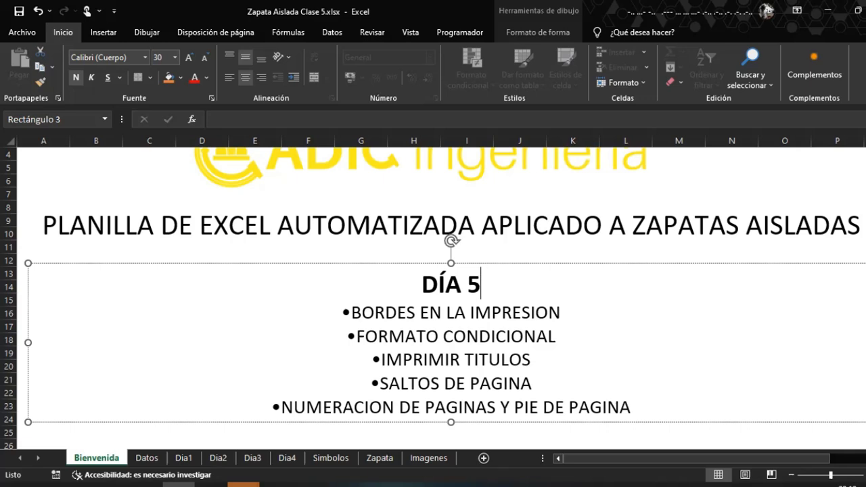
# Add a new worksheet right after Dia4 and name it Dia5
pyautogui.click(460, 364)
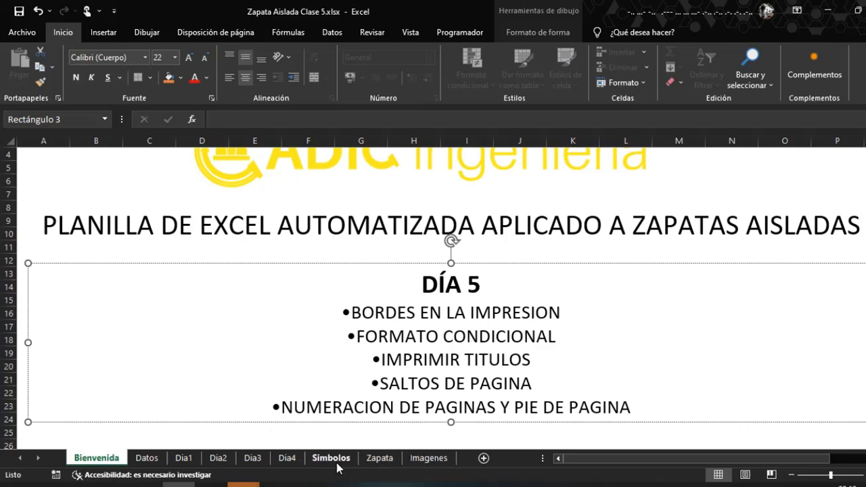
pyautogui.click(296, 463)
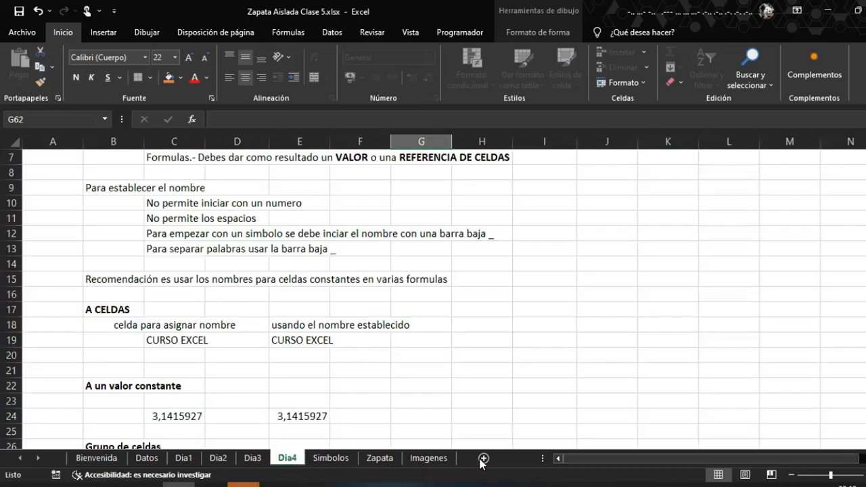
pyautogui.click(483, 458)
pyautogui.doubleClick(315, 462)
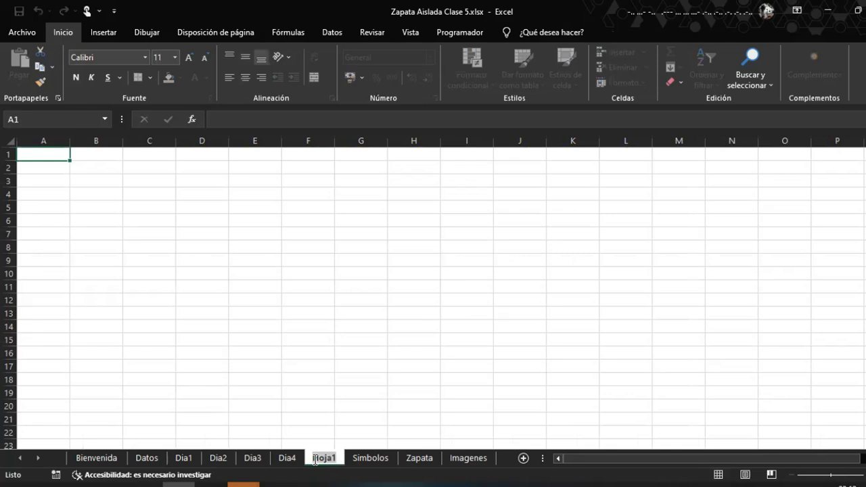
pyautogui.write('Dia5')
pyautogui.press('Return')
pyautogui.click(314, 341)
pyautogui.click(150, 222)
pyautogui.click(100, 182)
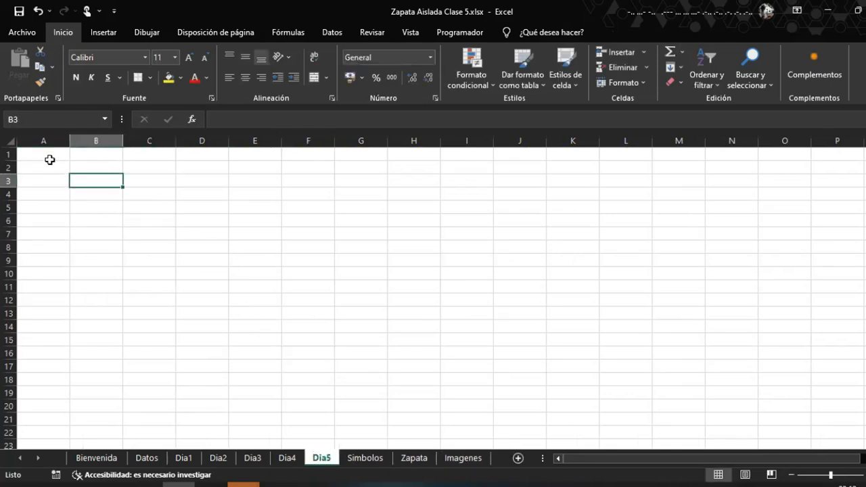
# Enter the title "Bordes en las Celdas" in cell A1 and make it bold
pyautogui.click(50, 157)
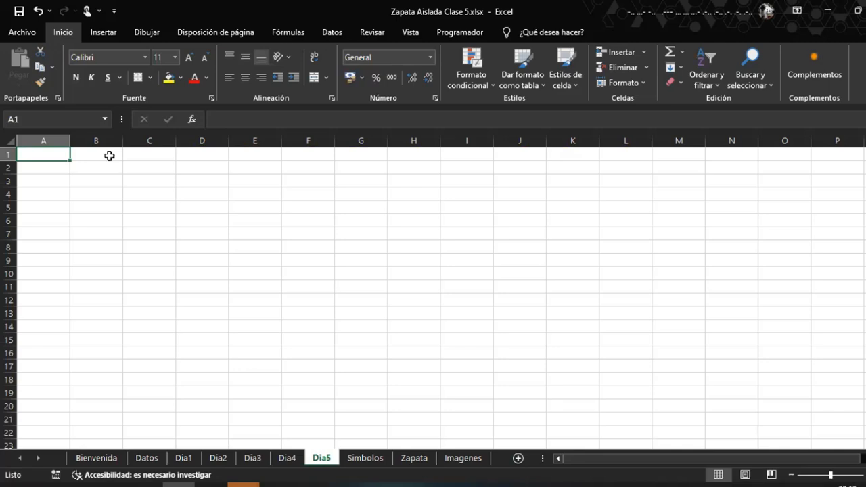
pyautogui.write('Bordes en ')
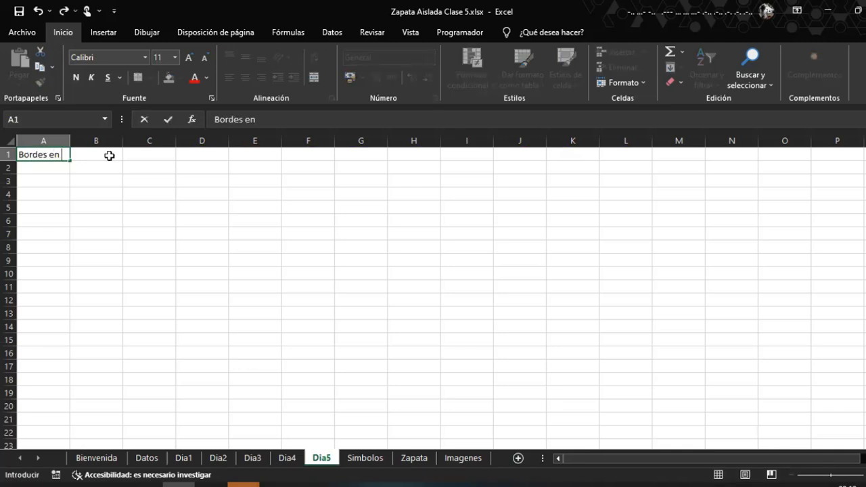
pyautogui.write('la')
pyautogui.press('BackSpace')
pyautogui.write('las')
pyautogui.write('Celdas')
pyautogui.press('Return')
pyautogui.press('Up')
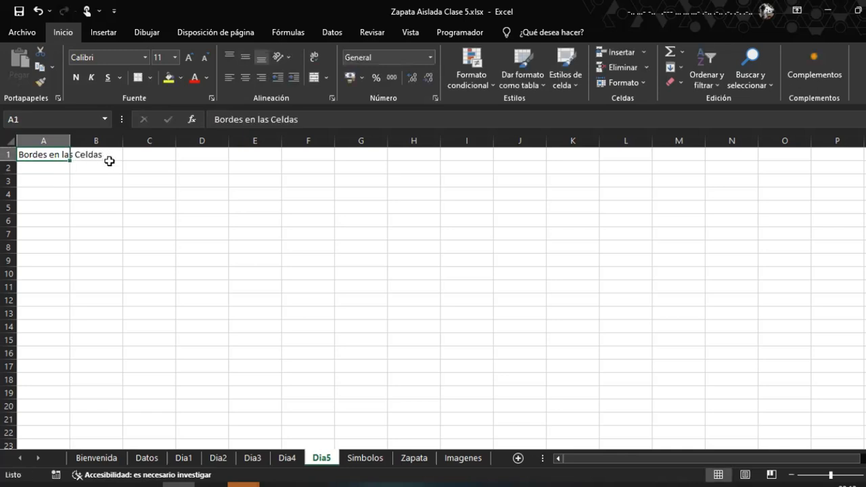
pyautogui.hotkey('ctrl', 'n')
# Apply outside borders (Bordes externos) to cell C4
pyautogui.click(116, 178)
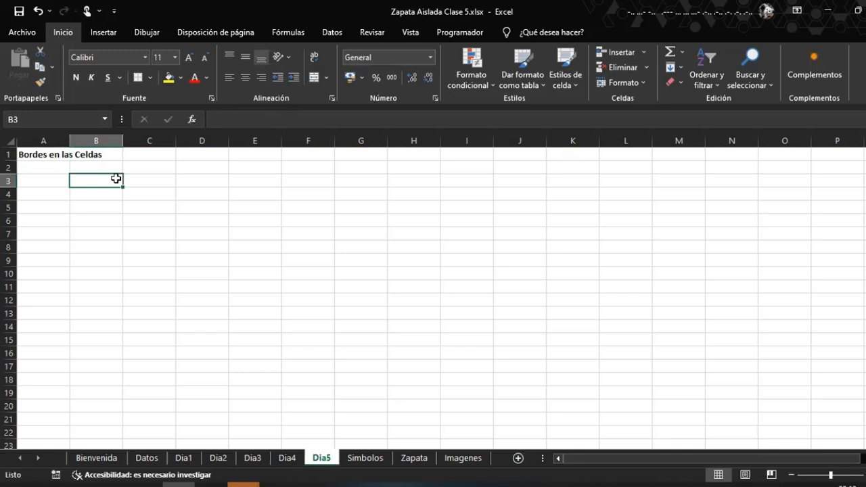
pyautogui.click(157, 194)
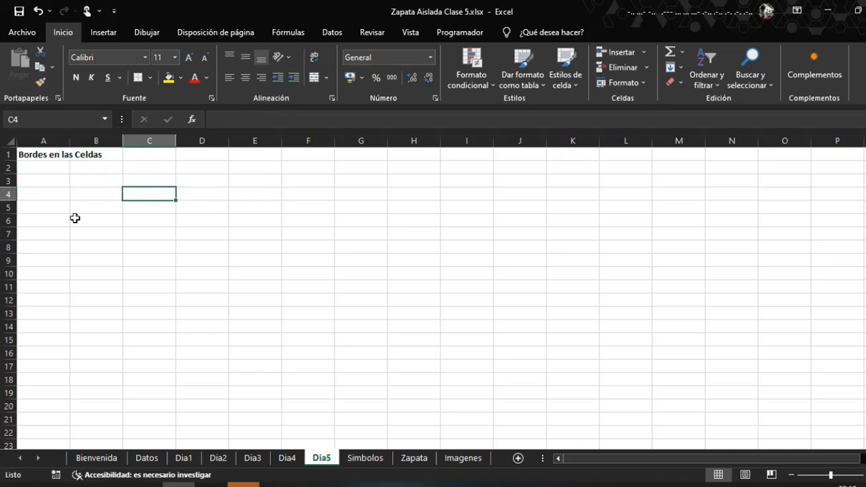
pyautogui.click(199, 192)
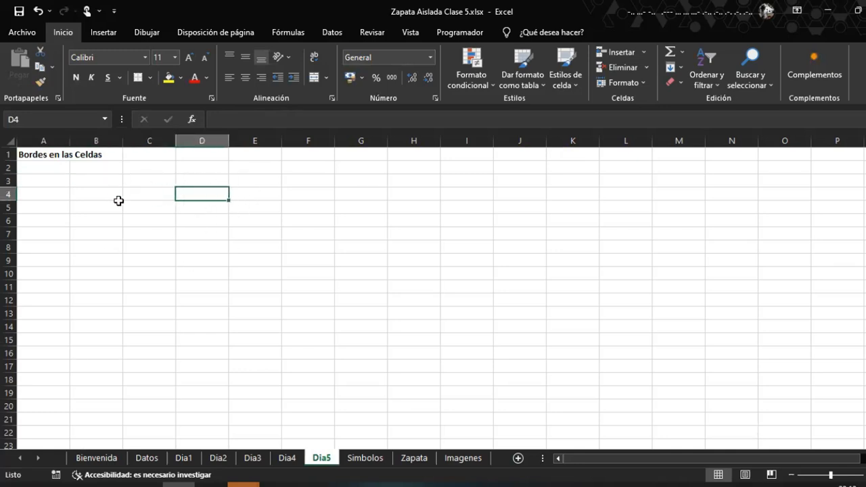
pyautogui.click(136, 194)
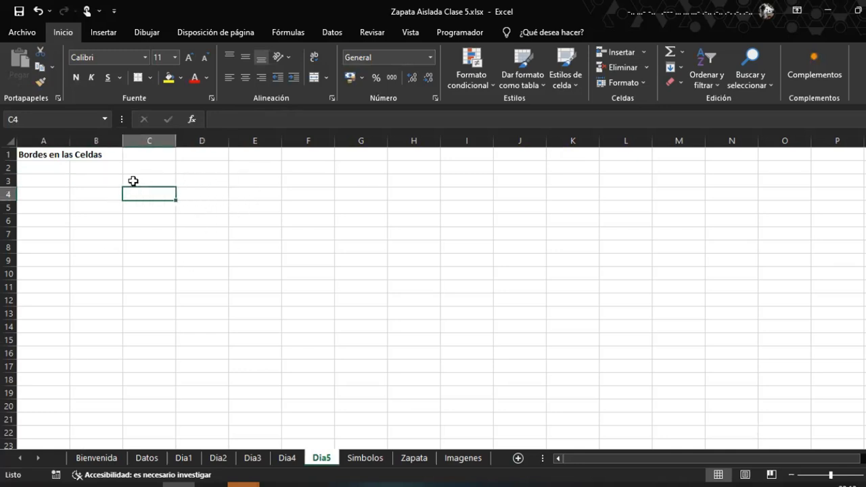
pyautogui.click(150, 77)
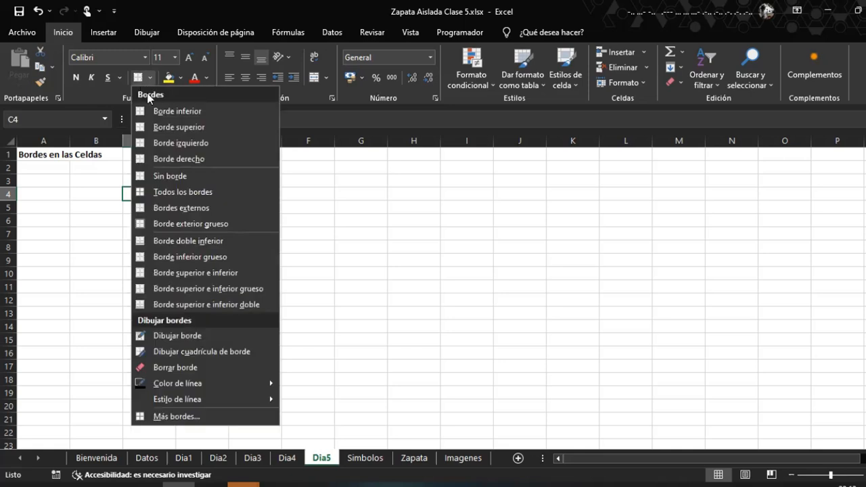
pyautogui.click(187, 210)
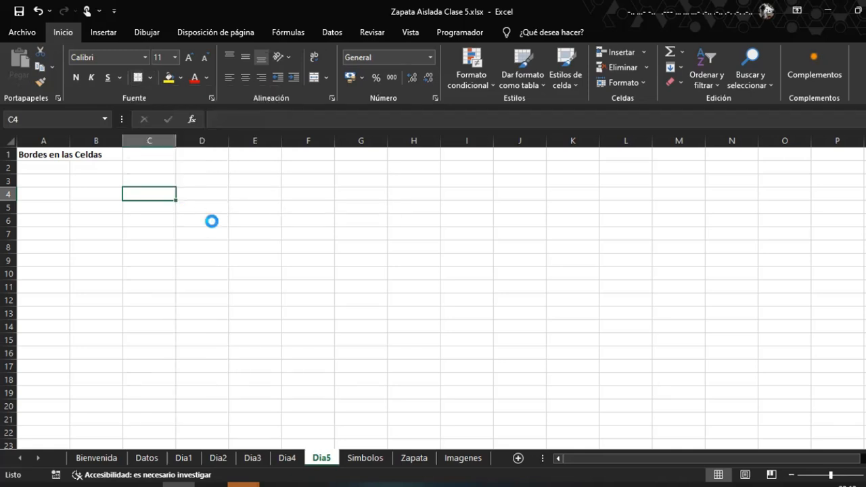
# Preview the printout of cell D4 with the print range set to Imprimir selección, and return to the sheet
pyautogui.click(201, 195)
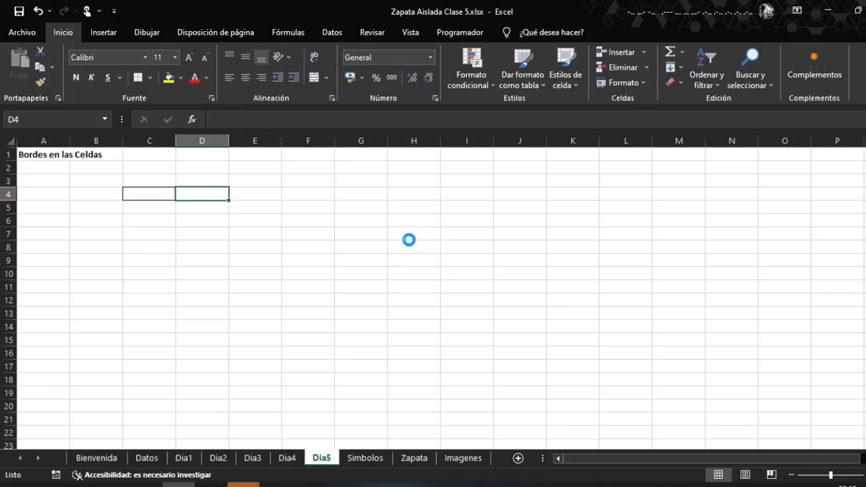
pyautogui.hotkey('ctrl', 'p')
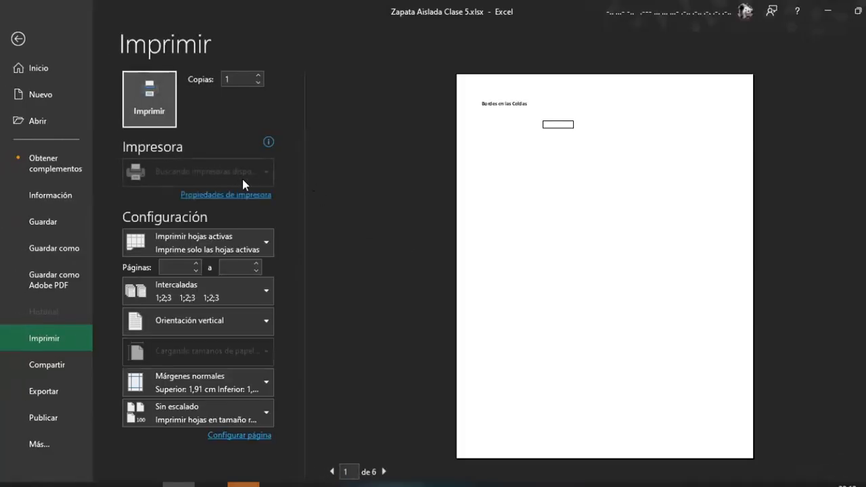
pyautogui.click(232, 251)
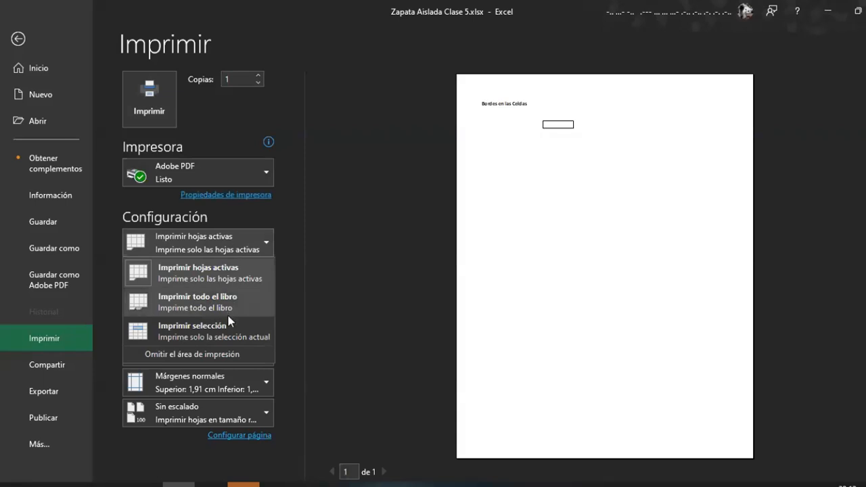
pyautogui.click(358, 248)
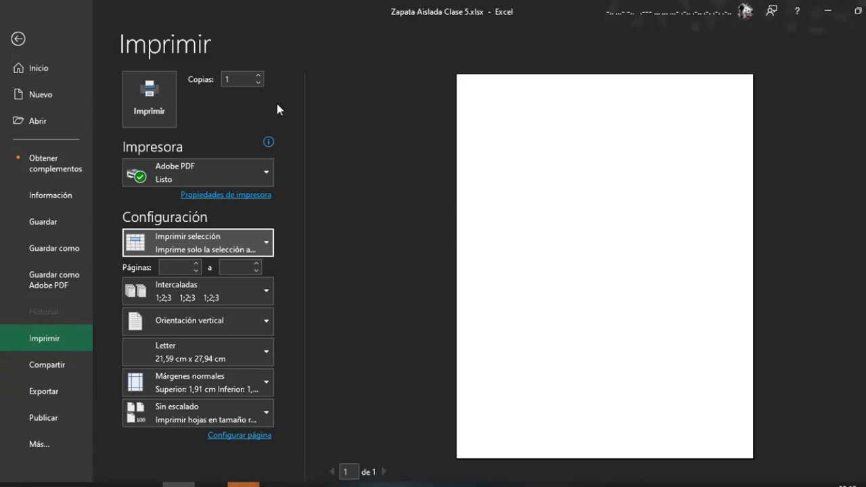
pyautogui.click(19, 39)
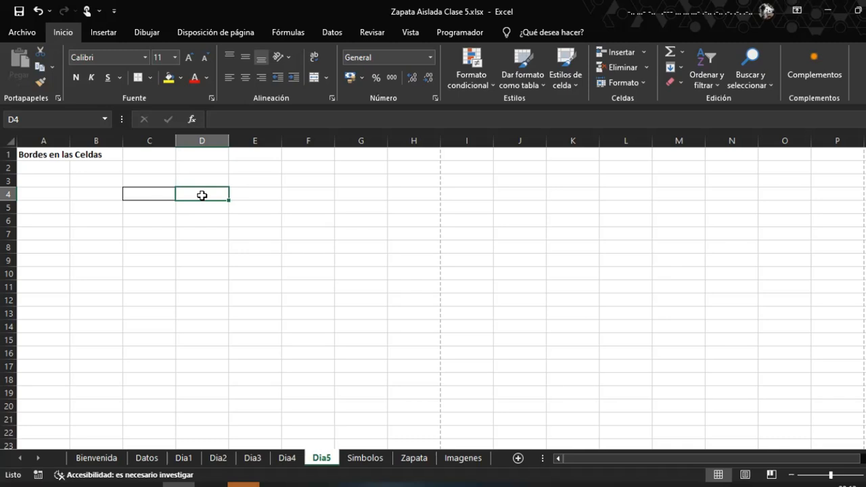
# Compare cells C4 and D4 on the sheet and check the print preview of D4 once more
pyautogui.press('Left')
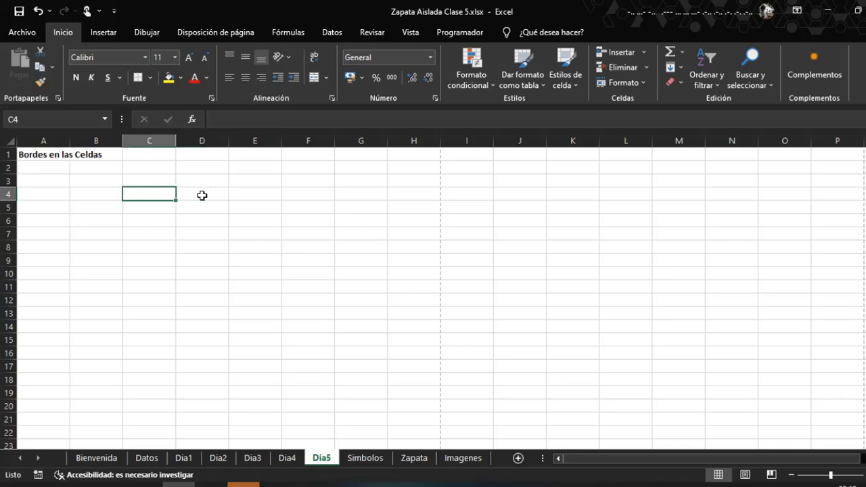
pyautogui.click(201, 196)
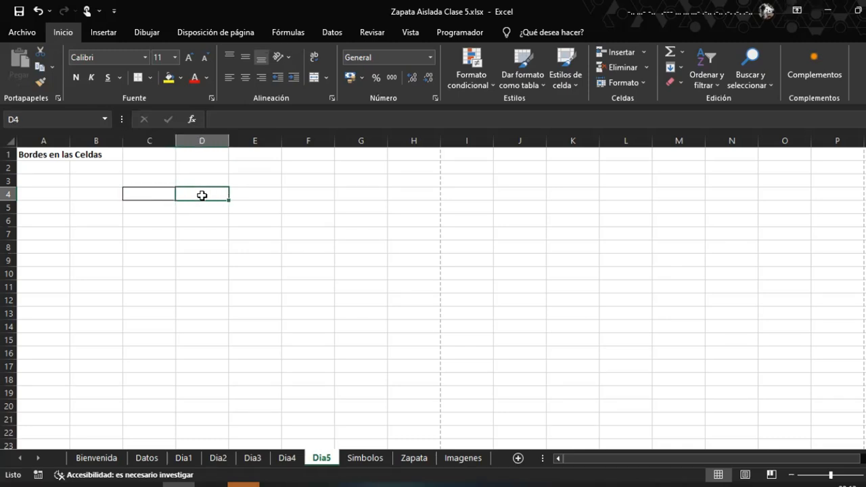
pyautogui.hotkey('ctrl', 'p')
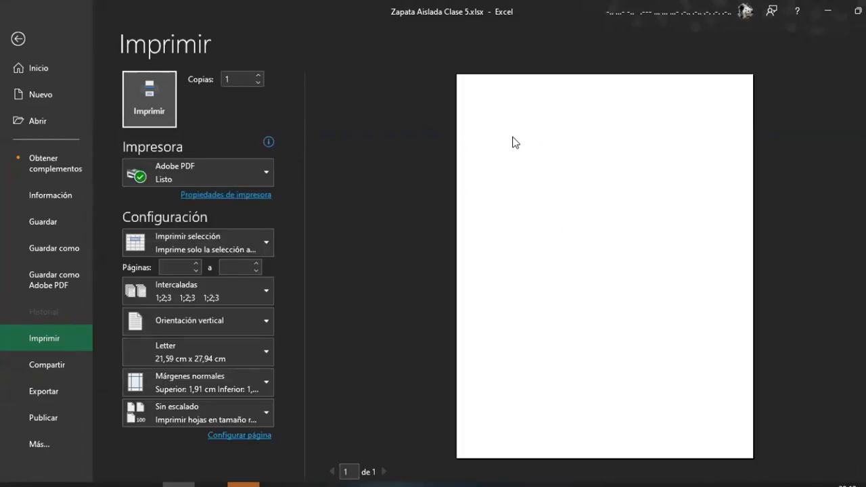
pyautogui.click(26, 37)
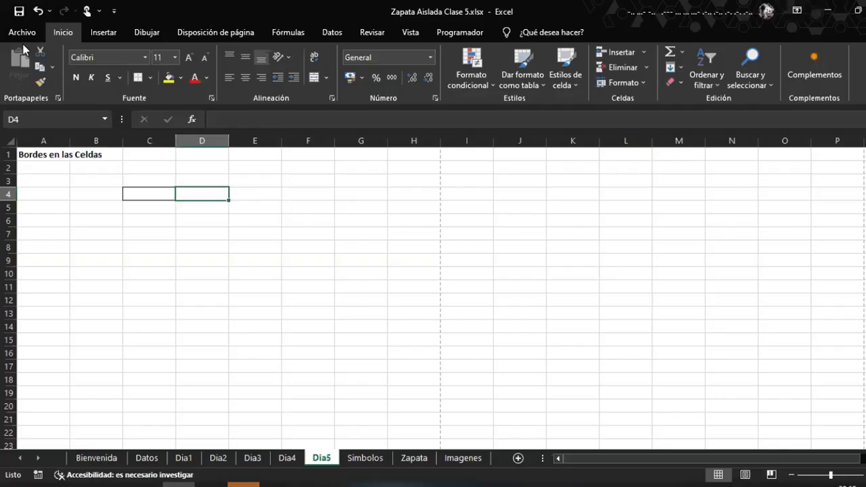
pyautogui.click(183, 210)
pyautogui.click(200, 193)
pyautogui.click(195, 217)
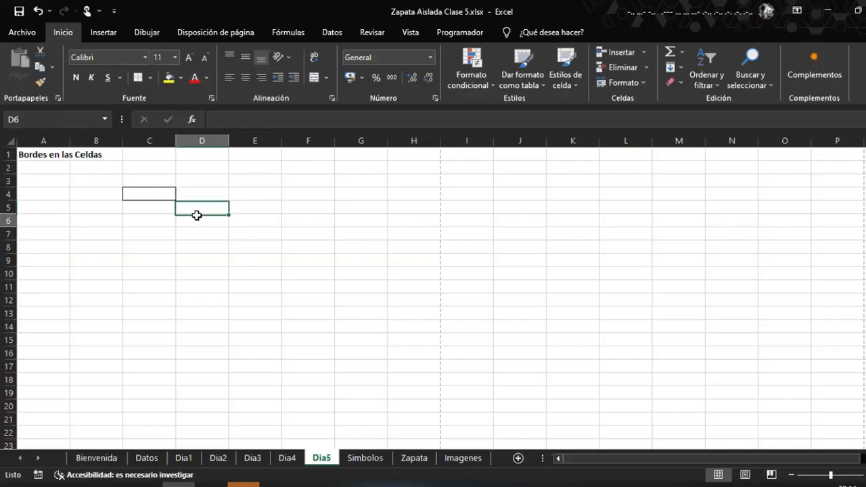
pyautogui.click(143, 192)
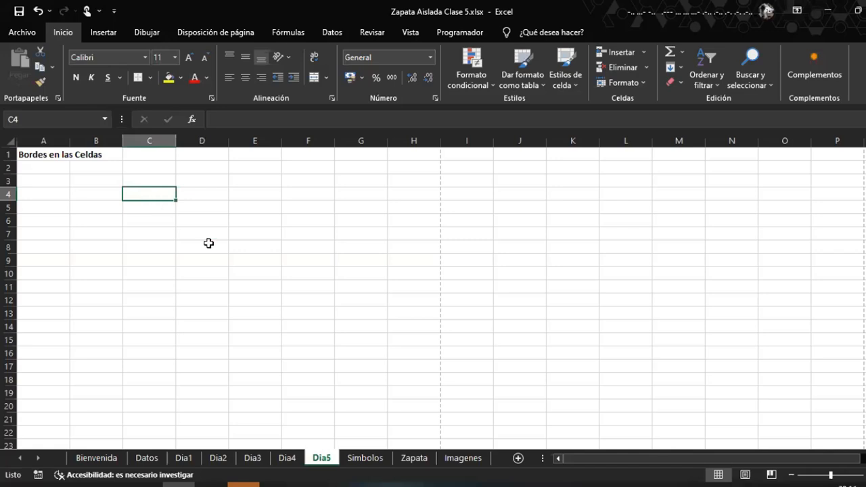
pyautogui.click(201, 196)
pyautogui.click(152, 195)
pyautogui.click(201, 195)
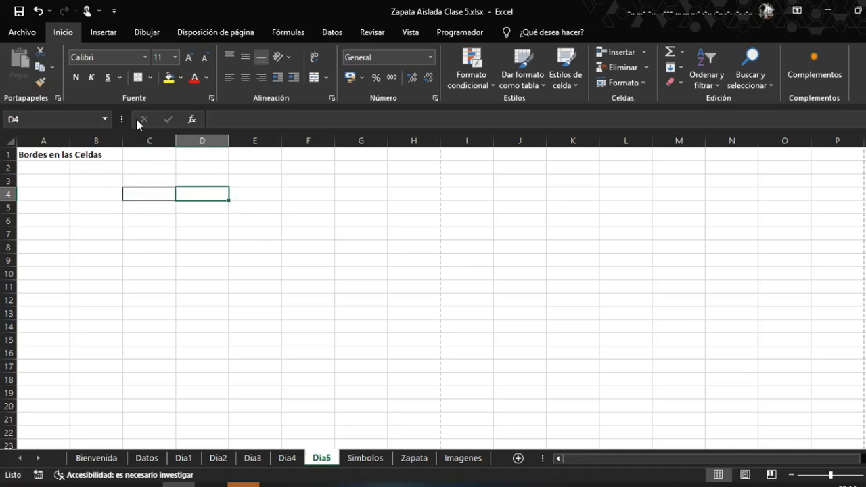
pyautogui.click(196, 259)
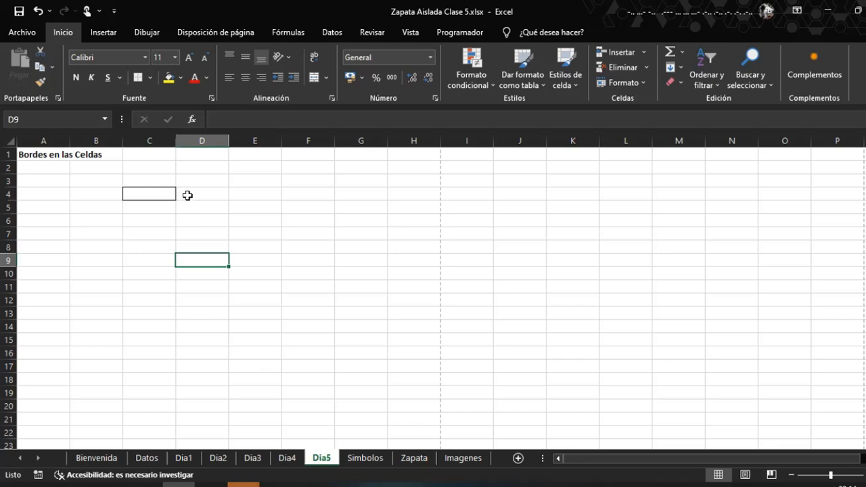
# Apply a left border (Borde izquierdo) to cell D4
pyautogui.click(187, 196)
pyautogui.click(150, 77)
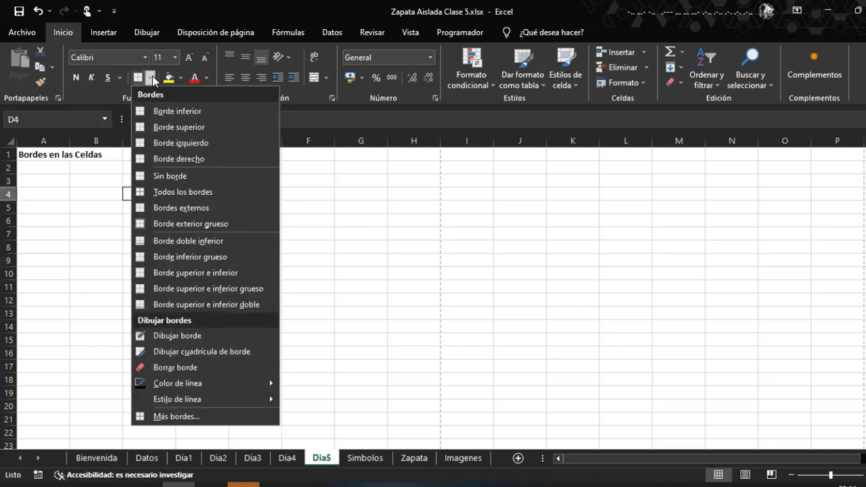
pyautogui.click(154, 143)
pyautogui.click(207, 234)
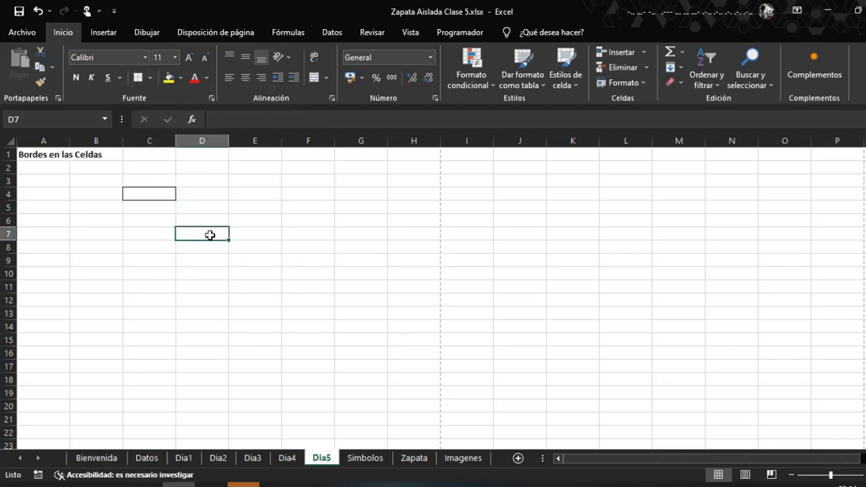
# Check how the left border of cell D4 appears in the print preview, and return to the sheet
pyautogui.click(203, 194)
pyautogui.hotkey('ctrl', 'p')
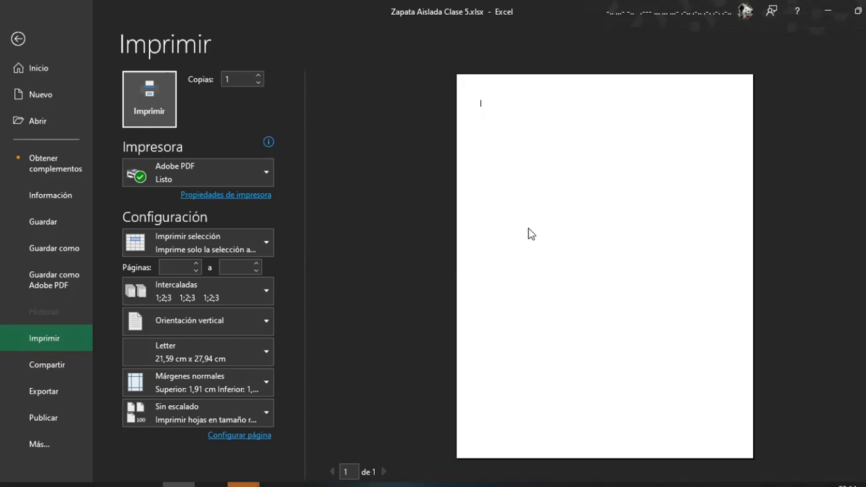
pyautogui.click(17, 39)
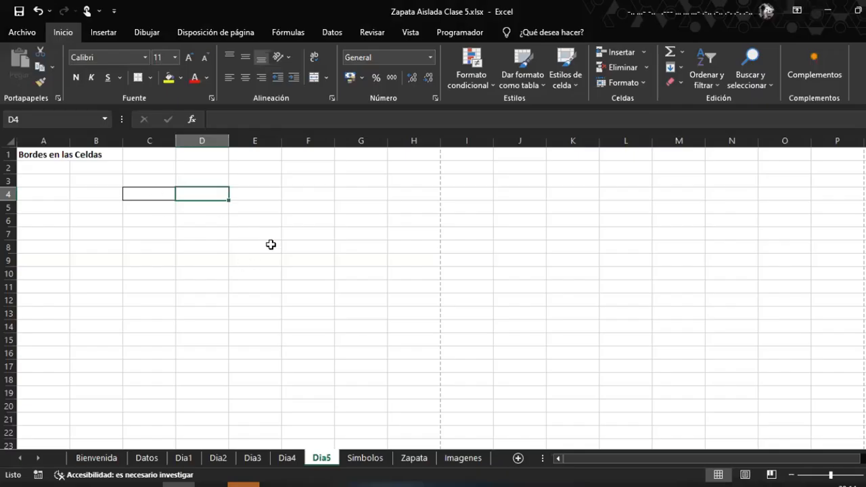
pyautogui.click(225, 246)
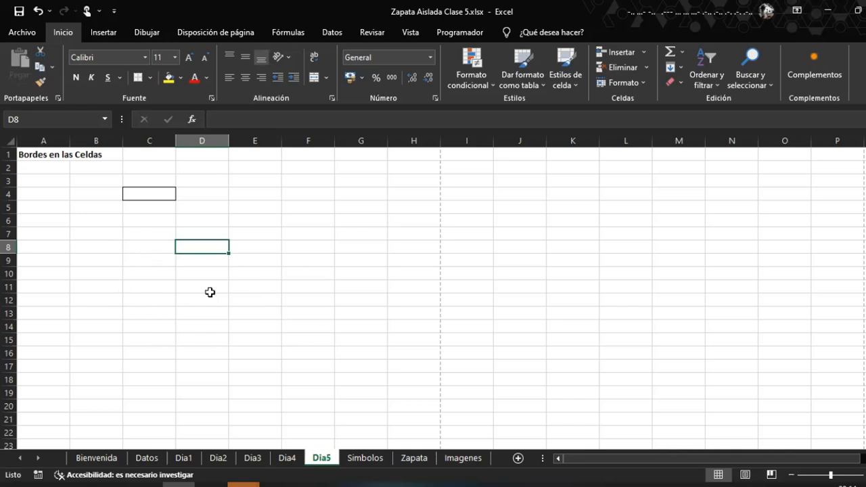
pyautogui.click(193, 210)
pyautogui.click(162, 209)
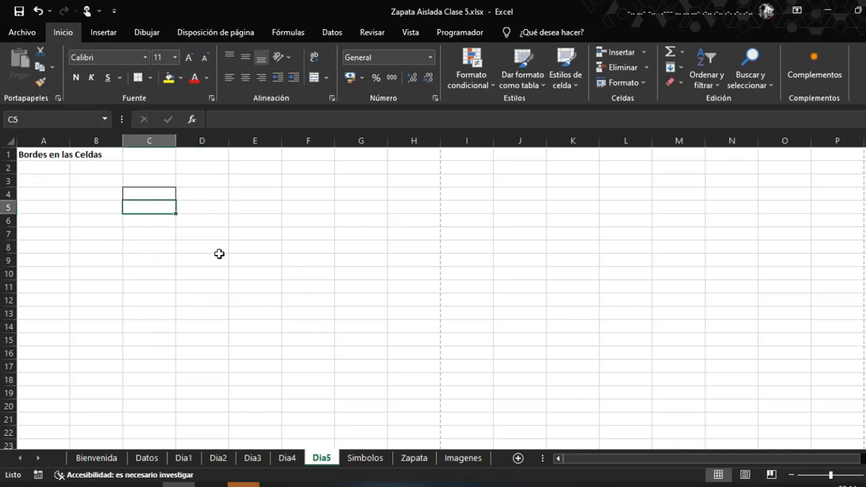
pyautogui.press('Up')
pyautogui.click(219, 253)
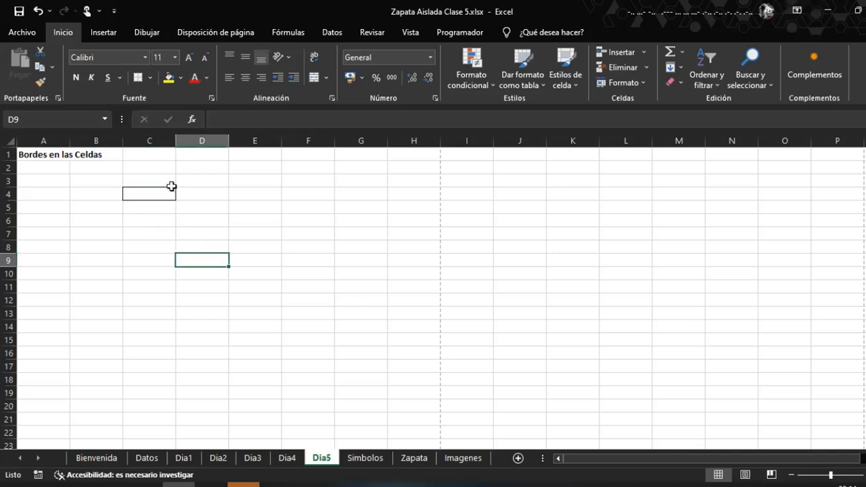
pyautogui.click(151, 207)
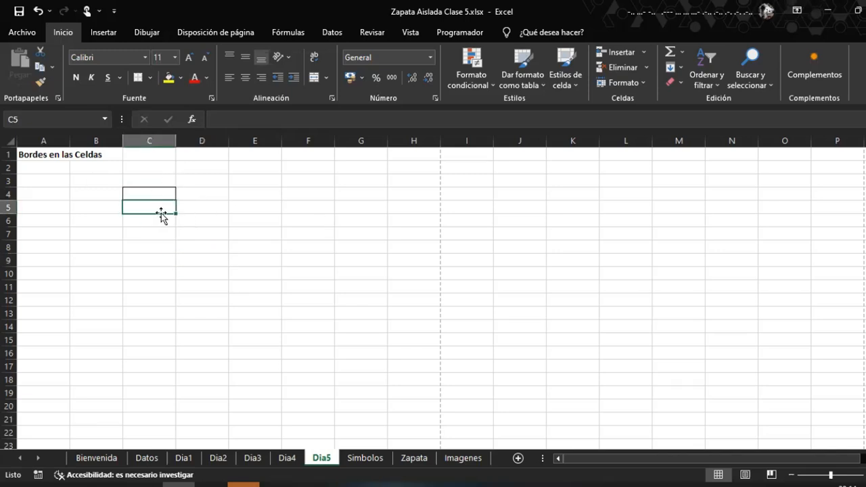
pyautogui.click(112, 179)
# Zoom the Dia5 sheet to the range A1:G10 for a closer look at the bordered cell
pyautogui.moveTo(37, 154); pyautogui.dragTo(338, 272)
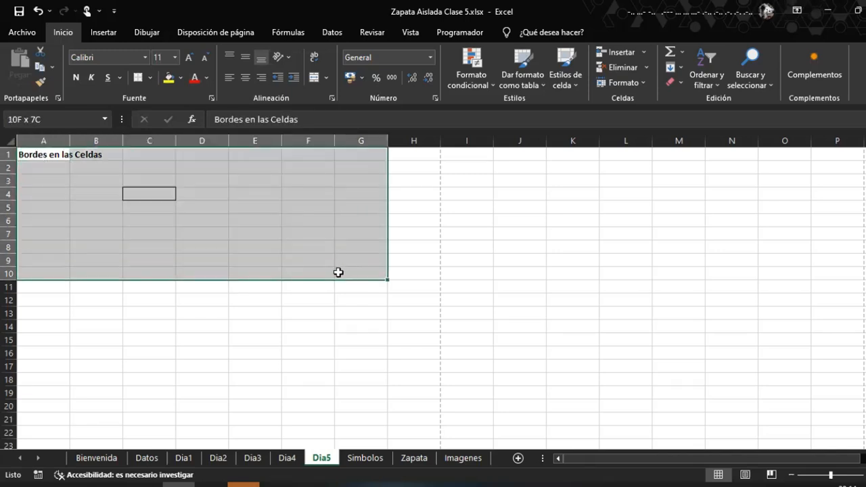
pyautogui.click(410, 32)
pyautogui.click(406, 80)
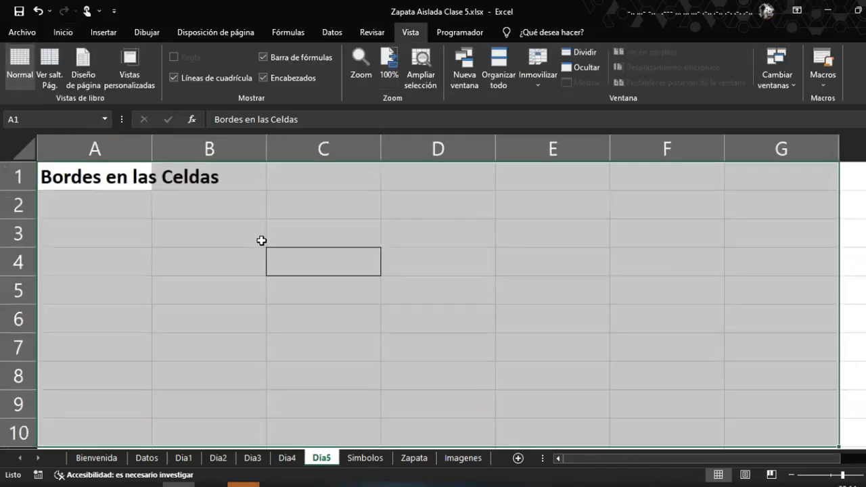
pyautogui.click(433, 234)
pyautogui.click(407, 325)
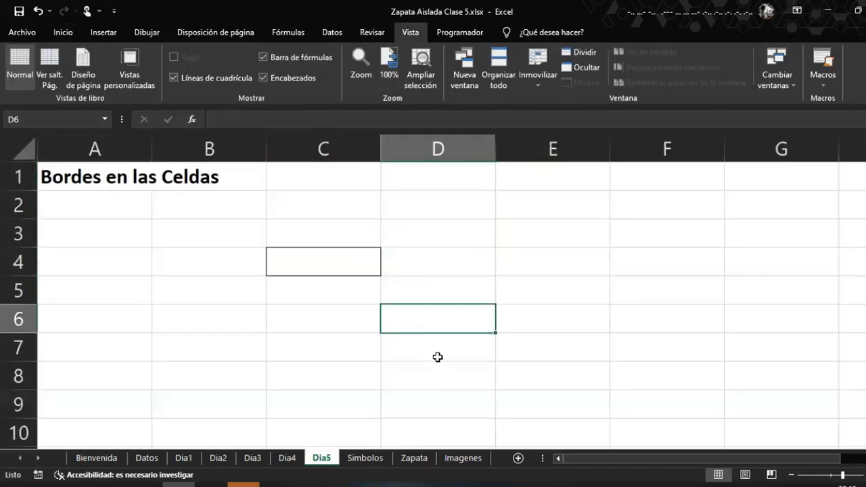
# Examine the edge shared by cells C4 and D4 by selecting each cell and its neighbours in turn
pyautogui.click(328, 264)
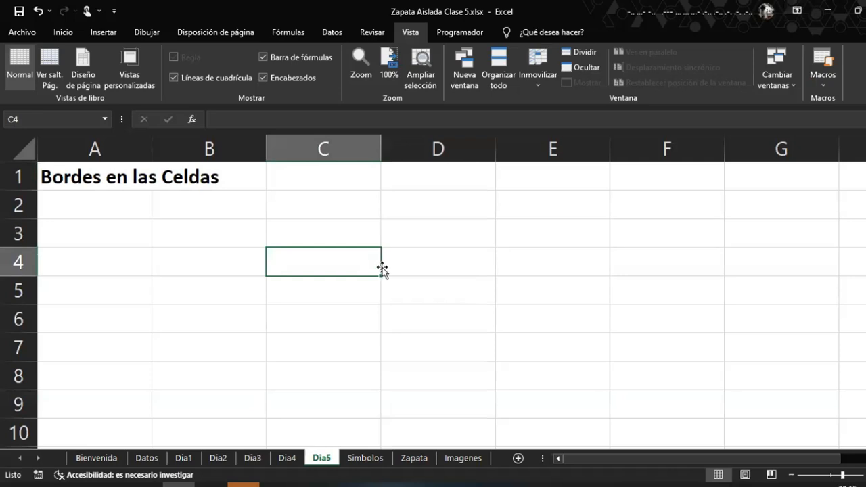
pyautogui.click(372, 303)
pyautogui.click(415, 263)
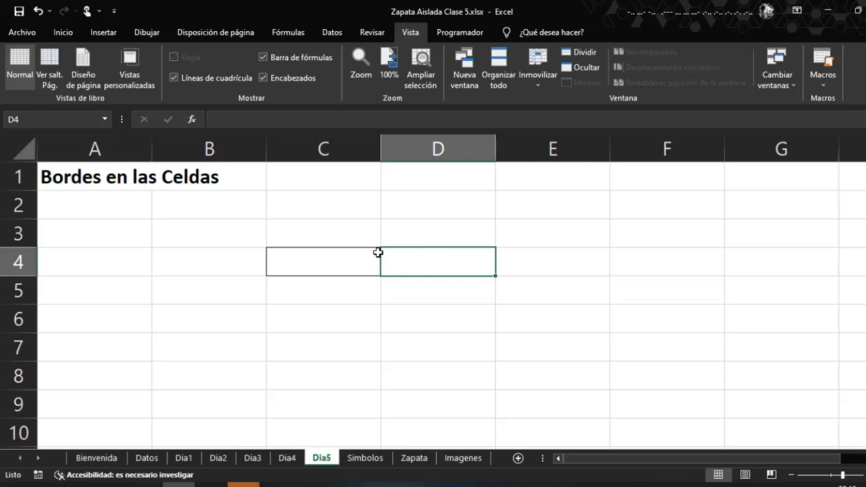
pyautogui.click(375, 299)
pyautogui.click(359, 263)
pyautogui.click(406, 264)
pyautogui.click(335, 264)
pyautogui.click(434, 262)
pyautogui.click(338, 265)
pyautogui.click(432, 309)
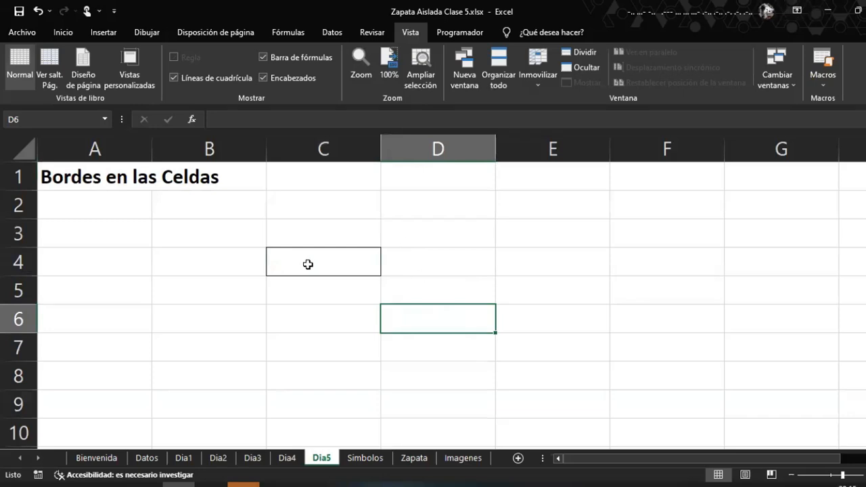
pyautogui.click(417, 265)
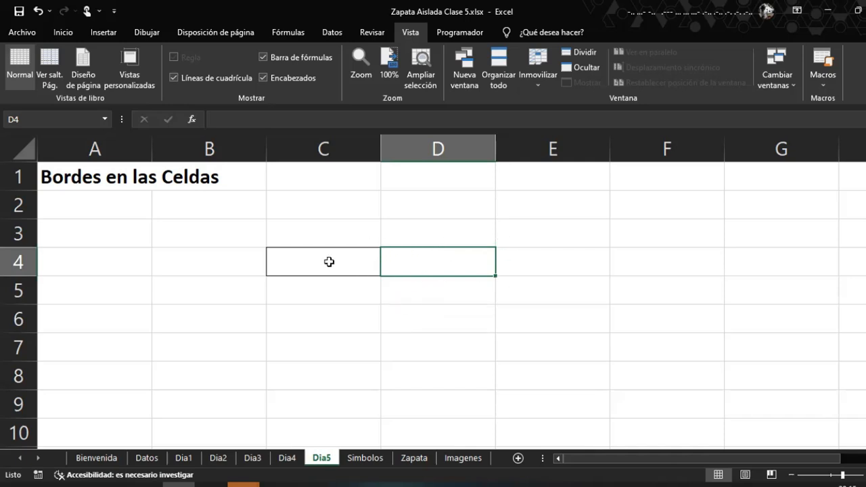
pyautogui.click(278, 231)
pyautogui.press('Left')
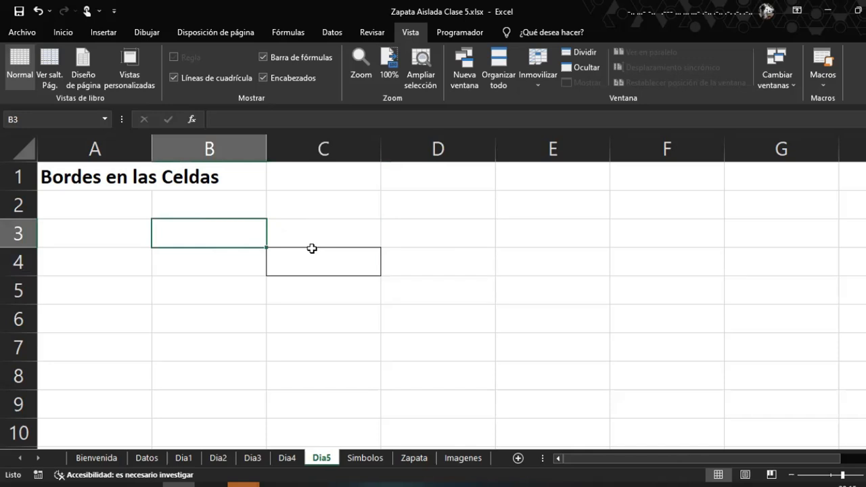
# Enter the note "Los bordes son siempre internos a la celda" in cell B3
pyautogui.keyDown('ctrl'); pyautogui.scroll(-2, 308, 243); pyautogui.keyUp('ctrl')
pyautogui.keyDown('ctrl'); pyautogui.scroll(-1, 238, 227); pyautogui.keyUp('ctrl')
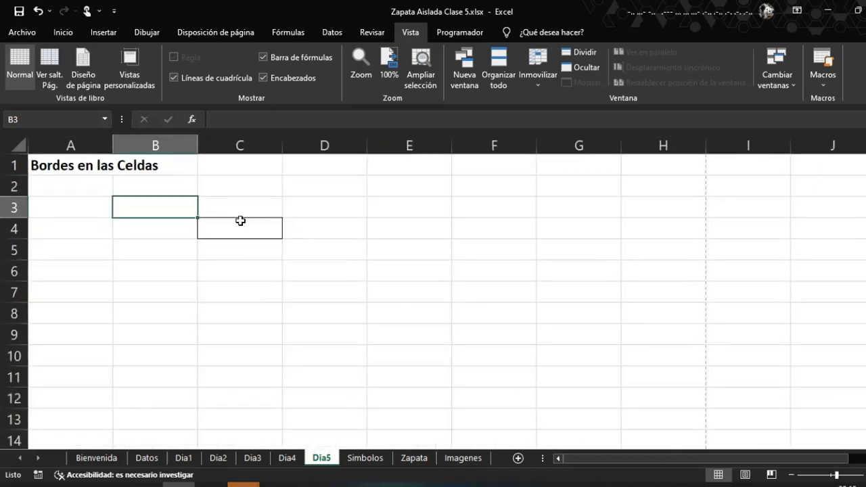
pyautogui.click(239, 217)
pyautogui.click(341, 228)
pyautogui.click(160, 212)
pyautogui.write('Lo')
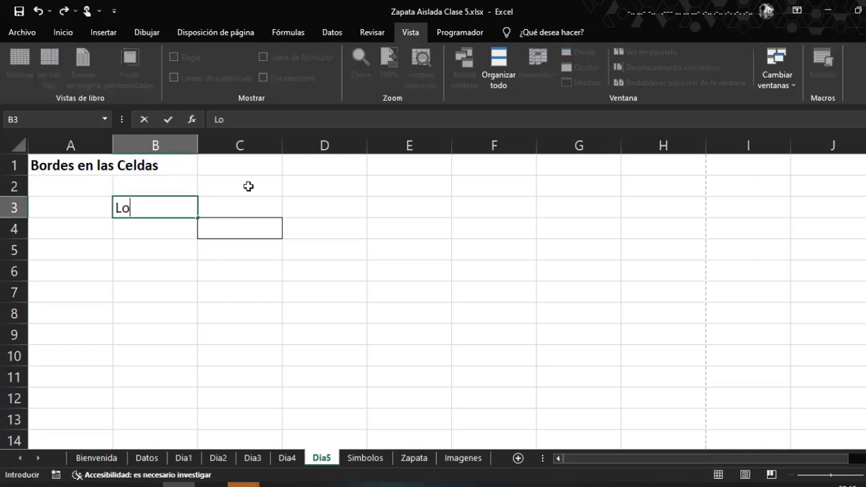
pyautogui.write('s bordes son siem')
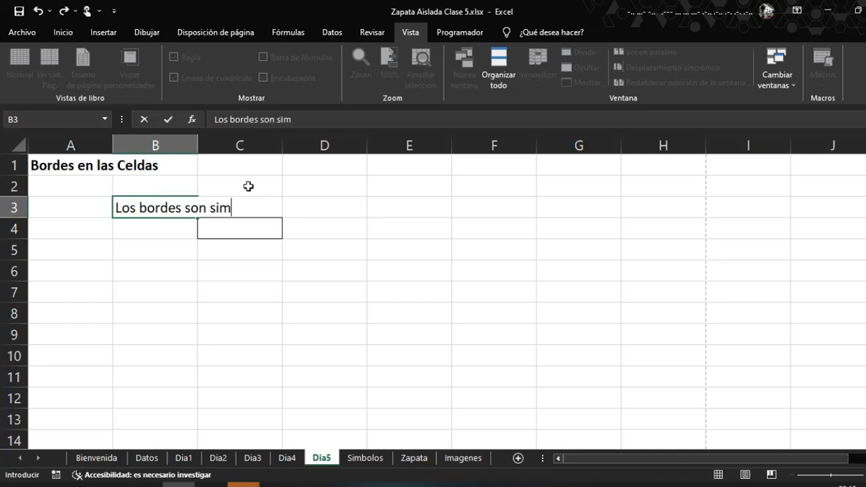
pyautogui.write('pre internos a la')
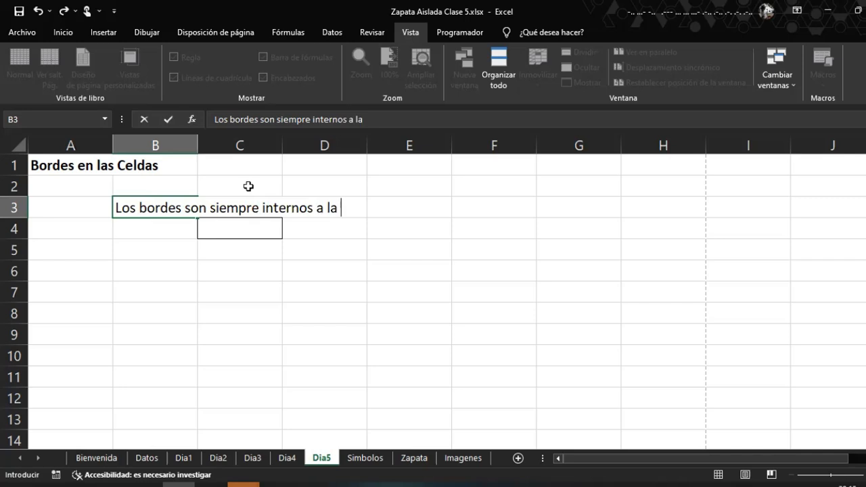
pyautogui.write(' celda')
pyautogui.press('Return')
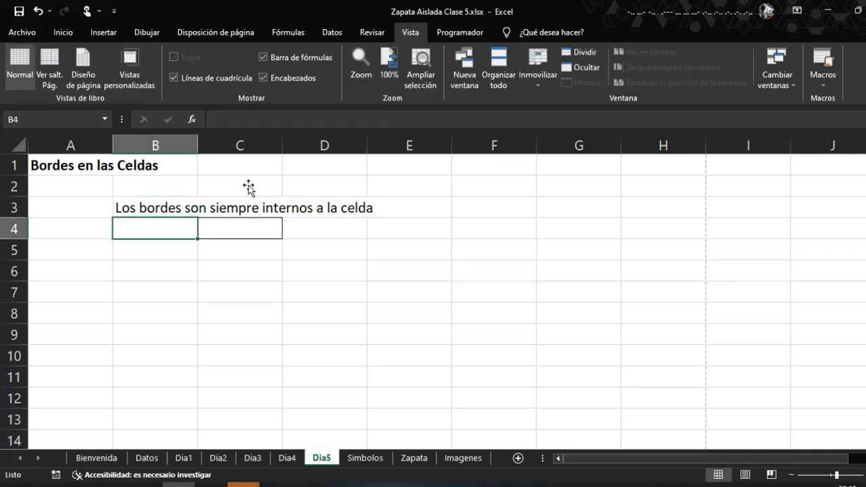
# Insert two blank rows above row 4, shifting the bordered cell down
pyautogui.moveTo(14, 229)
pyautogui.mouseDown()
pyautogui.moveTo(9, 250)
pyautogui.moveTo(16, 239)
pyautogui.mouseUp()
pyautogui.rightClick(17, 239)
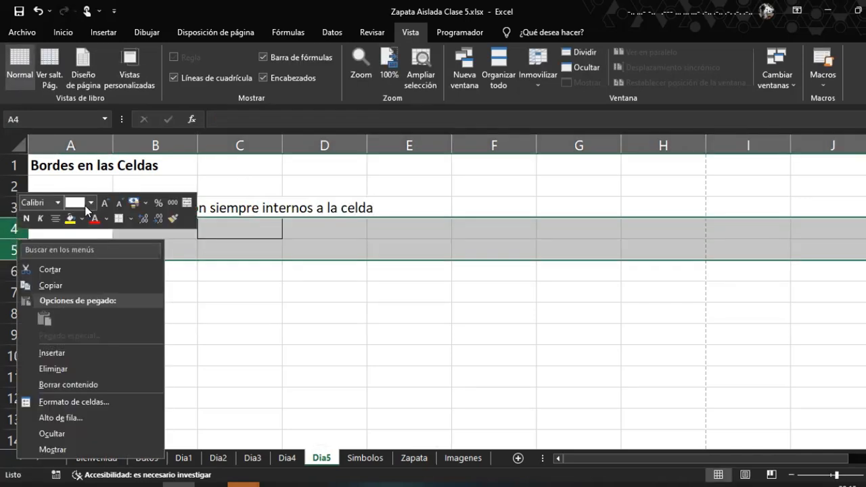
pyautogui.click(48, 354)
pyautogui.click(227, 314)
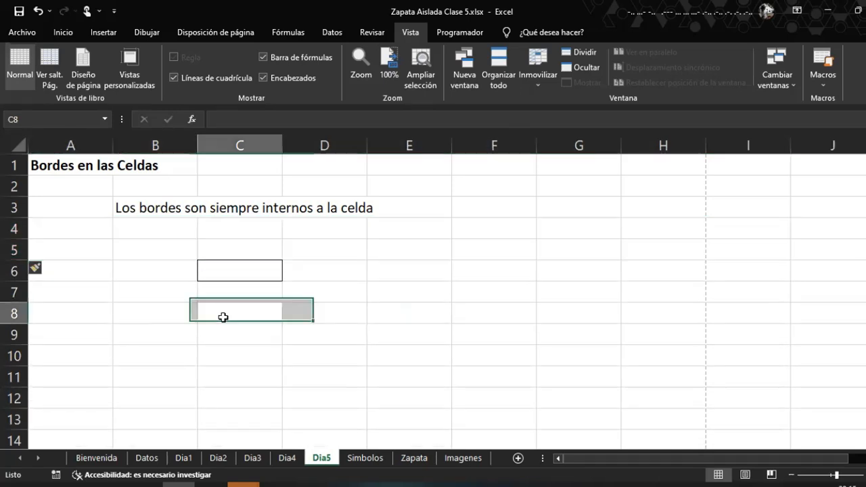
# Enter "Si se imprime un rango seleccionado depende de donde se encuentra el borde para que se imprima" in cell B4
pyautogui.click(161, 235)
pyautogui.press('Up')
pyautogui.click(195, 236)
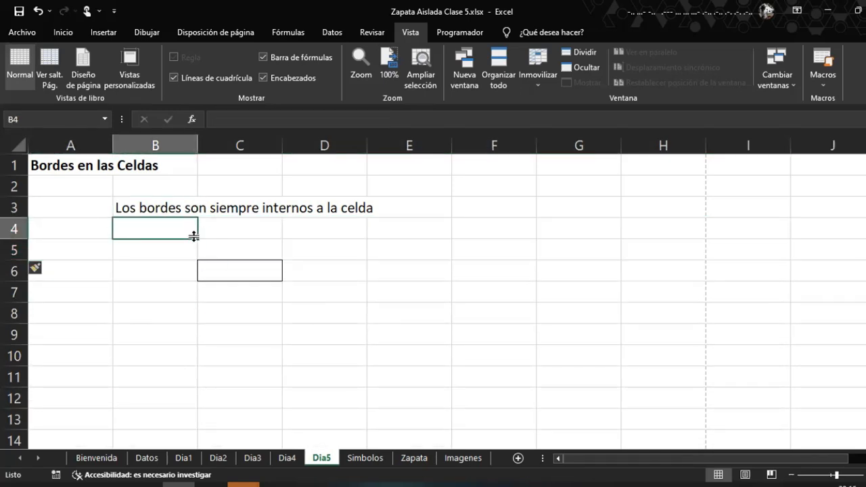
pyautogui.write('Si se imp')
pyautogui.write('rime ')
pyautogui.write('ina')
pyautogui.press('BackSpace')
pyautogui.press('BackSpace')
pyautogui.write('una')
pyautogui.press('BackSpace')
pyautogui.write('rangpo ')
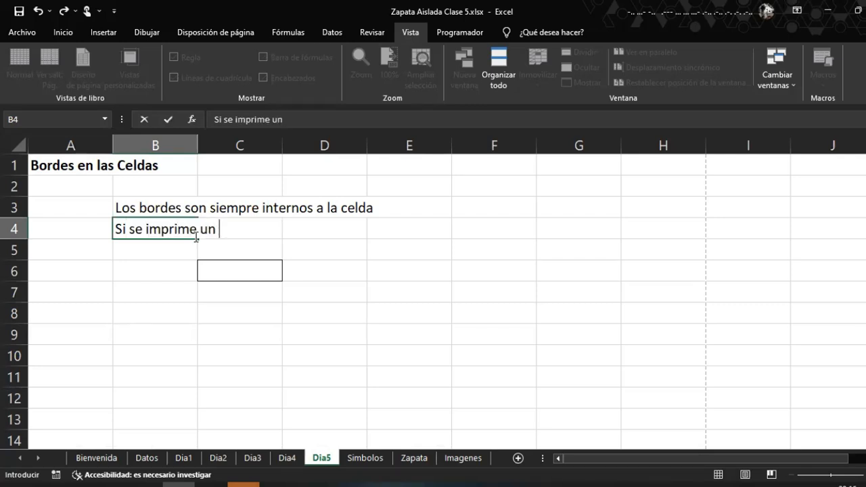
pyautogui.write('o selecc')
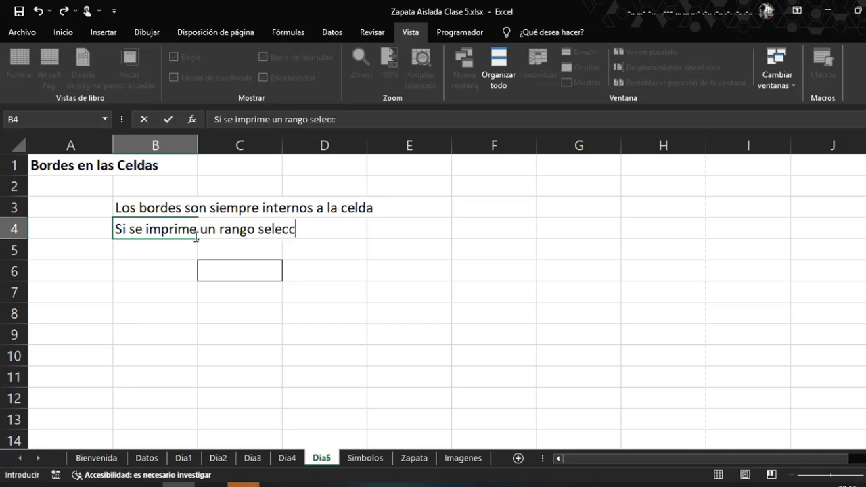
pyautogui.write('ionado ')
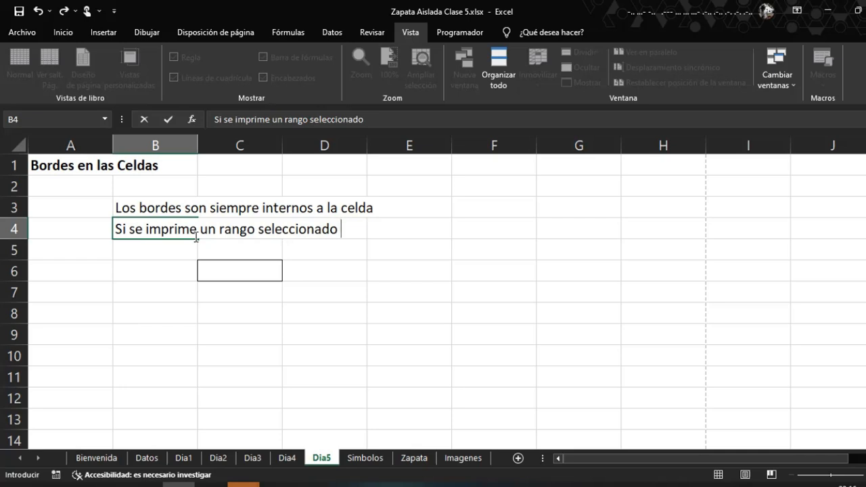
pyautogui.write('depende ')
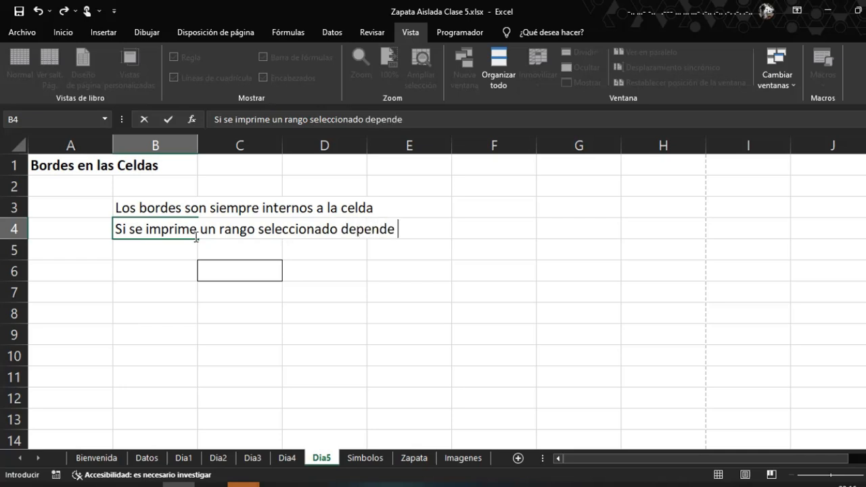
pyautogui.write('de donde se encuentra el')
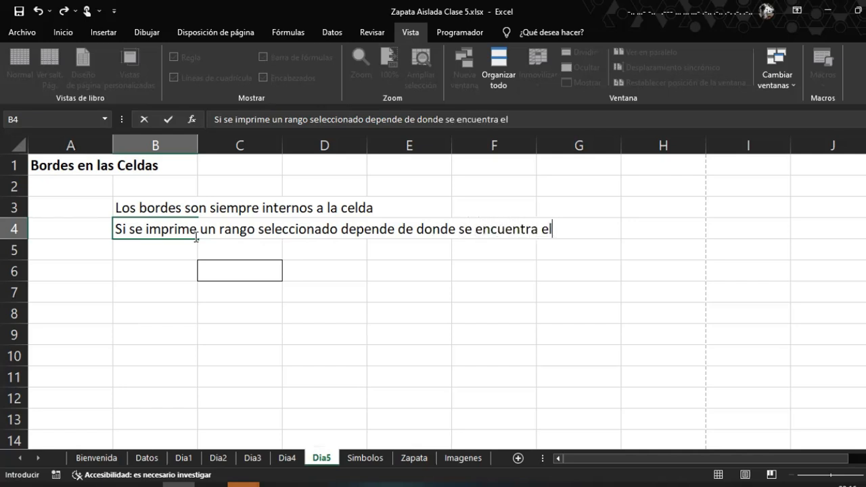
pyautogui.write(' borde ')
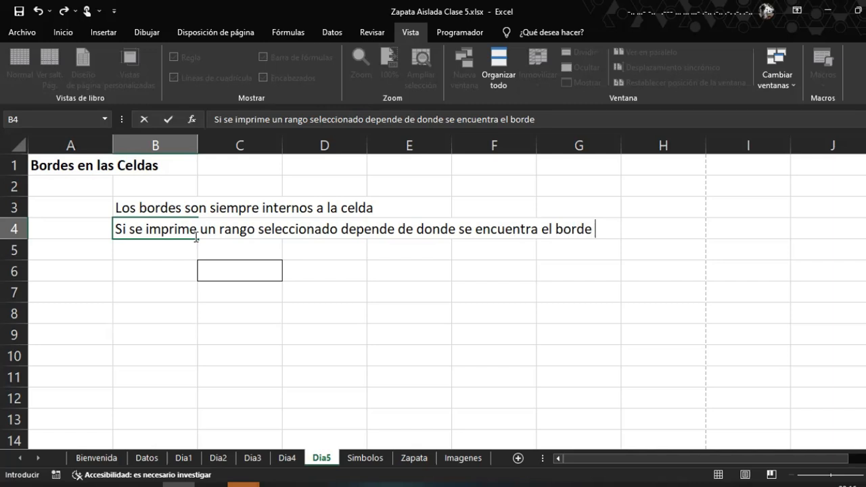
pyautogui.write('para que se imrp')
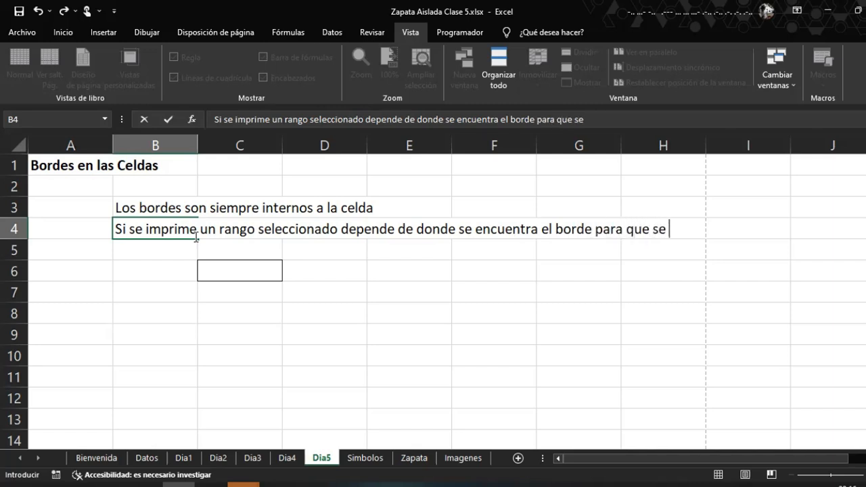
pyautogui.write('i')
pyautogui.press('BackSpace')
pyautogui.press('BackSpace')
pyautogui.press('BackSpace')
pyautogui.write('prima')
pyautogui.press('Return')
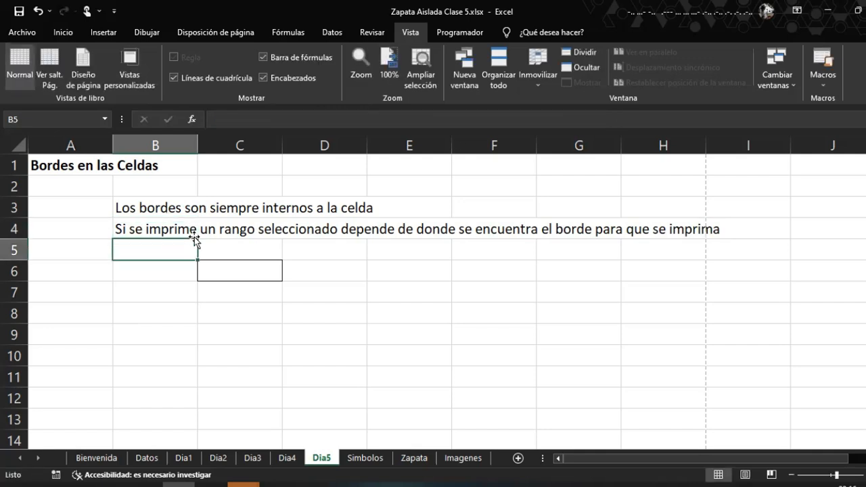
# Insert one blank row above row 6, which contains the bordered cell
pyautogui.click(253, 265)
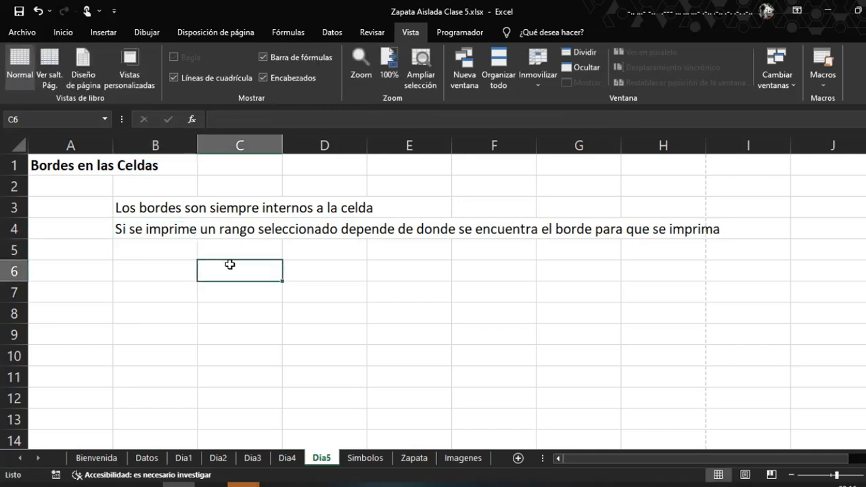
pyautogui.moveTo(238, 274)
pyautogui.mouseDown()
pyautogui.moveTo(249, 288)
pyautogui.moveTo(241, 271)
pyautogui.mouseUp()
pyautogui.click(13, 271)
pyautogui.rightClick(15, 271)
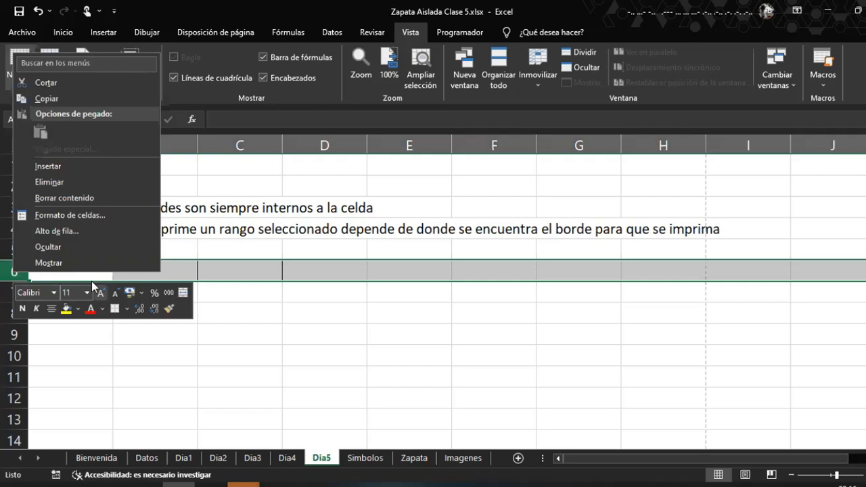
pyautogui.click(76, 169)
pyautogui.click(237, 348)
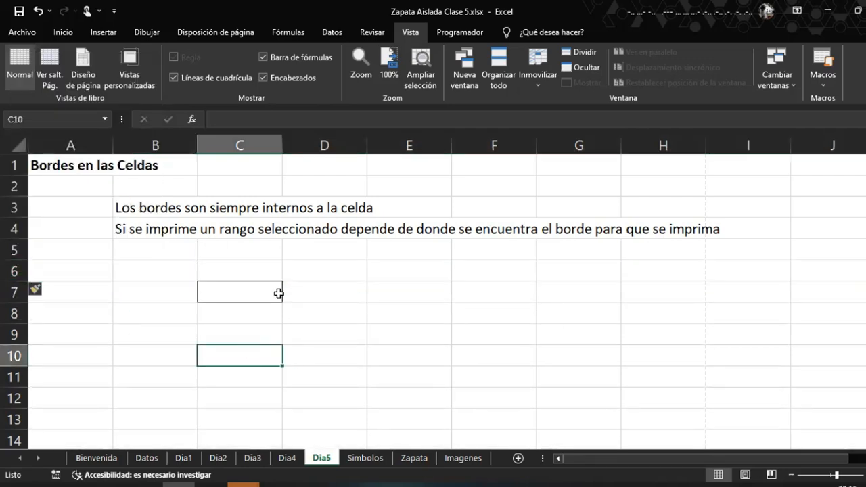
pyautogui.click(265, 334)
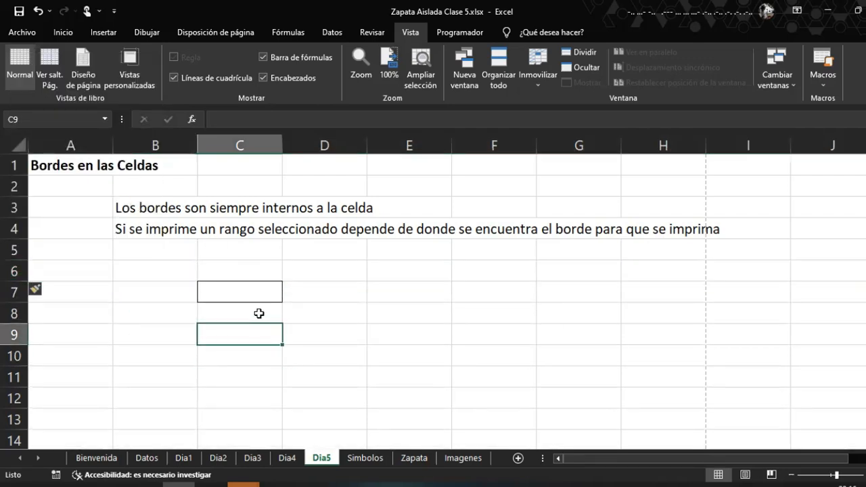
# Draw a straight arrow connector running from cell B9 up to the right border inside cell C7
pyautogui.click(103, 33)
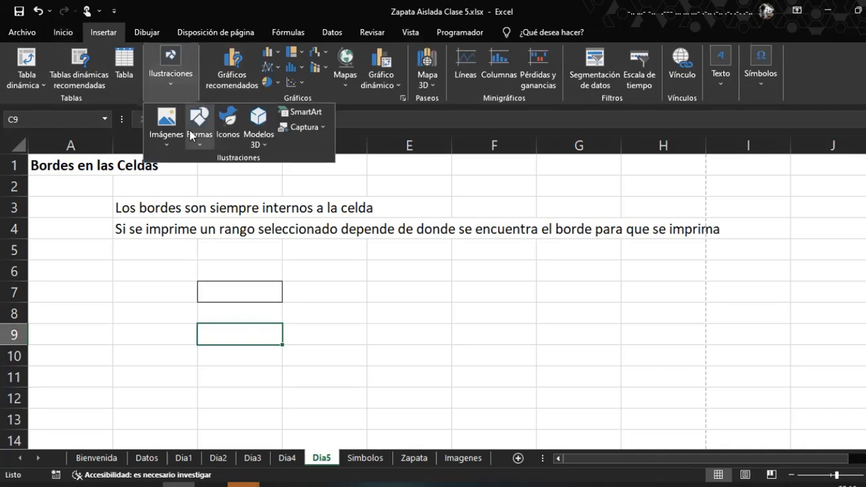
pyautogui.click(199, 122)
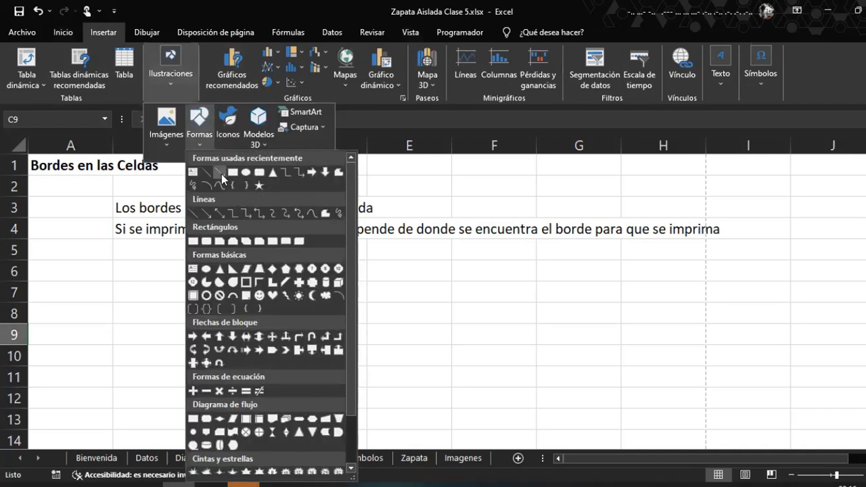
pyautogui.click(221, 174)
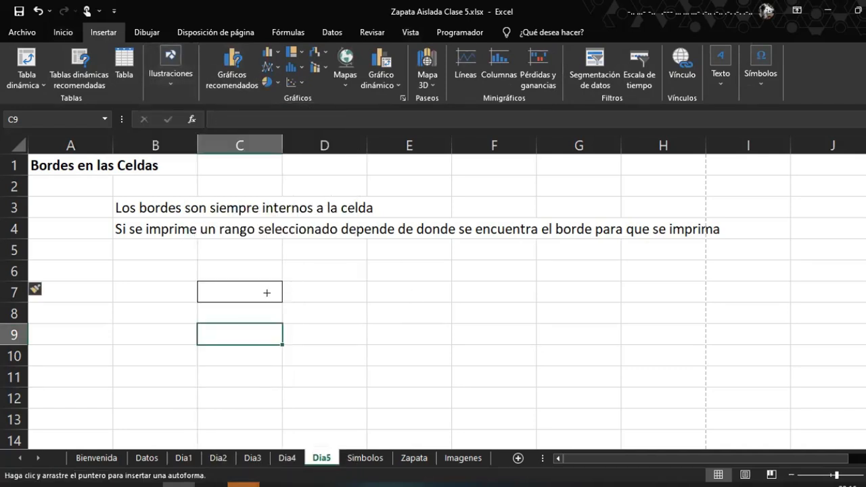
pyautogui.moveTo(276, 293)
pyautogui.mouseDown()
pyautogui.moveTo(210, 347)
pyautogui.moveTo(337, 253)
pyautogui.mouseUp()
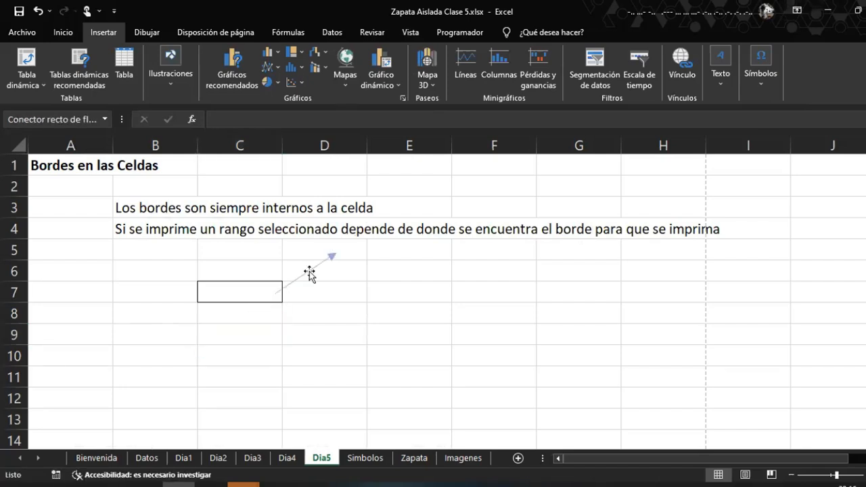
pyautogui.moveTo(304, 280); pyautogui.dragTo(185, 328)
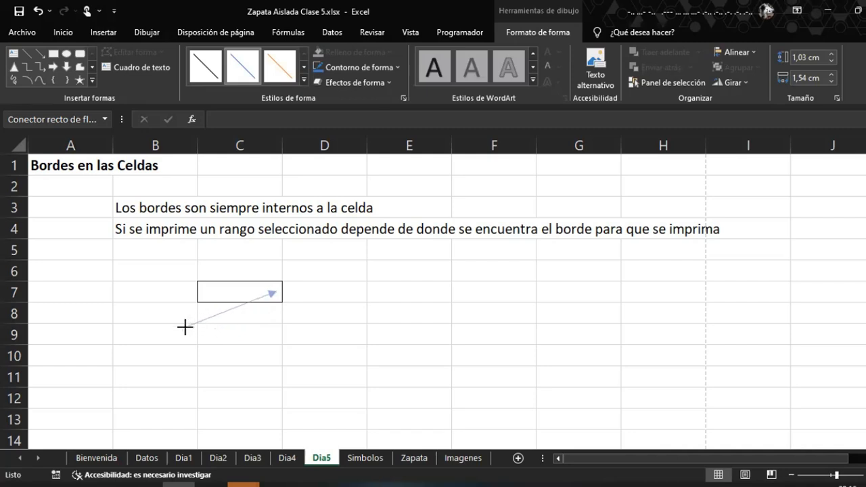
# Enter "En ese borde derecho existe tambien agregado un borde en la celda adyacente" in cell B9
pyautogui.click(122, 335)
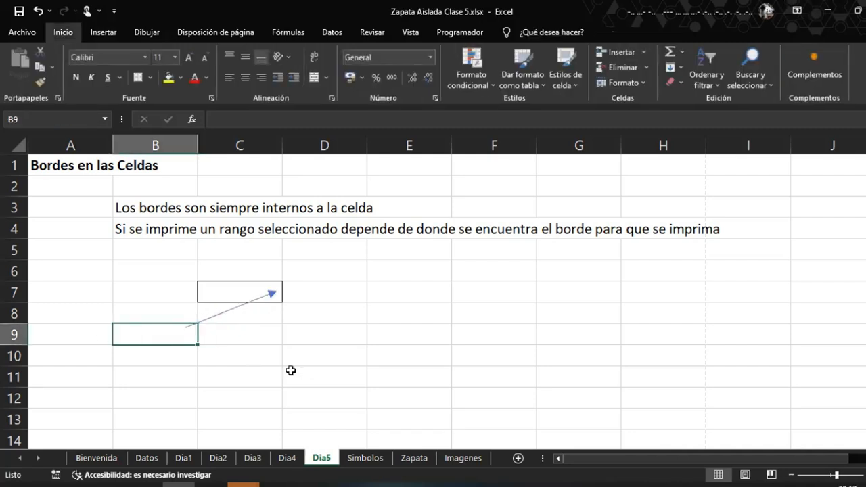
pyautogui.write('n ese borde derecho')
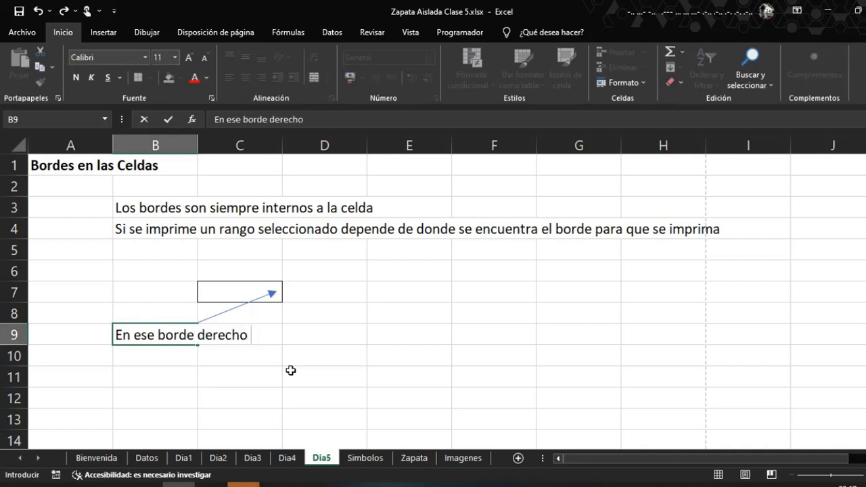
pyautogui.write(' existe')
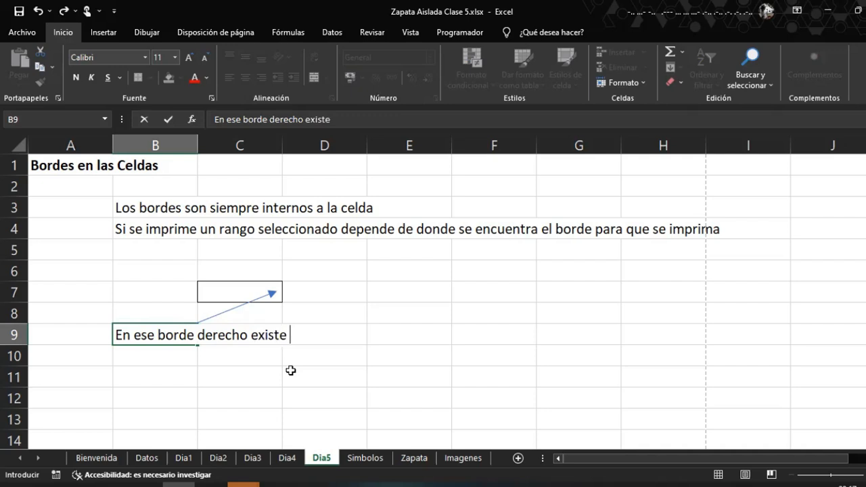
pyautogui.write(' tambien agregado')
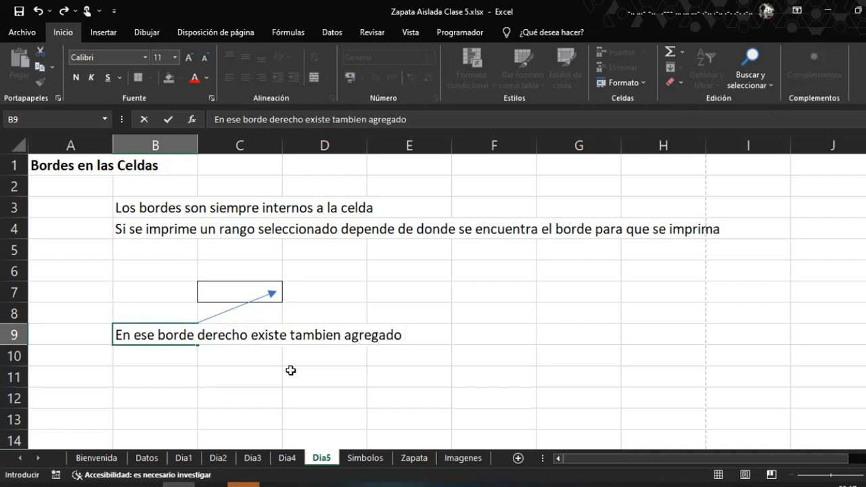
pyautogui.write(' un ')
pyautogui.write('borde ')
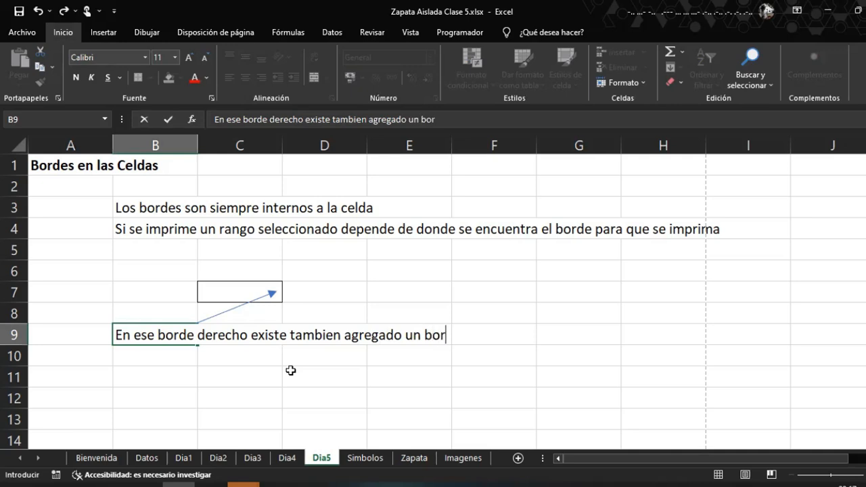
pyautogui.write('en la celda ')
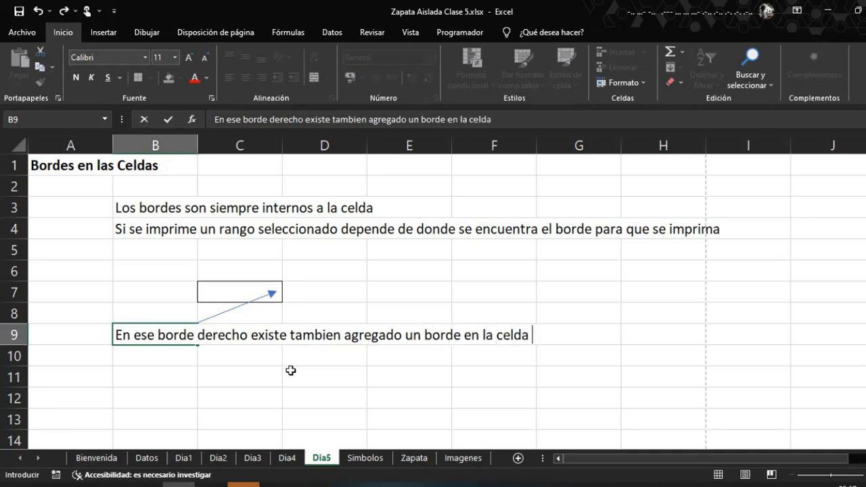
pyautogui.write('adyacente')
pyautogui.hotkey('ctrl', 'Return')
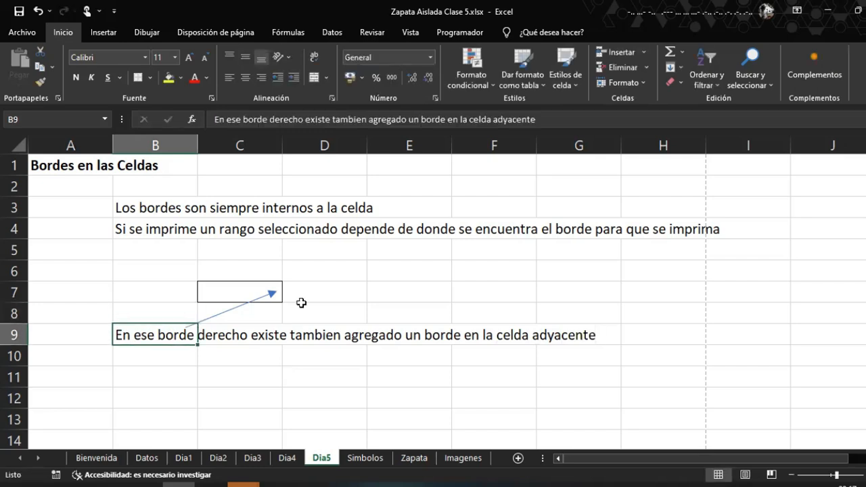
# Duplicate the arrow and reorient the copy to run from beside cell F6 to the left border inside cell D7
pyautogui.click(317, 296)
pyautogui.moveTo(260, 301); pyautogui.dragTo(363, 293)
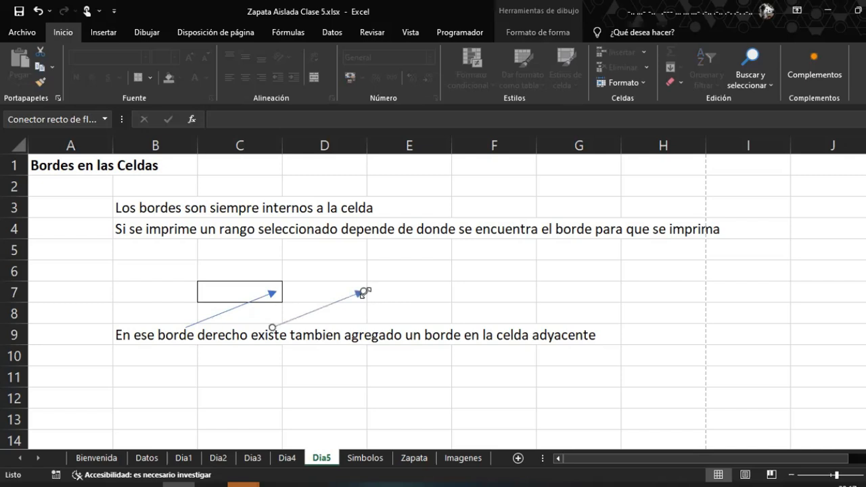
pyautogui.moveTo(272, 328); pyautogui.dragTo(490, 260)
pyautogui.moveTo(427, 282); pyautogui.dragTo(353, 278)
pyautogui.moveTo(419, 262); pyautogui.dragTo(442, 271)
# Enter "Dentro de la celda D7 se ha agregado un borde izquierdo" in cell F6
pyautogui.click(490, 273)
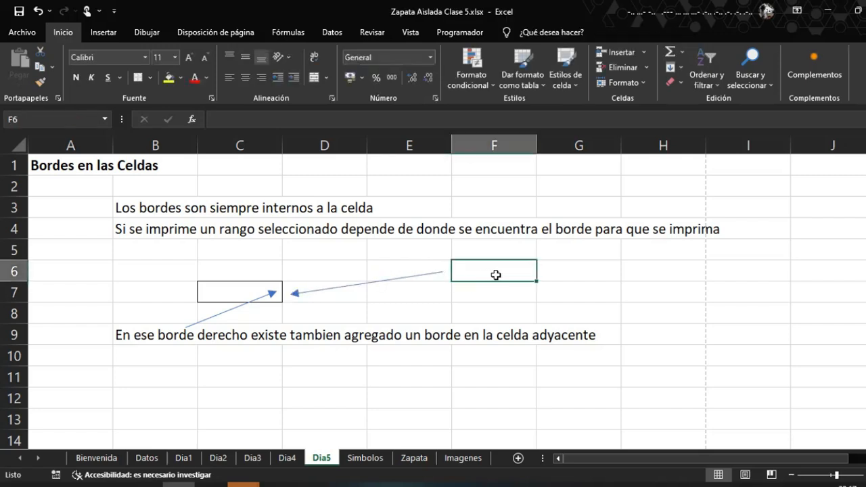
pyautogui.write('Dent')
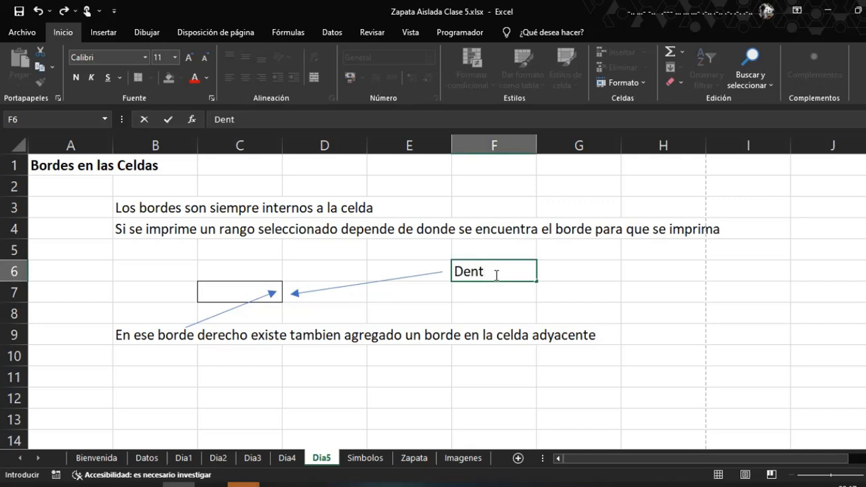
pyautogui.write('rro de la')
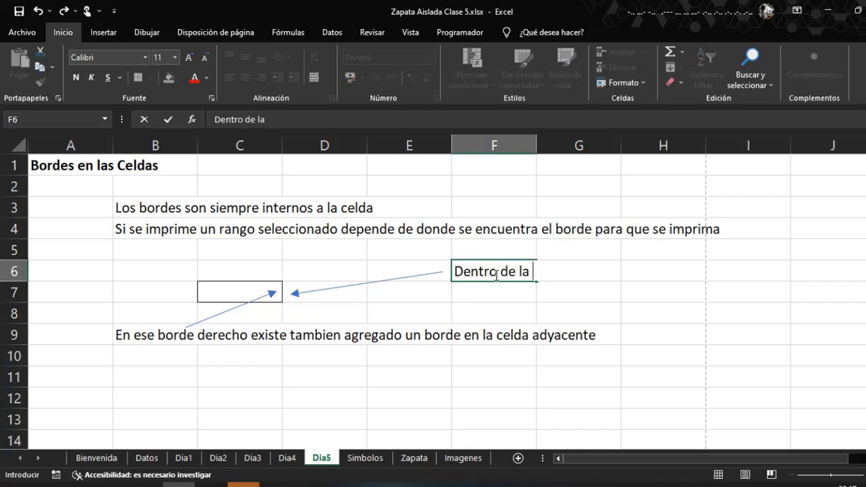
pyautogui.write(' celda ')
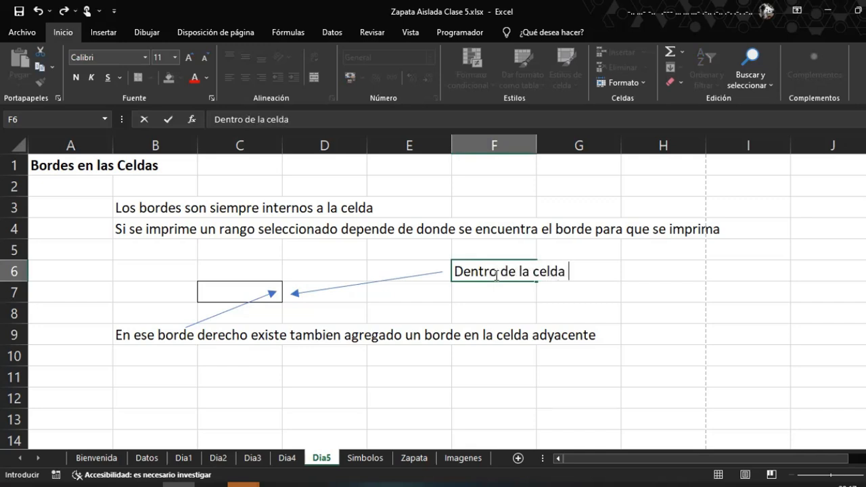
pyautogui.write('D7 se ha a')
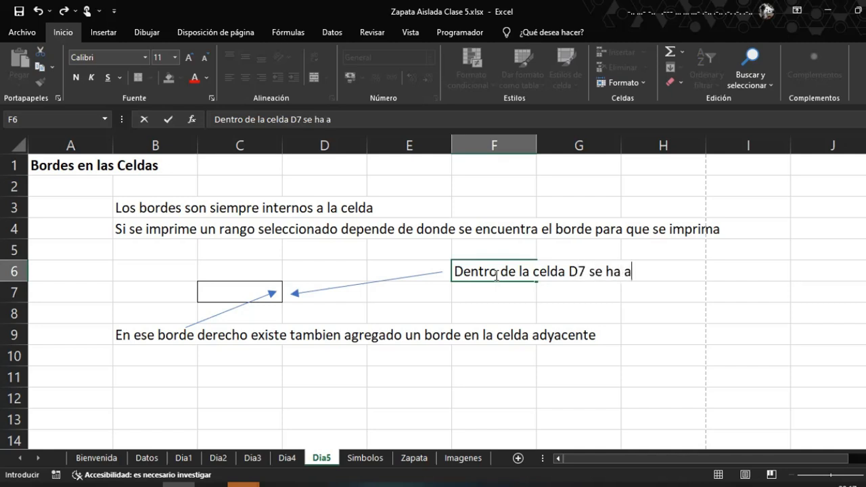
pyautogui.write('grega')
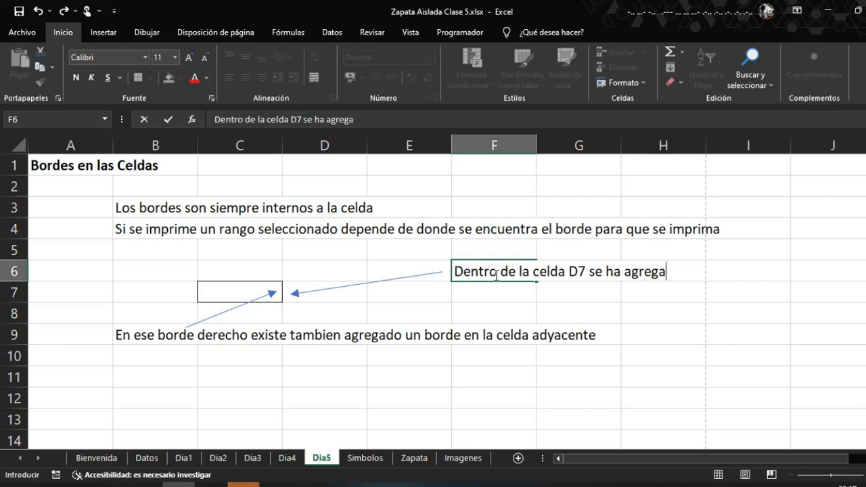
pyautogui.write('do un borde ')
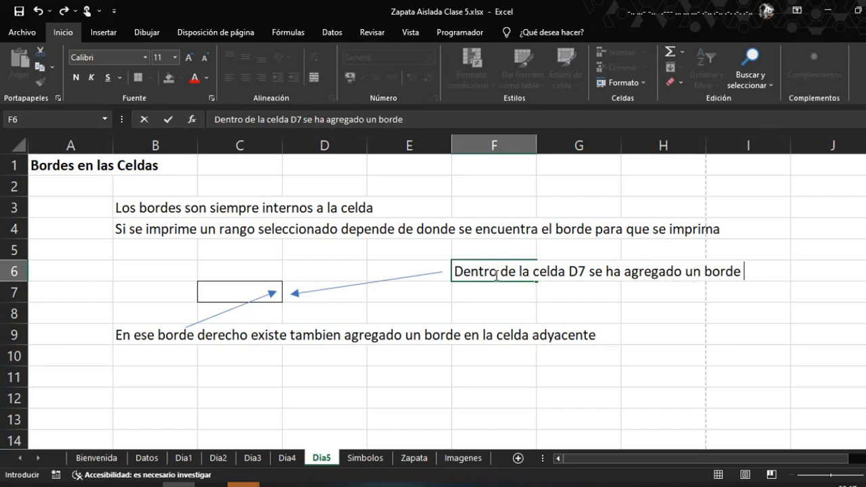
pyautogui.write('izquierdo')
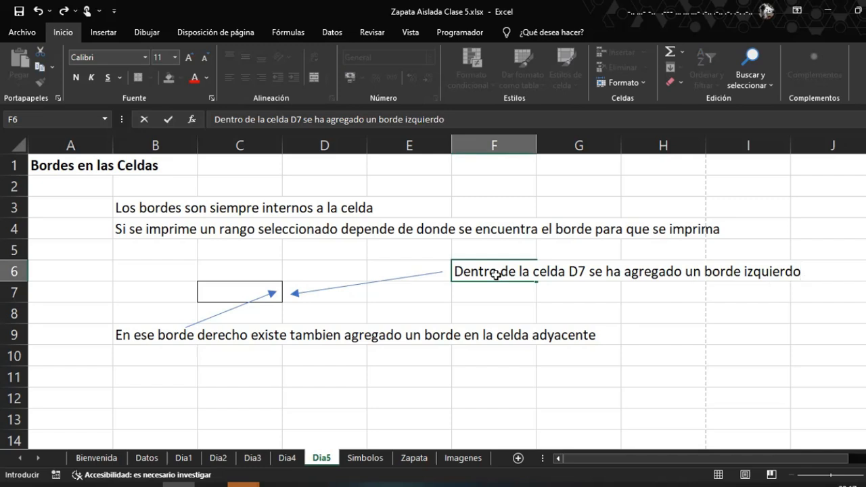
pyautogui.press('Return')
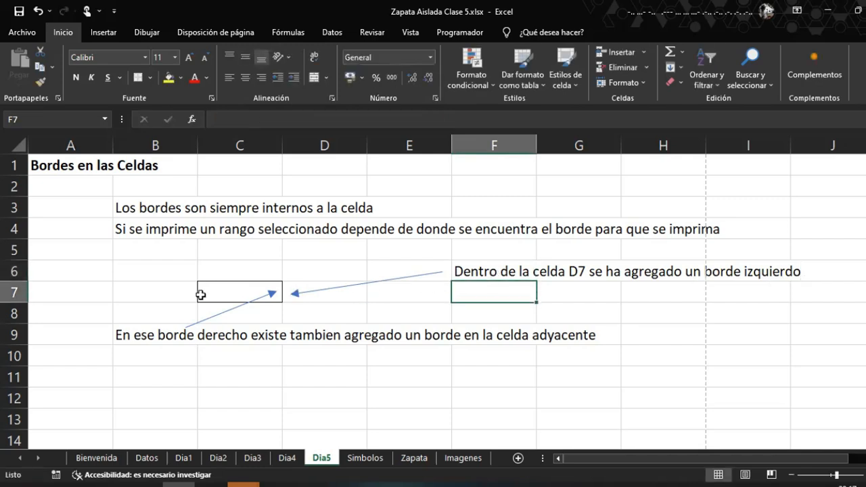
# Remove all borders from cell C7 using the no-border option (Sin borde)
pyautogui.click(229, 288)
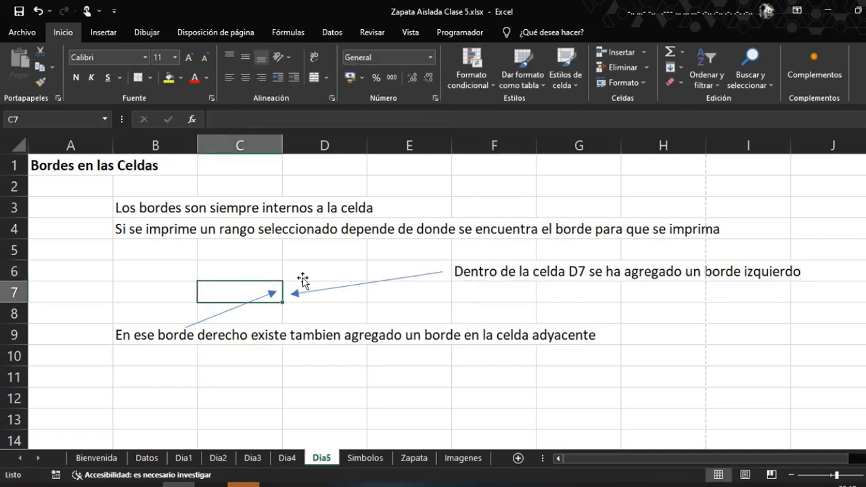
pyautogui.click(150, 77)
pyautogui.click(193, 174)
pyautogui.click(355, 317)
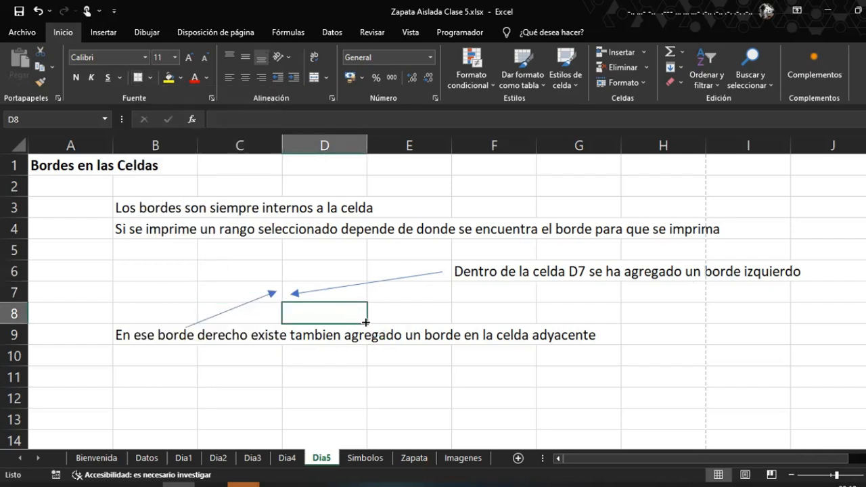
pyautogui.click(233, 285)
pyautogui.click(313, 306)
# Apply outside borders (Bordes externos) to cell C7
pyautogui.click(217, 291)
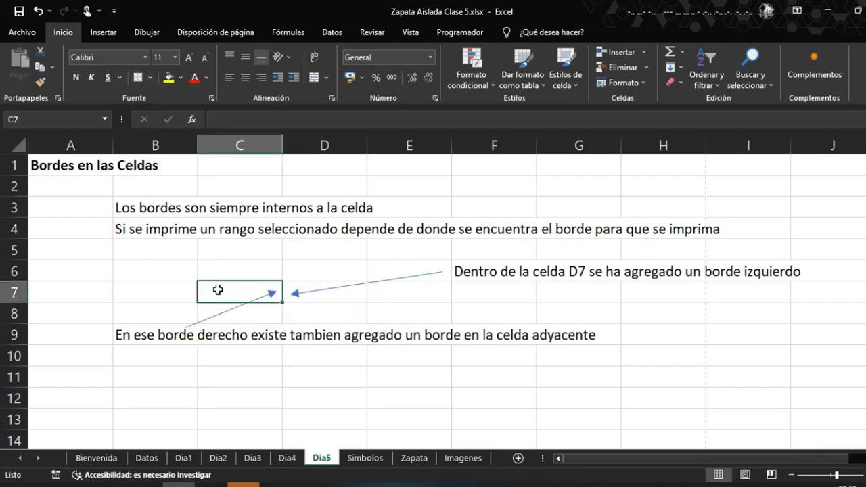
pyautogui.click(150, 77)
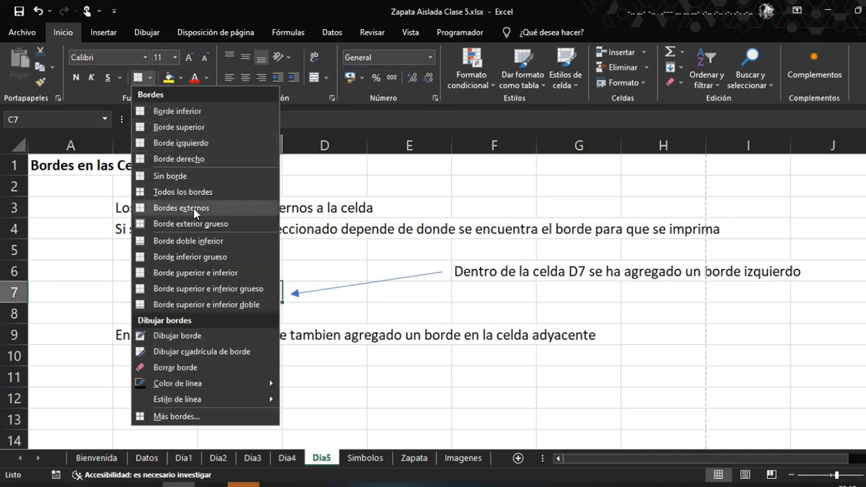
pyautogui.click(194, 209)
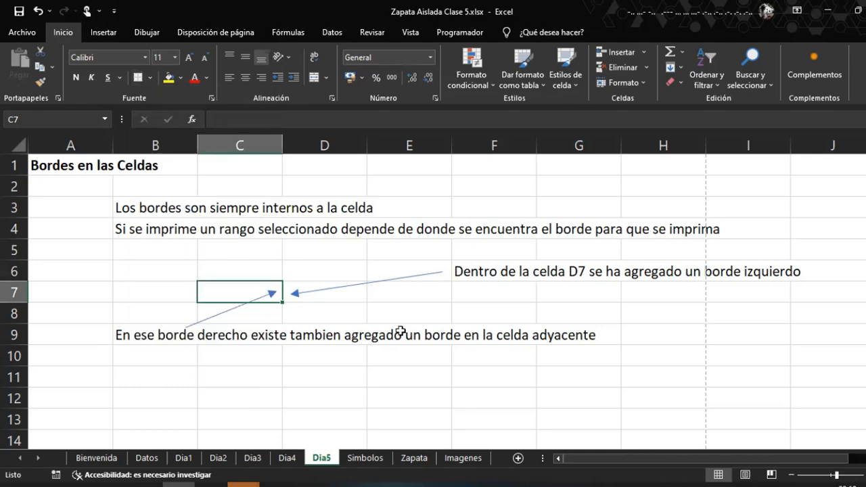
# Select cell D7 alone, check its print preview, and return to the sheet
pyautogui.click(287, 298)
pyautogui.hotkey('ctrl', 'p')
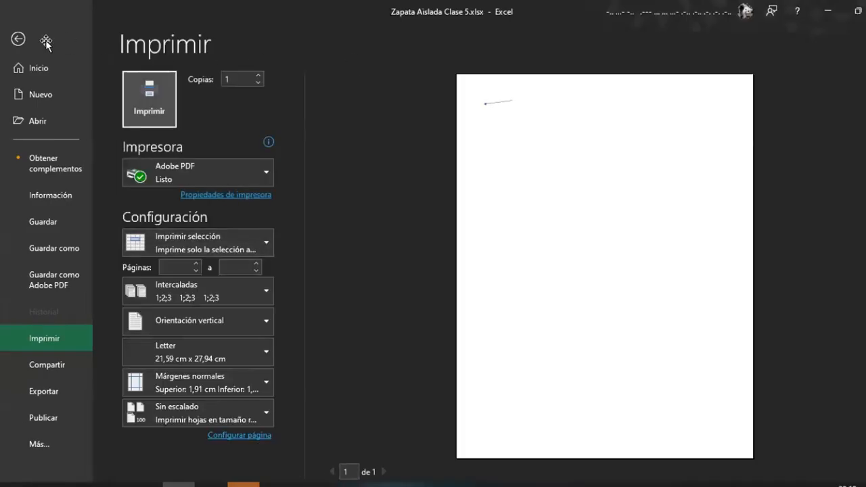
pyautogui.click(17, 38)
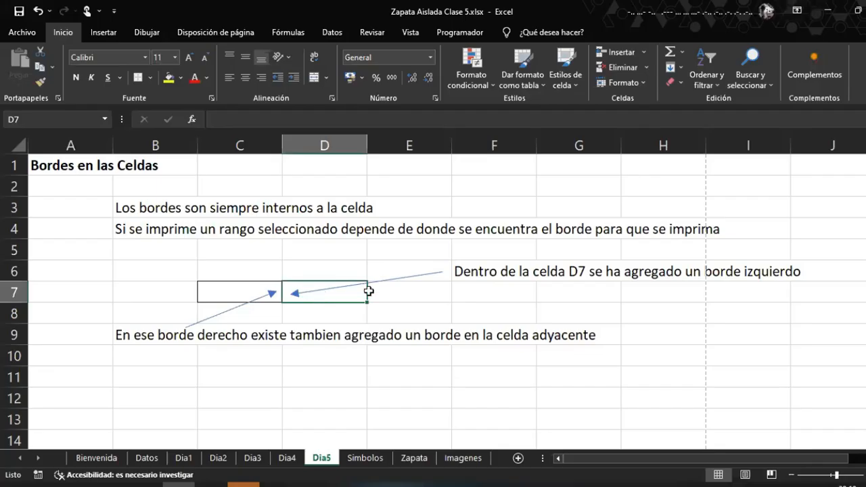
# Add a left border (Borde izquierdo) to cell D7
pyautogui.click(150, 77)
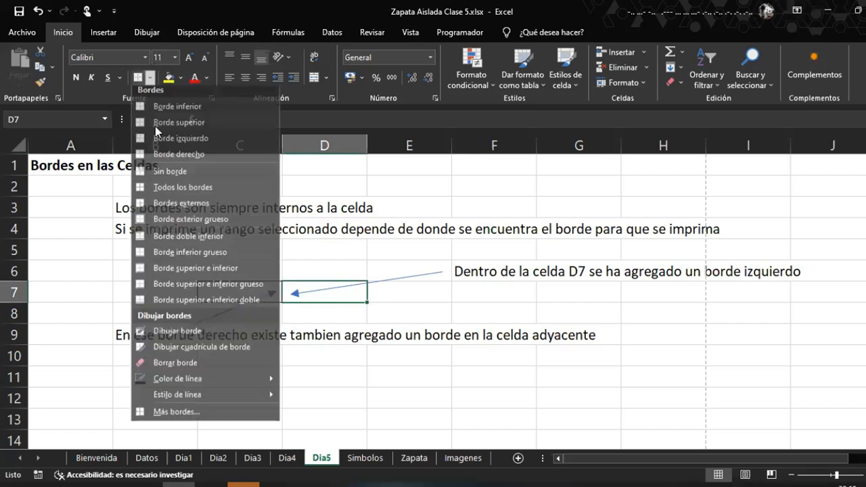
pyautogui.click(193, 144)
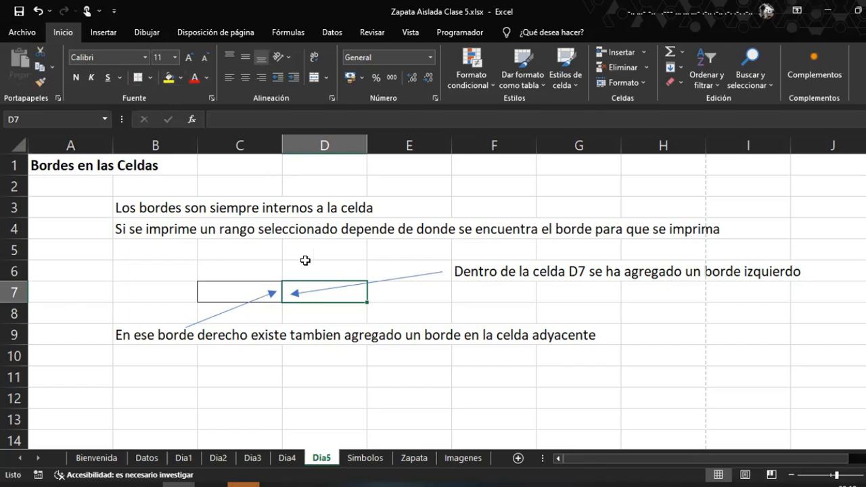
pyautogui.click(305, 261)
pyautogui.click(315, 313)
# Preview how cell D7 prints on its own with its left border, and return to the sheet
pyautogui.click(328, 292)
pyautogui.click(333, 299)
pyautogui.hotkey('ctrl', 'p')
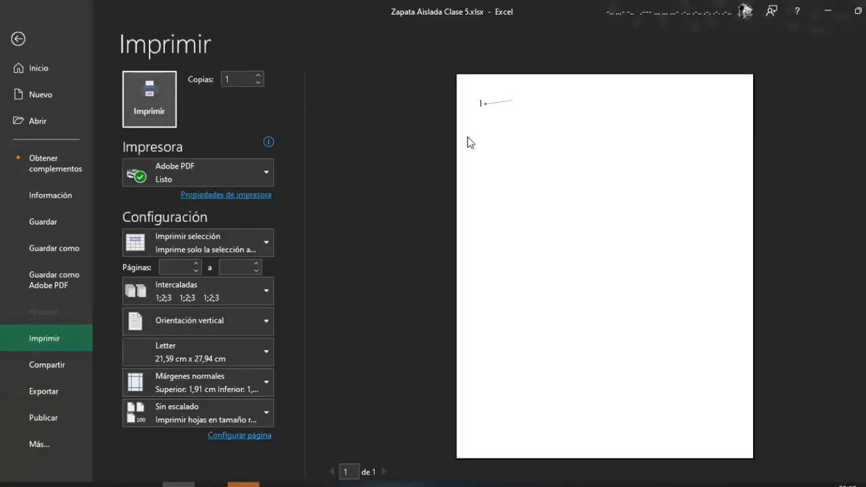
pyautogui.click(36, 48)
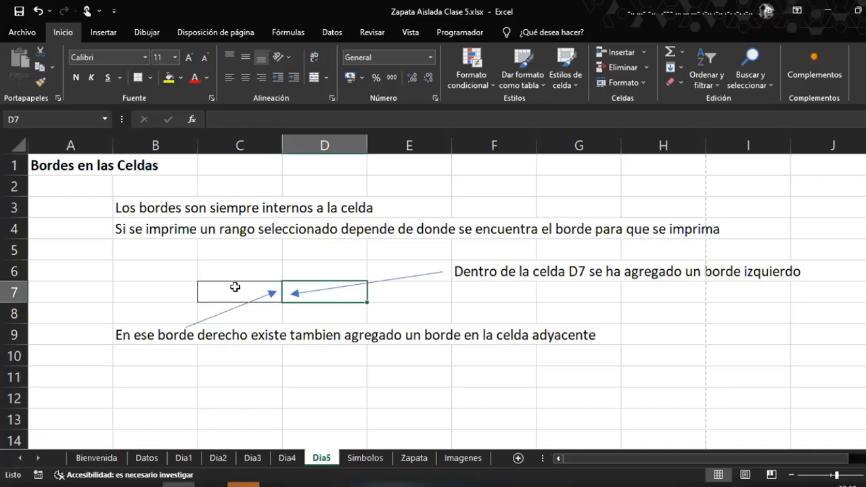
# Clear every border from cell C7, including the edge it shares with cell D7
pyautogui.click(149, 77)
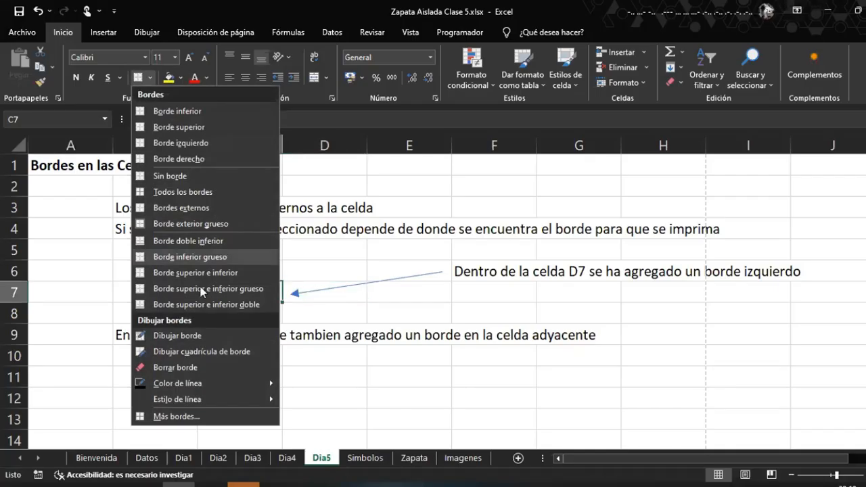
pyautogui.click(206, 178)
pyautogui.click(319, 307)
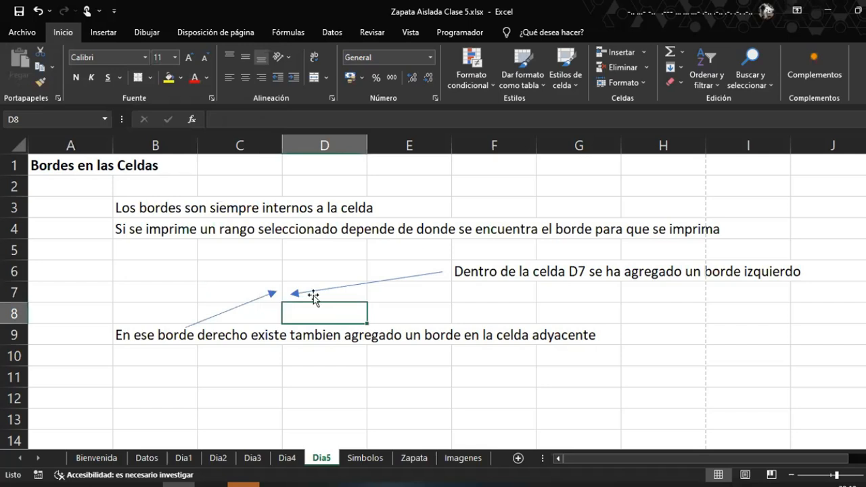
pyautogui.click(335, 297)
pyautogui.click(298, 309)
pyautogui.click(231, 286)
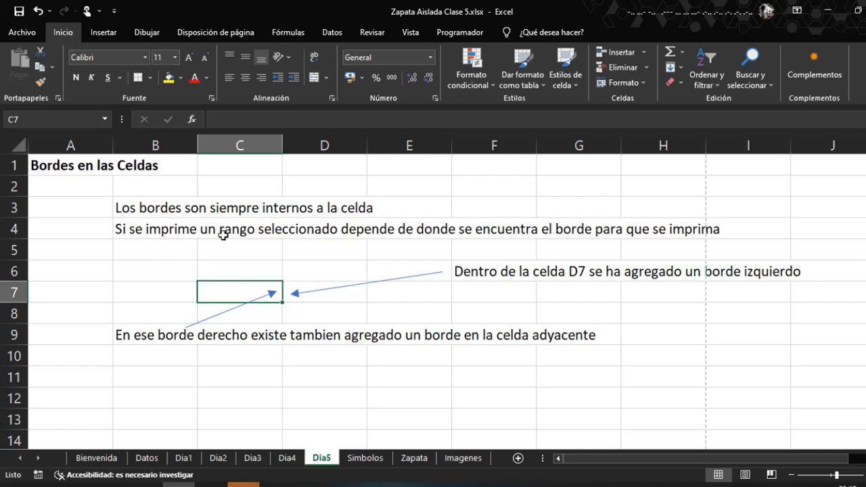
pyautogui.click(151, 78)
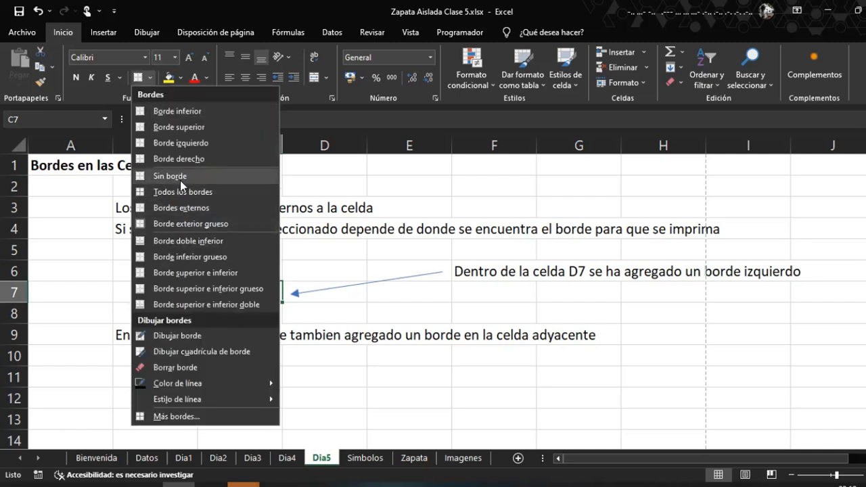
pyautogui.click(324, 323)
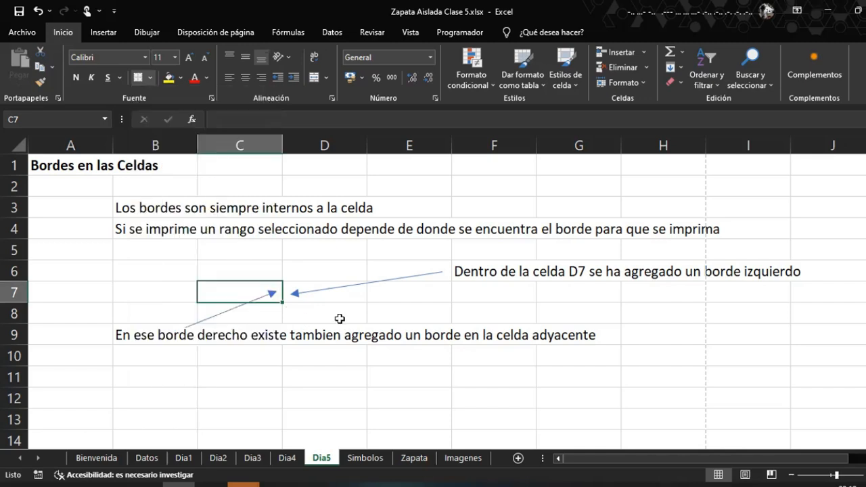
pyautogui.click(337, 318)
pyautogui.click(344, 299)
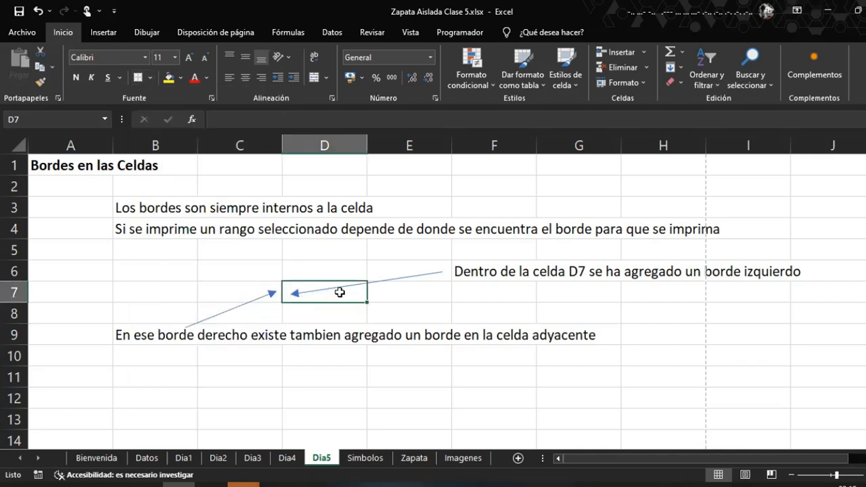
pyautogui.click(251, 291)
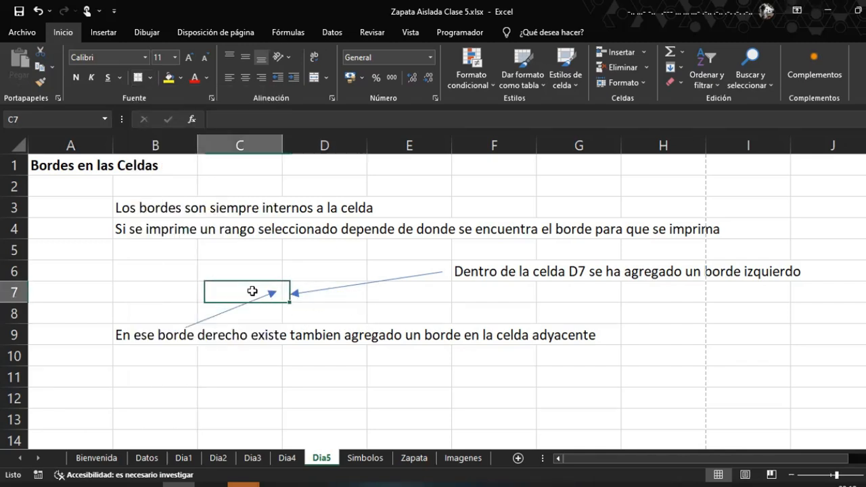
# Apply outside borders (Bordes externos) to cell C7
pyautogui.click(323, 296)
pyautogui.click(239, 284)
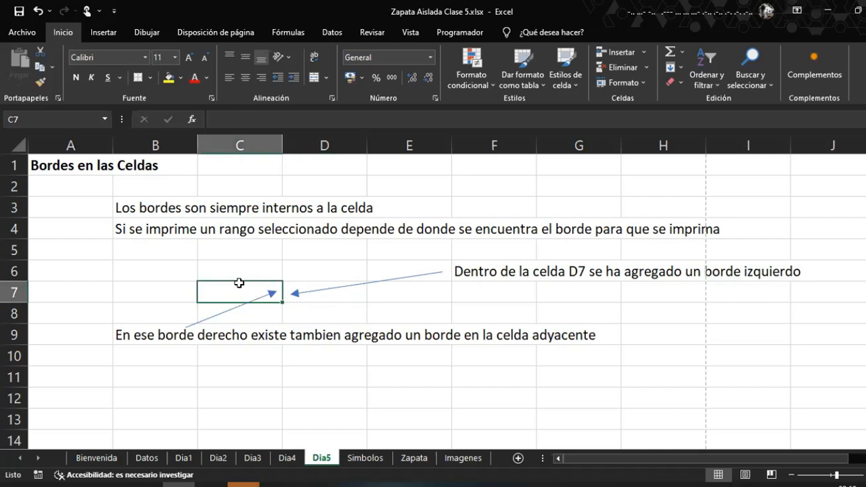
pyautogui.click(151, 79)
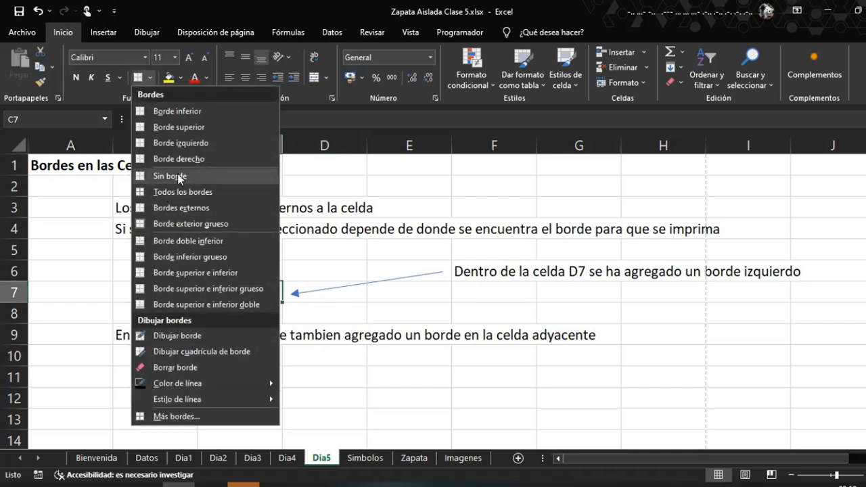
pyautogui.click(177, 205)
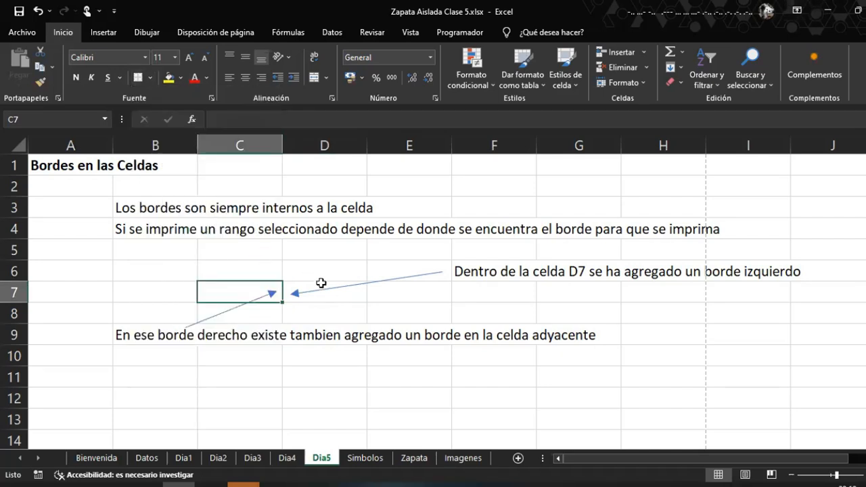
# Add a left border (Borde izquierdo) to cell D7, beside the outlined cell C7, and deselect it
pyautogui.click(332, 292)
pyautogui.click(338, 300)
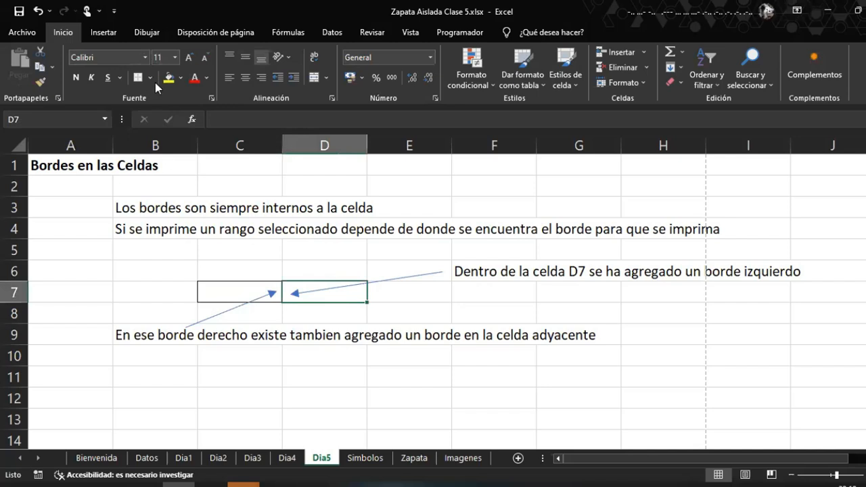
pyautogui.click(151, 78)
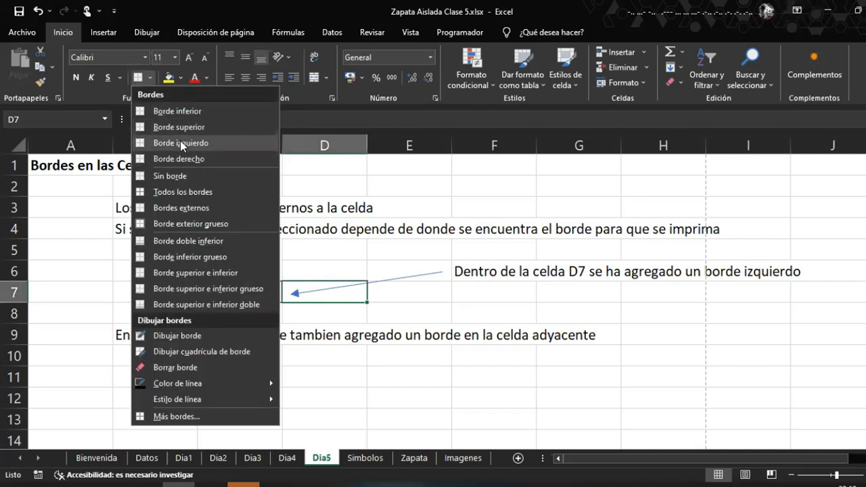
pyautogui.click(180, 141)
pyautogui.click(425, 323)
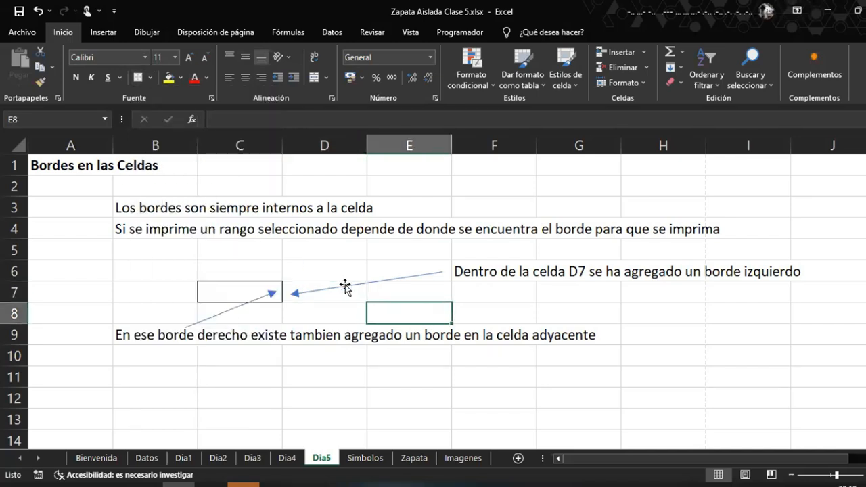
pyautogui.keyDown('ctrl'); pyautogui.scroll(-3, 223, 230); pyautogui.keyUp('ctrl')
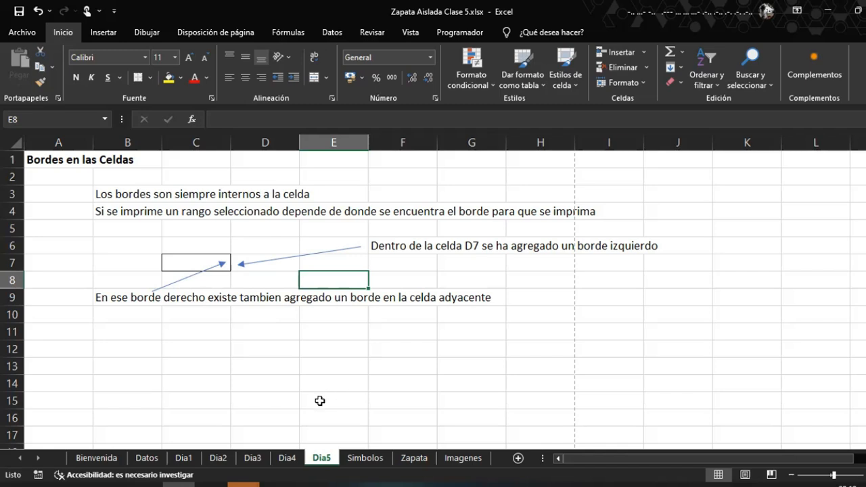
pyautogui.scroll(-3, 277, 371)
pyautogui.scroll(3, 251, 360)
pyautogui.scroll(-1, 135, 345)
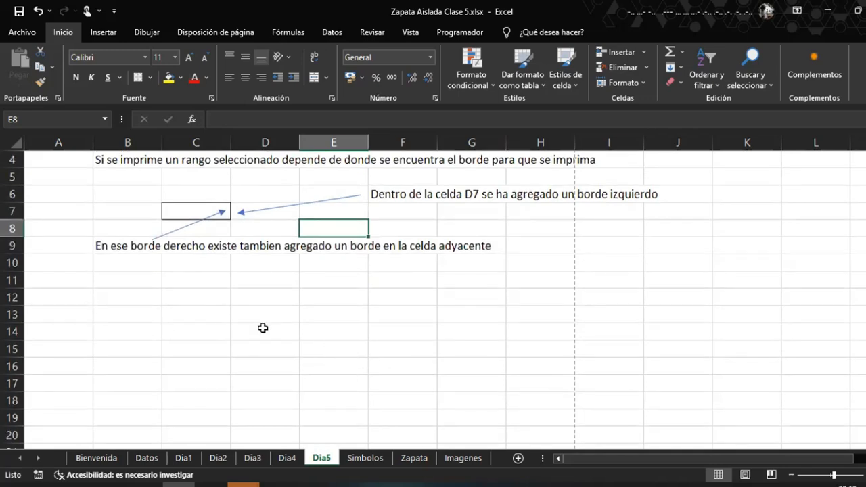
pyautogui.scroll(-1, 203, 328)
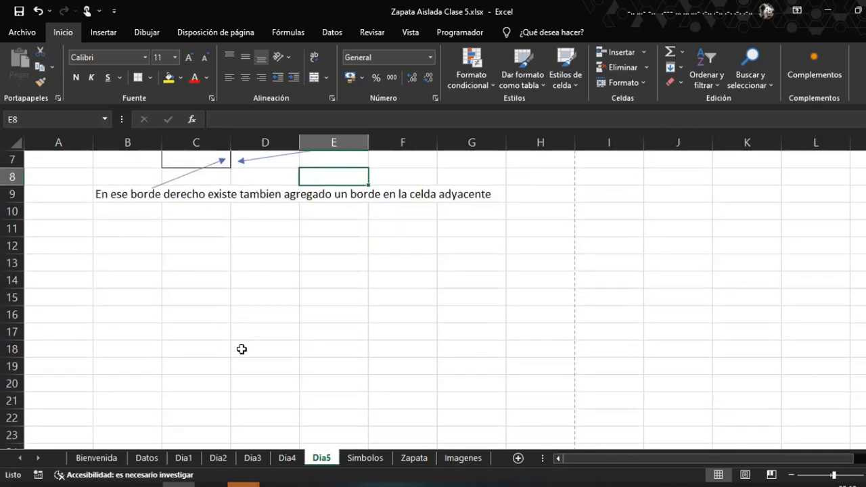
pyautogui.scroll(2, 242, 349)
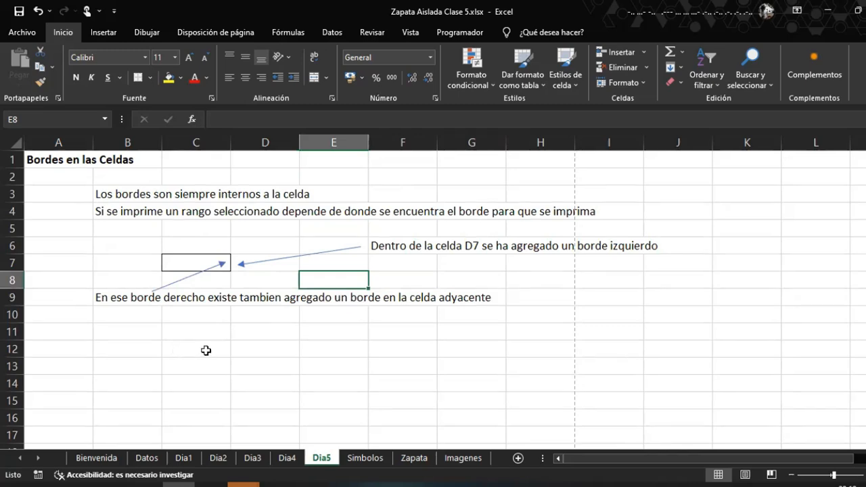
pyautogui.click(234, 322)
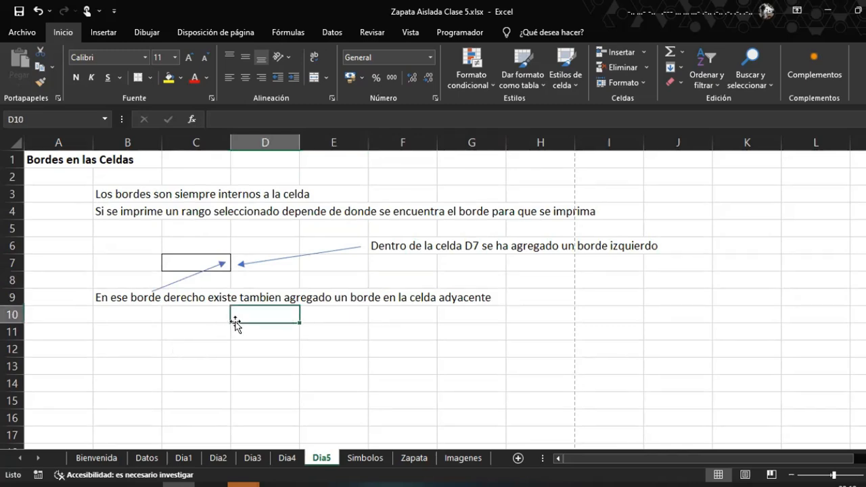
pyautogui.click(204, 330)
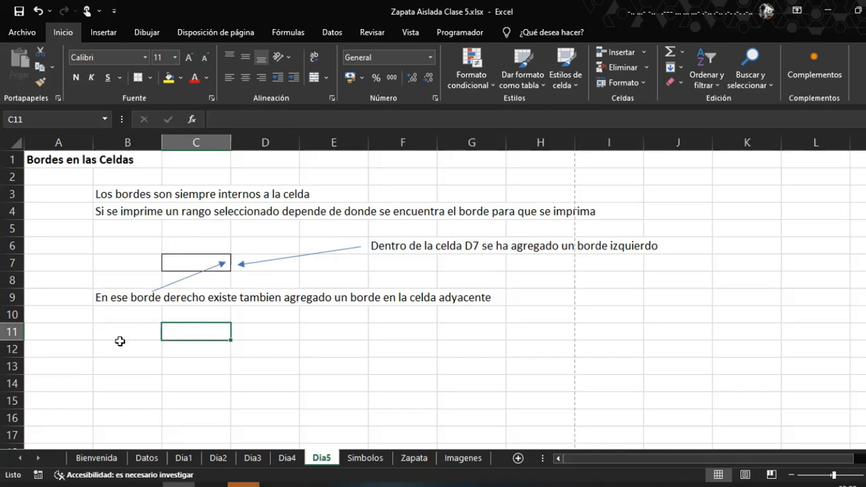
pyautogui.click(56, 327)
pyautogui.click(83, 348)
pyautogui.click(74, 332)
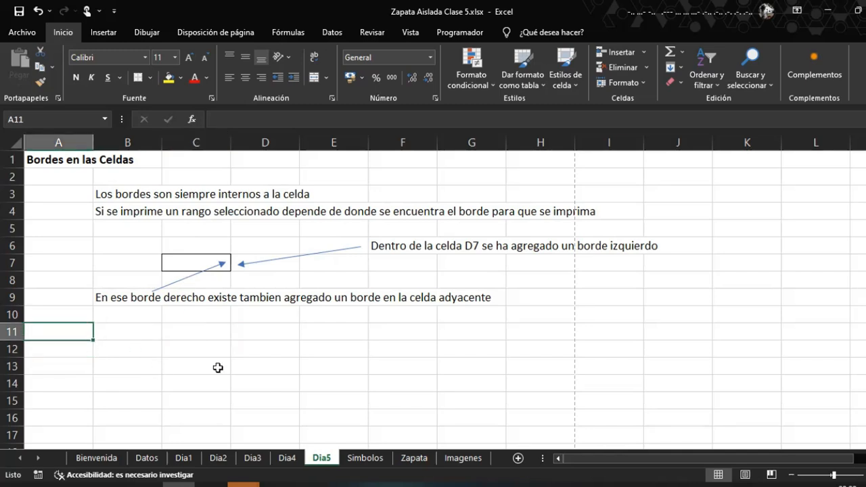
pyautogui.press('Down')
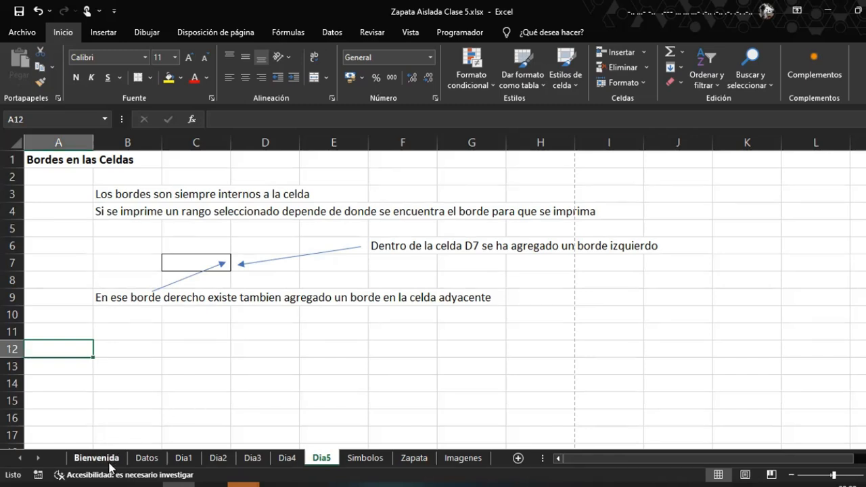
pyautogui.click(199, 390)
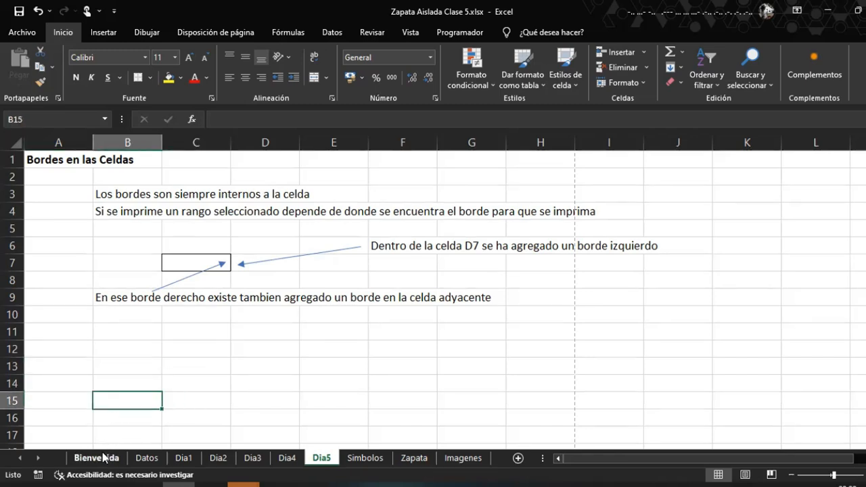
# Check the Día 5 topics on the Bienvenida sheet, and enter the heading FORMATO CONDICIONAL in cell A12 of Dia5
pyautogui.click(98, 458)
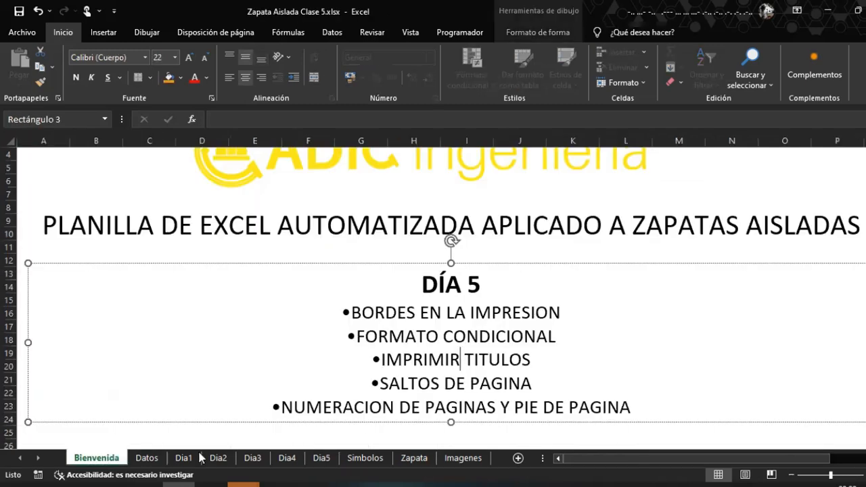
pyautogui.click(321, 458)
pyautogui.click(105, 337)
pyautogui.click(73, 354)
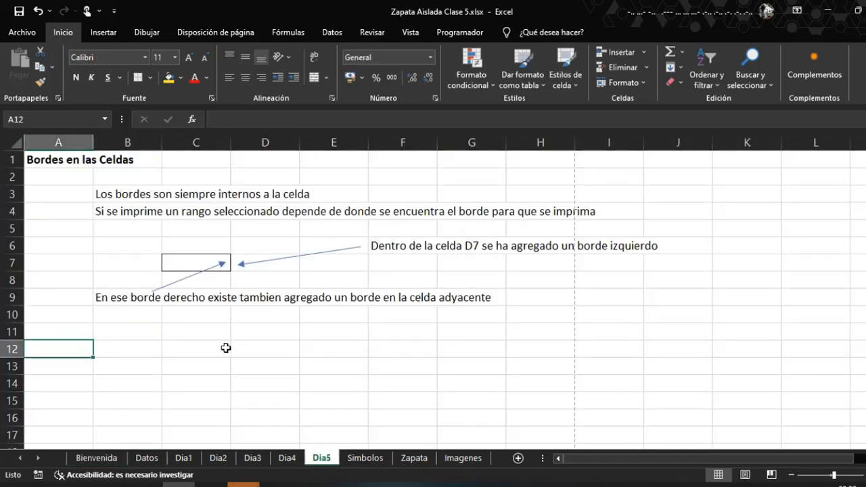
pyautogui.write('FORMATO CONDICIONAR')
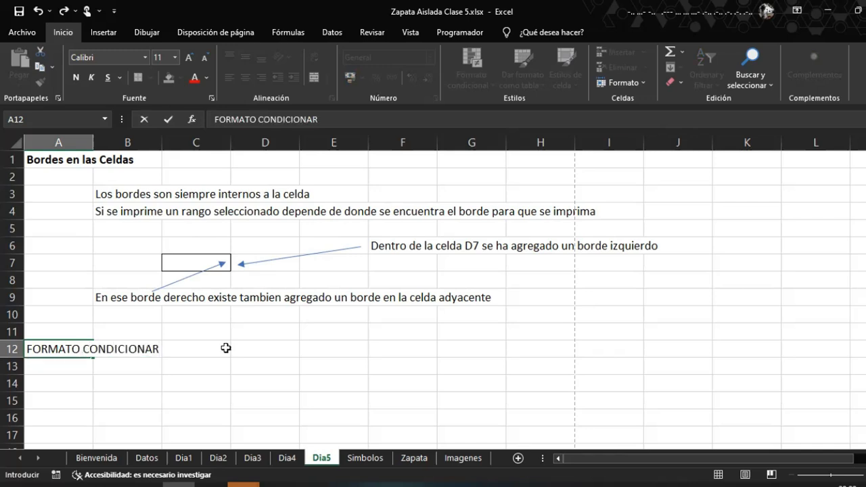
pyautogui.press('Return')
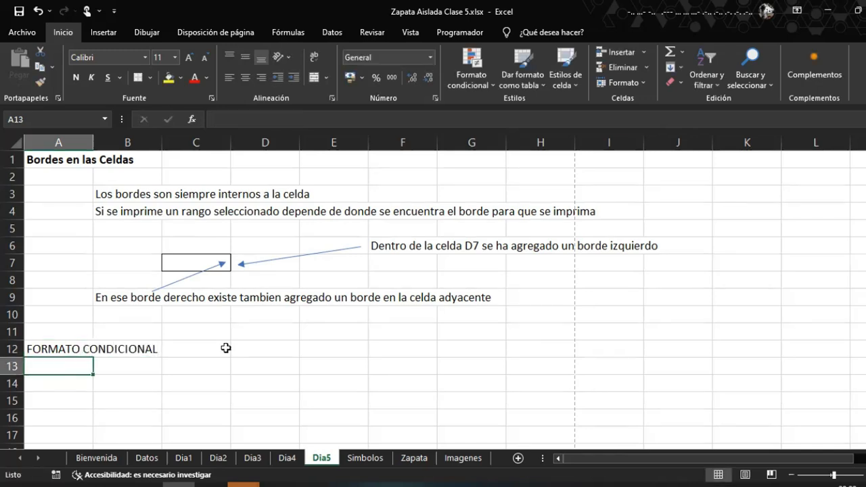
# Make the FORMATO CONDICIONAL heading in cell A12 bold
pyautogui.press('Up')
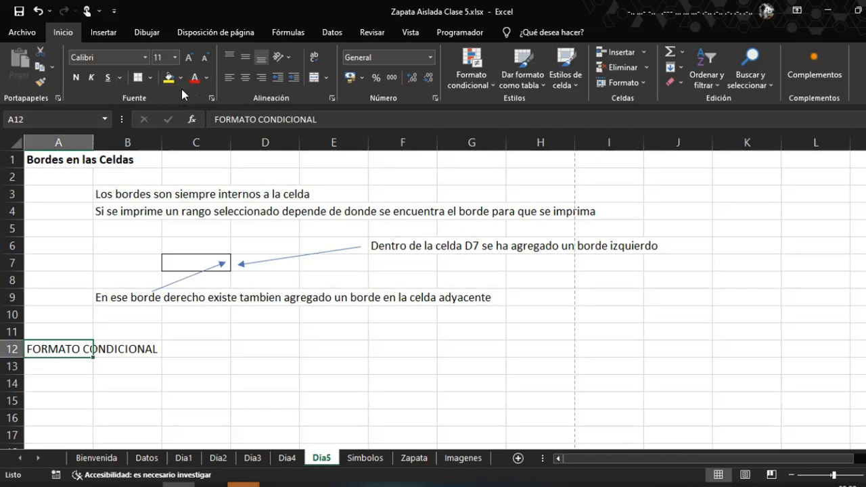
pyautogui.click(154, 79)
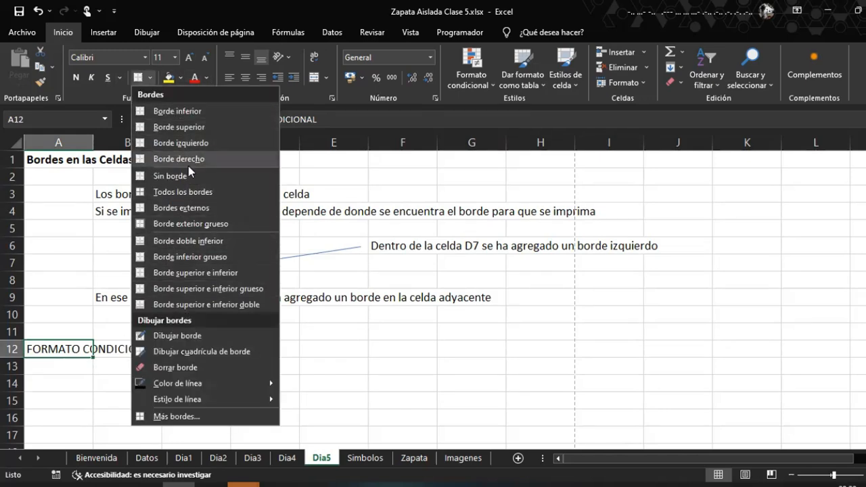
pyautogui.click(73, 77)
pyautogui.hotkey('ctrl', 'z')
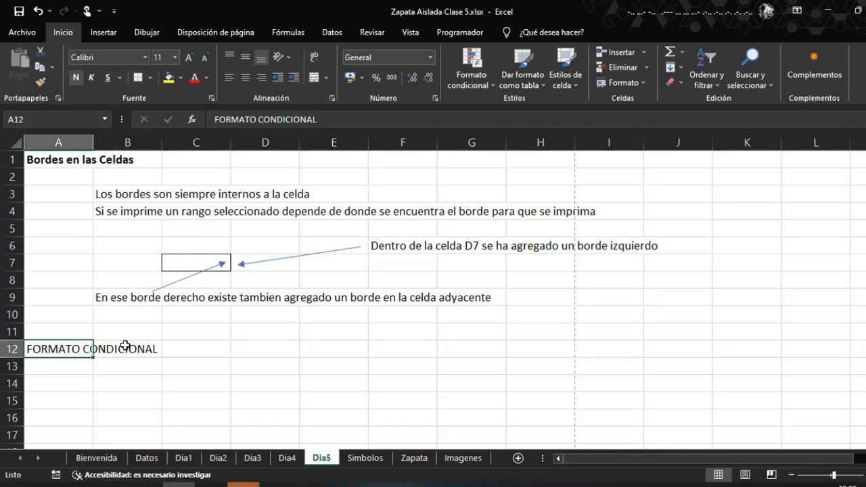
pyautogui.click(122, 348)
pyautogui.click(60, 349)
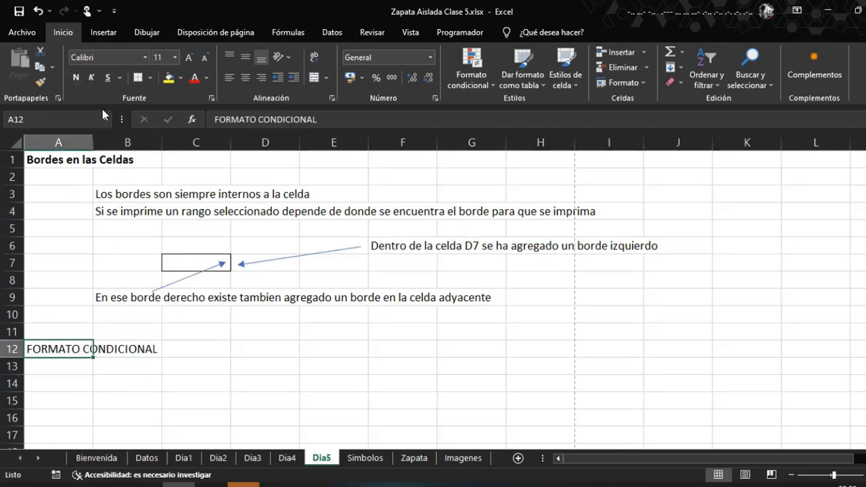
pyautogui.click(74, 76)
pyautogui.click(177, 399)
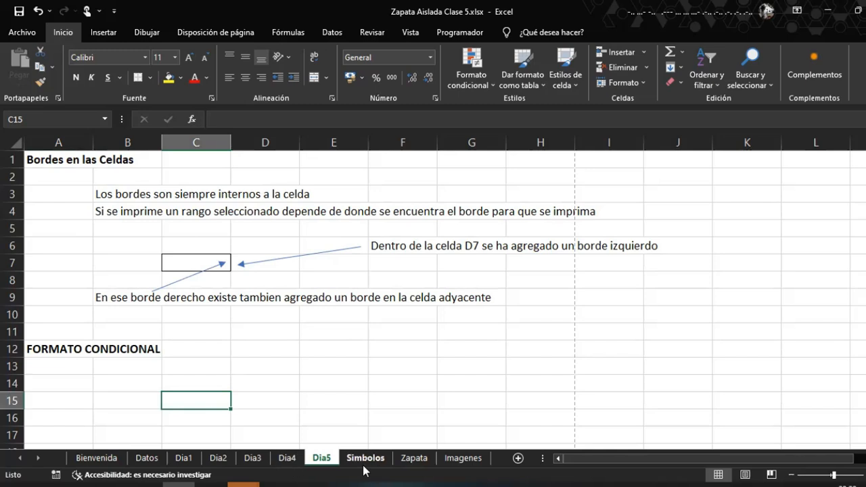
# Enter the sample value 200 in cell C15, below the FORMATO CONDICIONAL heading
pyautogui.click(131, 402)
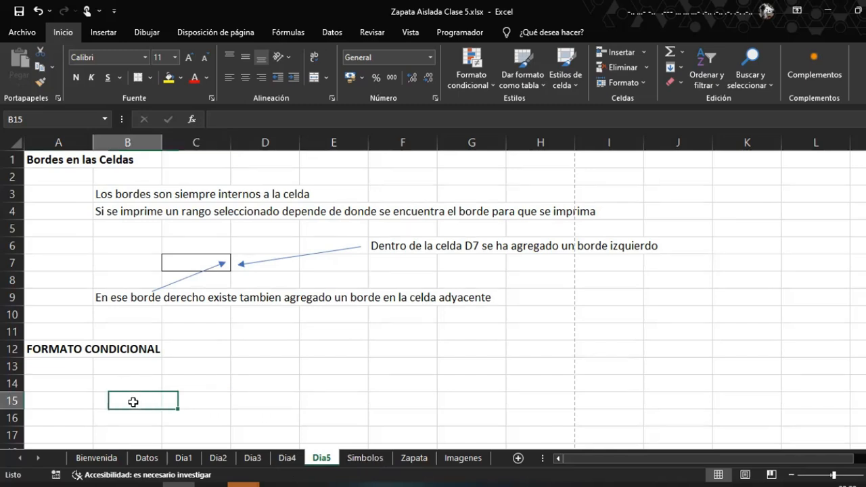
pyautogui.scroll(-1, 247, 402)
pyautogui.write('200')
pyautogui.press('Return')
pyautogui.press('Up')
# Label the value with LADO MENOR in cell B15 and right-align the label
pyautogui.moveTo(131, 340); pyautogui.dragTo(194, 351)
pyautogui.click(132, 347)
pyautogui.write('LADOP')
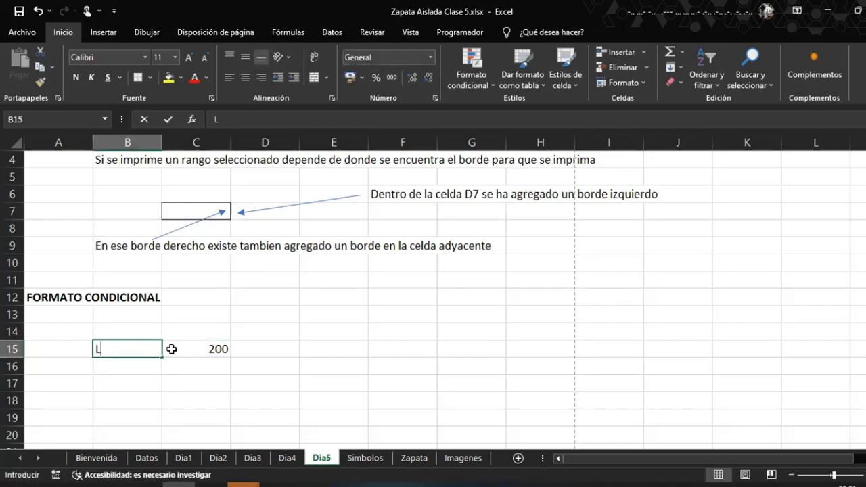
pyautogui.press('BackSpace')
pyautogui.press('BackSpace')
pyautogui.write('MENOR')
pyautogui.hotkey('ctrl', 'Return')
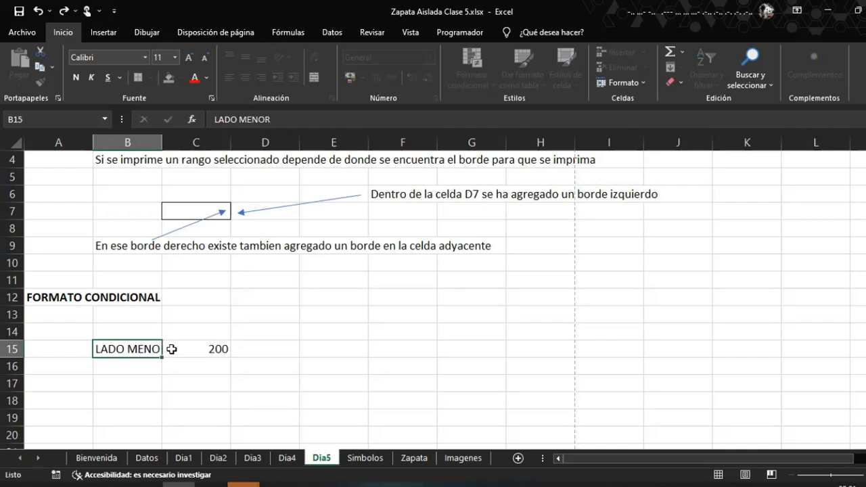
pyautogui.click(262, 78)
pyautogui.click(245, 374)
# Enter the unit CM in cell D15, beside the value 200
pyautogui.click(208, 351)
pyautogui.click(271, 345)
pyautogui.write('CM')
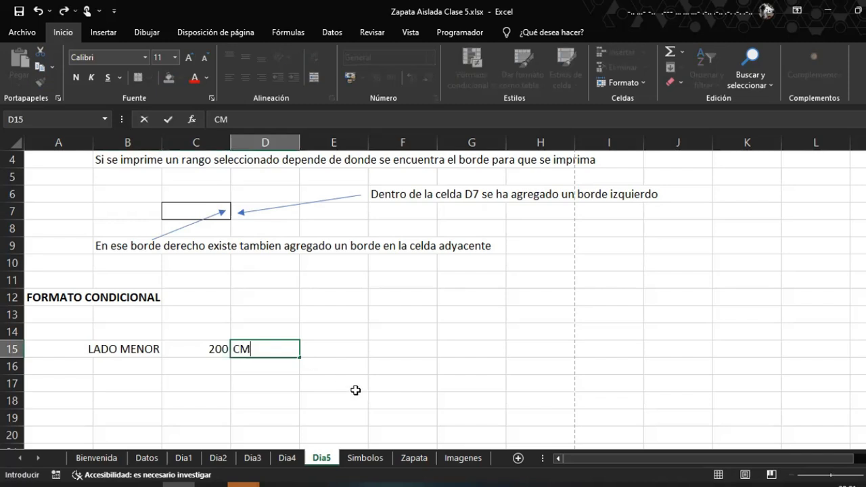
pyautogui.click(353, 386)
# Start a greater-than highlight rule (Es mayor que) on cell C15 with a threshold of 100
pyautogui.click(199, 350)
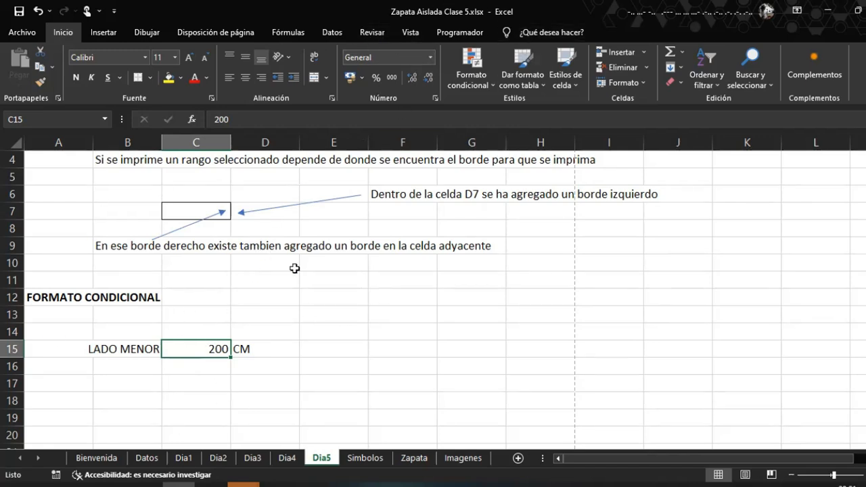
pyautogui.click(198, 401)
pyautogui.click(203, 366)
pyautogui.click(214, 349)
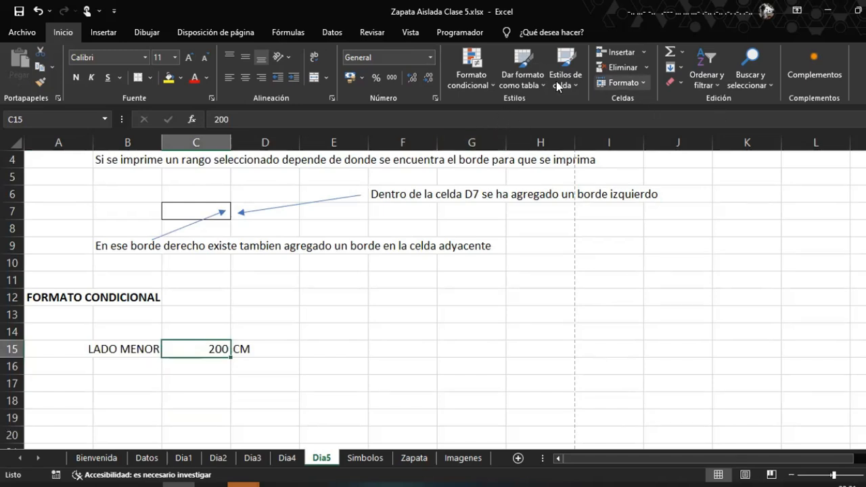
pyautogui.click(481, 82)
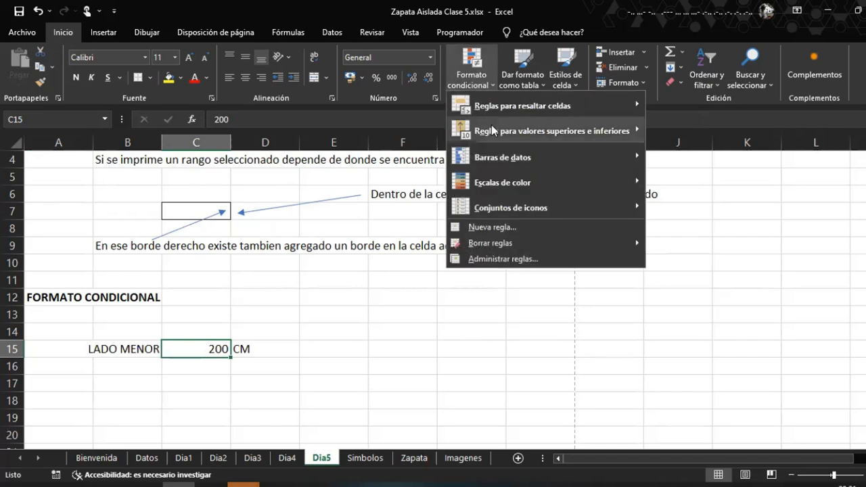
pyautogui.moveTo(586, 109)
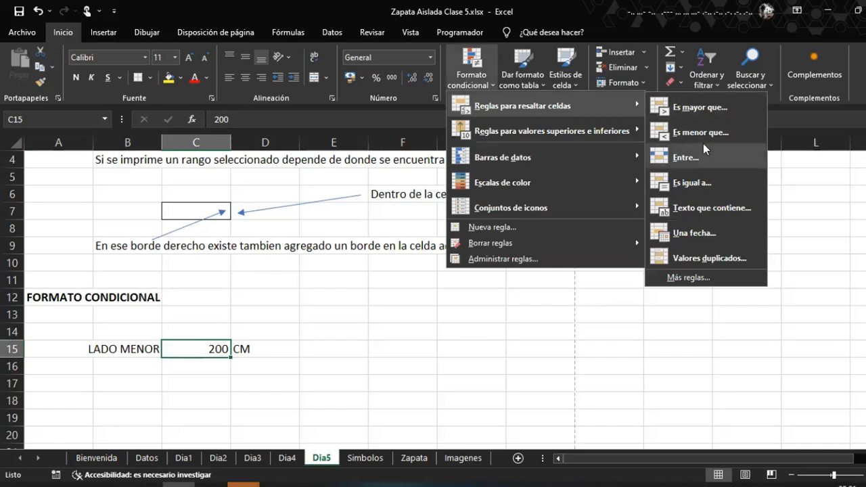
pyautogui.click(697, 108)
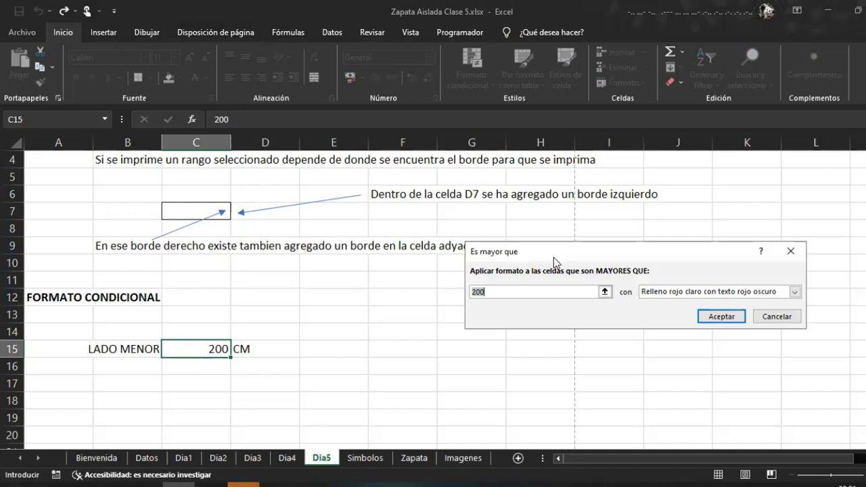
pyautogui.moveTo(554, 261); pyautogui.dragTo(467, 291)
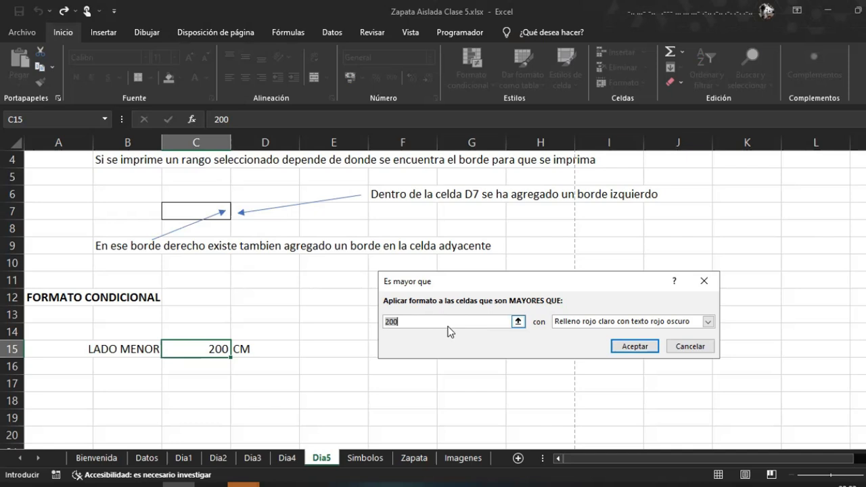
pyautogui.write('100')
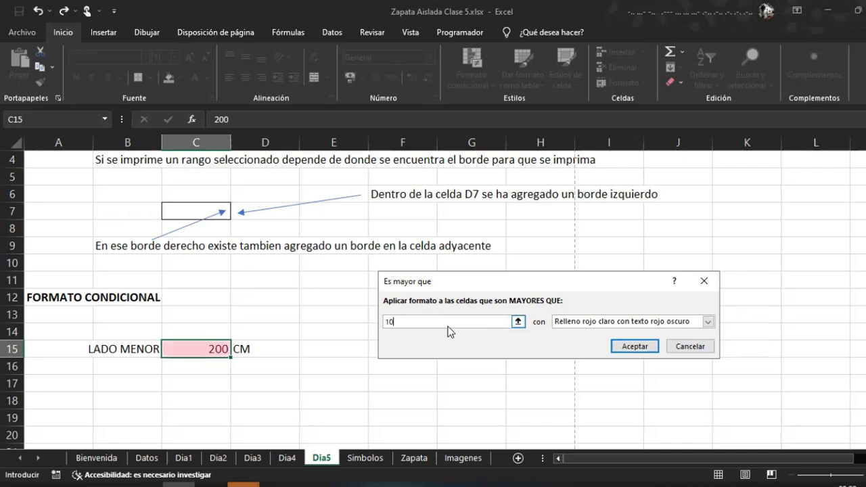
# Choose a custom format for the greater-than rule and give it the standard blue background fill
pyautogui.click(665, 320)
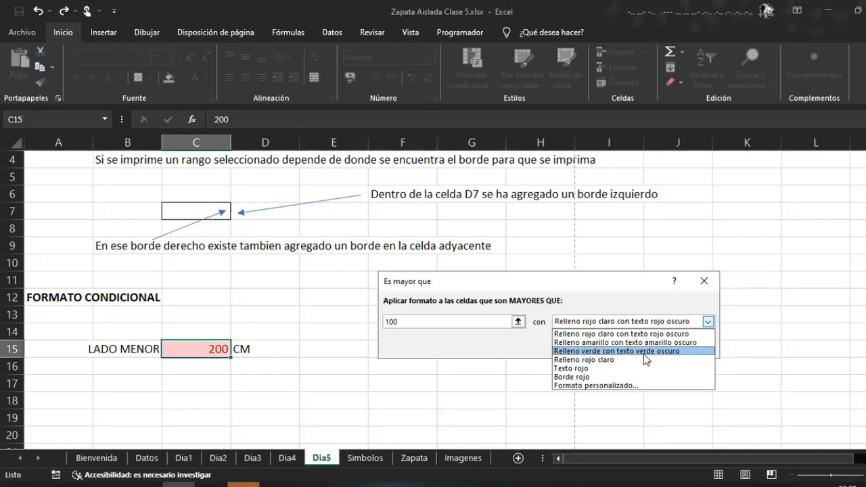
pyautogui.click(611, 386)
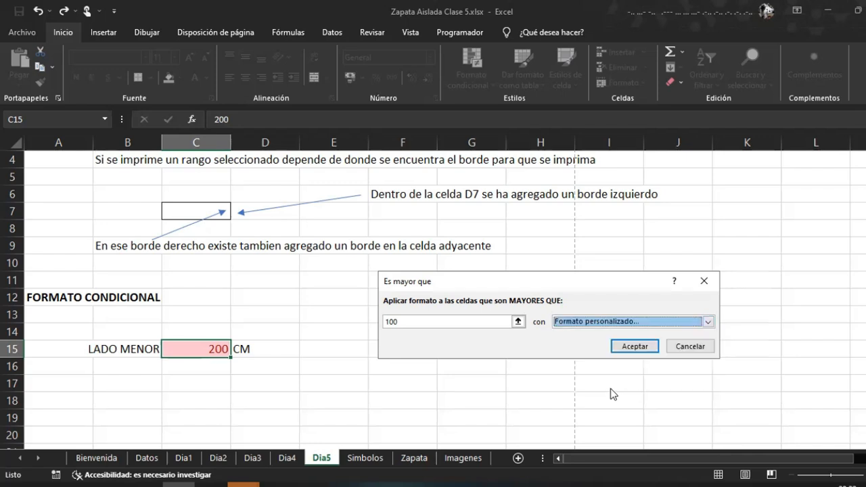
pyautogui.moveTo(610, 110); pyautogui.dragTo(575, 95)
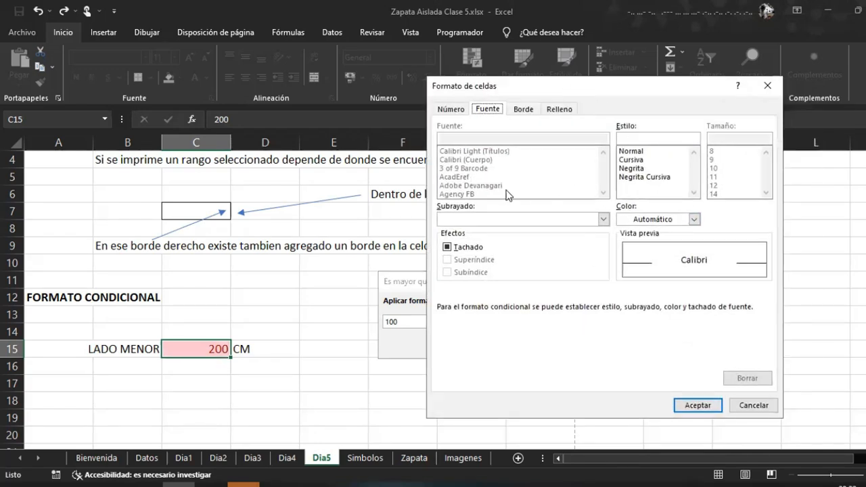
pyautogui.click(533, 112)
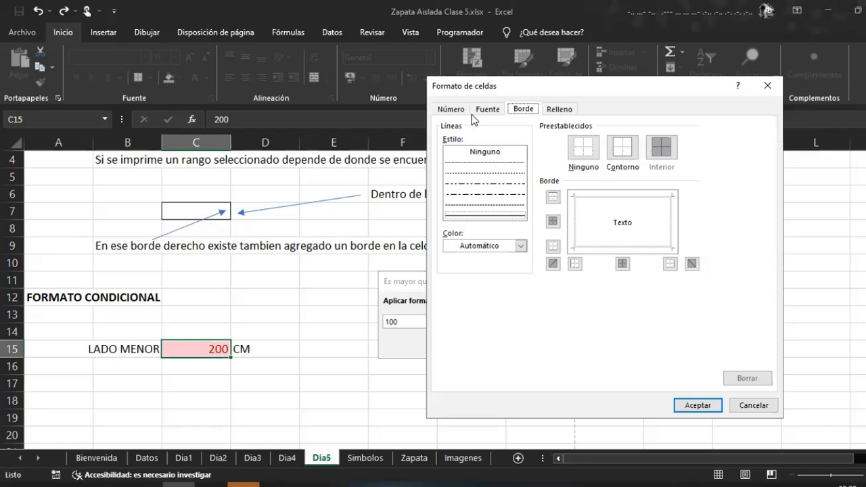
pyautogui.click(559, 110)
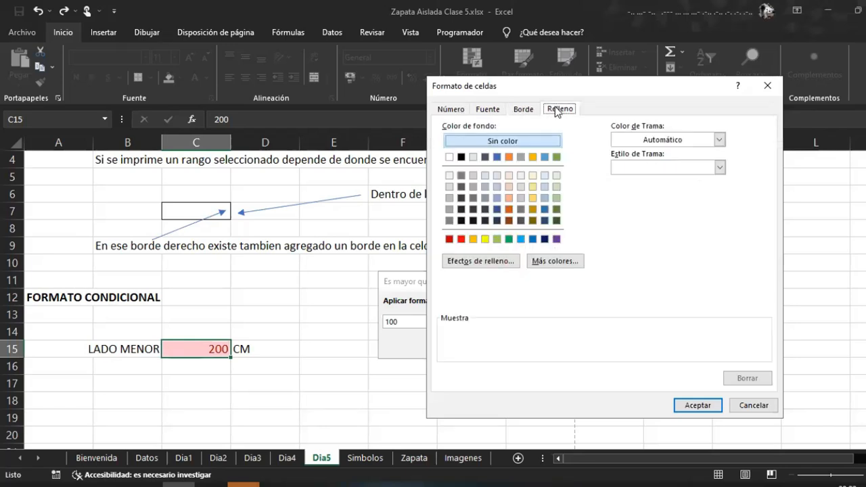
pyautogui.click(501, 241)
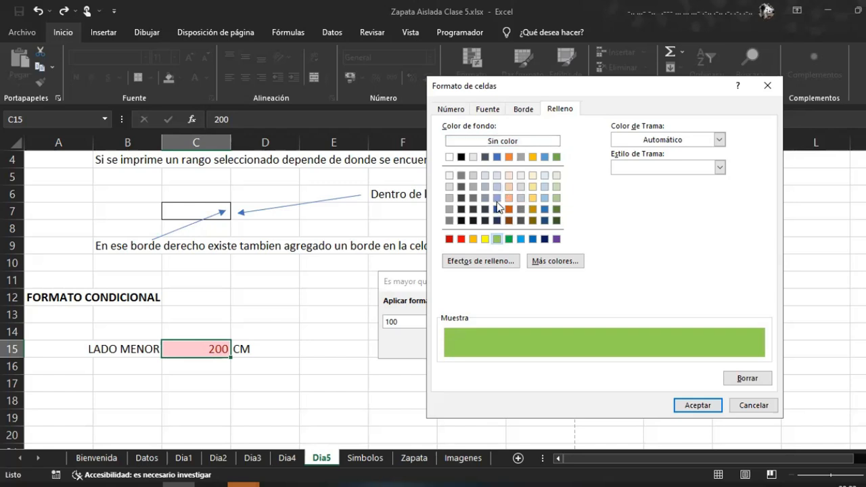
pyautogui.click(498, 210)
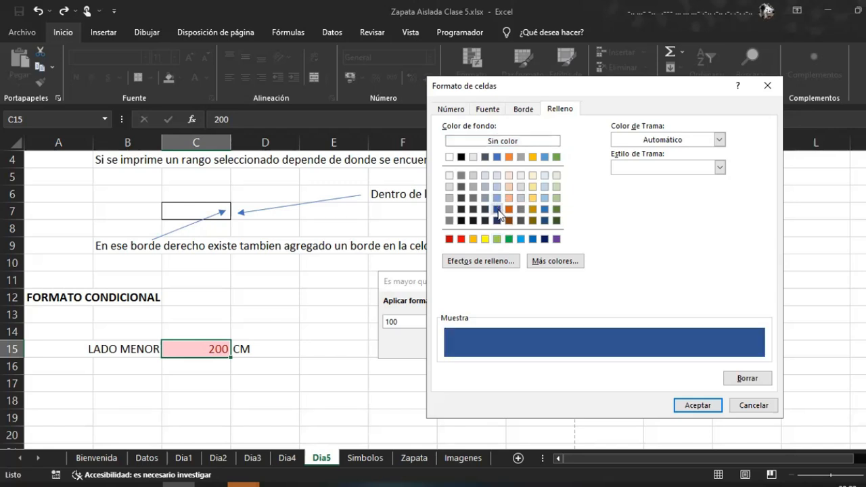
pyautogui.click(534, 240)
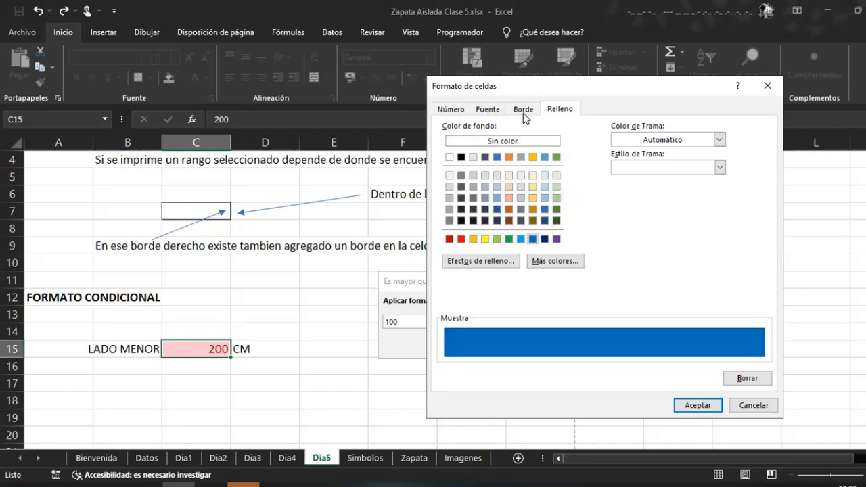
# Set the custom format's font color to Automático and apply the greater-than rule to cell C15
pyautogui.click(498, 112)
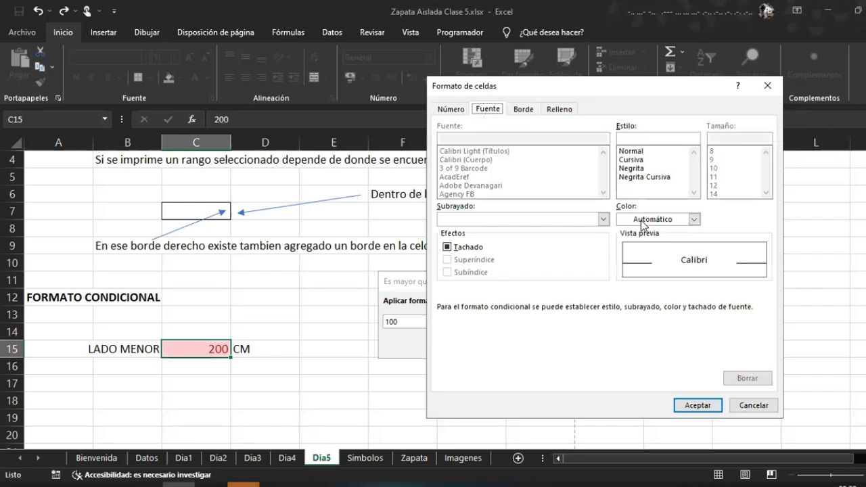
pyautogui.click(694, 219)
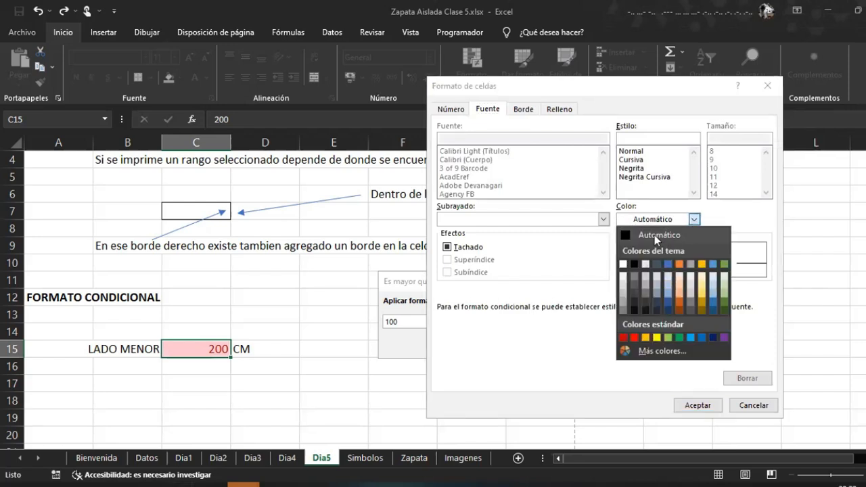
pyautogui.click(655, 235)
pyautogui.click(693, 219)
pyautogui.click(623, 238)
pyautogui.click(696, 405)
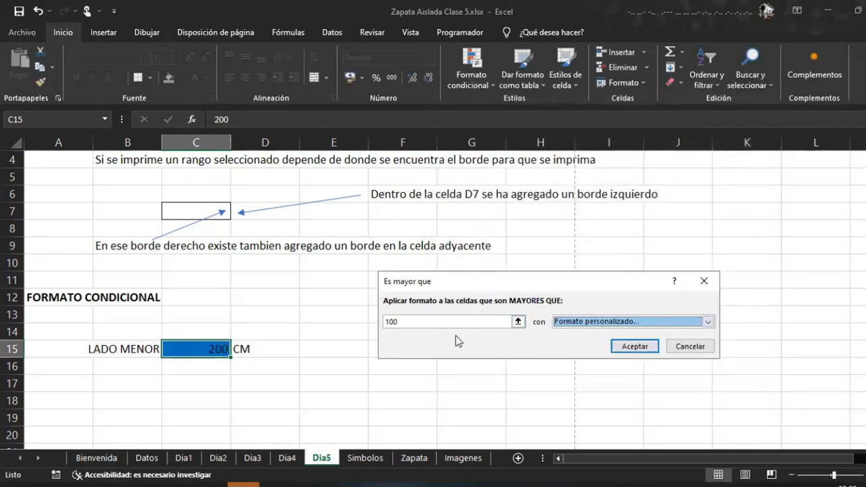
pyautogui.click(641, 352)
pyautogui.click(280, 387)
pyautogui.click(216, 356)
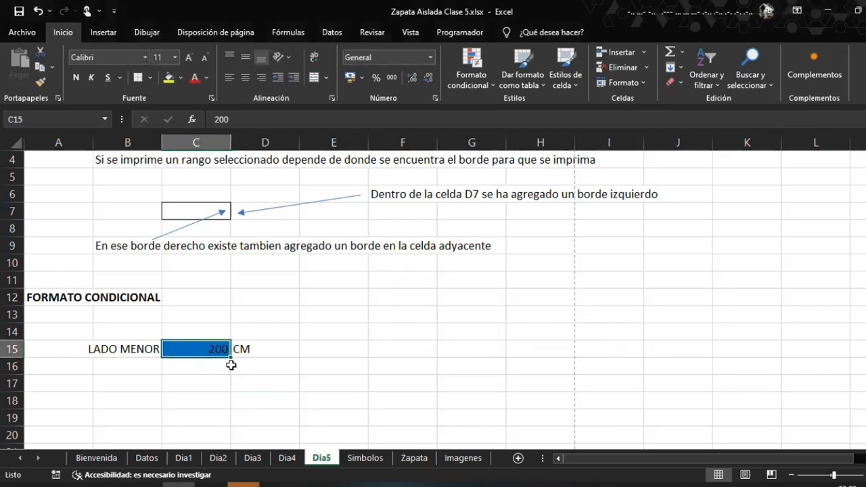
# Set the LADO MENOR value in cell C15 to 100 to test the rule at its threshold
pyautogui.press('Up')
pyautogui.press('Down')
pyautogui.write('100')
pyautogui.press('Return')
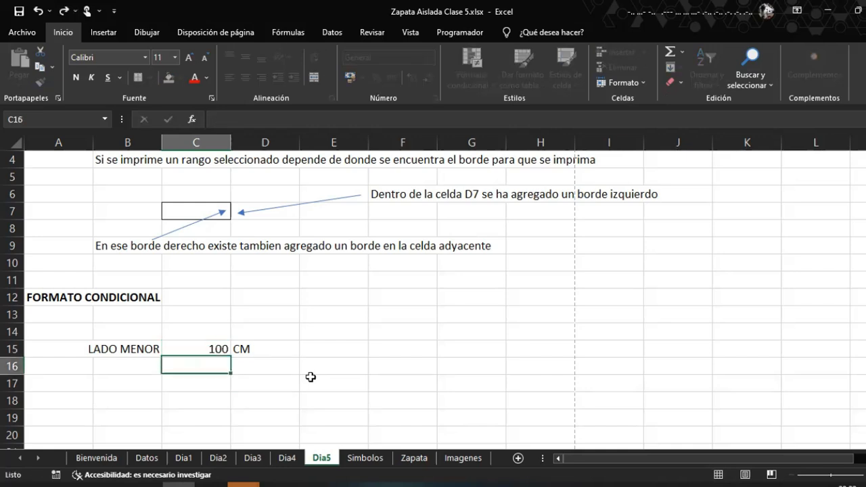
pyautogui.press('Up')
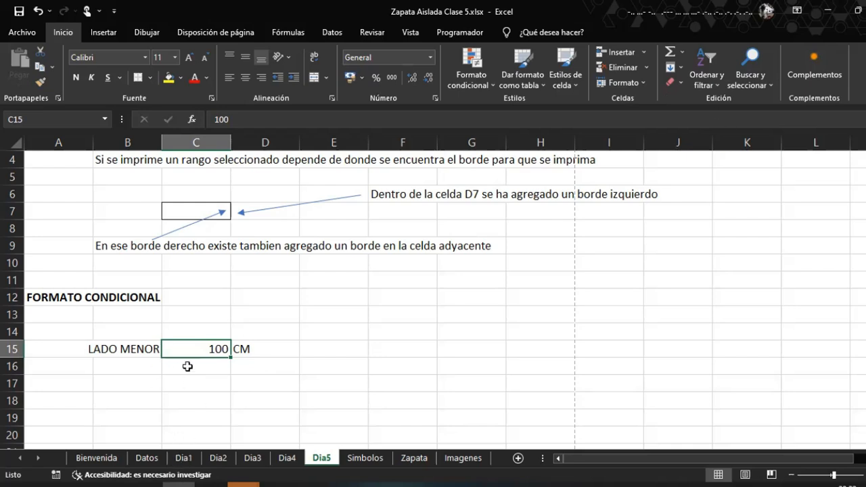
pyautogui.click(482, 75)
pyautogui.moveTo(524, 106)
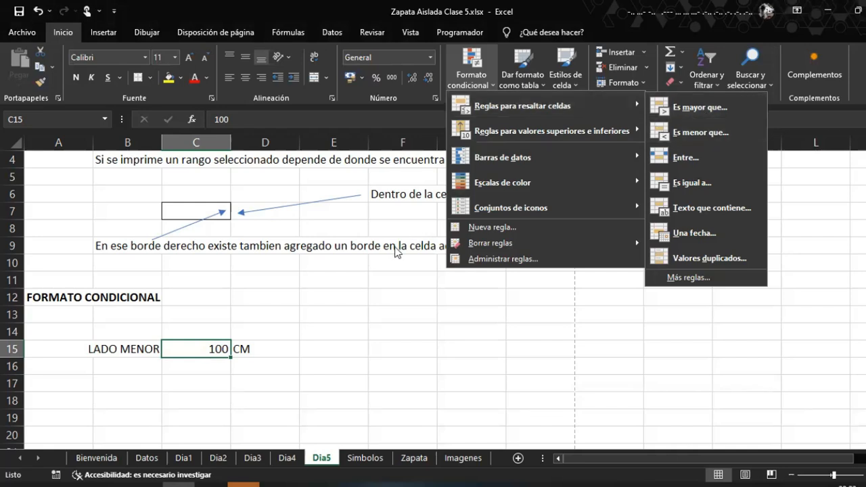
pyautogui.press('Escape')
pyautogui.press('Escape')
# Set the LADO MENOR value in cell C15 to 101 to test the rule just above its threshold
pyautogui.click(232, 386)
pyautogui.click(209, 348)
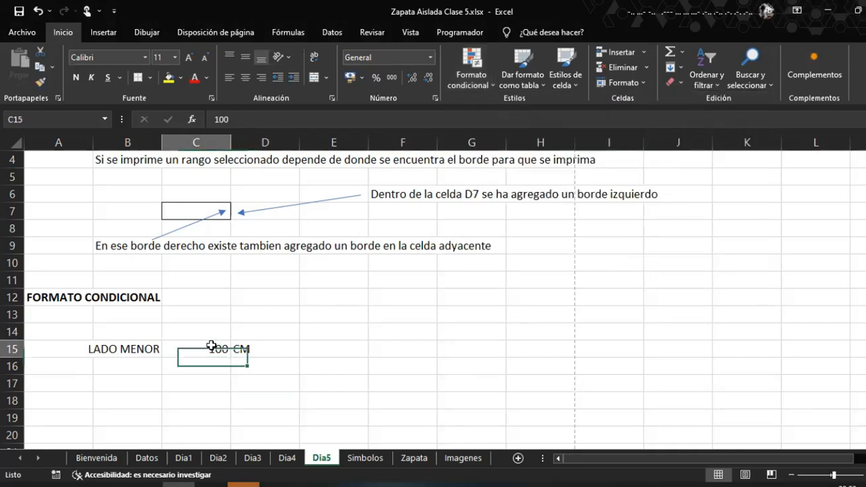
pyautogui.write('101')
pyautogui.press('Return')
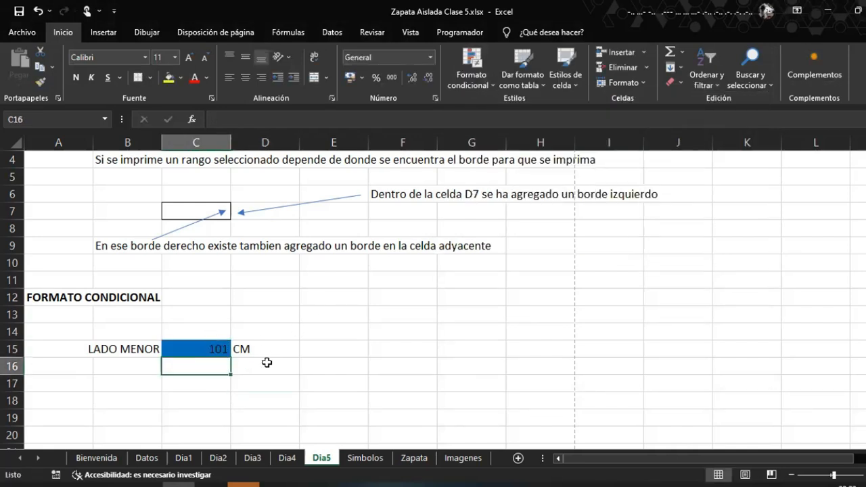
# Add a less-than highlight rule (Es menor que) to cell C15 for values under 100, with light red fill and dark red text
pyautogui.click(194, 351)
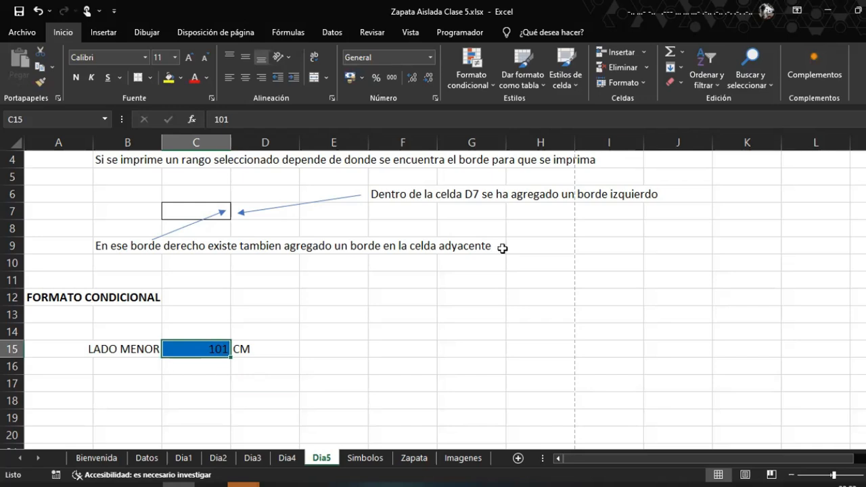
pyautogui.click(471, 74)
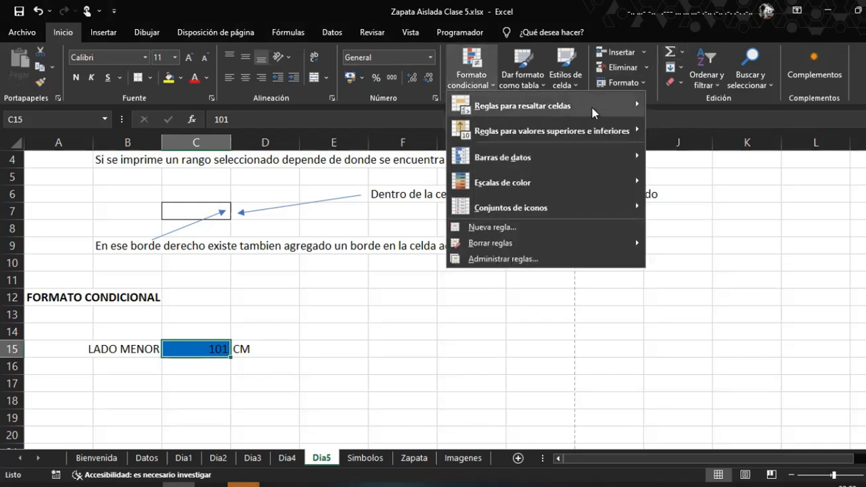
pyautogui.moveTo(592, 112)
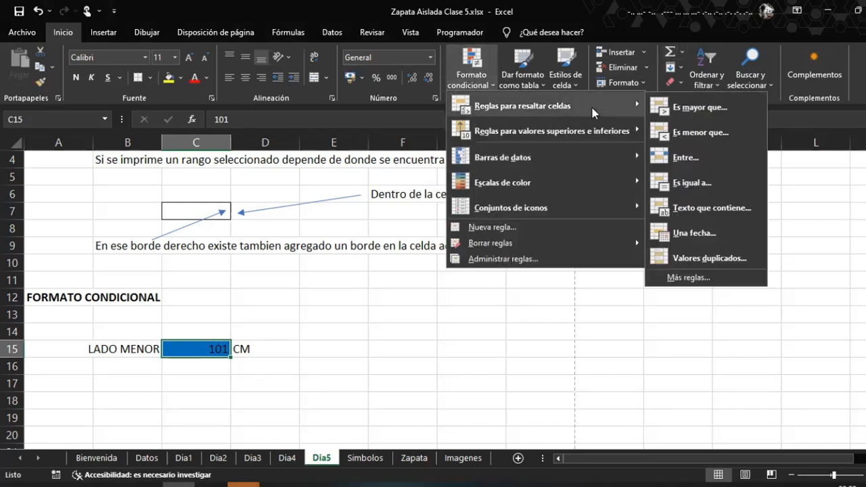
pyautogui.click(717, 136)
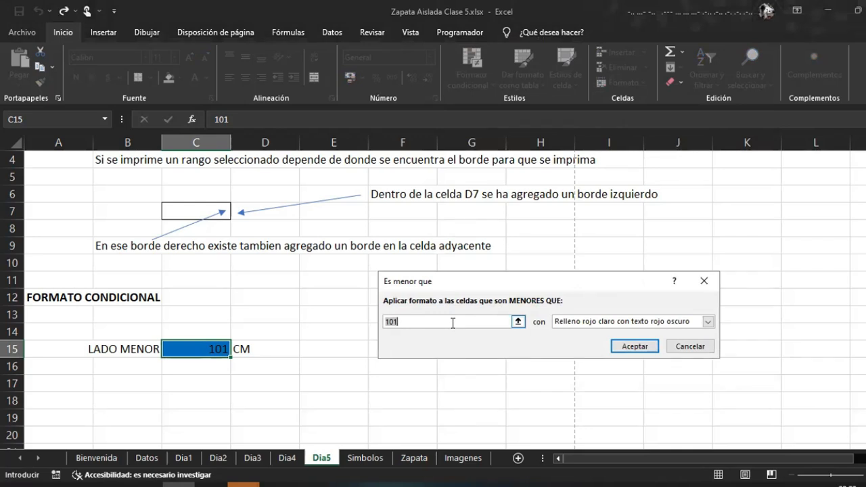
pyautogui.write('100')
pyautogui.click(634, 345)
# Set cell C15 to 100 to test the value against both conditional formatting rules
pyautogui.write('100')
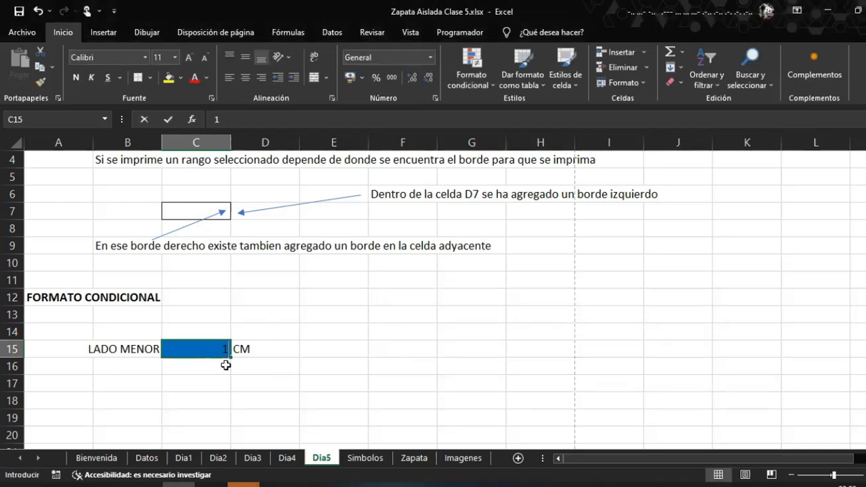
pyautogui.press('Return')
pyautogui.press('Up')
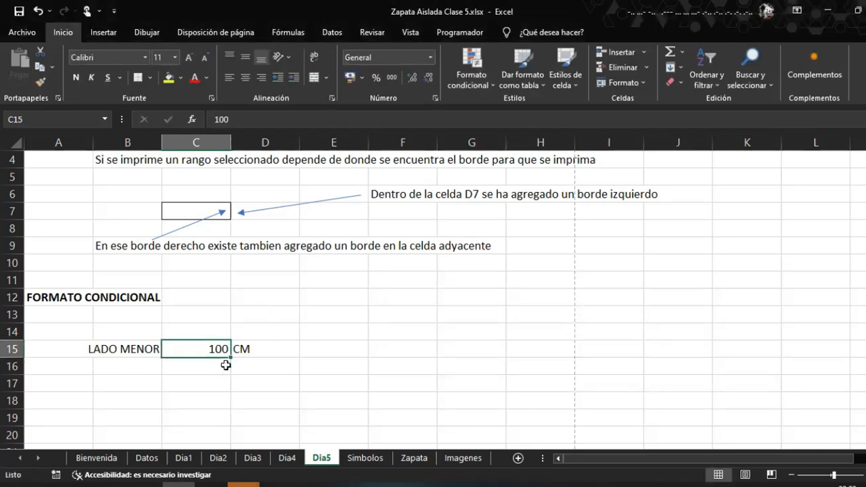
# Set cell C15 to 99 to test the less-than rule
pyautogui.write('99')
pyautogui.press('Return')
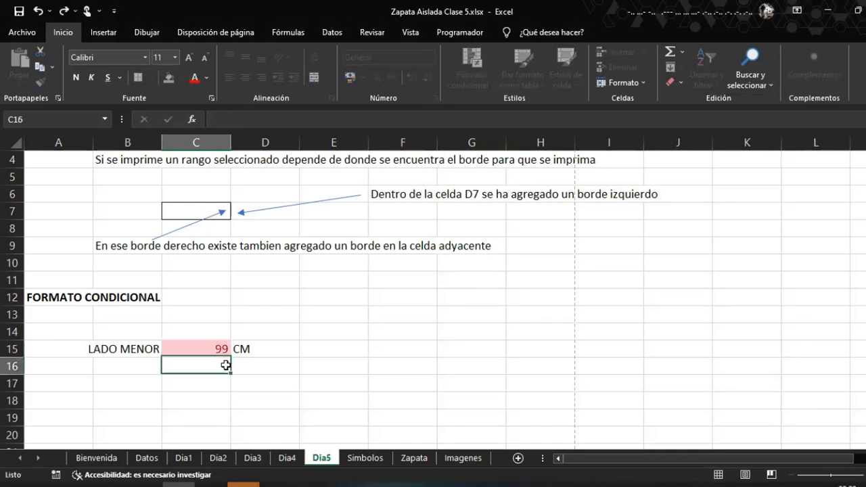
pyautogui.click(274, 369)
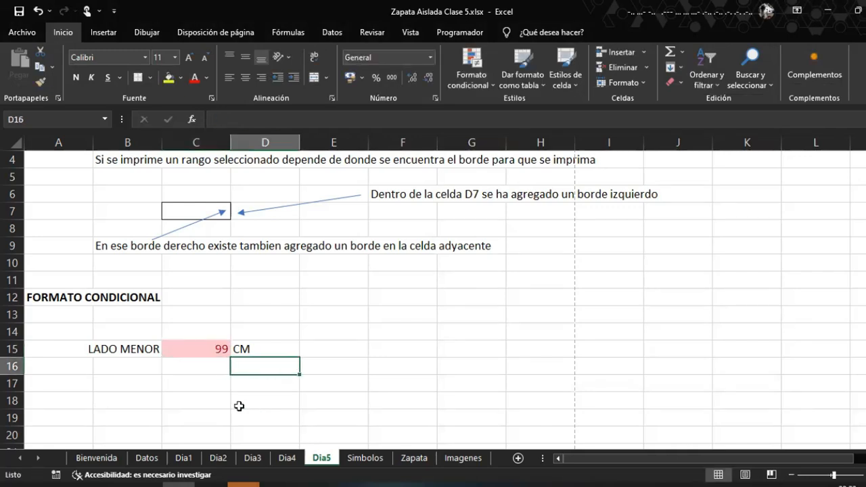
pyautogui.click(209, 350)
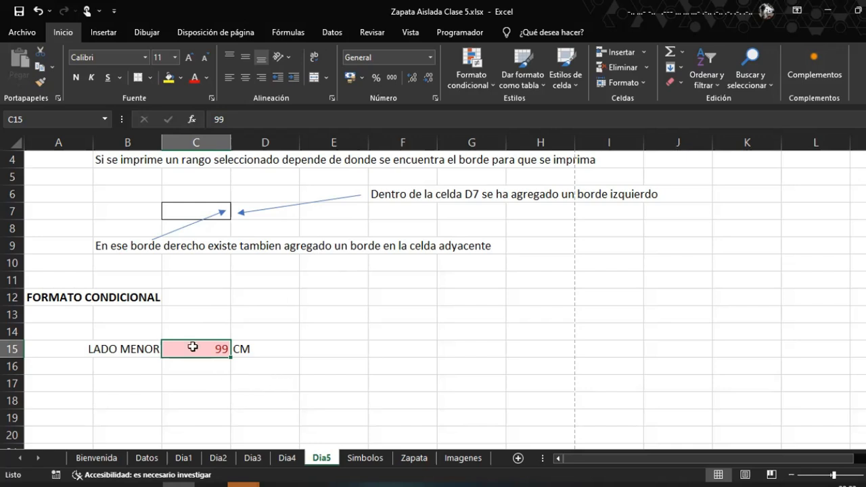
pyautogui.click(174, 381)
pyautogui.click(218, 349)
pyautogui.click(202, 377)
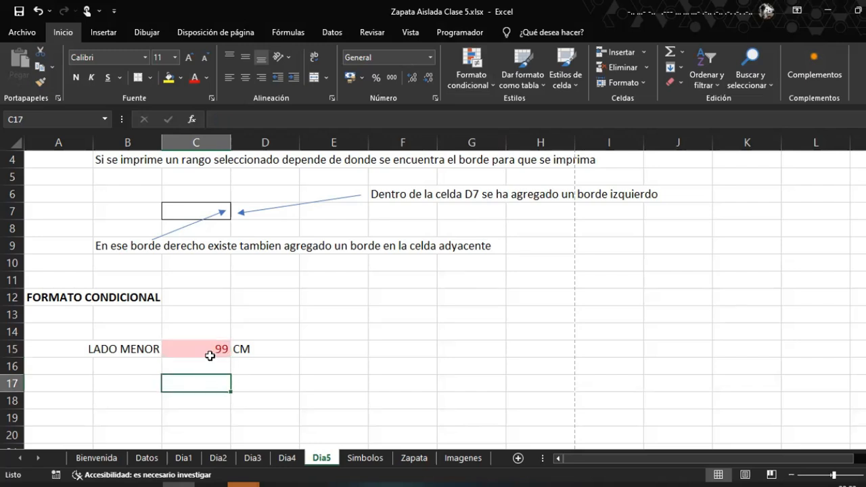
pyautogui.click(211, 356)
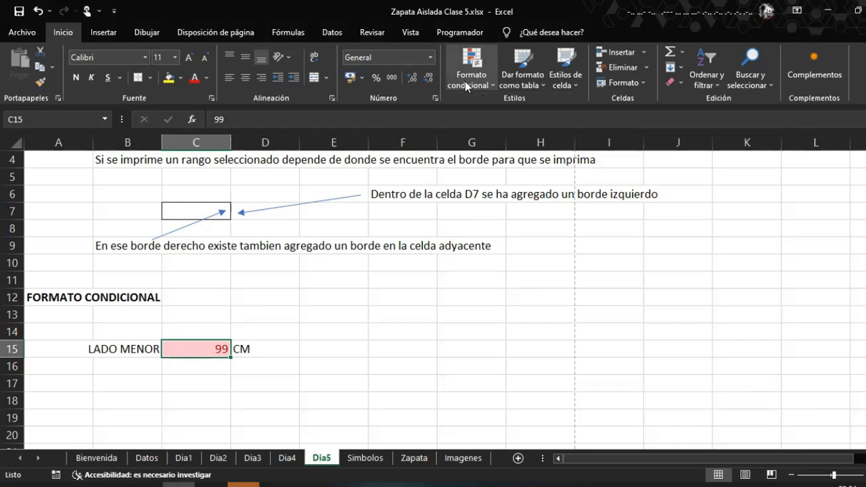
# Enter the note "La celda C15 tiene asignados 2 formatos condicionales un mayor que 100 cm y un menor que 100 cm" in cell B17
pyautogui.click(220, 331)
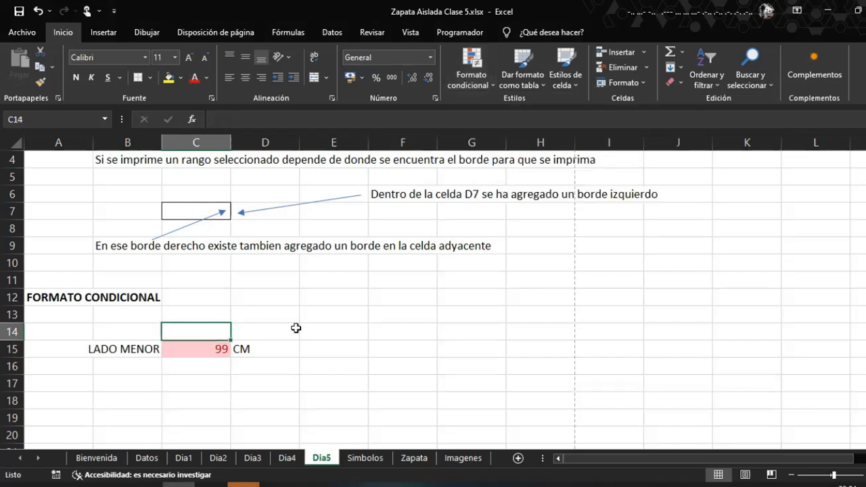
pyautogui.click(138, 391)
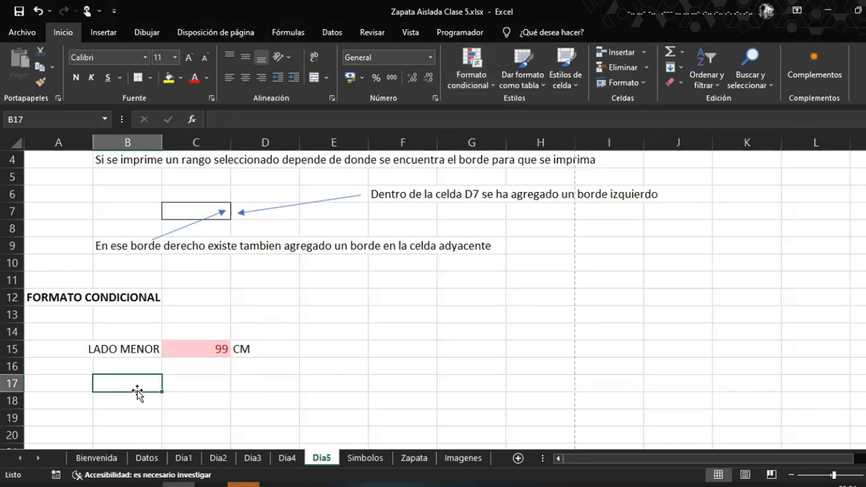
pyautogui.write('La celda')
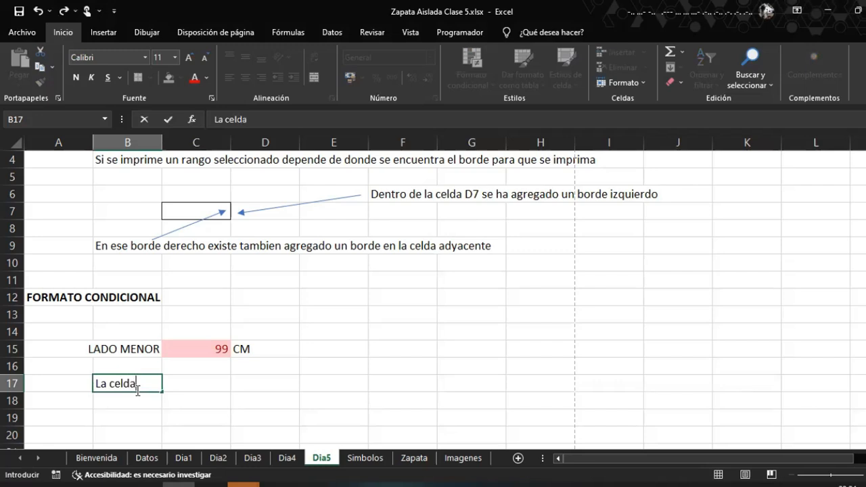
pyautogui.write(' C15')
pyautogui.write(' tiee')
pyautogui.write(' asiga')
pyautogui.write('nado')
pyautogui.write('s 2 formatos')
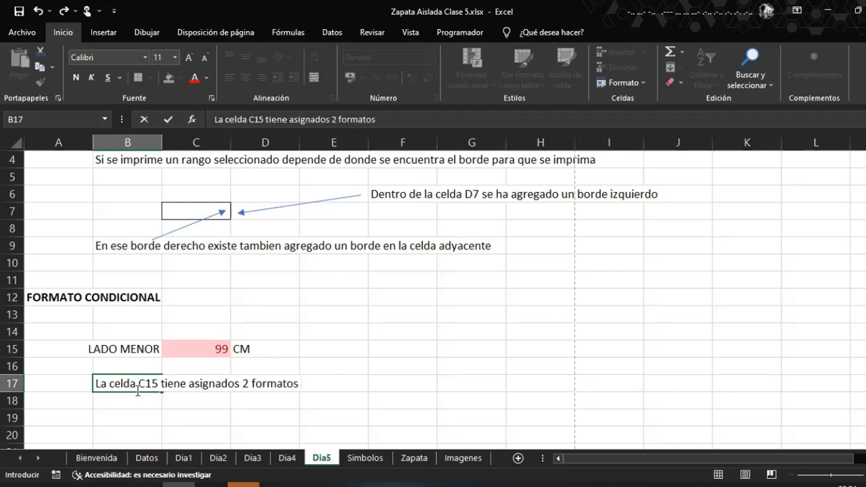
pyautogui.write(' condicionales')
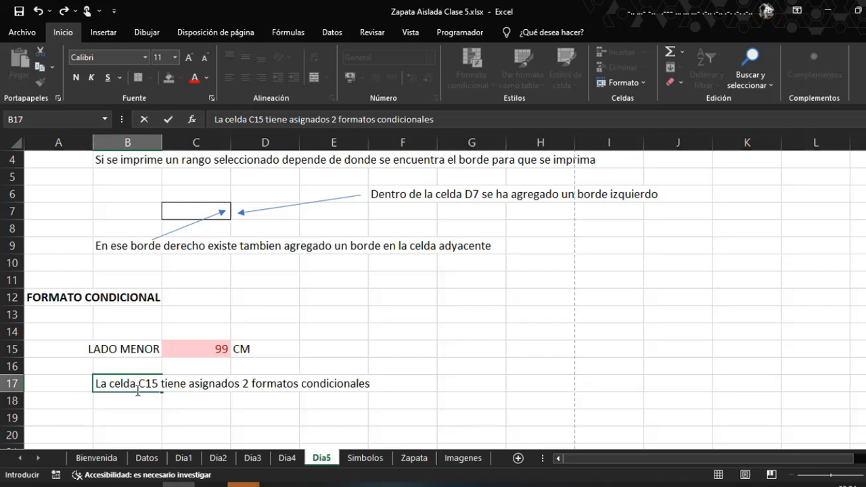
pyautogui.write('mayor')
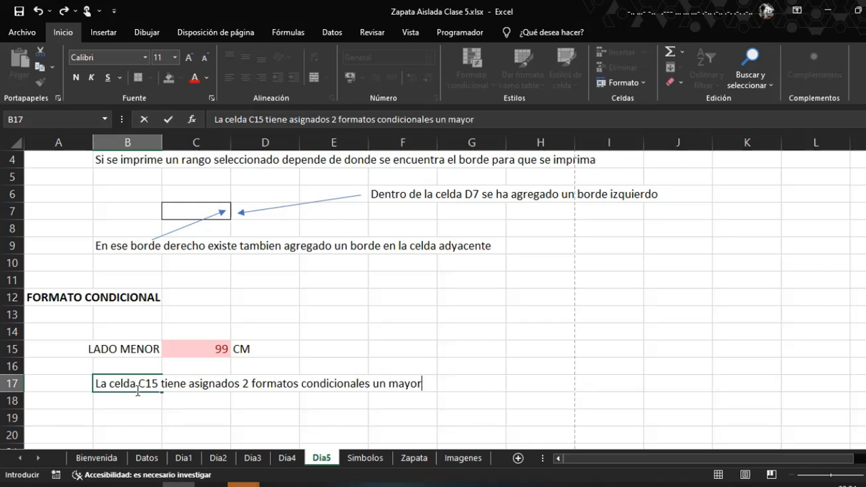
pyautogui.write(' que 100 cm ')
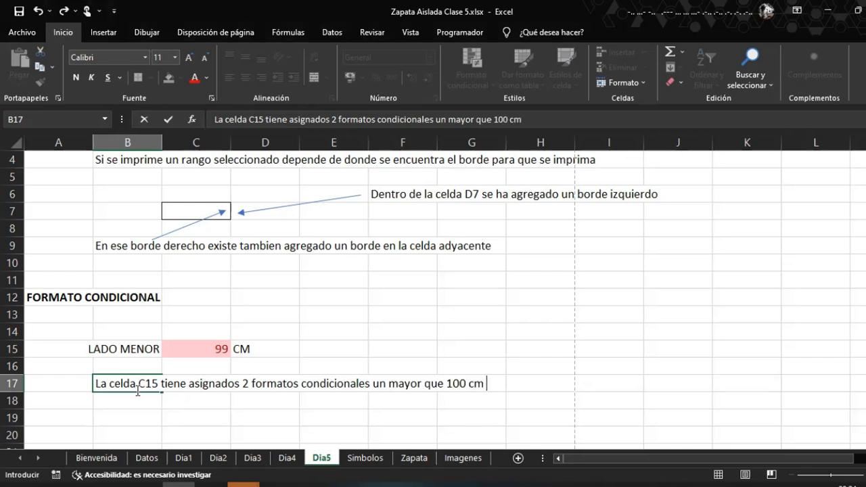
pyautogui.write('y un meno')
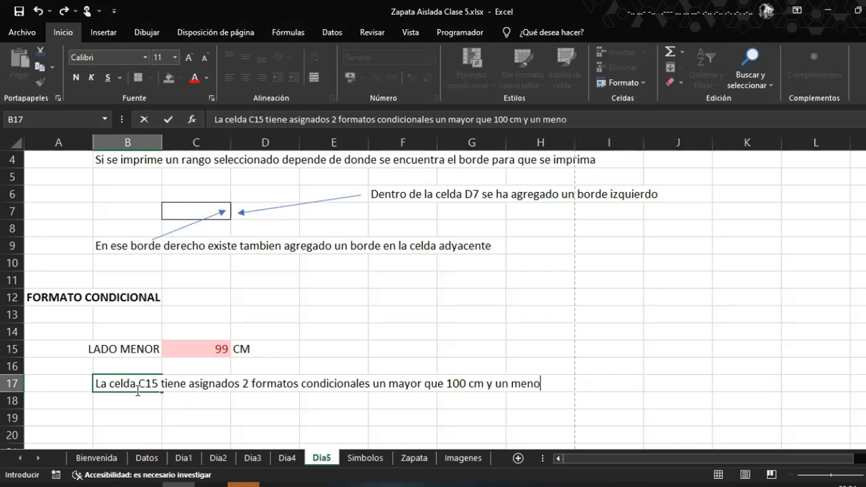
pyautogui.write('r que 100 cm')
pyautogui.press('Return')
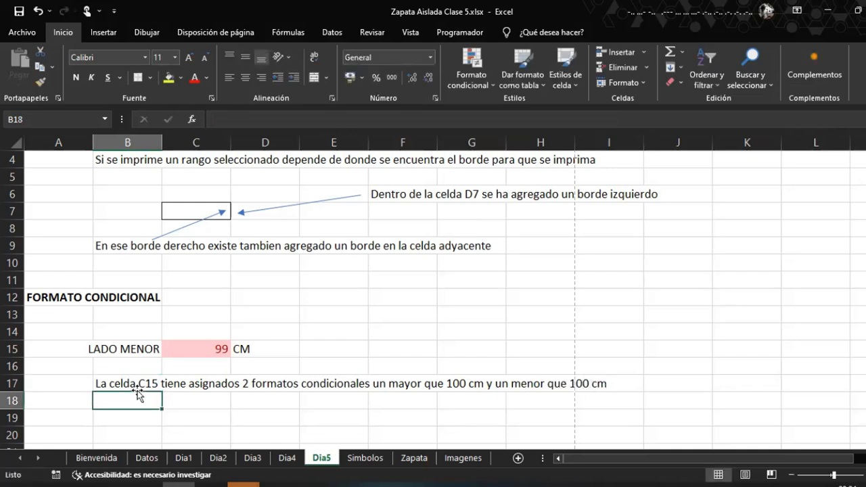
# Open the conditional formatting rules manager for cell C15 and review the rules assigned to it
pyautogui.click(218, 344)
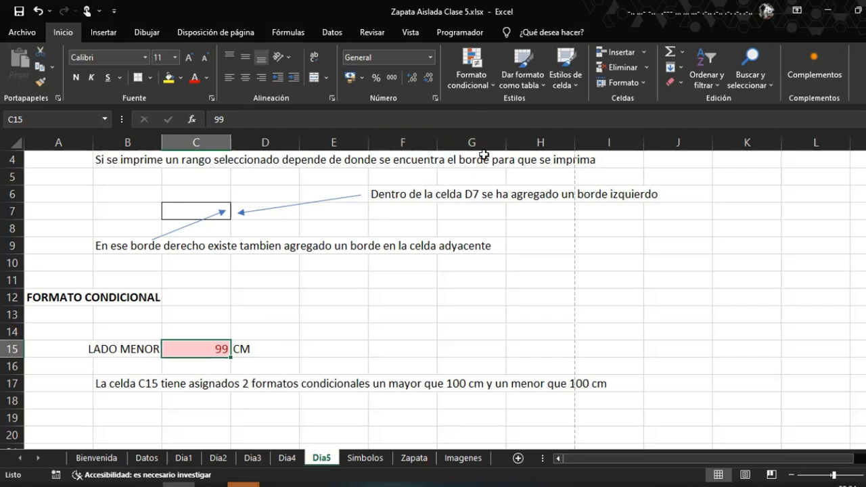
pyautogui.click(481, 85)
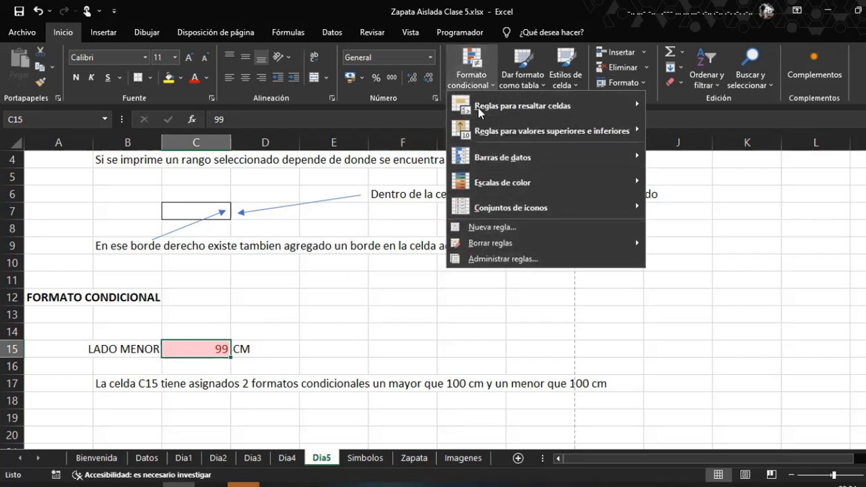
pyautogui.click(504, 260)
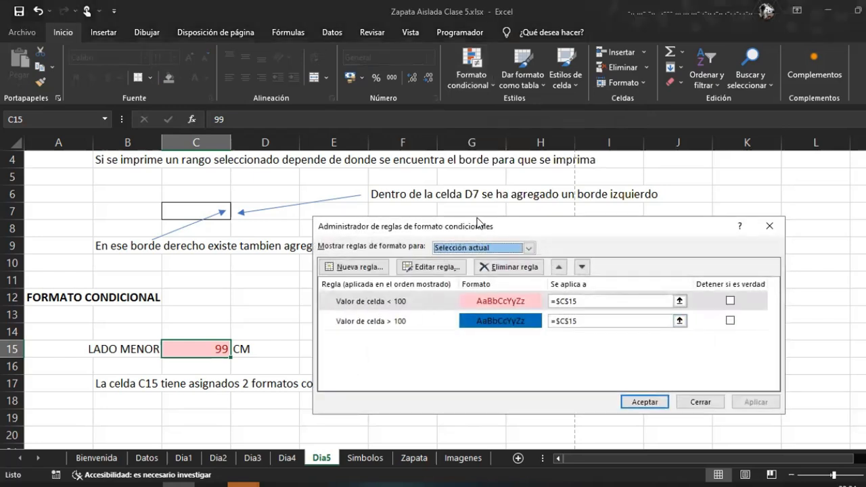
pyautogui.moveTo(477, 223); pyautogui.dragTo(477, 195)
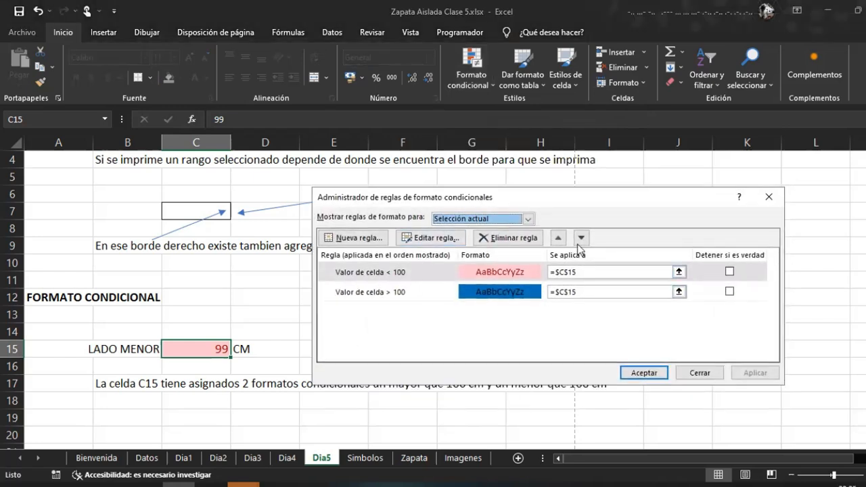
pyautogui.click(421, 295)
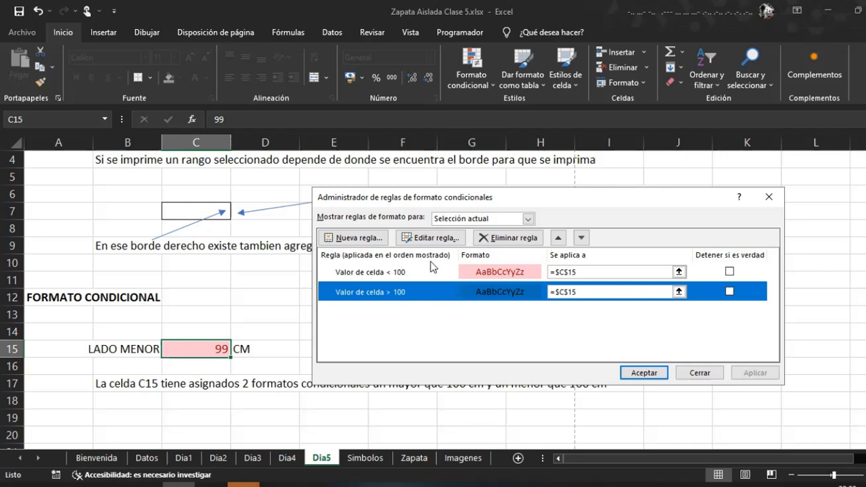
pyautogui.moveTo(511, 197); pyautogui.dragTo(490, 196)
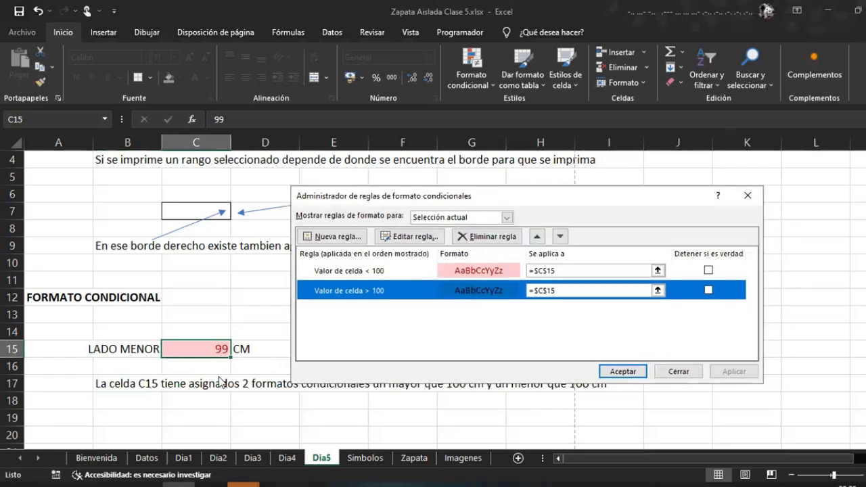
# List the conditional formatting rules for the current sheet (Esta hoja), then for the Datos and Bienvenida sheets
pyautogui.click(507, 218)
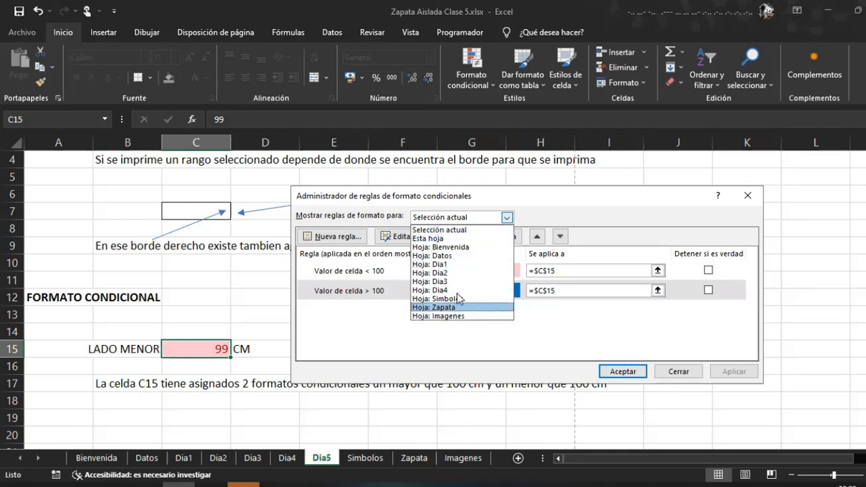
pyautogui.click(506, 217)
pyautogui.click(507, 217)
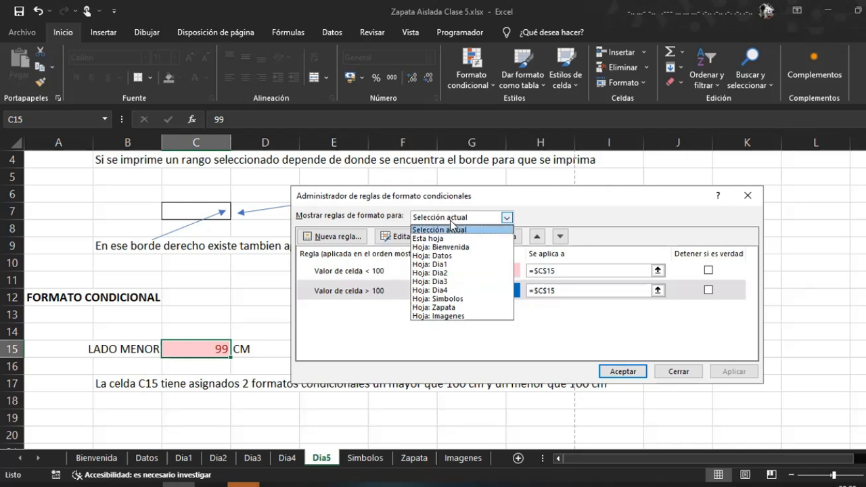
pyautogui.click(458, 239)
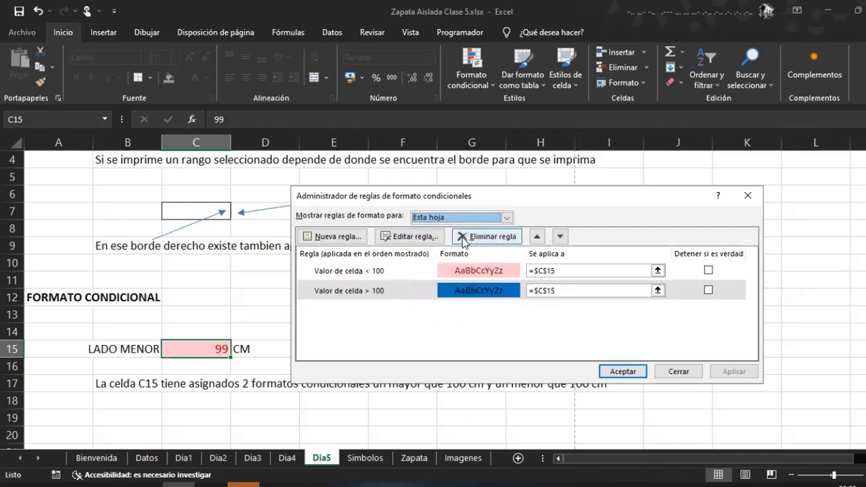
pyautogui.click(506, 217)
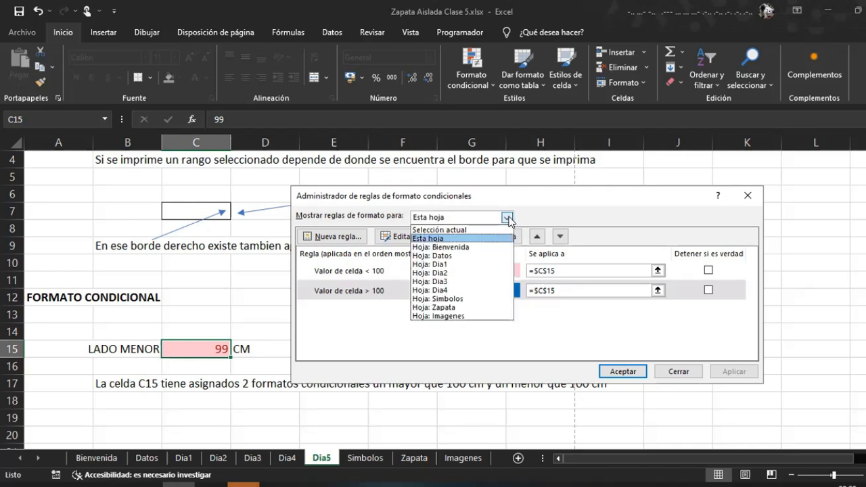
pyautogui.click(467, 256)
pyautogui.click(506, 218)
pyautogui.click(477, 248)
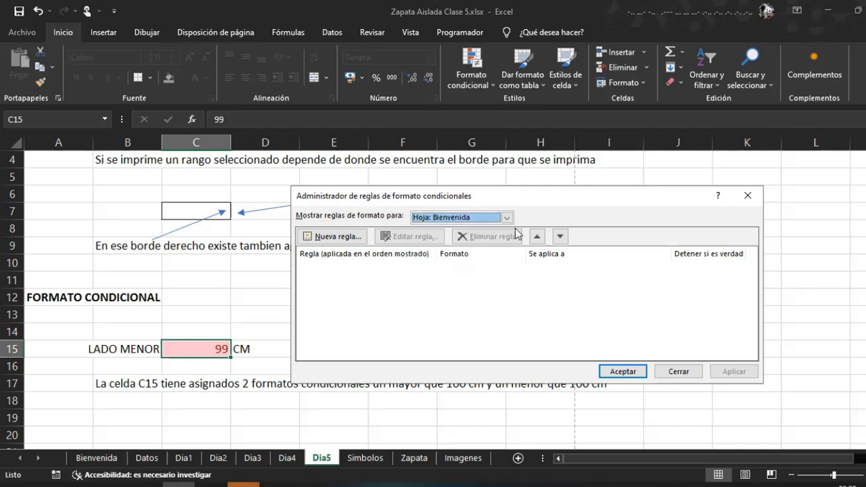
# Check the conditional formatting rules of the Dia3, Zapata, Simbolos, Imagenes and Bienvenida sheets
pyautogui.click(506, 217)
pyautogui.click(467, 282)
pyautogui.click(507, 217)
pyautogui.click(460, 307)
pyautogui.click(506, 217)
pyautogui.click(460, 298)
pyautogui.click(506, 217)
pyautogui.click(459, 316)
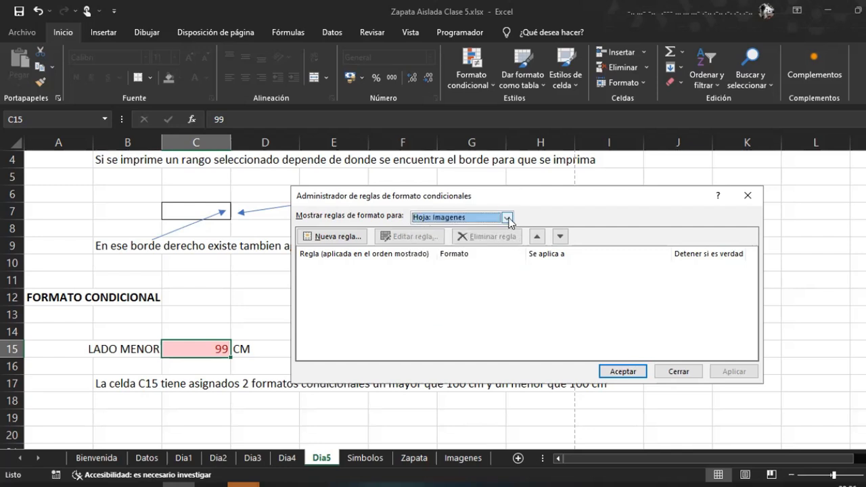
pyautogui.click(506, 218)
pyautogui.click(471, 249)
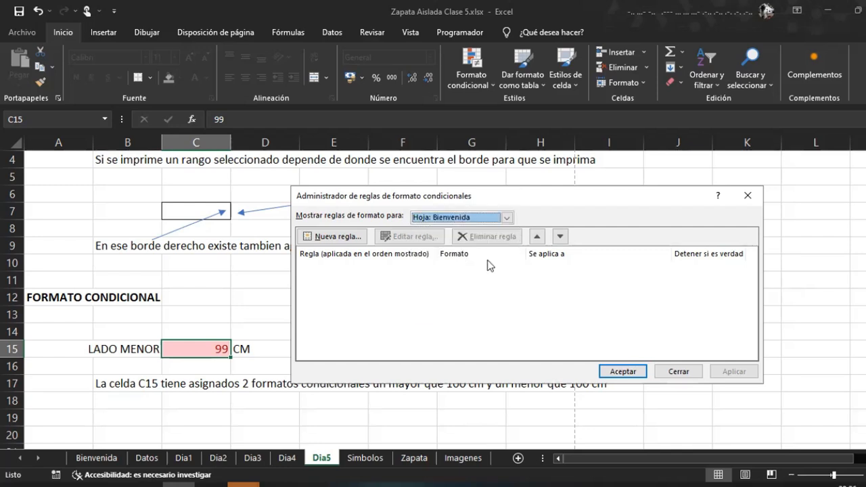
# Check the rules of the Dia4 sheet, return the rule list to the current sheet and close the rules manager
pyautogui.click(506, 217)
pyautogui.click(463, 290)
pyautogui.click(509, 217)
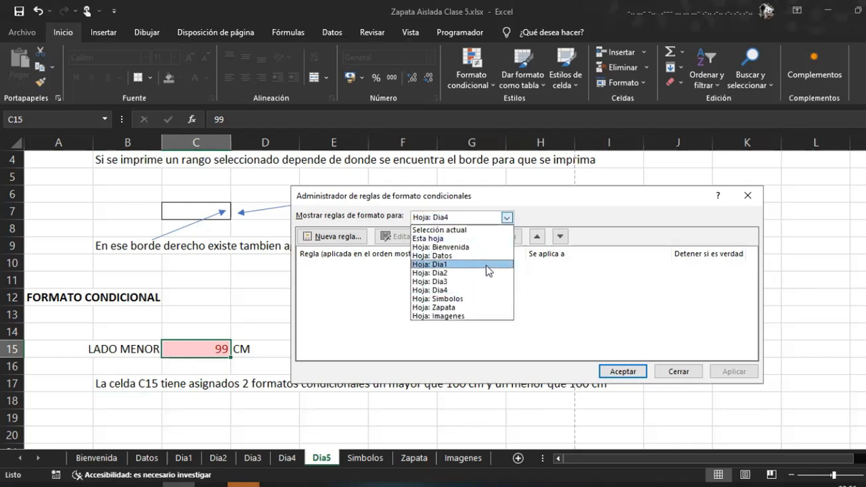
pyautogui.click(467, 240)
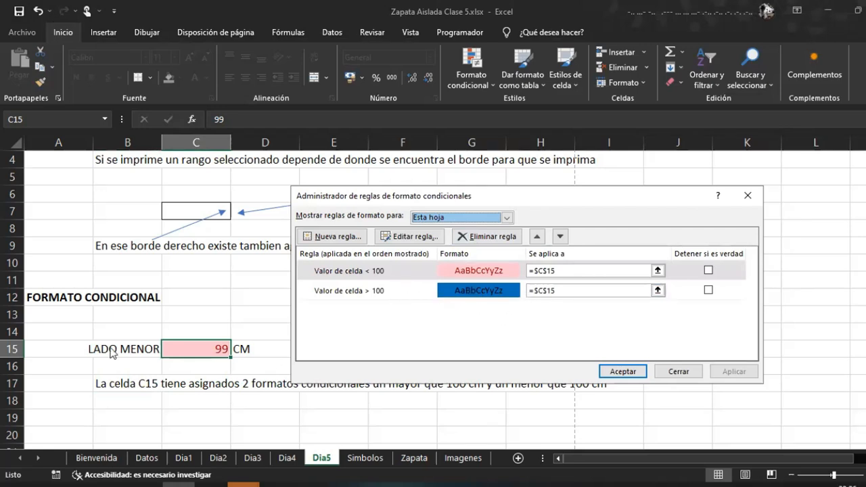
pyautogui.click(678, 372)
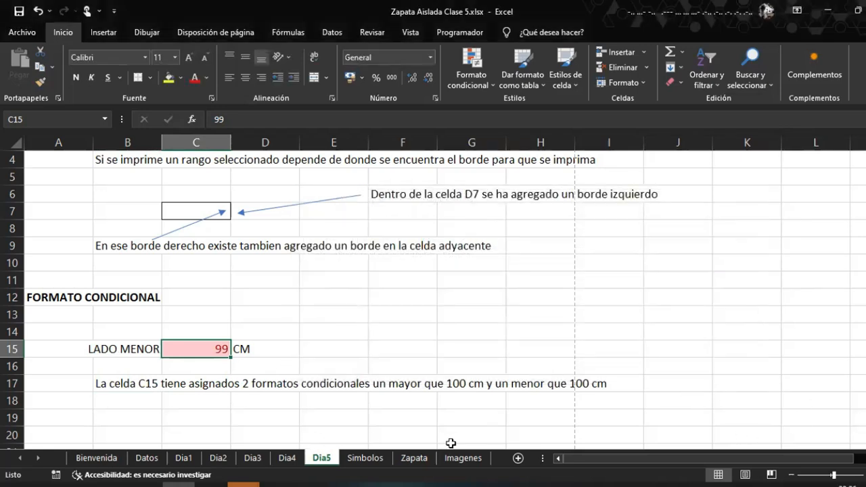
# Switch to the Zapata sheet and select the calculated footing width B in cell T19
pyautogui.click(415, 460)
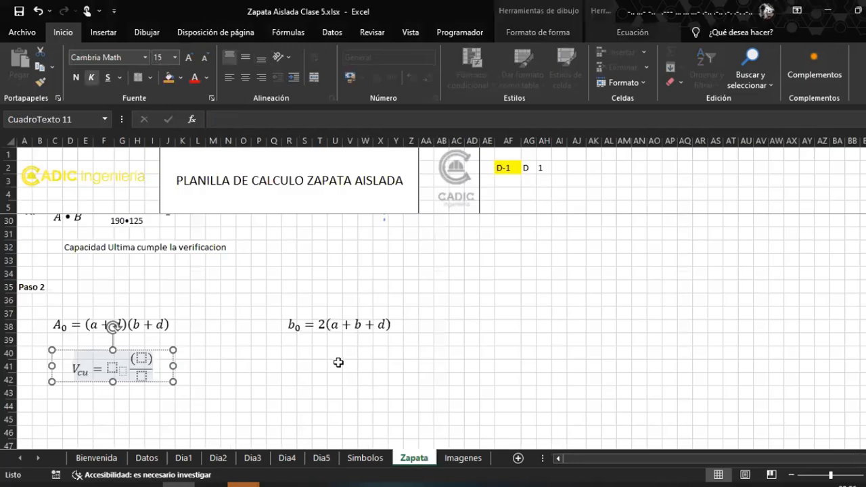
pyautogui.click(323, 457)
pyautogui.click(411, 458)
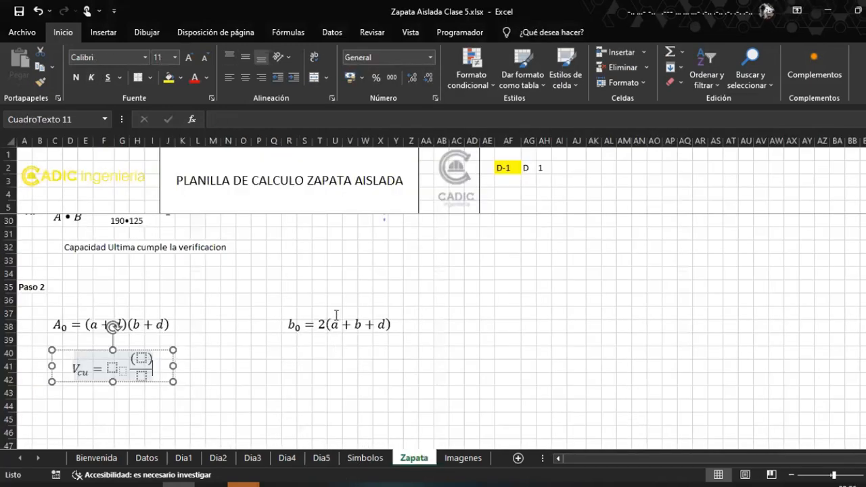
pyautogui.scroll(3, 291, 313)
pyautogui.scroll(1, 255, 332)
pyautogui.click(255, 332)
pyautogui.scroll(1, 244, 349)
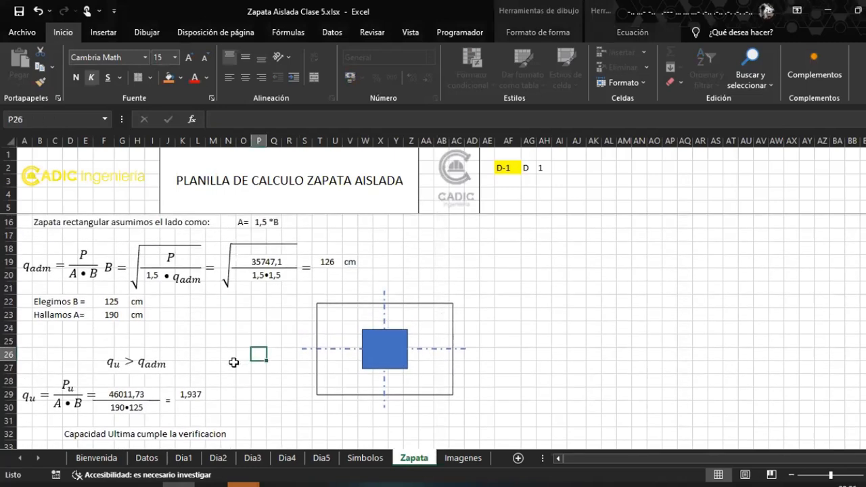
pyautogui.click(216, 355)
pyautogui.click(327, 274)
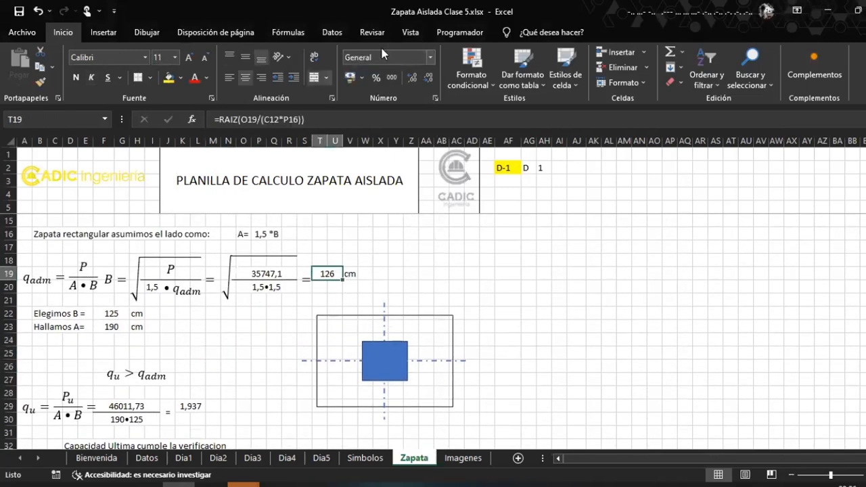
pyautogui.click(472, 78)
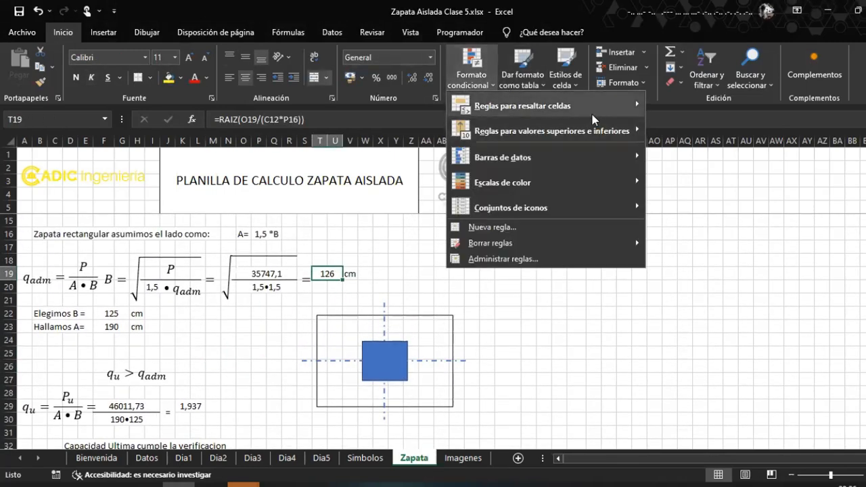
pyautogui.moveTo(596, 113)
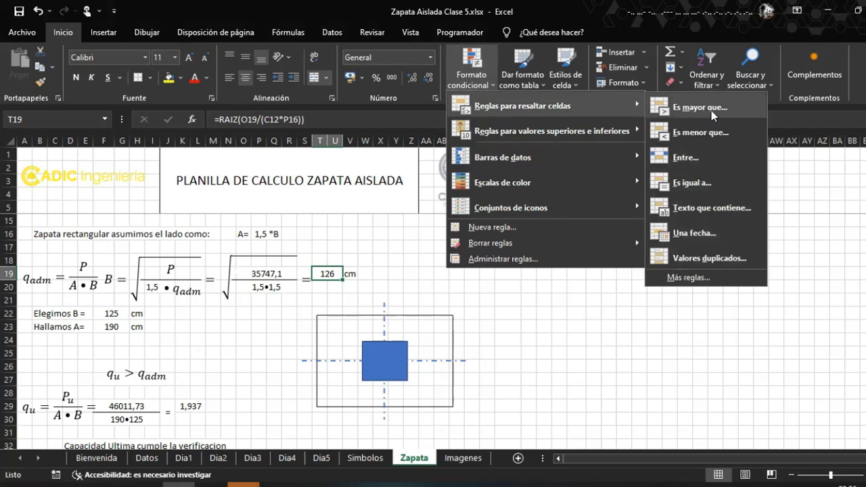
pyautogui.click(700, 107)
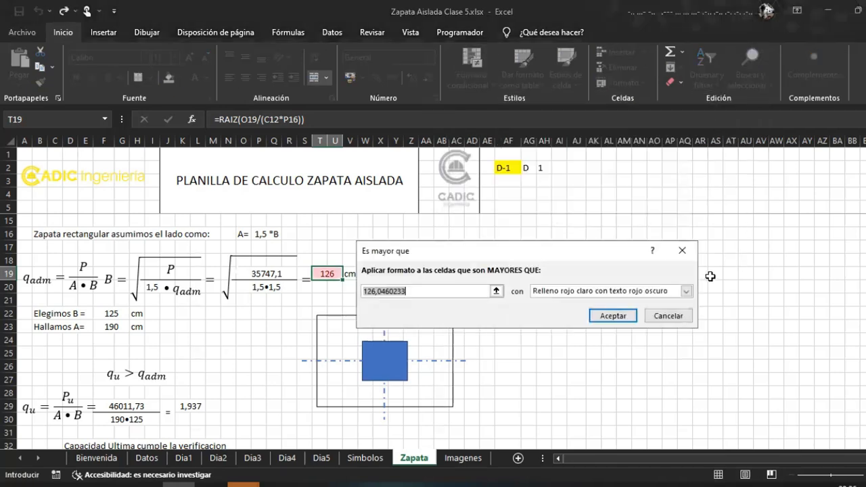
pyautogui.write('99')
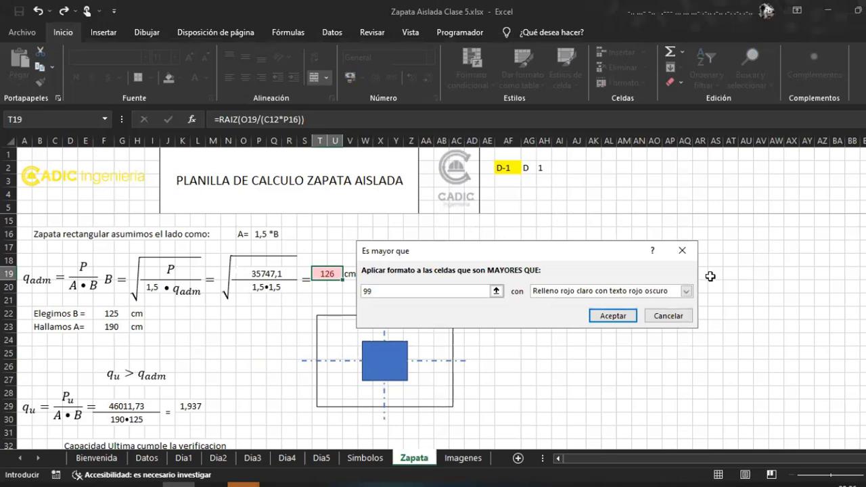
pyautogui.click(668, 291)
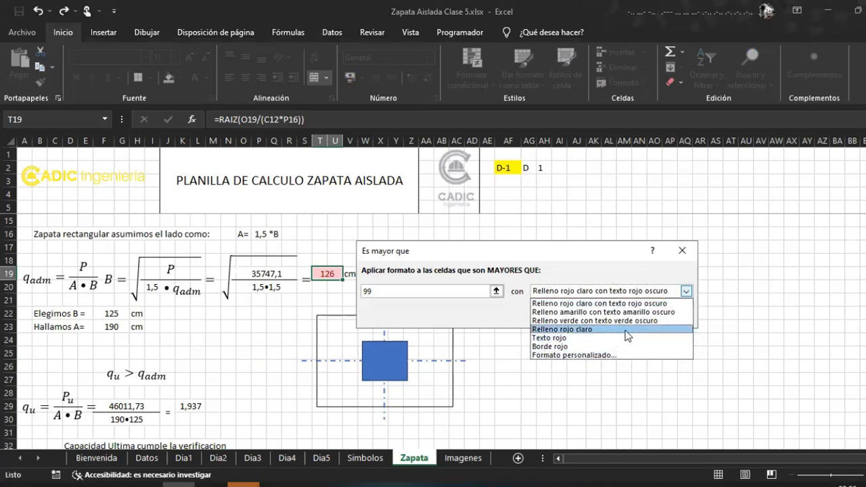
pyautogui.click(628, 321)
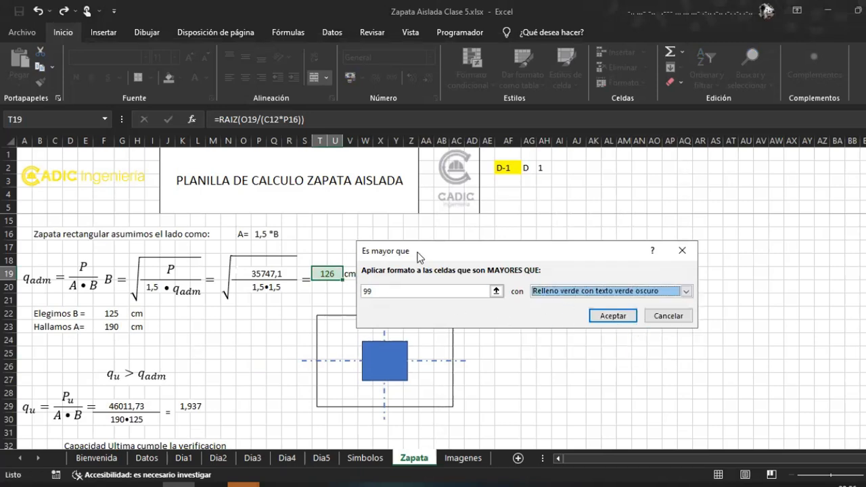
pyautogui.moveTo(434, 251); pyautogui.dragTo(603, 244)
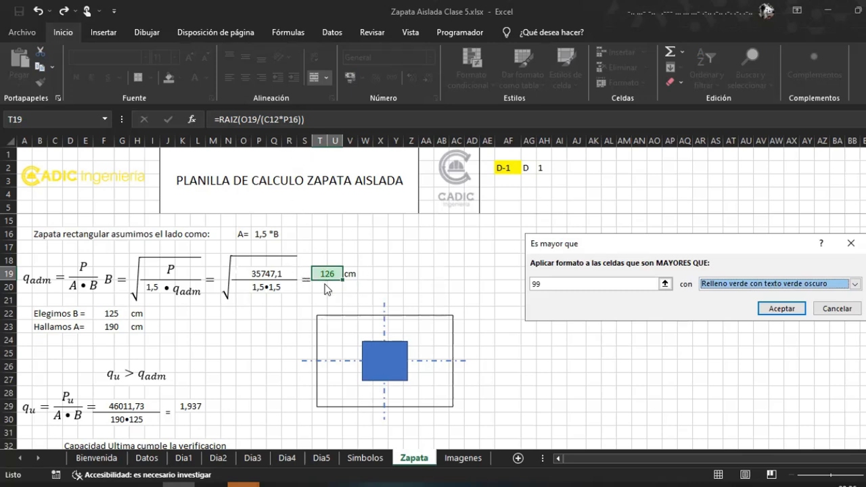
pyautogui.moveTo(600, 251); pyautogui.dragTo(532, 239)
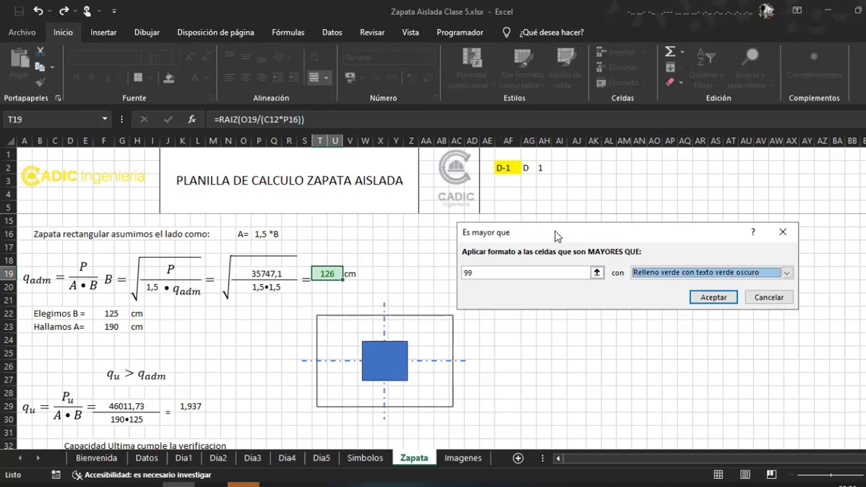
pyautogui.moveTo(556, 231); pyautogui.dragTo(567, 225)
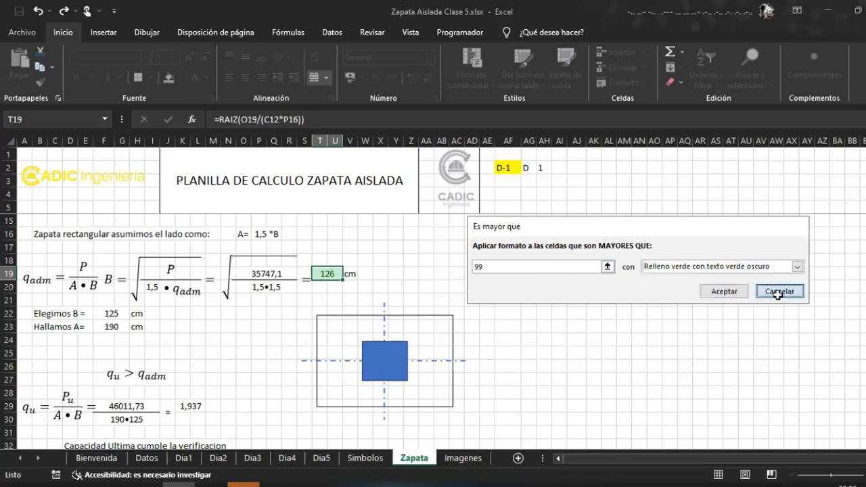
pyautogui.click(778, 292)
# Add a conditional format to T19 that highlights values less than 100 with "Relleno rojo claro con texto rojo oscuro"
pyautogui.click(487, 79)
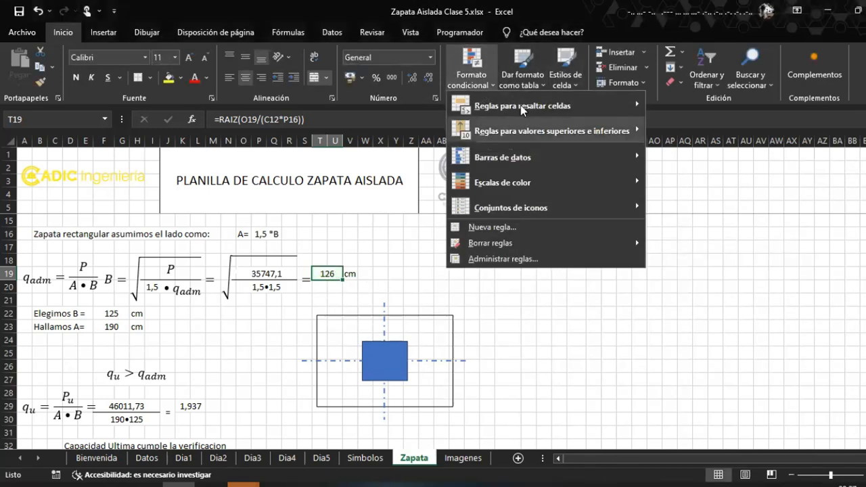
pyautogui.moveTo(522, 105)
pyautogui.click(703, 132)
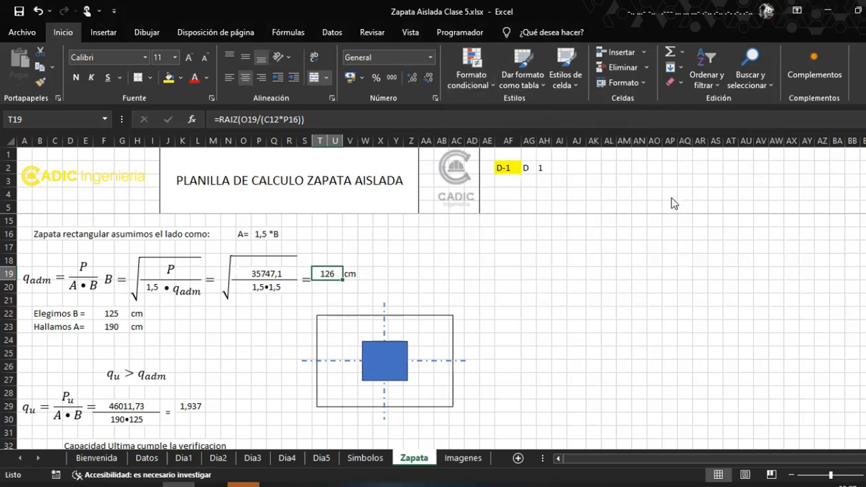
pyautogui.write('9')
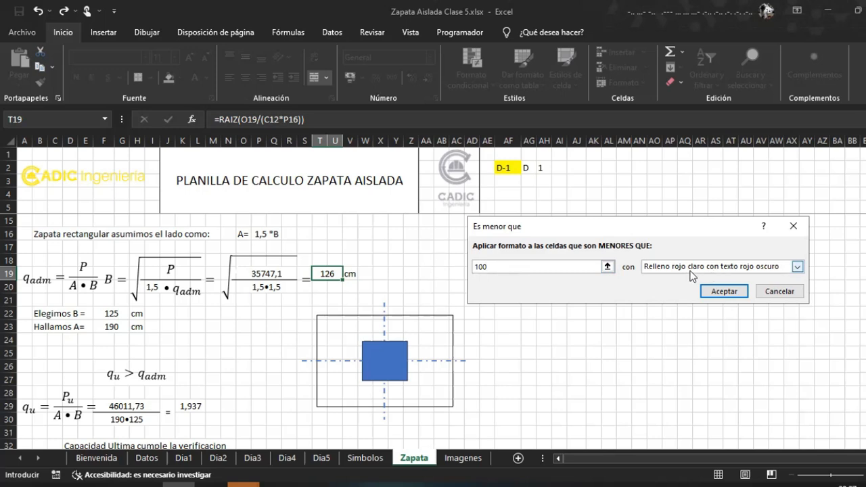
pyautogui.click(722, 291)
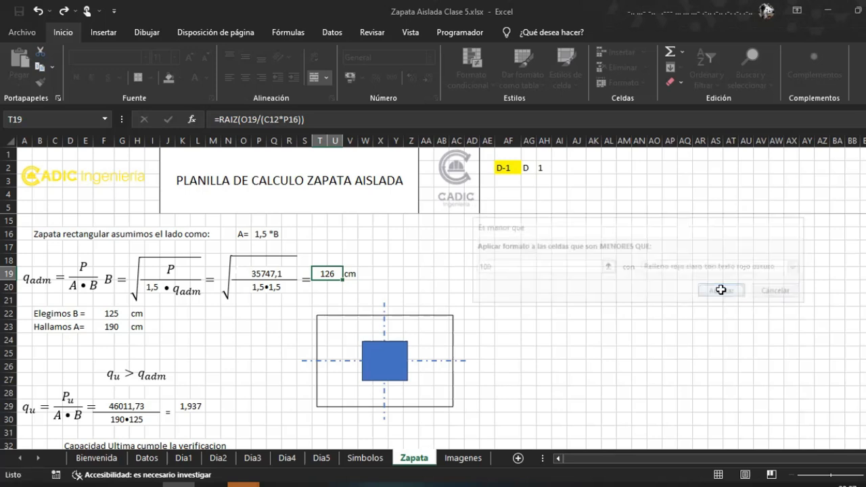
# Subtract 30 from the square root formula in T19 to test the highlight rule
pyautogui.click(370, 123)
pyautogui.write('-3')
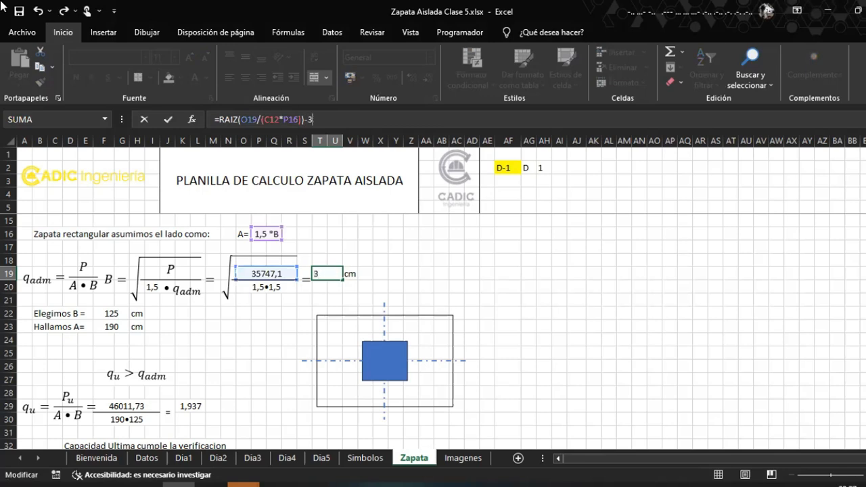
pyautogui.press('Return')
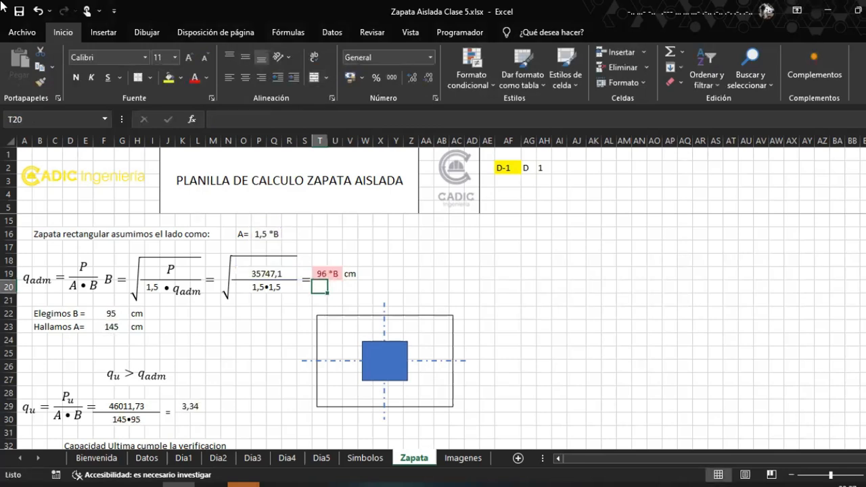
# Set the number format of the footing width result in T19 to General
pyautogui.scroll(1, 8, 152)
pyautogui.click(328, 315)
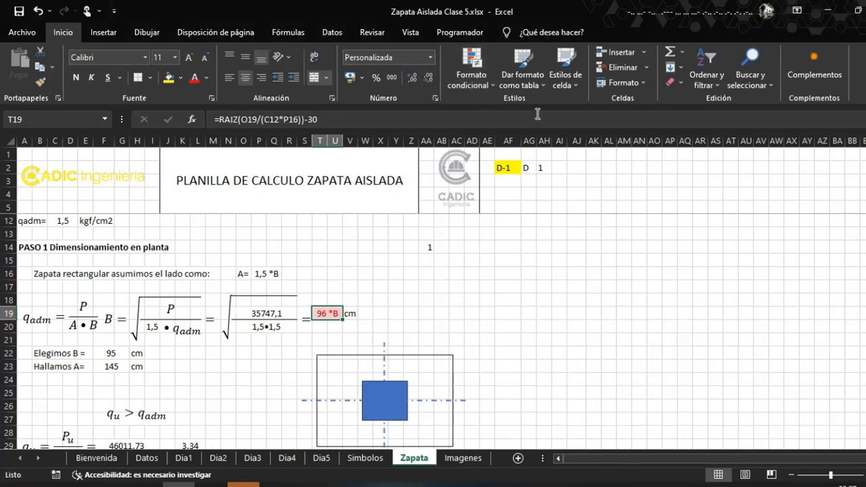
pyautogui.click(430, 58)
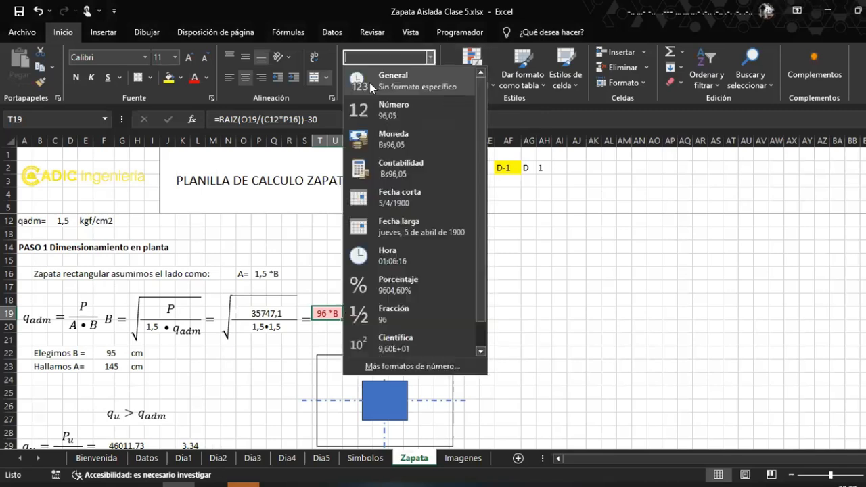
pyautogui.click(394, 81)
pyautogui.click(425, 325)
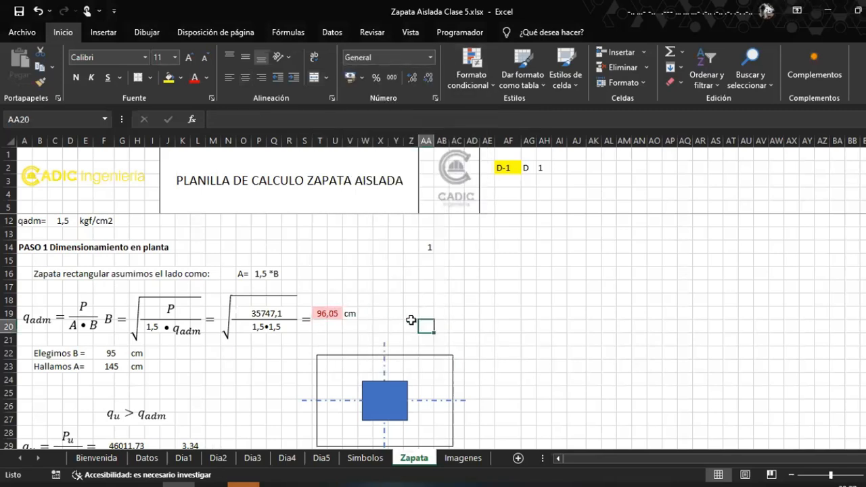
pyautogui.scroll(-1, 329, 278)
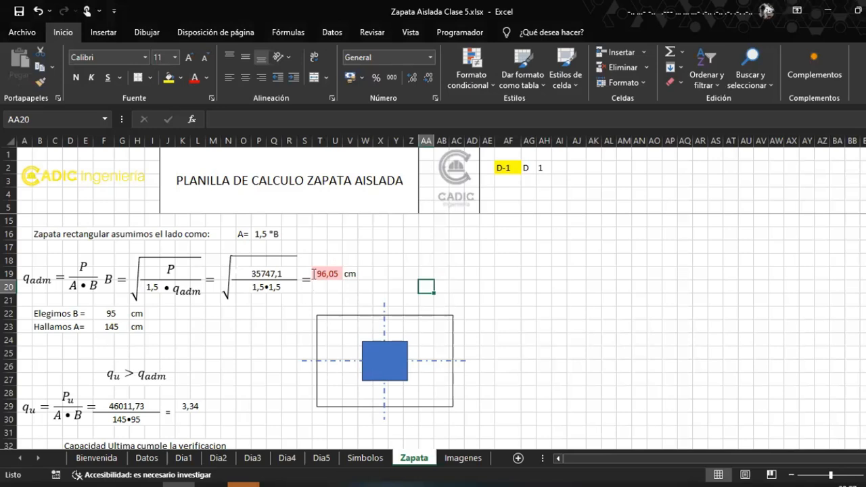
pyautogui.scroll(1, 339, 298)
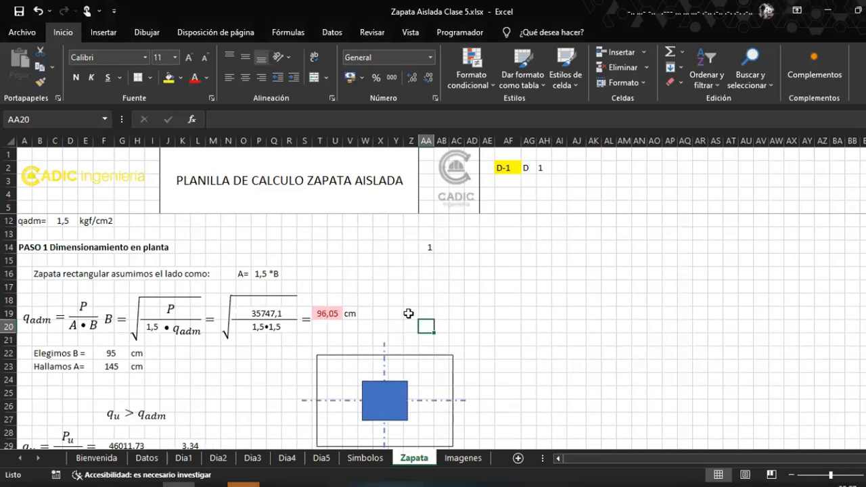
pyautogui.click(400, 314)
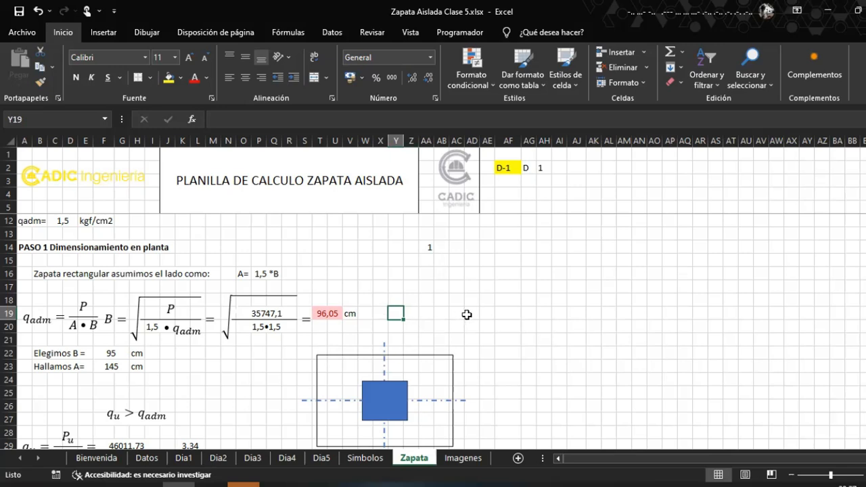
pyautogui.click(336, 338)
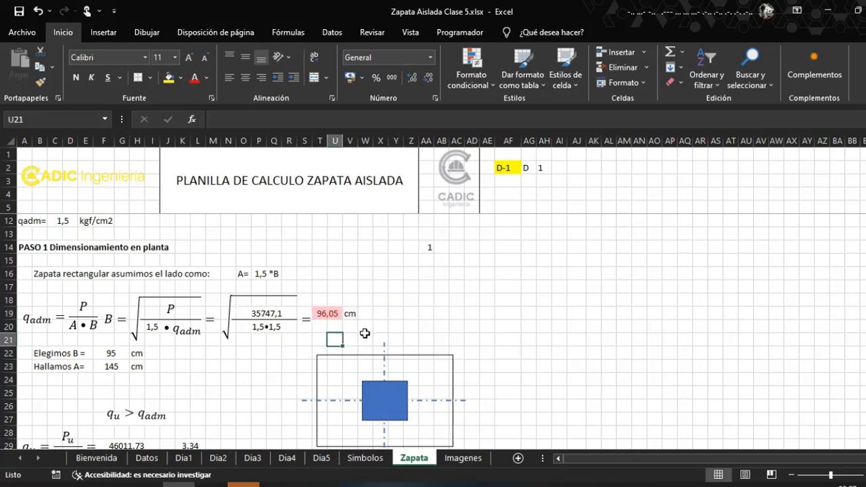
pyautogui.click(327, 315)
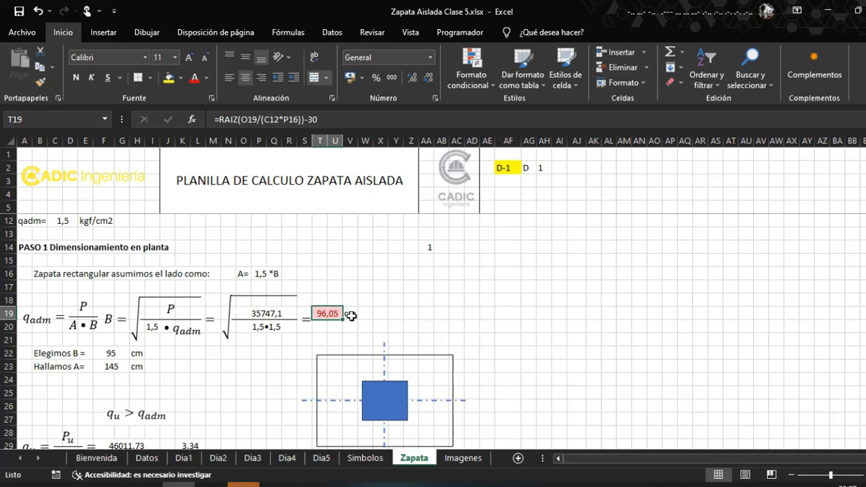
pyautogui.scroll(-1, 345, 312)
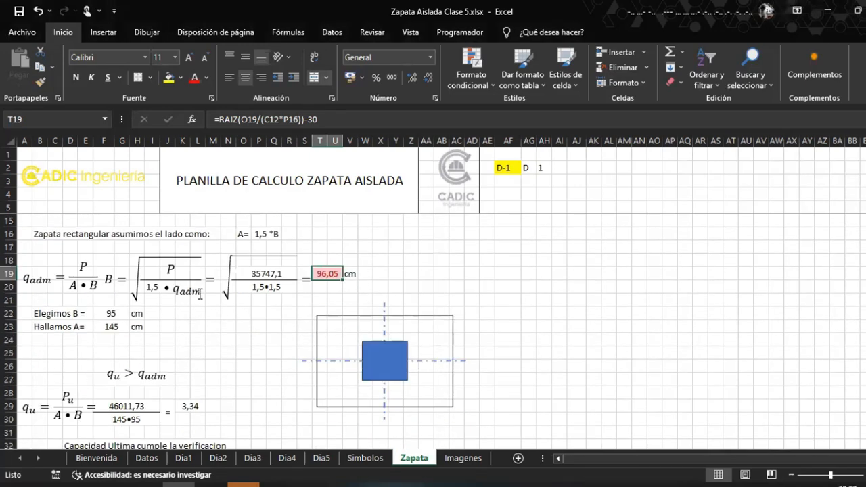
pyautogui.scroll(2, 352, 311)
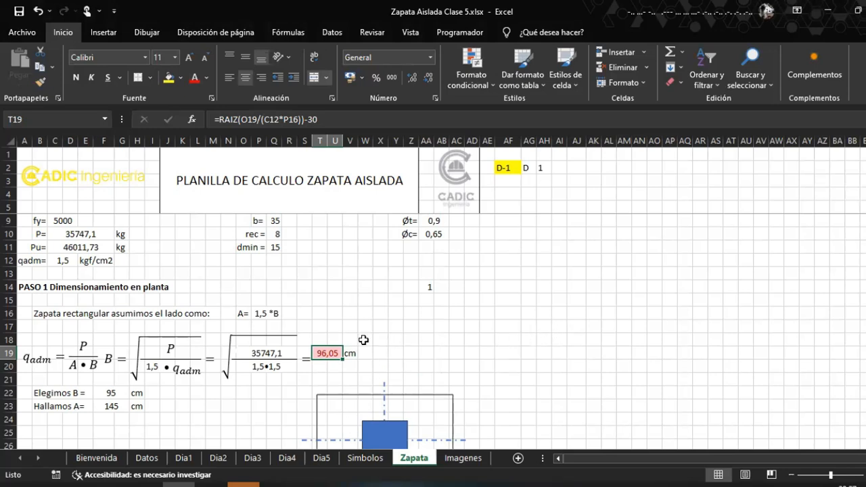
pyautogui.click(411, 327)
pyautogui.scroll(-1, 364, 346)
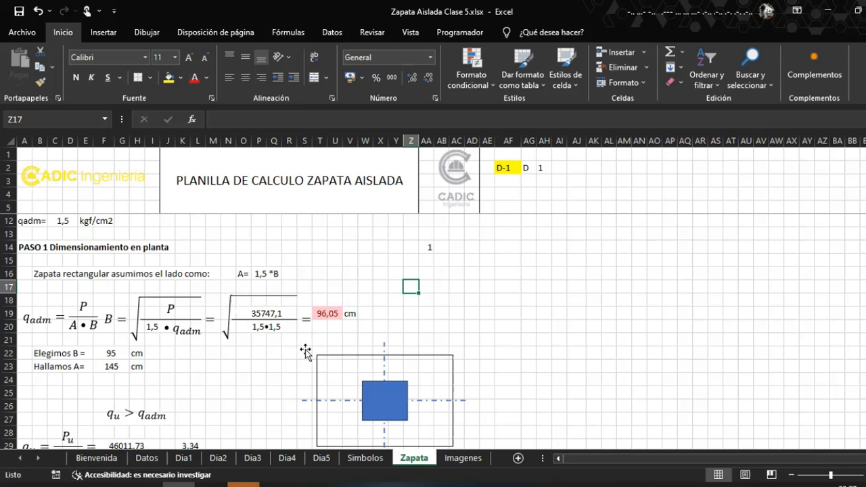
pyautogui.scroll(-1, 305, 350)
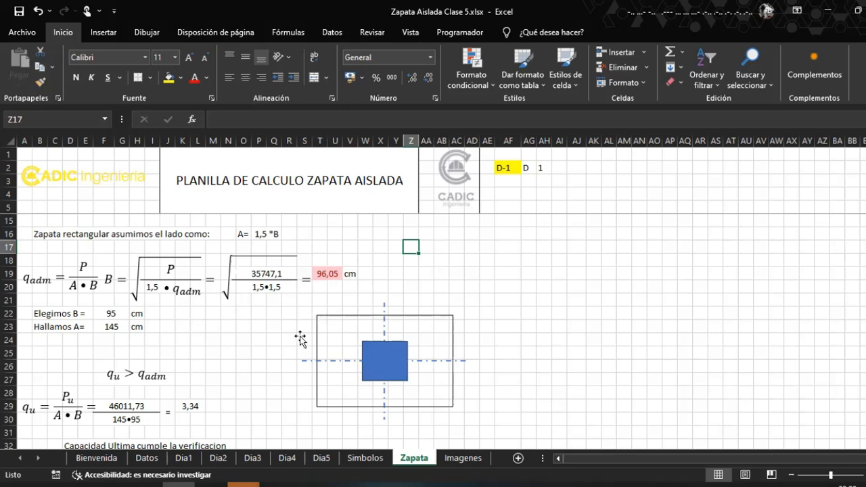
# Inspect the footing width result in T19 and the ultimate capacity qu formula in K29, ending on T19
pyautogui.click(328, 288)
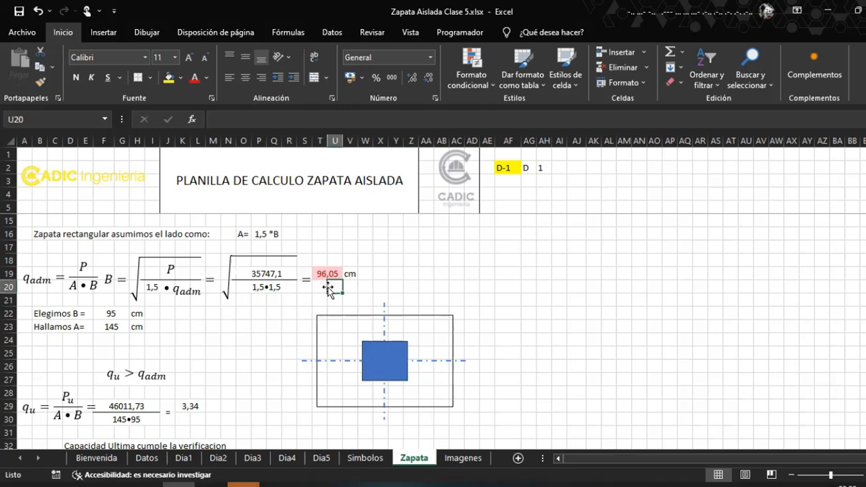
pyautogui.click(327, 274)
pyautogui.scroll(-1, 324, 305)
pyautogui.click(190, 366)
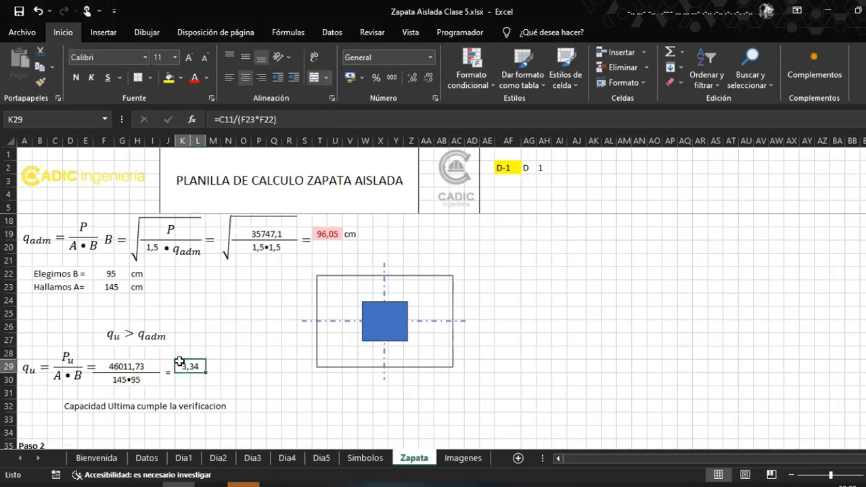
pyautogui.scroll(1, 241, 363)
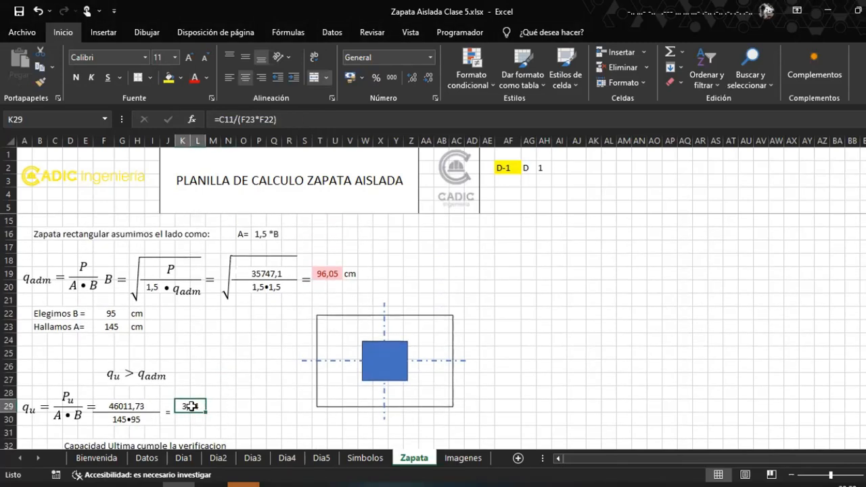
pyautogui.click(221, 344)
pyautogui.click(190, 406)
pyautogui.click(330, 274)
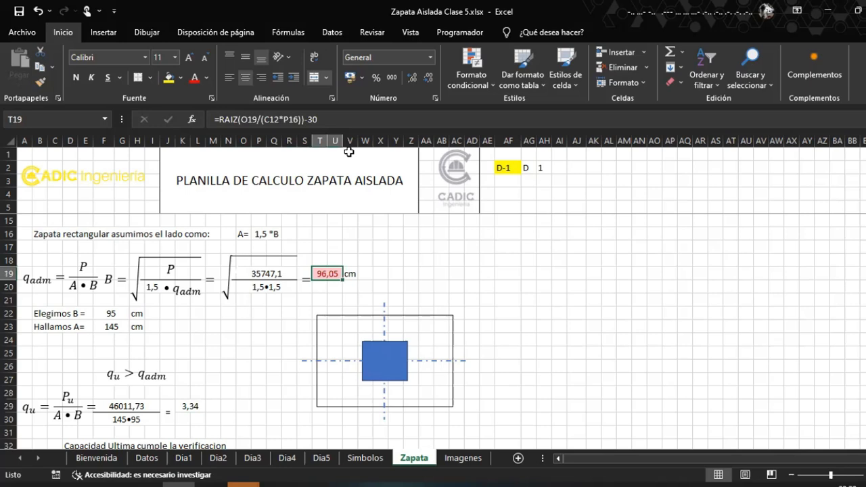
# Remove the subtraction of 30 from the square root formula in T19
pyautogui.click(342, 119)
pyautogui.press('BackSpace')
pyautogui.press('BackSpace')
pyautogui.press('BackSpace')
pyautogui.press('Return')
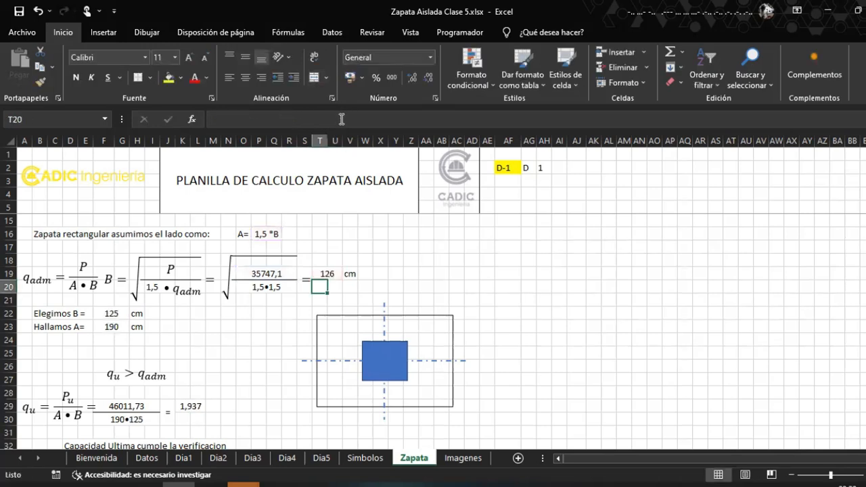
pyautogui.click(254, 367)
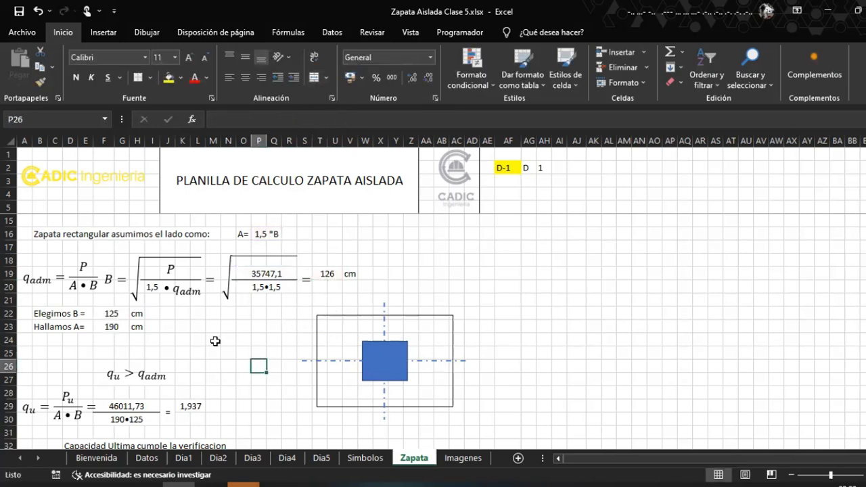
pyautogui.click(213, 340)
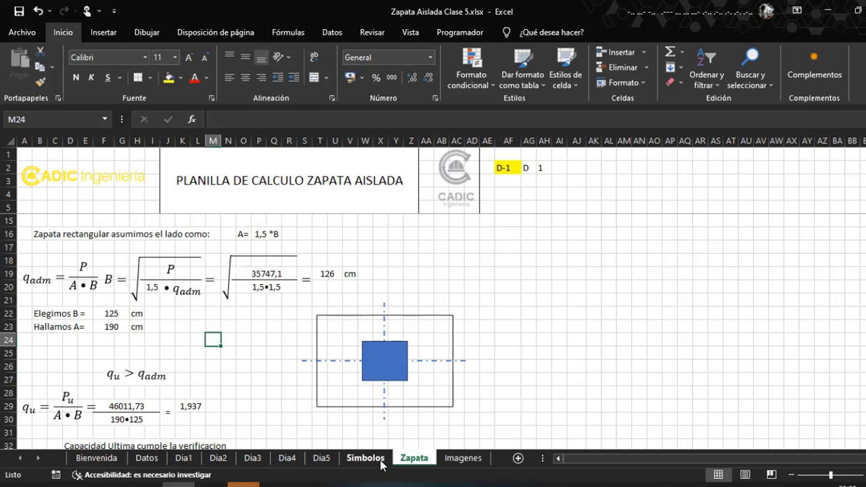
# Review the conditionally formatted cell C15 and its explanatory note on the Dia5 sheet
pyautogui.click(322, 458)
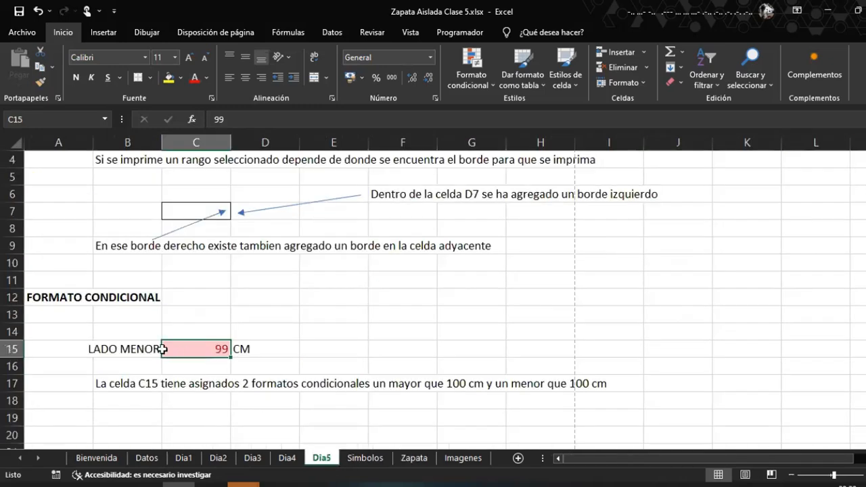
pyautogui.scroll(-1, 123, 342)
pyautogui.click(122, 361)
pyautogui.click(70, 368)
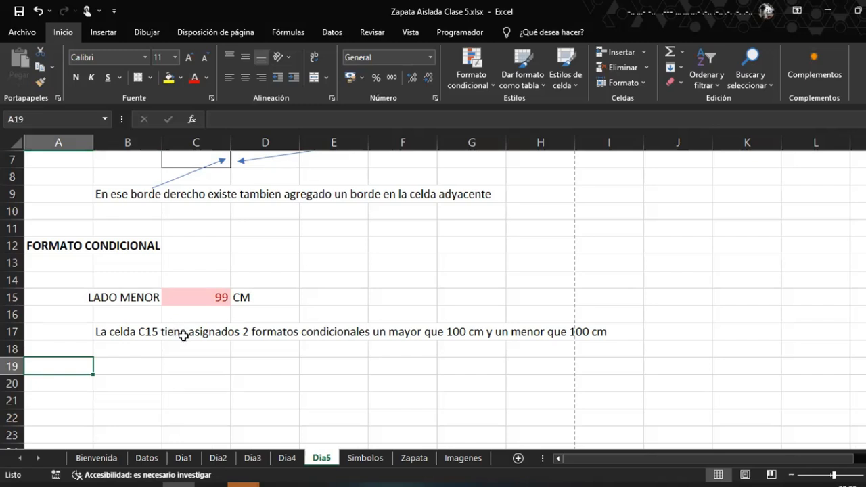
pyautogui.click(198, 300)
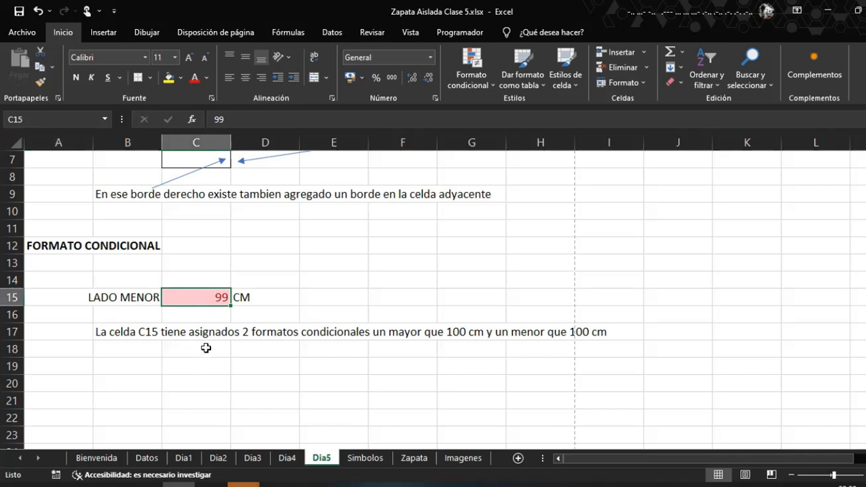
pyautogui.click(188, 370)
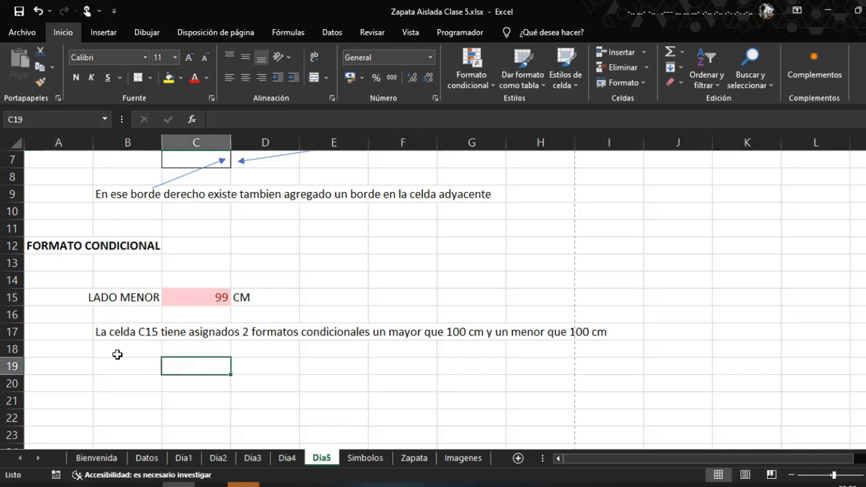
pyautogui.click(117, 353)
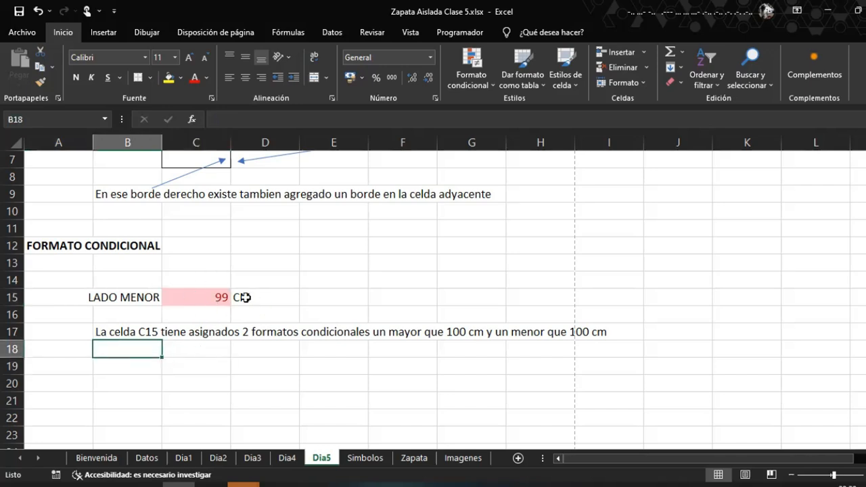
pyautogui.click(127, 371)
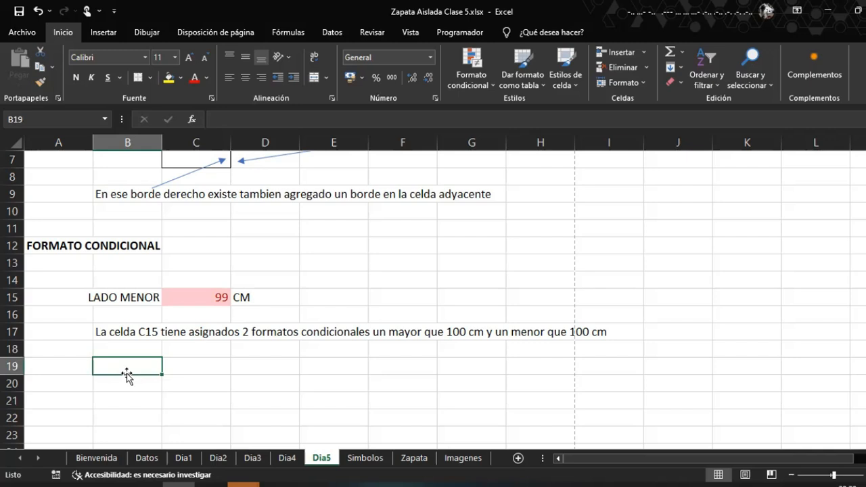
pyautogui.click(201, 297)
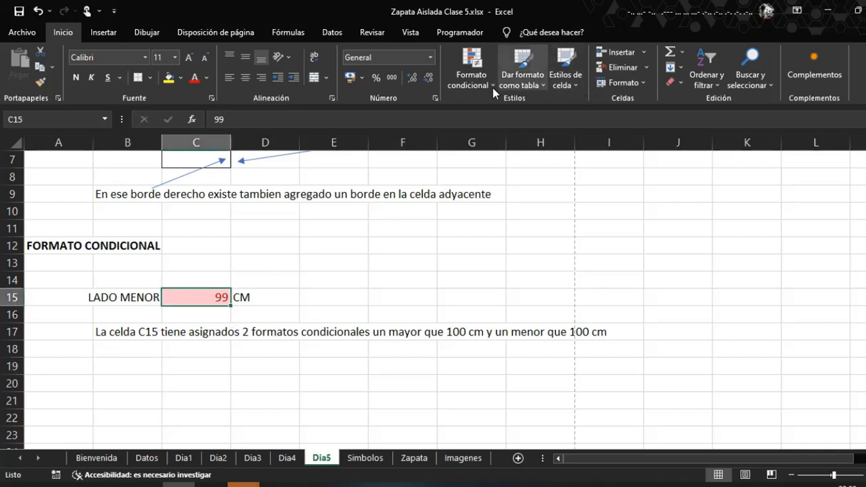
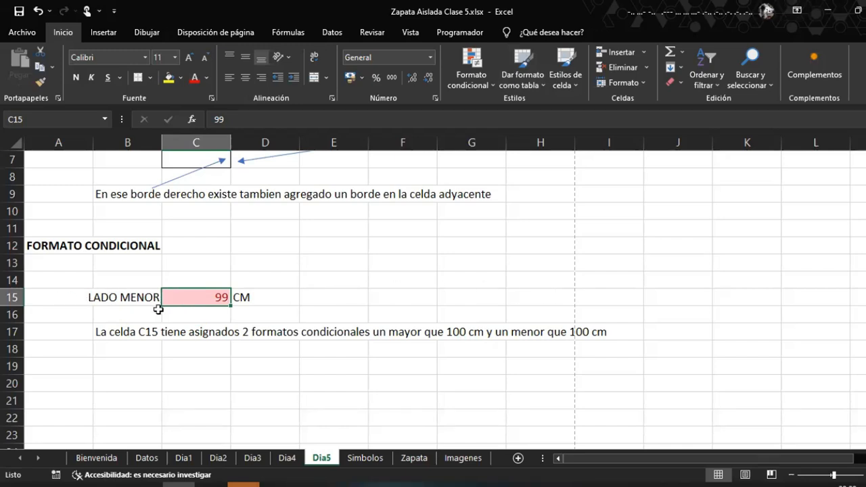
# Fill B19:D19 on the Dia5 sheet with "lado mayor", 150 and "cm", ending on C19
pyautogui.click(120, 374)
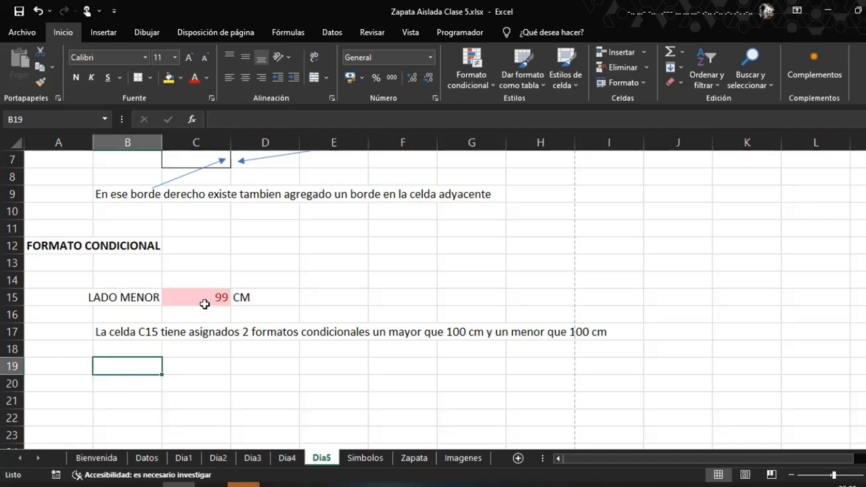
pyautogui.click(205, 364)
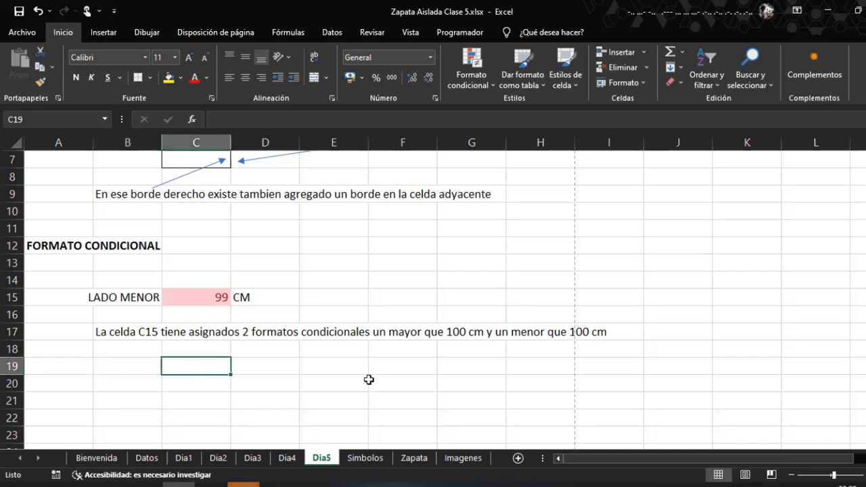
pyautogui.press('Left')
pyautogui.write('lado mayo')
pyautogui.press('Tab')
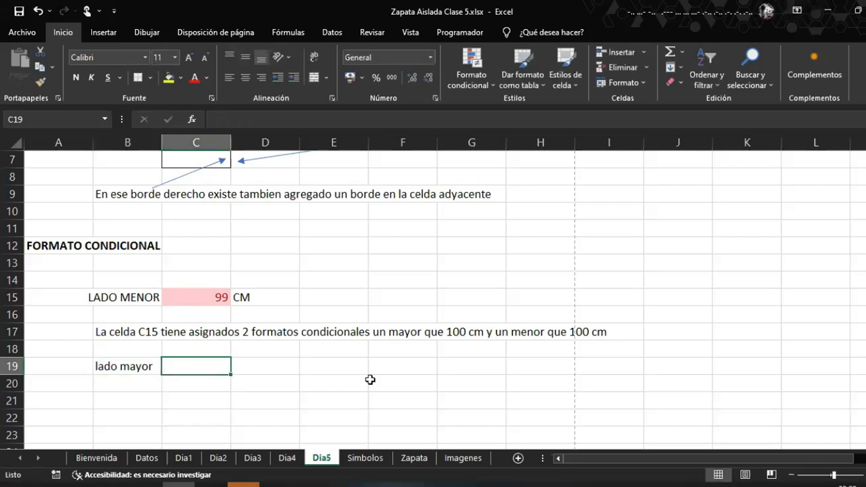
pyautogui.write('2')
pyautogui.write('150')
pyautogui.press('Tab')
pyautogui.write('cm')
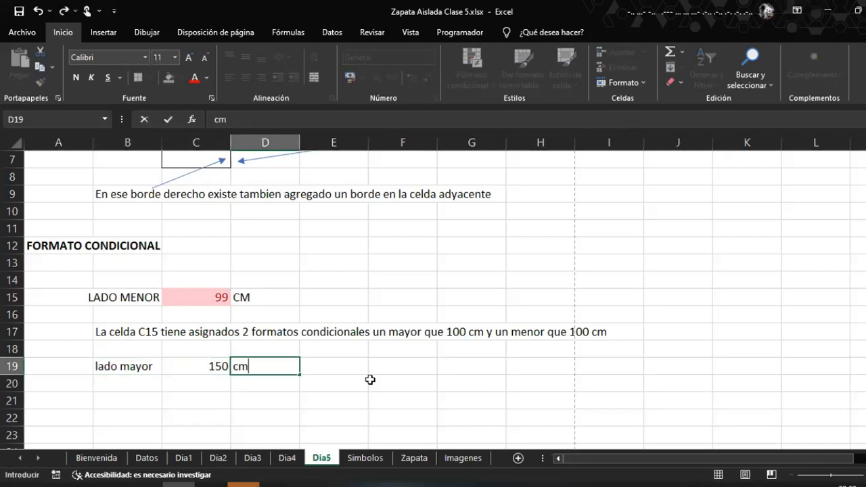
pyautogui.press('Left')
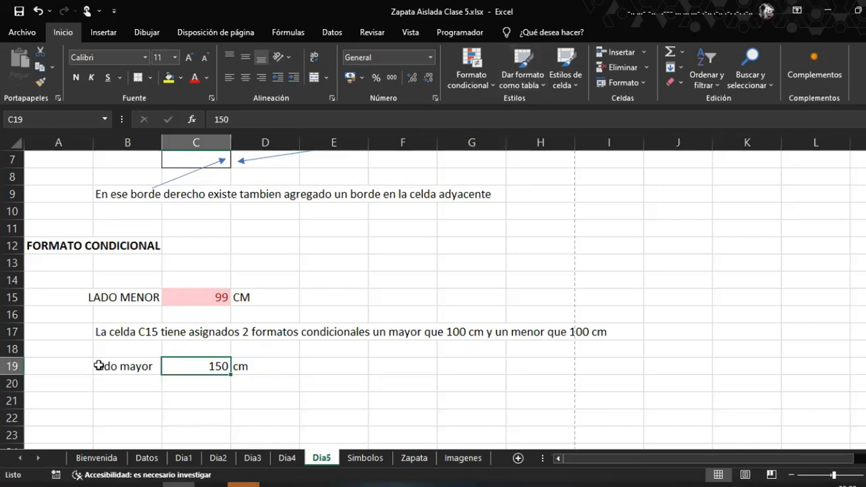
# Add a conditional format to C19 that highlights values greater than 100 with "Relleno verde con texto verde oscuro"
pyautogui.click(484, 70)
pyautogui.moveTo(515, 112)
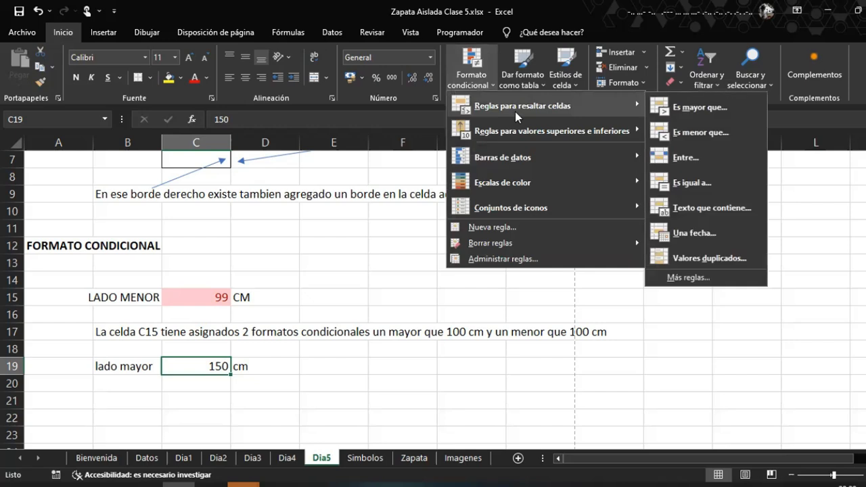
pyautogui.click(711, 112)
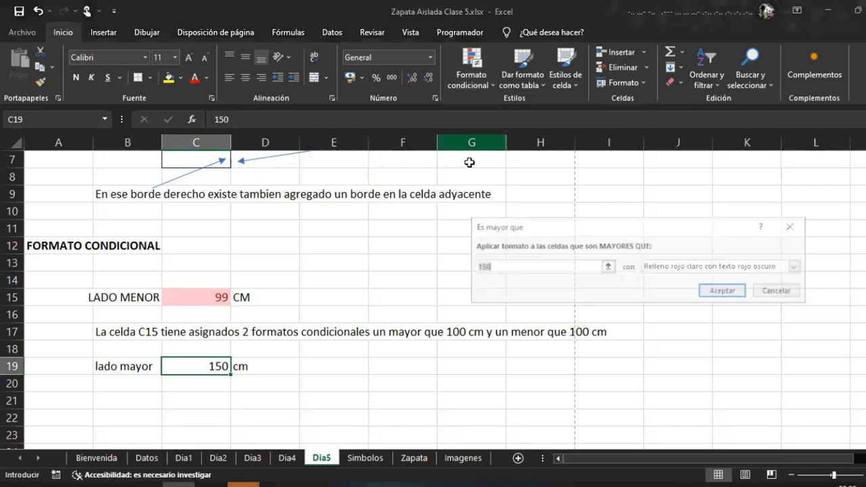
pyautogui.write('10')
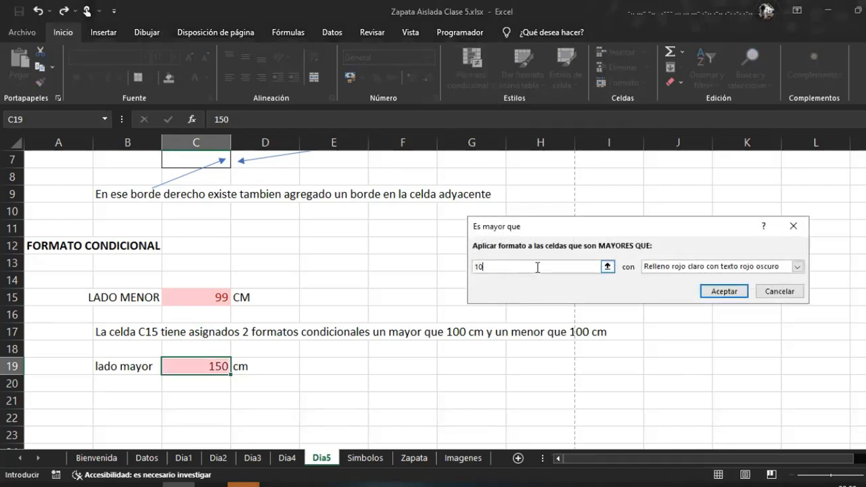
pyautogui.click(676, 267)
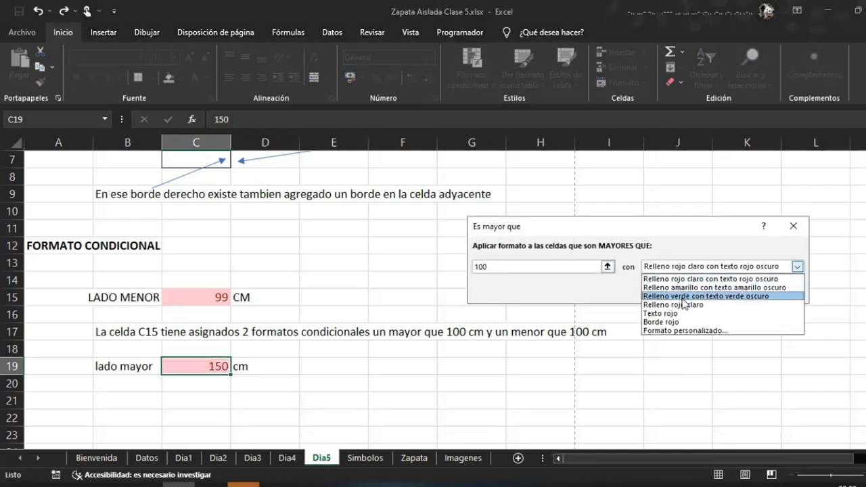
pyautogui.click(683, 298)
pyautogui.click(720, 267)
pyautogui.click(720, 268)
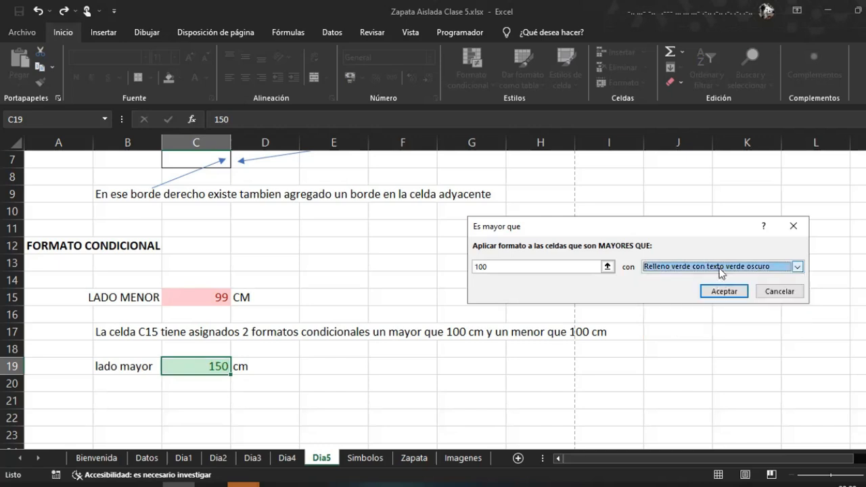
pyautogui.click(724, 292)
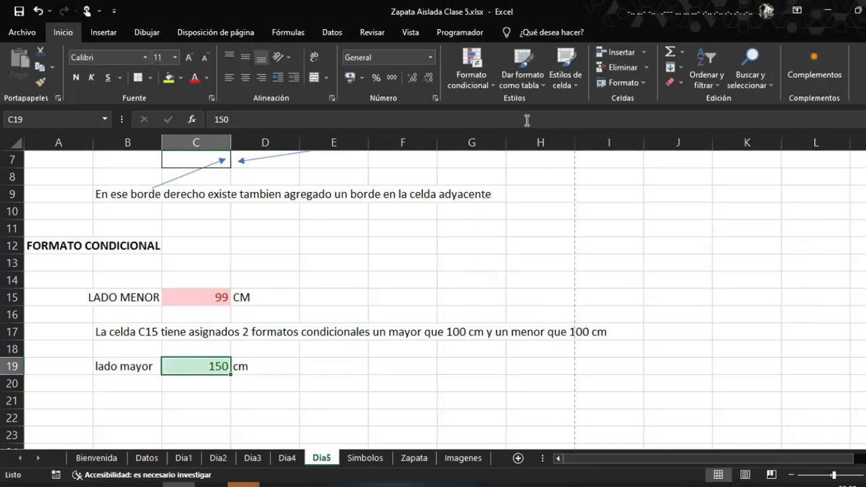
# Open the conditional formatting rules manager for C19 and start editing the range its rule applies to
pyautogui.click(483, 86)
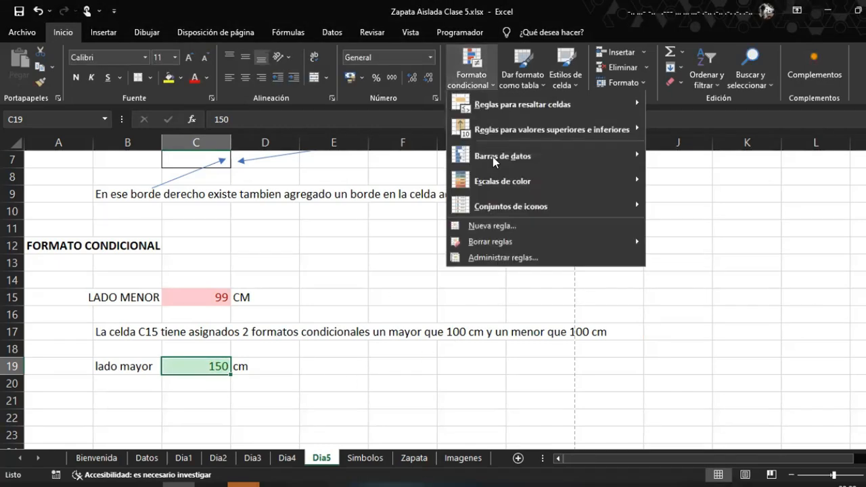
pyautogui.click(518, 258)
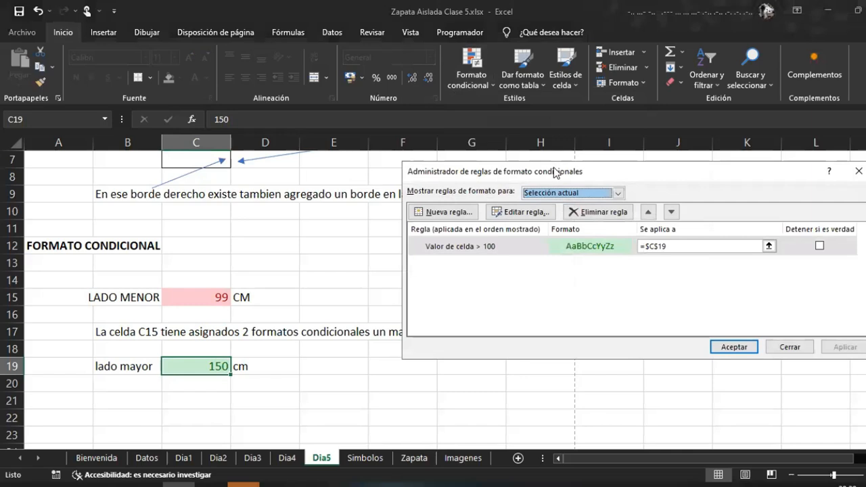
pyautogui.moveTo(552, 173); pyautogui.dragTo(495, 176)
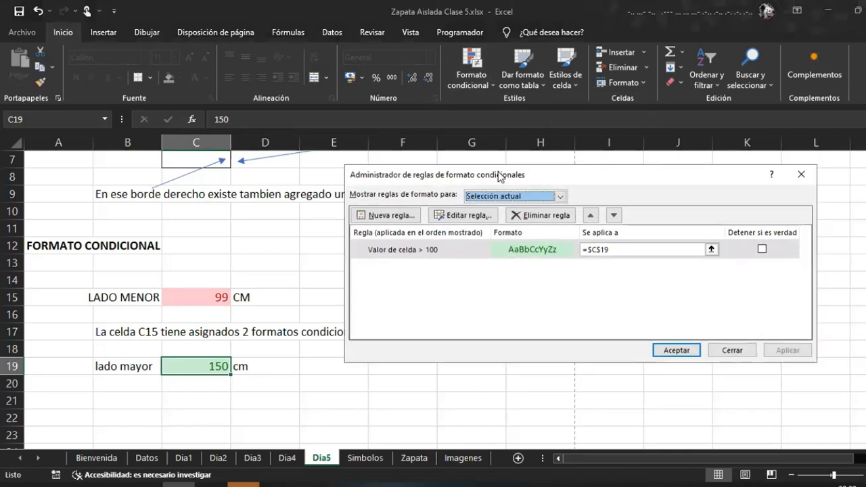
pyautogui.click(599, 250)
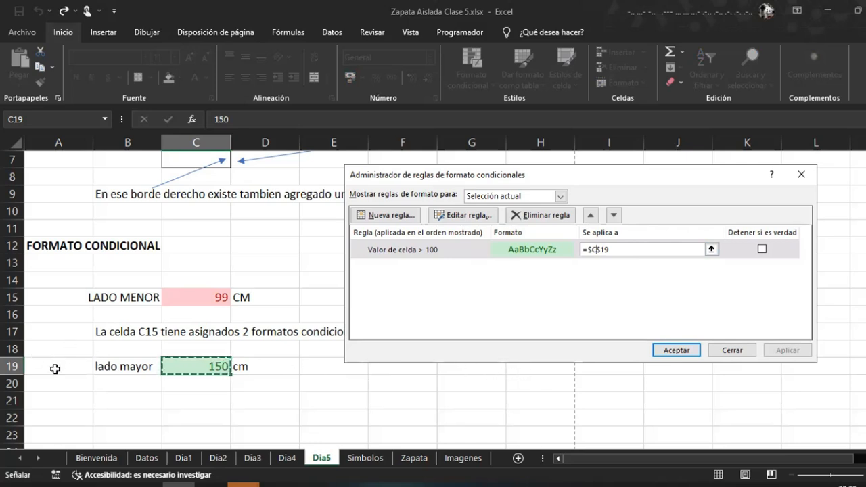
pyautogui.moveTo(460, 177); pyautogui.dragTo(432, 146)
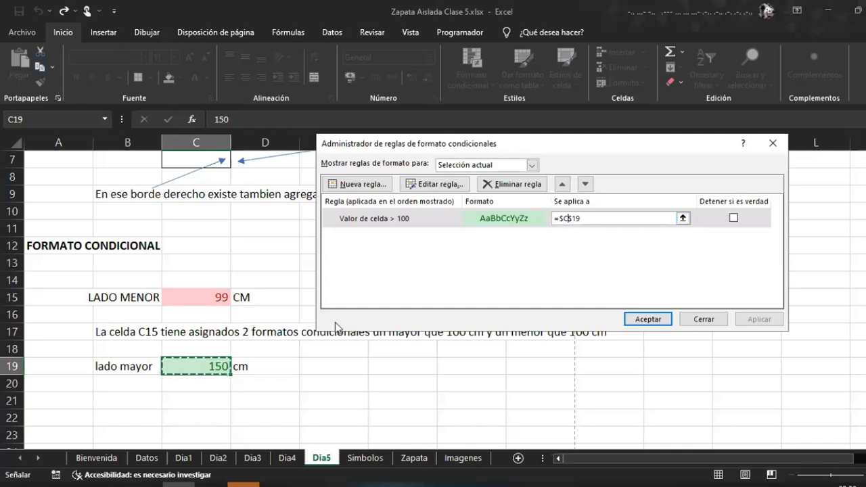
pyautogui.click(565, 219)
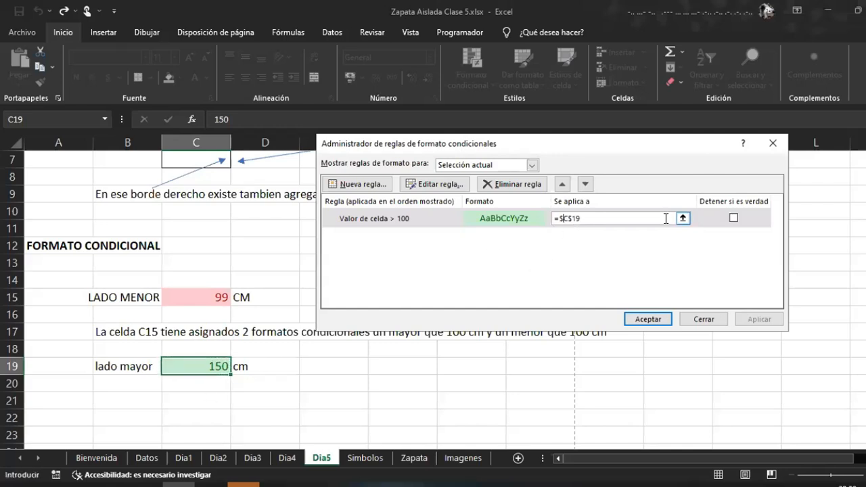
pyautogui.press('Right')
pyautogui.press('Right')
pyautogui.press('Left')
pyautogui.press('Left')
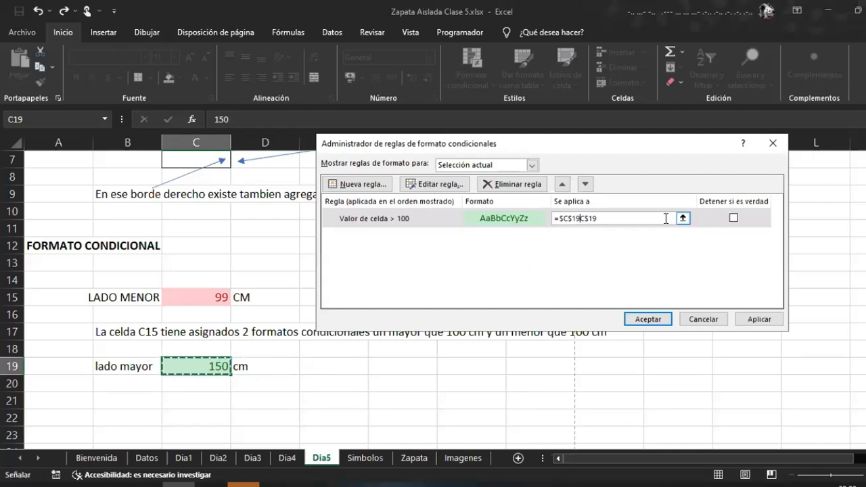
pyautogui.press('BackSpace')
pyautogui.press('BackSpace')
pyautogui.press('BackSpace')
pyautogui.press('BackSpace')
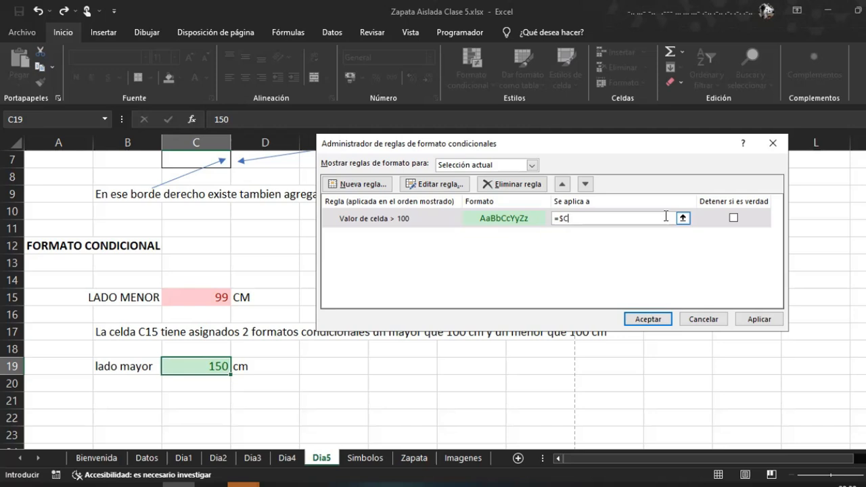
pyautogui.press('Left')
pyautogui.press('Left')
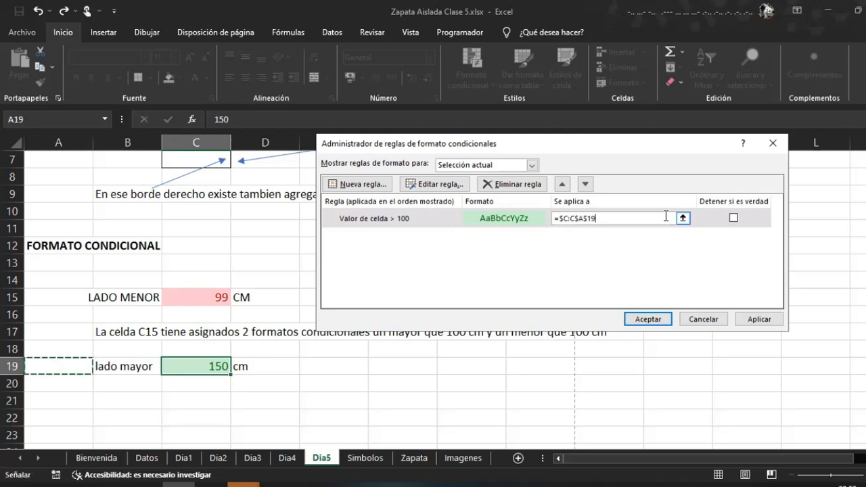
# Set the rule's applied range to =19:19, the whole of row 19, and apply the change
pyautogui.press('BackSpace')
pyautogui.press('BackSpace')
pyautogui.press('BackSpace')
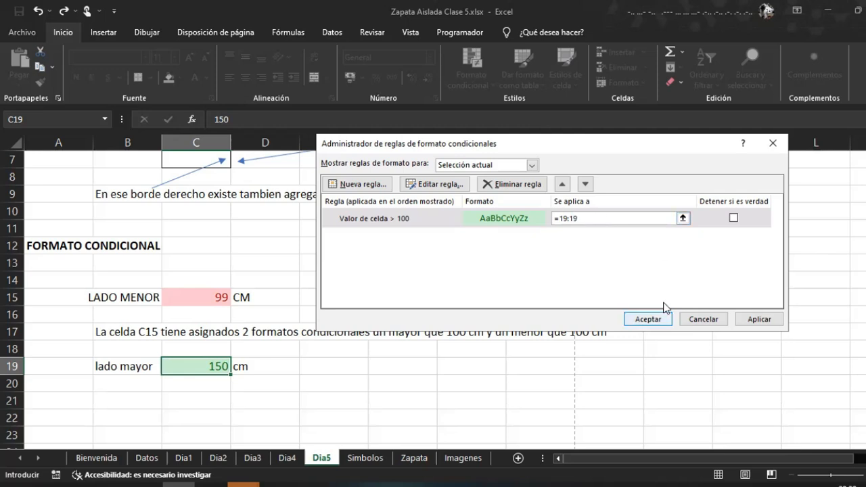
pyautogui.click(756, 325)
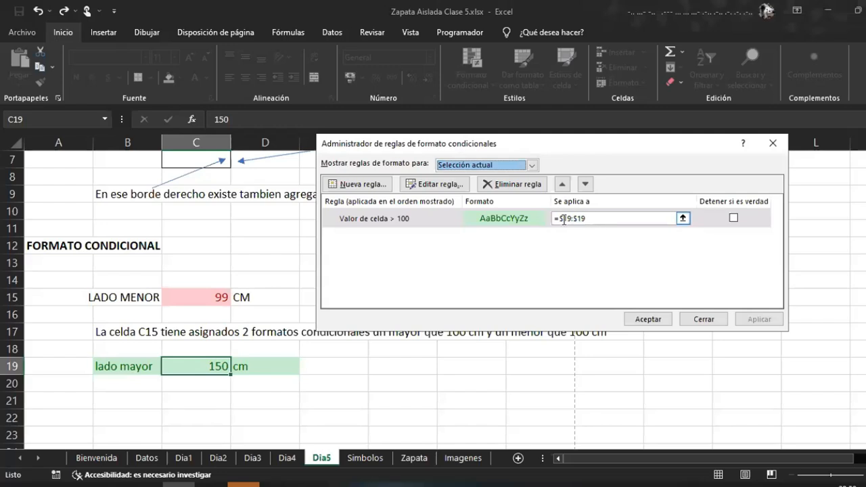
# Set the greater-than-100 rule's applied range to =$A$19:$H$19, apply it and close the rules manager
pyautogui.click(528, 166)
pyautogui.click(528, 166)
pyautogui.click(601, 222)
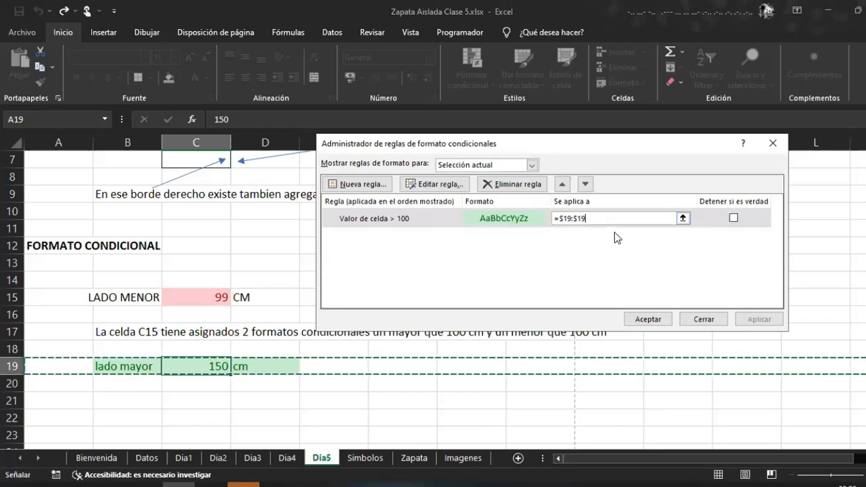
pyautogui.click(563, 218)
pyautogui.click(563, 218)
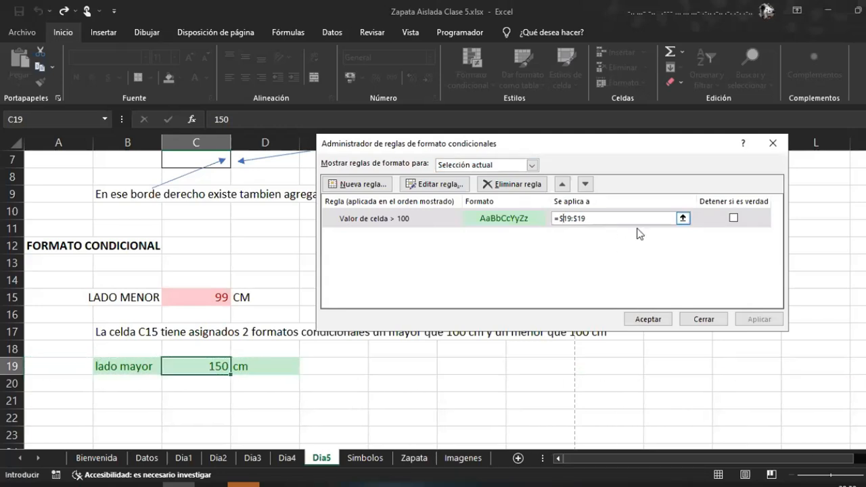
pyautogui.write('A')
pyautogui.press('Left')
pyautogui.press('BackSpace')
pyautogui.press('BackSpace')
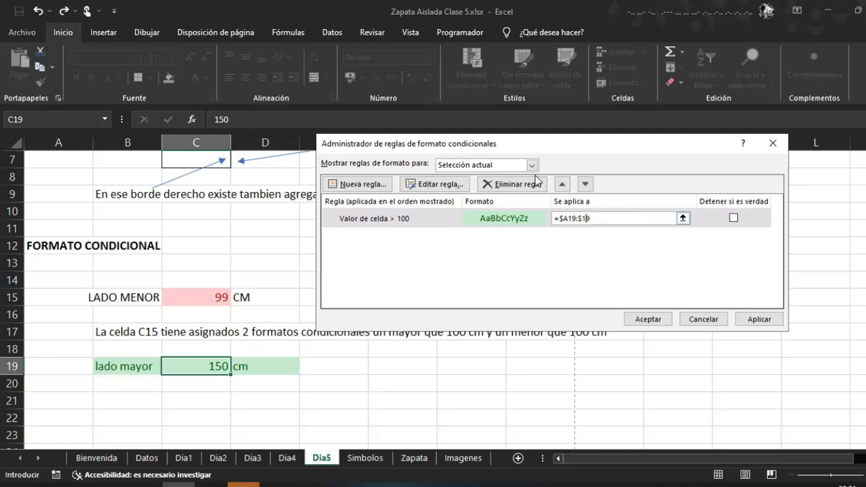
pyautogui.moveTo(528, 142); pyautogui.dragTo(540, 194)
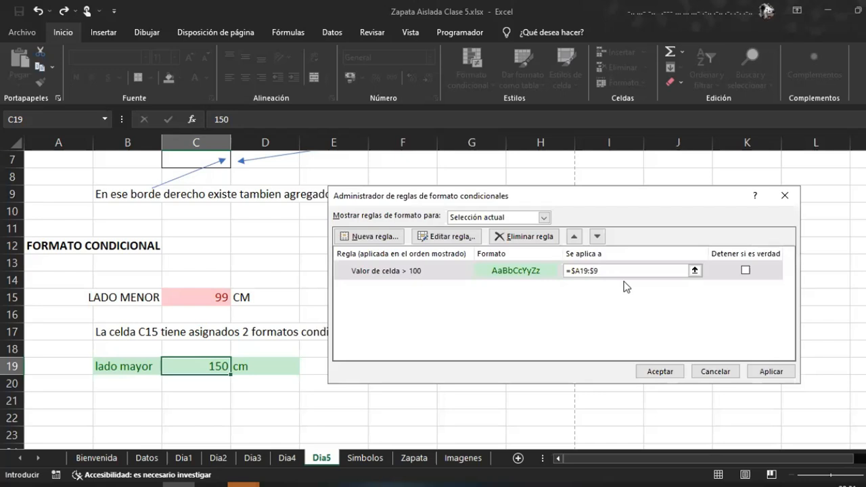
pyautogui.click(778, 373)
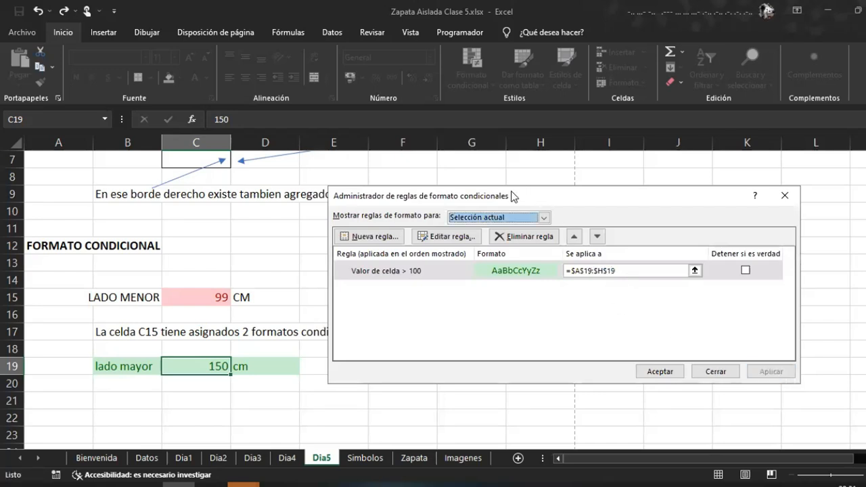
pyautogui.moveTo(512, 196); pyautogui.dragTo(495, 86)
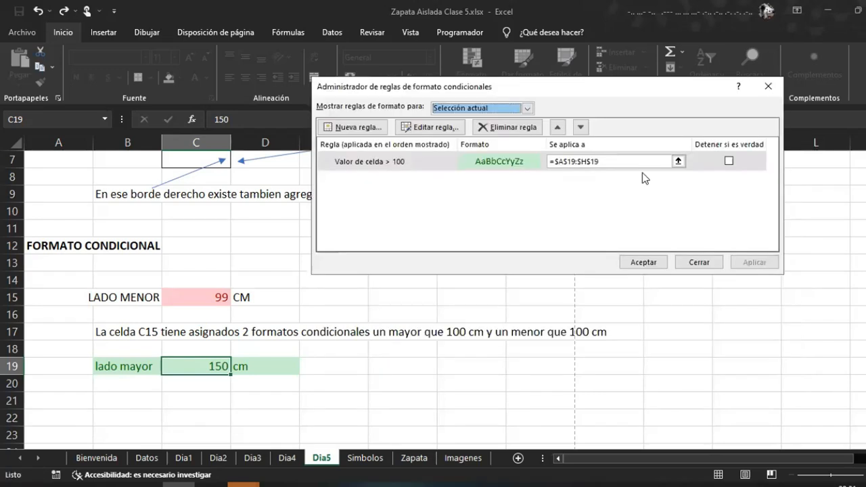
pyautogui.click(653, 264)
pyautogui.click(654, 263)
# Enter "s" in cells E19 to H19 and in A19 to test the rule across its range
pyautogui.click(428, 380)
pyautogui.click(426, 367)
pyautogui.write('s')
pyautogui.click(404, 400)
pyautogui.click(347, 371)
pyautogui.write('s')
pyautogui.click(352, 403)
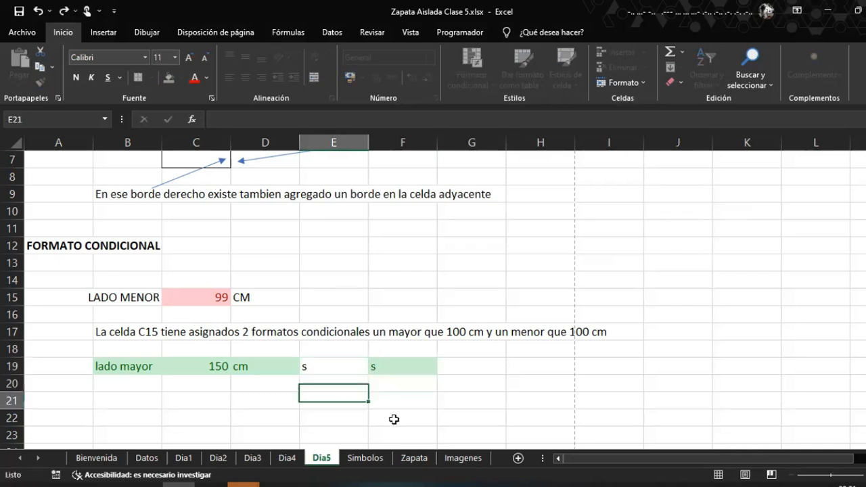
pyautogui.doubleClick(494, 366)
pyautogui.write('s')
pyautogui.click(467, 412)
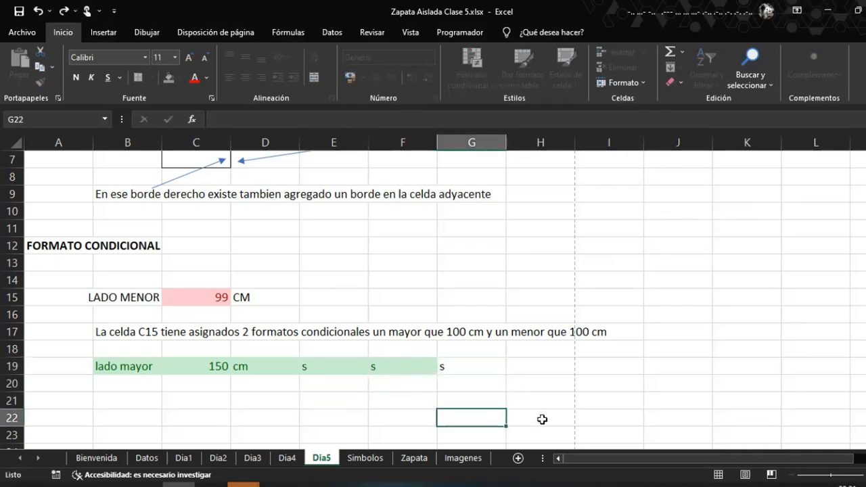
pyautogui.click(525, 368)
pyautogui.write('s')
pyautogui.click(312, 394)
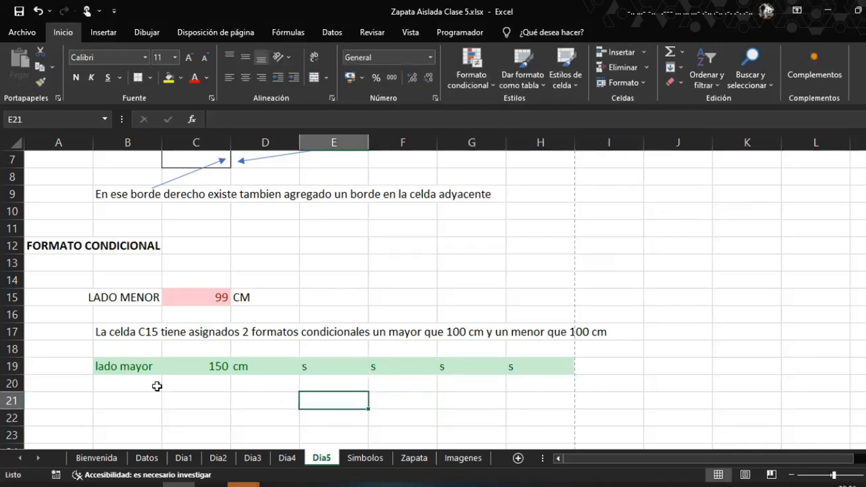
pyautogui.click(60, 358)
pyautogui.write('s')
pyautogui.click(129, 399)
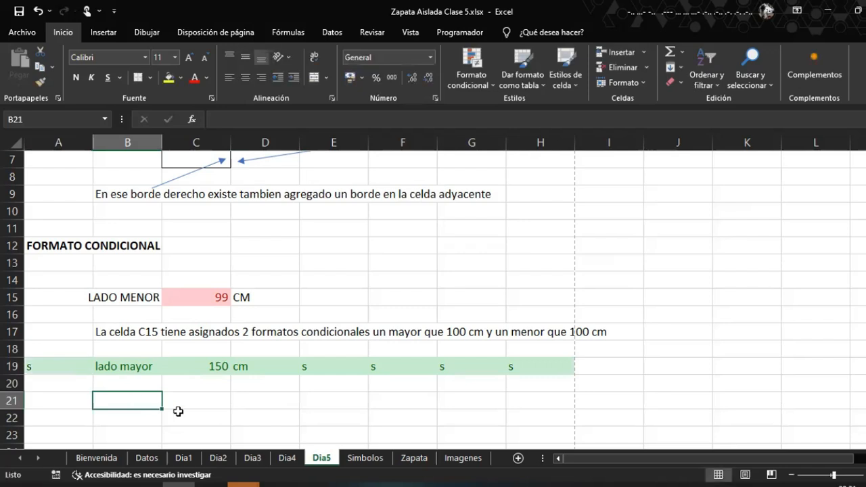
# Clear the test entries from A19 and E19:H19
pyautogui.click(74, 361)
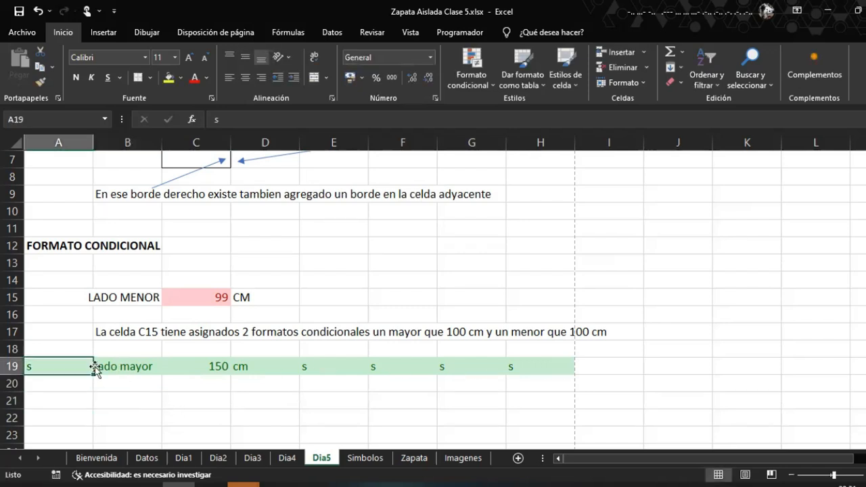
pyautogui.press('Delete')
pyautogui.click(393, 369)
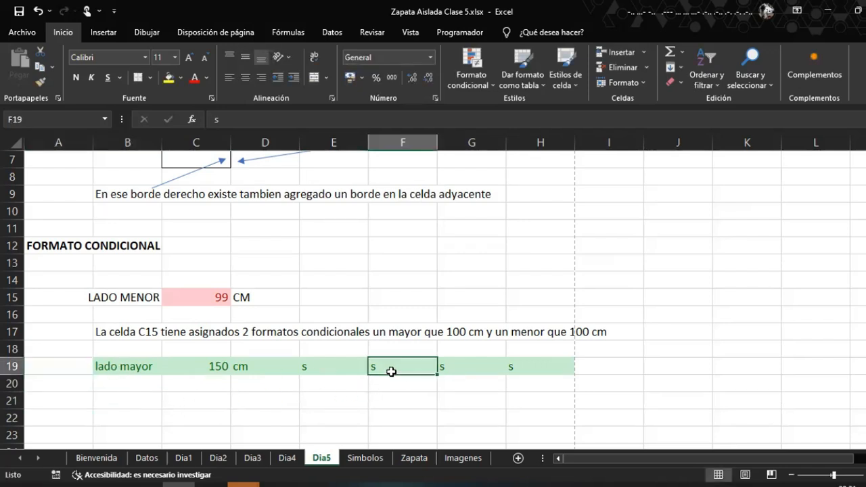
pyautogui.moveTo(319, 368); pyautogui.dragTo(516, 370)
pyautogui.press('Delete')
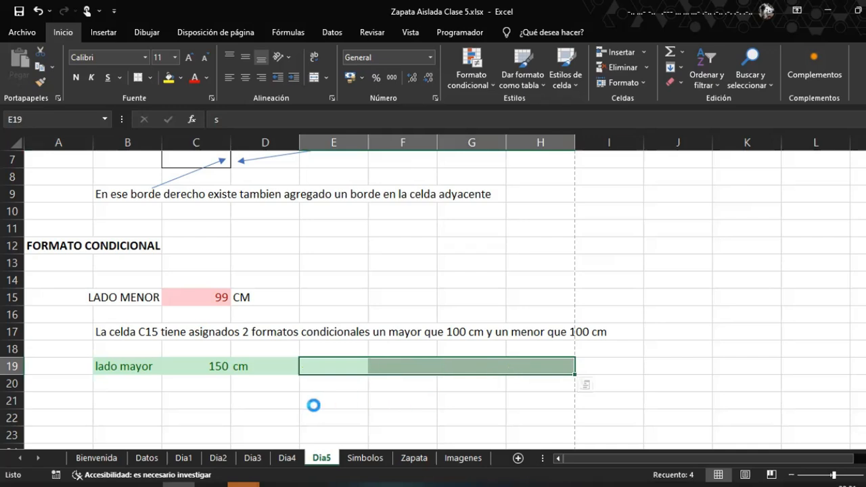
# Examine the empty cells of row 19 around the "lado mayor" entries and compare them with C19
pyautogui.click(358, 397)
pyautogui.click(321, 371)
pyautogui.click(252, 397)
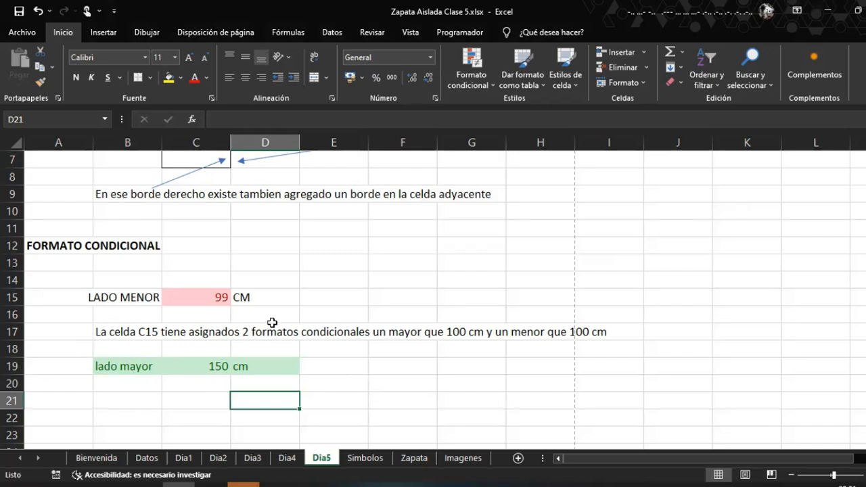
pyautogui.click(332, 370)
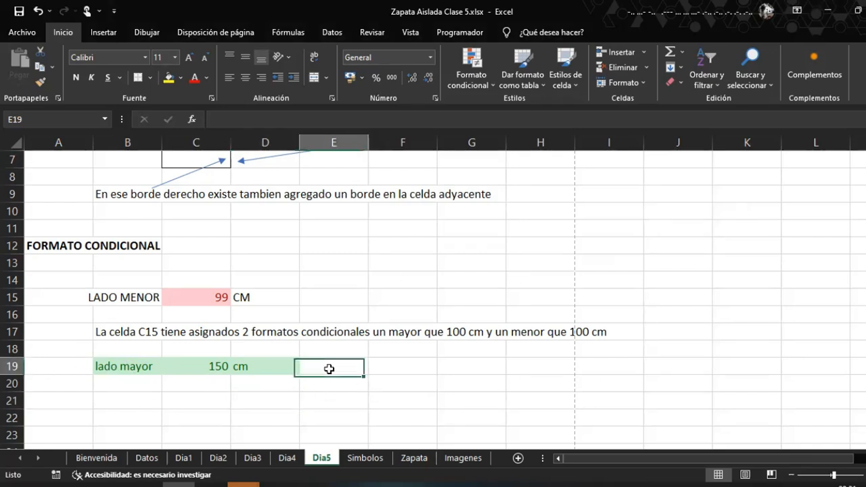
pyautogui.click(434, 375)
pyautogui.click(56, 369)
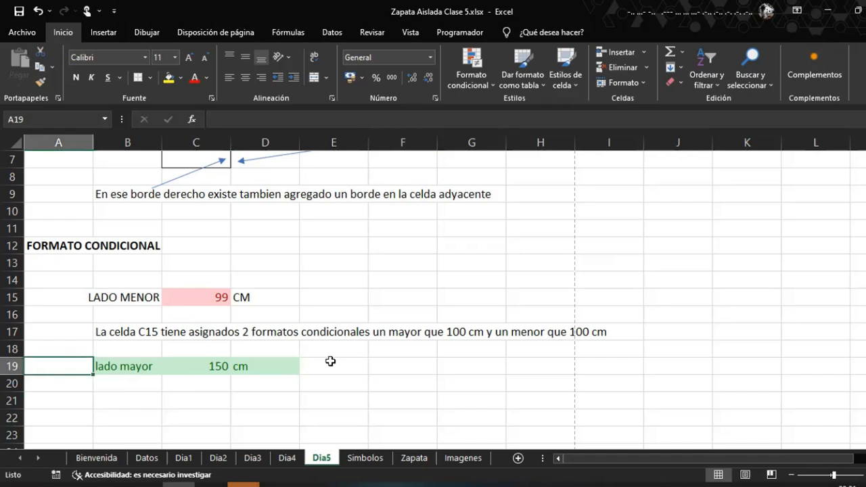
pyautogui.click(331, 362)
pyautogui.click(473, 366)
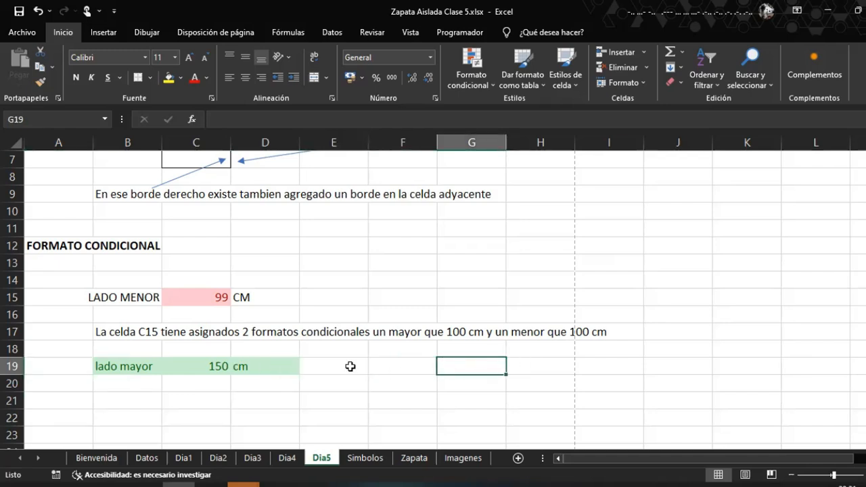
pyautogui.click(401, 373)
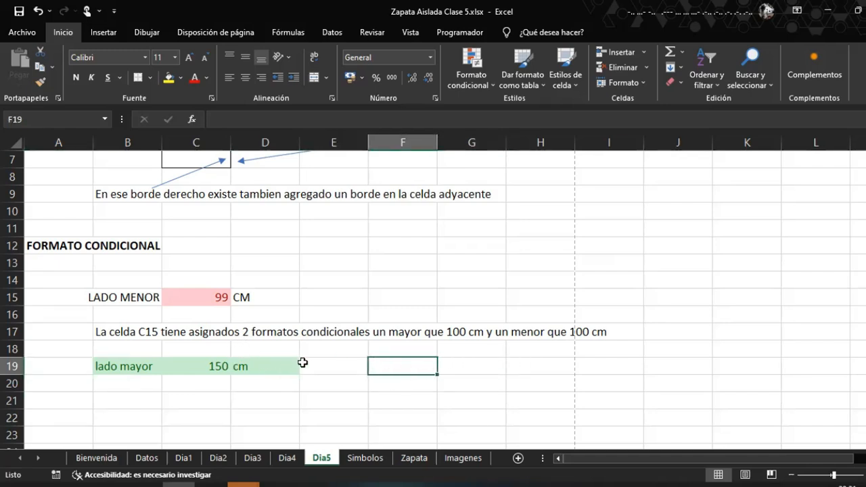
pyautogui.click(207, 366)
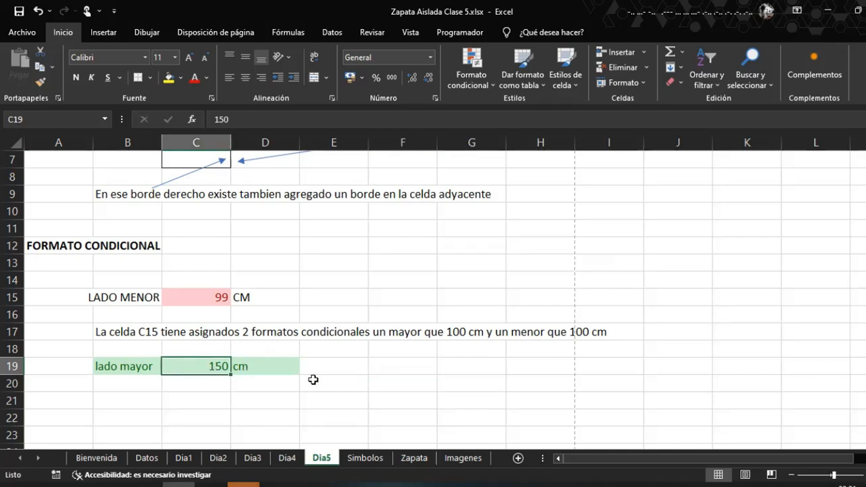
# Review all conditional formatting rules of the current sheet ("Esta hoja") in the rules manager and close it
pyautogui.click(223, 401)
pyautogui.scroll(-1, 263, 400)
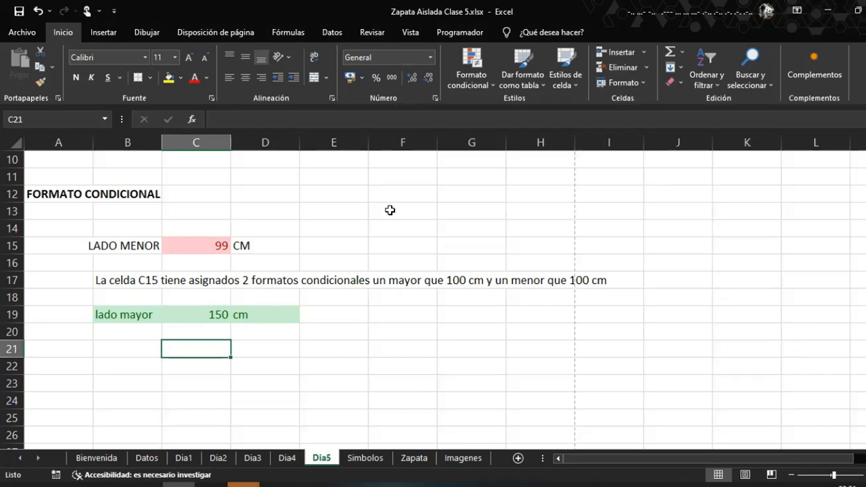
pyautogui.click(471, 74)
pyautogui.click(513, 259)
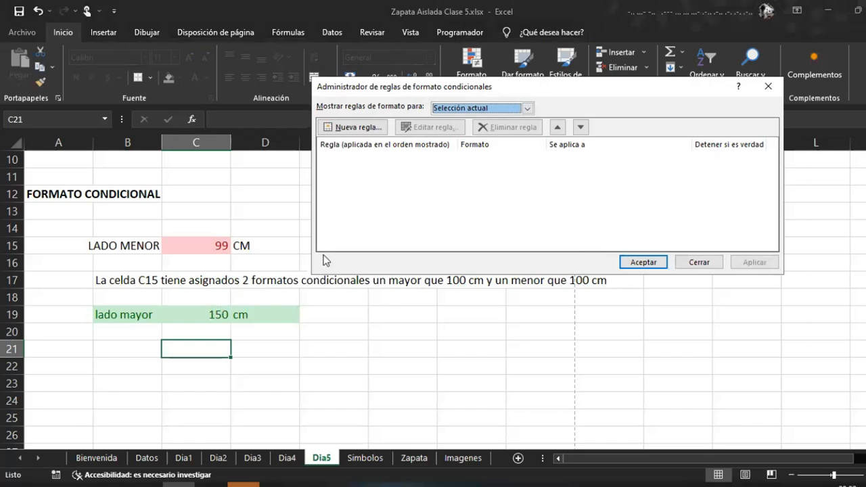
pyautogui.click(528, 108)
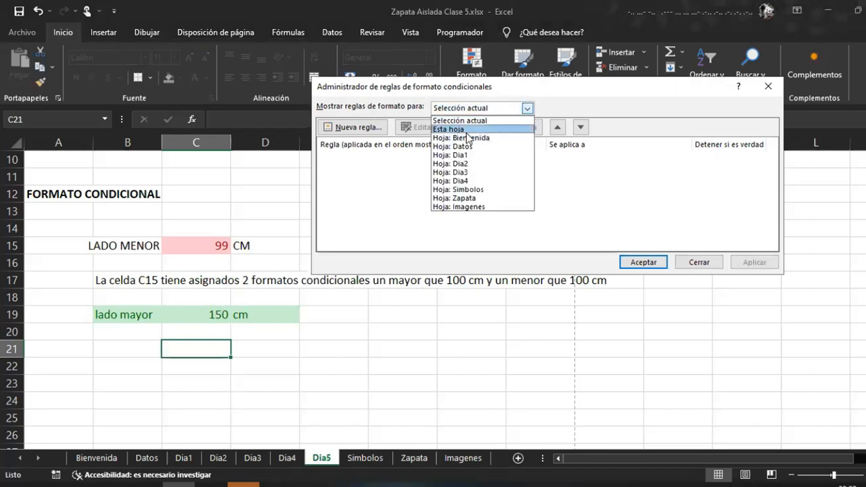
pyautogui.click(504, 129)
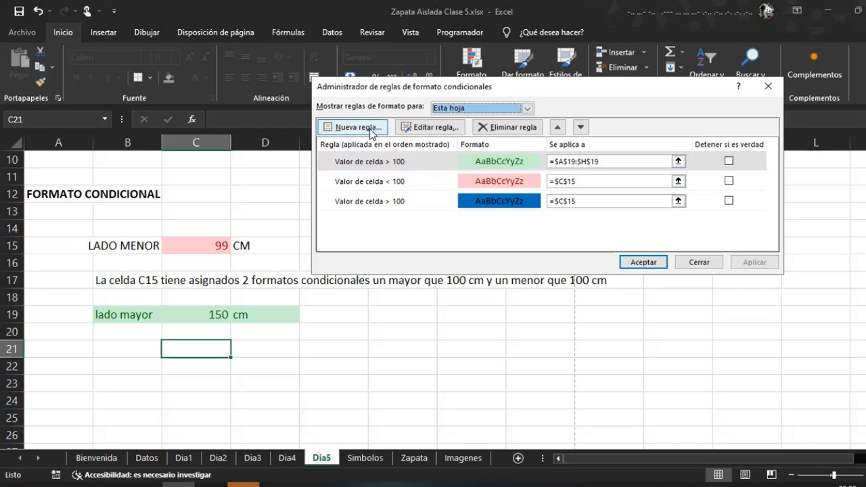
pyautogui.click(704, 265)
# Enter the logical test =C19>100 in B22
pyautogui.click(263, 347)
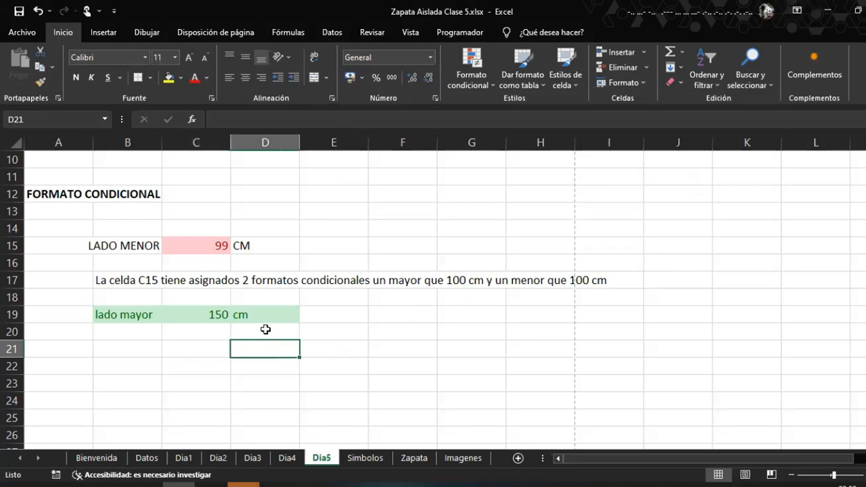
pyautogui.click(201, 345)
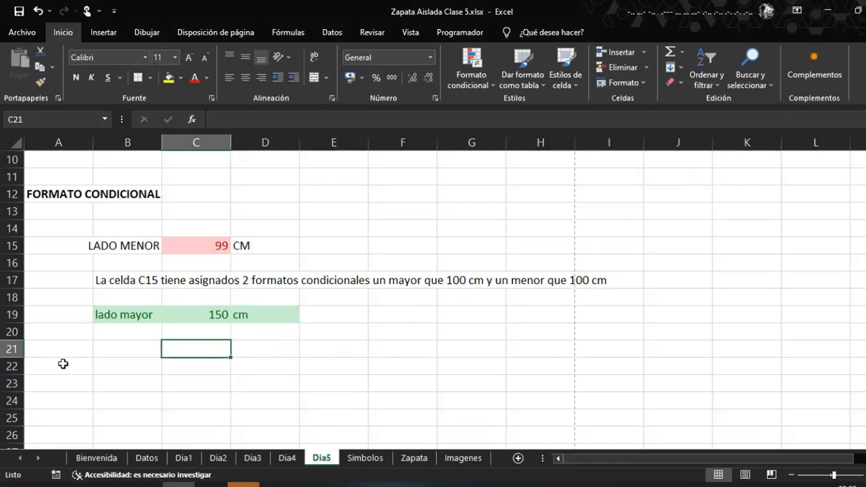
pyautogui.click(109, 365)
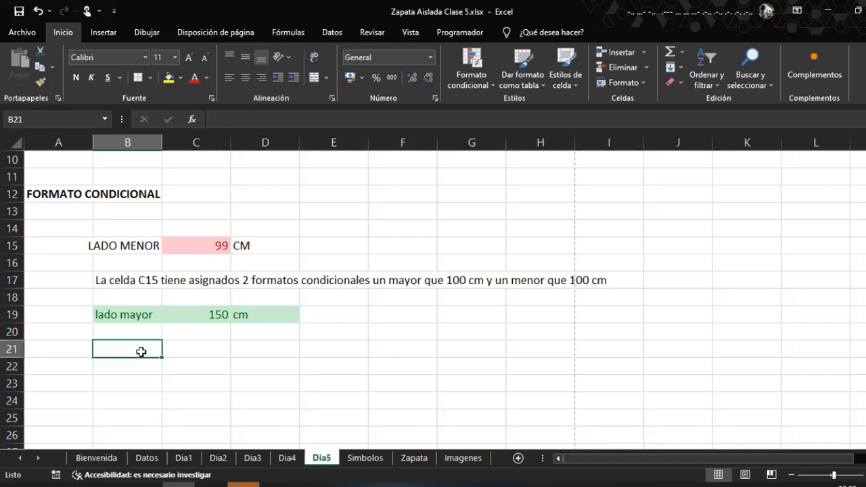
pyautogui.press('Up')
pyautogui.press('Down')
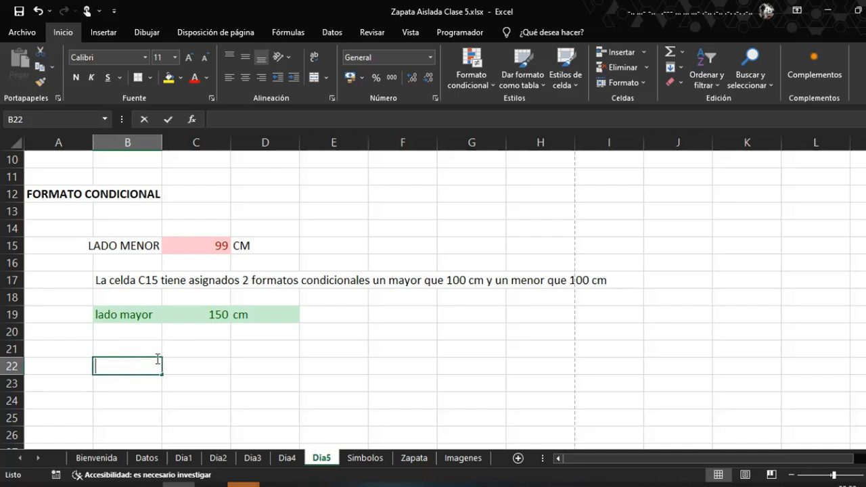
pyautogui.write('=si')
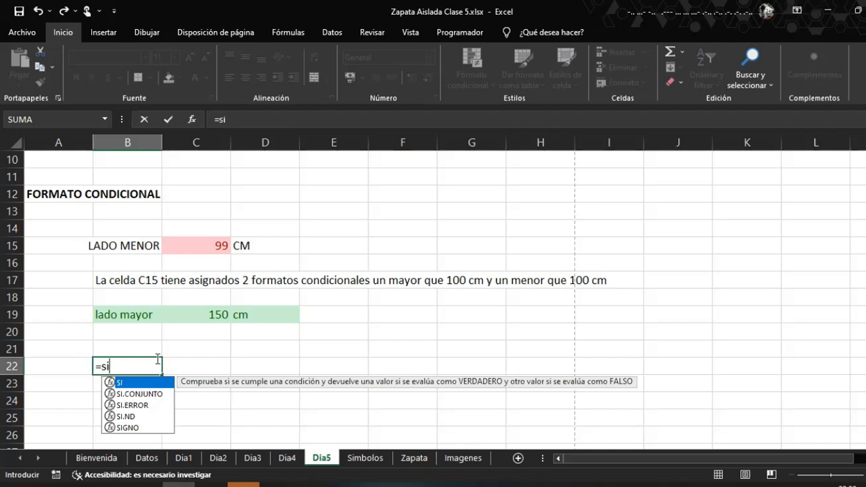
pyautogui.press('BackSpace')
pyautogui.press('BackSpace')
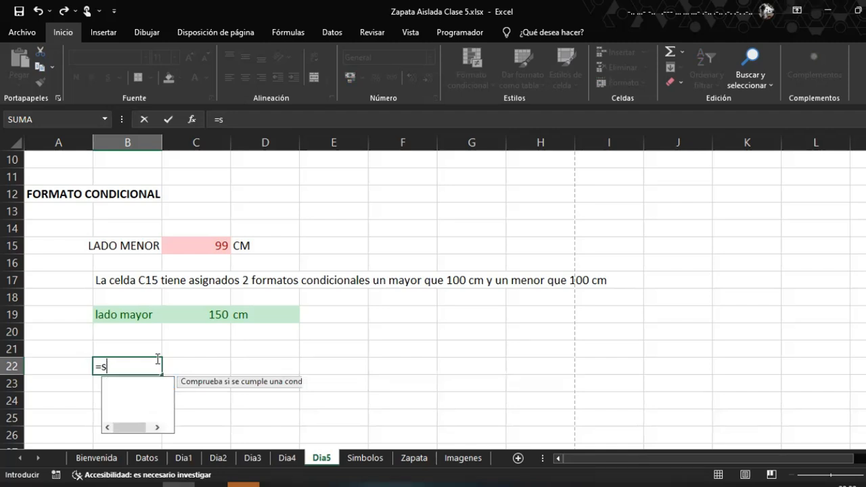
pyautogui.click(206, 316)
pyautogui.write('>14')
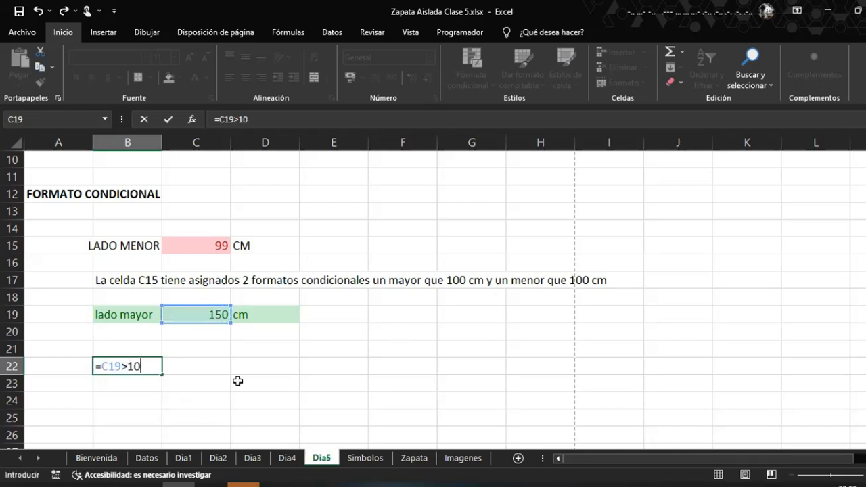
pyautogui.write('0')
pyautogui.press('Return')
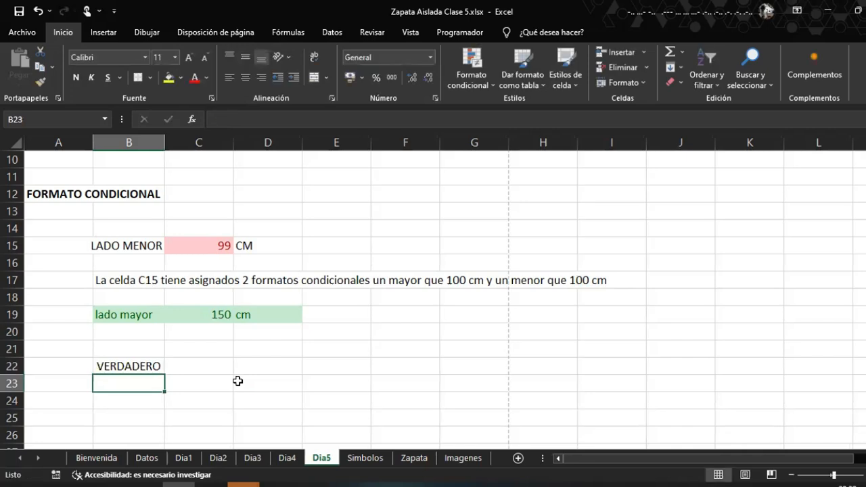
# Enter the logical test =C19<100 in C22, beside the existing test in B22
pyautogui.click(115, 366)
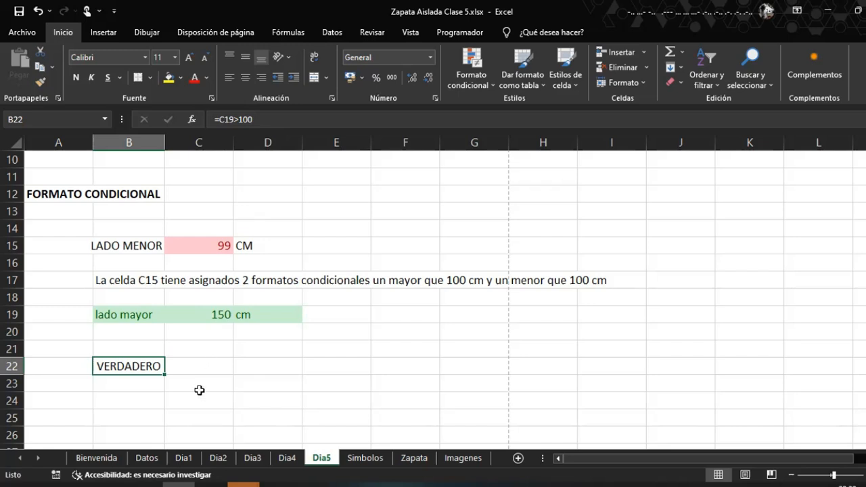
pyautogui.click(195, 368)
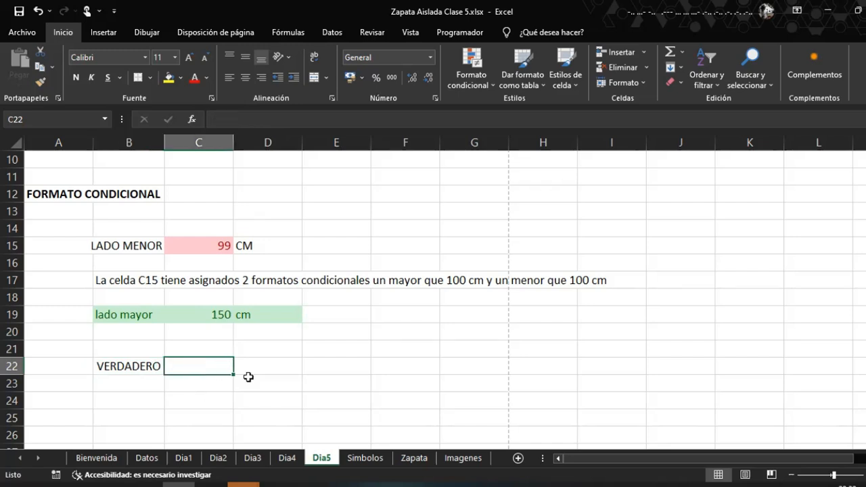
pyautogui.write('=')
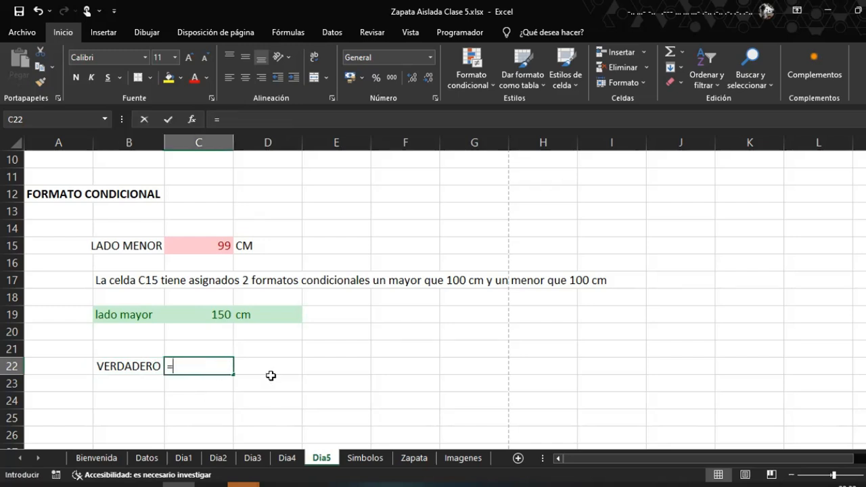
pyautogui.click(216, 315)
pyautogui.write('<')
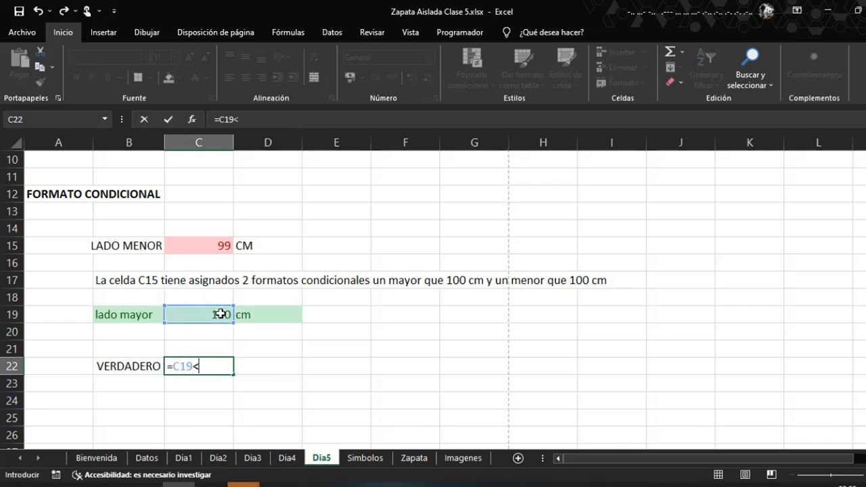
pyautogui.write('100')
pyautogui.press('Return')
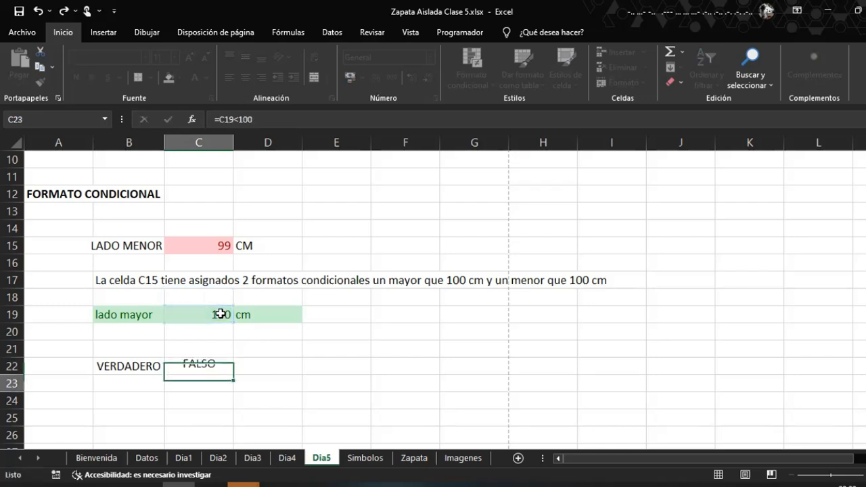
# Compare the two tests in row 22 and make the cell reference in B22 absolute, giving =$C$19>100
pyautogui.click(151, 369)
pyautogui.click(192, 366)
pyautogui.click(136, 367)
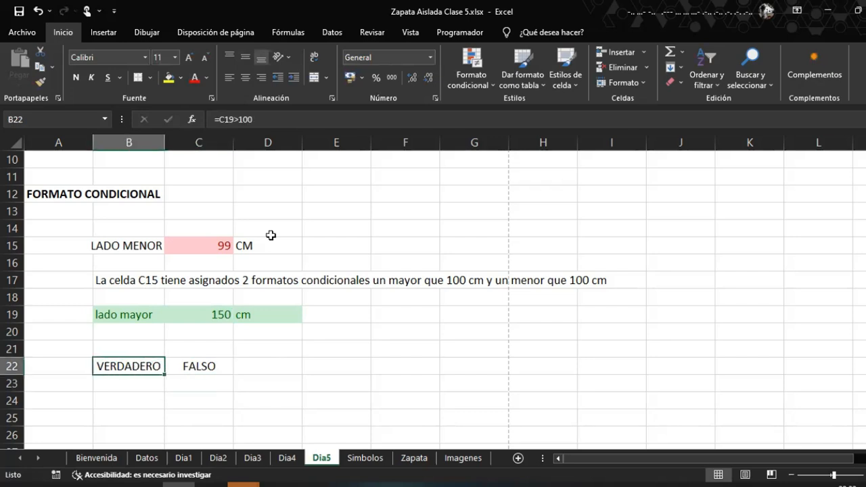
pyautogui.click(245, 119)
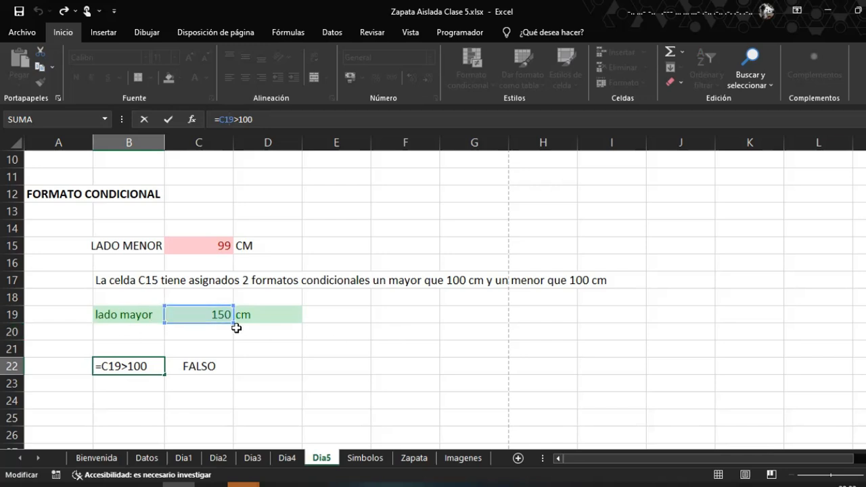
pyautogui.press('F4')
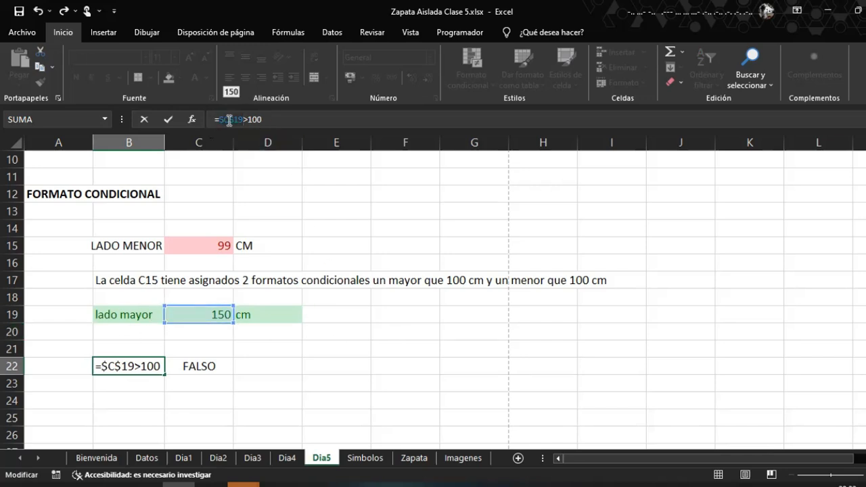
pyautogui.press('Return')
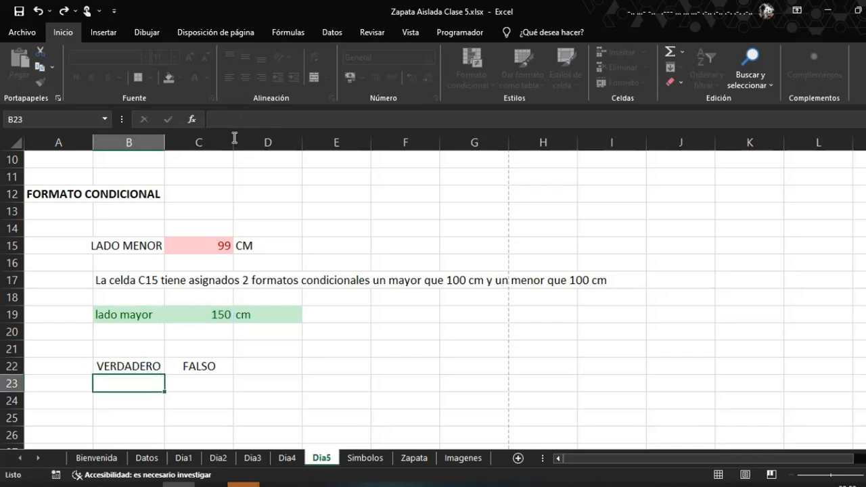
# Copy the formula from B22 and start a formula-based conditional formatting rule for that cell with =$C$19>100
pyautogui.click(145, 367)
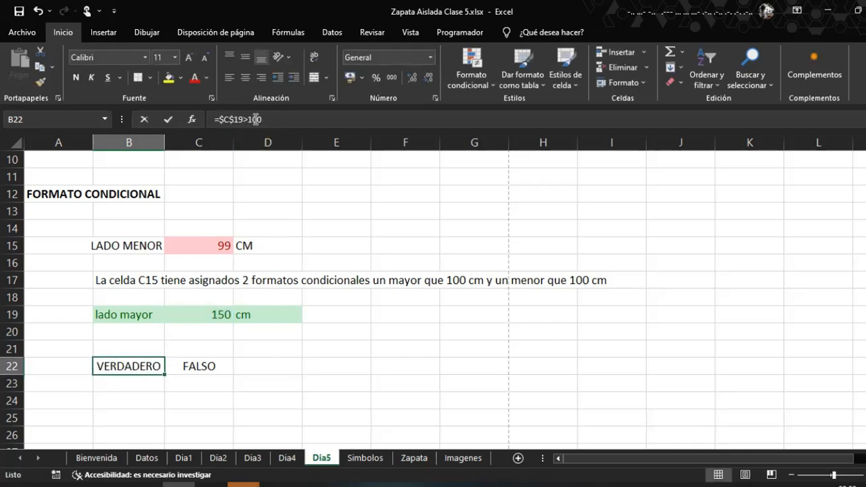
pyautogui.click(214, 119)
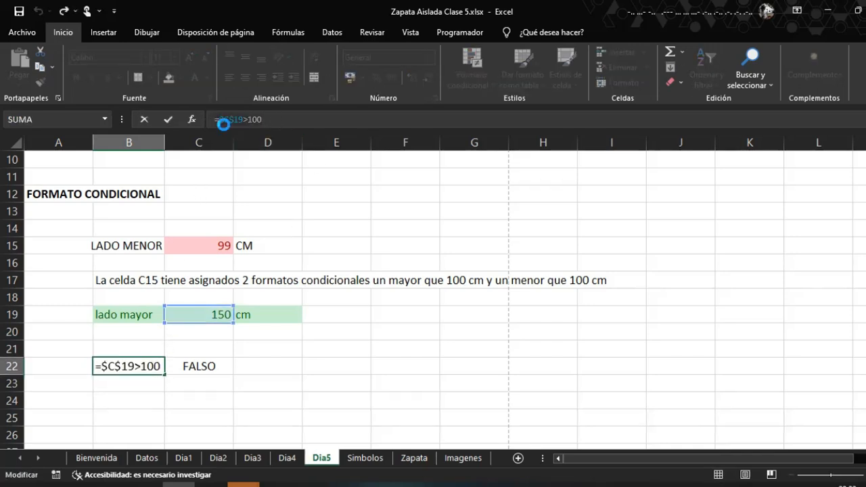
pyautogui.press('Escape')
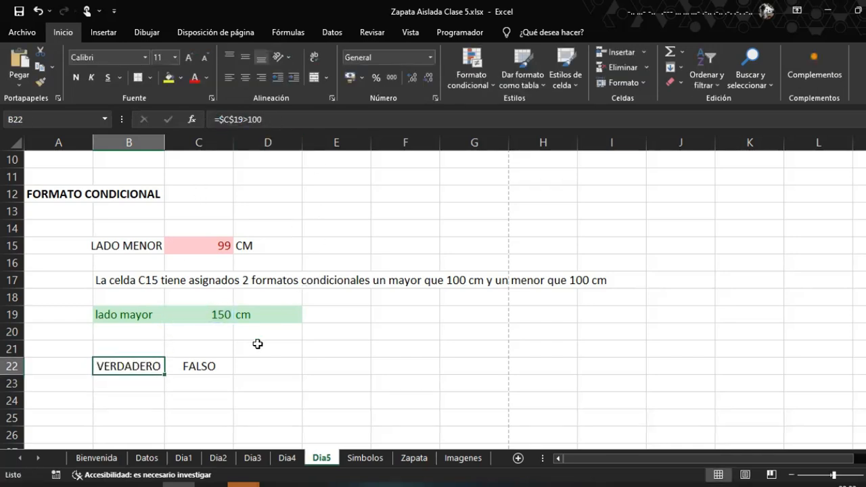
pyautogui.click(474, 77)
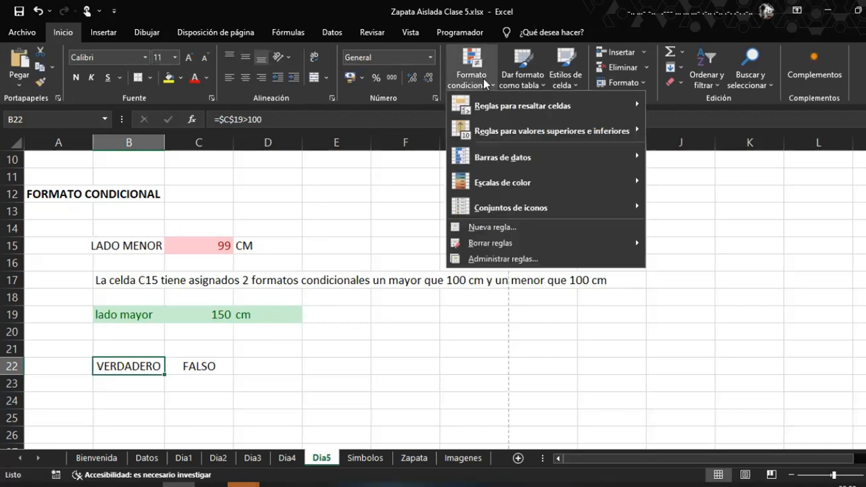
pyautogui.click(520, 227)
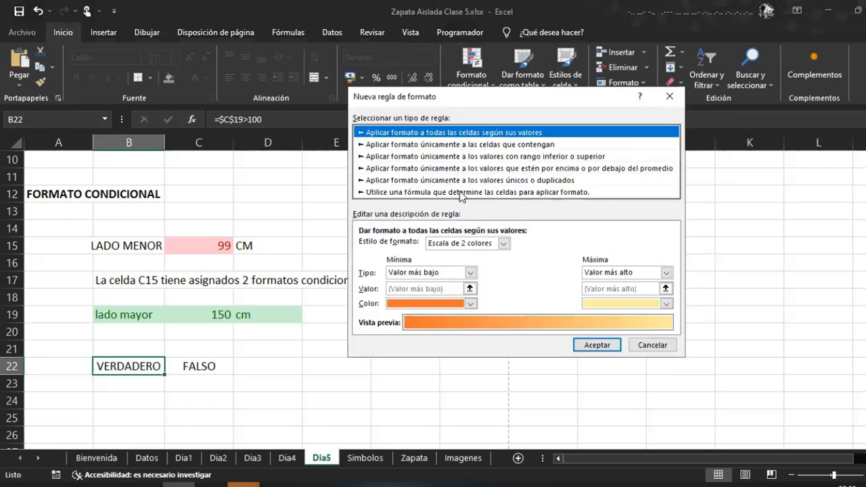
pyautogui.click(460, 193)
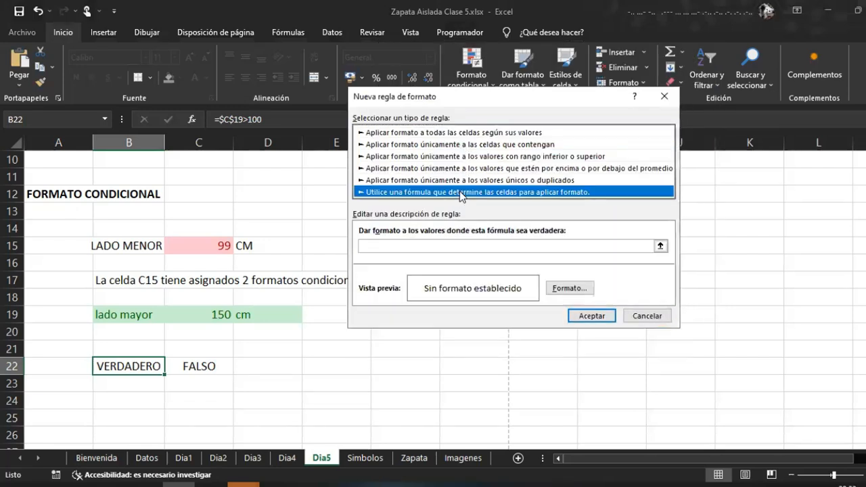
pyautogui.click(409, 247)
pyautogui.write('=$C$19>100')
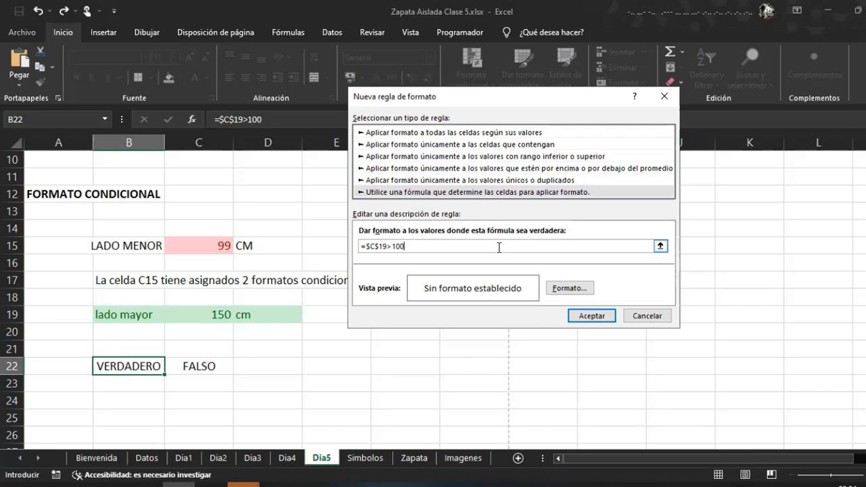
# Give the new rule a gold fill and black font colour, and apply it to B22
pyautogui.moveTo(492, 106); pyautogui.dragTo(408, 108)
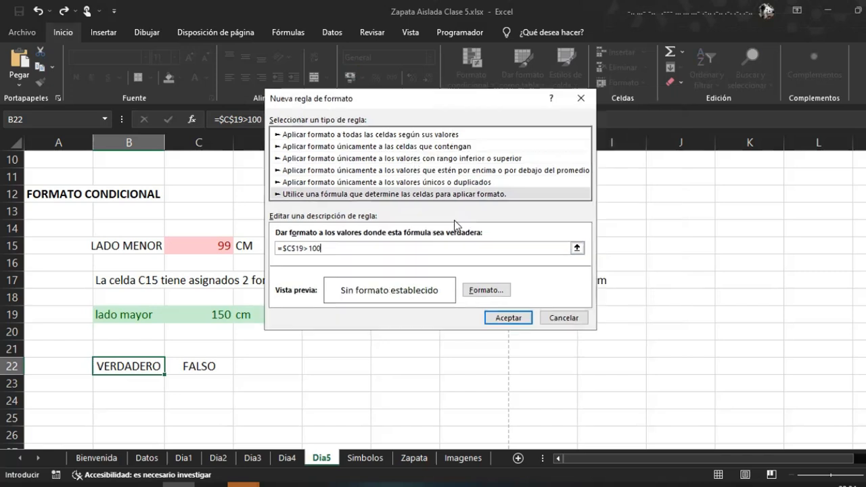
pyautogui.click(497, 295)
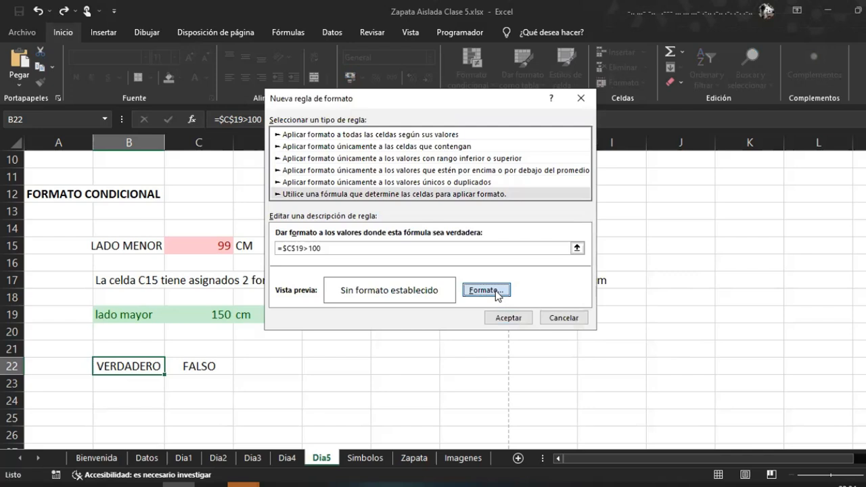
pyautogui.click(470, 34)
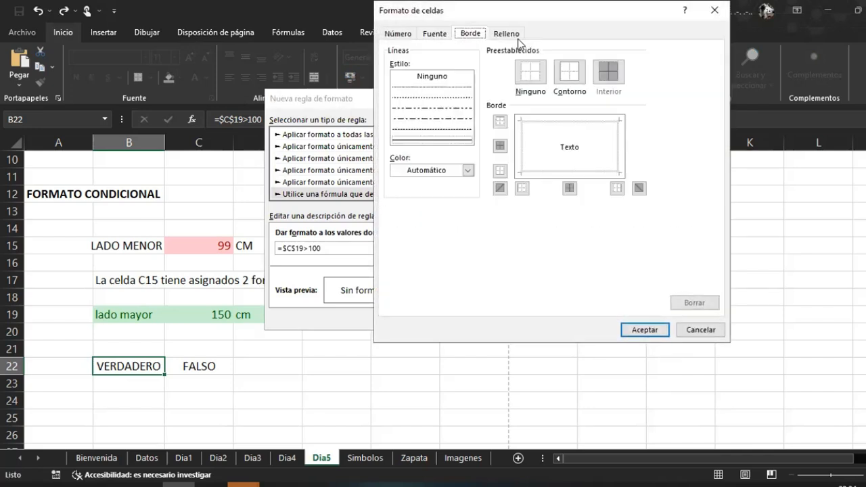
pyautogui.click(504, 35)
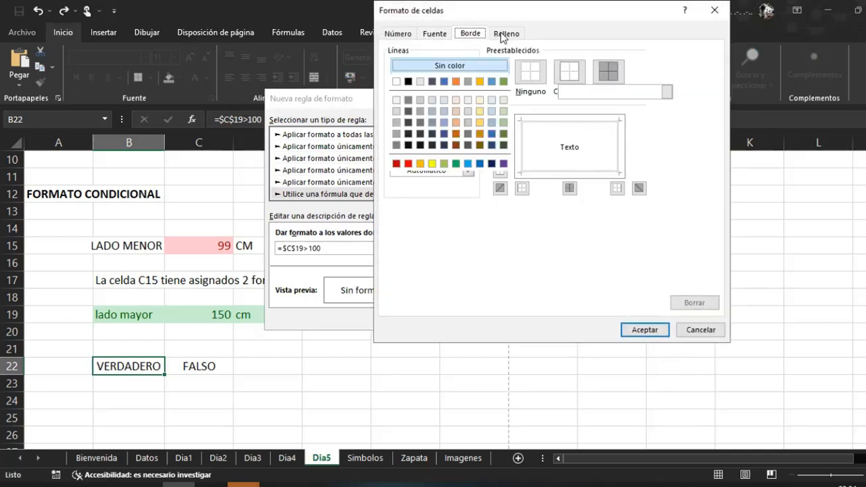
pyautogui.click(480, 82)
pyautogui.click(435, 34)
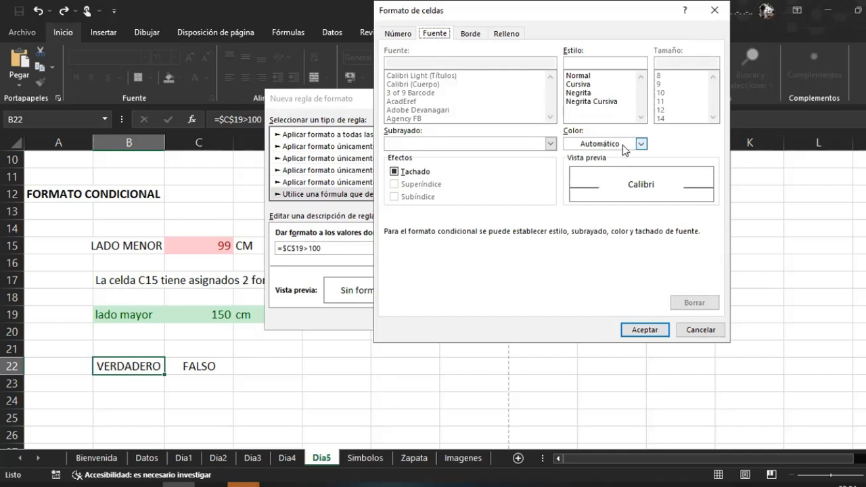
pyautogui.click(641, 144)
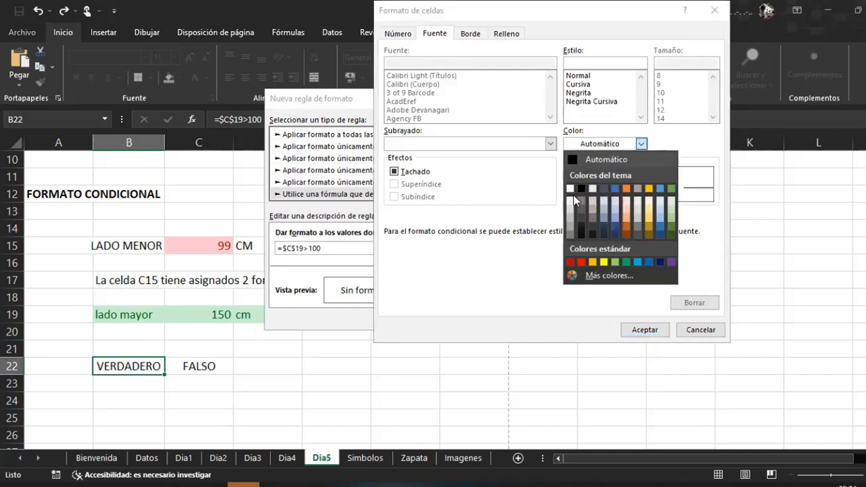
pyautogui.click(585, 194)
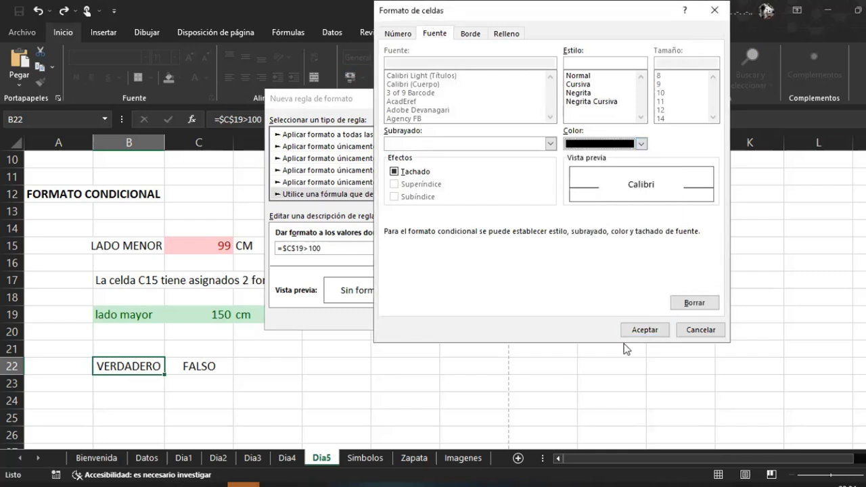
pyautogui.click(645, 329)
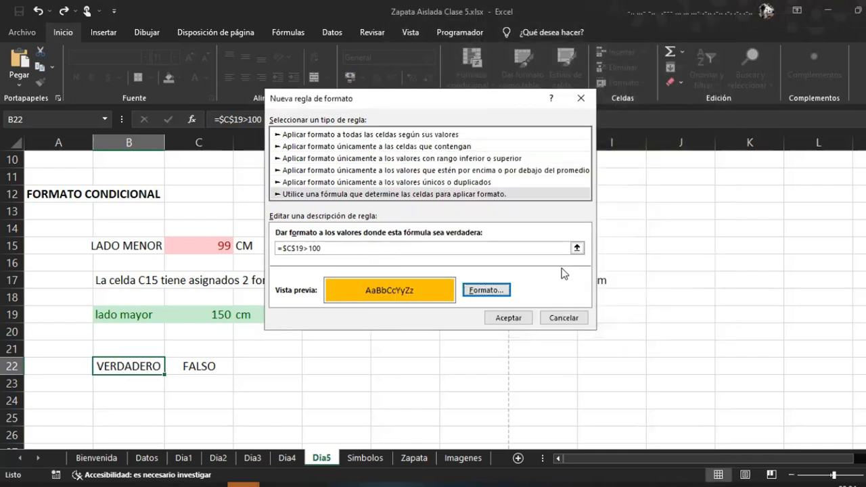
pyautogui.click(512, 318)
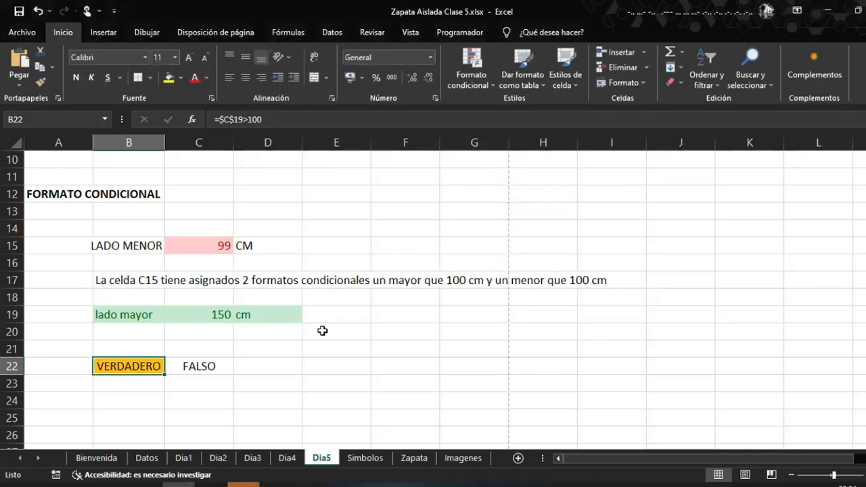
# In the rules manager, set the =$C$19>100 rule to apply to =$A$22:$H$22 and apply the change
pyautogui.click(477, 88)
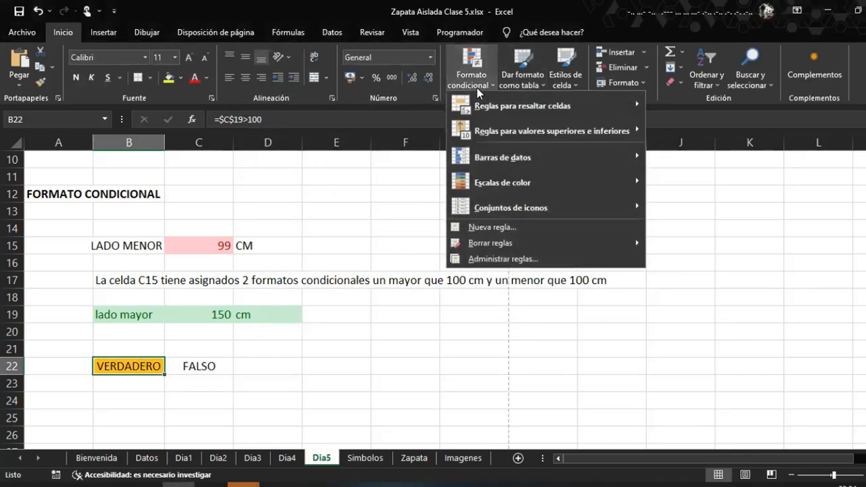
pyautogui.click(521, 258)
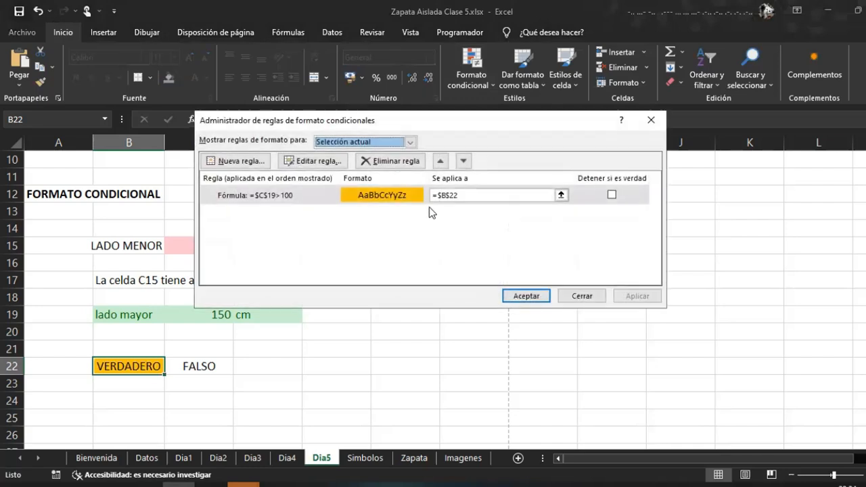
pyautogui.click(475, 196)
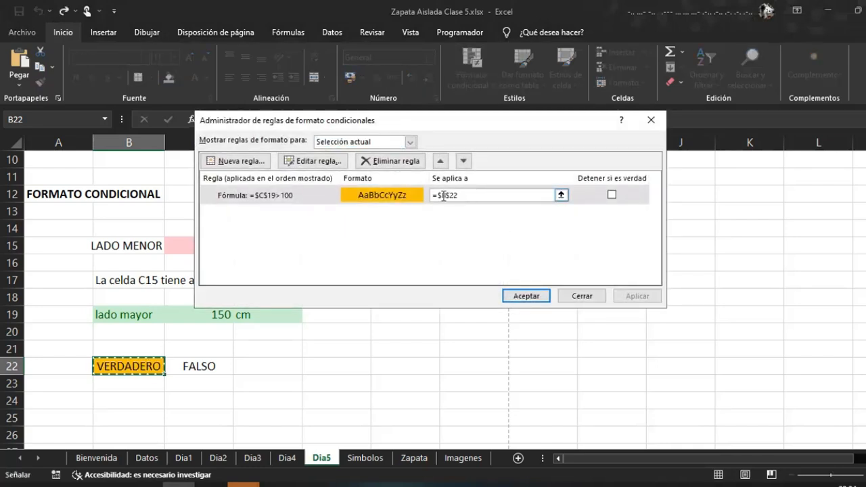
pyautogui.click(444, 195)
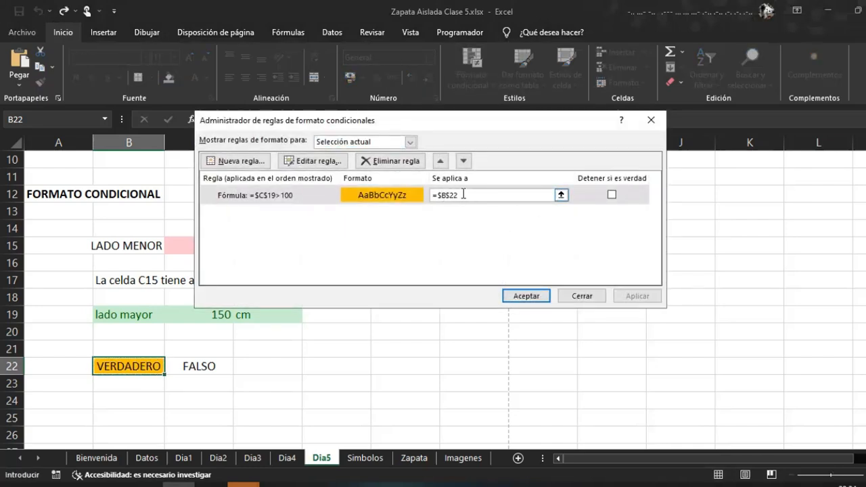
pyautogui.press('Delete')
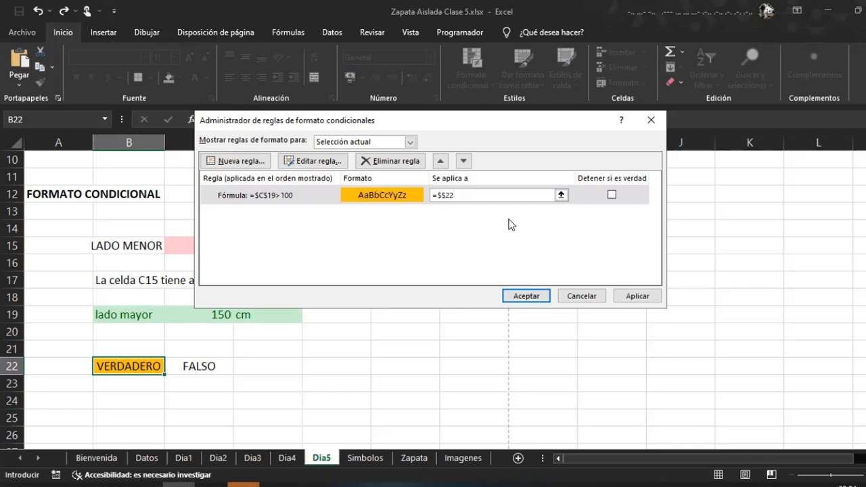
pyautogui.click(501, 196)
pyautogui.click(635, 297)
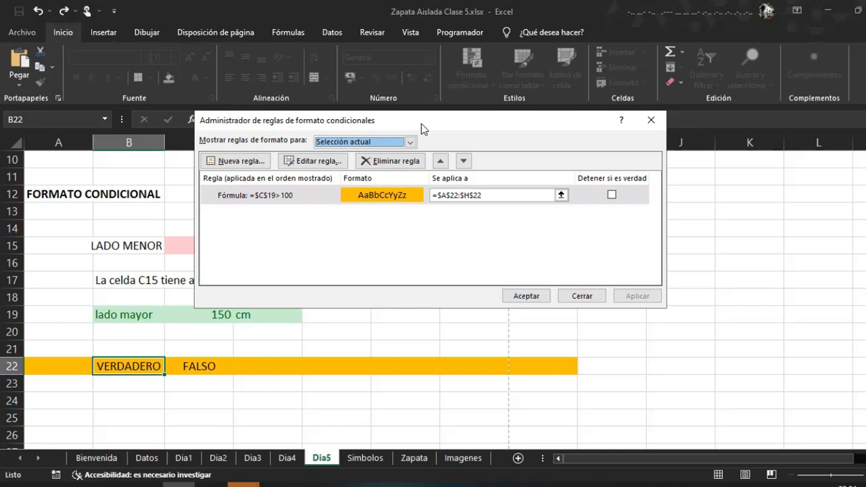
# Extend the gold rule's range to =$A$22:$J$22 and apply the change
pyautogui.moveTo(423, 128); pyautogui.dragTo(553, 74)
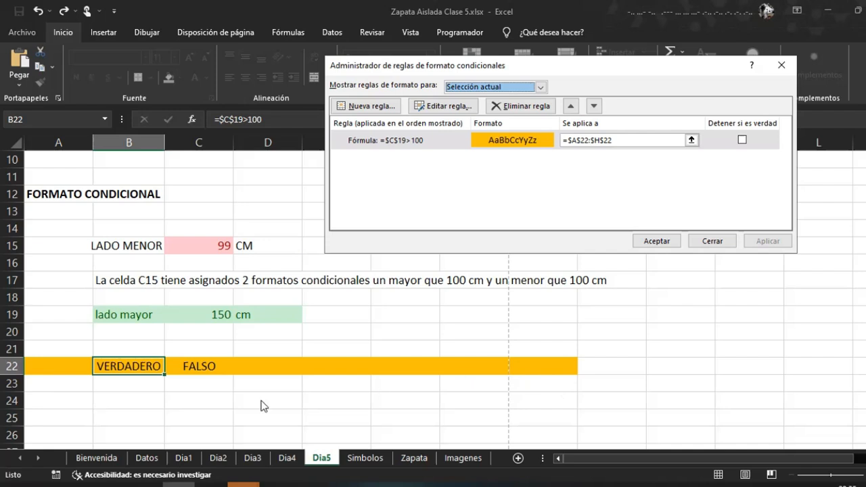
pyautogui.click(599, 141)
pyautogui.press('BackSpace')
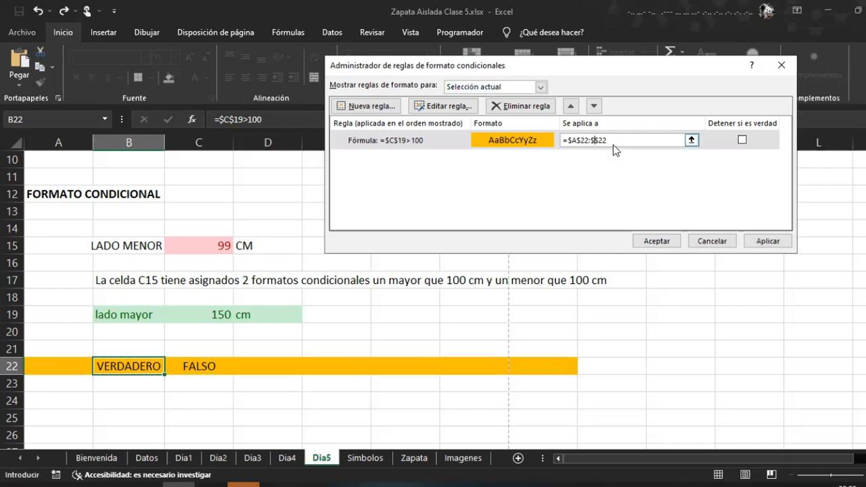
pyautogui.write('J')
pyautogui.click(768, 244)
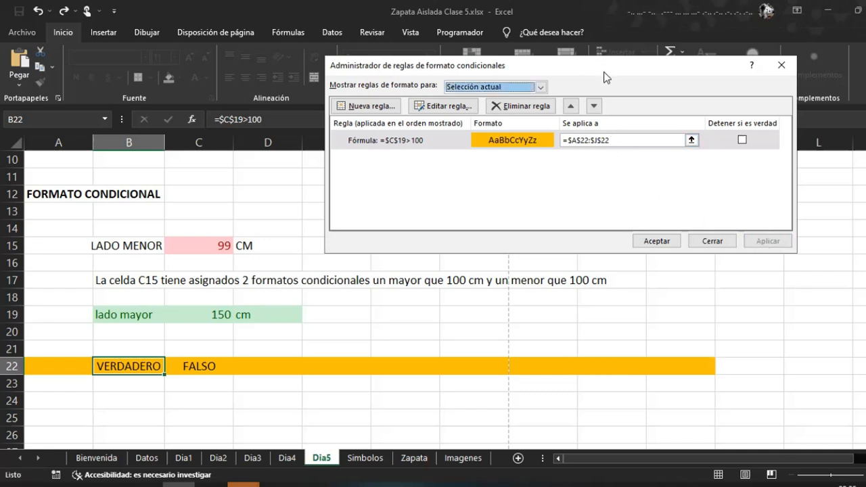
# Reduce the gold rule's range to =$A$22:$F$22, apply the change and close the rules manager
pyautogui.moveTo(603, 72); pyautogui.dragTo(596, 72)
pyautogui.click(586, 140)
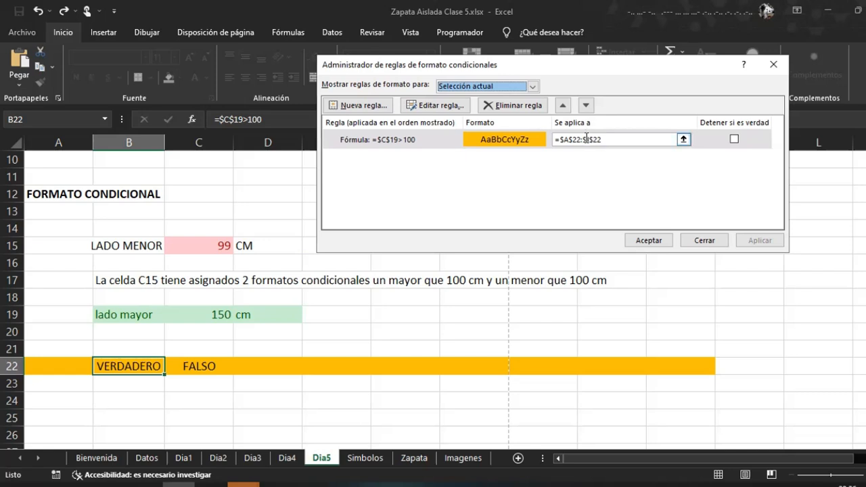
pyautogui.press('BackSpace')
pyautogui.write('F')
pyautogui.click(760, 240)
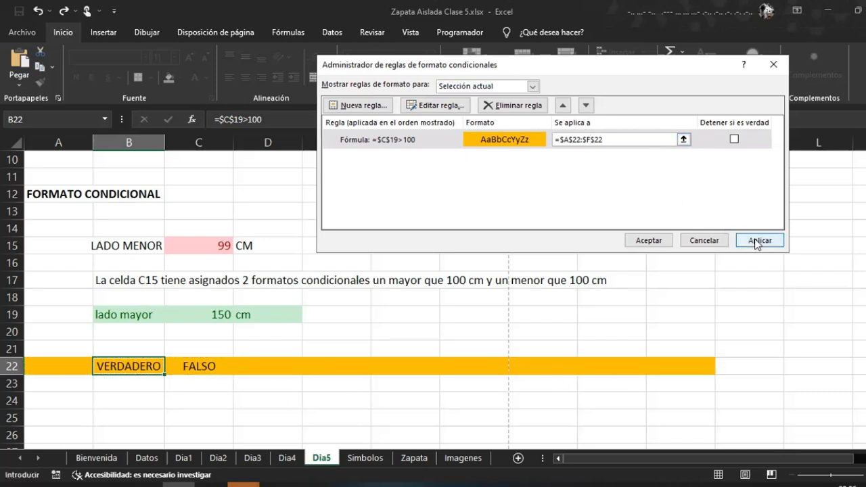
pyautogui.click(648, 241)
pyautogui.click(224, 351)
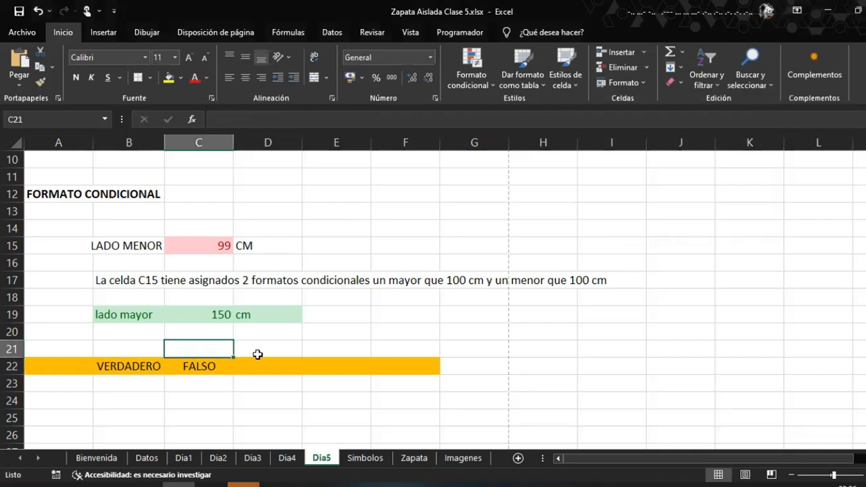
pyautogui.click(257, 354)
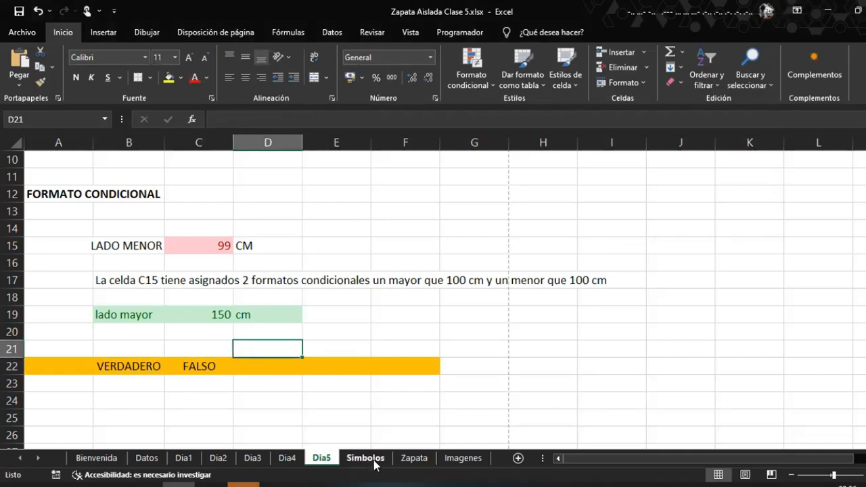
# On the Zapata sheet, inspect the formula in T19 and select row 19 from column A to AD as an example range
pyautogui.click(414, 459)
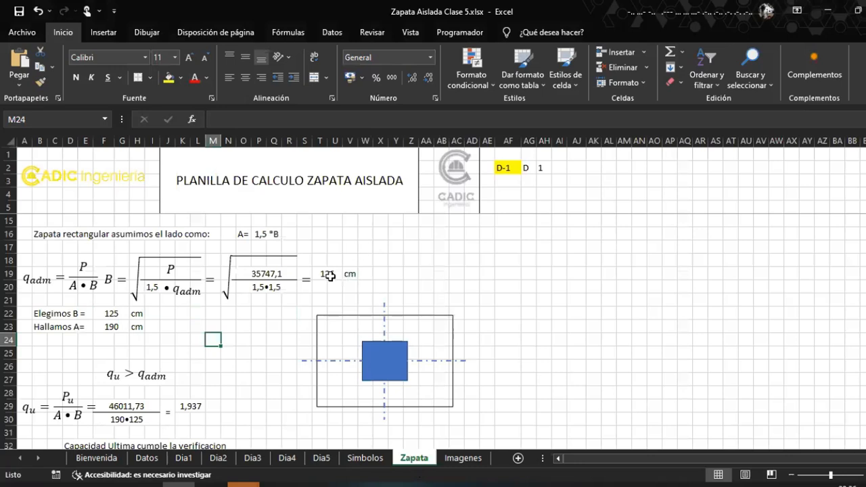
pyautogui.click(330, 276)
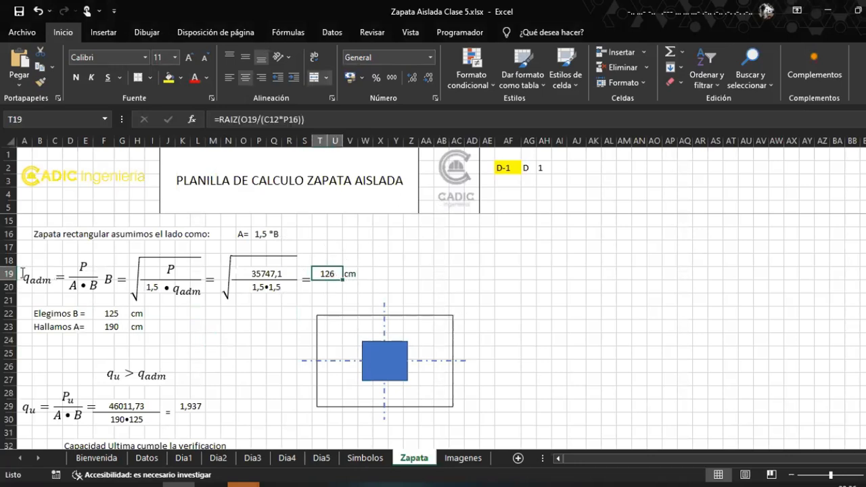
pyautogui.click(459, 272)
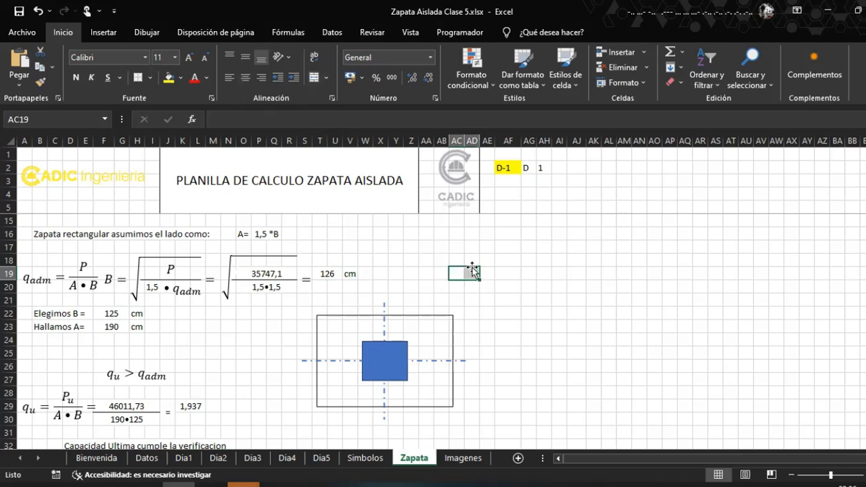
pyautogui.click(473, 271)
pyautogui.hotkey('ctrl', 'shift', 'Left')
pyautogui.hotkey('ctrl', 'shift', 'Left')
pyautogui.hotkey('ctrl', 'shift', 'Left')
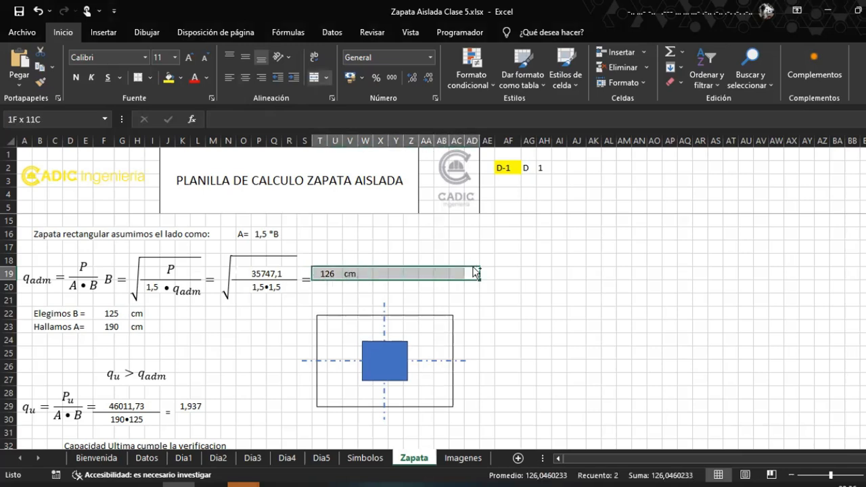
pyautogui.hotkey('ctrl', 'shift', 'Left')
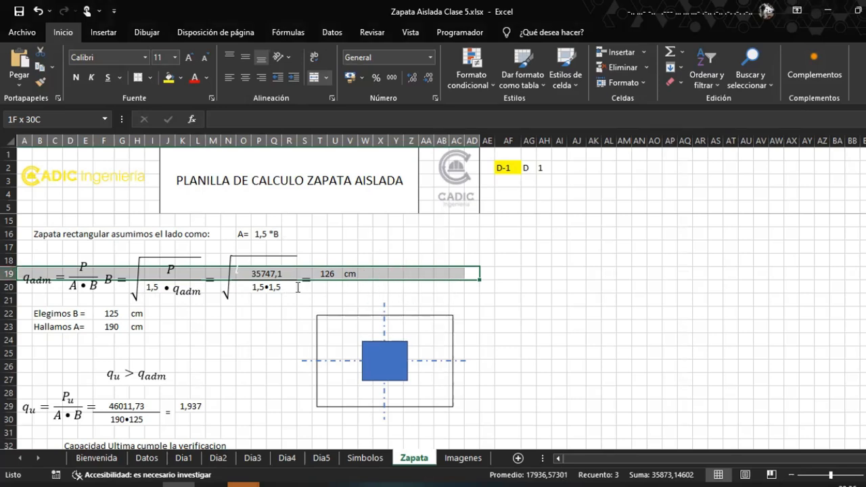
pyautogui.click(438, 292)
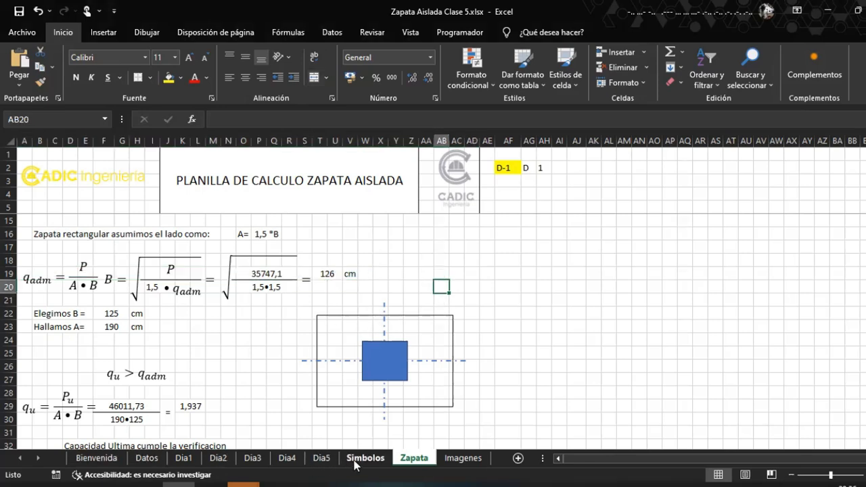
# On the Dia5 sheet, examine the comparison formulas in B22 and C22 and the value in C19 they refer to
pyautogui.click(321, 458)
pyautogui.click(131, 354)
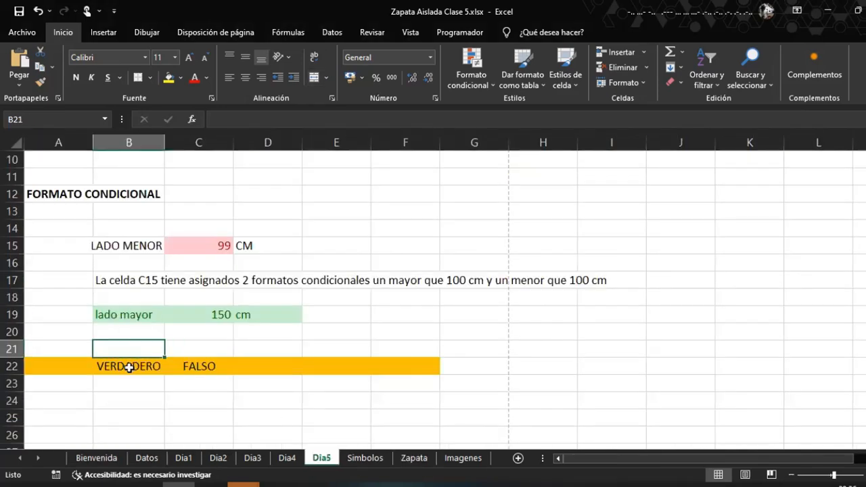
pyautogui.click(129, 368)
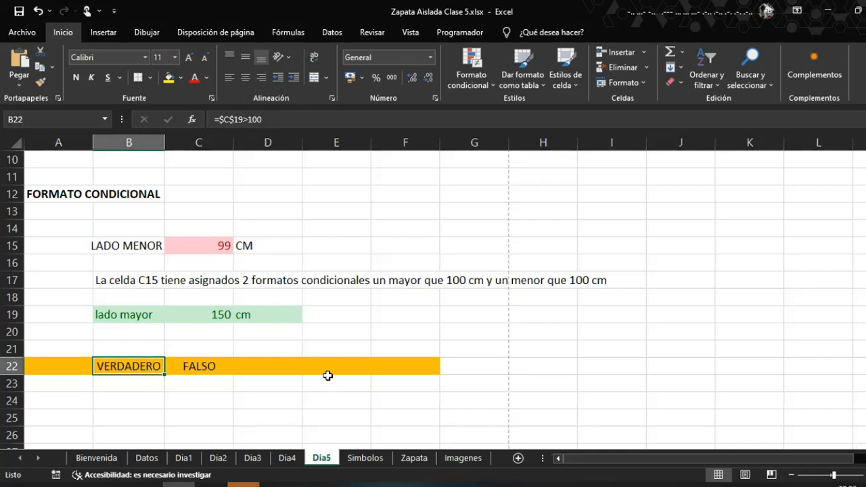
pyautogui.press('Return')
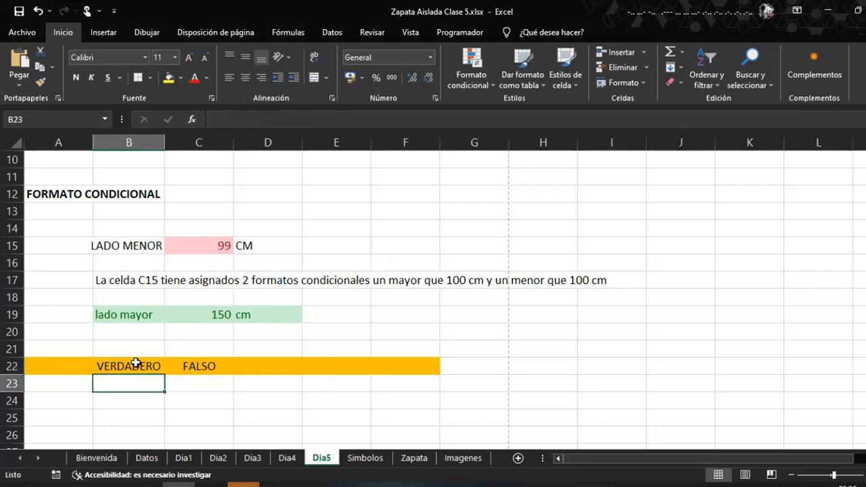
pyautogui.click(134, 363)
pyautogui.click(204, 367)
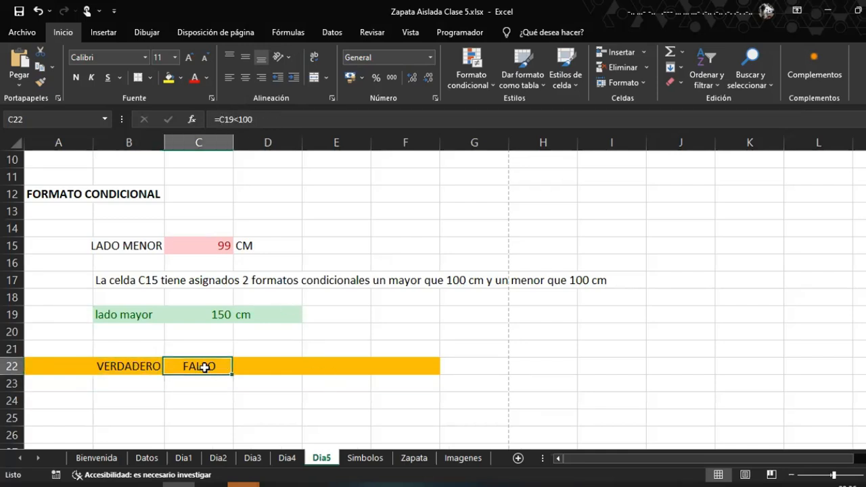
pyautogui.click(131, 368)
pyautogui.click(193, 367)
pyautogui.click(211, 313)
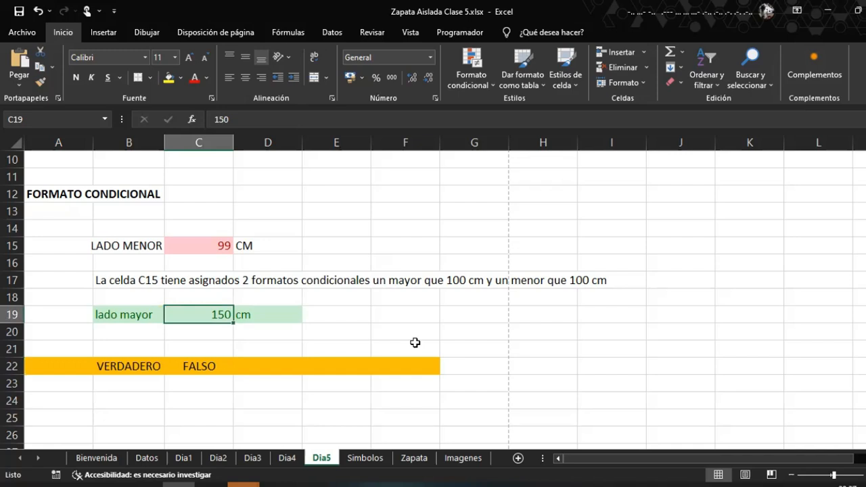
pyautogui.click(153, 362)
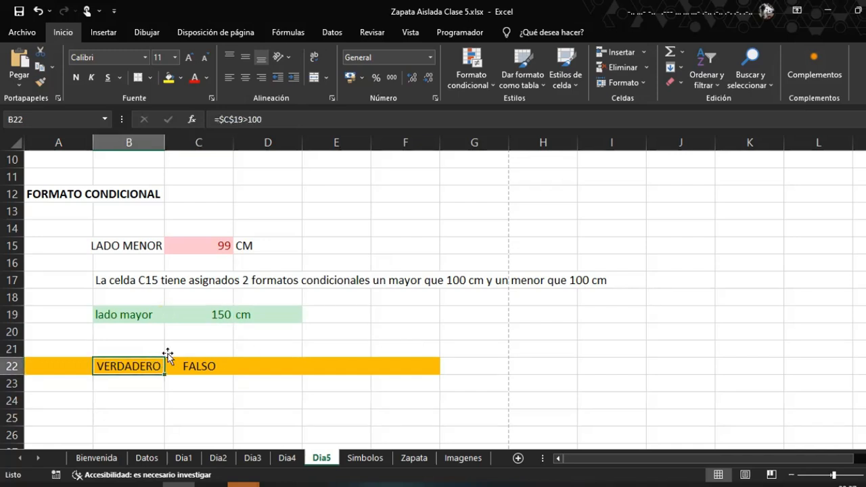
# Test the row 22 rule by setting the lado mayor value in C19 to 90 and to 100
pyautogui.click(214, 318)
pyautogui.write('90')
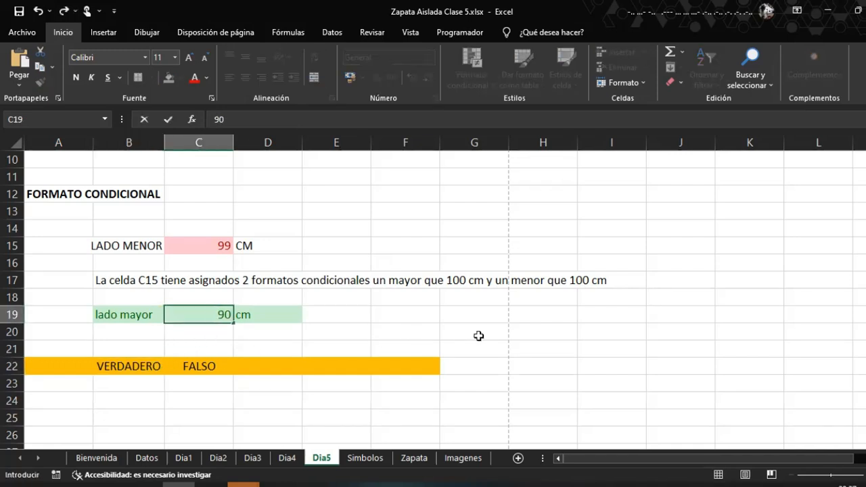
pyautogui.press('Return')
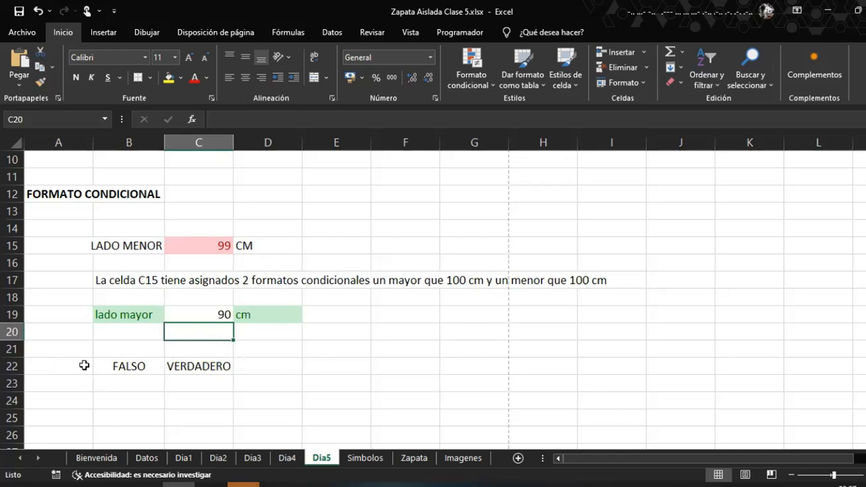
pyautogui.click(224, 311)
pyautogui.write('100')
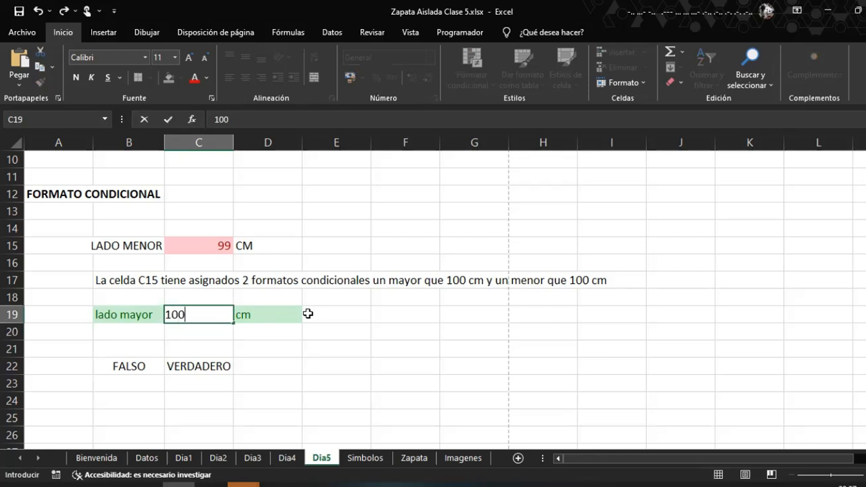
pyautogui.press('Return')
# Set the lado mayor value in C19 to 101
pyautogui.press('Up')
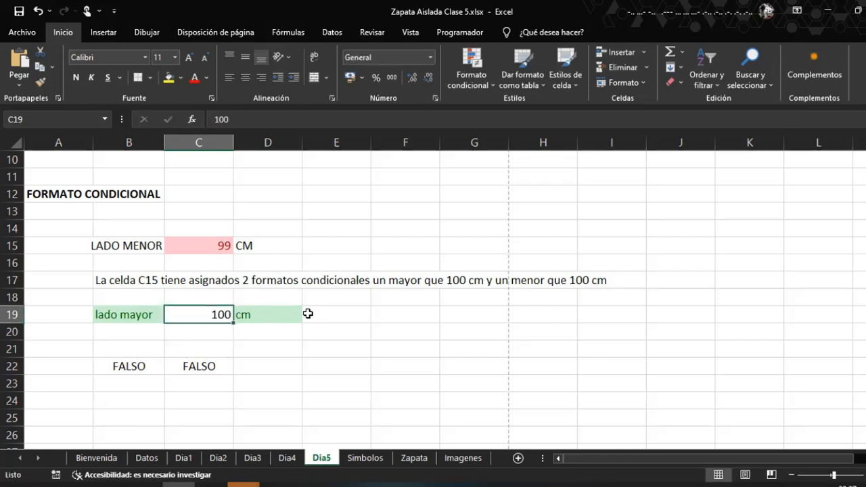
pyautogui.write('101')
pyautogui.press('Return')
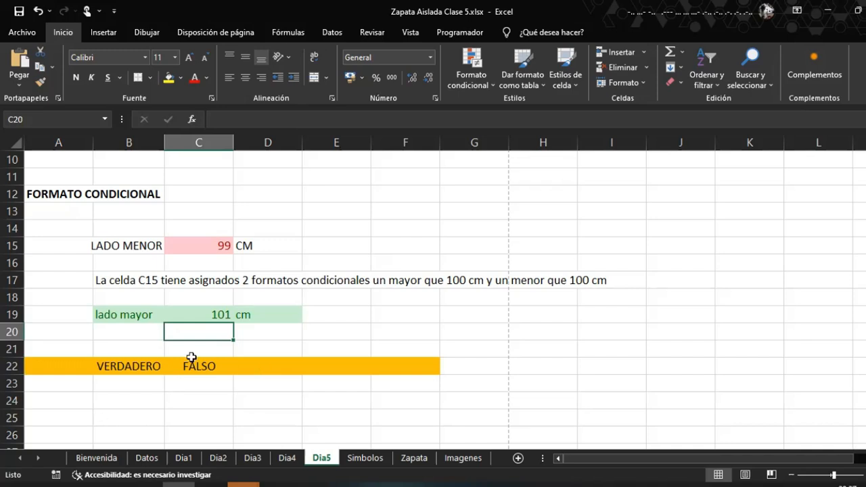
# Examine the cells of row 22 from A to F that the gold rule covers, and the formula in B22
pyautogui.click(264, 375)
pyautogui.click(346, 375)
pyautogui.click(392, 368)
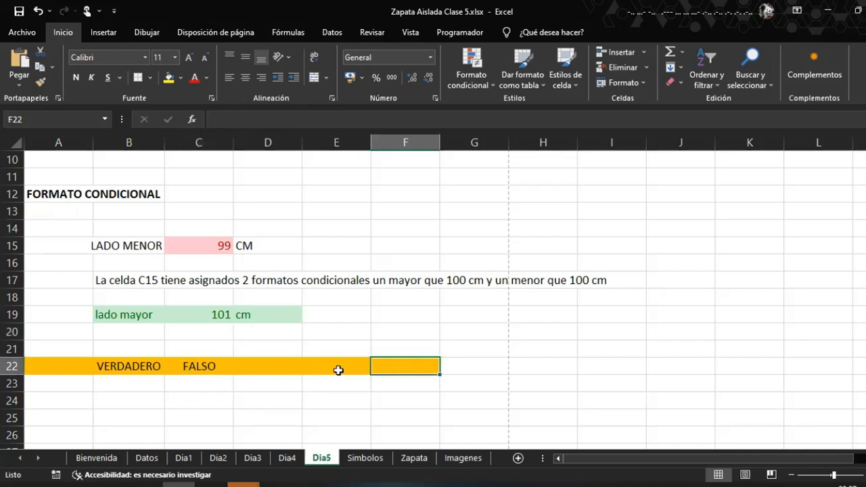
pyautogui.click(77, 367)
pyautogui.click(420, 365)
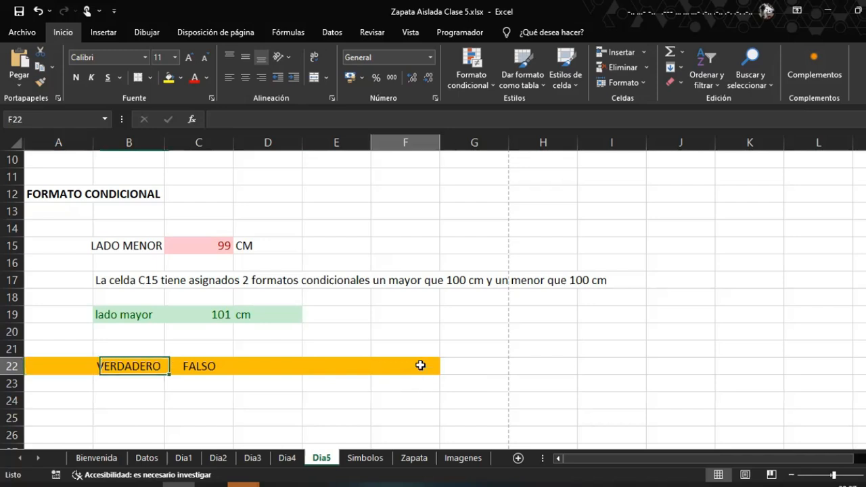
pyautogui.press('Left')
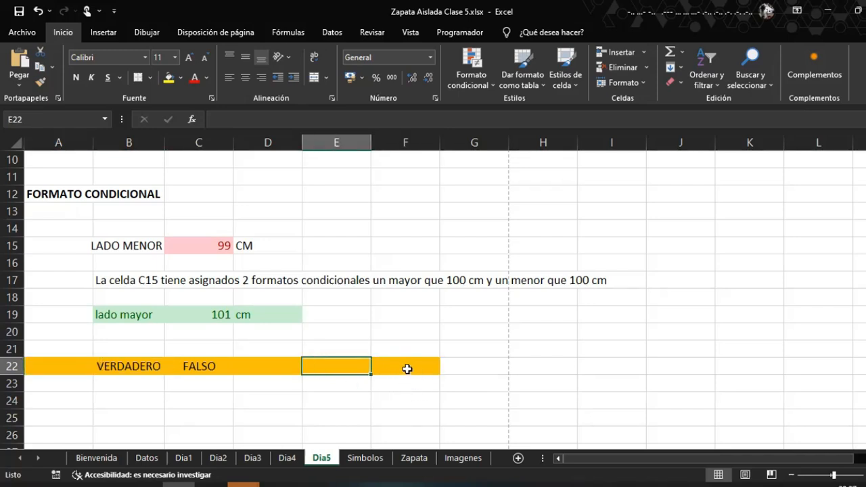
pyautogui.click(406, 367)
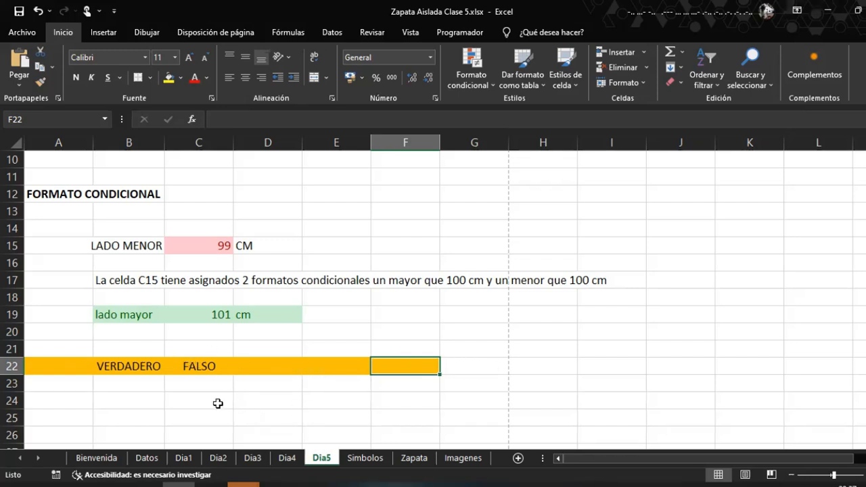
pyautogui.click(116, 369)
pyautogui.scroll(-1, 149, 389)
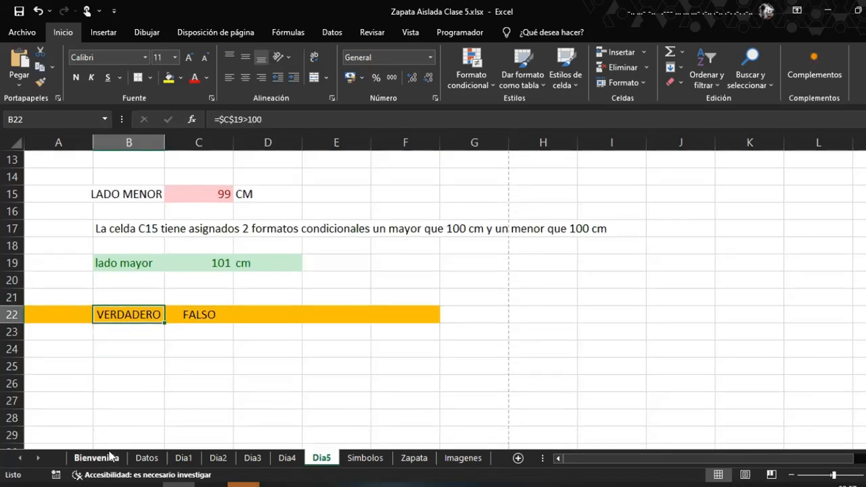
# Check the Día 5 topic list on the Bienvenida sheet and return to the empty rows below row 22 on Dia5
pyautogui.click(107, 458)
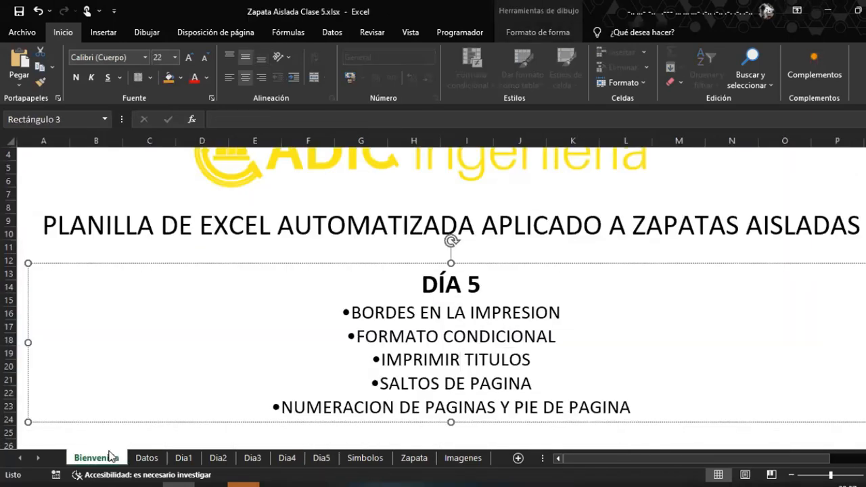
pyautogui.click(322, 458)
pyautogui.click(119, 350)
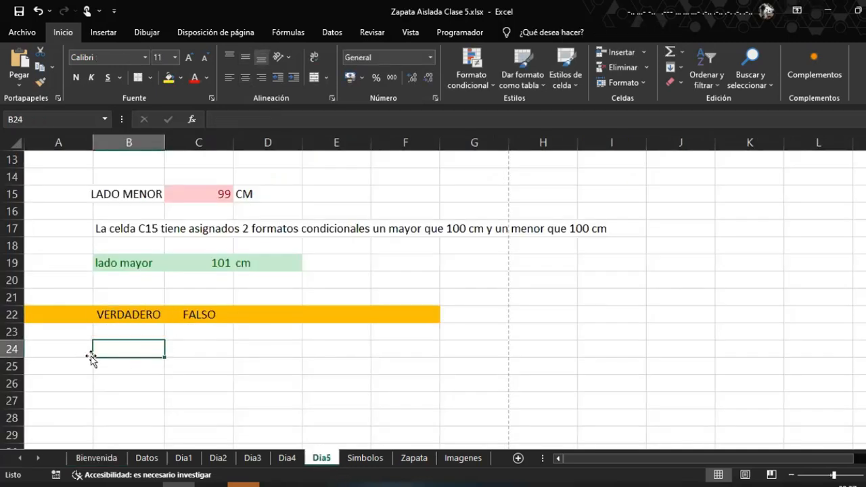
pyautogui.click(74, 364)
pyautogui.click(74, 354)
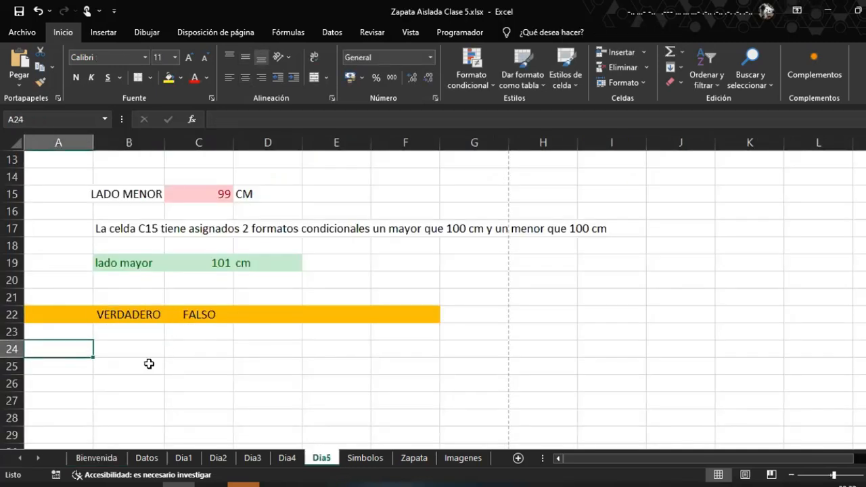
pyautogui.click(84, 369)
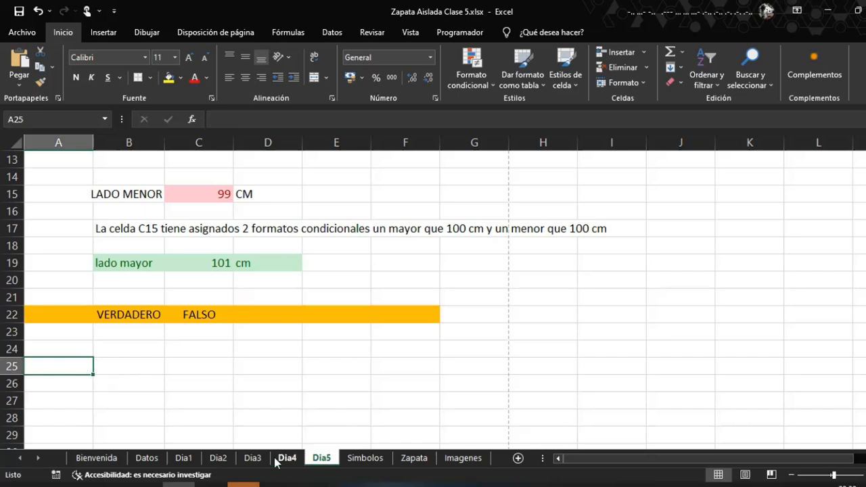
pyautogui.click(90, 347)
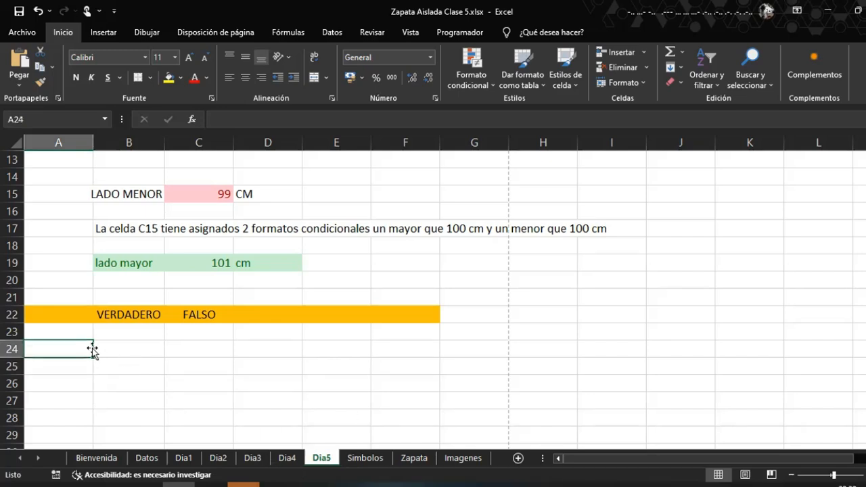
# Open the print preview of the Zapata sheet and set it to print the active sheets
pyautogui.click(209, 340)
pyautogui.scroll(-2, 243, 331)
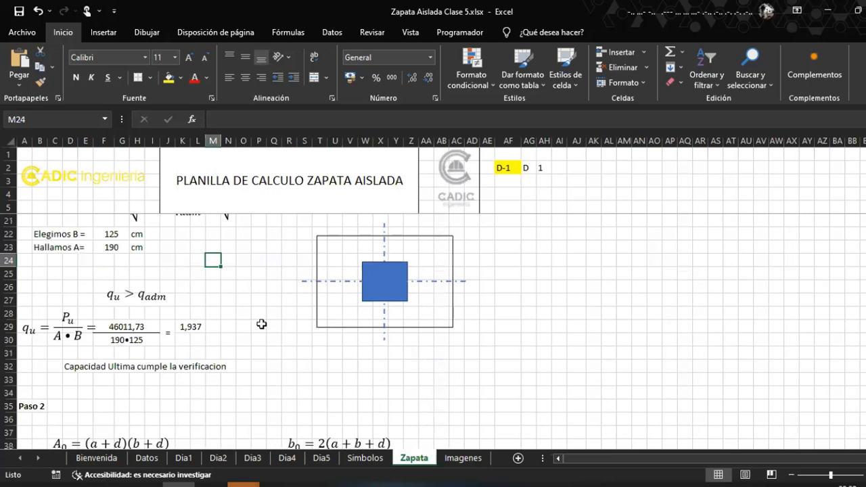
pyautogui.scroll(5, 261, 325)
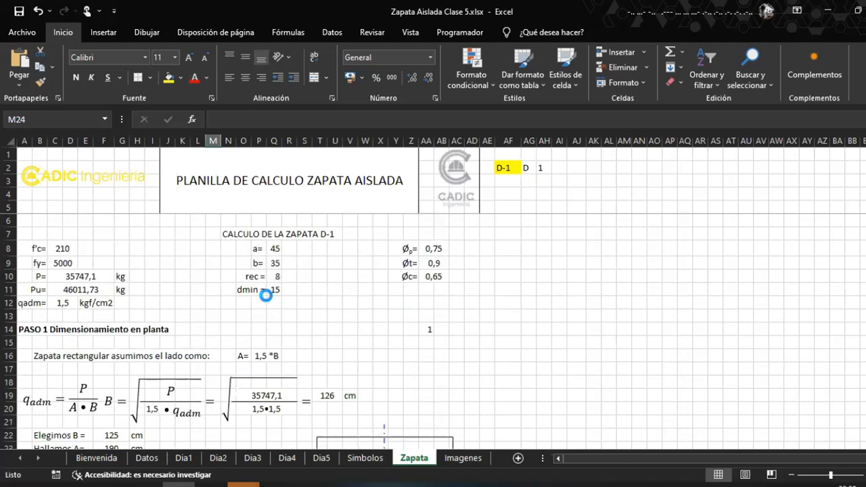
pyautogui.hotkey('ctrl', 'p')
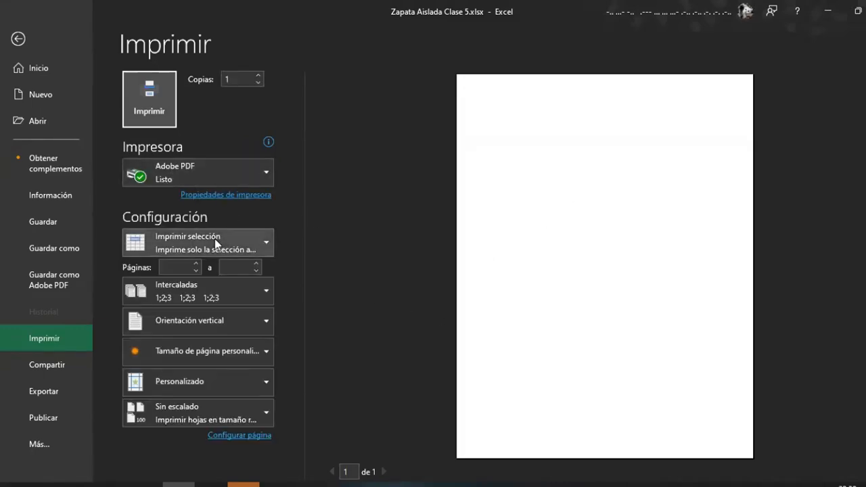
pyautogui.click(239, 241)
pyautogui.click(201, 274)
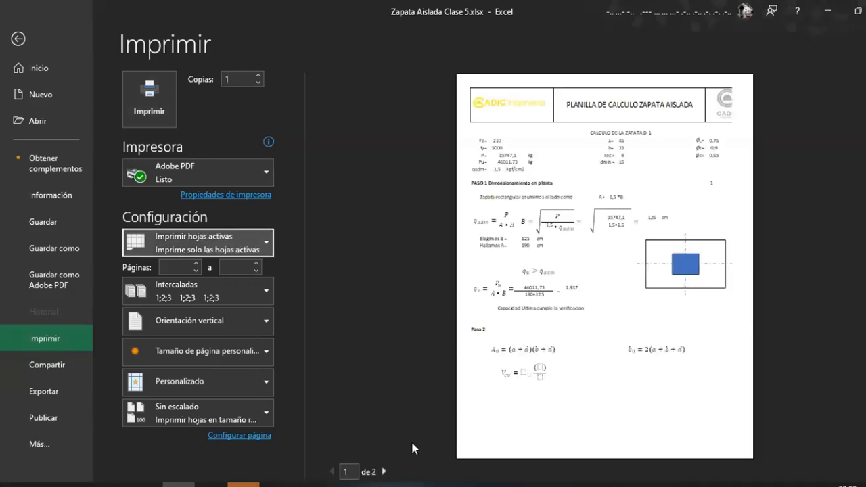
# Check both pages of the Zapata print preview, fit all columns on one page, and return to the sheet
pyautogui.click(384, 471)
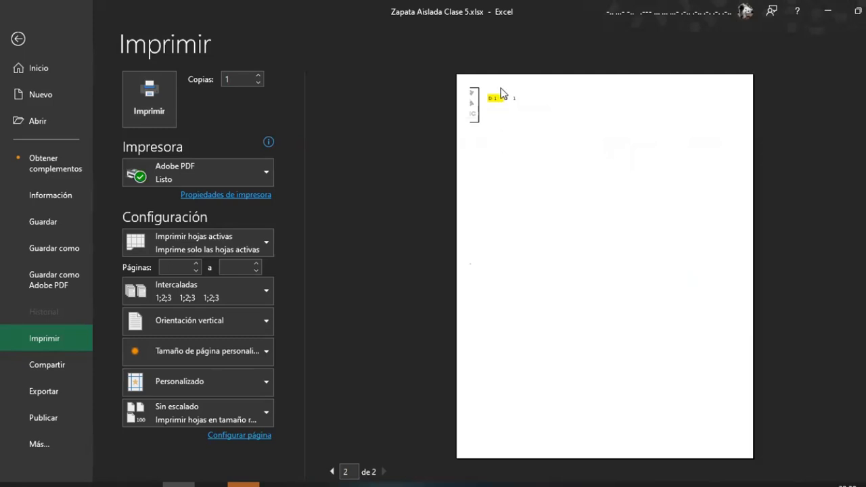
pyautogui.click(331, 472)
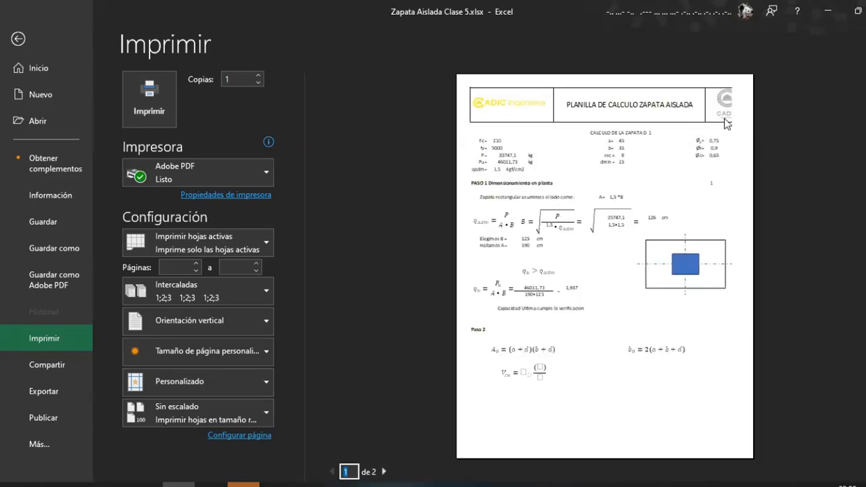
pyautogui.click(231, 413)
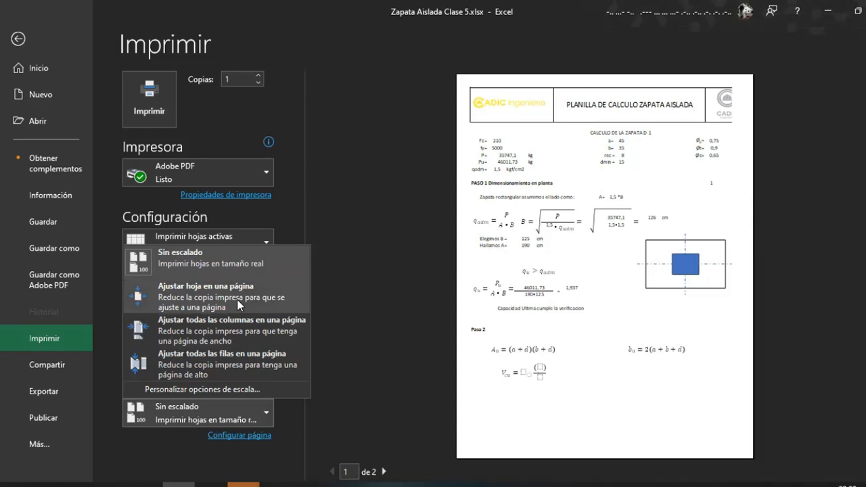
pyautogui.click(225, 331)
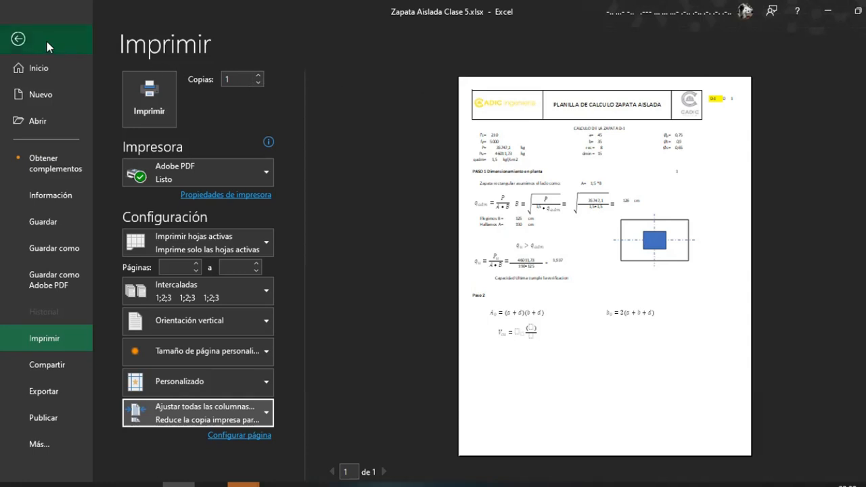
pyautogui.click(19, 38)
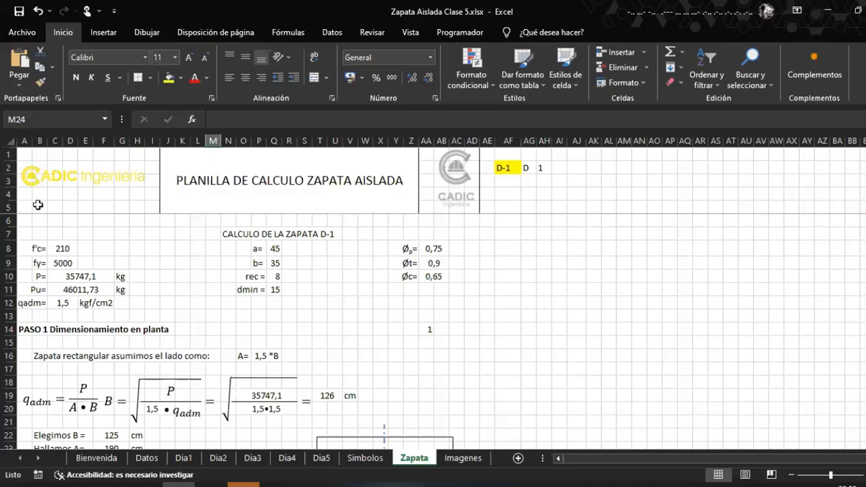
# Examine header rows 1 to 5 and the empty rows below the Paso 2 formulas on the Zapata sheet
pyautogui.moveTo(8, 154); pyautogui.dragTo(20, 201)
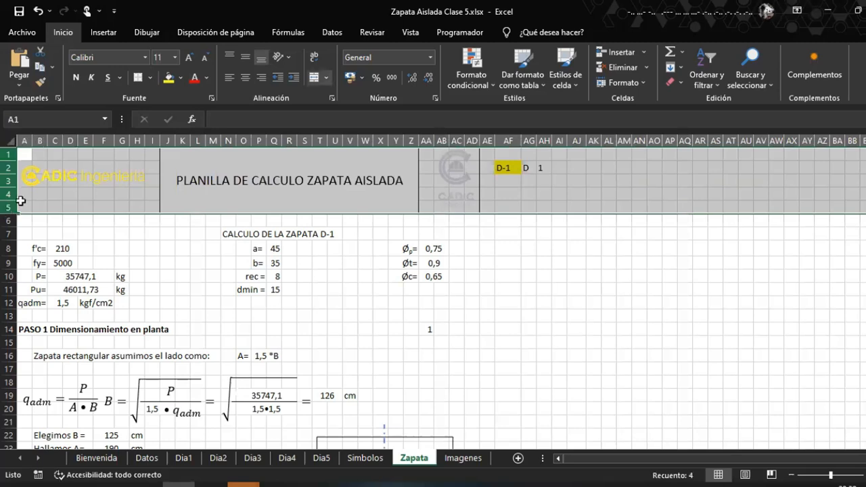
pyautogui.scroll(-13, 128, 270)
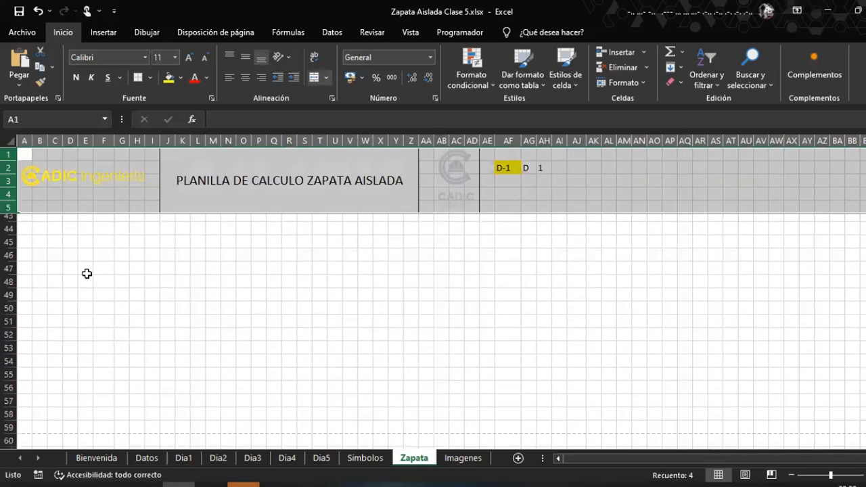
pyautogui.click(55, 271)
pyautogui.scroll(3, 97, 325)
pyautogui.click(75, 340)
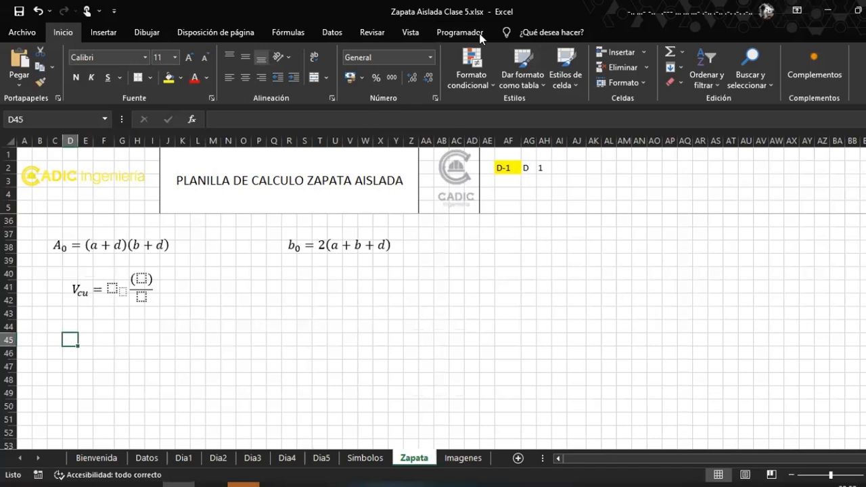
pyautogui.click(404, 33)
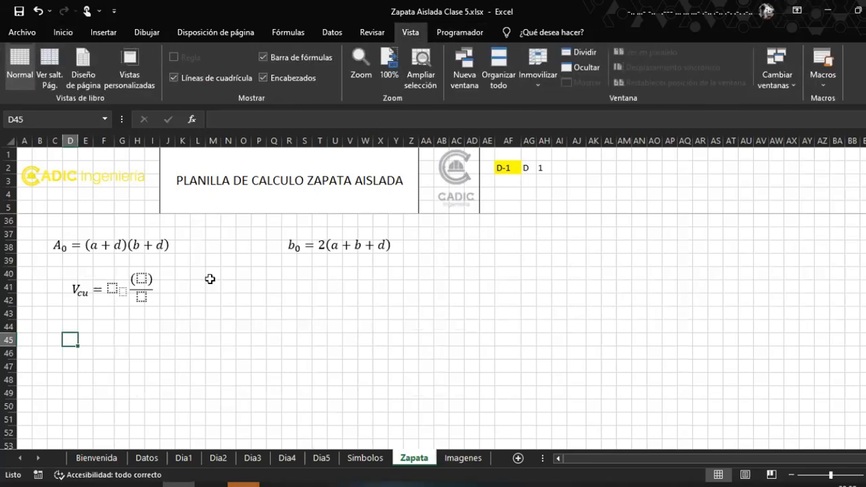
# Enter the text "Hoja 2" in cell E64, below the page break after row 59
pyautogui.scroll(-5, 209, 278)
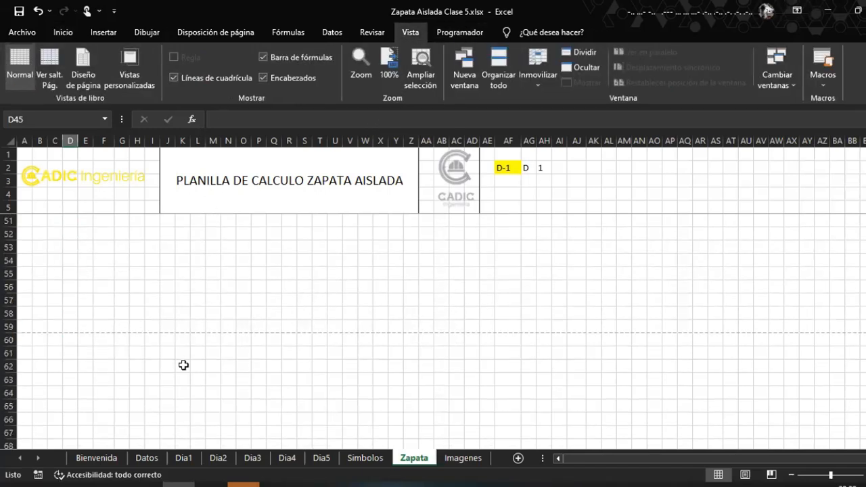
pyautogui.scroll(-2, 103, 376)
pyautogui.click(103, 376)
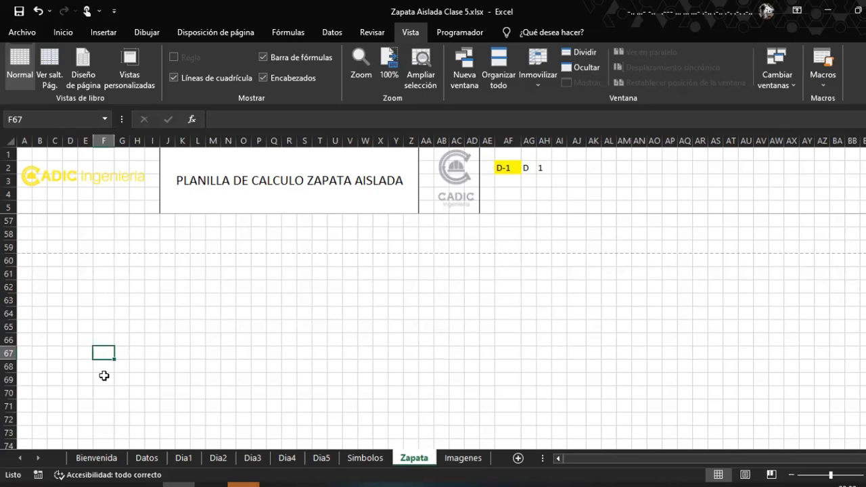
pyautogui.click(85, 324)
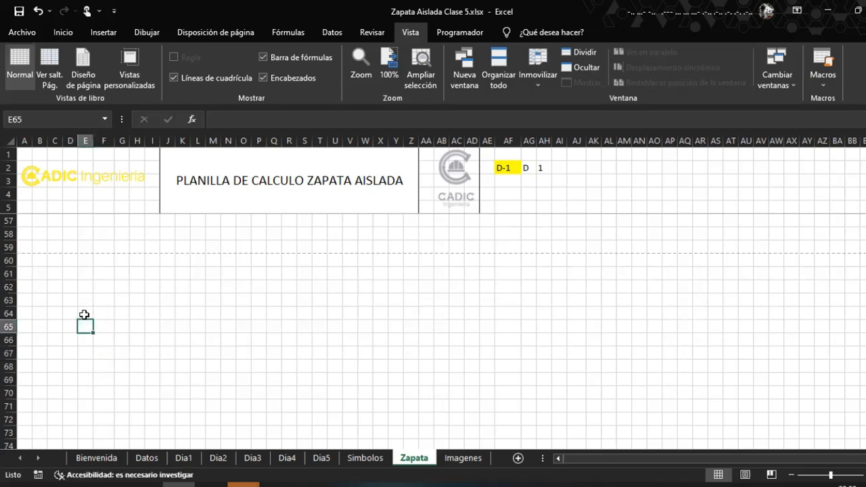
pyautogui.click(85, 313)
pyautogui.write('HOja 2')
pyautogui.press('Return')
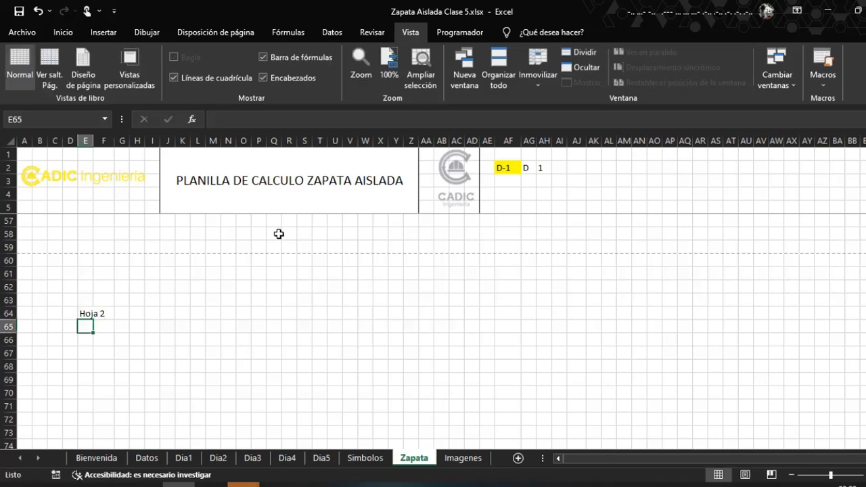
# Select header rows 1 to 5 of the Zapata sheet and open the print titles settings
pyautogui.click(304, 299)
pyautogui.scroll(6, 386, 385)
pyautogui.scroll(10, 556, 295)
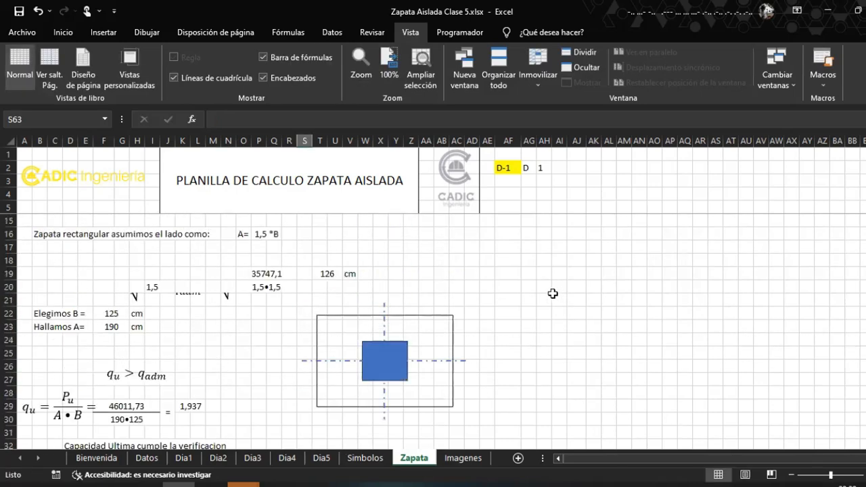
pyautogui.click(467, 245)
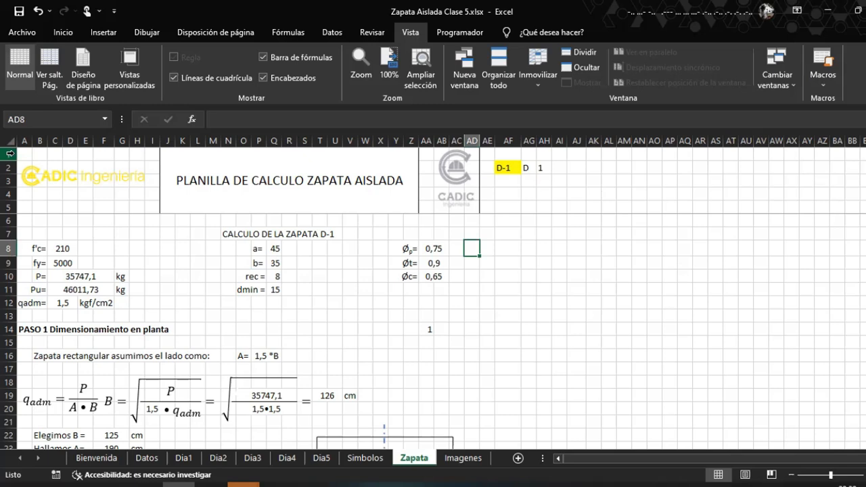
pyautogui.moveTo(10, 153); pyautogui.dragTo(11, 209)
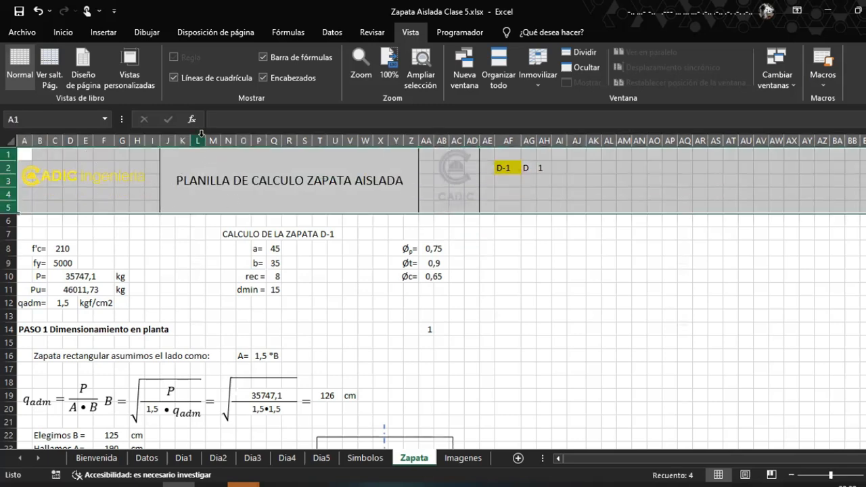
pyautogui.click(242, 25)
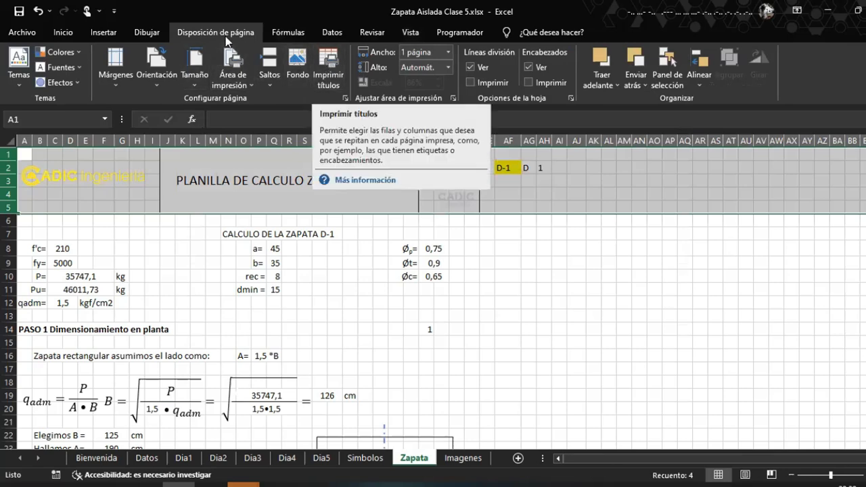
pyautogui.click(330, 74)
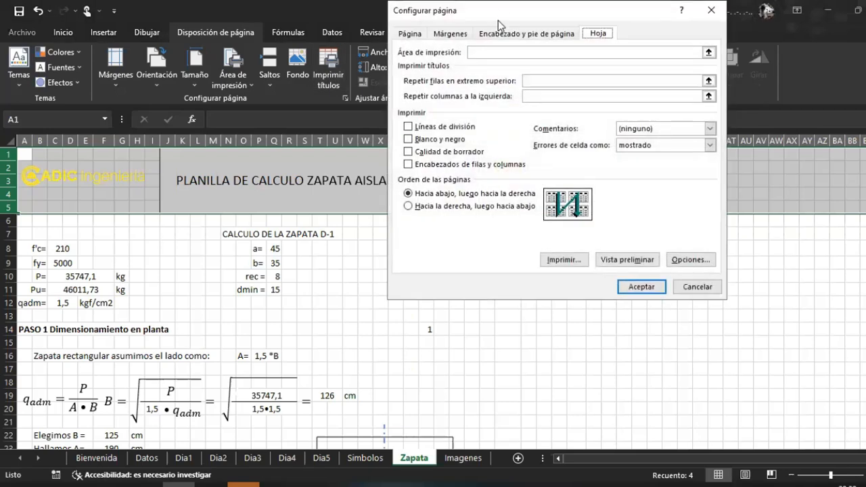
# Try the page order "Hacia la derecha, luego hacia abajo" and restore "Hacia abajo, luego hacia la derecha"
pyautogui.moveTo(498, 20); pyautogui.dragTo(316, 129)
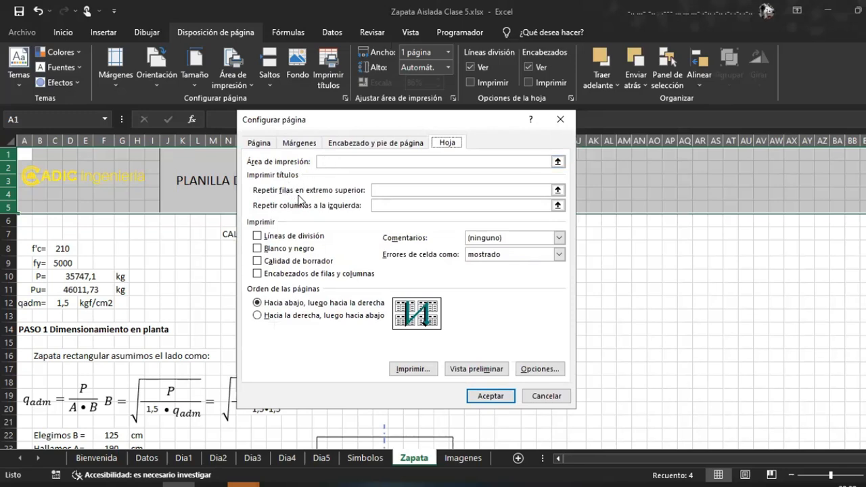
pyautogui.click(381, 204)
pyautogui.click(408, 205)
pyautogui.moveTo(371, 123); pyautogui.dragTo(376, 96)
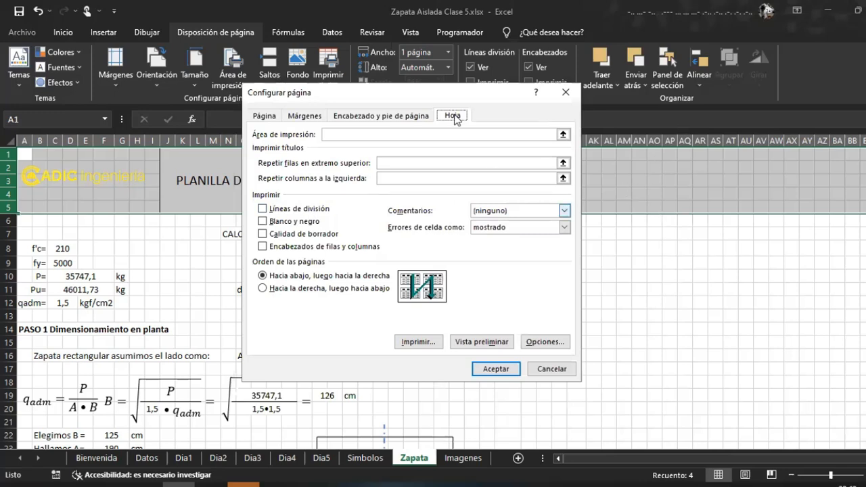
pyautogui.moveTo(426, 97); pyautogui.dragTo(285, 68)
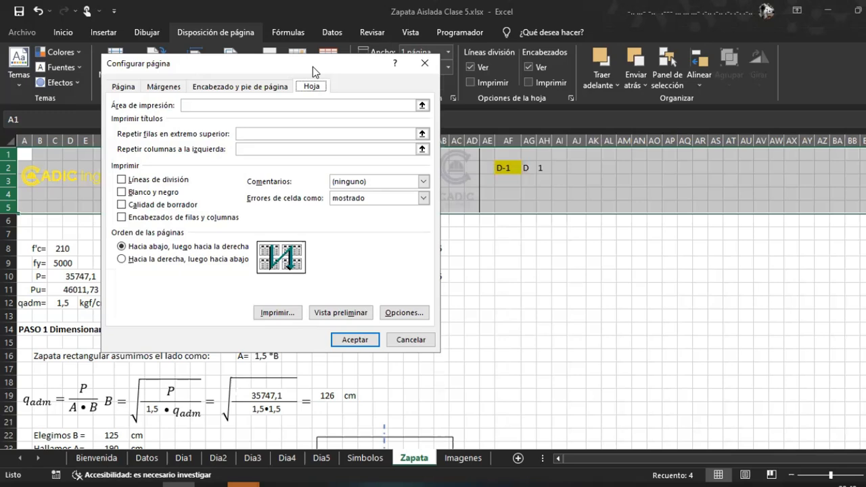
pyautogui.moveTo(313, 67); pyautogui.dragTo(448, 75)
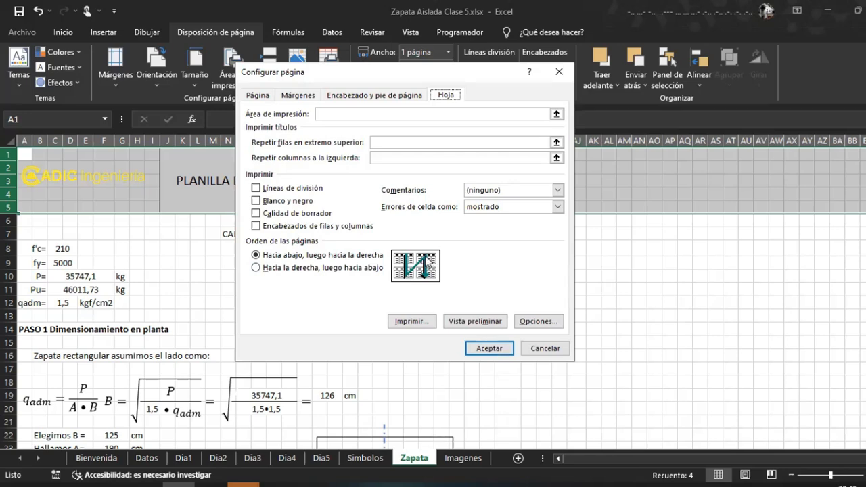
pyautogui.click(257, 268)
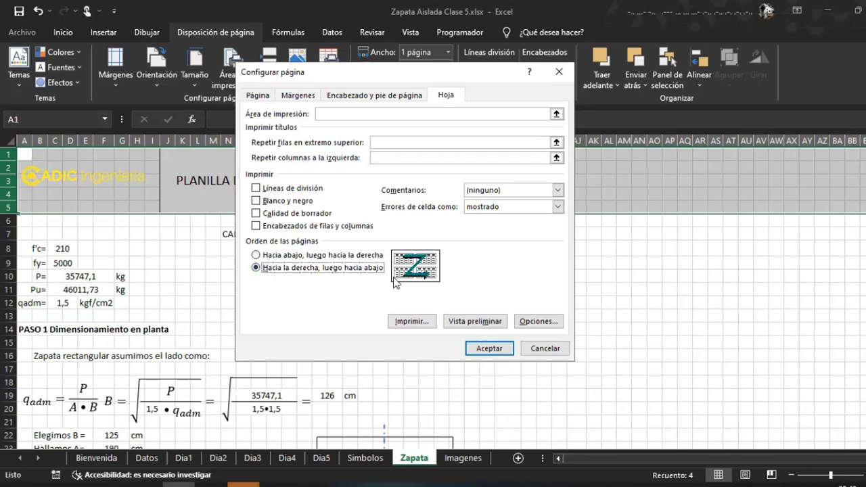
pyautogui.click(309, 260)
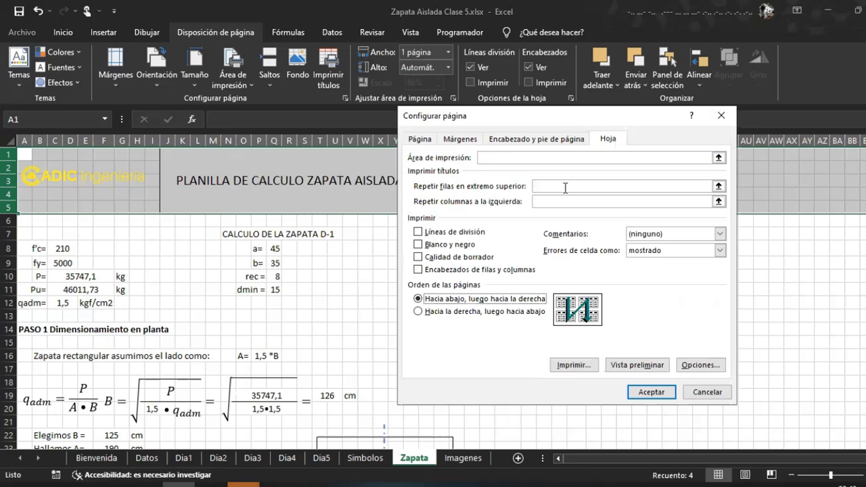
# Set rows $1:$5 to repeat at the top of every printed page and apply the page setup
pyautogui.click(720, 187)
pyautogui.moveTo(12, 153); pyautogui.dragTo(13, 207)
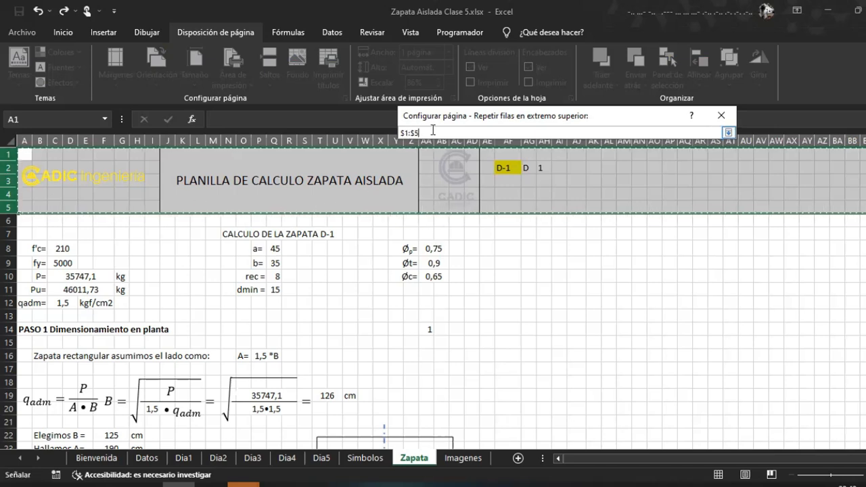
pyautogui.click(727, 132)
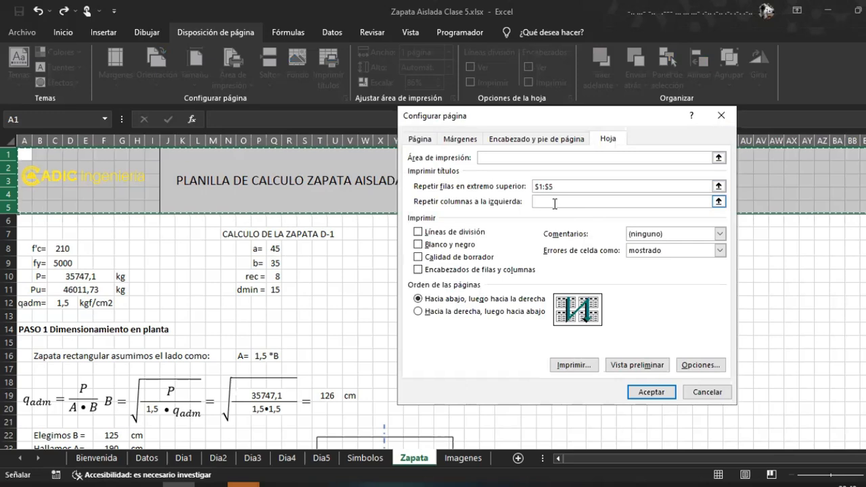
pyautogui.moveTo(567, 118); pyautogui.dragTo(527, 84)
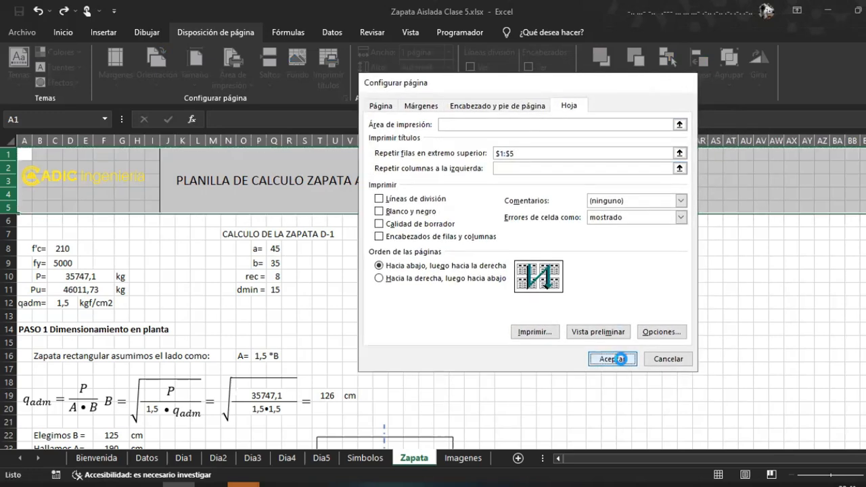
pyautogui.click(620, 360)
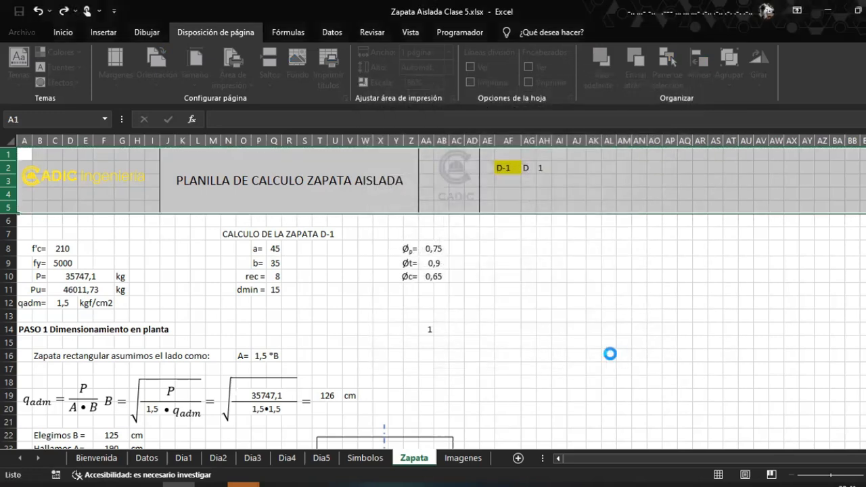
# Save the workbook and return to the calculation area below the Zapata header
pyautogui.click(484, 290)
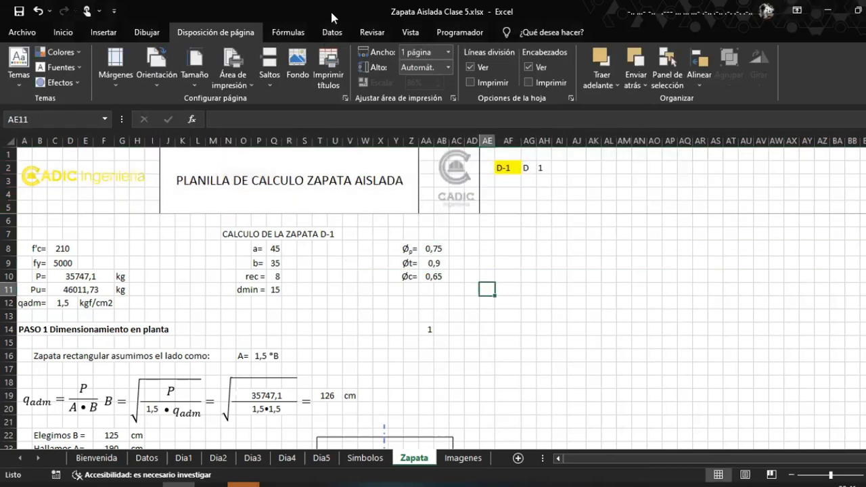
pyautogui.click(19, 11)
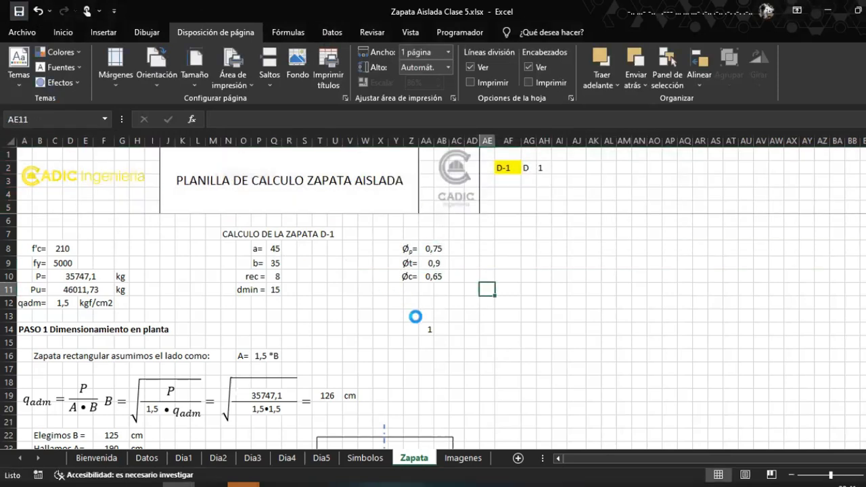
pyautogui.click(380, 301)
pyautogui.click(473, 234)
pyautogui.click(473, 221)
pyautogui.scroll(-1, 474, 284)
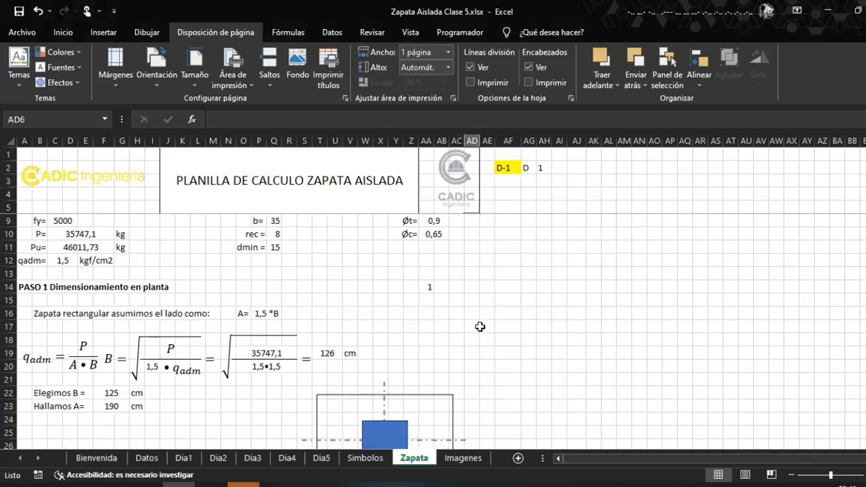
# Select the range A1:AD87 on the Zapata sheet, covering the header and the Hoja 2 area
pyautogui.scroll(-2, 480, 327)
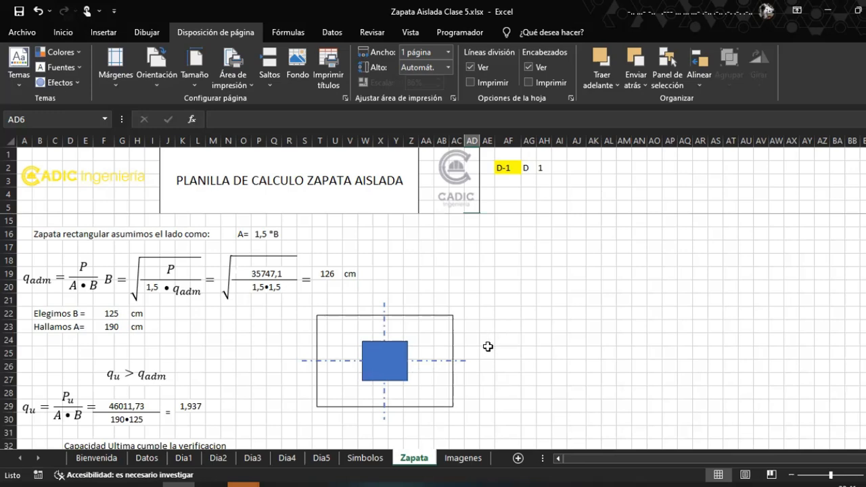
pyautogui.scroll(-12, 484, 345)
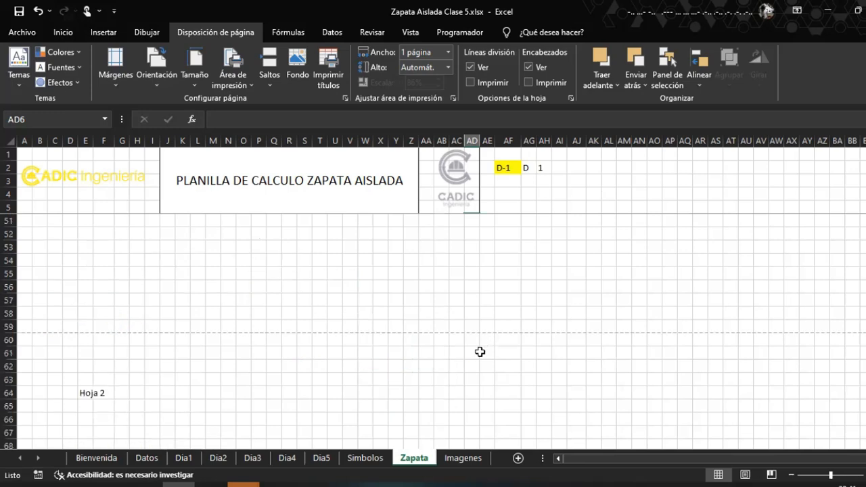
pyautogui.scroll(-7, 483, 429)
pyautogui.click(482, 427)
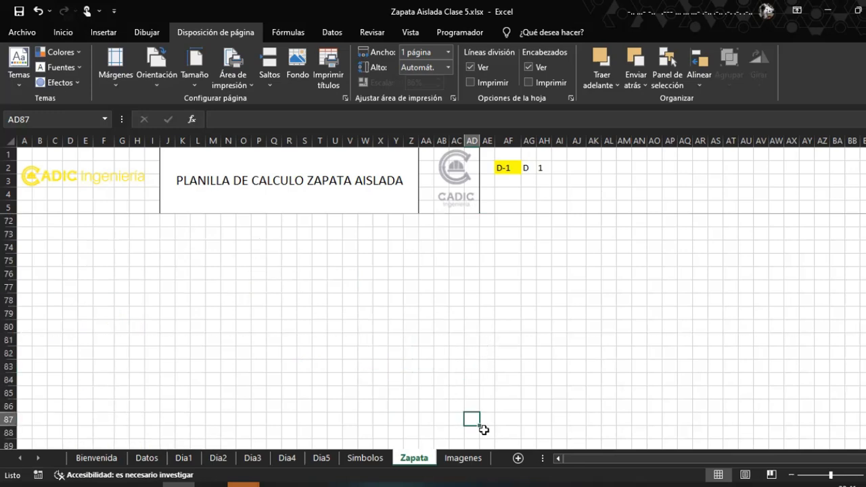
pyautogui.hotkey('ctrl', 'shift', 'Left')
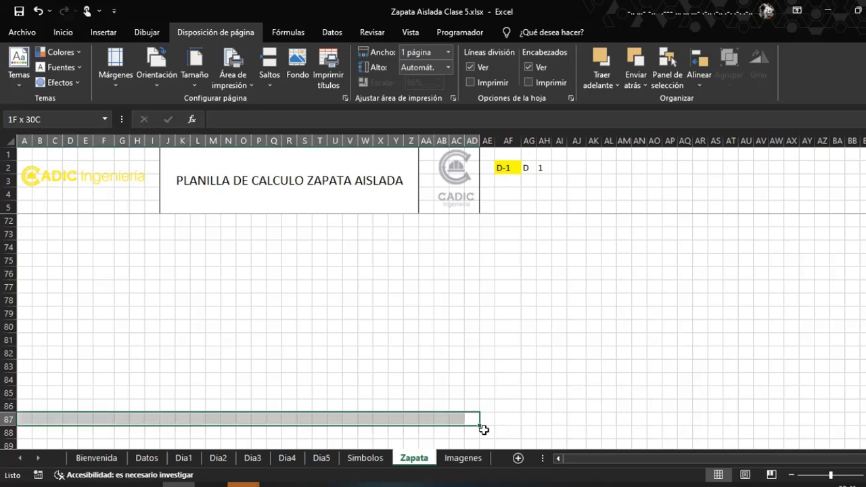
pyautogui.hotkey('ctrl', 'shift', 'Up')
# Set the print scope to Imprimir selección, preview both pages, and return to the Zapata sheet without printing
pyautogui.hotkey('ctrl', 'p')
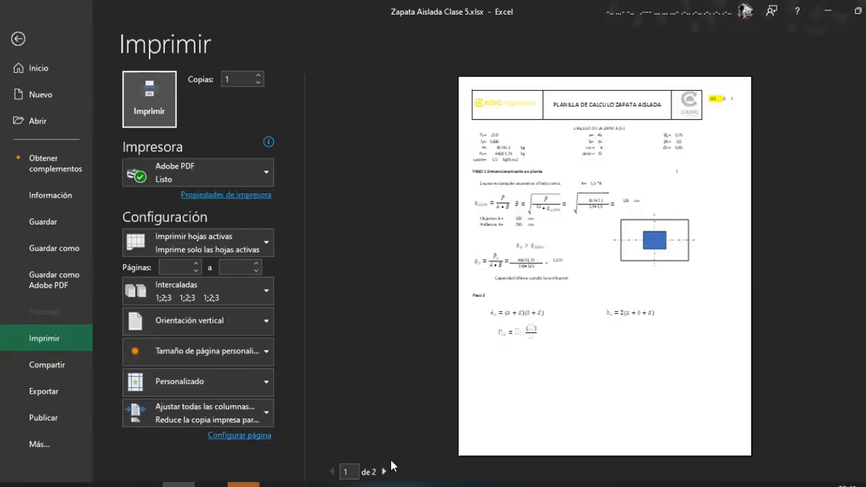
pyautogui.click(235, 247)
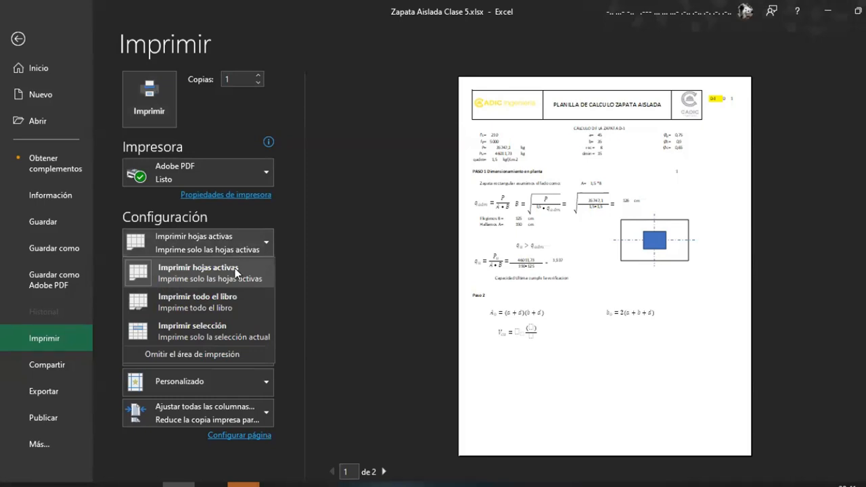
pyautogui.click(236, 327)
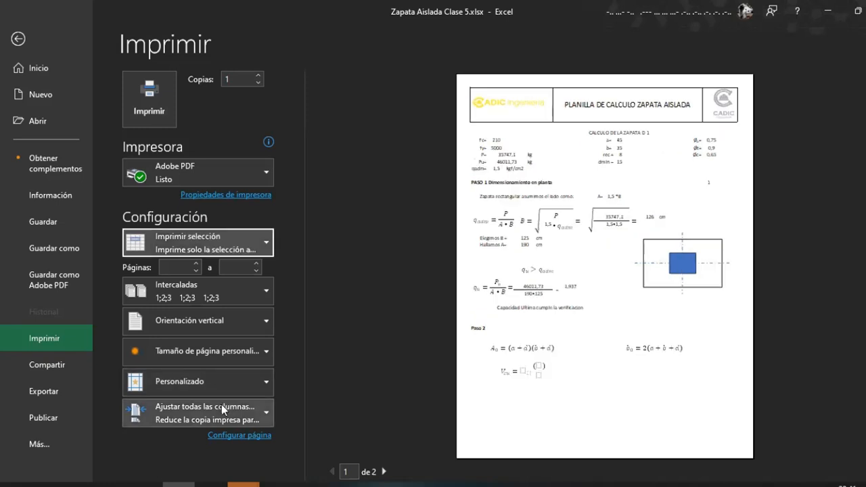
pyautogui.click(383, 472)
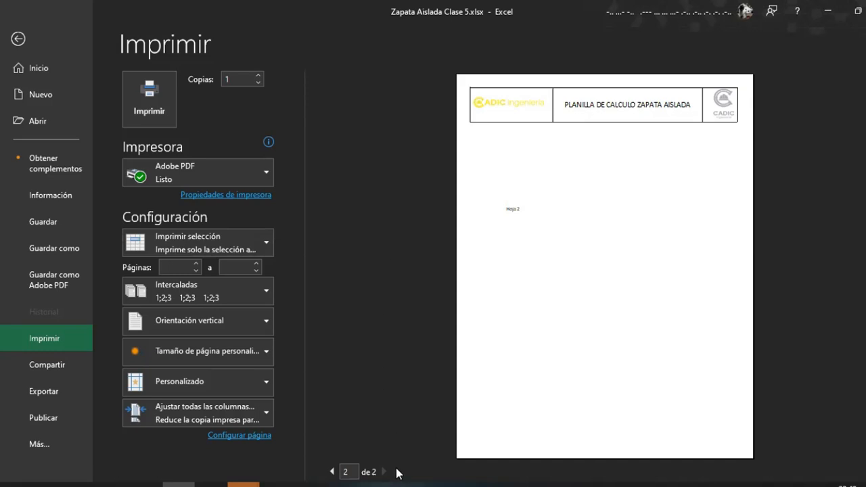
pyautogui.click(332, 472)
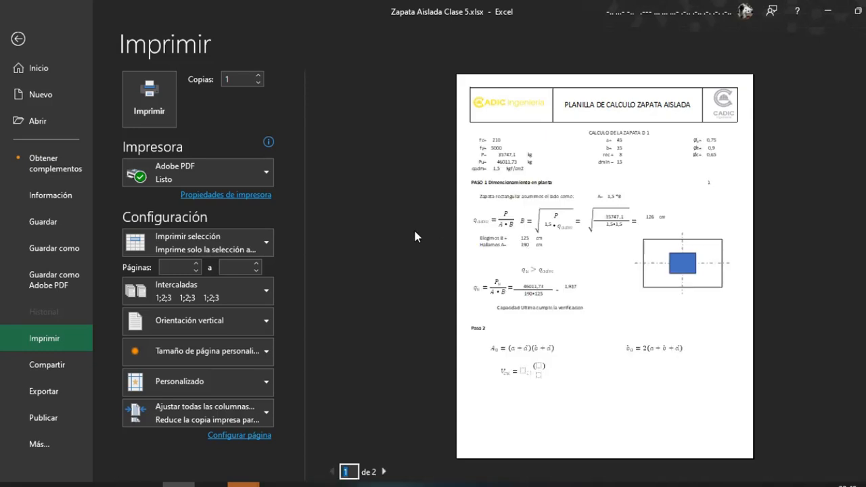
pyautogui.click(30, 49)
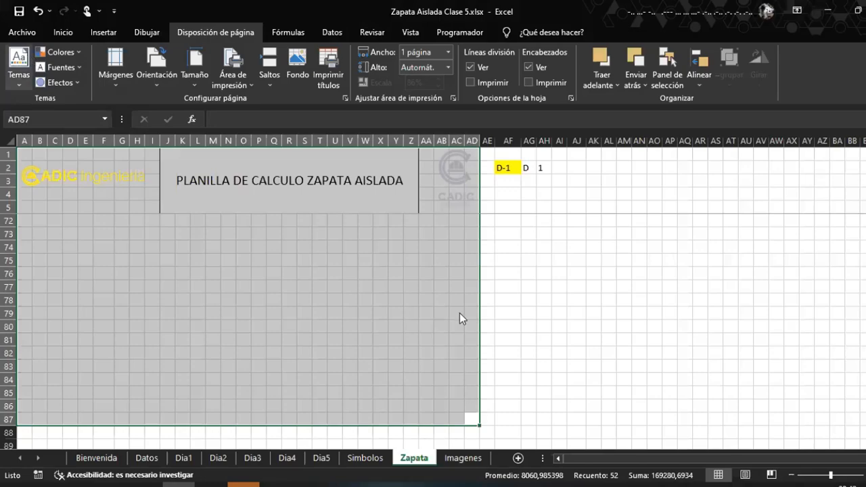
pyautogui.click(305, 308)
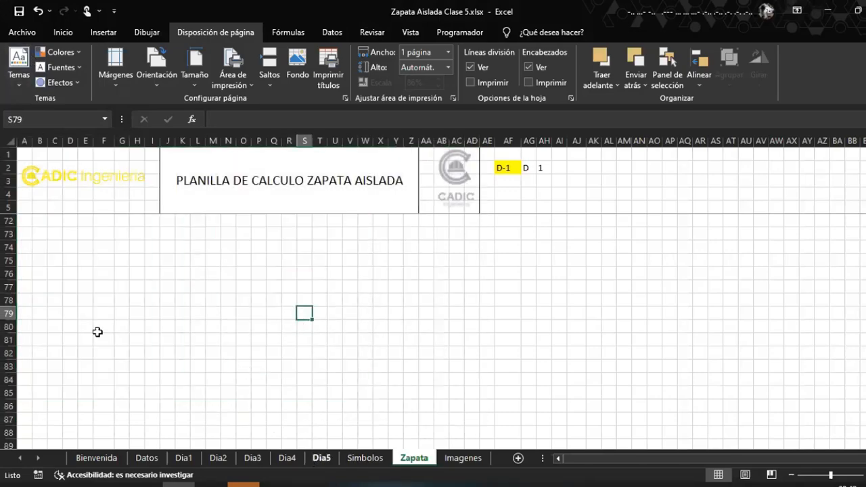
# Enter the heading "Imprimir titulos" in cell A24 of the Dia5 sheet and make it bold
pyautogui.write('Imprimir ')
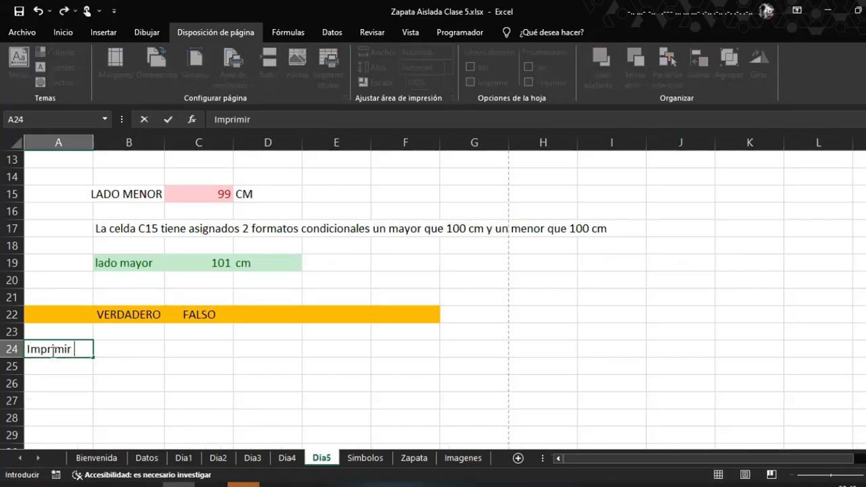
pyautogui.write('titulos')
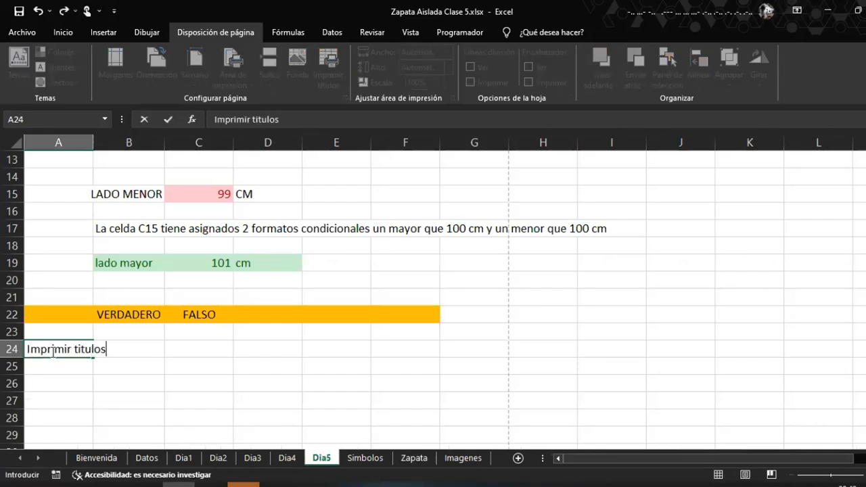
pyautogui.hotkey('ctrl', 'Return')
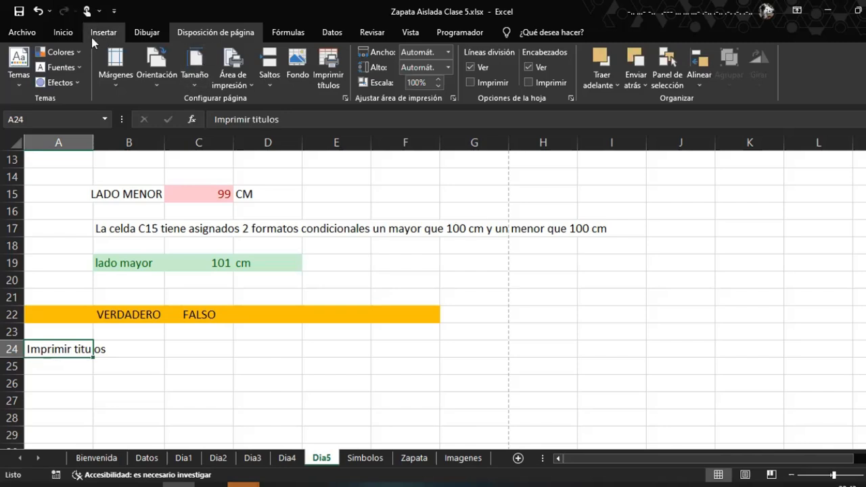
pyautogui.click(73, 37)
pyautogui.click(79, 80)
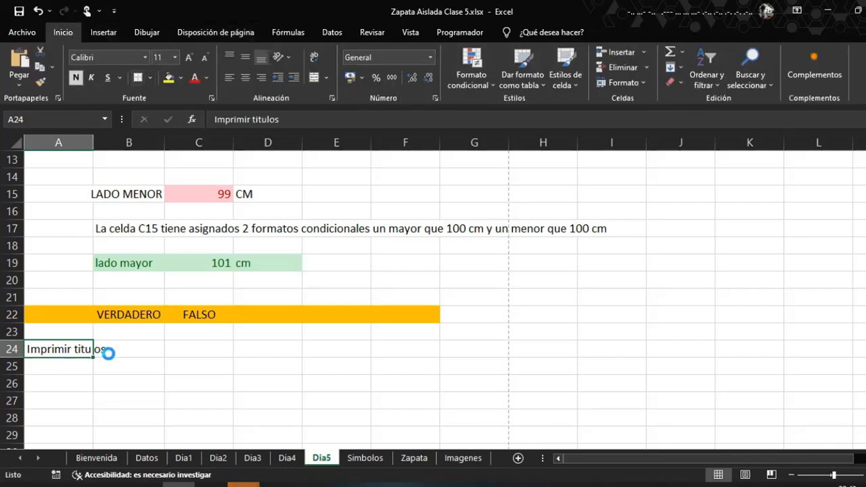
pyautogui.click(84, 386)
pyautogui.click(115, 371)
# Enter "Su objetivo es repetir las filas superiores elegidas para las hojas que se impriman" in cell B26 of the Dia5 sheet
pyautogui.click(99, 379)
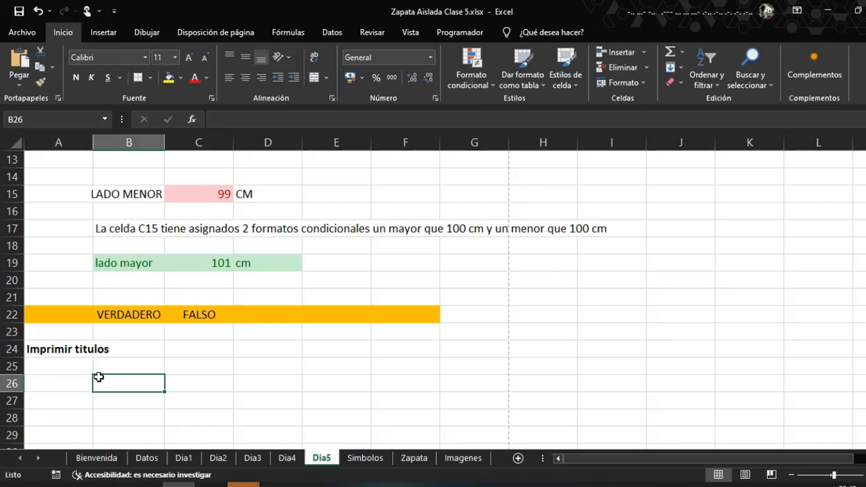
pyautogui.write('Su ')
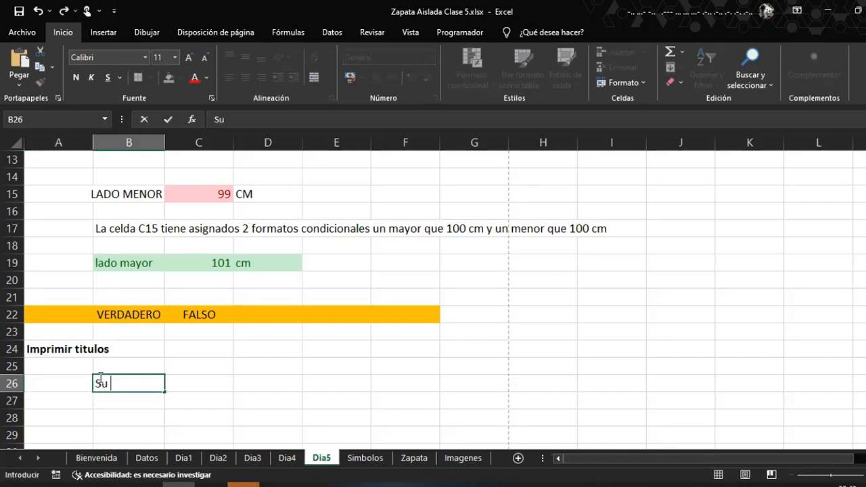
pyautogui.write('objeti')
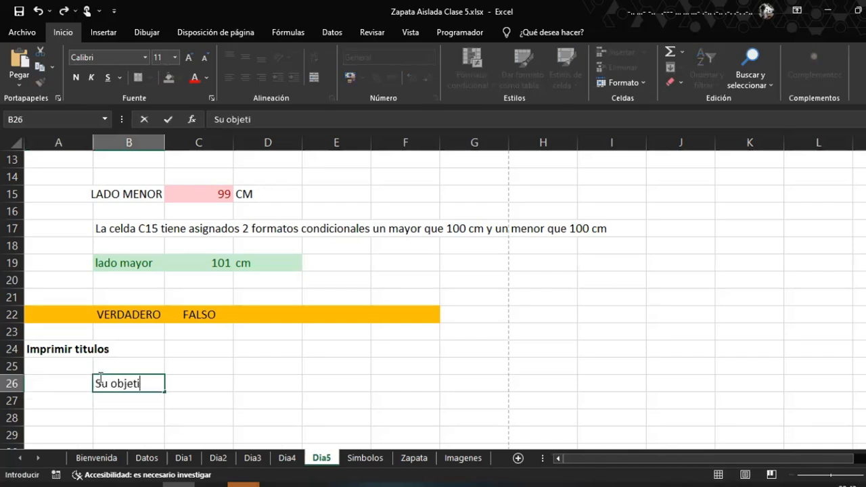
pyautogui.write('vo es repetir filas')
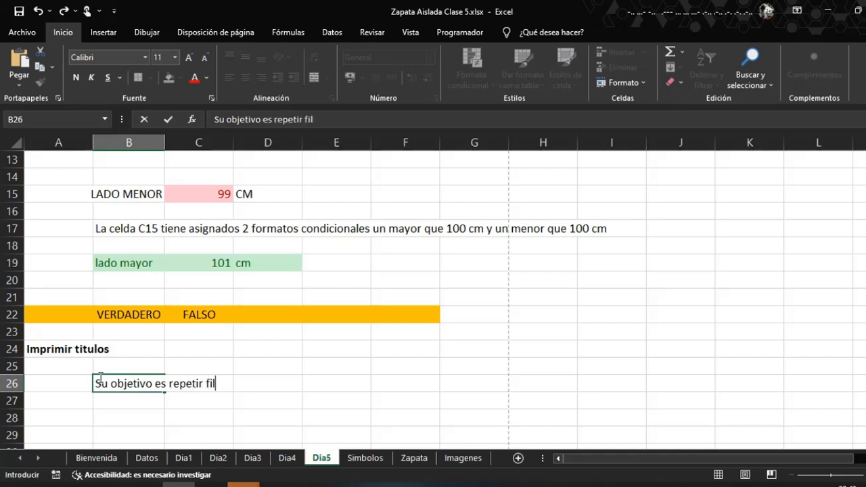
pyautogui.press('BackSpace')
pyautogui.press('BackSpace')
pyautogui.press('BackSpace')
pyautogui.press('BackSpace')
pyautogui.press('BackSpace')
pyautogui.press('BackSpace')
pyautogui.write('las filas superio')
pyautogui.press('BackSpace')
pyautogui.write('iores elegidas para ')
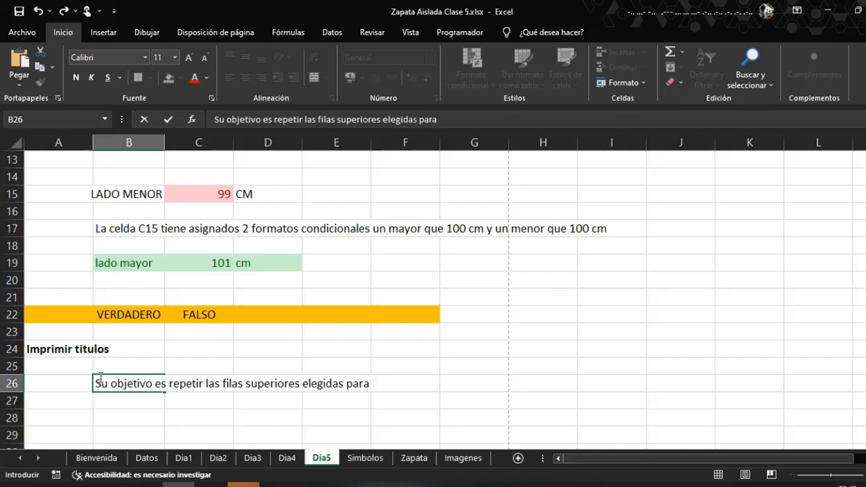
pyautogui.write('las hoja')
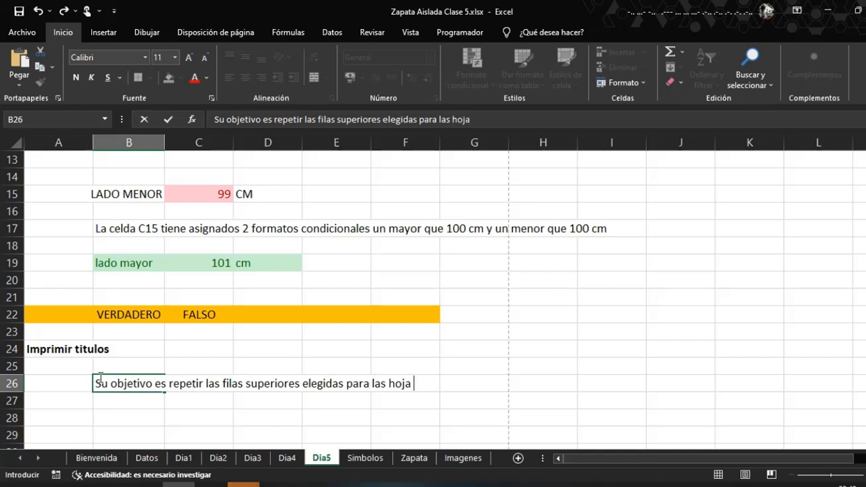
pyautogui.write('s que se impriman')
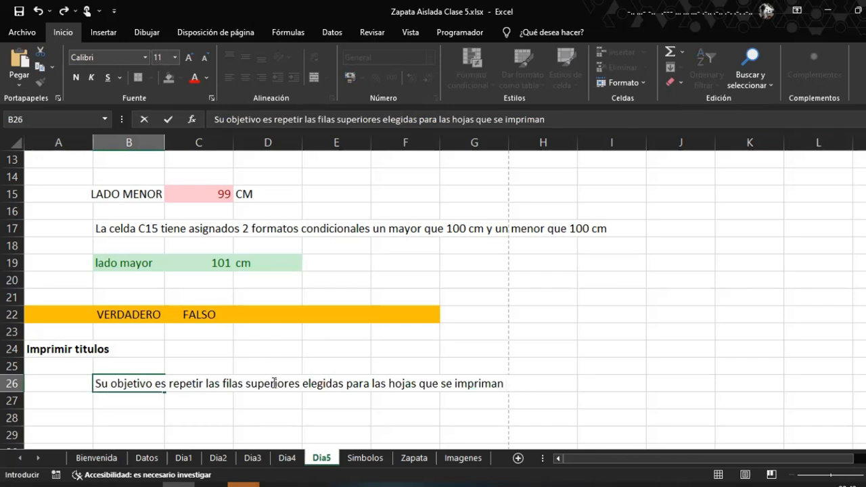
pyautogui.press('Return')
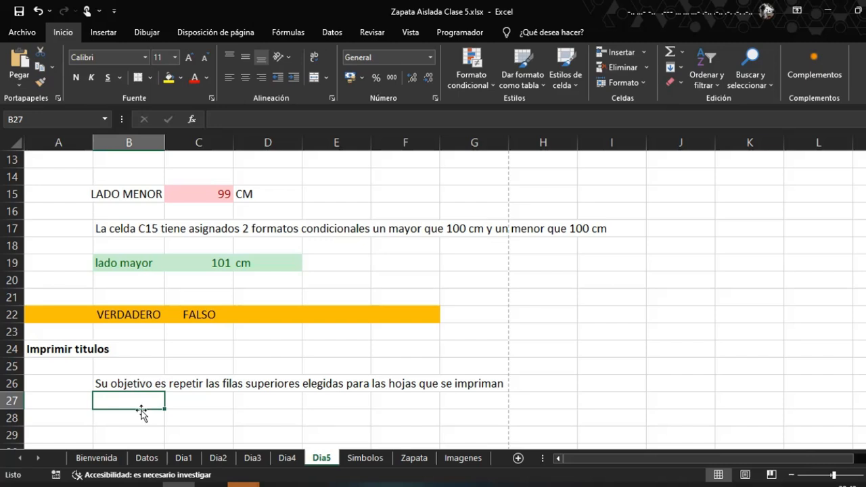
# Open the Datos sheet and examine header rows 1 and 2 and the Coordenada column A
pyautogui.click(151, 459)
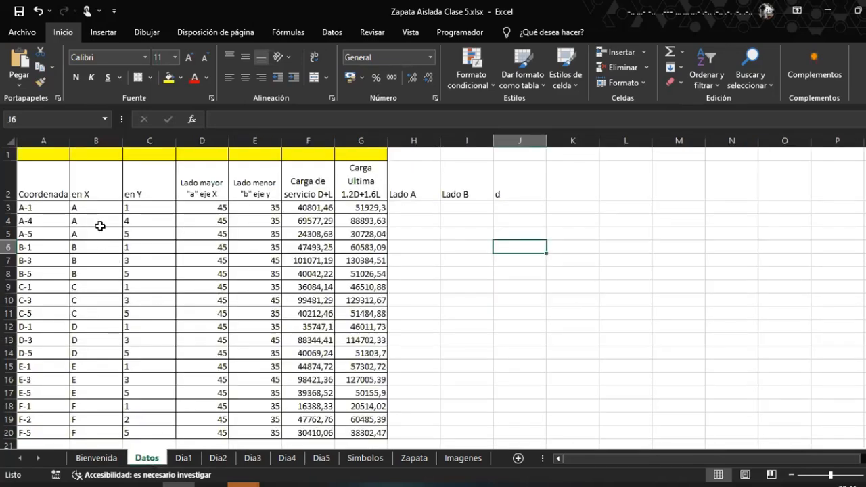
pyautogui.click(10, 182)
pyautogui.moveTo(7, 153); pyautogui.dragTo(8, 193)
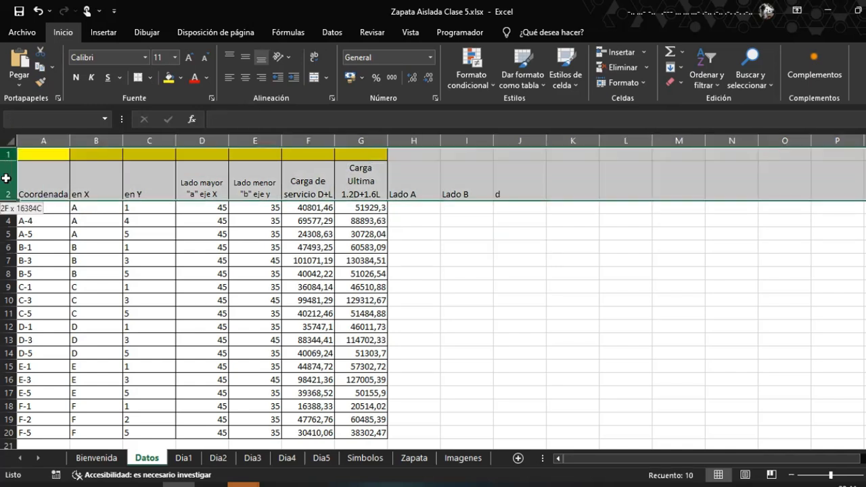
pyautogui.click(39, 137)
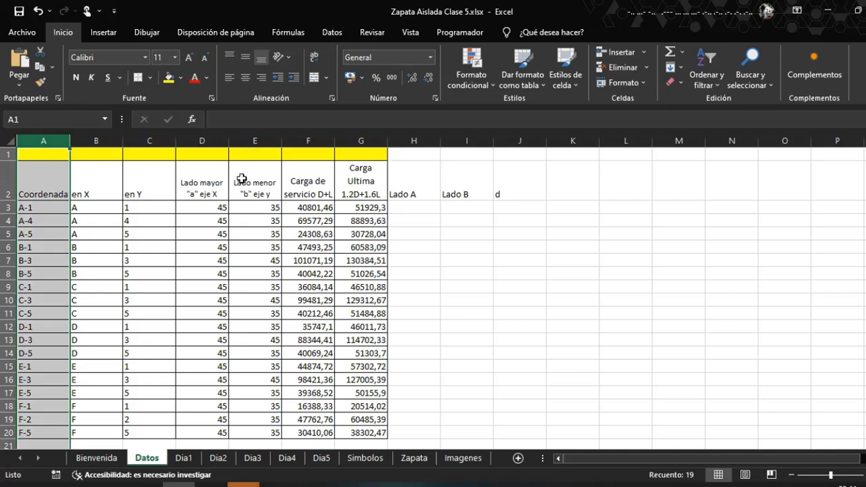
pyautogui.click(203, 251)
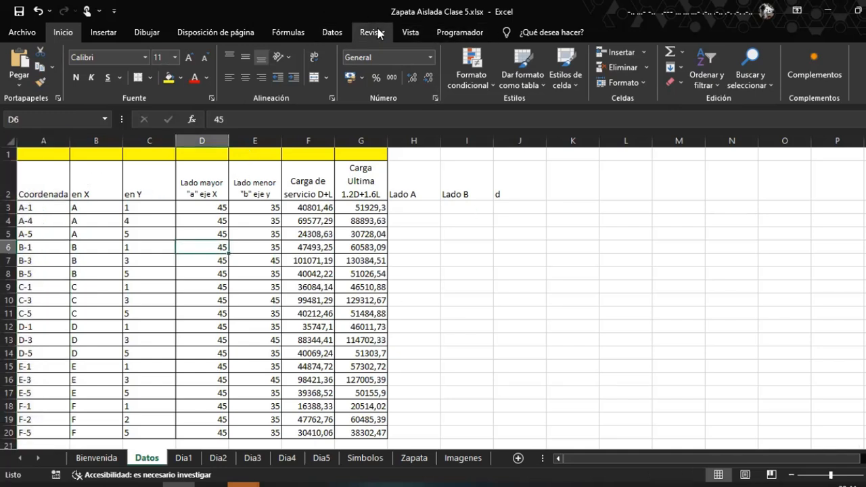
# In the Datos sheet's print titles, set rows $1:$2 to repeat at the top of each page
pyautogui.click(216, 32)
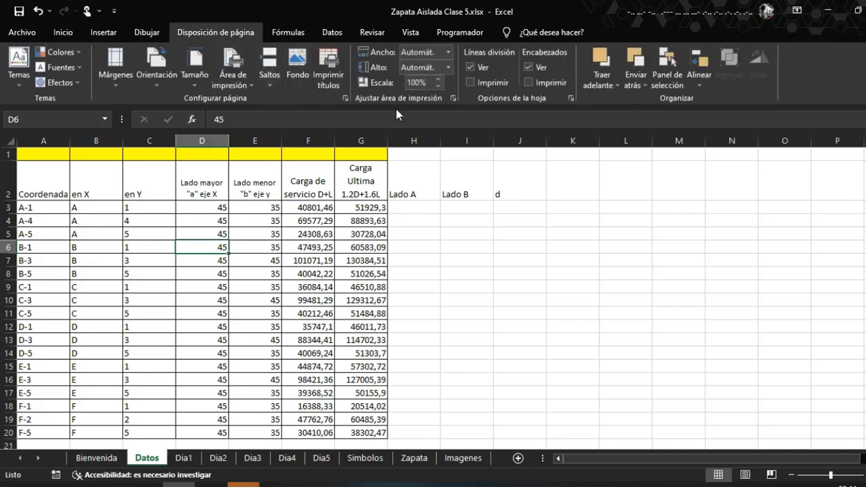
pyautogui.click(328, 71)
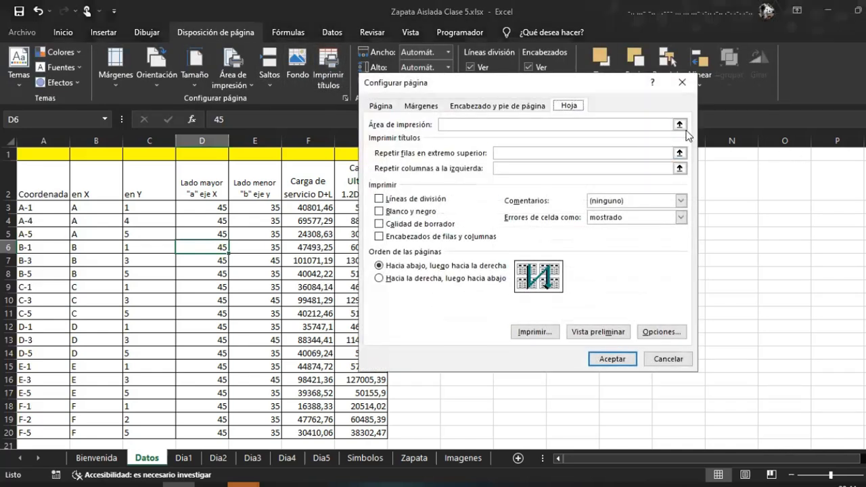
pyautogui.click(678, 153)
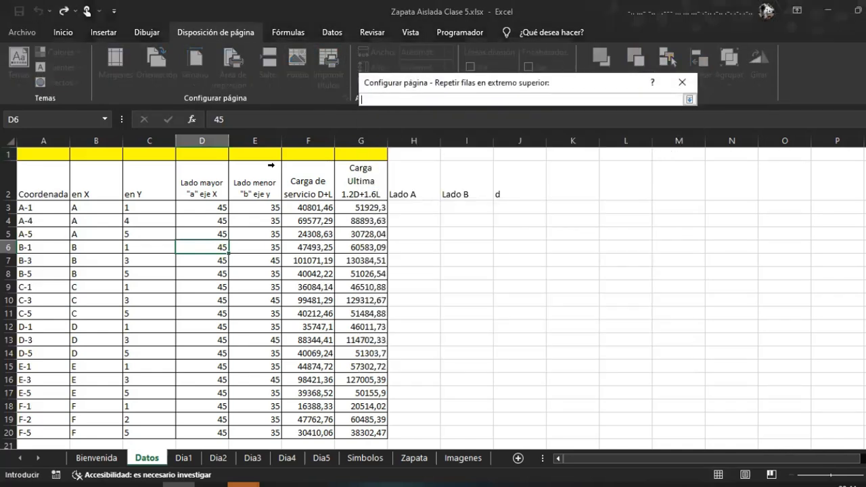
pyautogui.moveTo(10, 152); pyautogui.dragTo(10, 195)
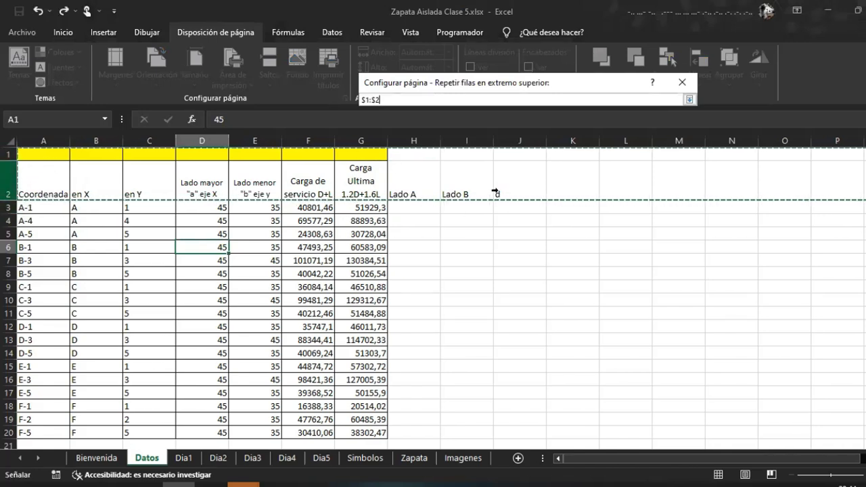
pyautogui.press('Return')
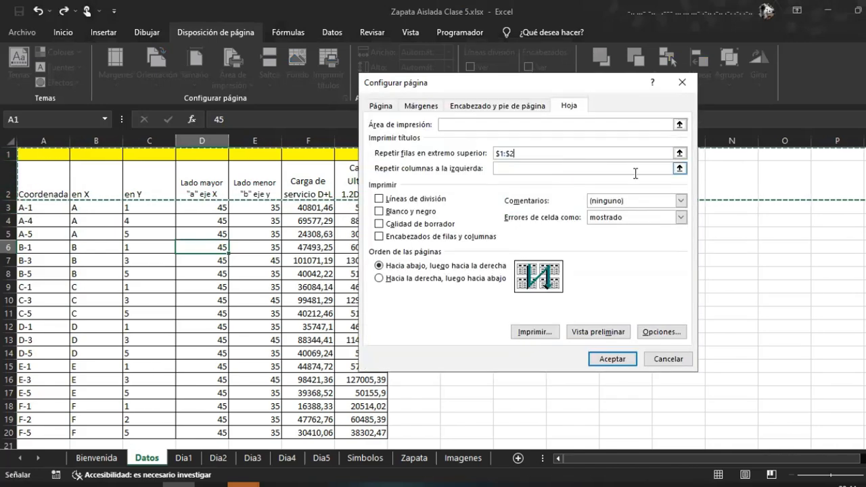
# Set column $A:$A to repeat at the left of each printed page and apply the page setup
pyautogui.click(679, 168)
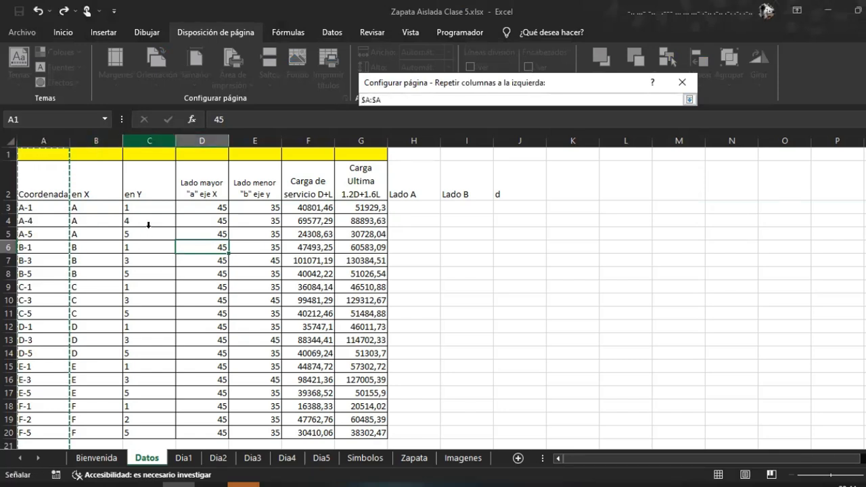
pyautogui.press('Return')
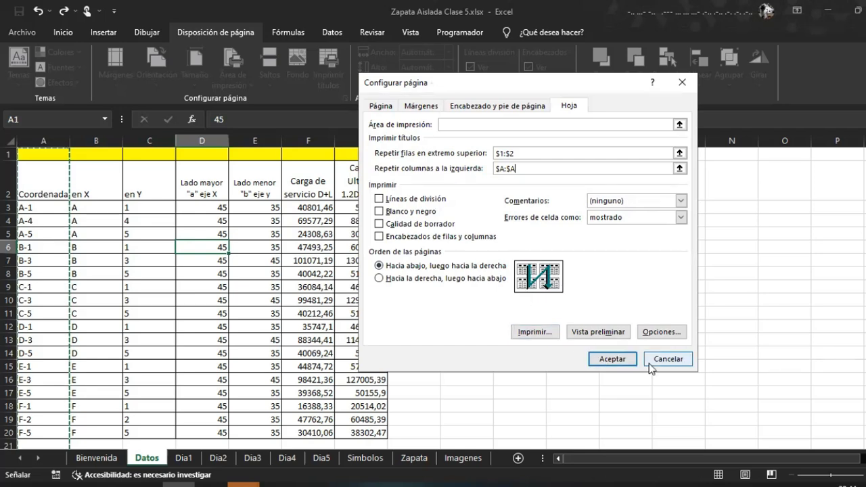
pyautogui.click(611, 359)
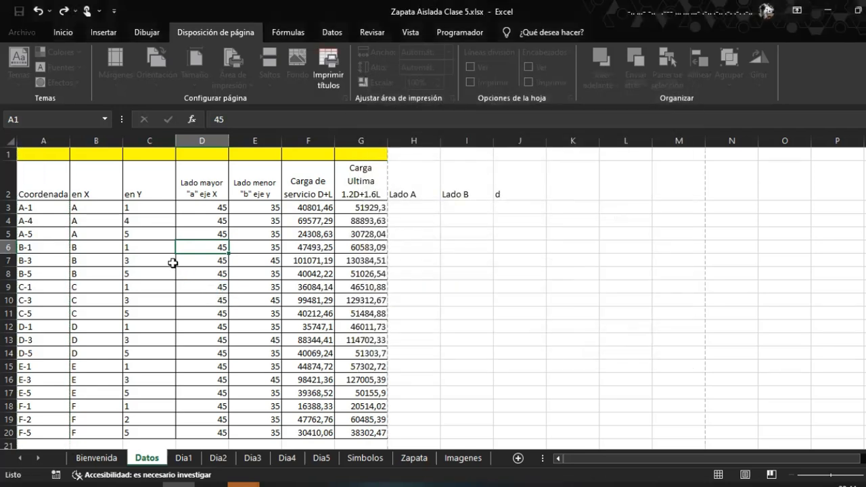
# Show the Datos sheet's page breaks and move the vertical page break to between columns D and E
pyautogui.click(218, 260)
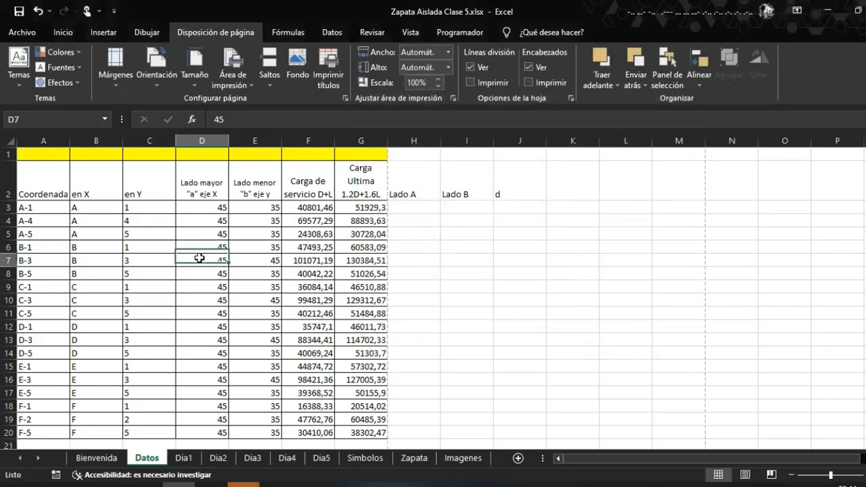
pyautogui.click(410, 33)
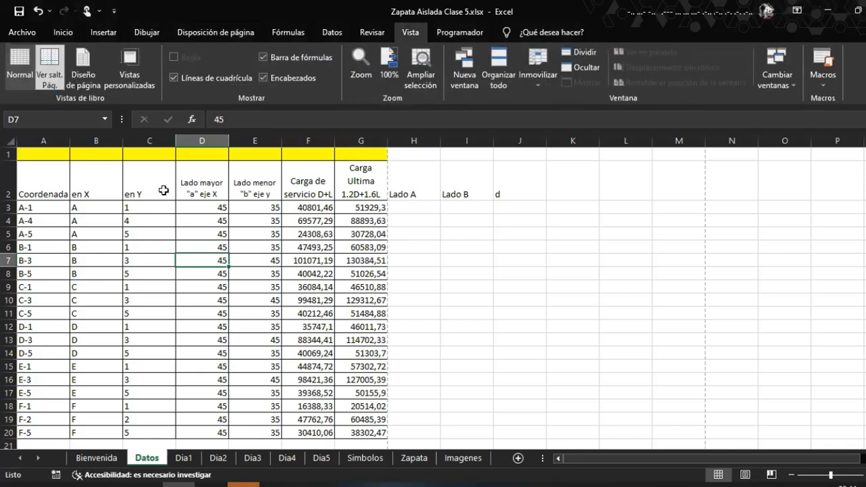
pyautogui.click(49, 68)
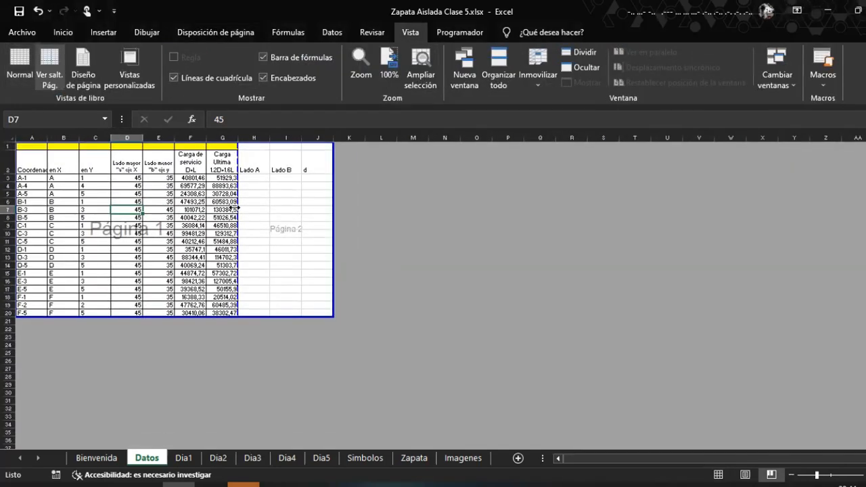
pyautogui.moveTo(170, 209); pyautogui.dragTo(144, 200)
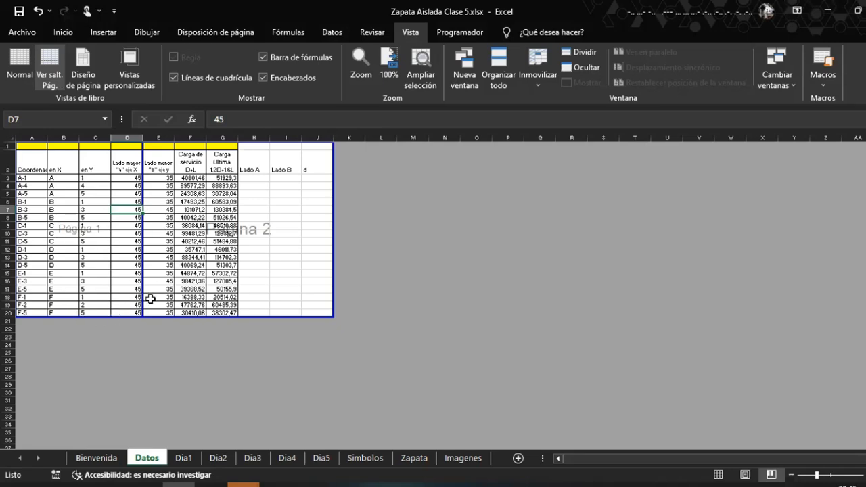
# Insert a horizontal page break in the Datos sheet and position it between rows 10 and 11
pyautogui.click(67, 226)
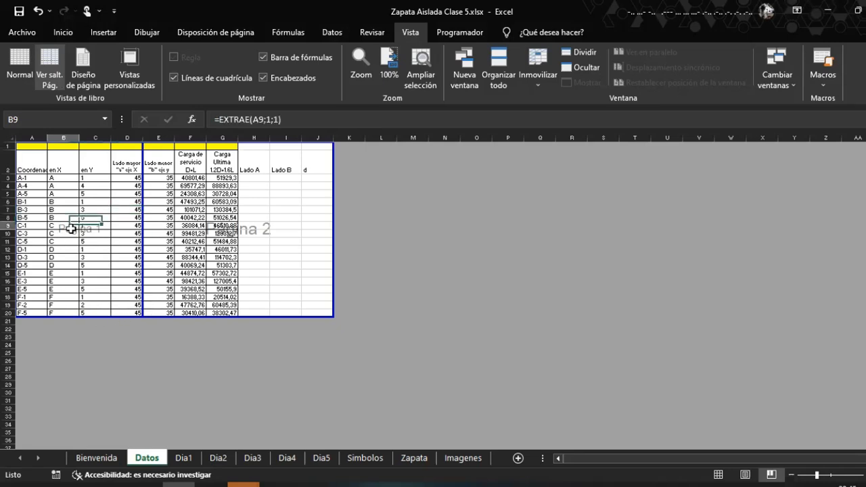
pyautogui.click(32, 242)
pyautogui.click(36, 233)
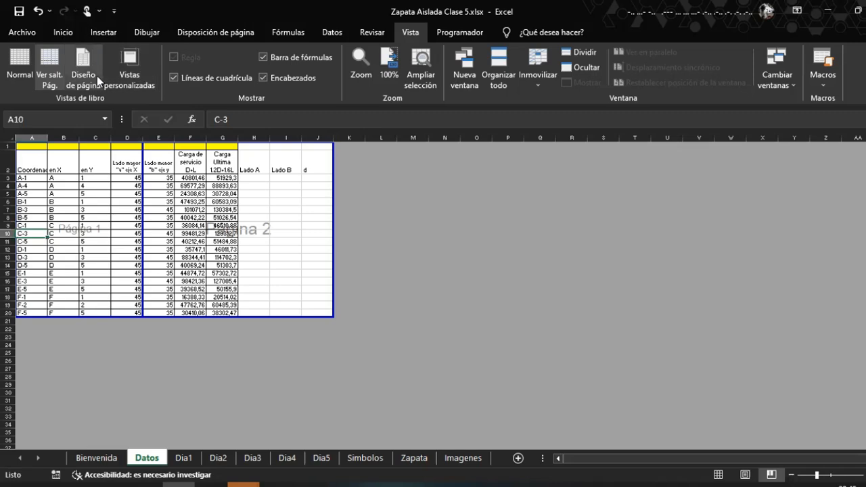
pyautogui.click(220, 32)
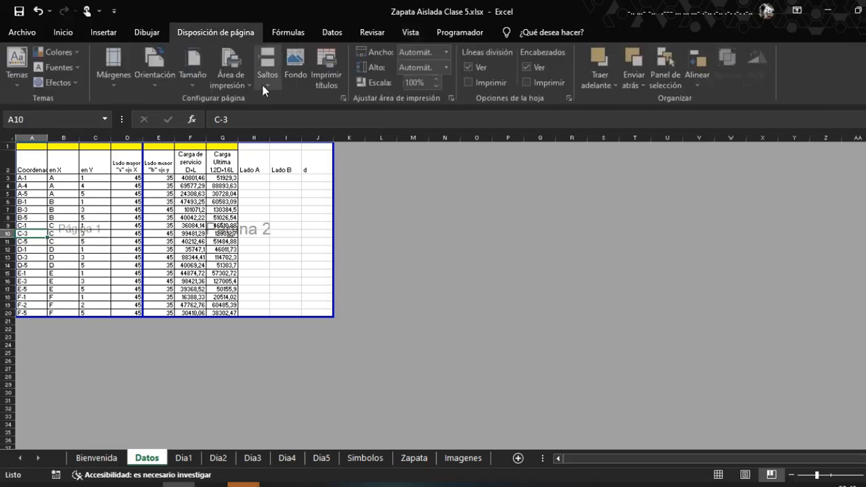
pyautogui.click(269, 80)
pyautogui.click(303, 101)
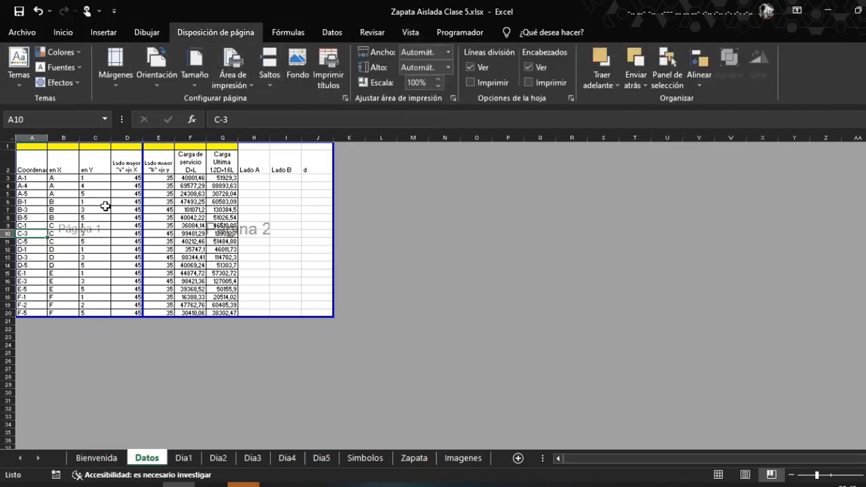
pyautogui.moveTo(85, 227)
pyautogui.mouseDown()
pyautogui.moveTo(82, 249)
pyautogui.moveTo(86, 229)
pyautogui.moveTo(86, 238)
pyautogui.mouseUp()
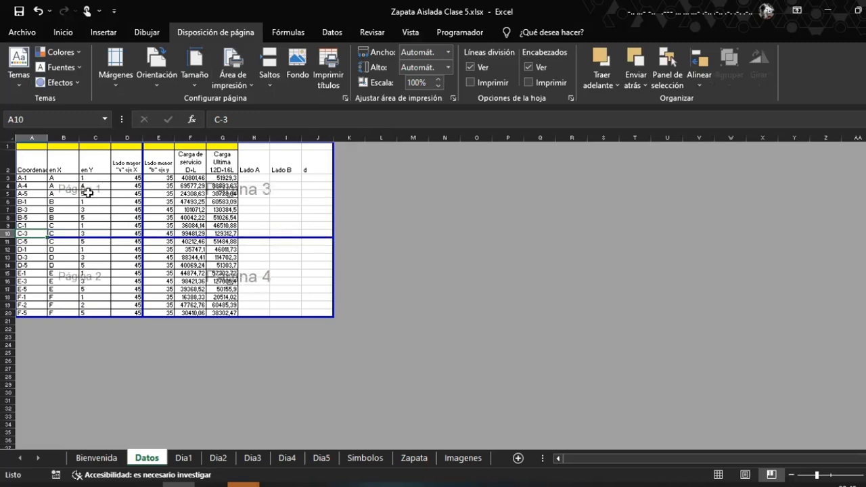
# Return the Datos sheet to Normal view and select cell D7
pyautogui.click(100, 185)
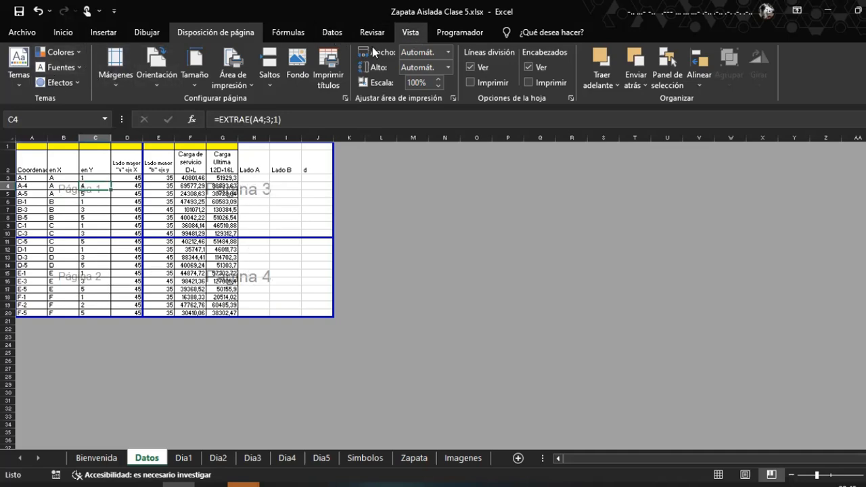
pyautogui.click(410, 33)
pyautogui.click(20, 68)
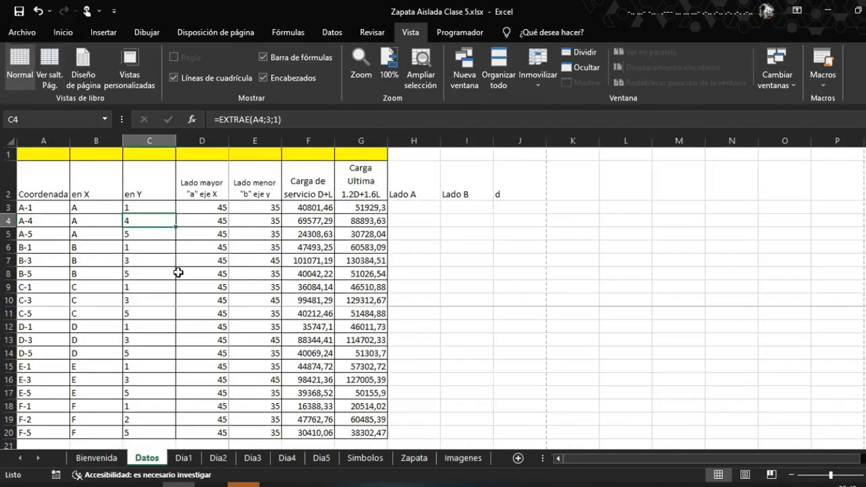
pyautogui.click(216, 265)
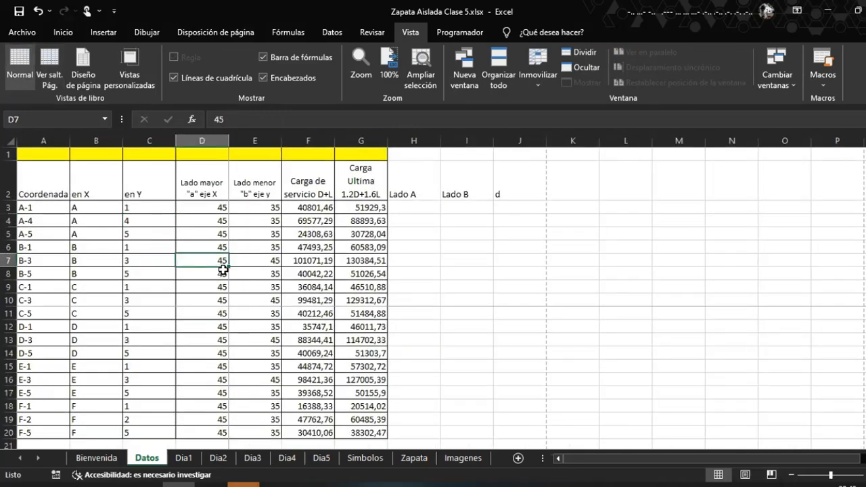
# Open the print preview, set it to print the active sheets, and enlarge the page preview
pyautogui.hotkey('ctrl', 'p')
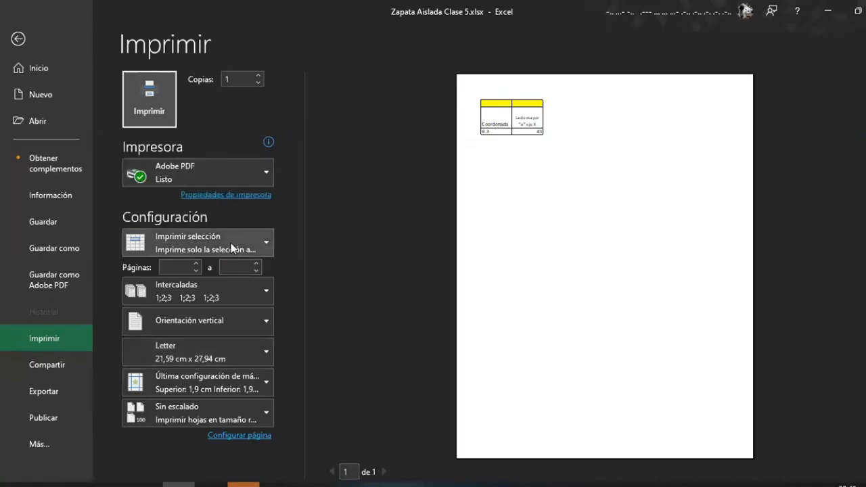
pyautogui.click(234, 247)
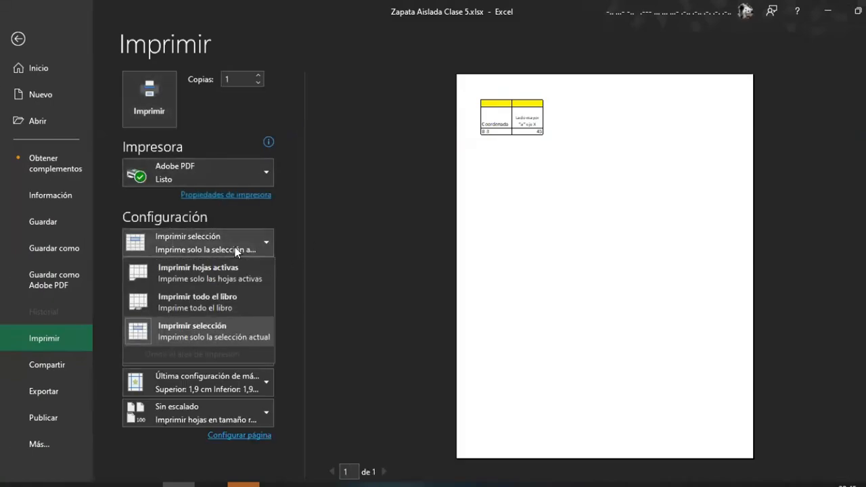
pyautogui.click(203, 270)
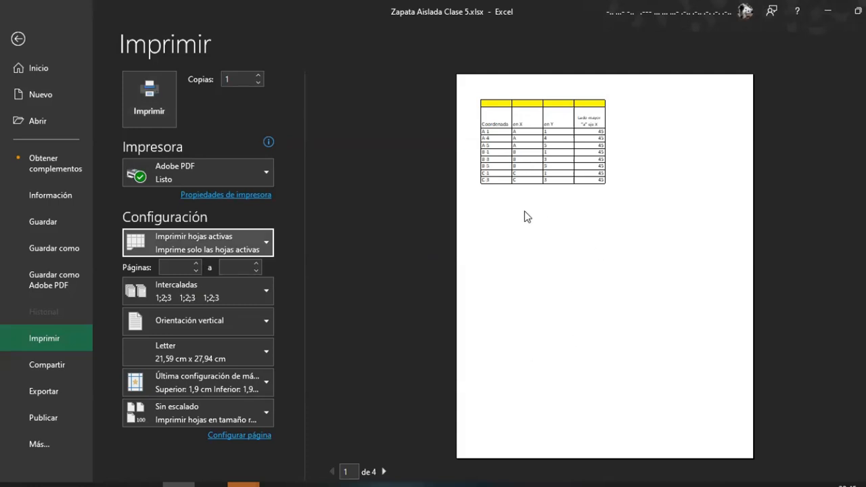
pyautogui.click(861, 473)
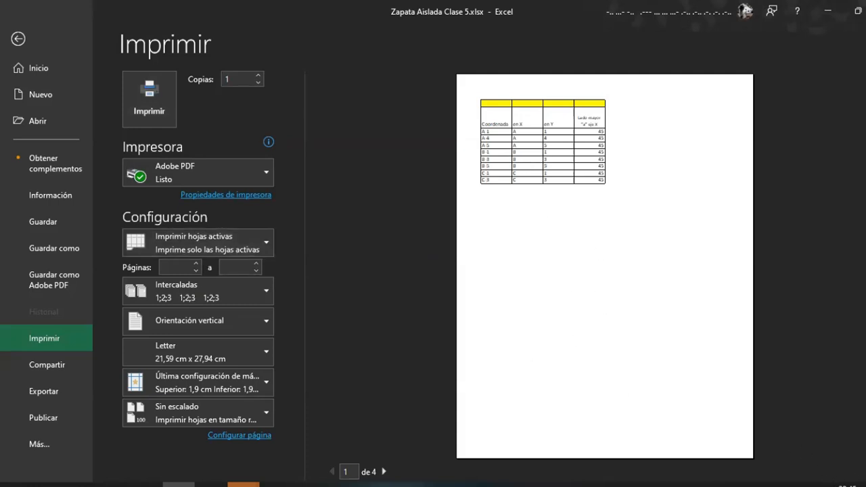
pyautogui.click(860, 473)
pyautogui.click(865, 474)
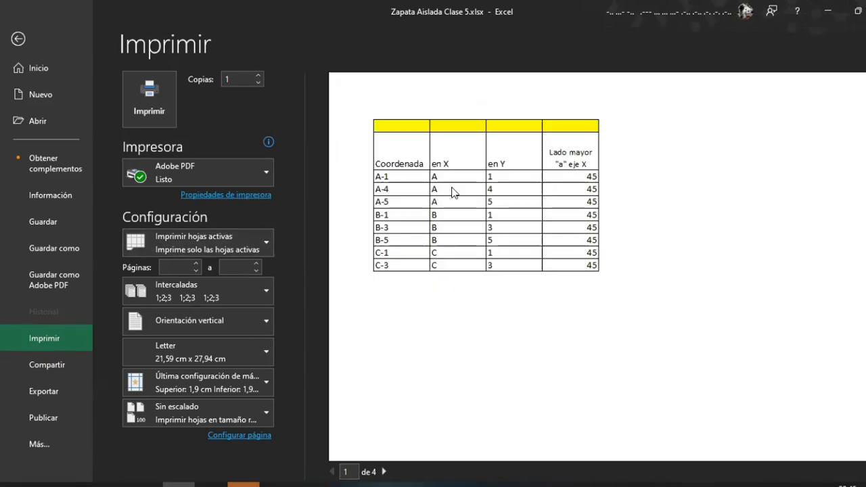
# Page through the print preview to check the repeated header rows and Coordenada column, and return to the sheet
pyautogui.click(384, 472)
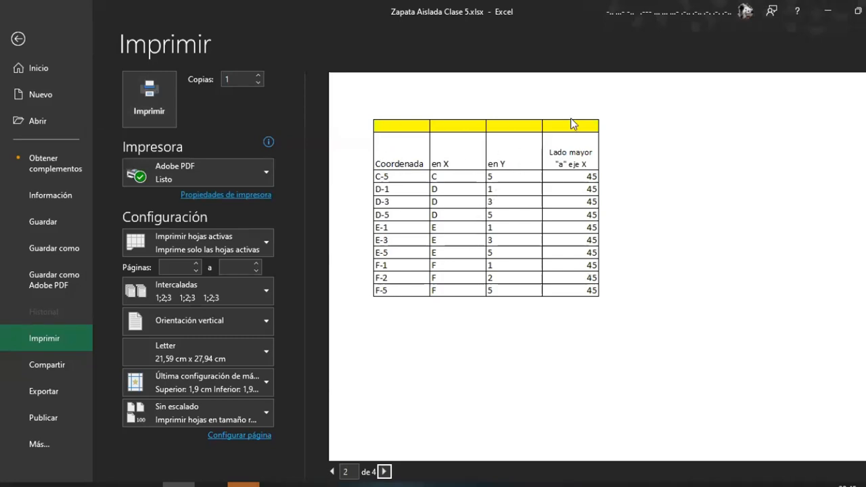
pyautogui.click(332, 471)
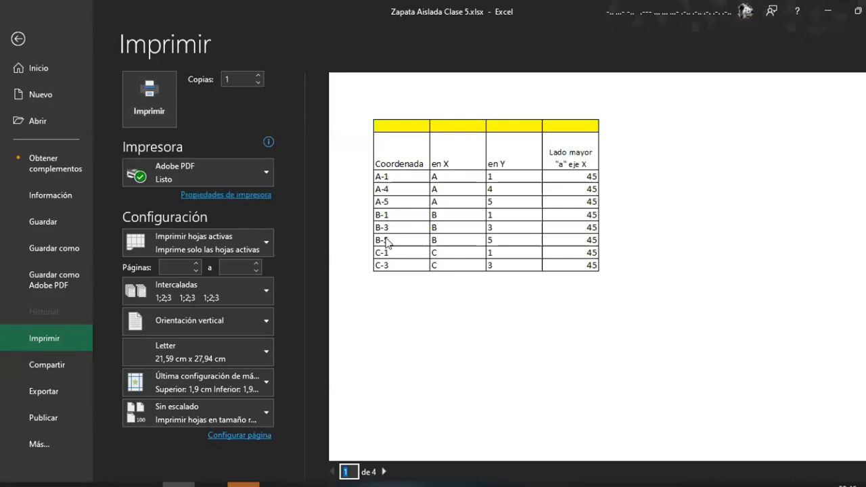
pyautogui.click(384, 471)
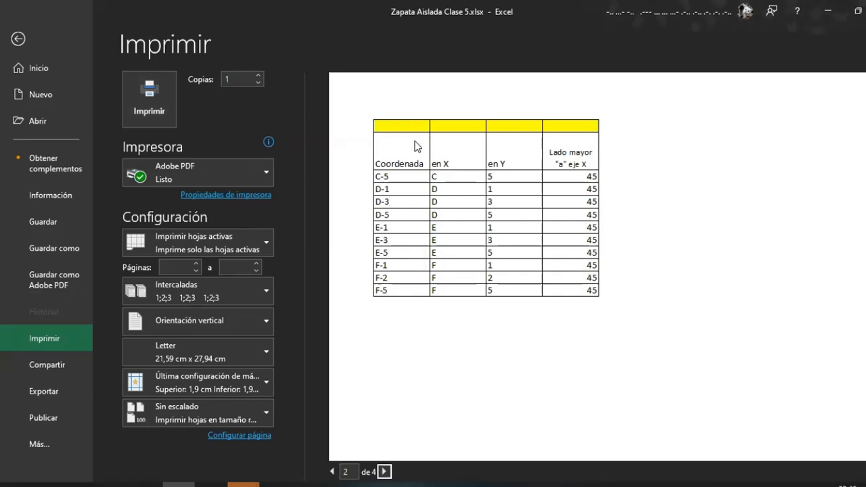
pyautogui.click(384, 471)
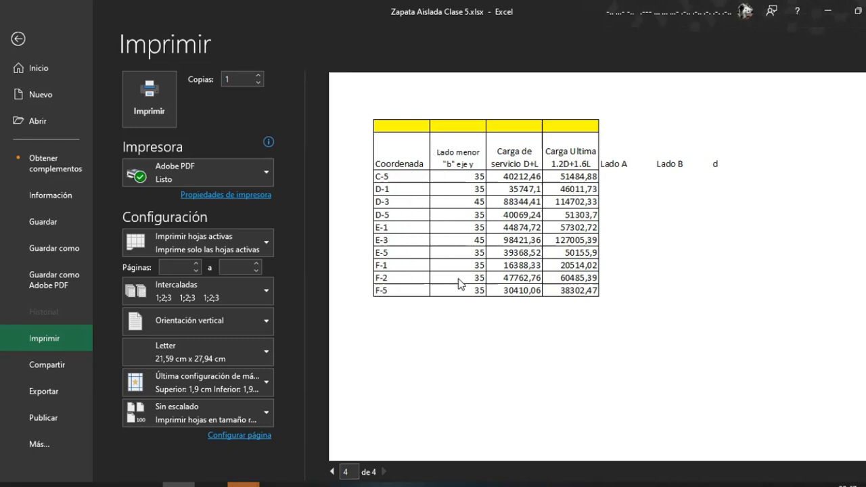
pyautogui.click(19, 39)
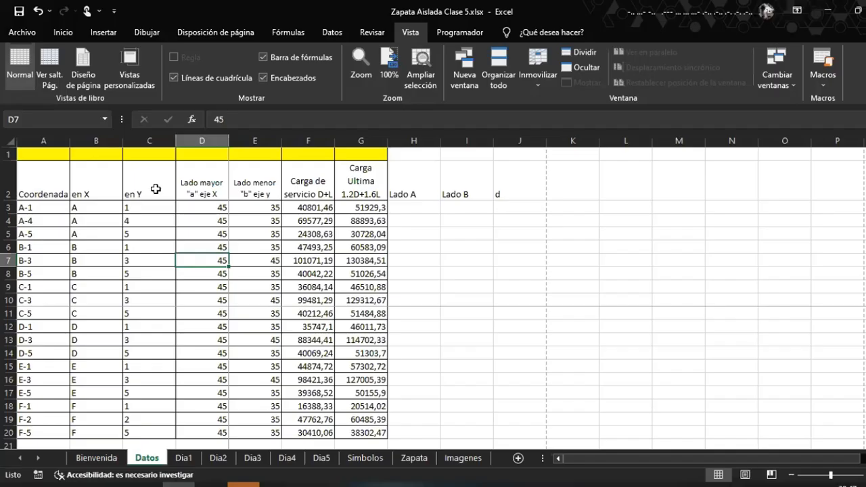
# Turn on printing of row and column headings in the Datos sheet's page setup
pyautogui.click(214, 32)
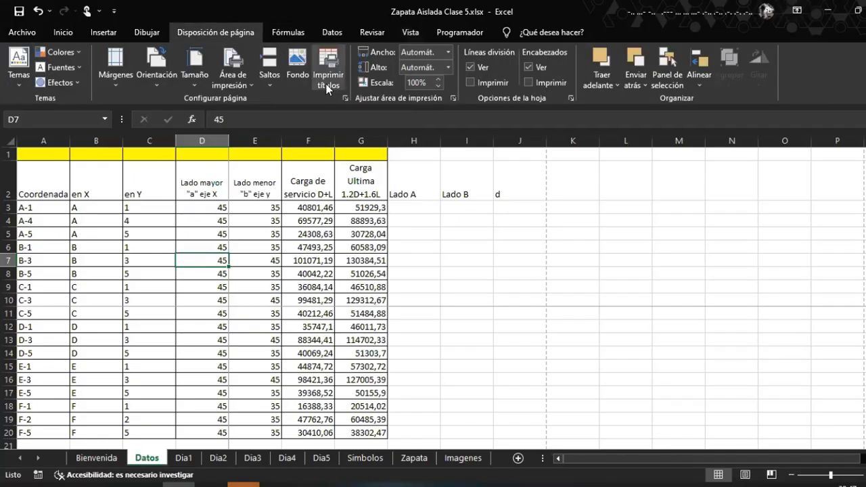
pyautogui.click(327, 85)
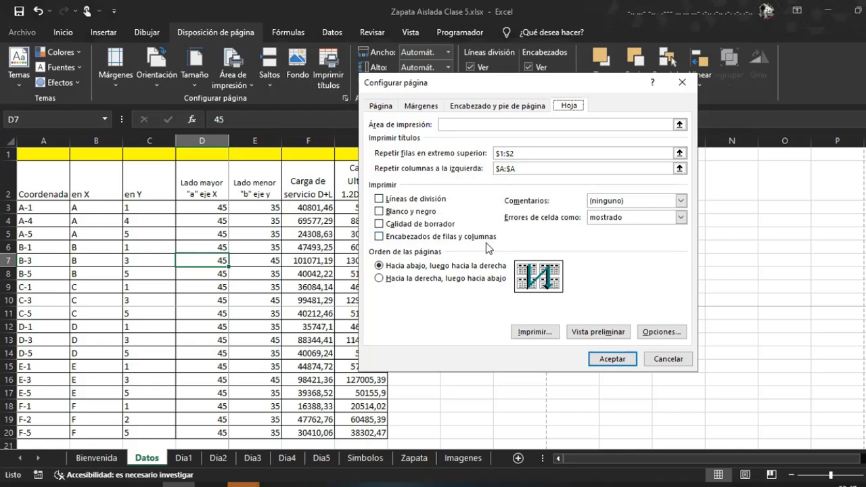
pyautogui.click(387, 241)
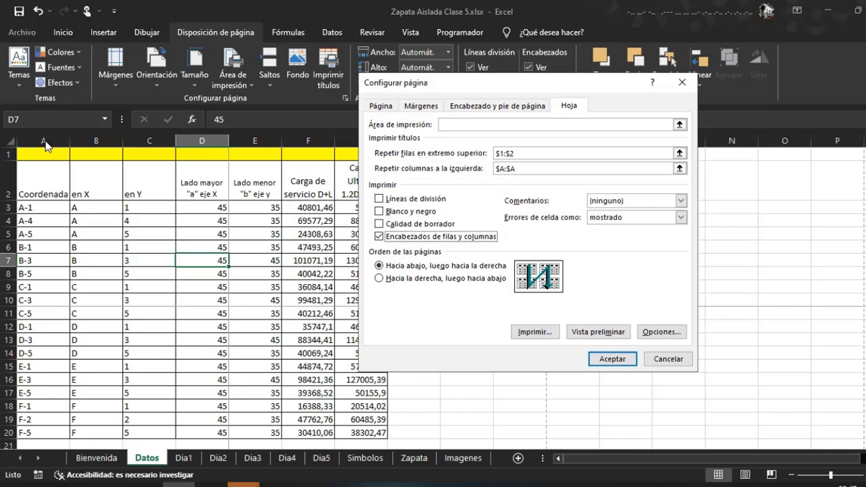
pyautogui.click(609, 360)
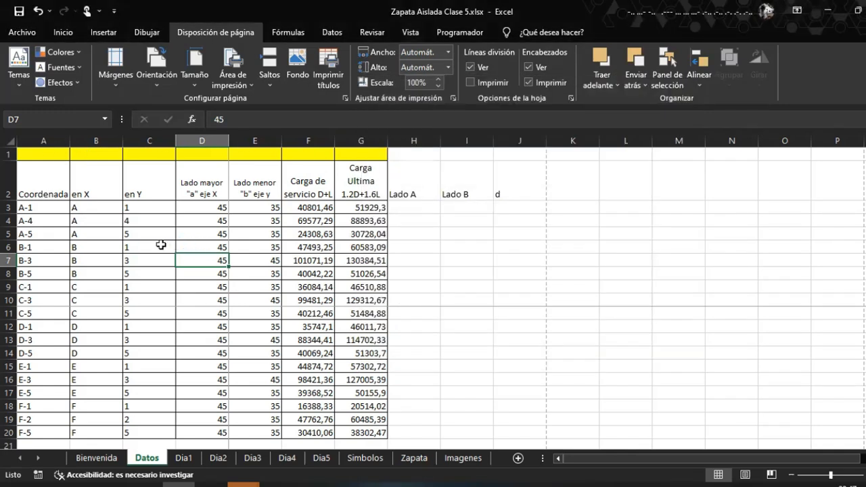
# Review the print preview through page 4 to check the row and column headings, and return to the sheet
pyautogui.hotkey('ctrl', 'p')
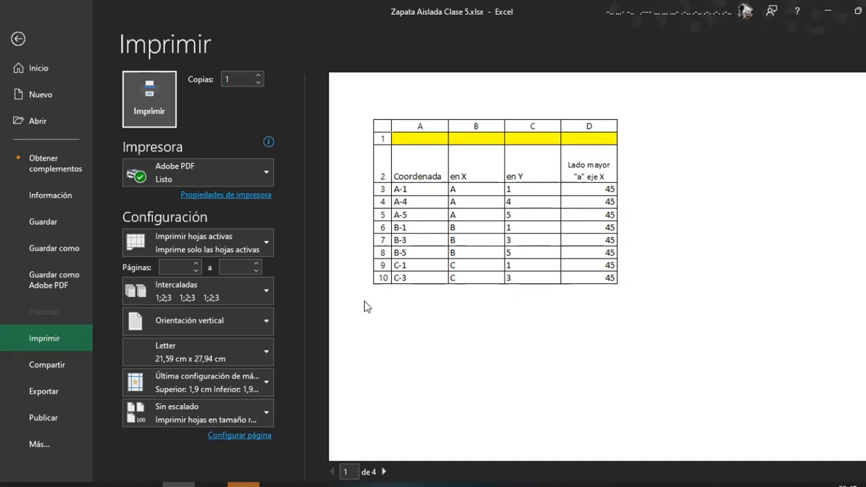
pyautogui.click(385, 472)
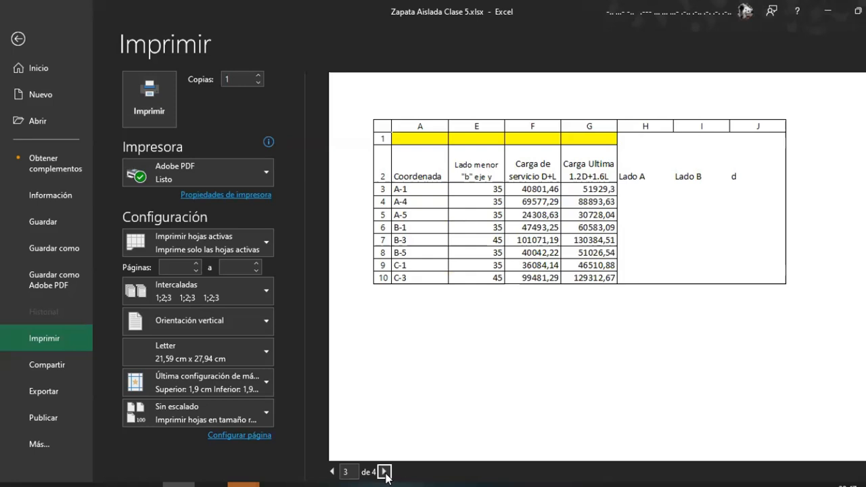
pyautogui.click(385, 472)
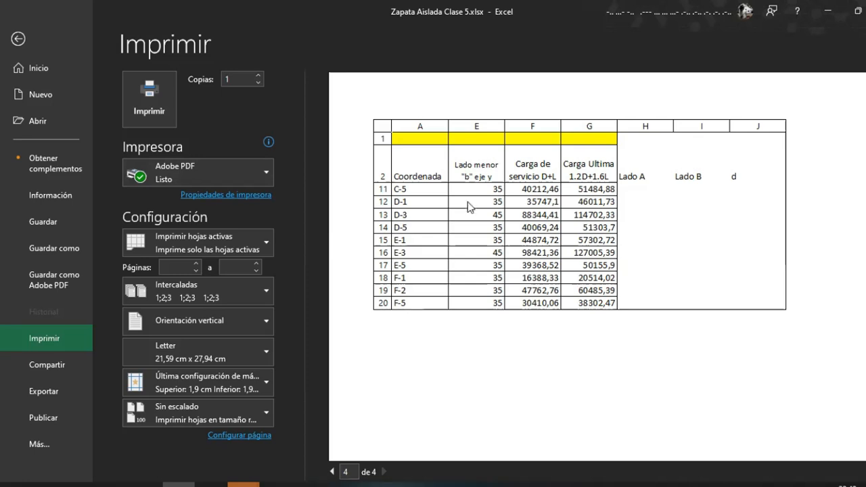
pyautogui.click(39, 34)
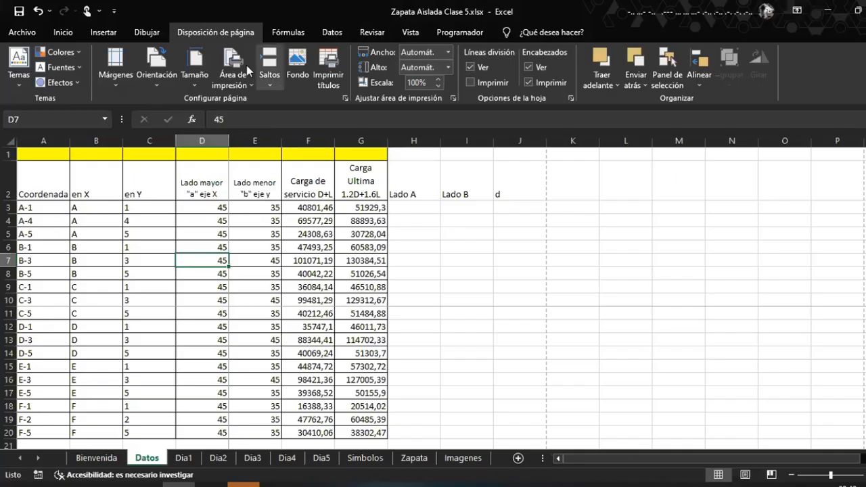
# Turn off printing of row and column headings in the Datos sheet's page setup
pyautogui.click(329, 71)
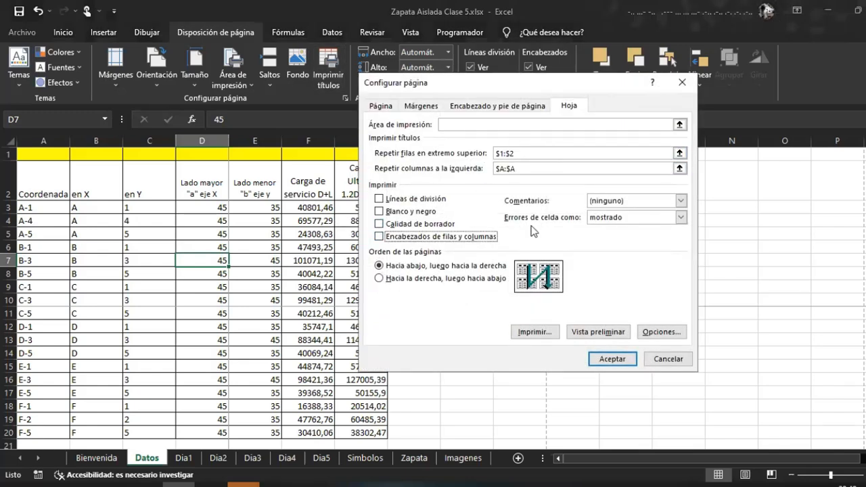
pyautogui.click(613, 364)
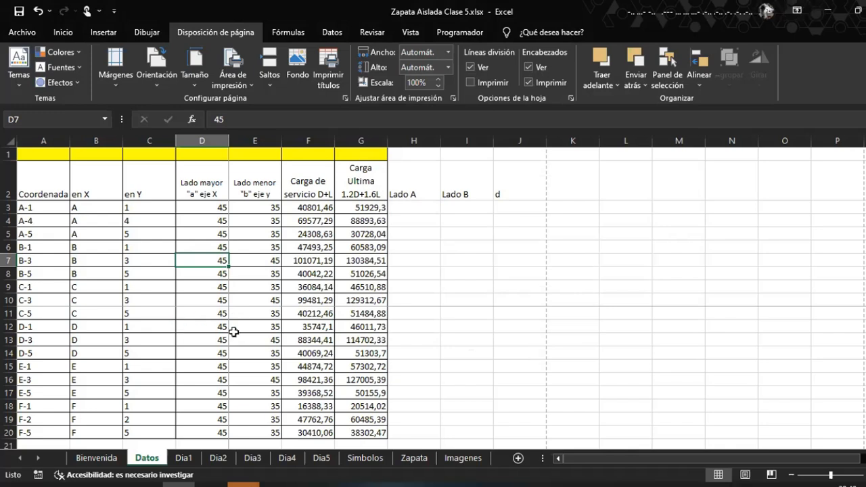
pyautogui.click(237, 336)
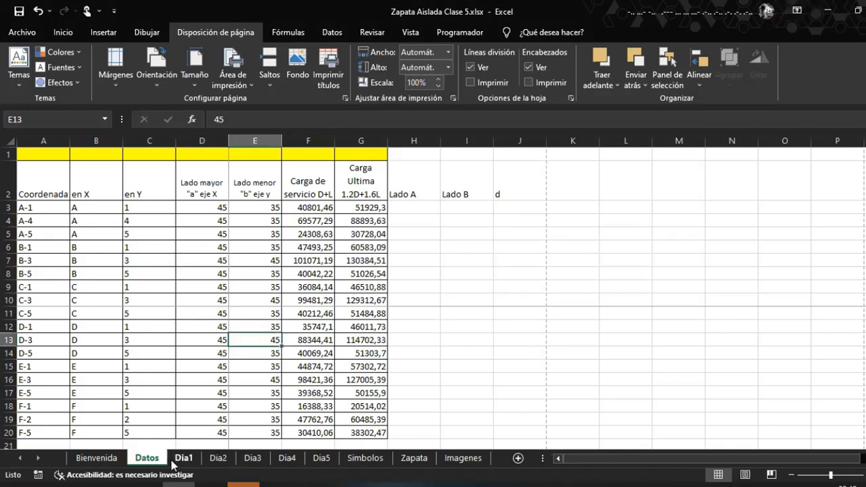
# Enter in cell B28 of the Dia5 sheet: Se encuentra en la pestaña "disposicion de pagina" en el grupo "Cinfigurar pagina" opcion "imprimir titulos"
pyautogui.click(321, 462)
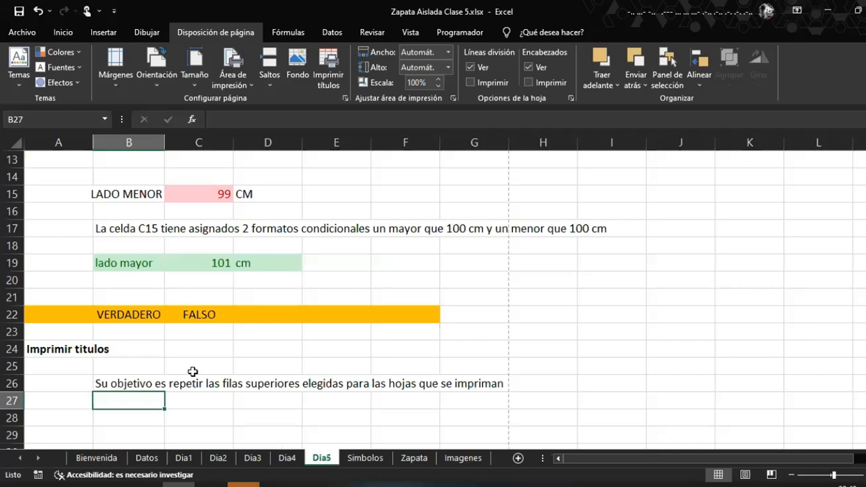
pyautogui.click(137, 412)
pyautogui.scroll(-1, 203, 376)
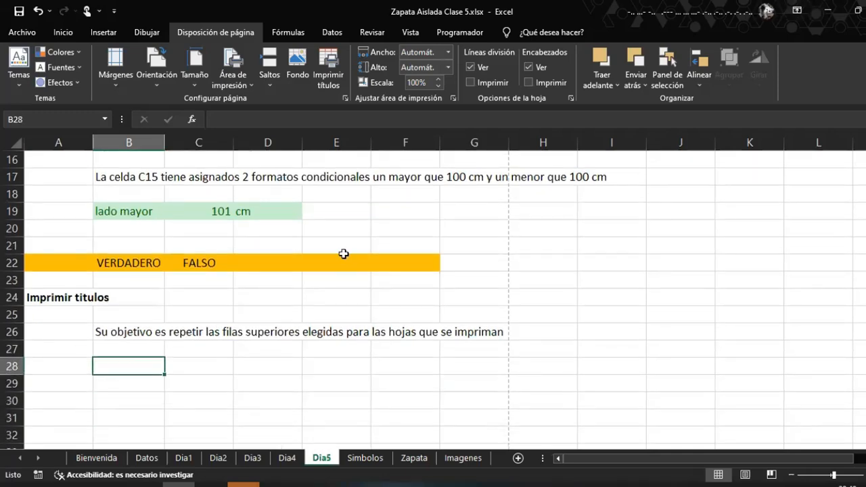
pyautogui.write('Se encuentra e')
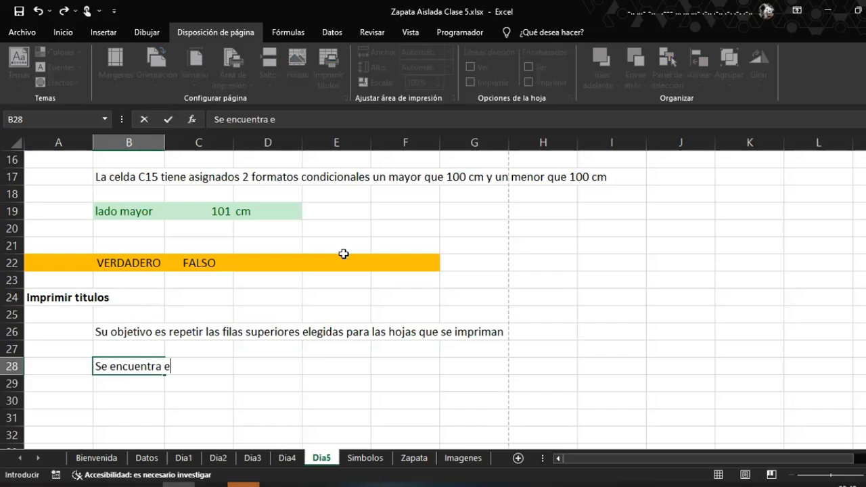
pyautogui.write('n la pestaña "dispo')
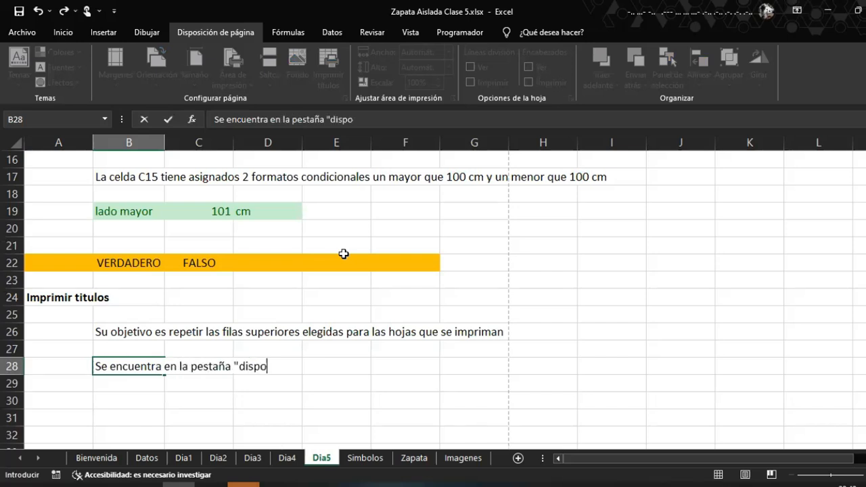
pyautogui.write('sicion de pagina')
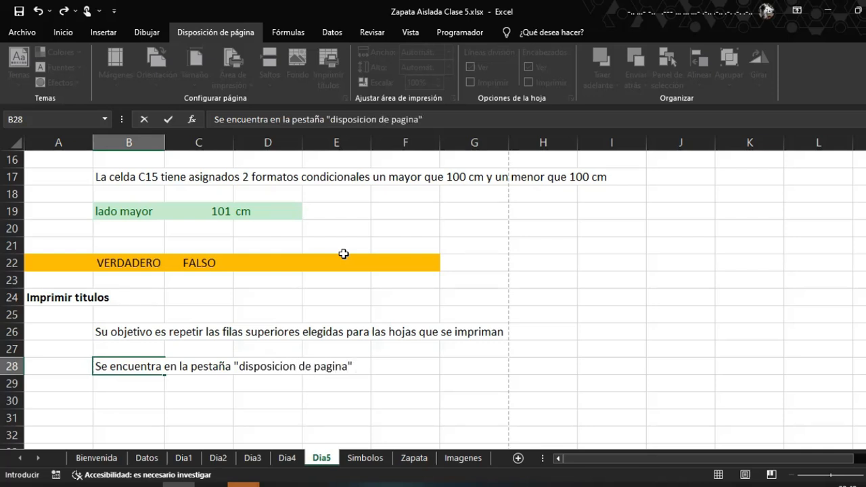
pyautogui.write('" en el grupo "Cinfigurar ')
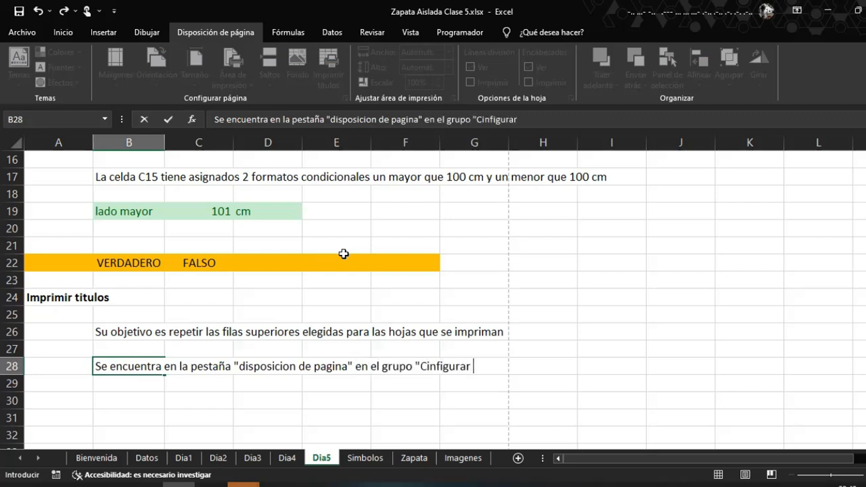
pyautogui.write('pagina"')
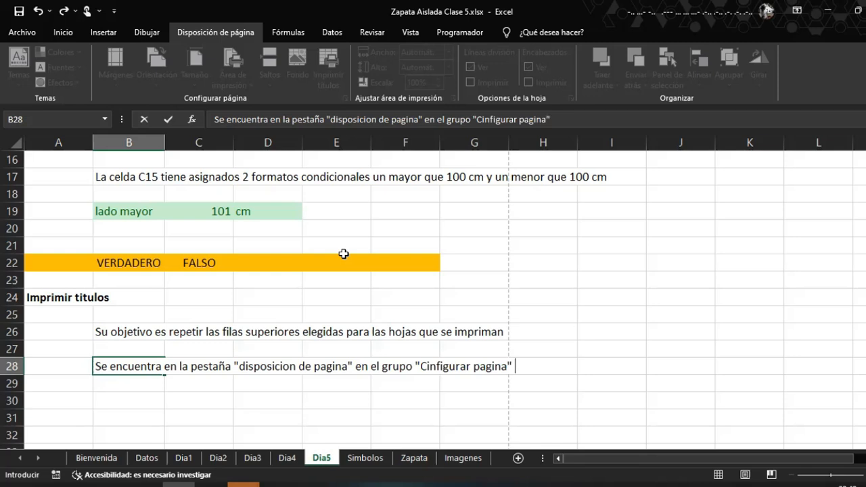
pyautogui.write(' opcion "imprimir titulos')
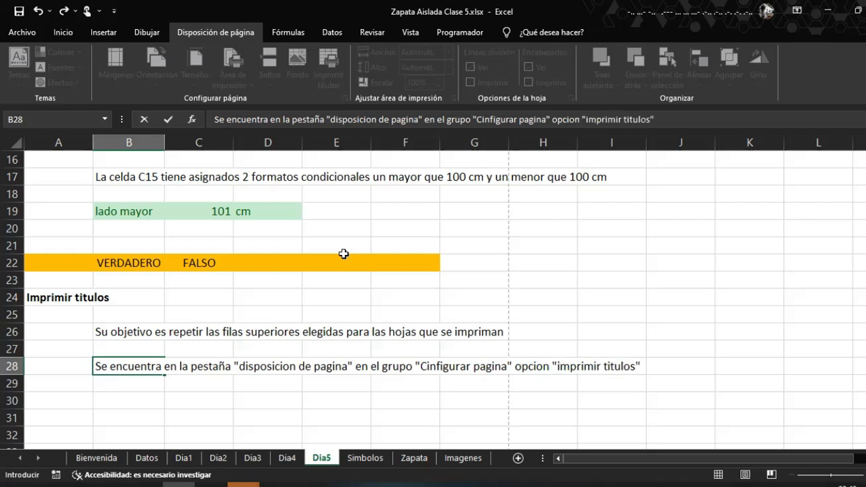
pyautogui.press('Return')
pyautogui.scroll(-1, 122, 256)
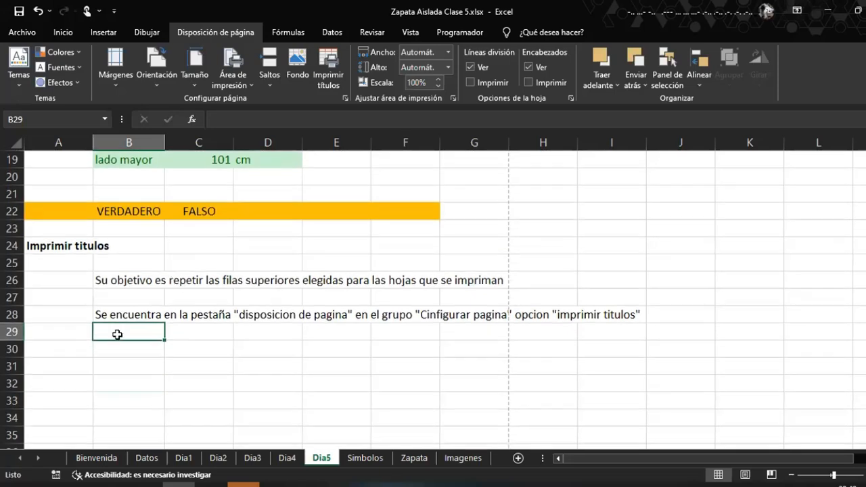
pyautogui.click(96, 349)
pyautogui.click(69, 344)
pyautogui.click(129, 349)
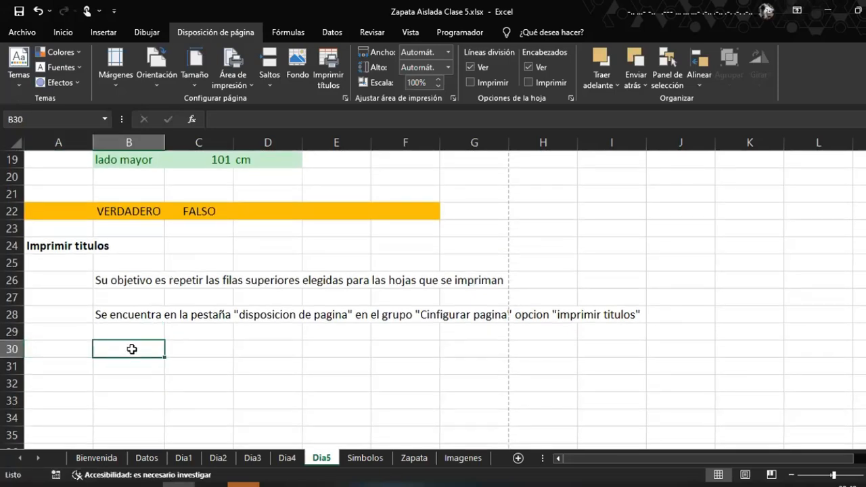
pyautogui.rightClick(134, 353)
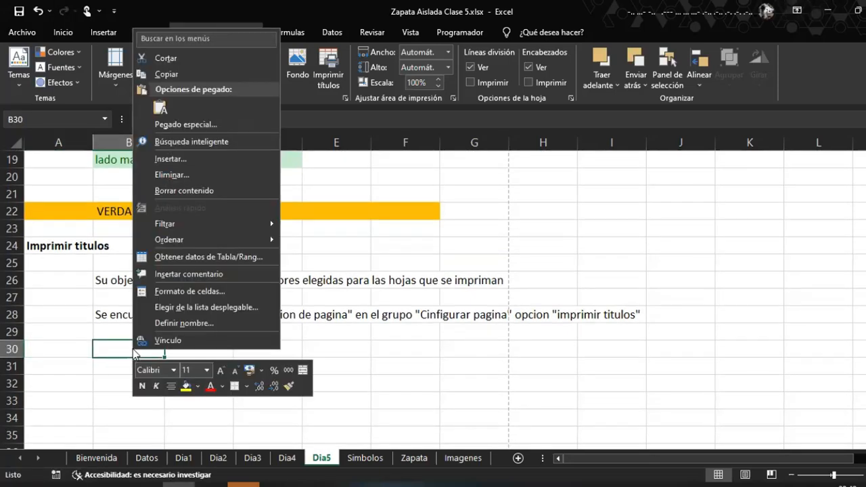
pyautogui.click(220, 292)
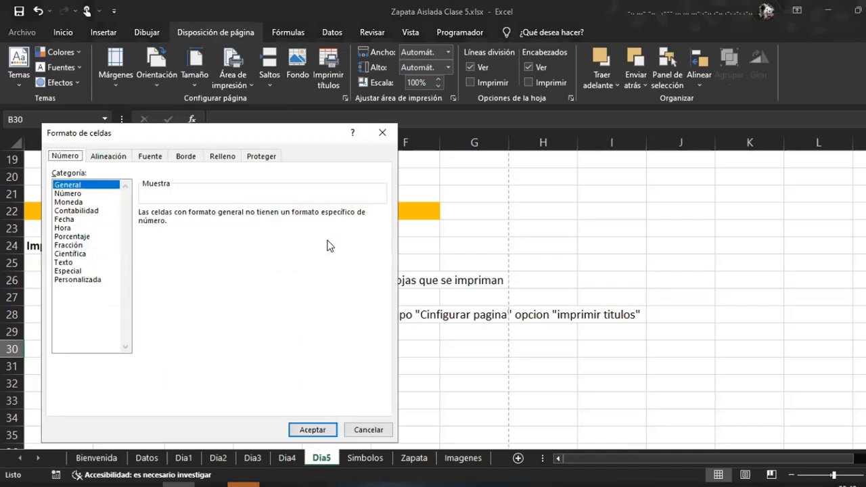
pyautogui.click(383, 132)
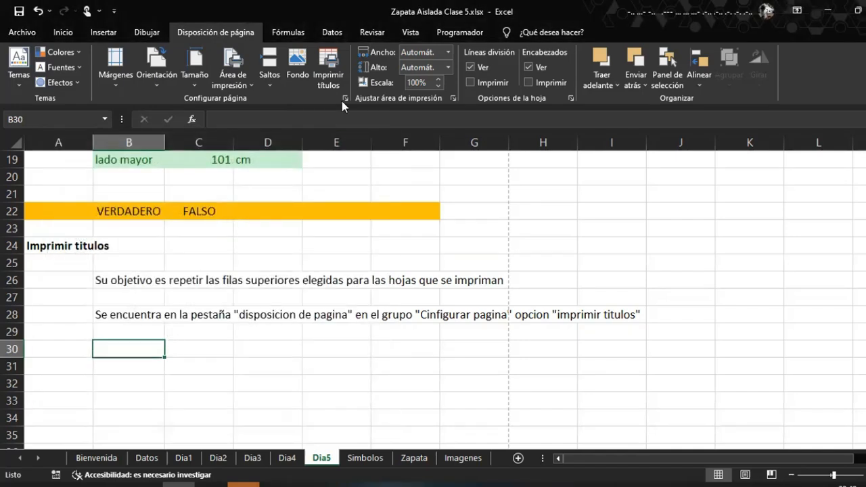
# Examine the print area and print title options in the Dia5 sheet's page setup, and close it without changes
pyautogui.click(343, 99)
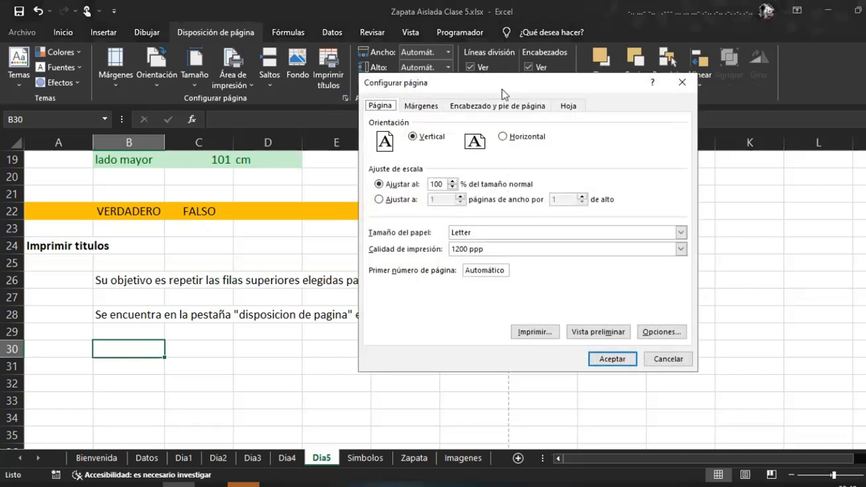
pyautogui.moveTo(503, 94); pyautogui.dragTo(389, 140)
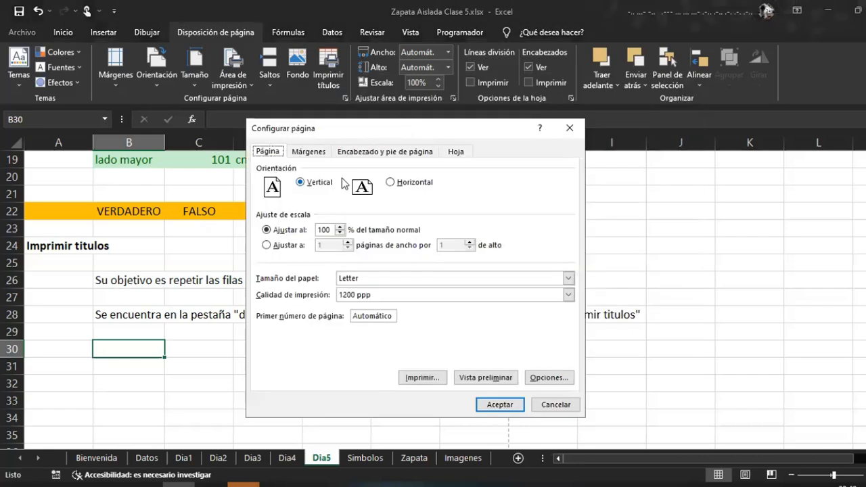
pyautogui.click(456, 155)
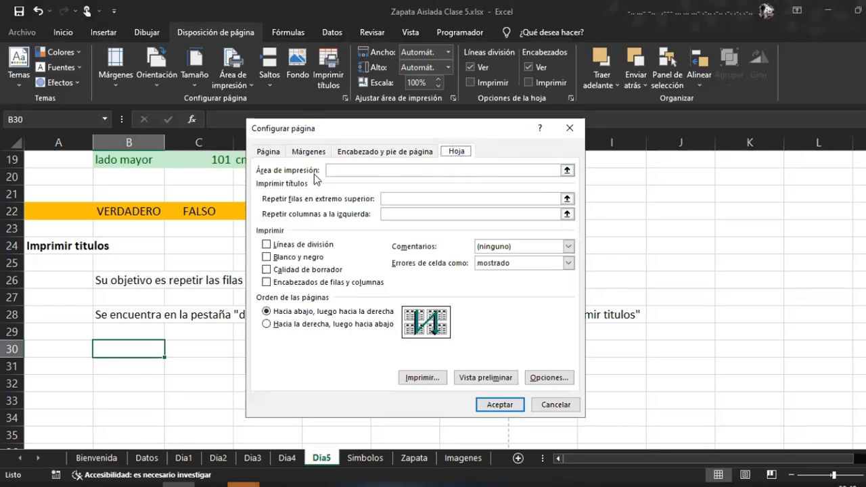
pyautogui.click(401, 214)
pyautogui.click(566, 136)
pyautogui.click(570, 128)
pyautogui.moveTo(103, 345); pyautogui.dragTo(132, 350)
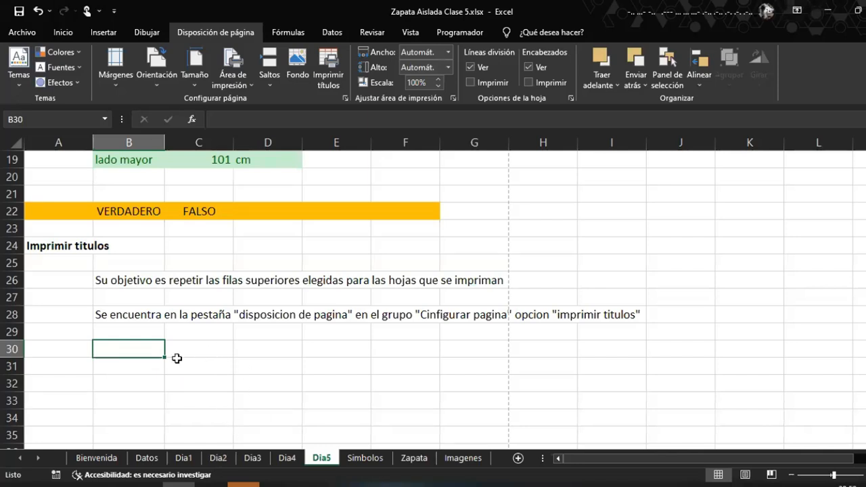
# Look over the Zapata calculation sheet and check the Day 5 topic list on the Bienvenida sheet
pyautogui.click(414, 459)
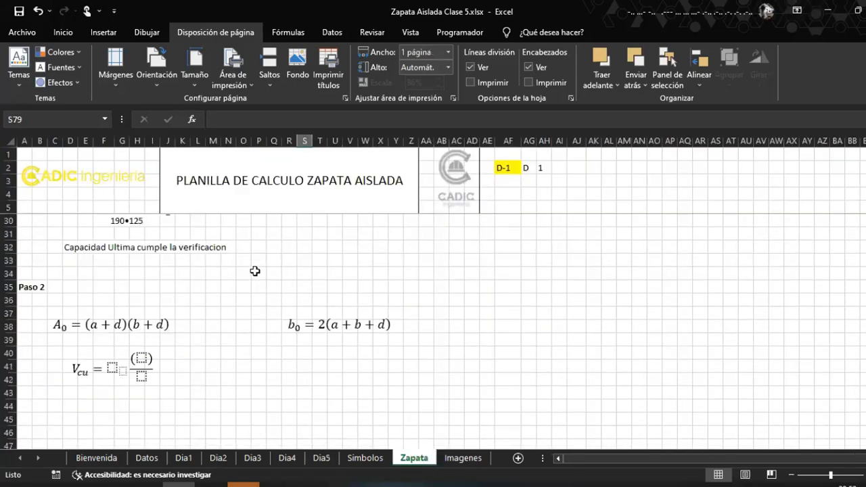
pyautogui.scroll(8, 254, 271)
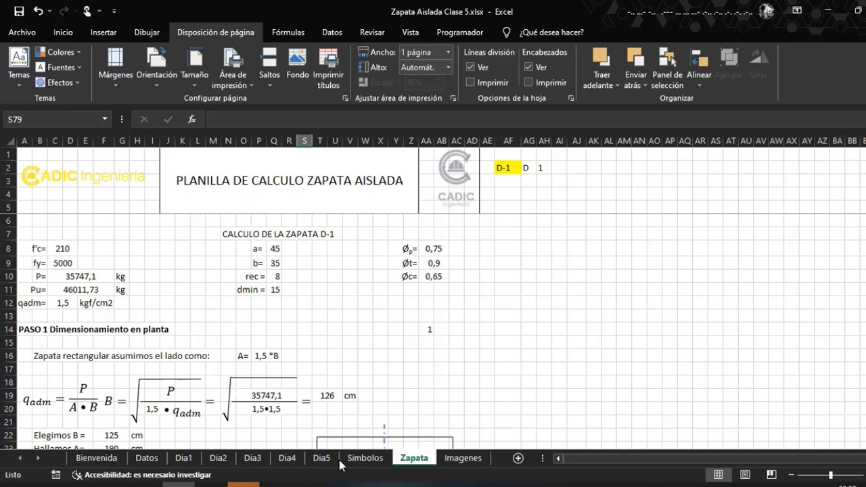
pyautogui.click(110, 465)
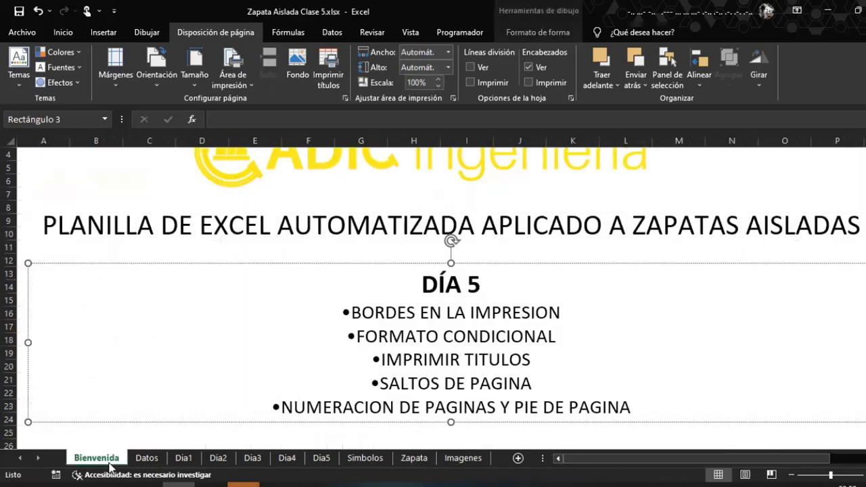
pyautogui.click(415, 461)
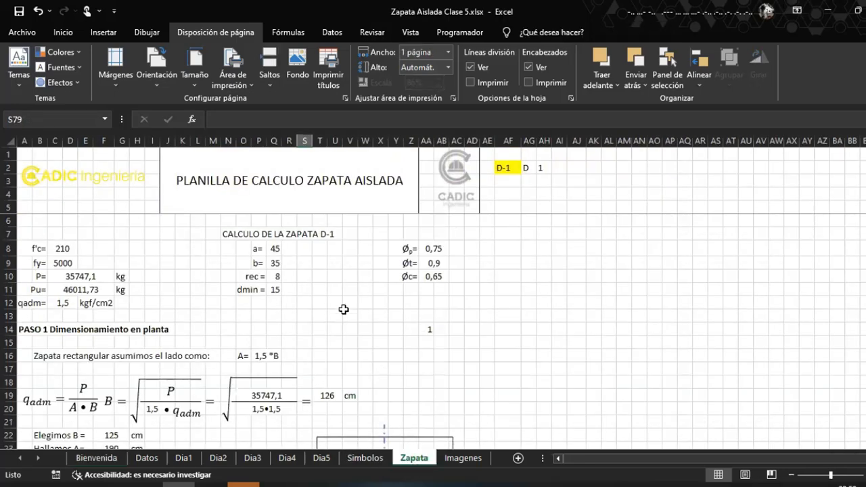
pyautogui.scroll(-2, 344, 309)
pyautogui.scroll(-3, 327, 390)
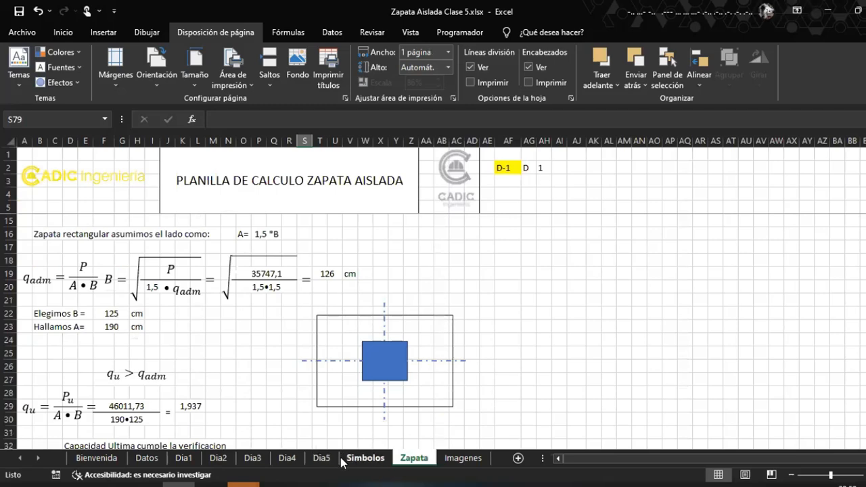
# Add the heading "Saltos de pagina" in cell A31 of the Dia5 sheet and make it bold
pyautogui.click(321, 458)
pyautogui.scroll(-1, 101, 325)
pyautogui.click(86, 316)
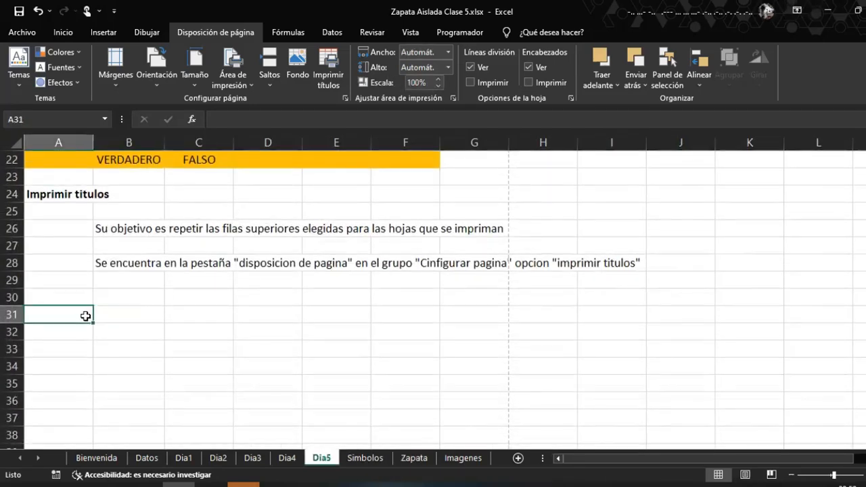
pyautogui.write('Sa')
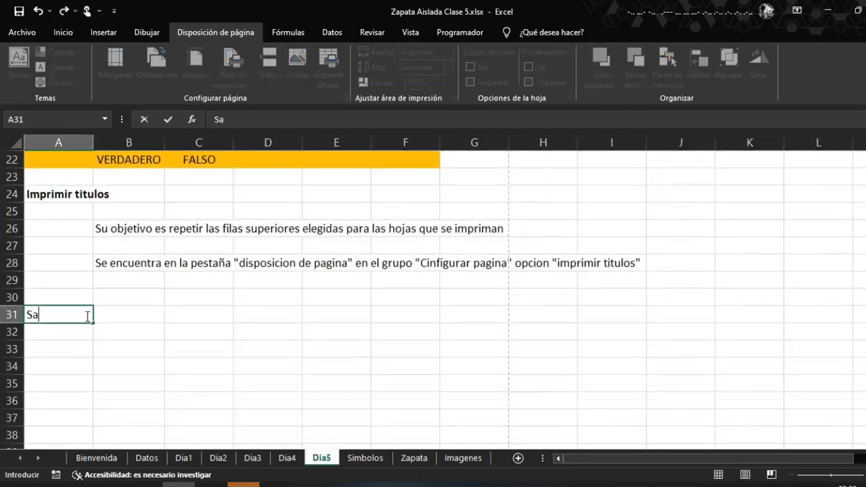
pyautogui.write('ltos de pagina')
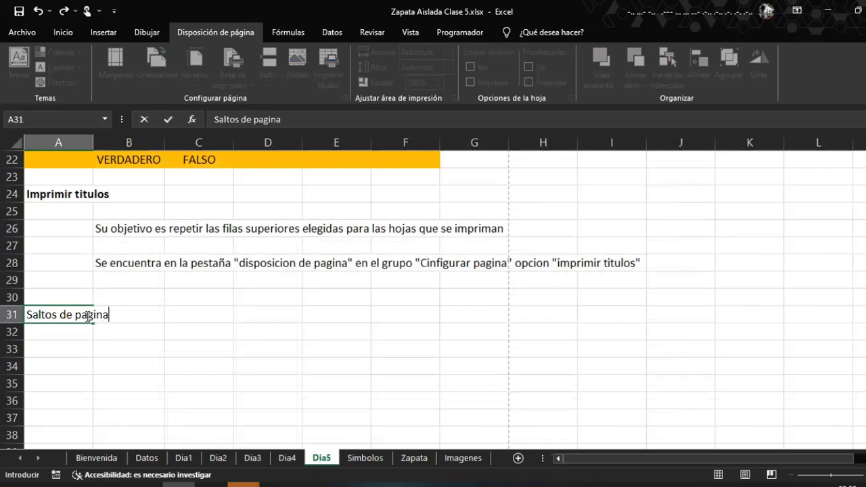
pyautogui.click(68, 366)
pyautogui.click(67, 314)
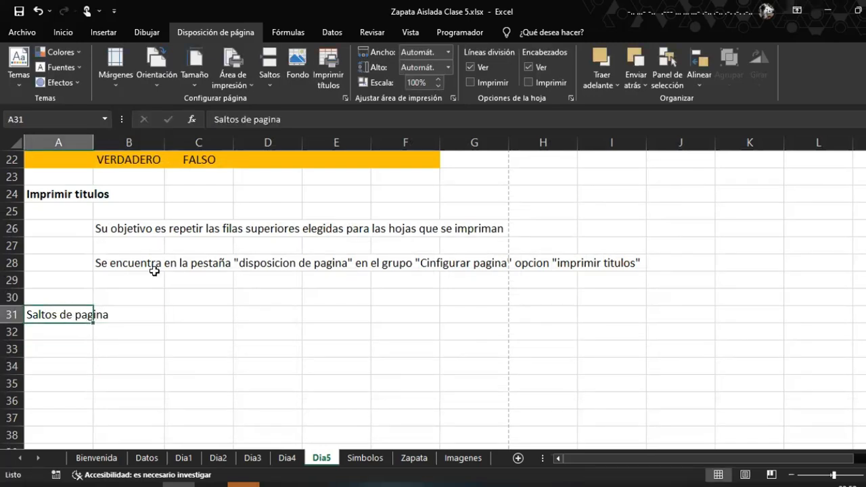
pyautogui.click(63, 33)
pyautogui.click(76, 77)
# Enter the note "Separaciones de hojas representados por lineas azules" in cell B33 under the page breaks heading
pyautogui.click(183, 363)
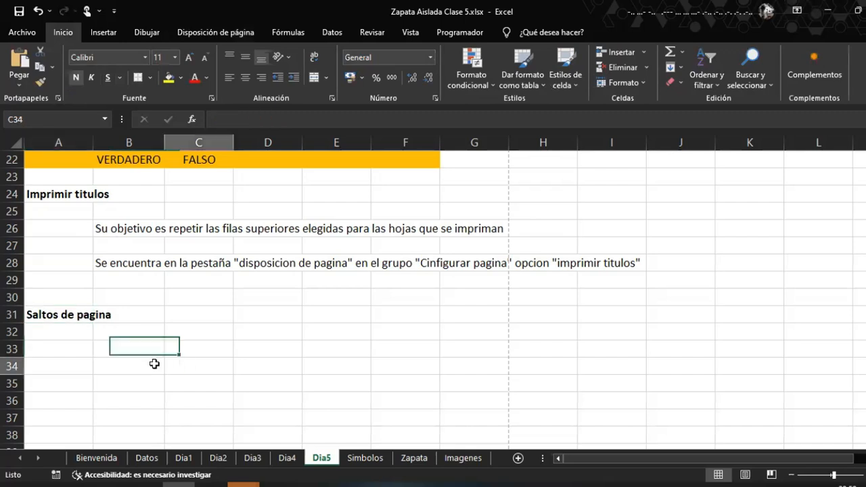
pyautogui.click(124, 344)
pyautogui.write('Seprac')
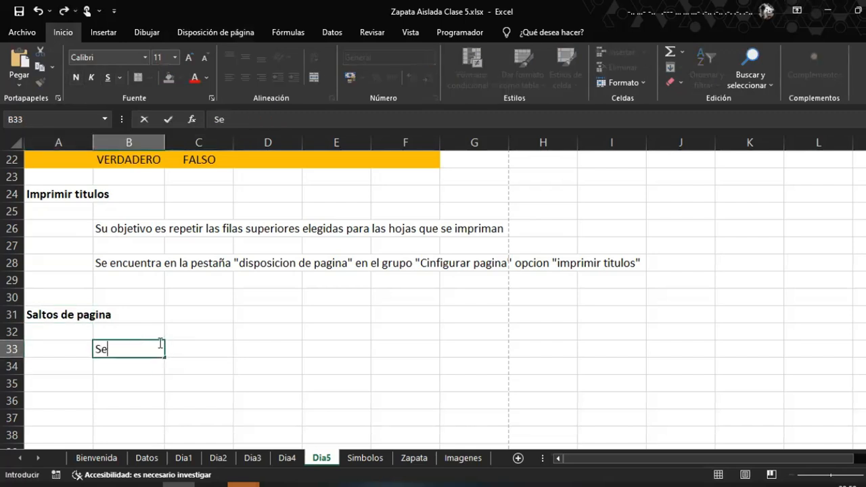
pyautogui.press('BackSpace')
pyautogui.press('BackSpace')
pyautogui.write('raciones de ho')
pyautogui.write('jas')
pyautogui.write('  rep')
pyautogui.write('resenta')
pyautogui.write('c')
pyautogui.press('BackSpace')
pyautogui.write('dos por lineas')
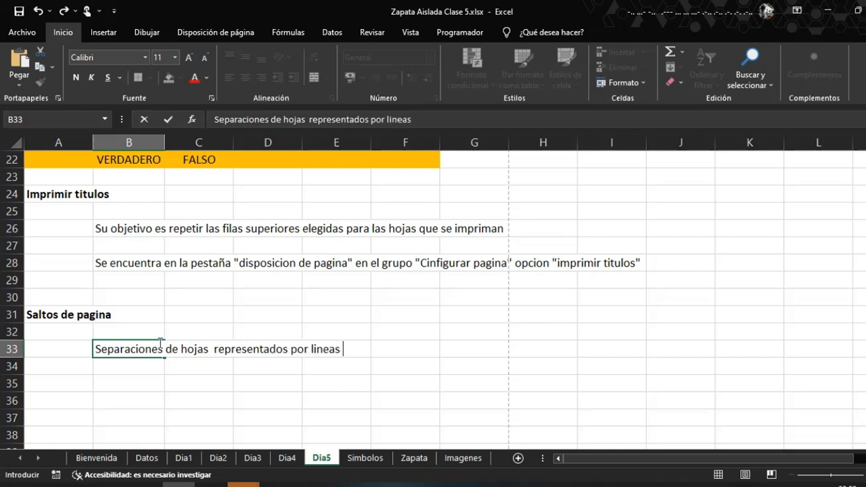
pyautogui.write(' azul')
pyautogui.write('es')
pyautogui.press('Return')
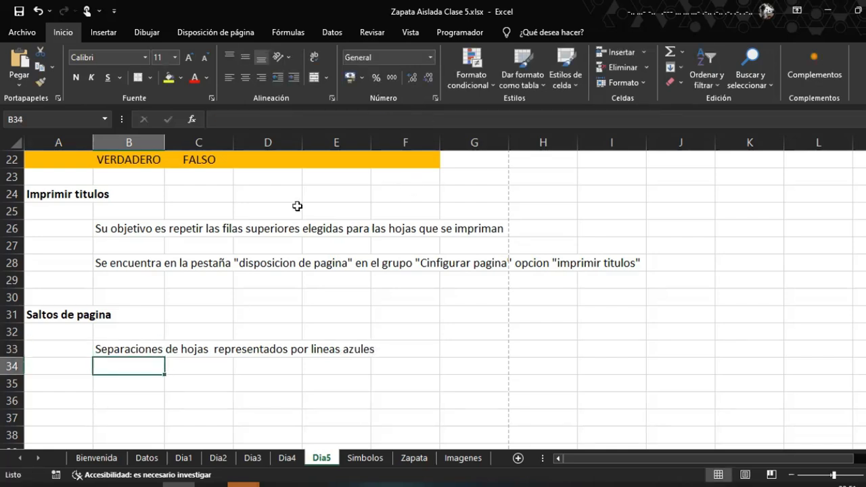
# Switch the Dia5 sheet to page break preview and show its page boundaries from row 1
pyautogui.click(130, 348)
pyautogui.click(135, 361)
pyautogui.click(407, 34)
pyautogui.click(59, 69)
pyautogui.scroll(7, 121, 213)
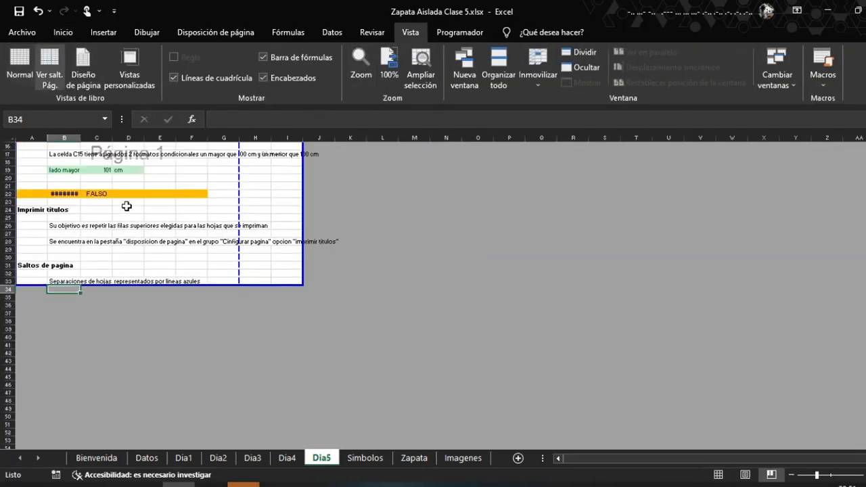
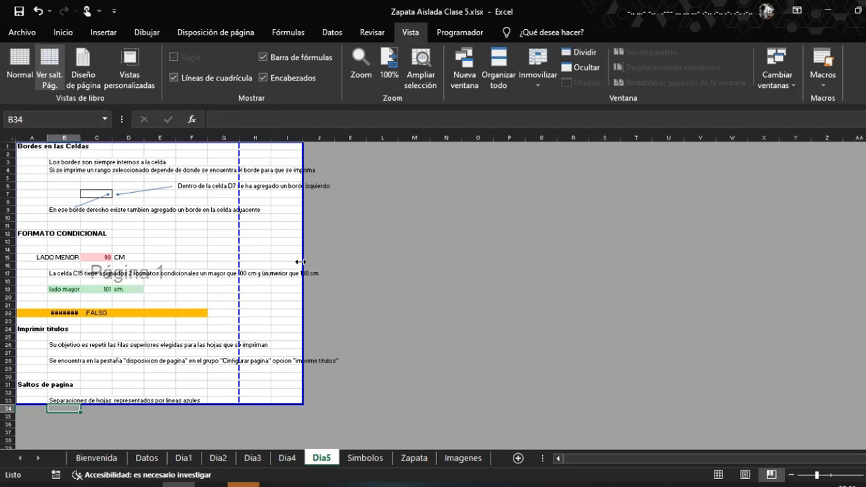
pyautogui.click(279, 265)
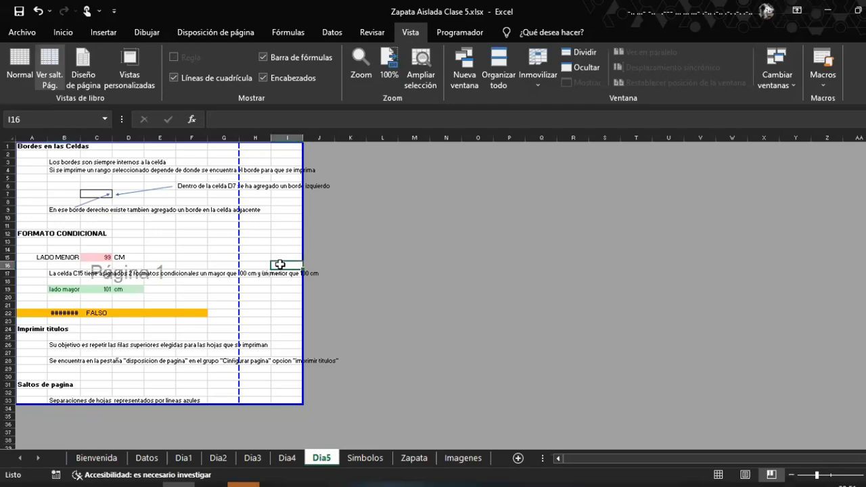
# Open the print settings for the Dia5 sheet and review its scaling options and page setup
pyautogui.hotkey('ctrl', 'p')
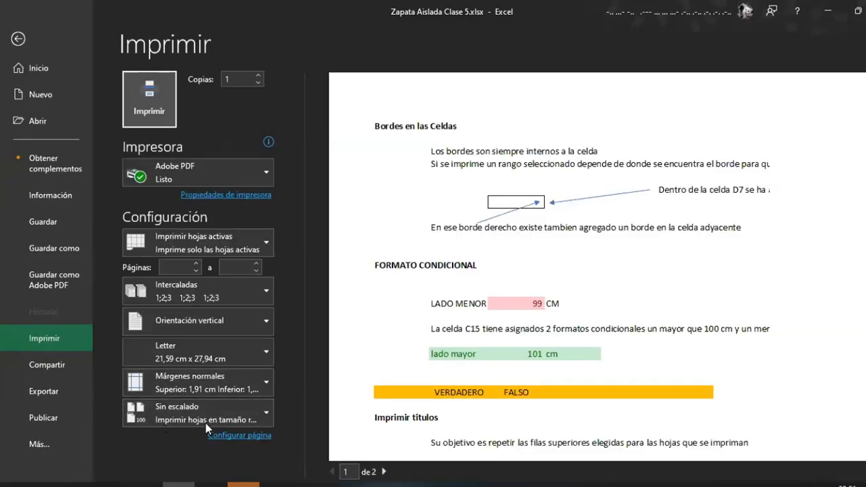
pyautogui.click(196, 420)
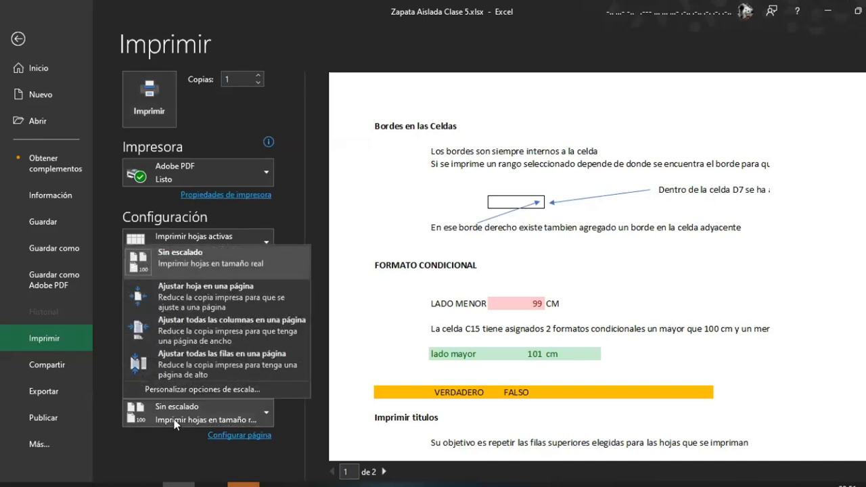
pyautogui.click(227, 438)
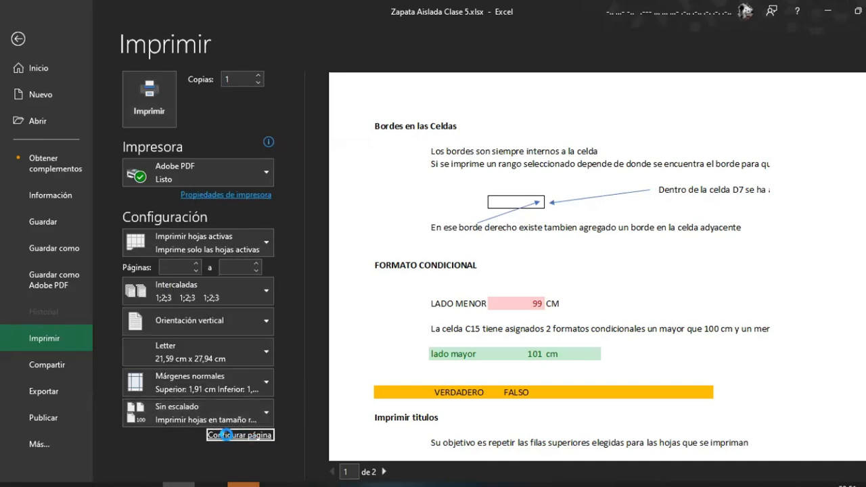
pyautogui.click(234, 436)
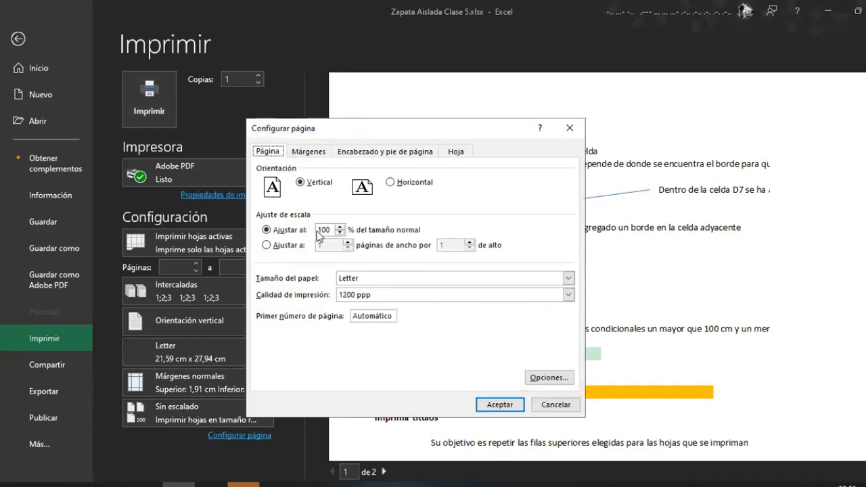
pyautogui.click(559, 405)
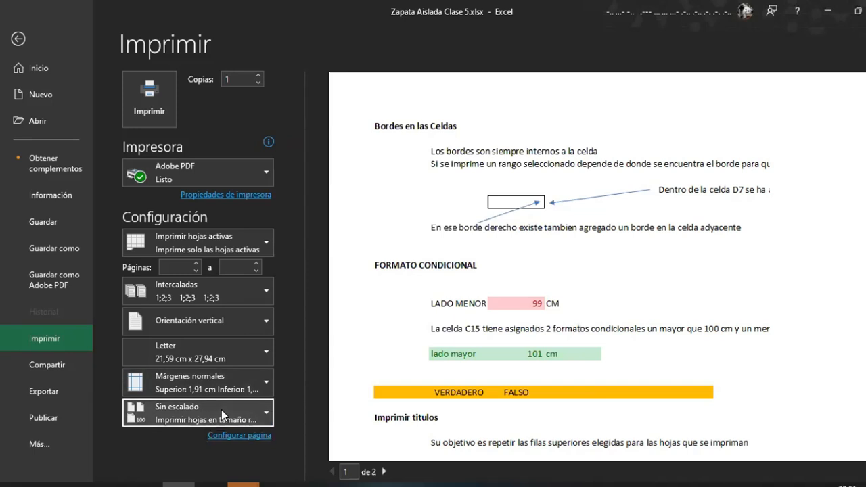
# Set the Dia5 print scale to 80% of normal size in the page setup and return to the sheet
pyautogui.click(221, 409)
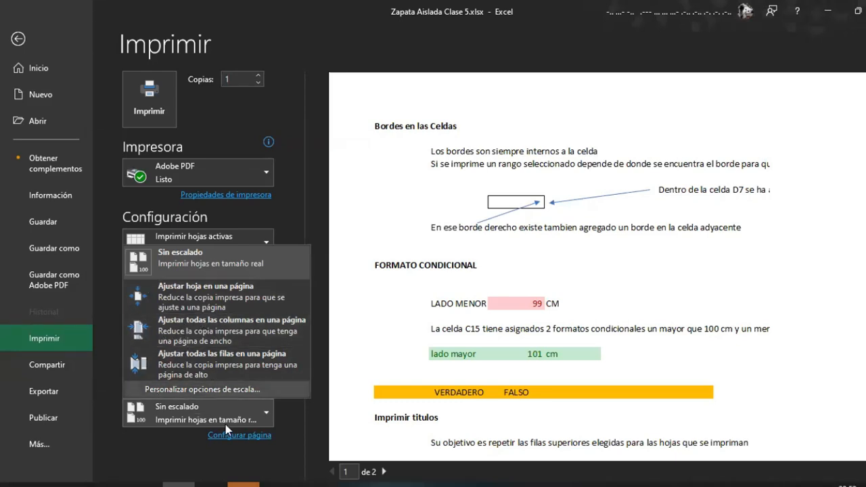
pyautogui.click(243, 434)
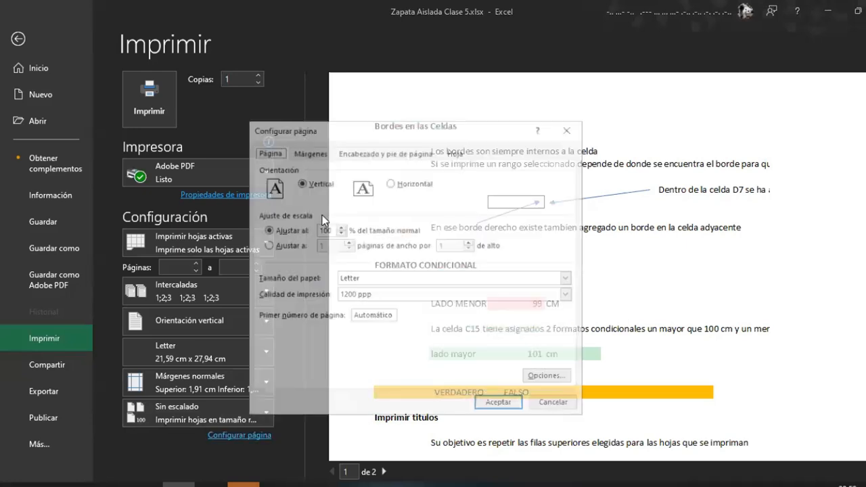
pyautogui.click(328, 229)
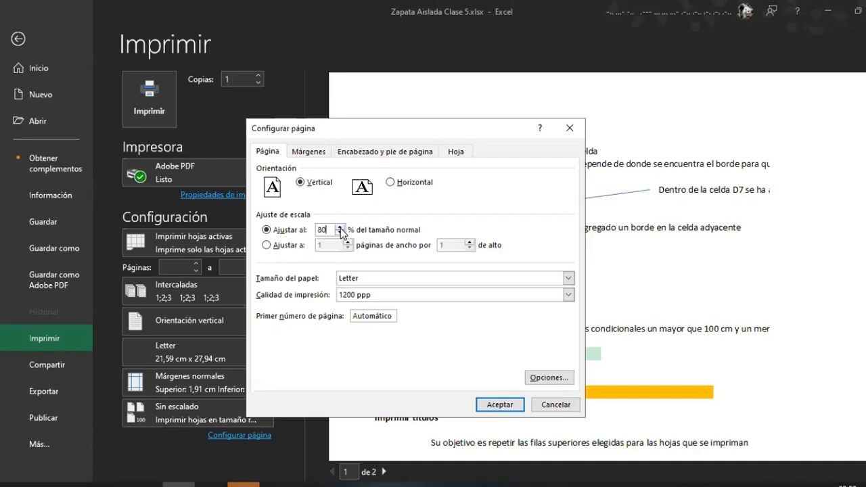
pyautogui.click(500, 406)
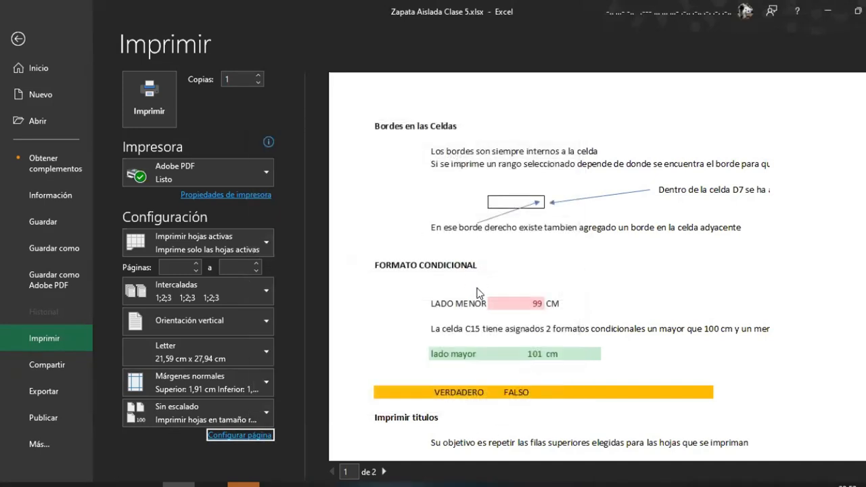
pyautogui.click(18, 39)
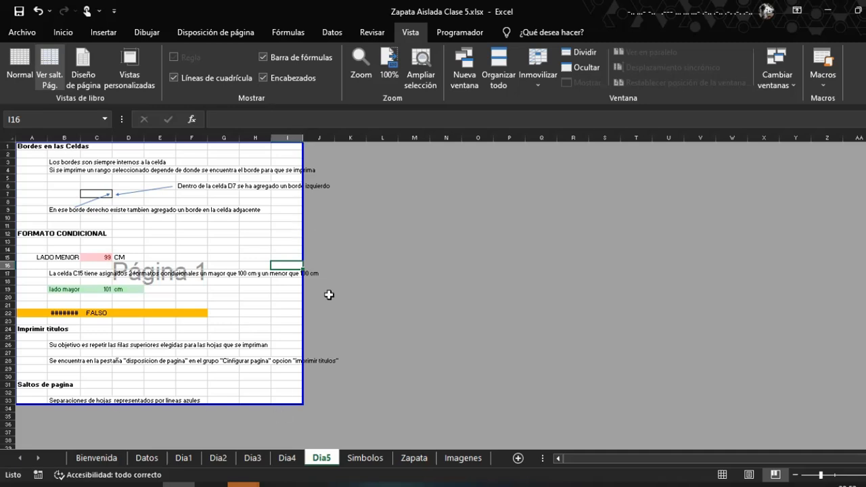
# Extend the lower page boundary of the Dia5 sheet down to row 39
pyautogui.click(179, 257)
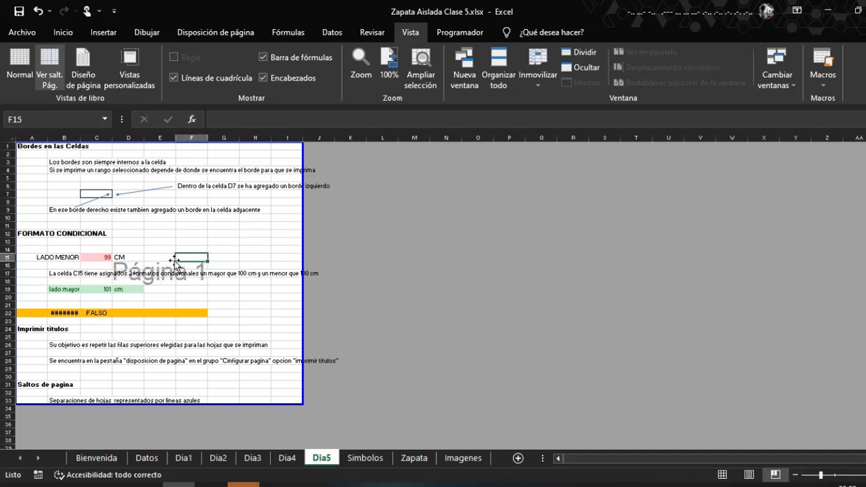
pyautogui.click(155, 252)
pyautogui.scroll(-1, 190, 385)
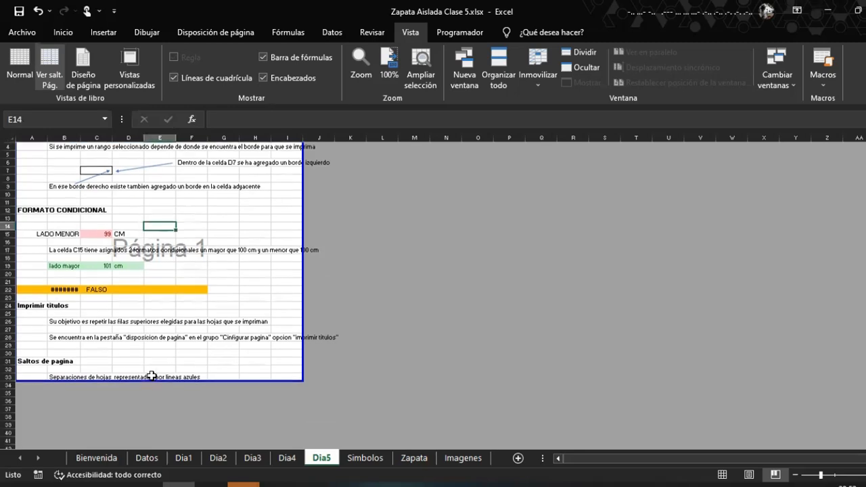
pyautogui.scroll(-1, 138, 377)
pyautogui.click(135, 377)
pyautogui.moveTo(136, 392); pyautogui.dragTo(140, 409)
pyautogui.moveTo(179, 357); pyautogui.dragTo(190, 404)
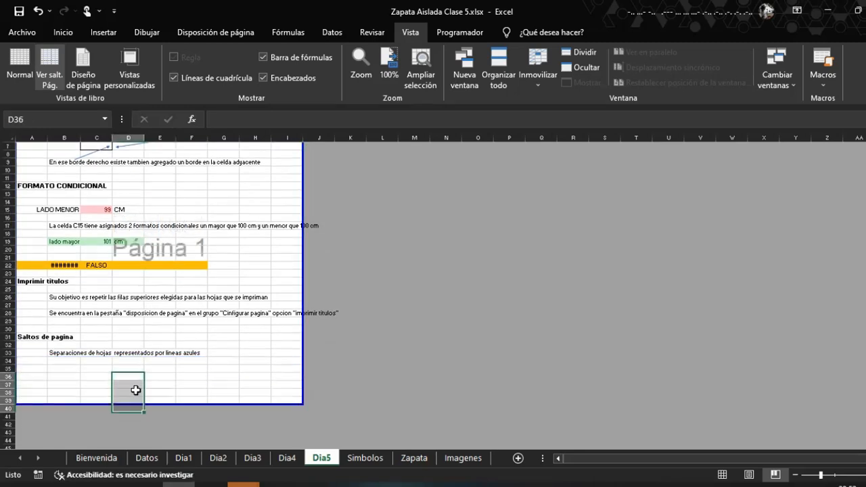
# Move the lower page boundary up so that the printed page ends after row 34
pyautogui.click(73, 370)
pyautogui.scroll(1, 117, 373)
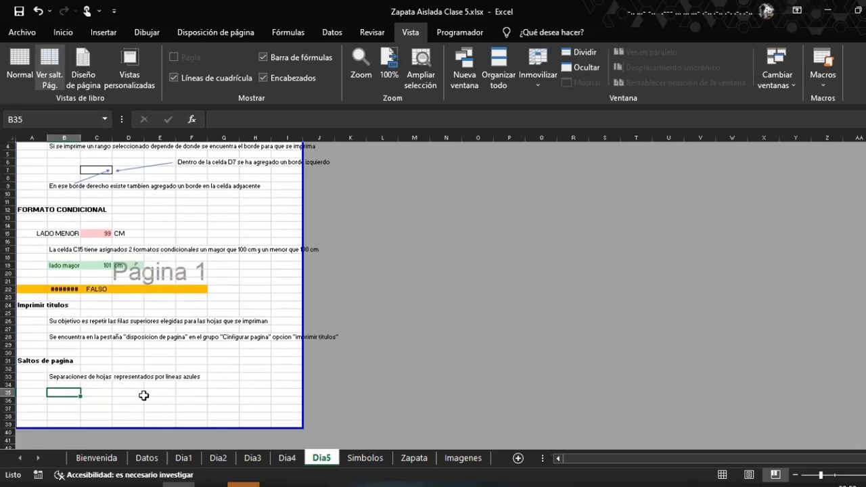
pyautogui.moveTo(157, 420); pyautogui.dragTo(155, 356)
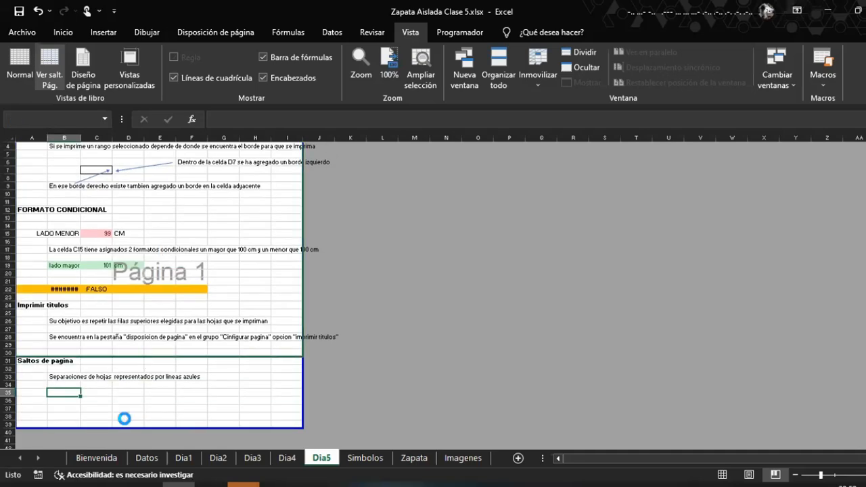
pyautogui.moveTo(151, 359); pyautogui.dragTo(180, 385)
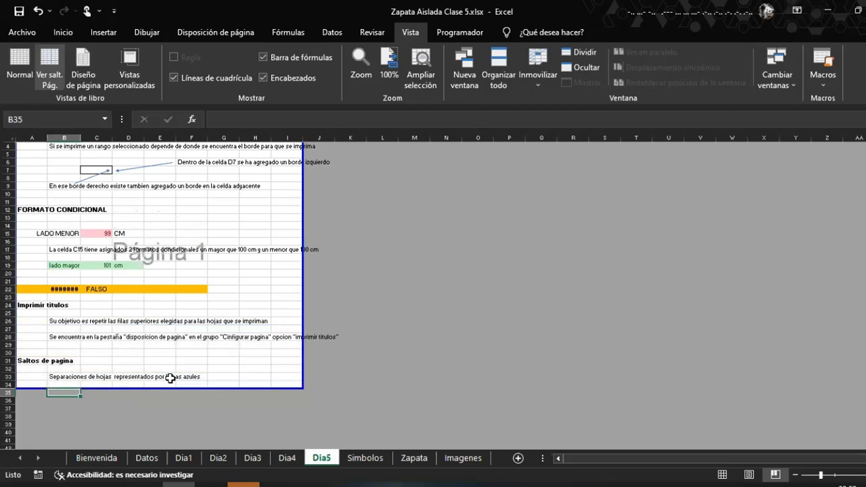
# Insert a page break above row 20 using cell A20
pyautogui.click(41, 274)
pyautogui.scroll(1, 189, 305)
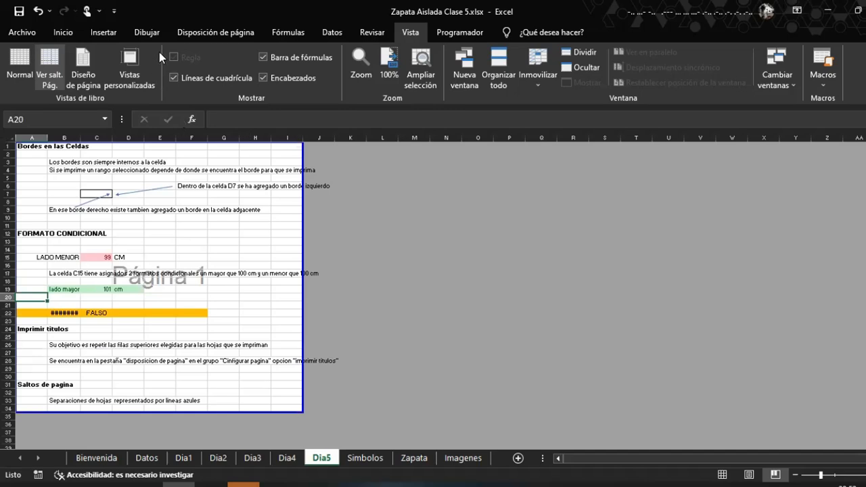
pyautogui.click(227, 33)
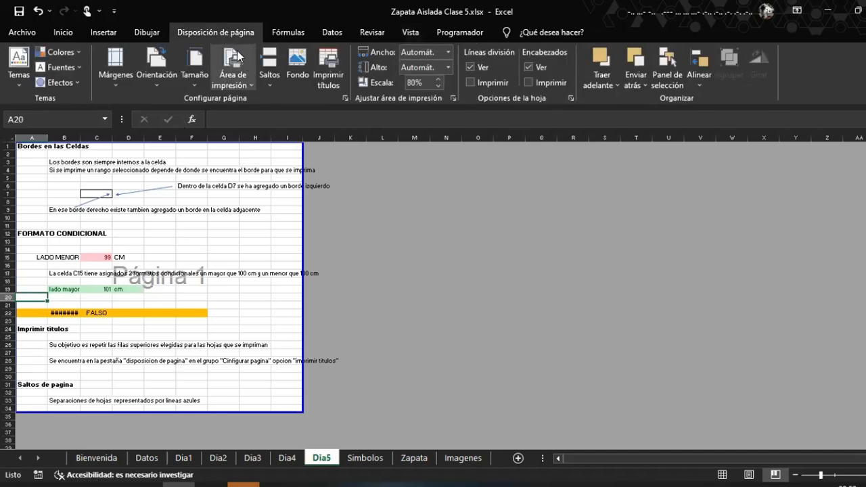
pyautogui.click(270, 75)
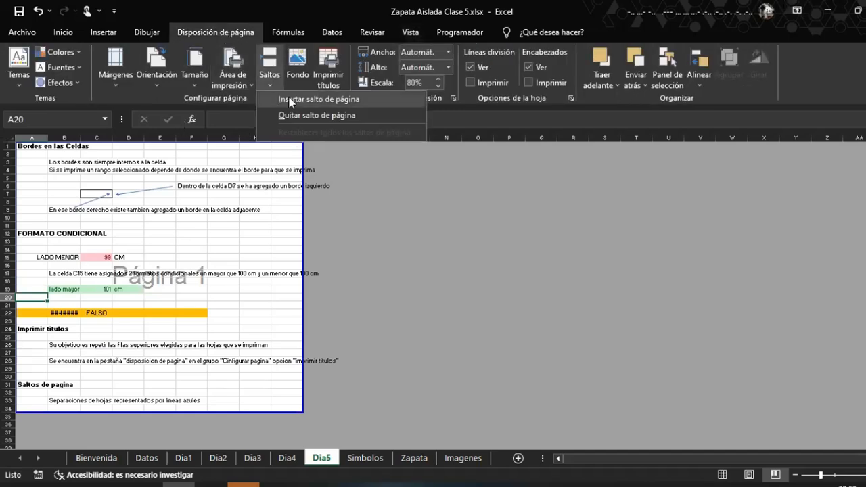
pyautogui.click(290, 100)
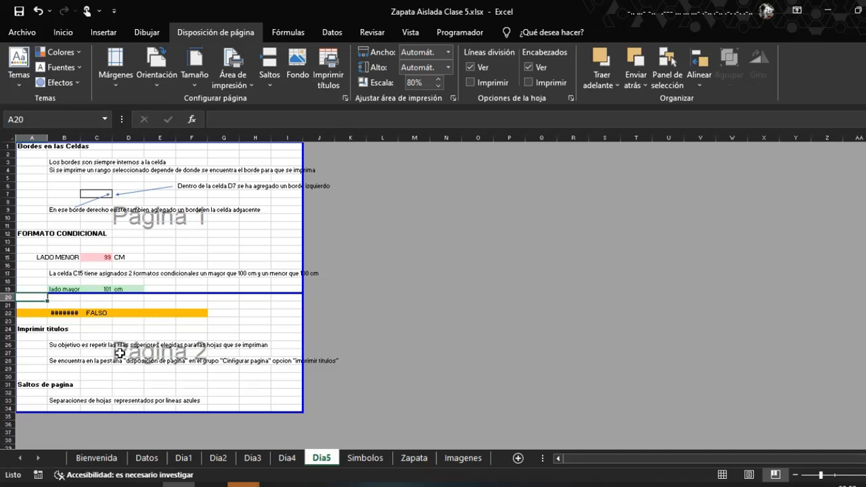
# Insert horizontal and vertical page breaks at cell C26
pyautogui.click(93, 346)
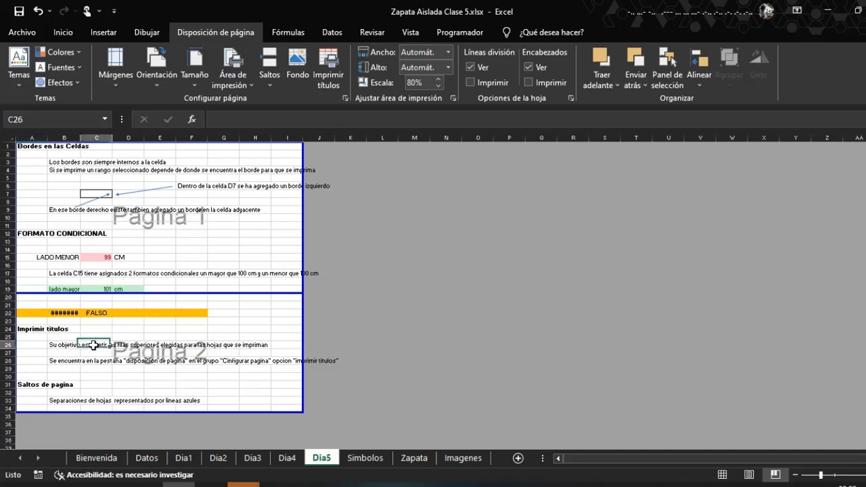
pyautogui.click(276, 82)
pyautogui.click(301, 100)
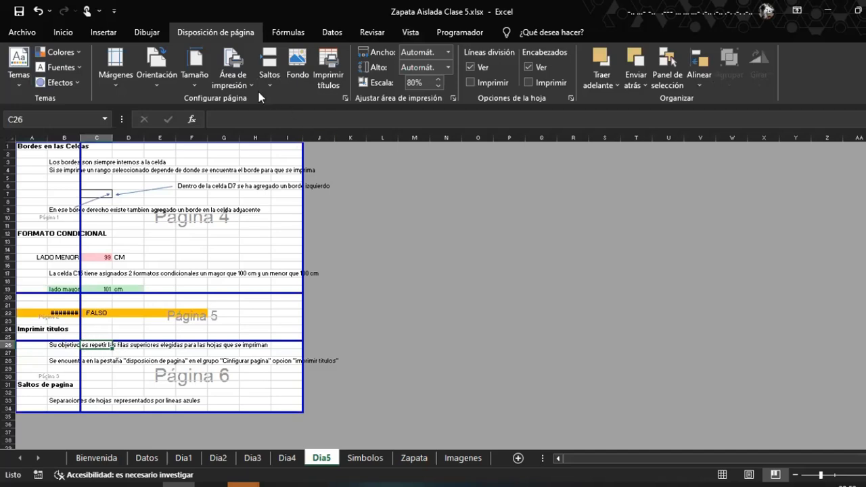
# Remove the page breaks at cell C26 and the one at cell A20
pyautogui.click(279, 81)
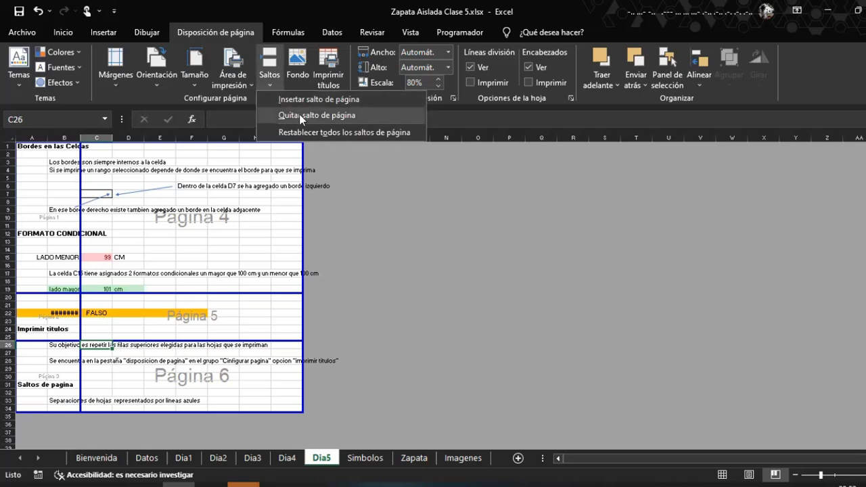
pyautogui.click(300, 114)
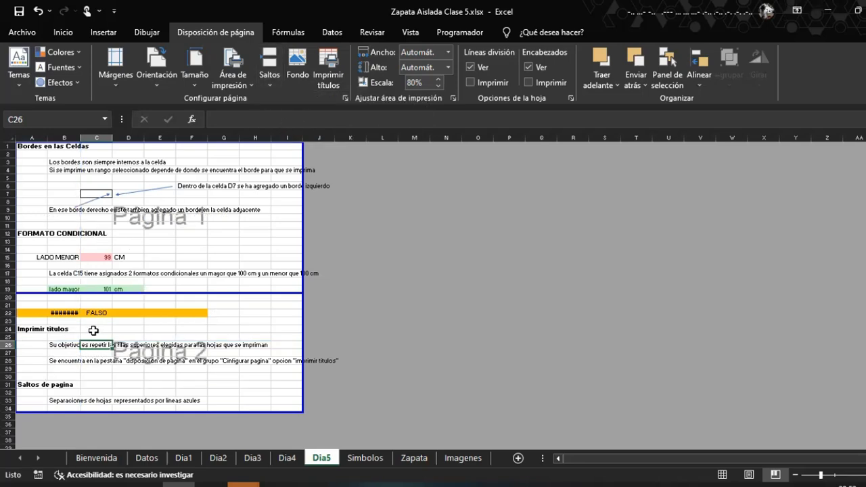
pyautogui.click(35, 300)
pyautogui.click(271, 75)
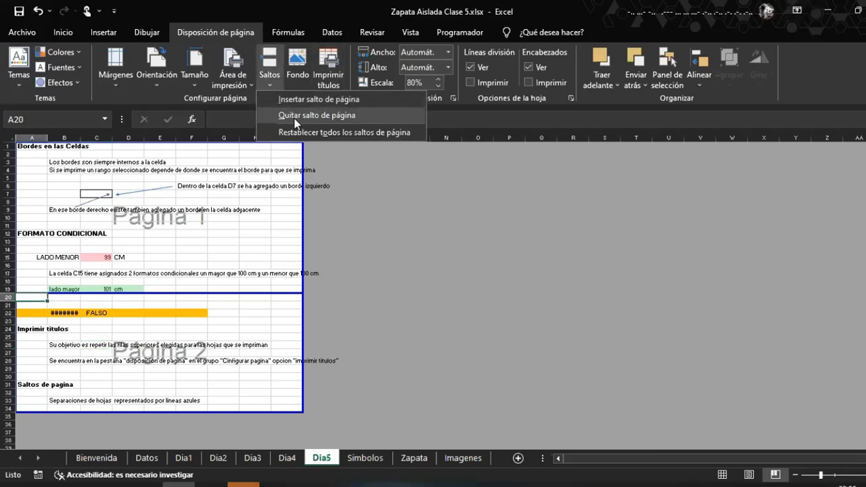
pyautogui.click(295, 116)
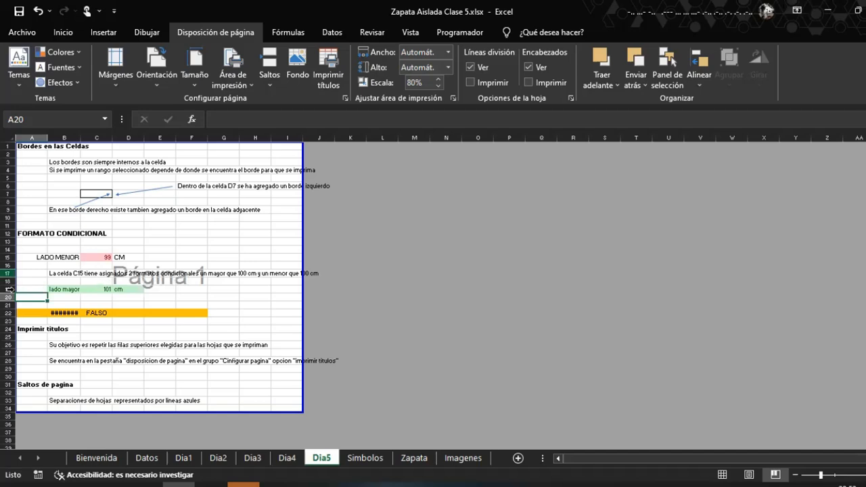
# Insert another horizontal page break and remove it by moving its line onto the print area's lower boundary
pyautogui.click(269, 80)
pyautogui.click(281, 97)
pyautogui.moveTo(76, 374); pyautogui.dragTo(82, 412)
# Insert page breaks at cell D16 and remove them by moving their lines onto the outer edges of the print area
pyautogui.click(128, 264)
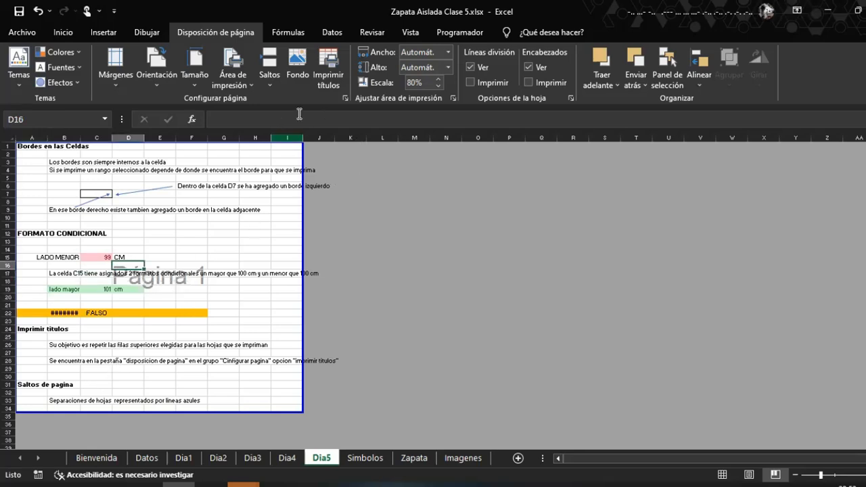
pyautogui.click(269, 73)
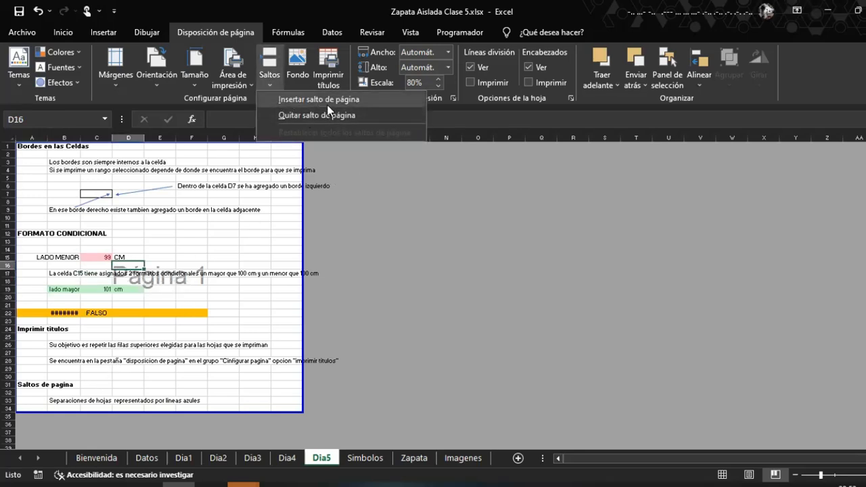
pyautogui.click(328, 105)
pyautogui.moveTo(112, 237); pyautogui.dragTo(294, 237)
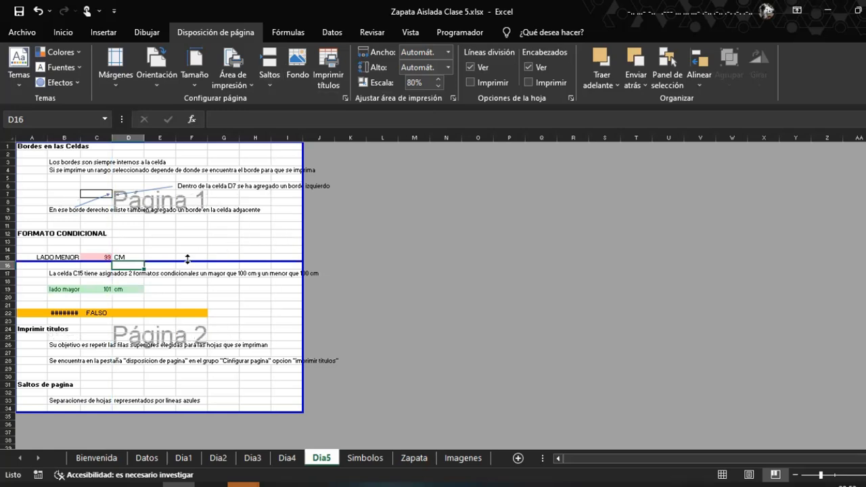
pyautogui.moveTo(185, 262); pyautogui.dragTo(159, 410)
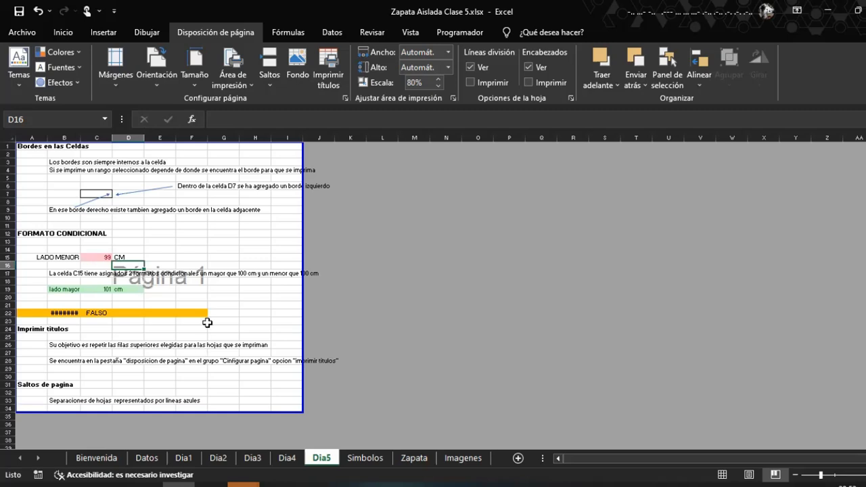
pyautogui.click(173, 258)
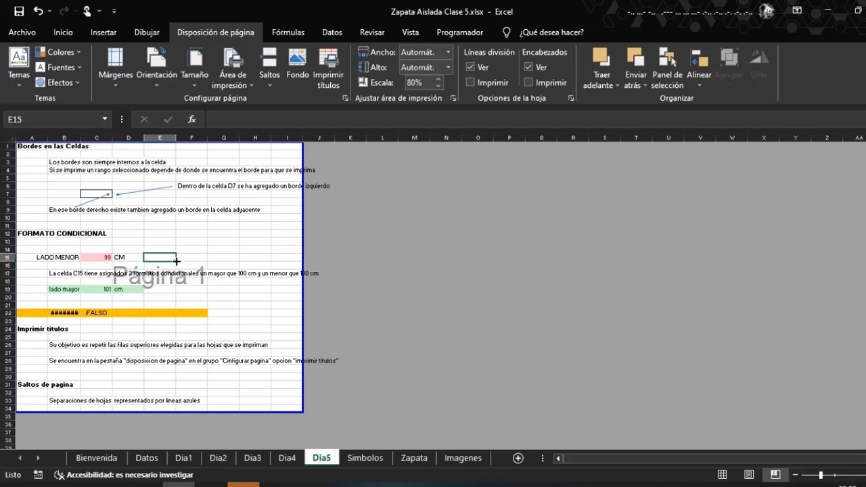
pyautogui.click(58, 402)
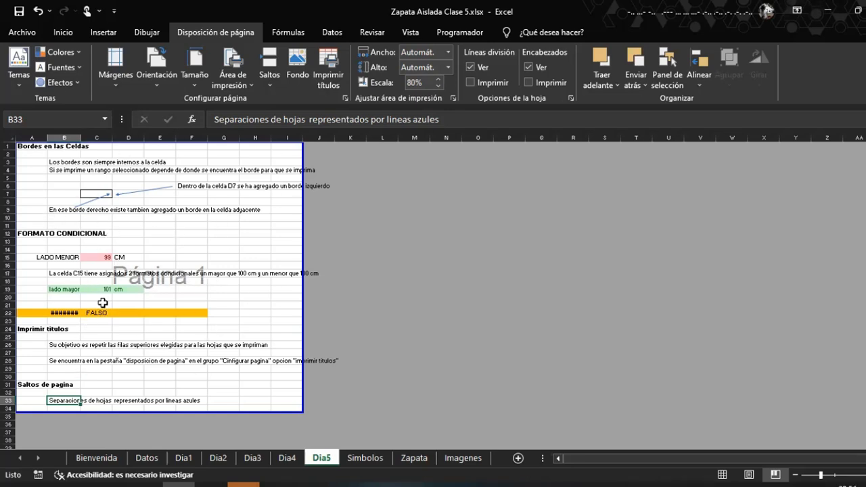
pyautogui.click(57, 225)
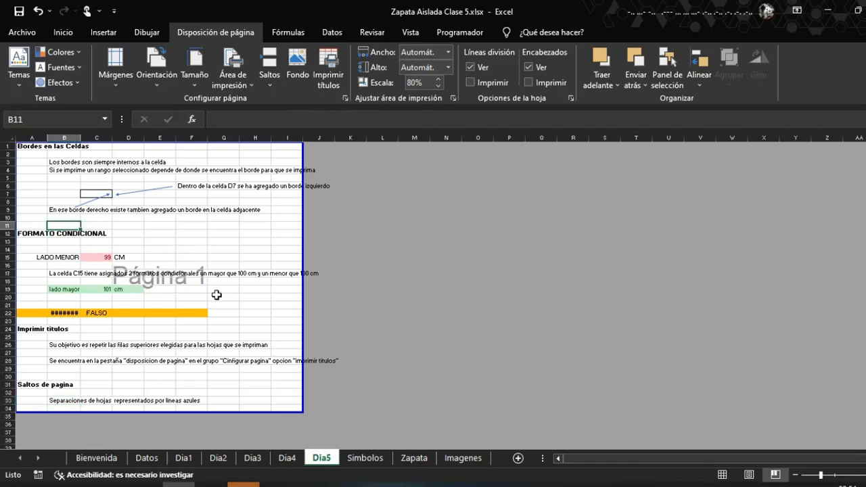
pyautogui.click(109, 402)
pyautogui.click(67, 401)
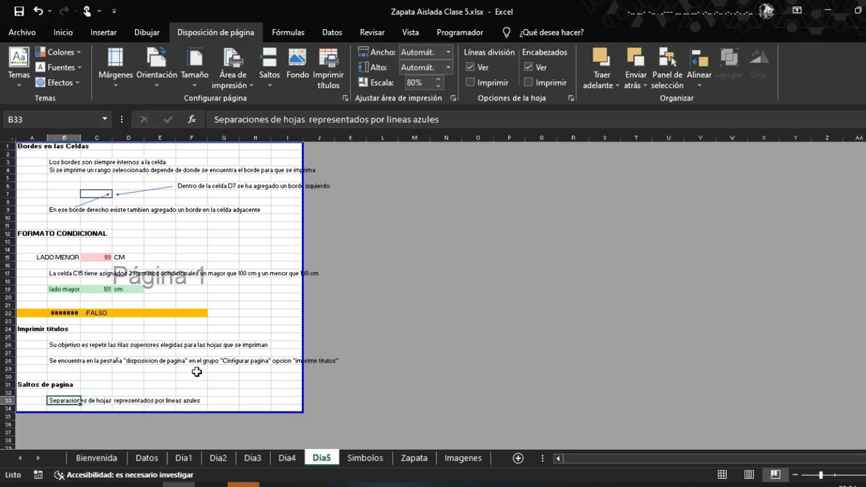
pyautogui.click(166, 318)
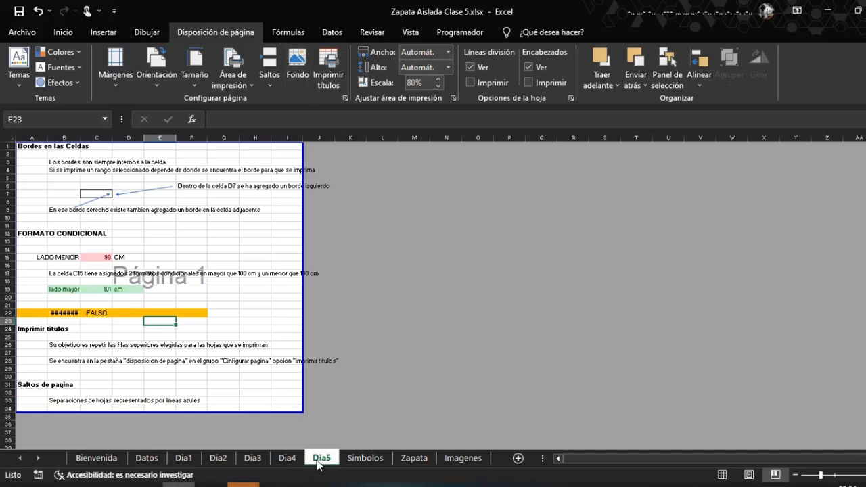
# Switch the Dia5 sheet from Page Break Preview to Page Layout view
pyautogui.click(227, 376)
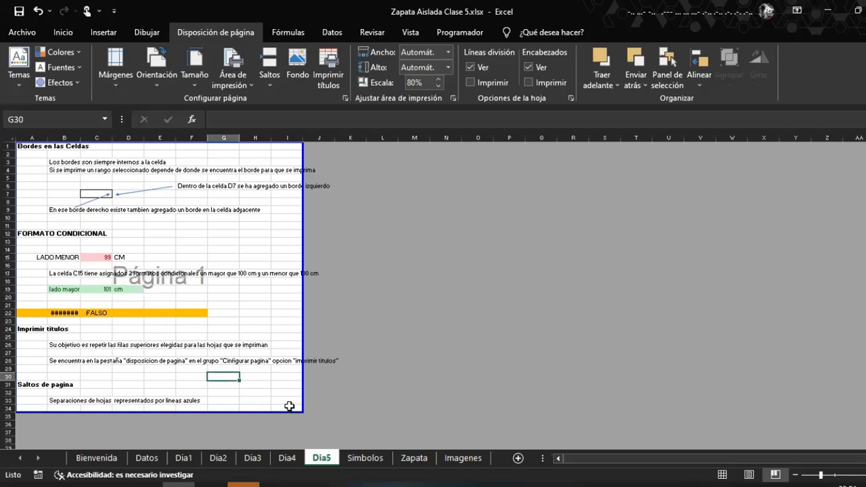
pyautogui.click(414, 34)
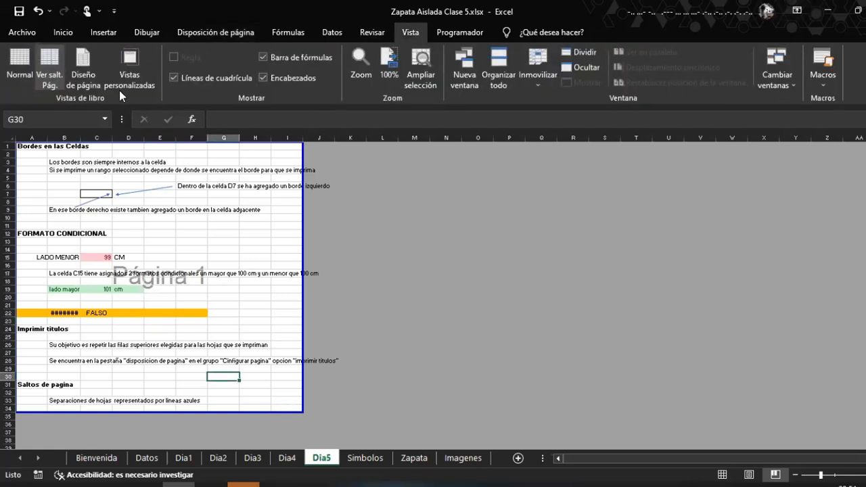
pyautogui.click(86, 80)
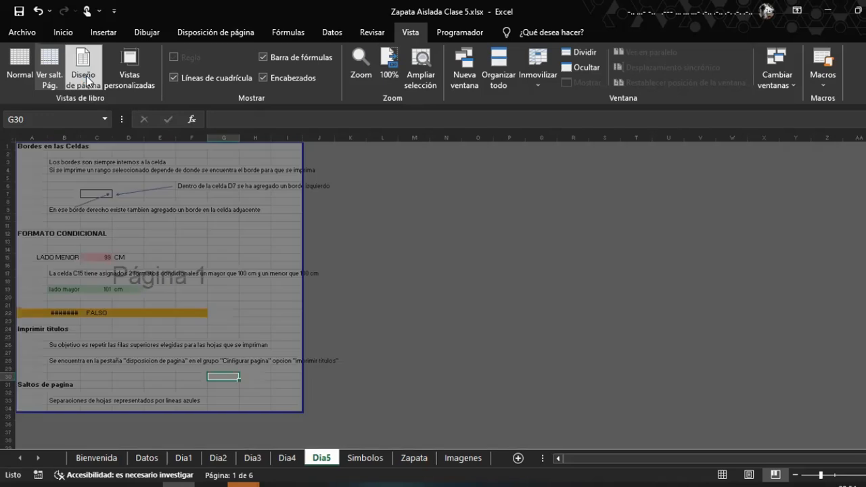
# Enter DIRECCION in the center section of the page footer
pyautogui.scroll(-6, 444, 254)
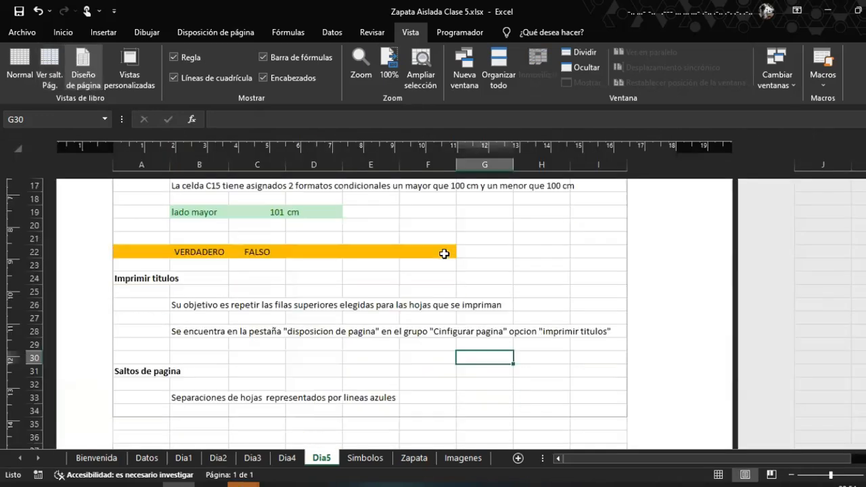
pyautogui.scroll(-5, 439, 309)
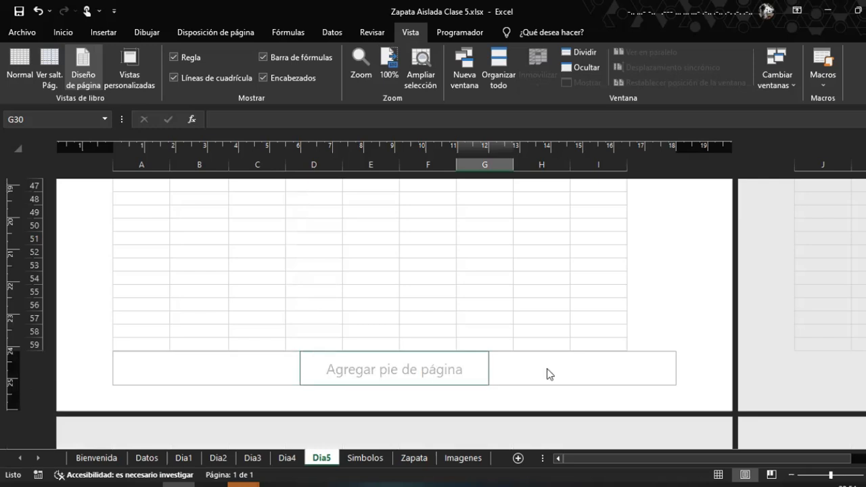
pyautogui.click(374, 373)
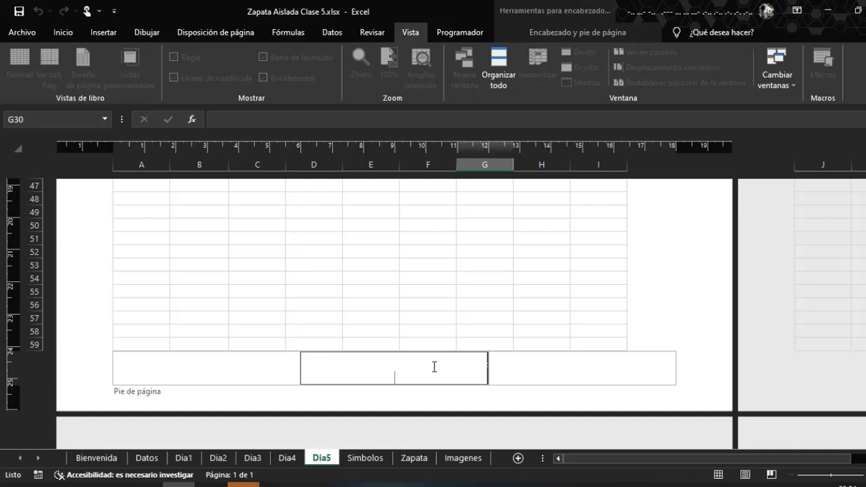
pyautogui.write('CCION')
pyautogui.click(536, 377)
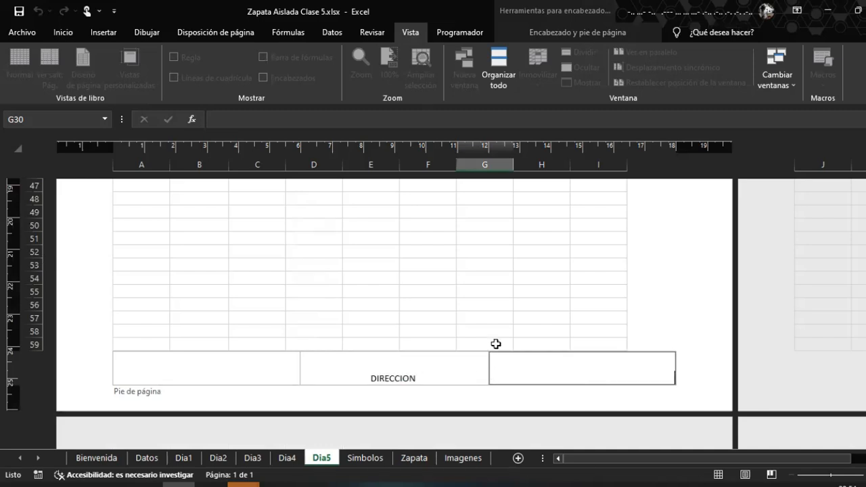
pyautogui.click(525, 292)
# Insert the automatic page number in the right section of the footer
pyautogui.click(431, 378)
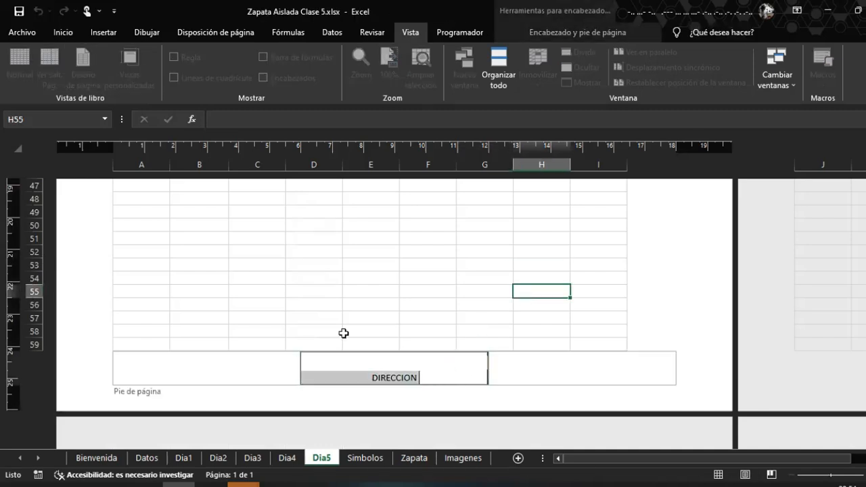
pyautogui.click(460, 373)
pyautogui.click(562, 373)
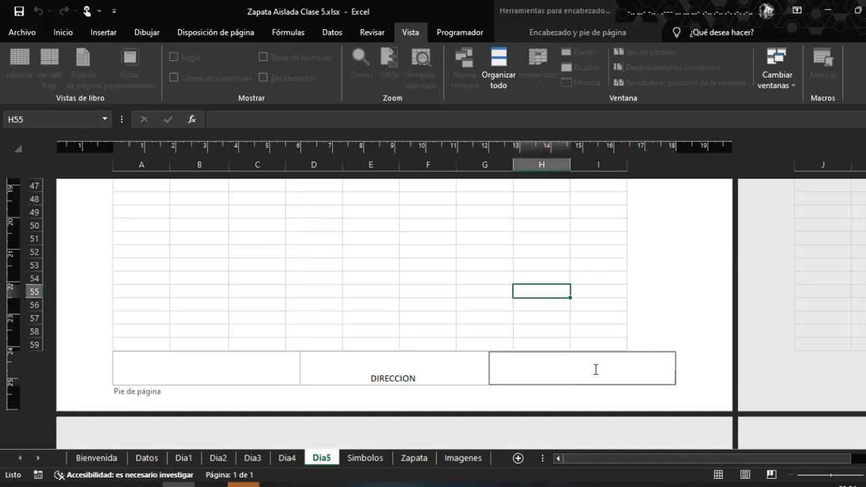
pyautogui.click(585, 34)
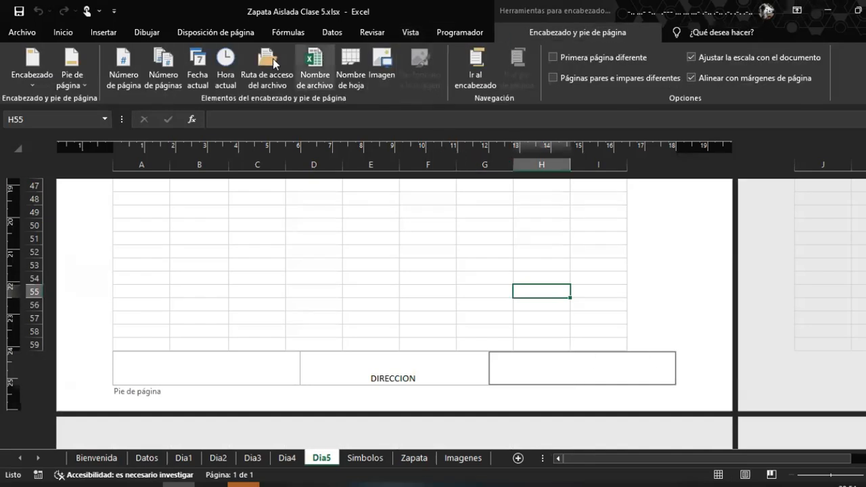
pyautogui.click(122, 79)
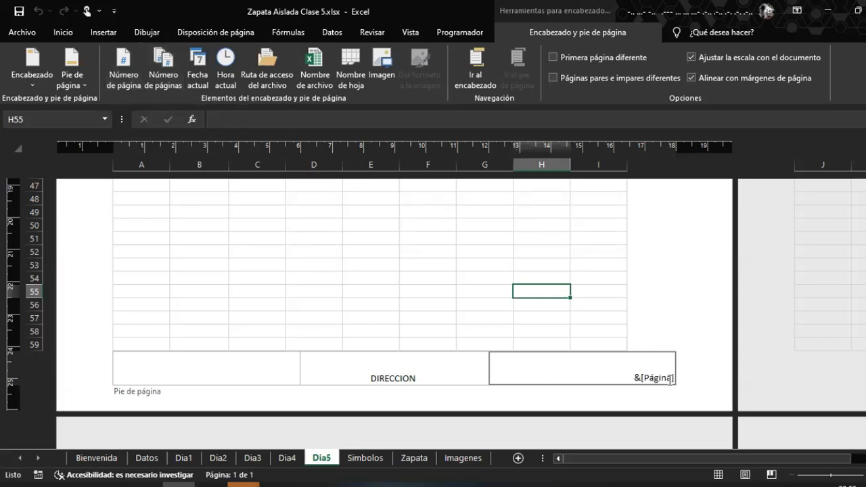
pyautogui.click(655, 325)
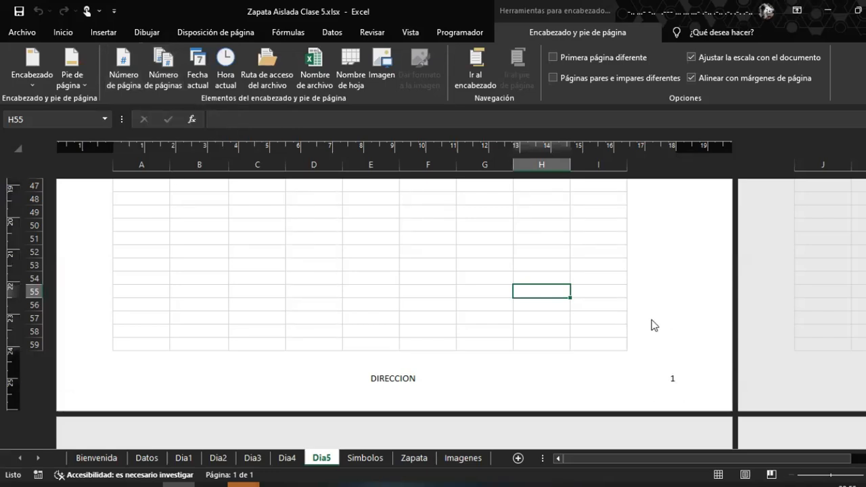
# Examine the page number field and the center text in the footer, and the area around the page's end
pyautogui.click(652, 383)
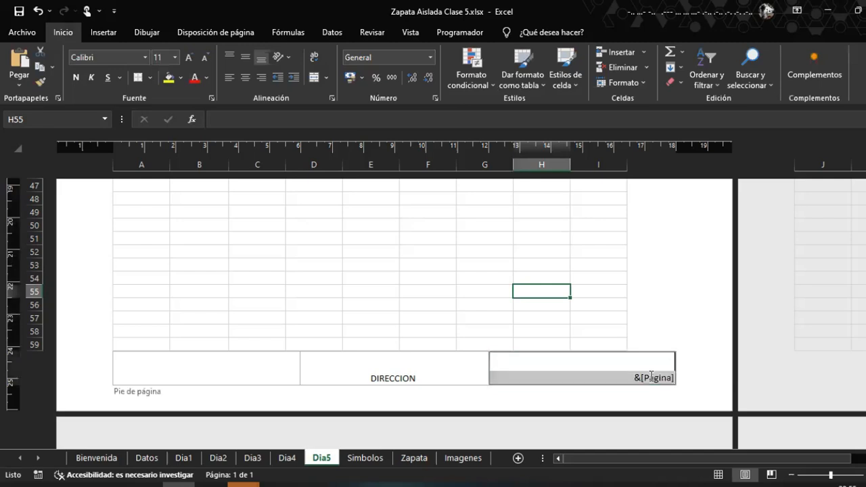
pyautogui.click(646, 314)
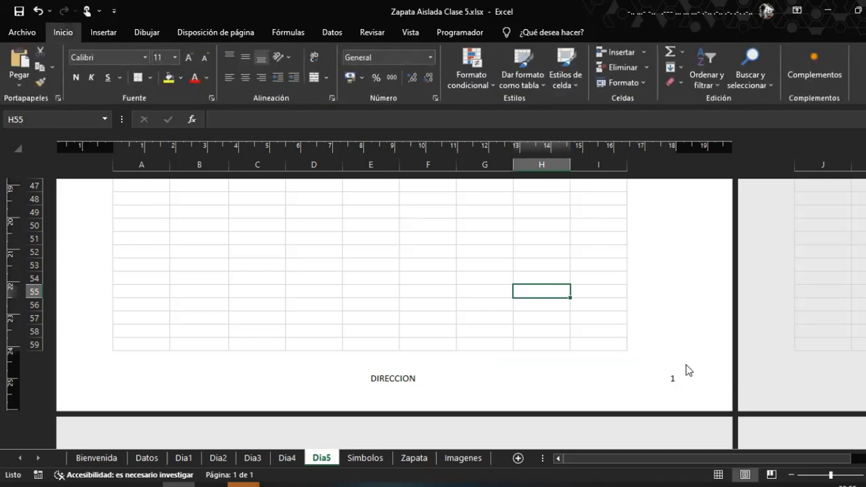
pyautogui.scroll(-5, 687, 345)
pyautogui.scroll(8, 690, 330)
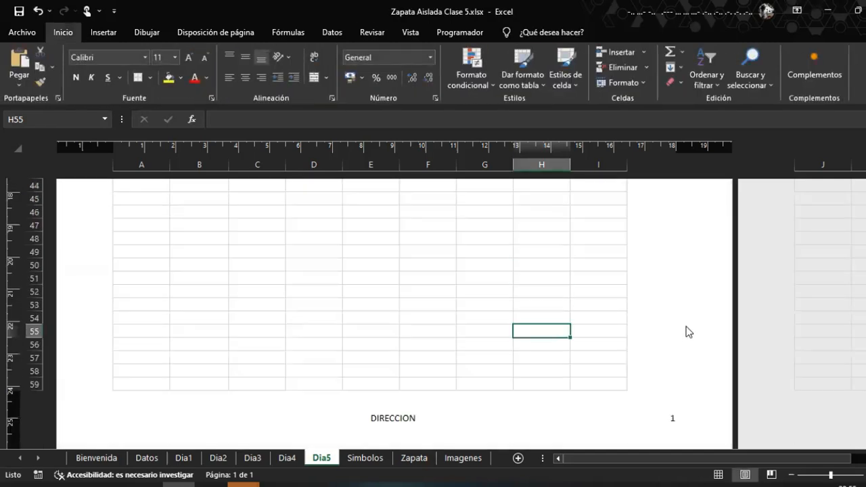
pyautogui.scroll(-4, 645, 349)
pyautogui.scroll(-1, 676, 353)
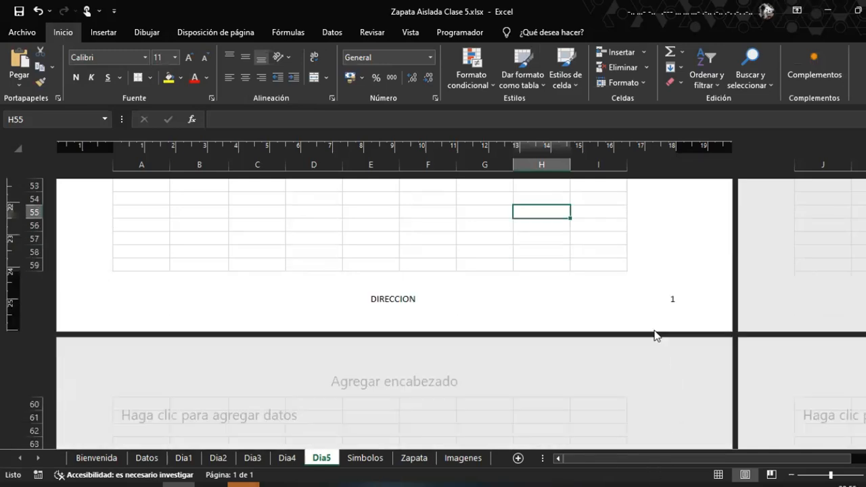
pyautogui.scroll(2, 659, 342)
pyautogui.click(636, 377)
pyautogui.click(400, 383)
pyautogui.click(584, 378)
# Insert the image file LogoCADIC-30.png from the logos folder into the center section of the page header
pyautogui.scroll(15, 534, 354)
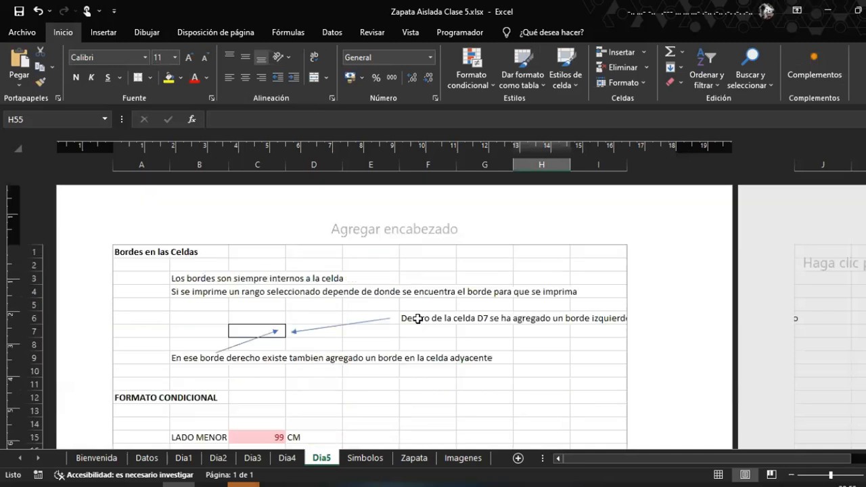
pyautogui.click(402, 225)
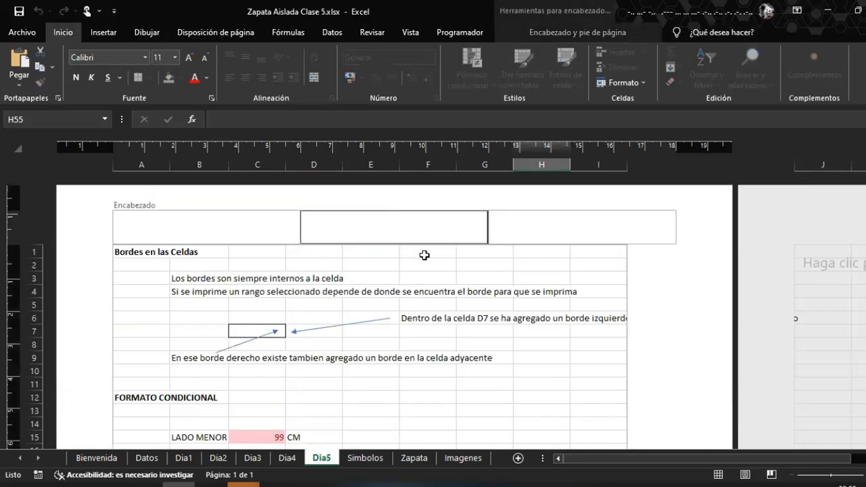
pyautogui.click(539, 36)
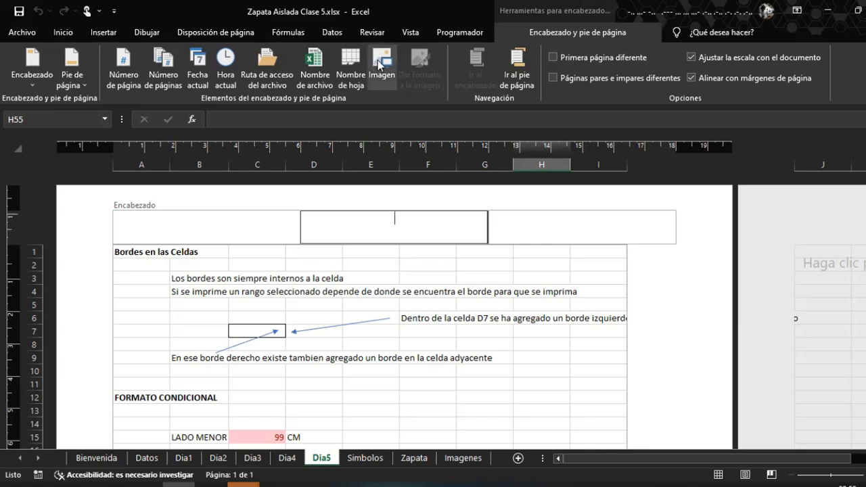
pyautogui.click(391, 75)
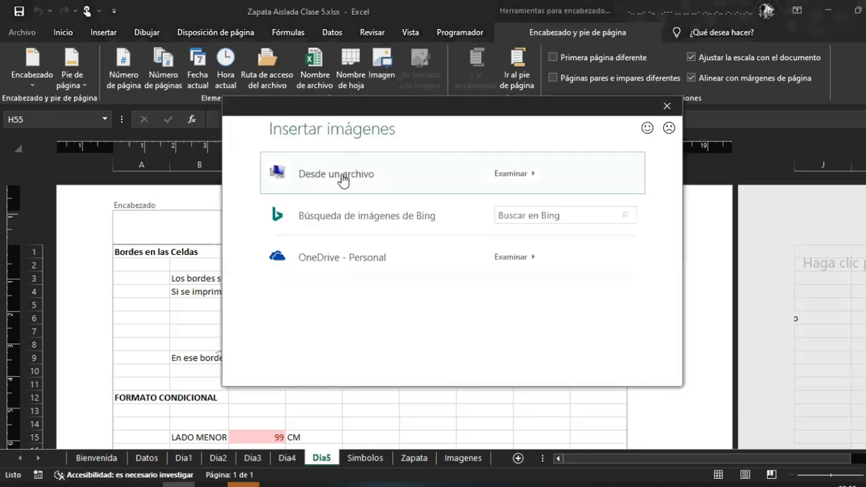
pyautogui.click(344, 179)
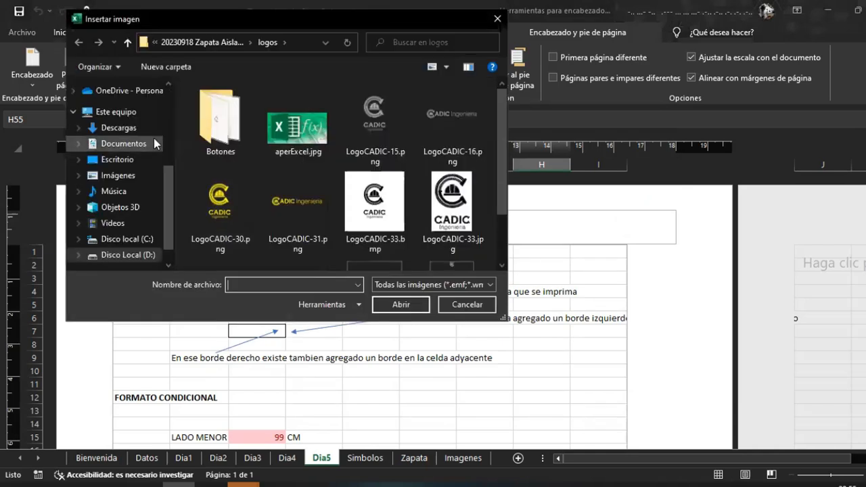
pyautogui.scroll(-2, 342, 196)
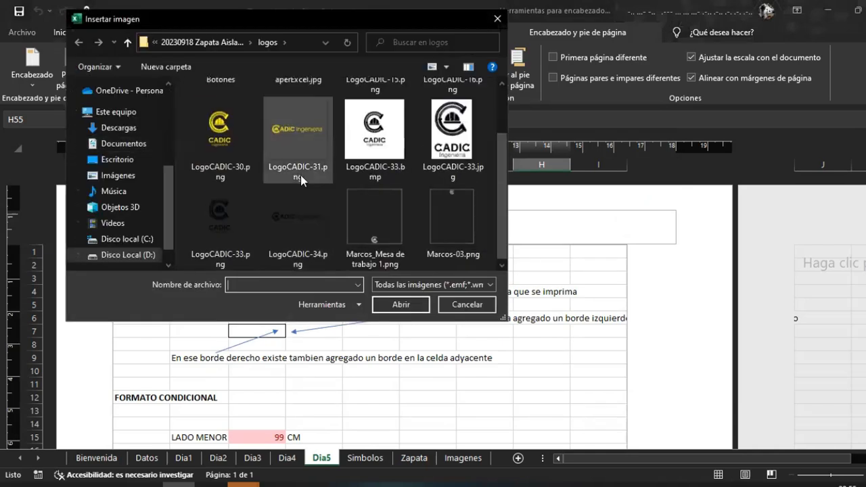
pyautogui.click(213, 137)
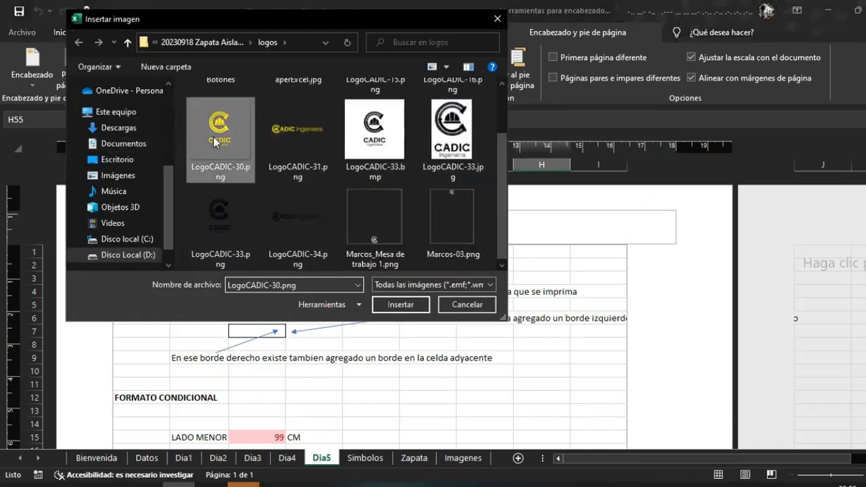
pyautogui.click(400, 305)
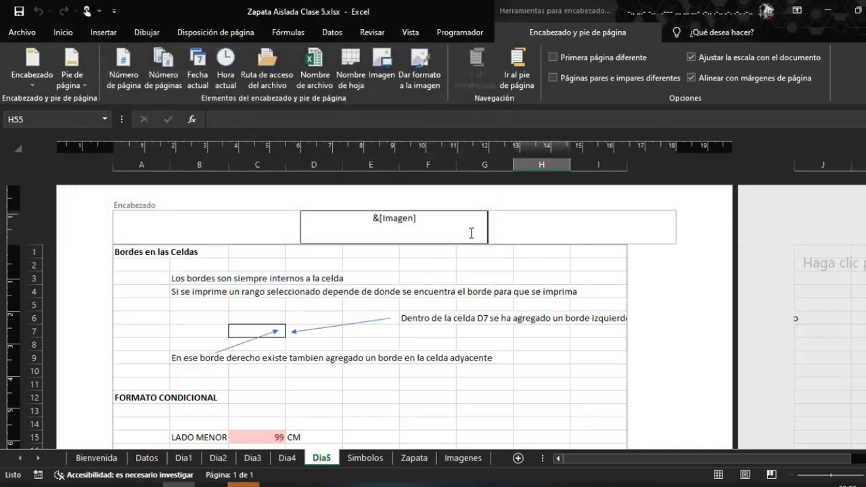
# Set the header image's color to Marca de agua and leave the header
pyautogui.click(419, 78)
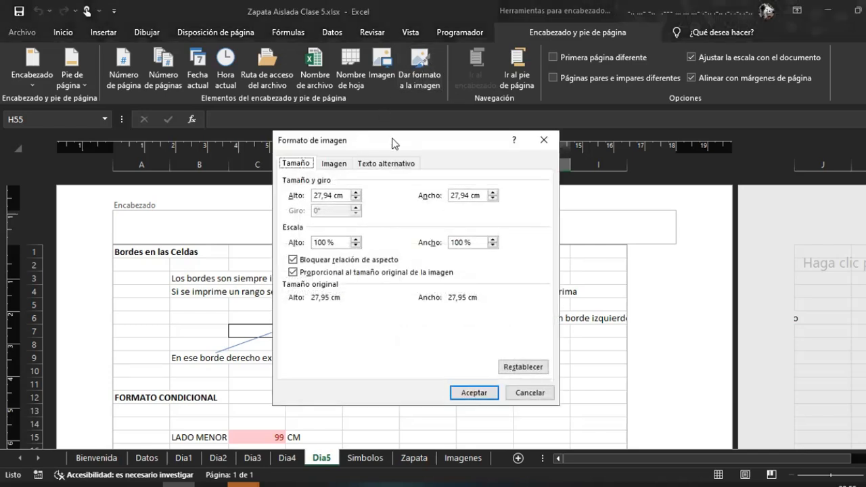
pyautogui.moveTo(359, 139); pyautogui.dragTo(519, 125)
pyautogui.click(495, 149)
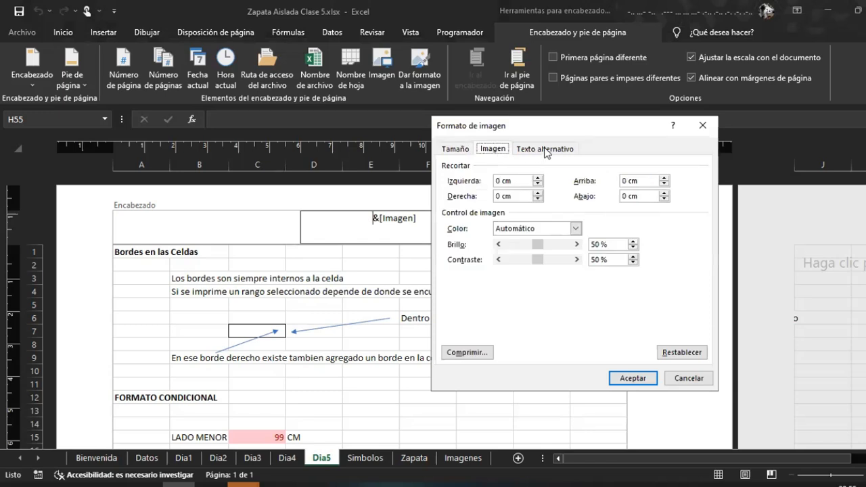
pyautogui.click(546, 149)
pyautogui.click(501, 149)
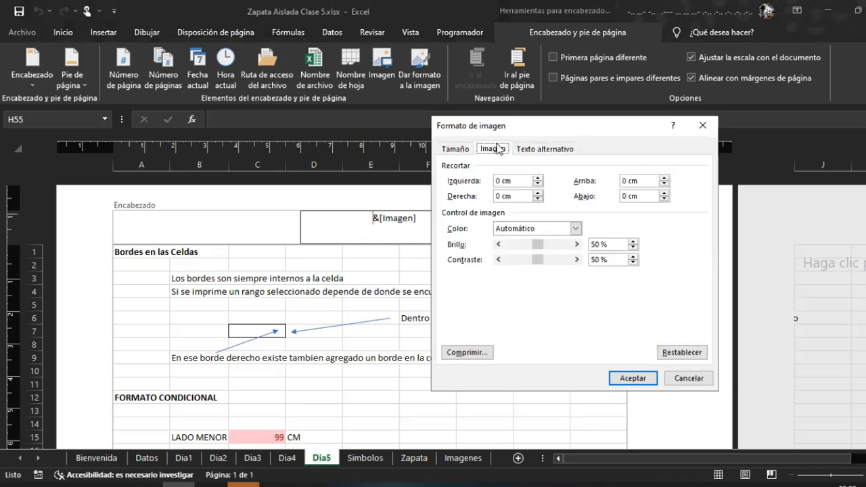
pyautogui.click(575, 229)
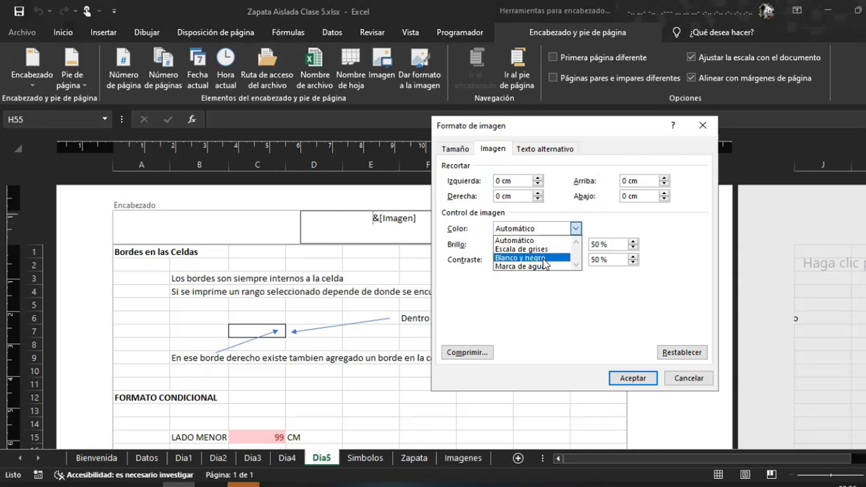
pyautogui.click(522, 267)
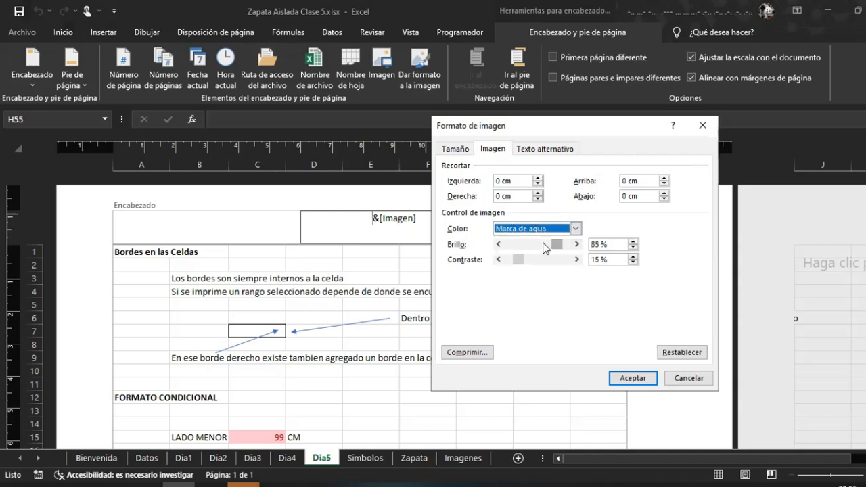
pyautogui.click(635, 379)
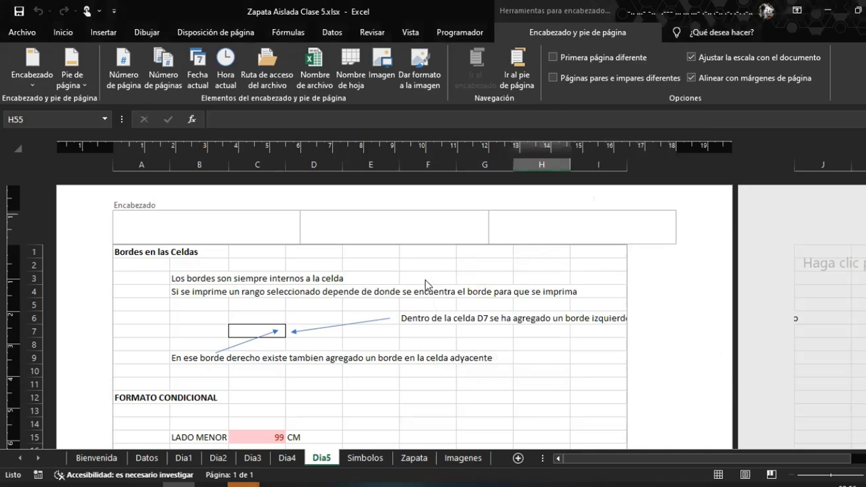
pyautogui.click(467, 343)
# Review the logo watermark across the page and return the sheet to Page Break Preview and Normal view
pyautogui.scroll(-7, 507, 296)
pyautogui.scroll(-1, 506, 297)
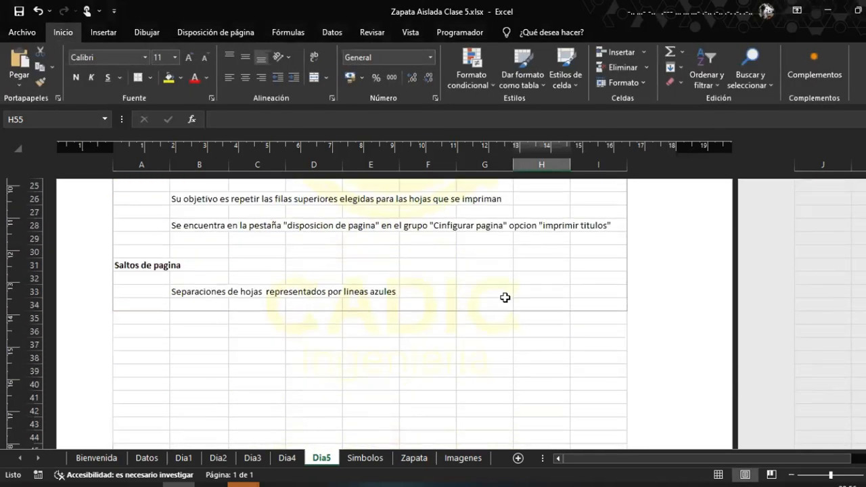
pyautogui.scroll(4, 500, 299)
pyautogui.scroll(-6, 466, 299)
pyautogui.scroll(11, 465, 299)
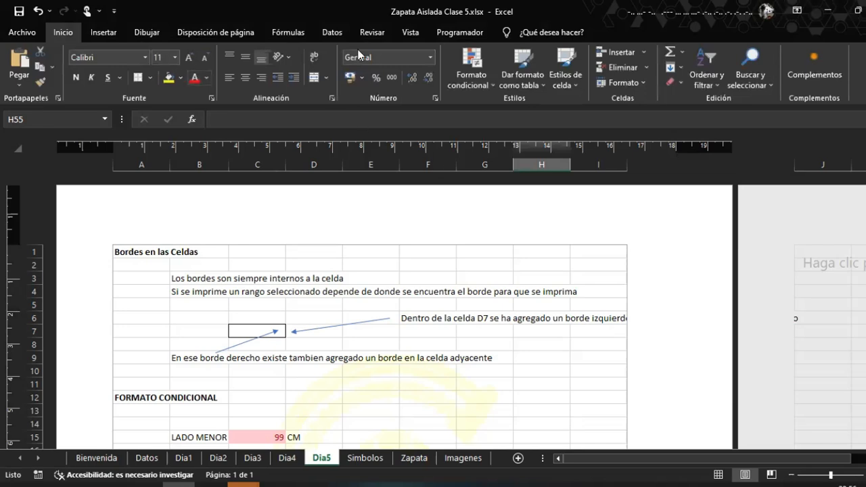
pyautogui.click(419, 30)
pyautogui.click(52, 62)
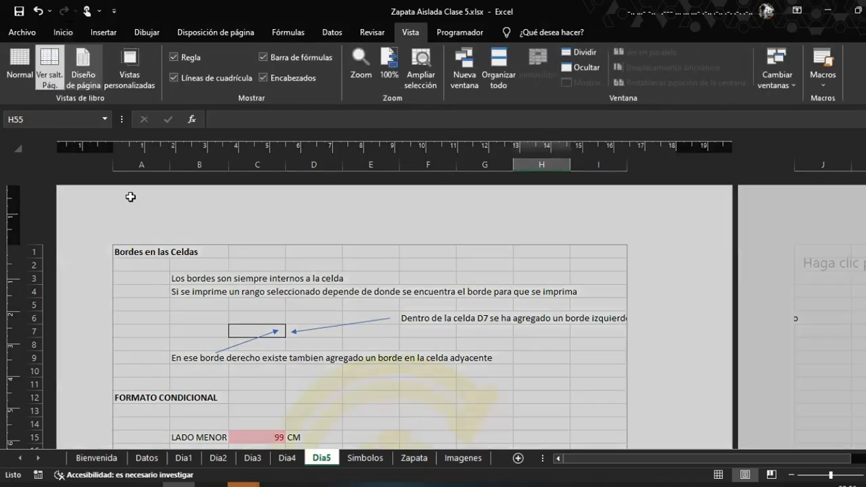
pyautogui.scroll(13, 189, 260)
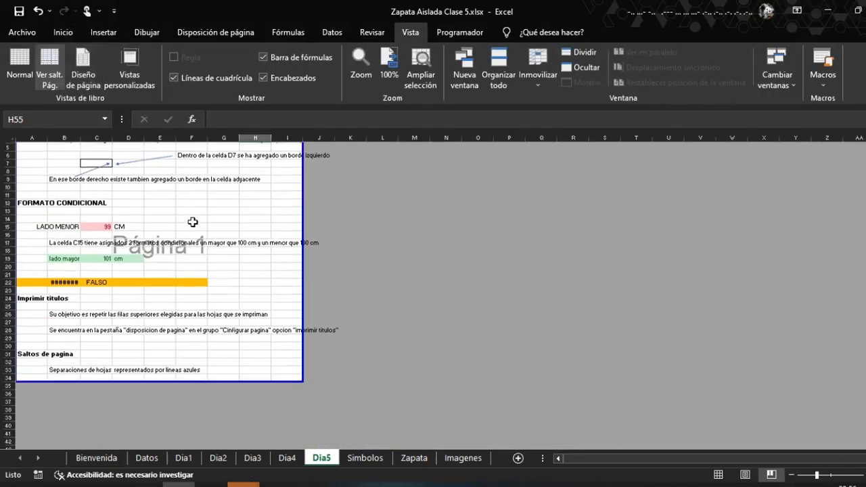
pyautogui.click(20, 67)
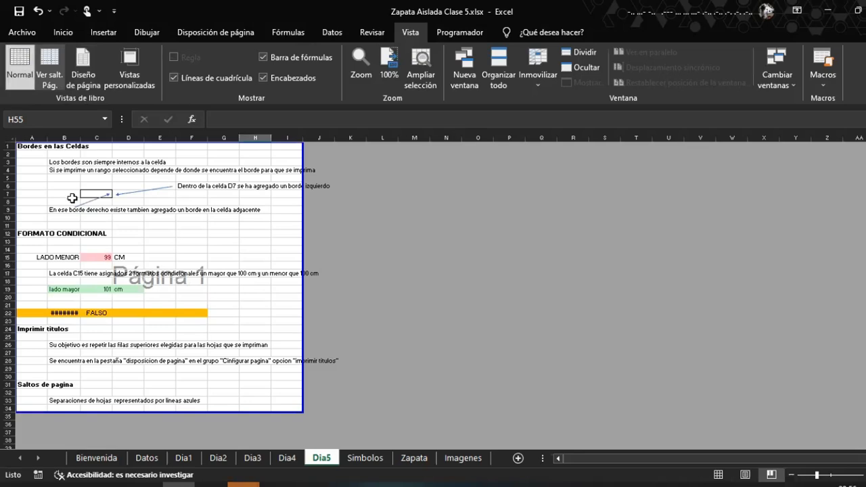
# Check the print preview of the Dia5 sheet with its logo watermark and return to the sheet
pyautogui.scroll(13, 202, 227)
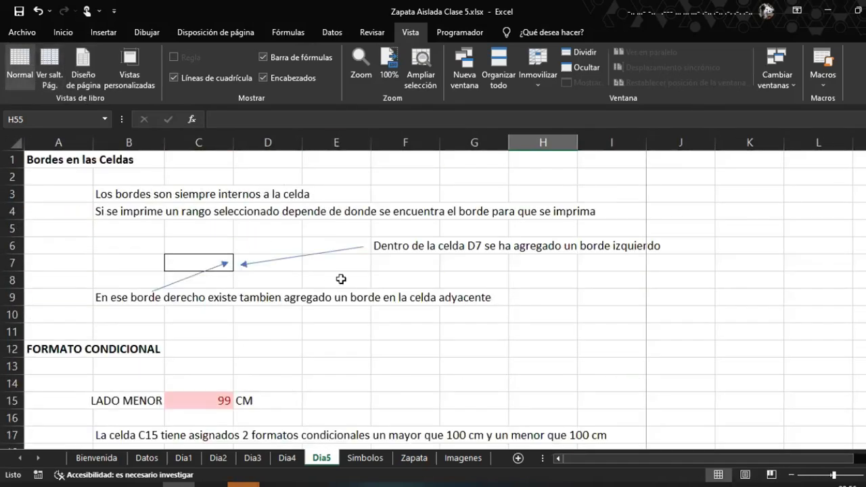
pyautogui.hotkey('ctrl', 'p')
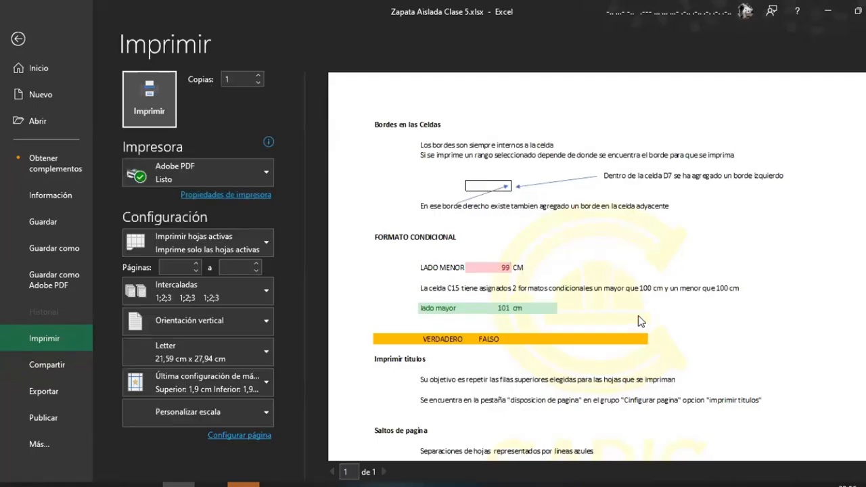
pyautogui.click(41, 40)
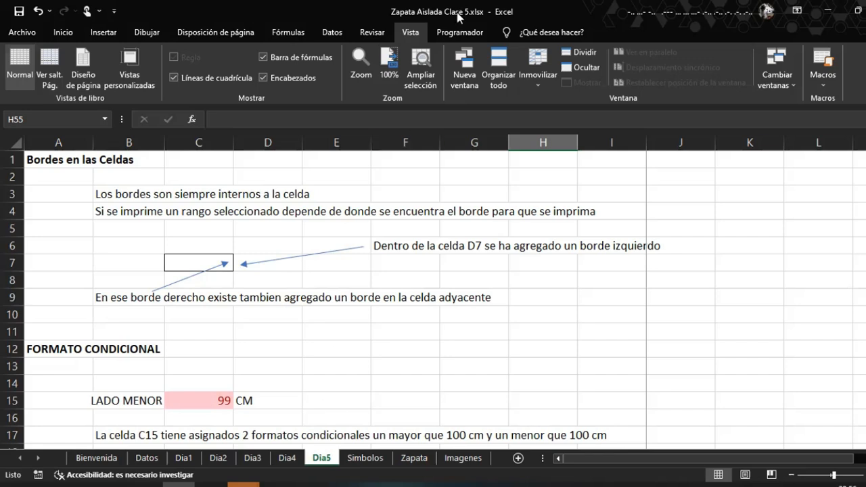
# Switch to Page Layout view and delete the image code from the header's center section
pyautogui.click(84, 71)
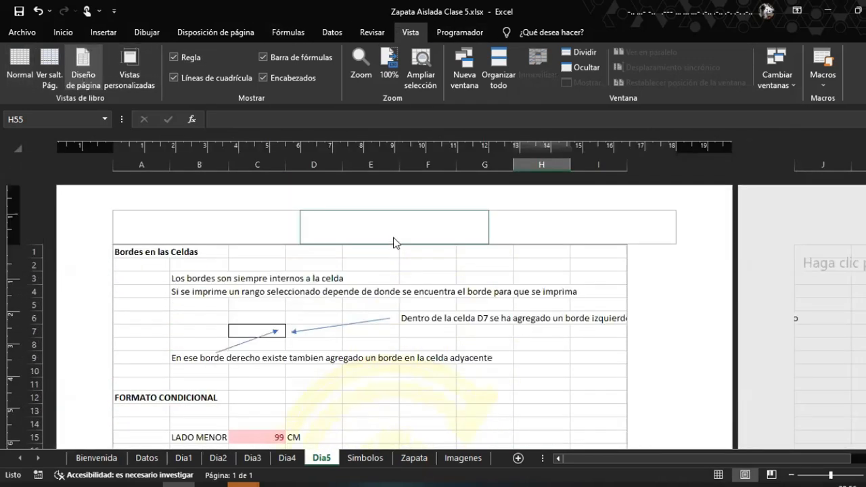
pyautogui.click(397, 220)
pyautogui.press('Delete')
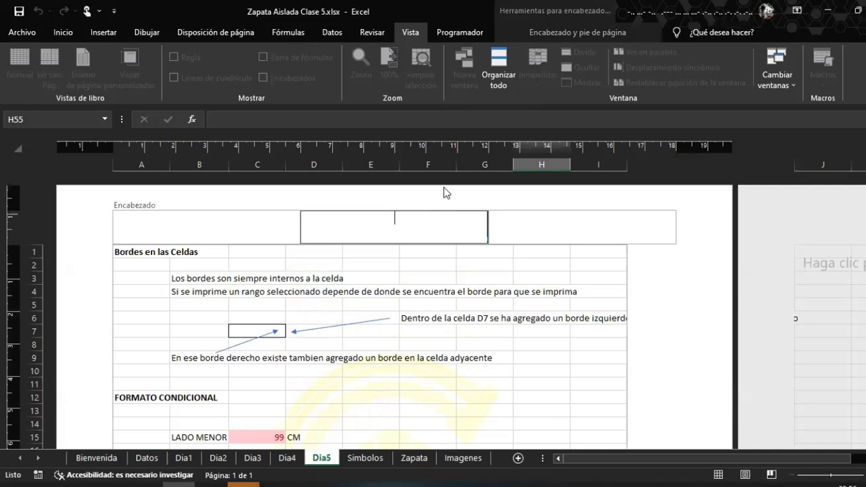
pyautogui.click(517, 28)
pyautogui.click(393, 62)
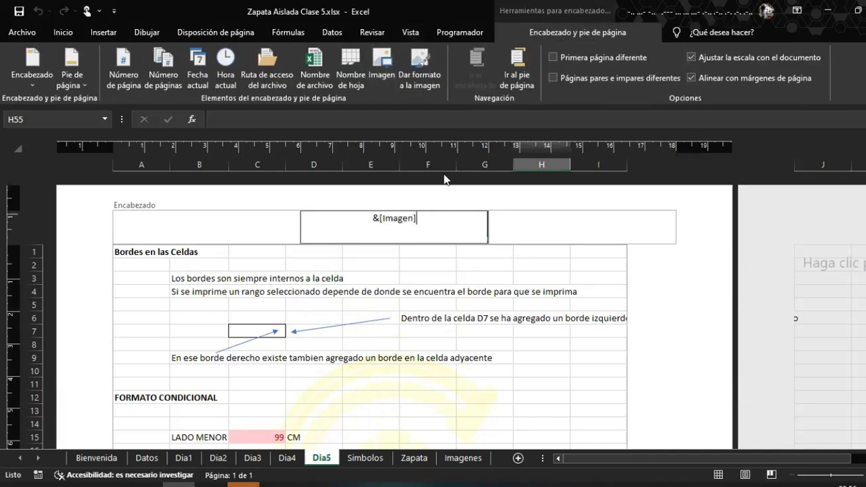
pyautogui.moveTo(437, 221); pyautogui.dragTo(345, 221)
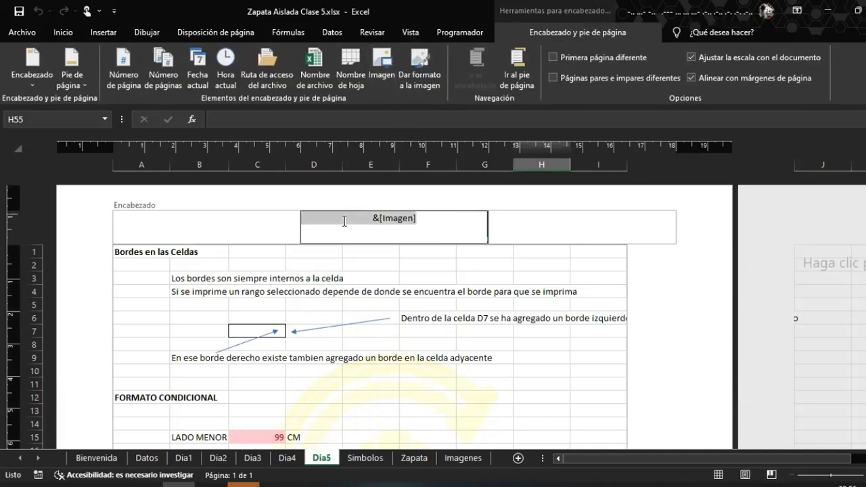
pyautogui.press('Delete')
# Replace the center header image with LogoCADIC-33.png from the logos folder
pyautogui.click(376, 76)
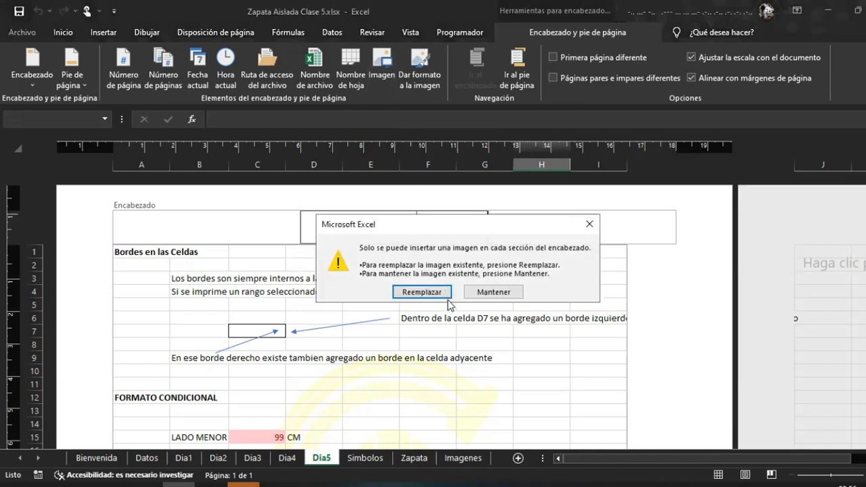
pyautogui.click(432, 292)
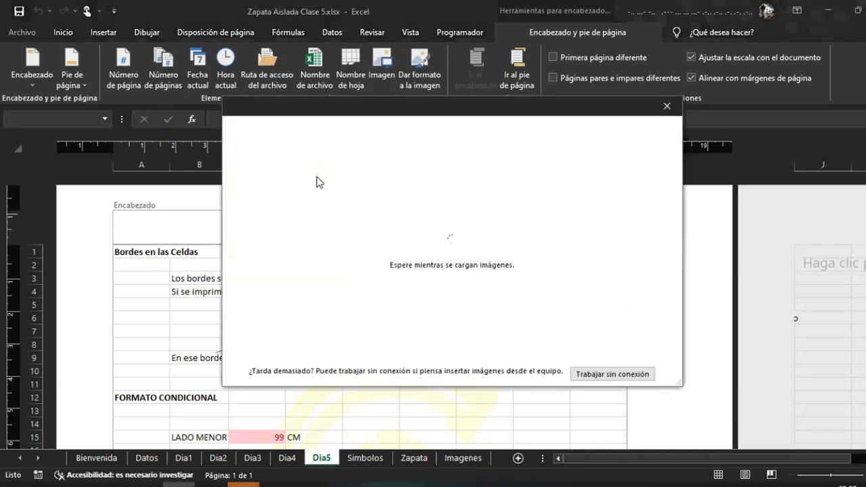
pyautogui.click(343, 186)
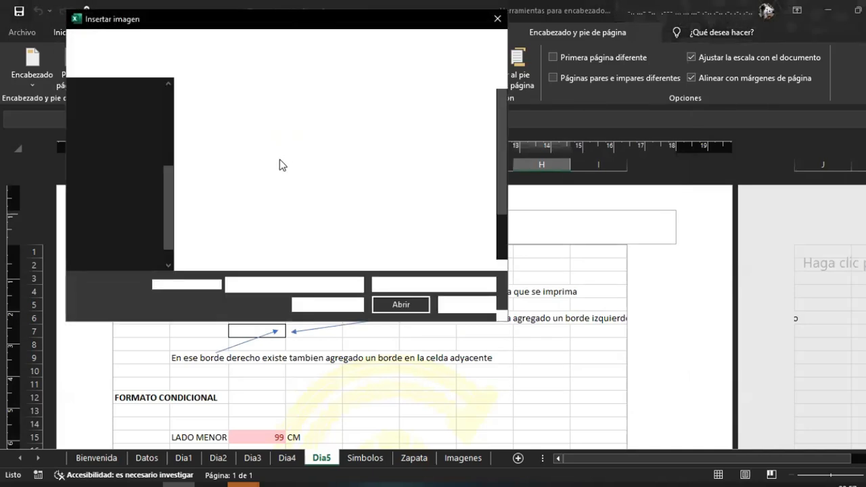
pyautogui.scroll(-1, 390, 201)
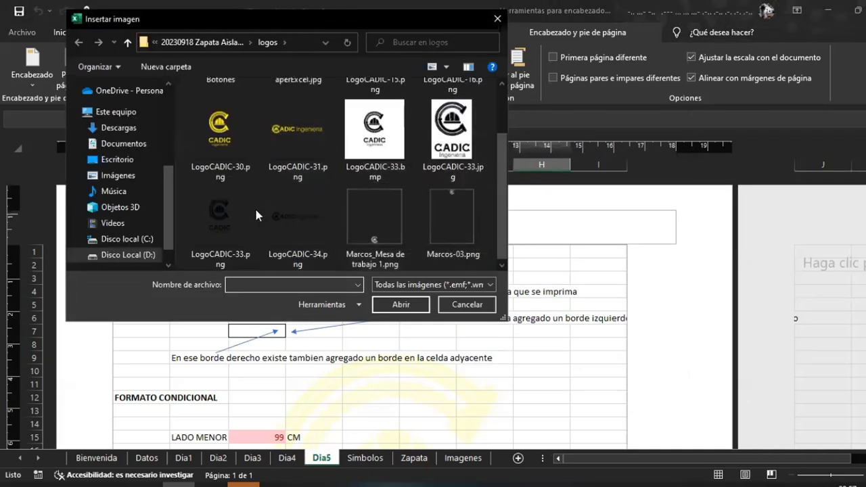
pyautogui.click(232, 215)
pyautogui.click(401, 304)
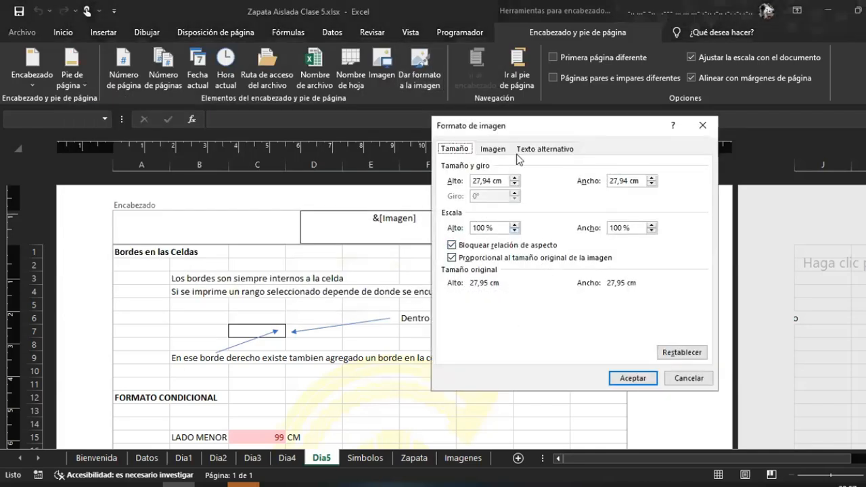
# Set the new header image's color to Marca de agua and leave the header
pyautogui.click(544, 154)
pyautogui.click(453, 149)
pyautogui.click(492, 149)
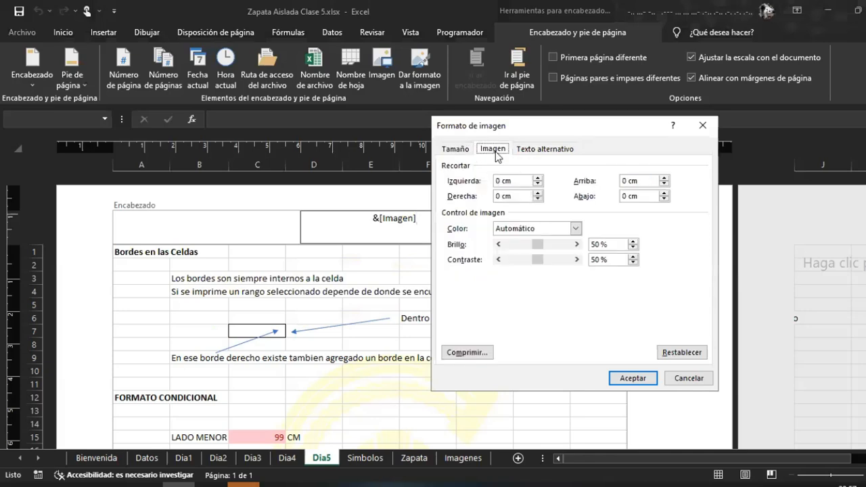
pyautogui.click(567, 230)
pyautogui.click(535, 266)
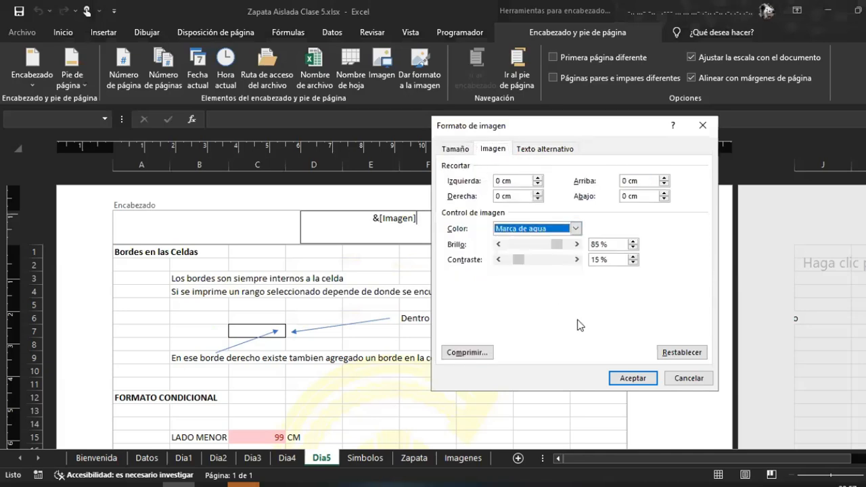
pyautogui.press('Return')
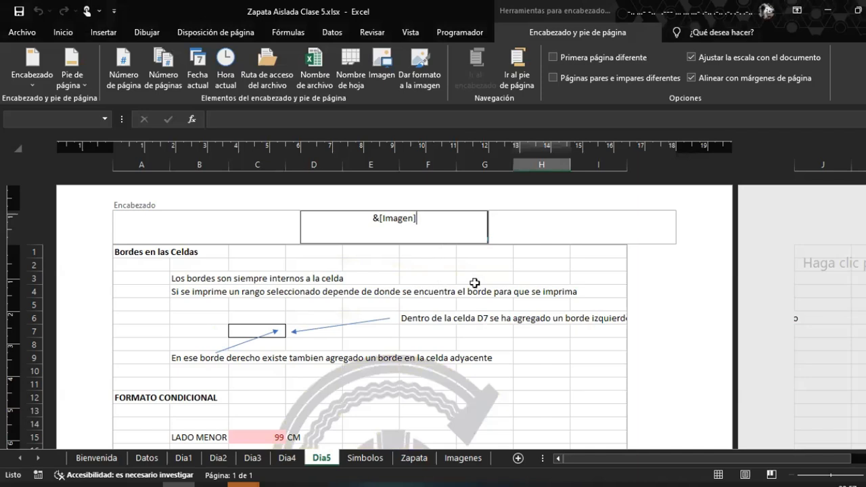
pyautogui.moveTo(865, 182); pyautogui.dragTo(865, 192)
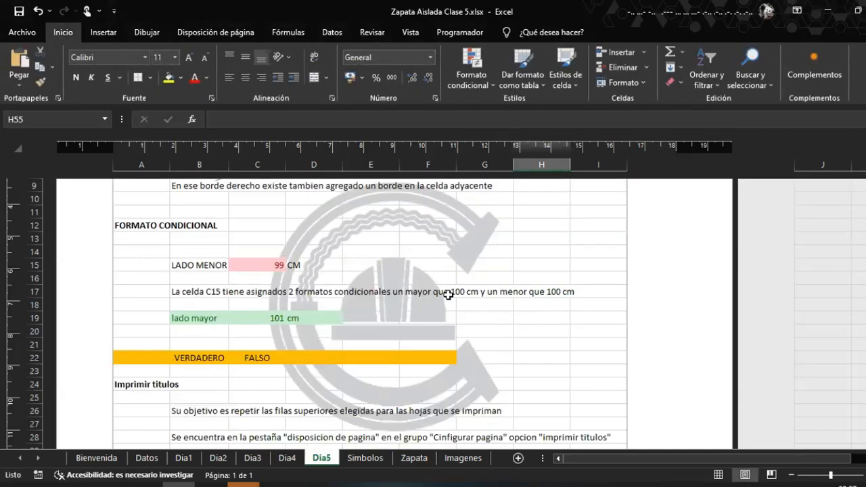
# Review how the new logo watermark is placed down the whole page
pyautogui.scroll(3, 467, 274)
pyautogui.scroll(-8, 476, 277)
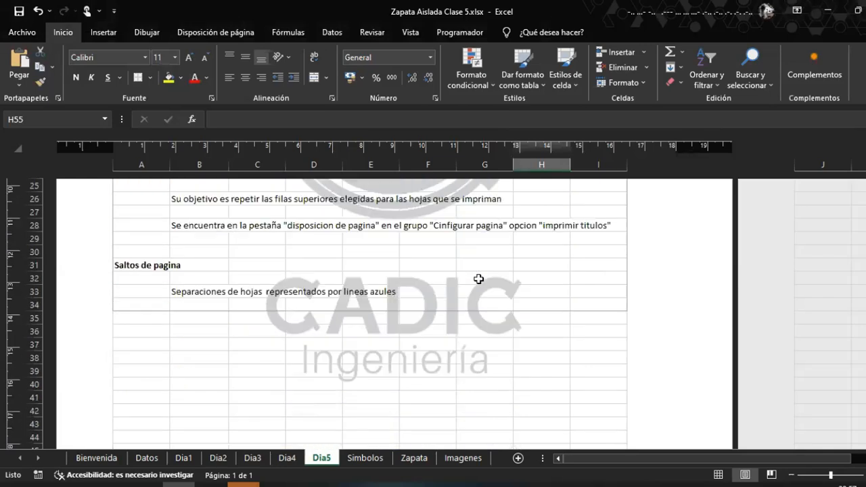
pyautogui.scroll(8, 478, 279)
pyautogui.scroll(-5, 471, 282)
pyautogui.scroll(5, 454, 298)
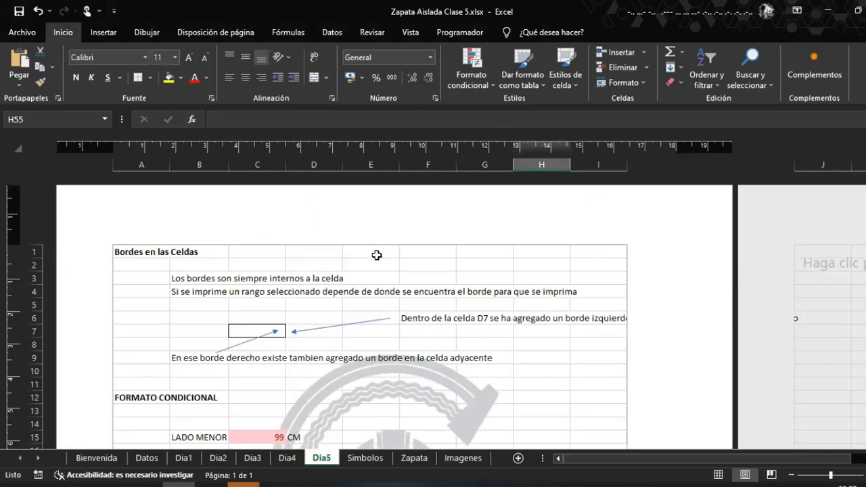
# Insert four blank lines before the image code in the header's center section to lower the watermark
pyautogui.click(390, 223)
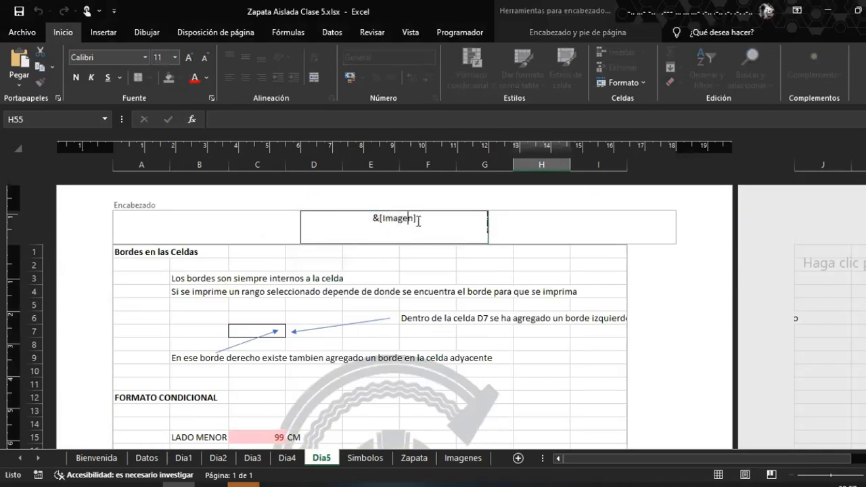
pyautogui.press('Return')
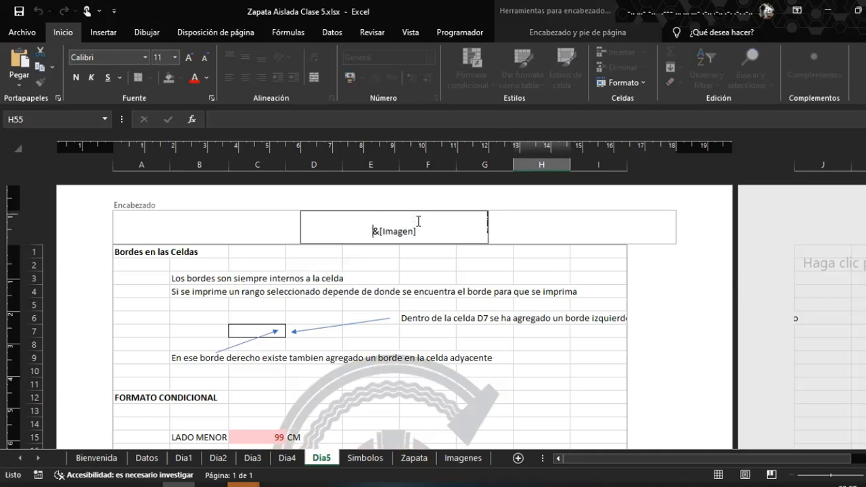
pyautogui.press('Return')
pyautogui.press('Return')
pyautogui.press('Return')
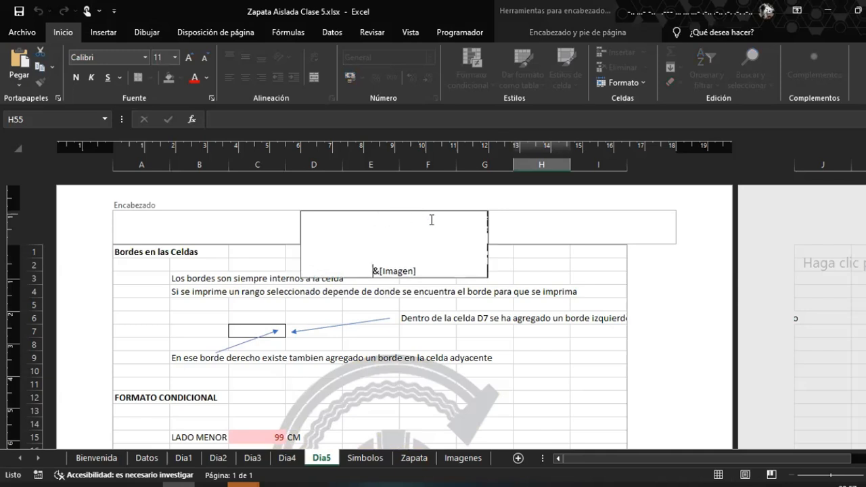
pyautogui.click(636, 238)
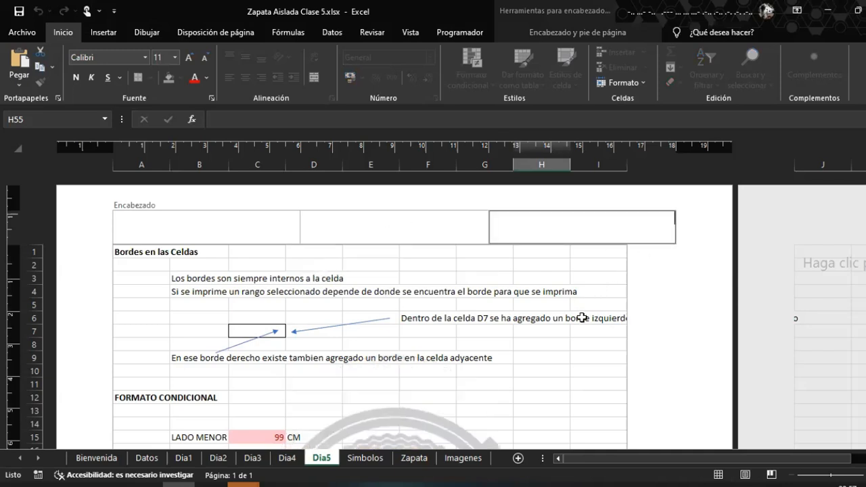
# Add three more blank lines above the image code in the center header section and leave the header
pyautogui.click(433, 224)
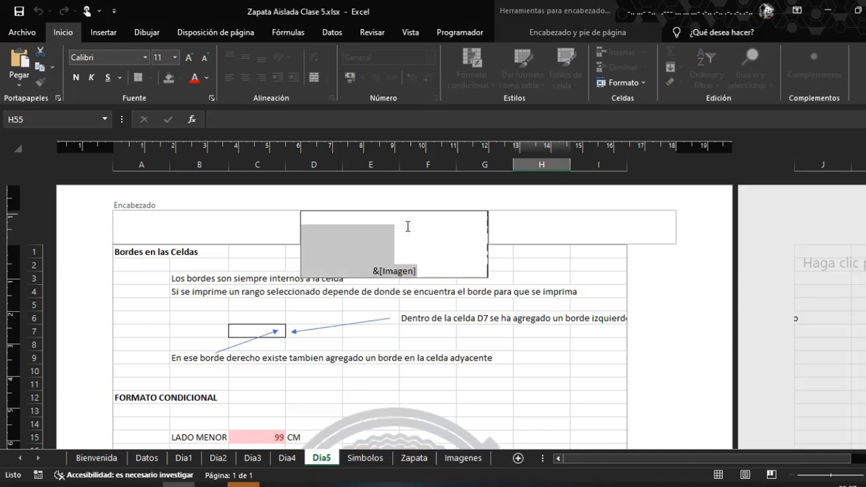
pyautogui.press('Return')
pyautogui.press('Return')
pyautogui.press('Return')
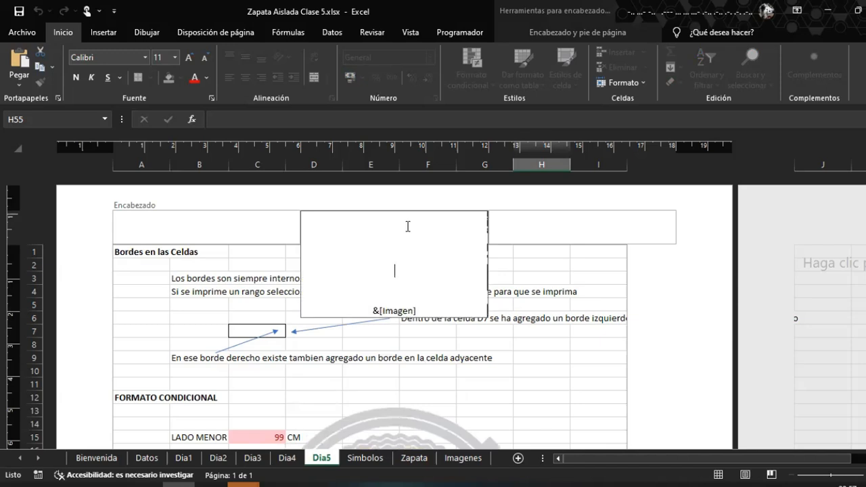
pyautogui.click(643, 354)
pyautogui.click(506, 369)
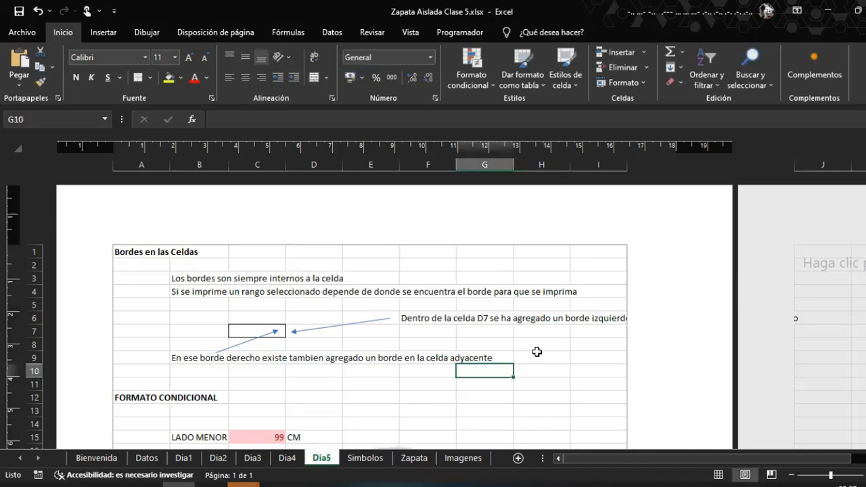
# Review the lowered watermark's position across the page content
pyautogui.scroll(-6, 536, 352)
pyautogui.scroll(-10, 537, 352)
pyautogui.scroll(12, 529, 352)
pyautogui.scroll(4, 528, 351)
pyautogui.scroll(-4, 424, 290)
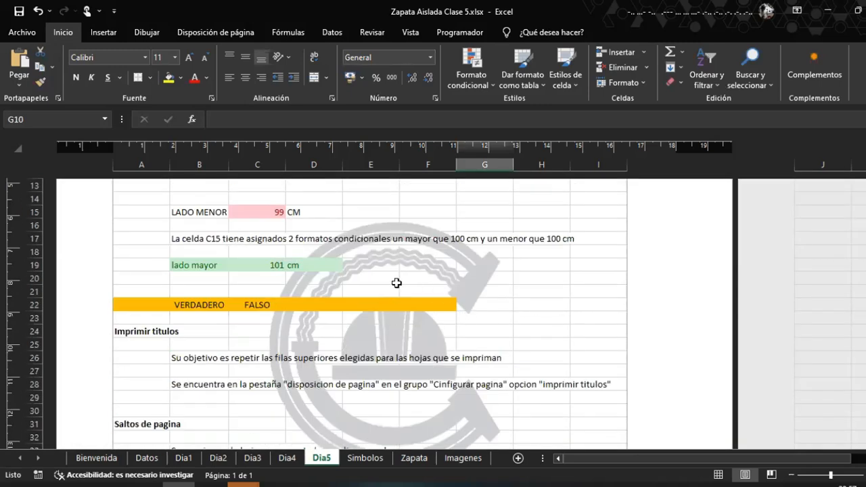
pyautogui.scroll(3, 450, 302)
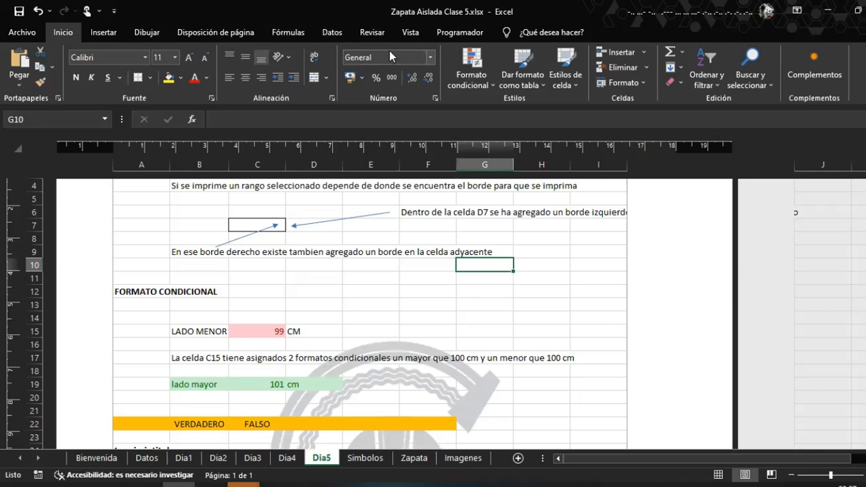
# Switch the sheet to Page Break Preview and back to Normal view
pyautogui.click(410, 32)
pyautogui.click(47, 71)
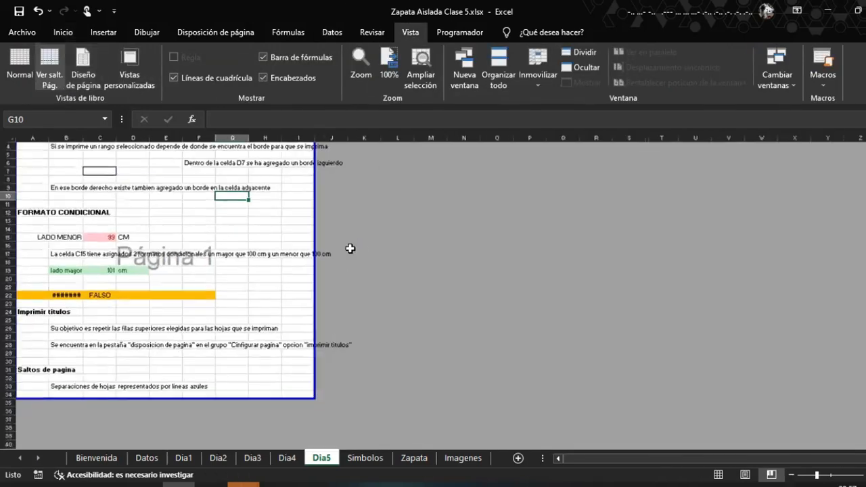
pyautogui.click(21, 69)
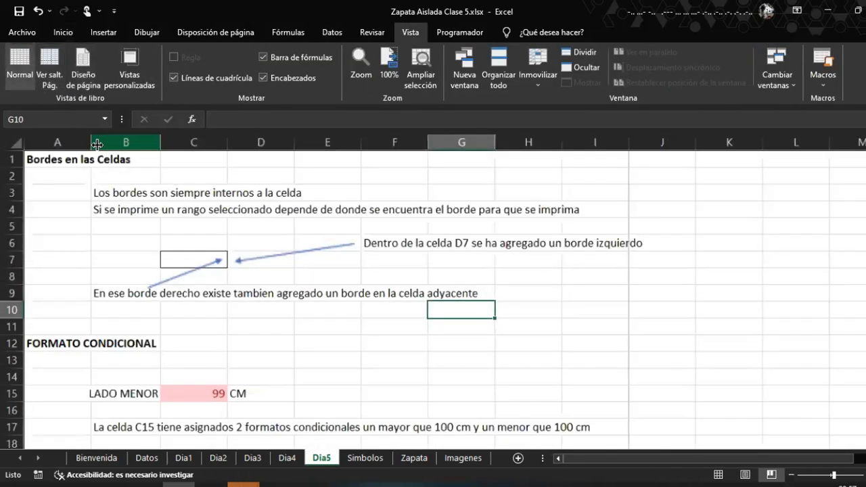
pyautogui.click(334, 248)
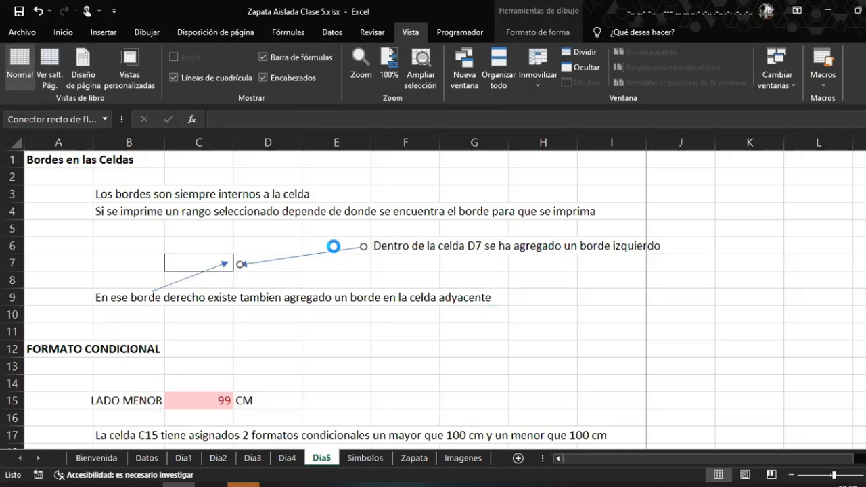
# Check the print preview of the full page with the lowered watermark and footer, and return to the sheet
pyautogui.hotkey('ctrl', 'p')
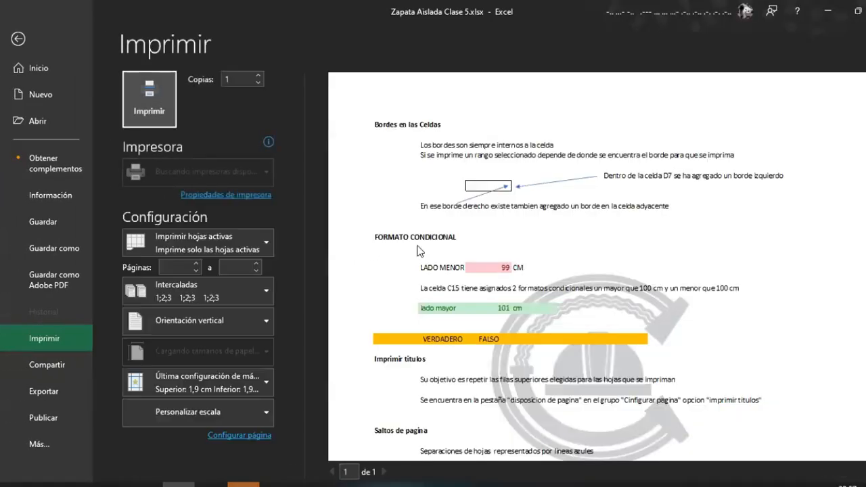
pyautogui.scroll(-2, 707, 380)
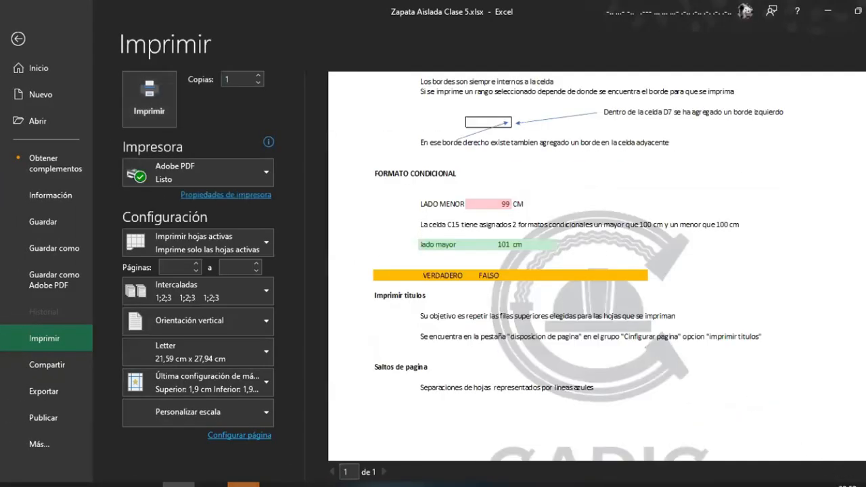
pyautogui.click(567, 321)
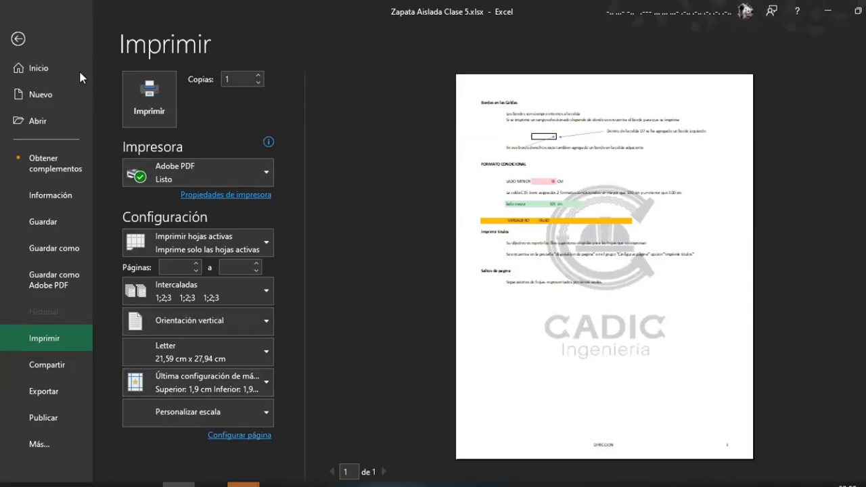
pyautogui.click(30, 41)
# Open the Zapata sheet
pyautogui.click(405, 334)
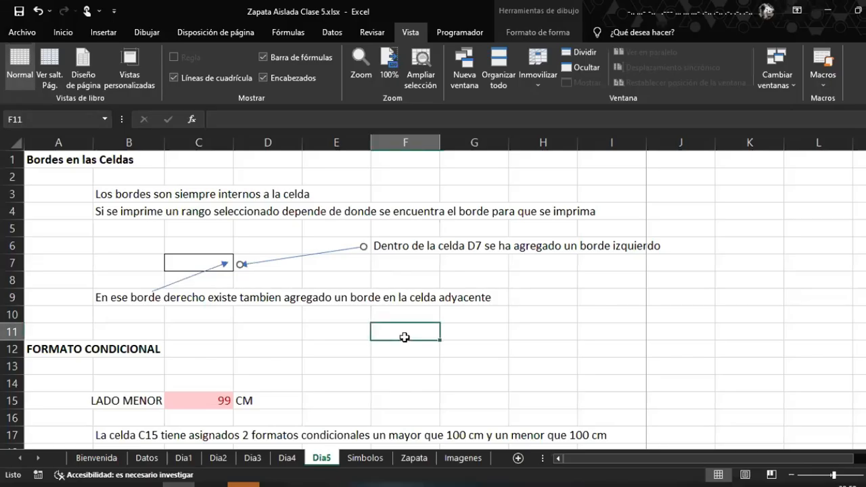
pyautogui.click(414, 459)
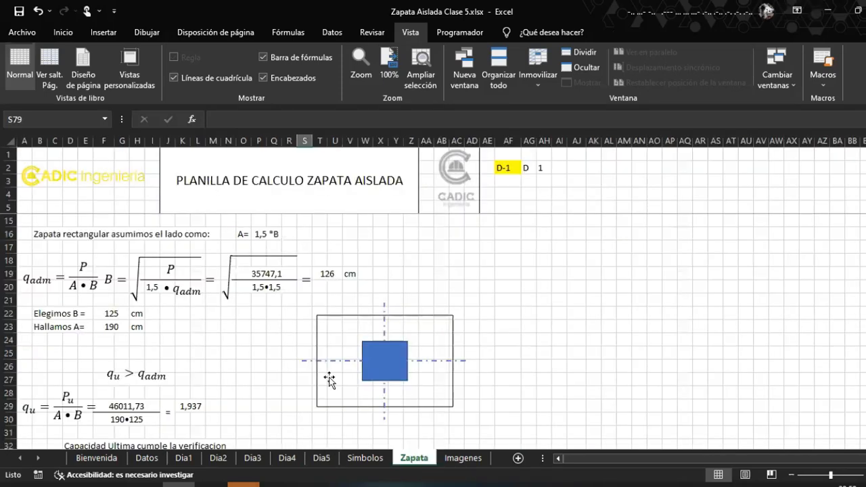
# Switch the Zapata sheet to Page Layout view, accepting the release of its frozen panes, and go to the first page
pyautogui.click(83, 74)
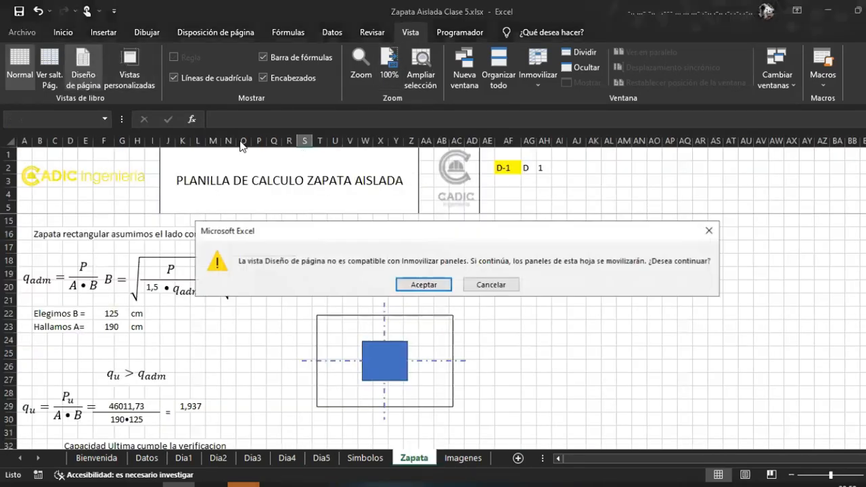
pyautogui.click(437, 284)
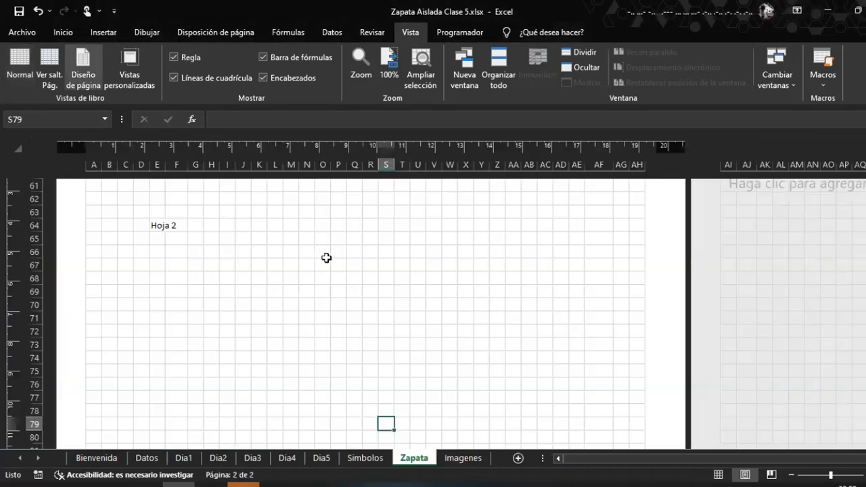
pyautogui.click(284, 268)
pyautogui.scroll(10, 361, 256)
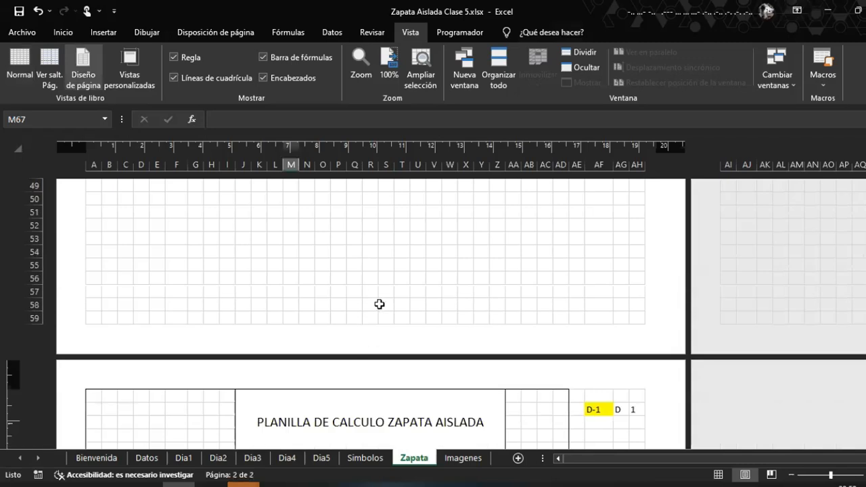
pyautogui.scroll(10, 396, 261)
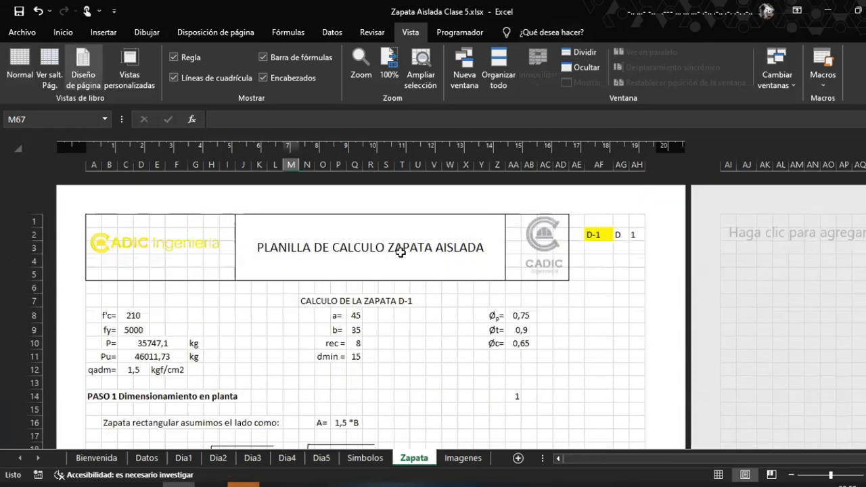
# Insert the image file LogoCADIC-33.png into the center section of the page header
pyautogui.click(365, 215)
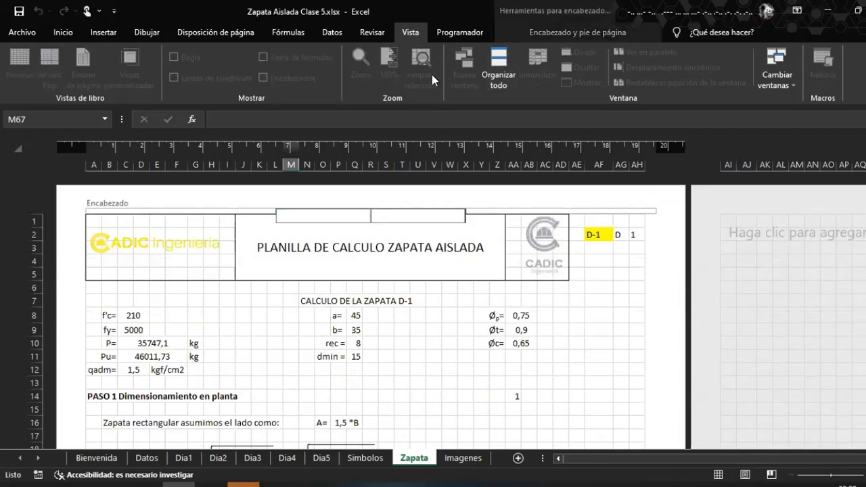
pyautogui.click(545, 33)
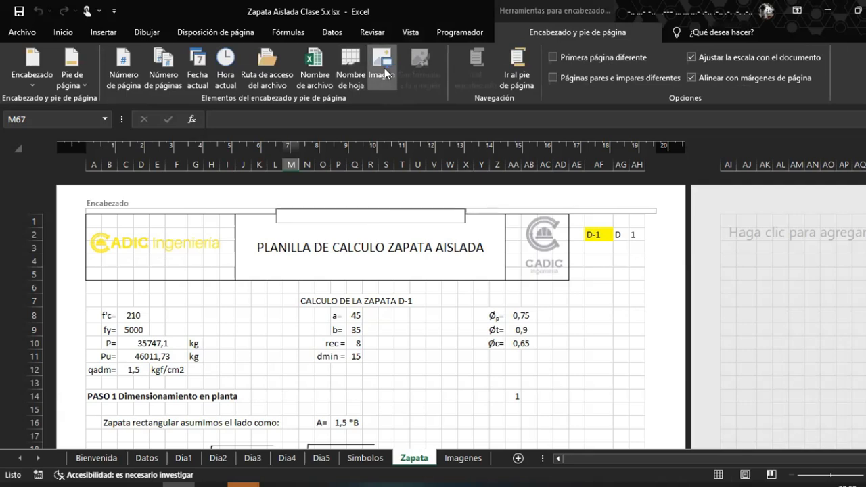
pyautogui.click(382, 68)
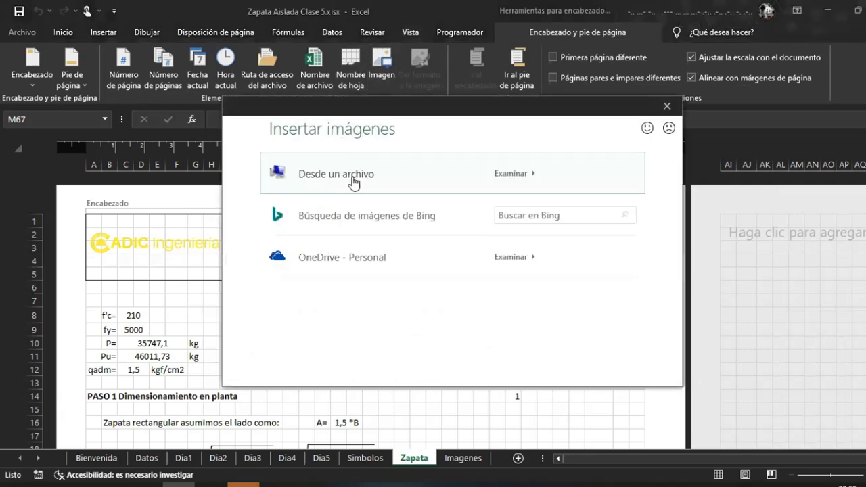
pyautogui.click(352, 181)
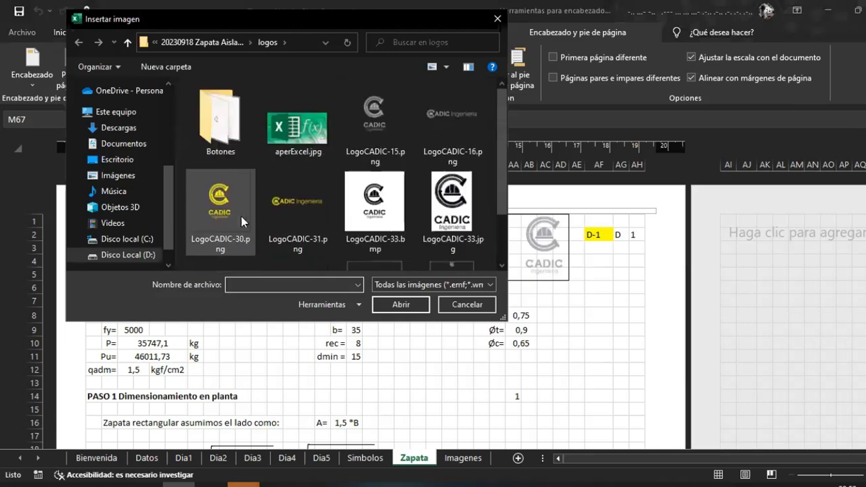
pyautogui.scroll(-1, 223, 218)
pyautogui.click(223, 218)
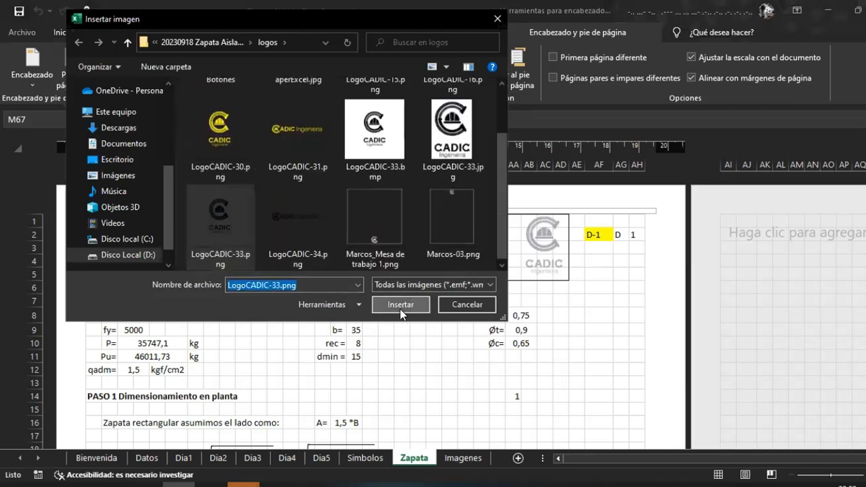
pyautogui.click(401, 305)
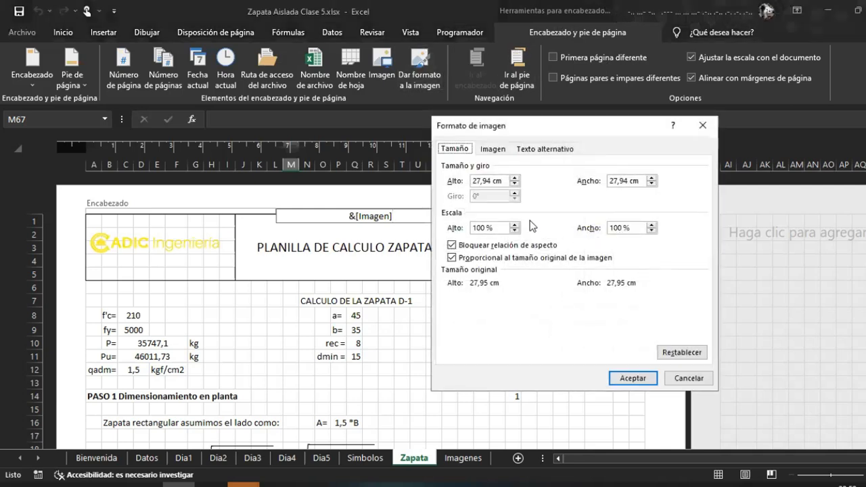
# Format the header image with the Marca de agua color setting and leave the header
pyautogui.click(494, 149)
pyautogui.click(550, 229)
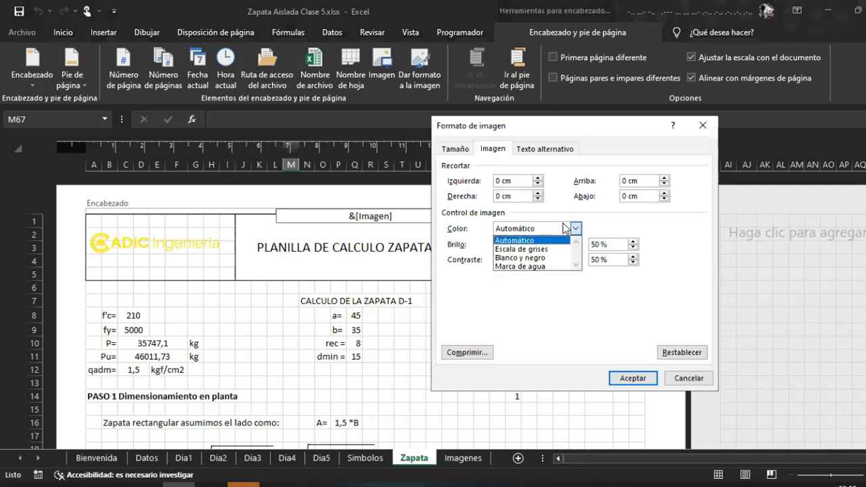
pyautogui.click(535, 266)
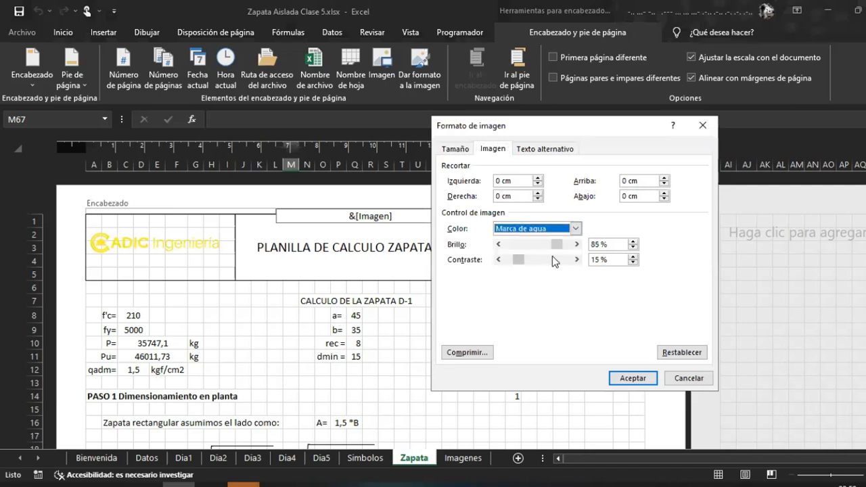
pyautogui.click(646, 381)
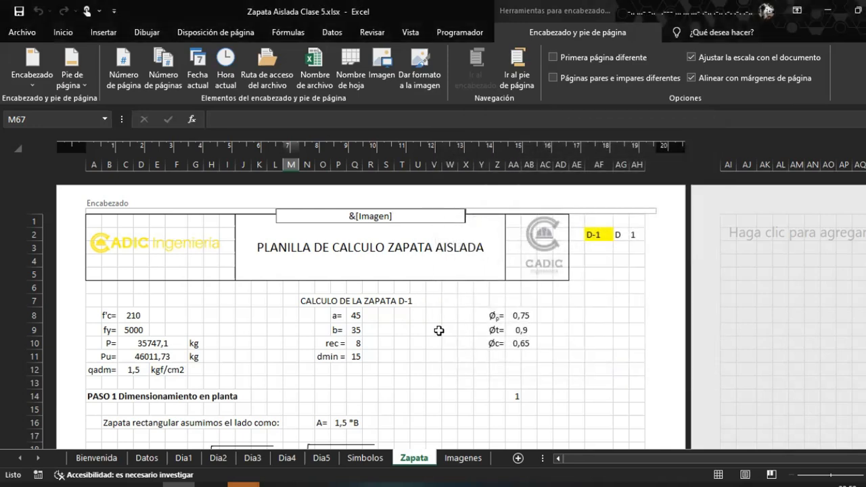
pyautogui.click(434, 331)
# Examine how the logo watermark falls behind the content on both pages of the Zapata sheet
pyautogui.scroll(-4, 473, 350)
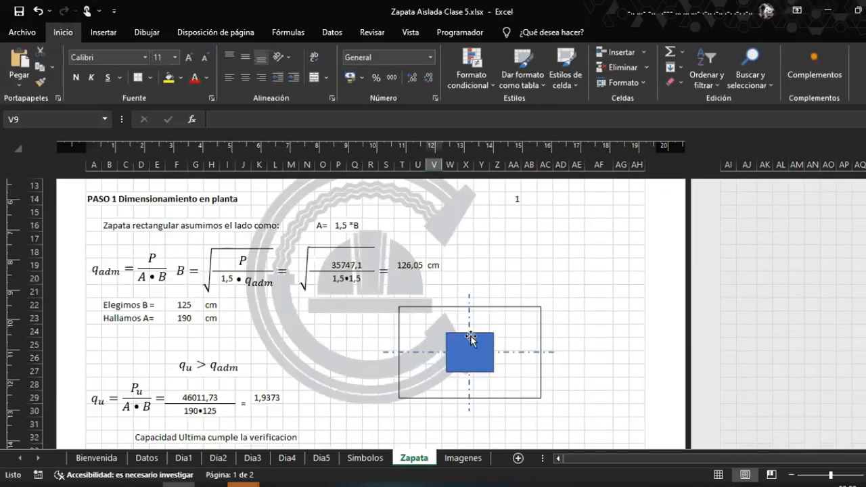
pyautogui.scroll(-5, 503, 329)
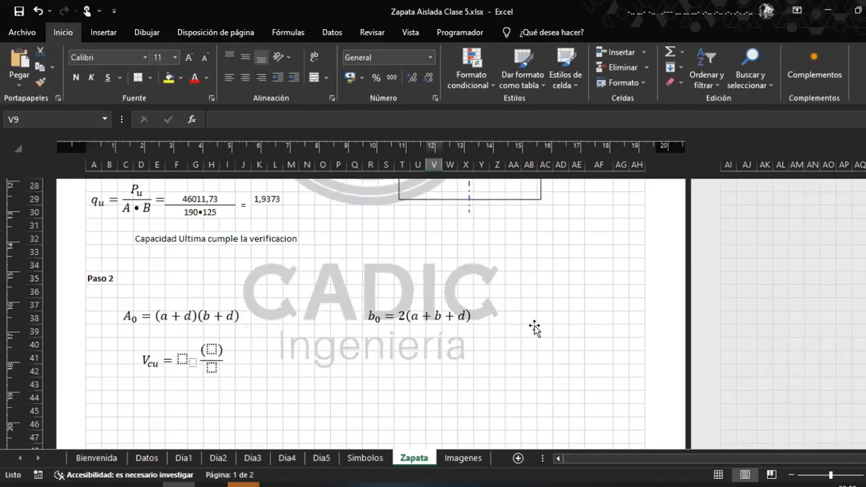
pyautogui.scroll(9, 535, 329)
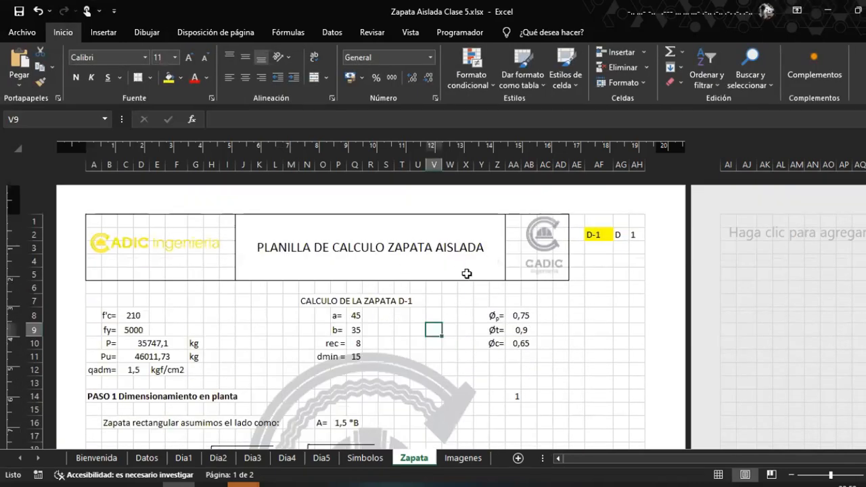
pyautogui.scroll(-20, 467, 325)
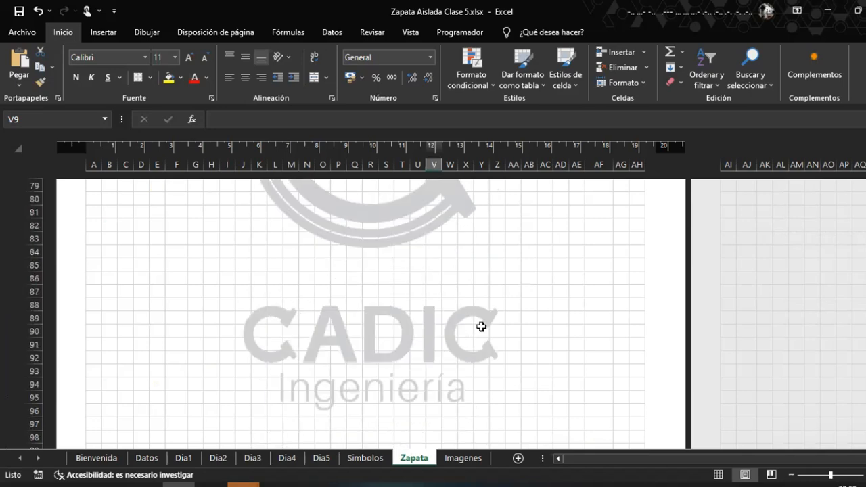
pyautogui.scroll(20, 474, 323)
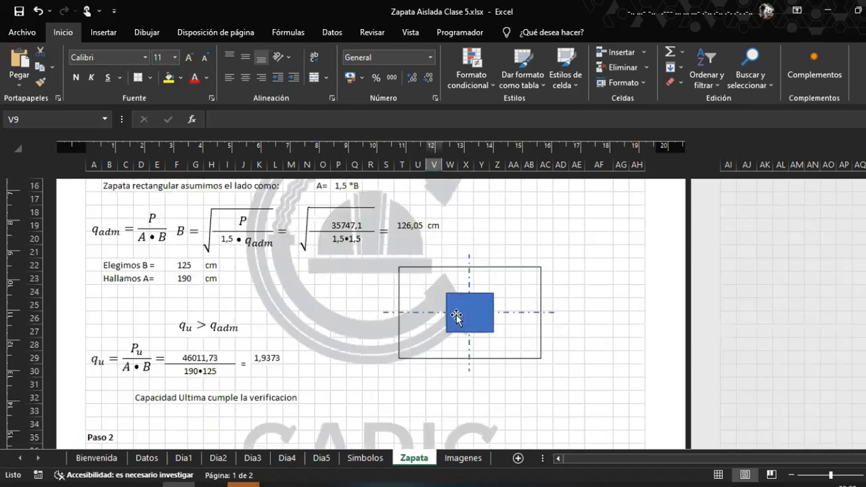
# Set the header image's brightness to 90 % in its picture format and leave the header
pyautogui.scroll(5, 457, 317)
pyautogui.click(415, 209)
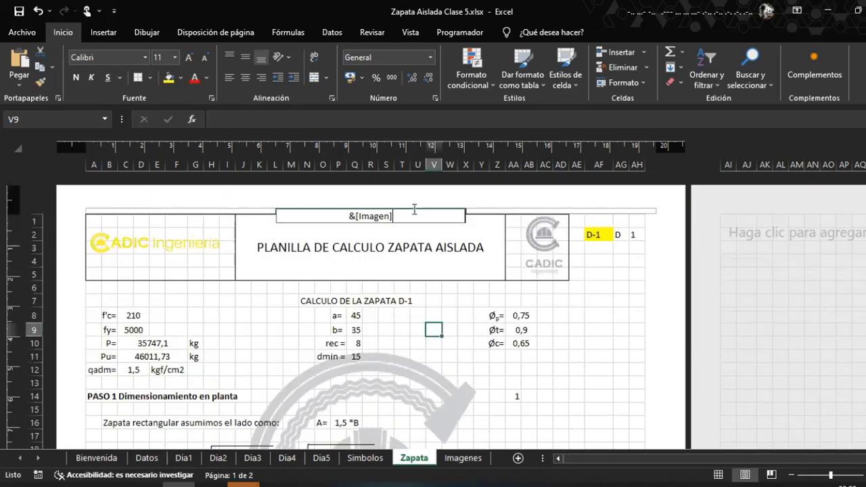
pyautogui.click(573, 33)
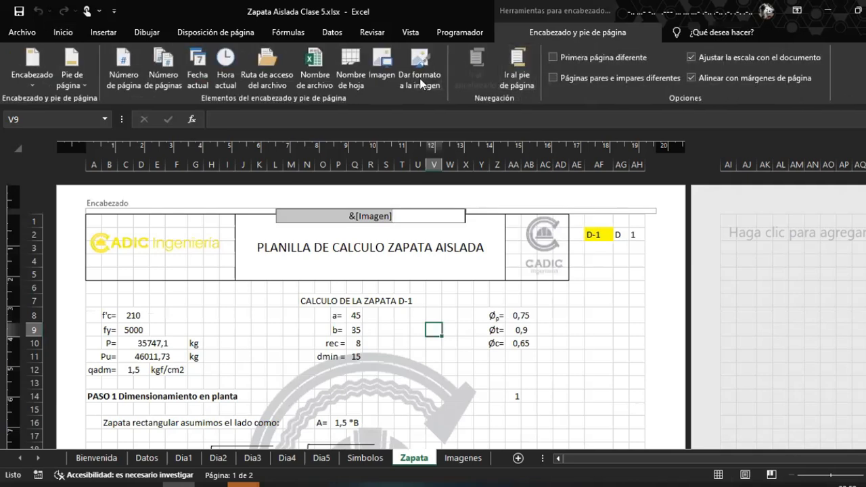
pyautogui.click(421, 84)
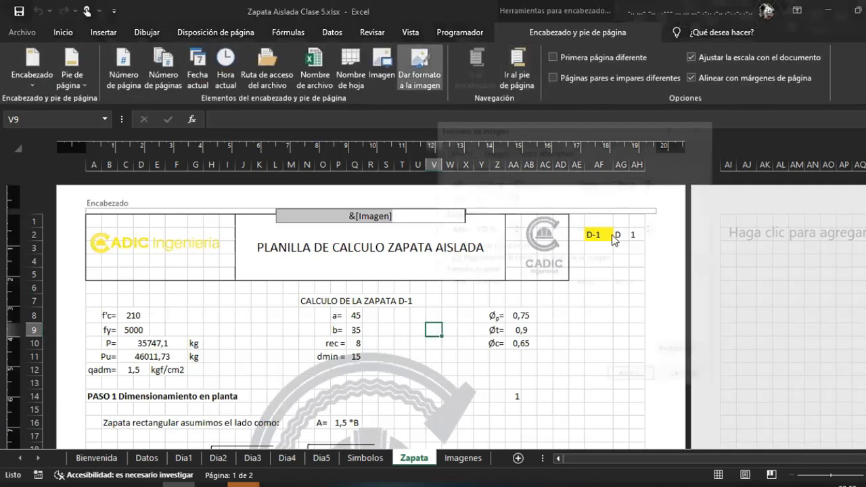
pyautogui.click(493, 149)
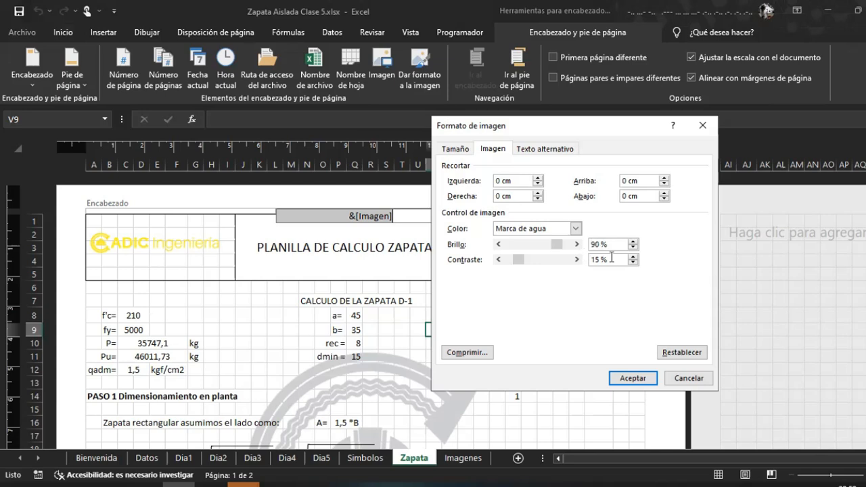
pyautogui.click(632, 378)
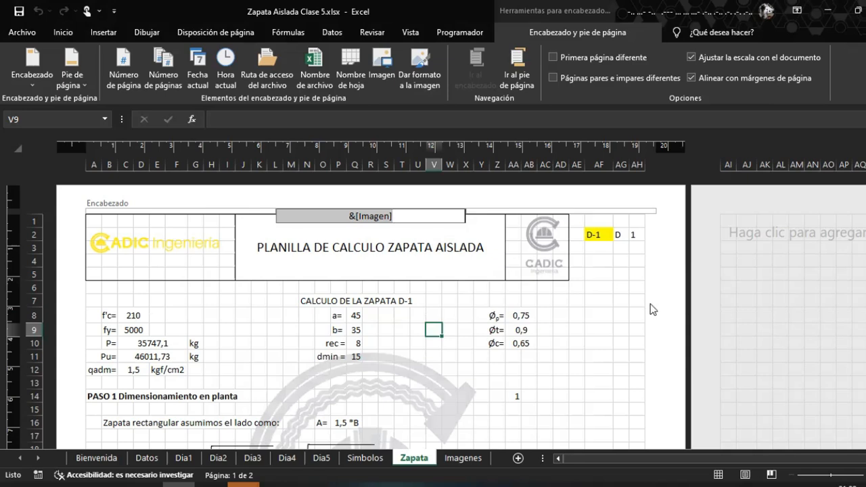
pyautogui.click(612, 309)
# Review the lightened watermark on both pages in the sheet and in the print preview, and return to the sheet
pyautogui.scroll(-5, 435, 271)
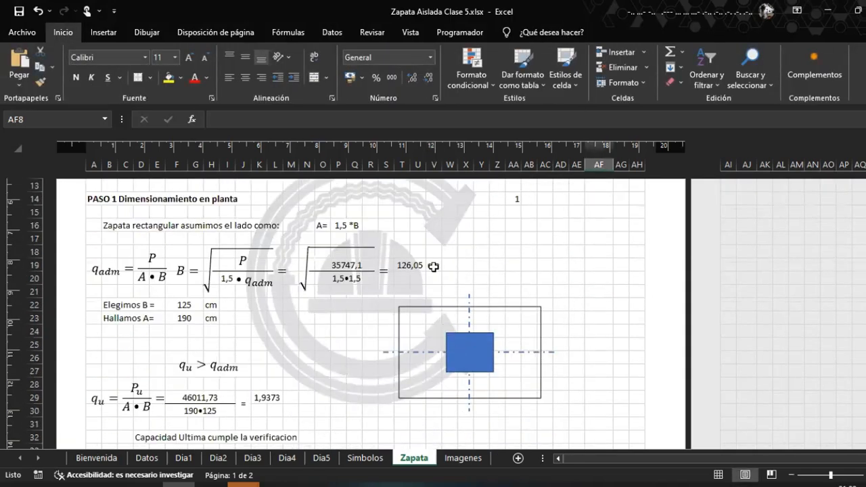
pyautogui.scroll(-7, 421, 276)
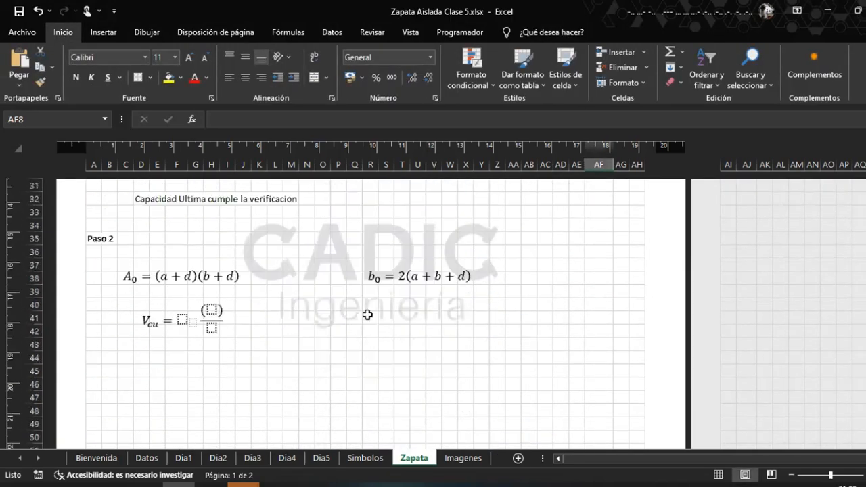
pyautogui.scroll(-8, 378, 296)
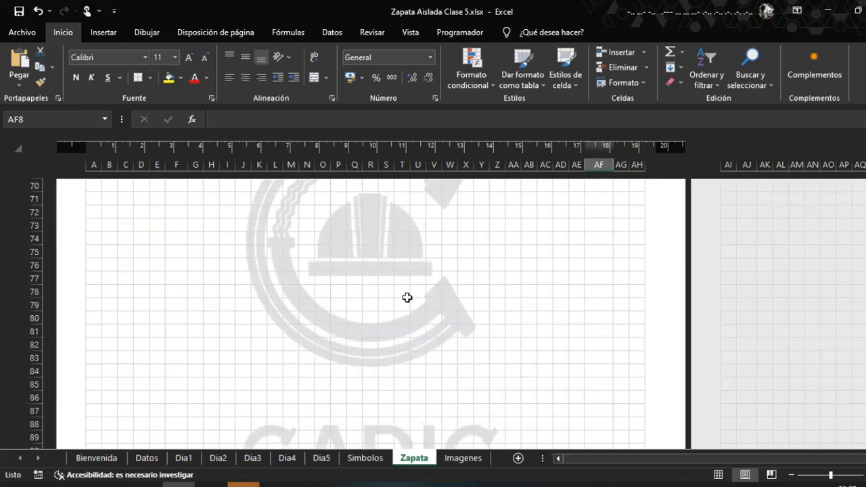
pyautogui.scroll(5, 385, 345)
pyautogui.scroll(-5, 359, 347)
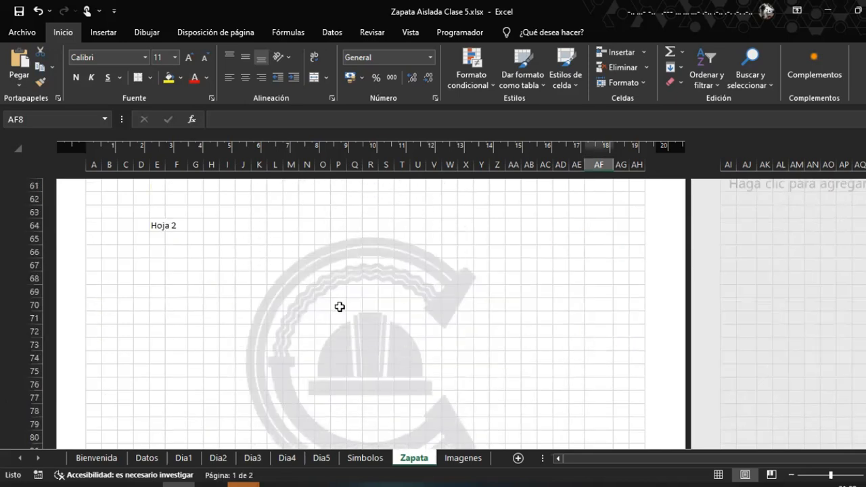
pyautogui.scroll(4, 430, 293)
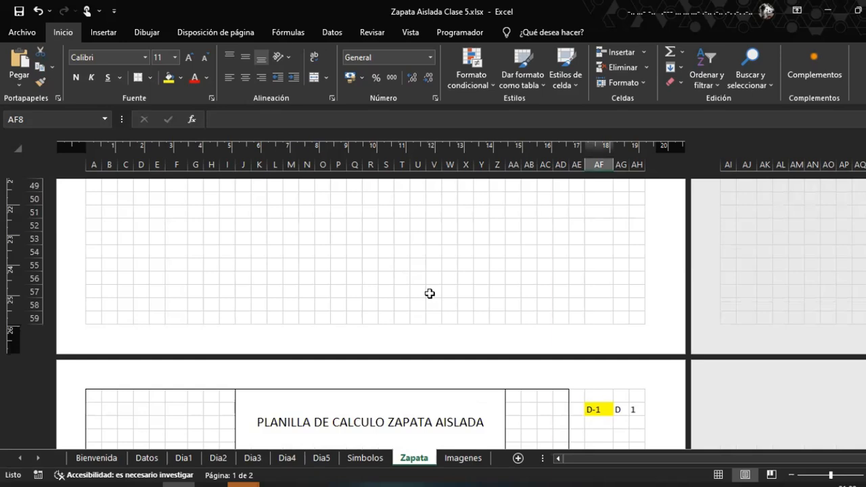
pyautogui.hotkey('ctrl', 'p')
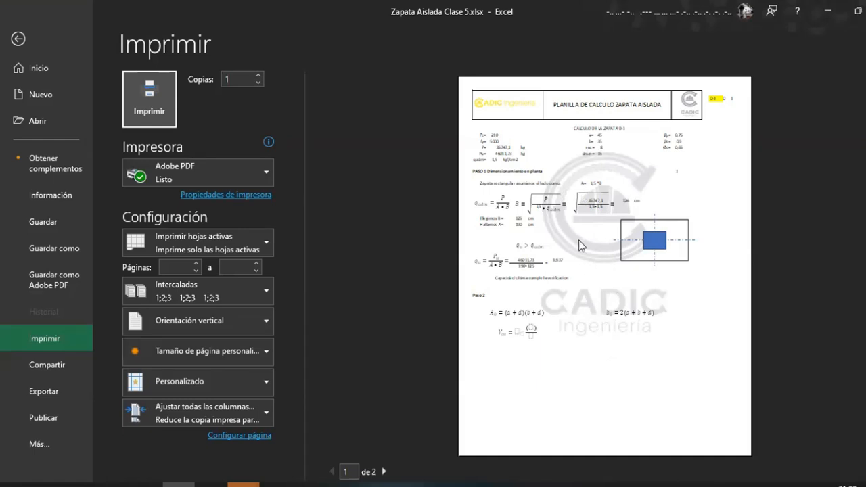
pyautogui.click(384, 471)
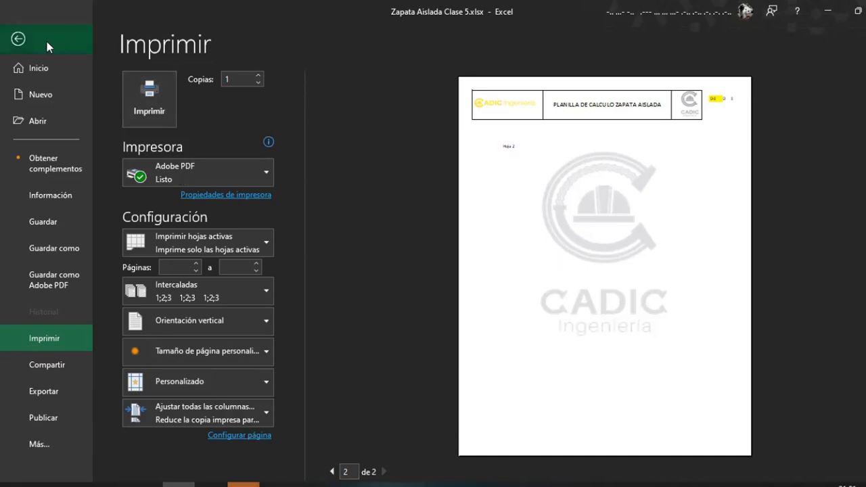
pyautogui.click(18, 39)
# Insert the page number element in the right section of the page footer
pyautogui.scroll(-3, 518, 321)
pyautogui.scroll(3, 520, 311)
pyautogui.click(538, 325)
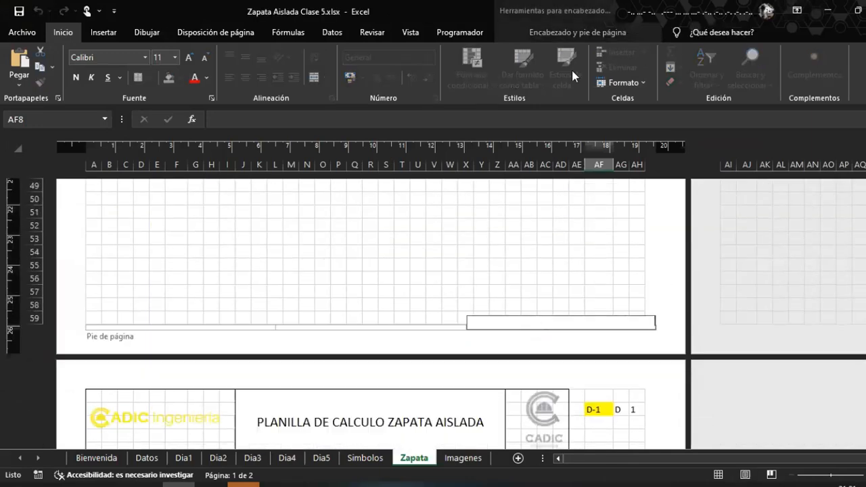
pyautogui.click(624, 35)
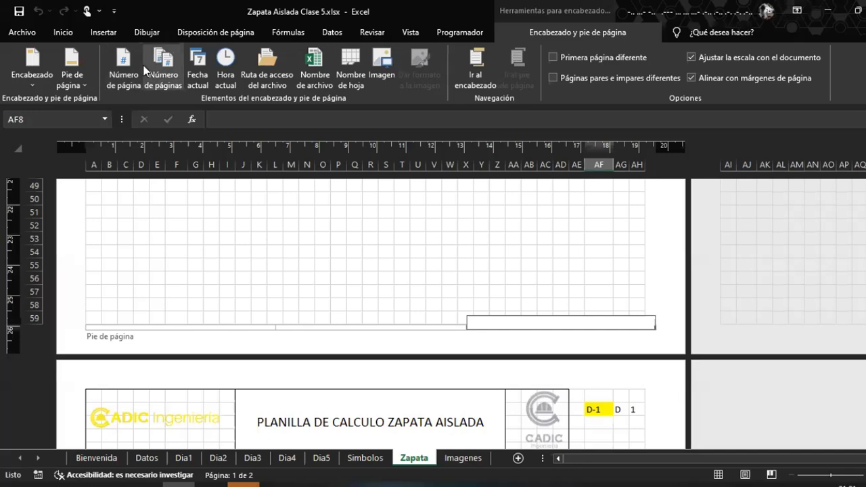
pyautogui.click(124, 66)
# Enter the text DIRECCION in the center section of the footer and leave the footer
pyautogui.click(425, 328)
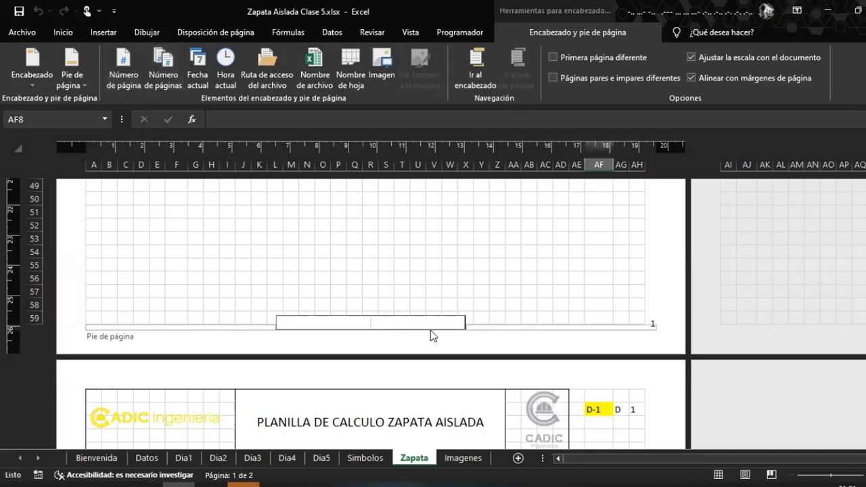
pyautogui.write('dIRECCION')
pyautogui.press('Home')
pyautogui.press('Delete')
pyautogui.write('D')
pyautogui.click(498, 296)
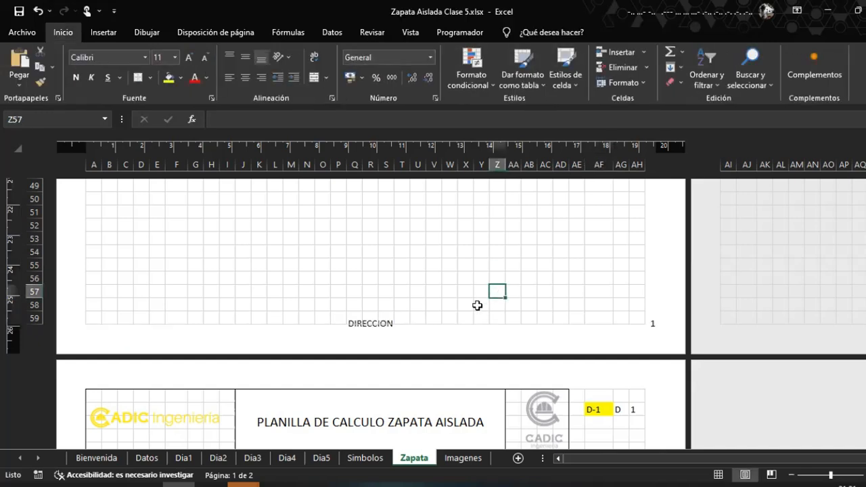
# Check the DIRECCION footer, page number and watermark on both pages in the print preview, and return to the sheet
pyautogui.hotkey('ctrl', 'p')
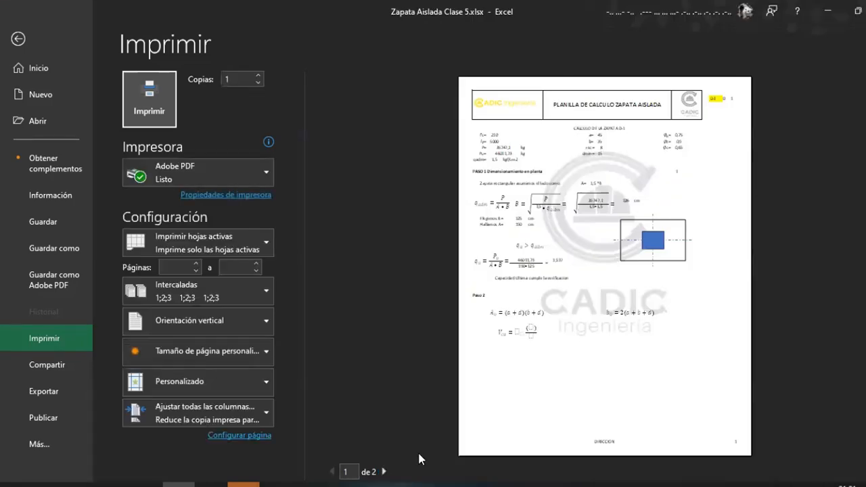
pyautogui.click(384, 471)
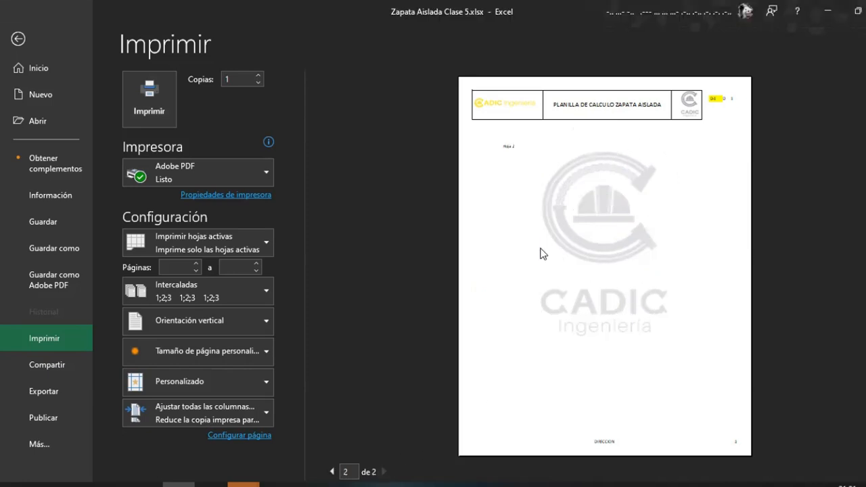
pyautogui.click(42, 40)
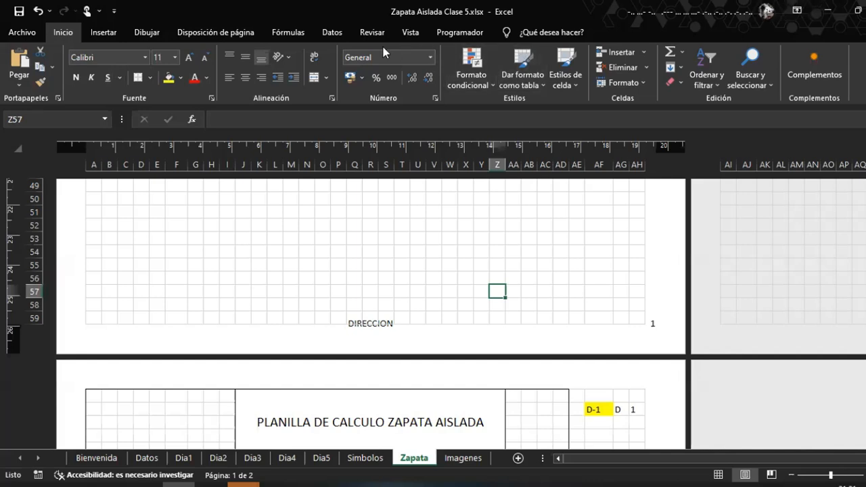
# Switch the Zapata sheet back to Normal view and save the workbook
pyautogui.click(406, 33)
pyautogui.click(19, 66)
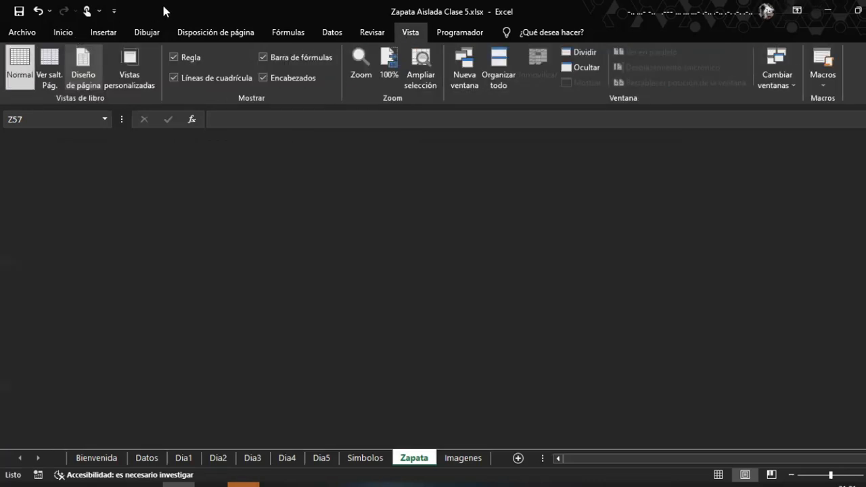
pyautogui.hotkey('ctrl', 's')
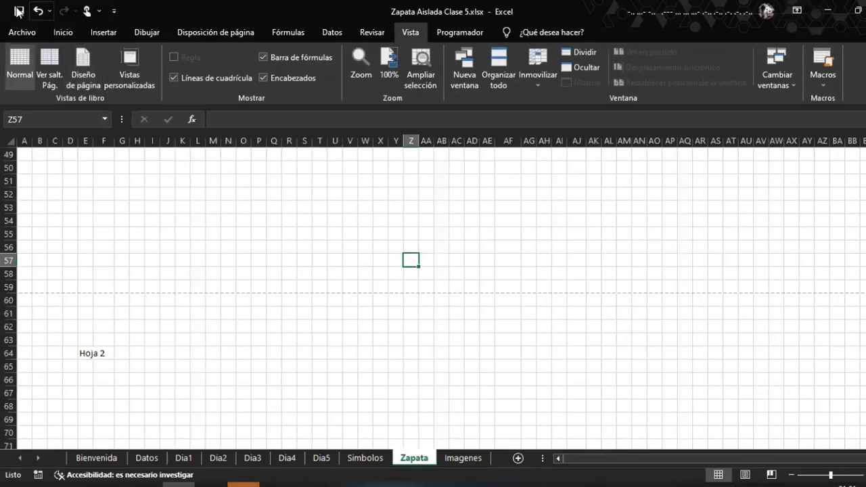
# Look over the Zapata sheet from its title block down to the Paso 2 formulas
pyautogui.click(214, 259)
pyautogui.scroll(4, 213, 256)
pyautogui.scroll(11, 214, 256)
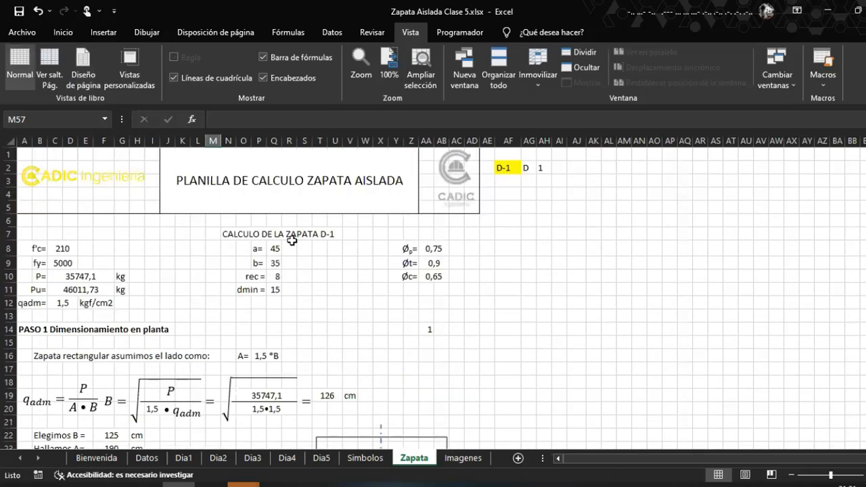
pyautogui.scroll(1, 349, 253)
pyautogui.scroll(-6, 300, 400)
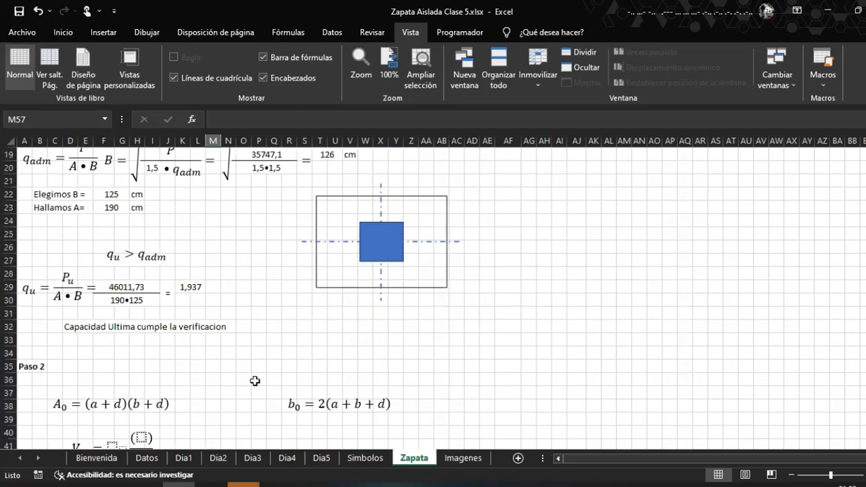
pyautogui.scroll(-2, 270, 385)
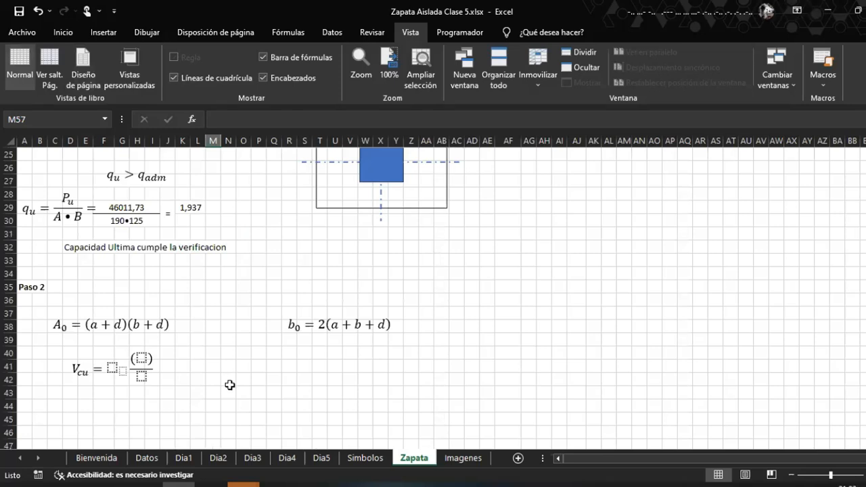
pyautogui.scroll(1, 234, 350)
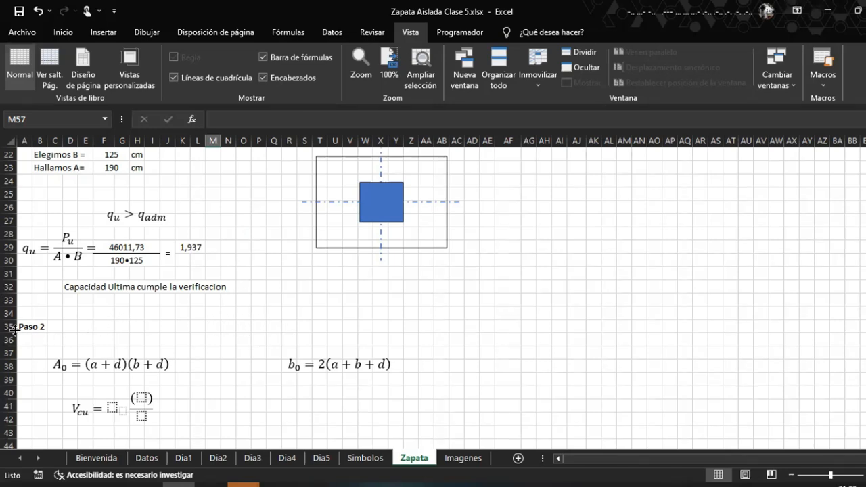
pyautogui.click(228, 326)
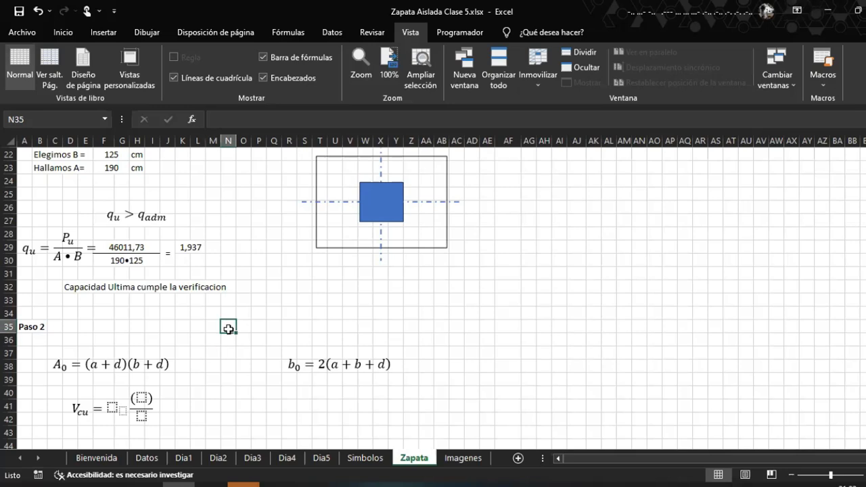
# Review the input data, the Paso 1 plan dimensioning with its footing drawing, and the unfinished Paso 2 equations
pyautogui.scroll(3, 260, 306)
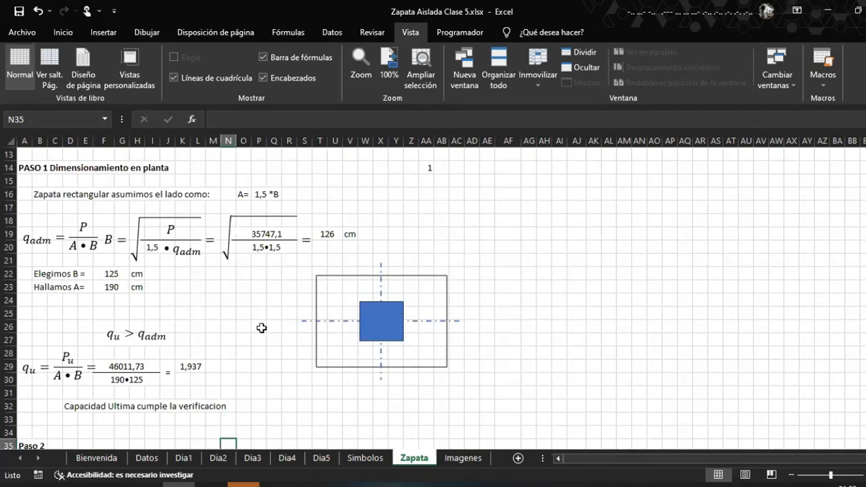
pyautogui.scroll(1, 260, 325)
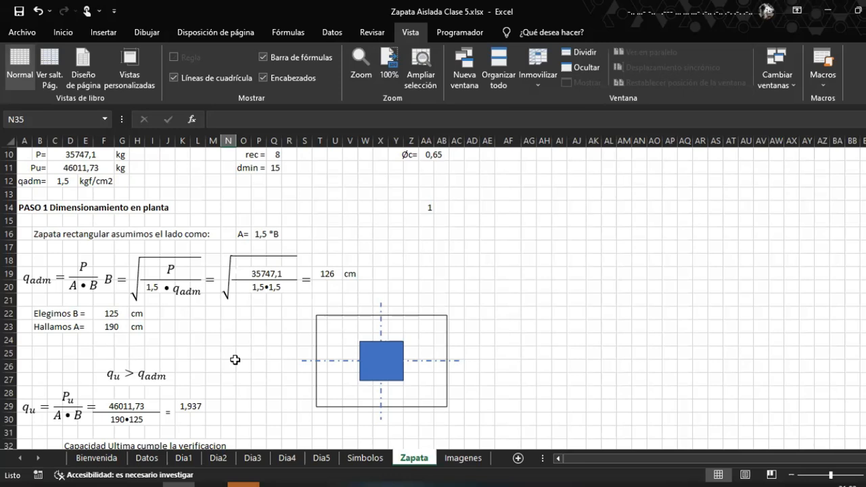
pyautogui.scroll(2, 247, 352)
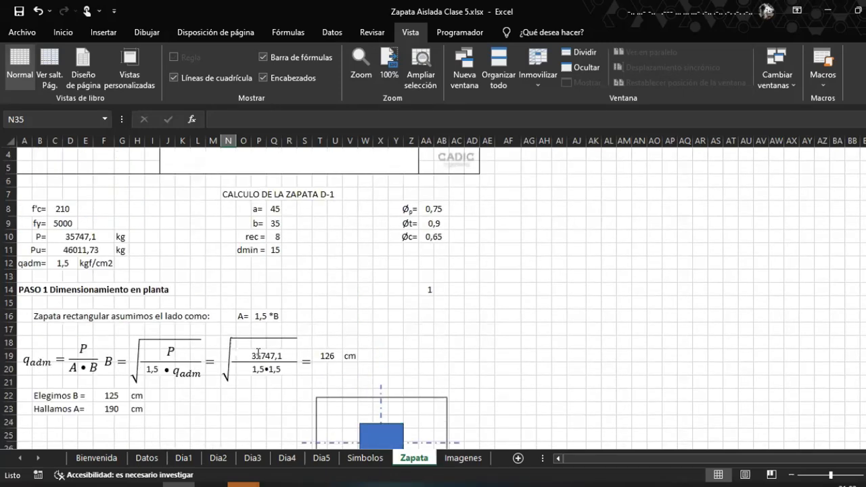
pyautogui.scroll(1, 264, 345)
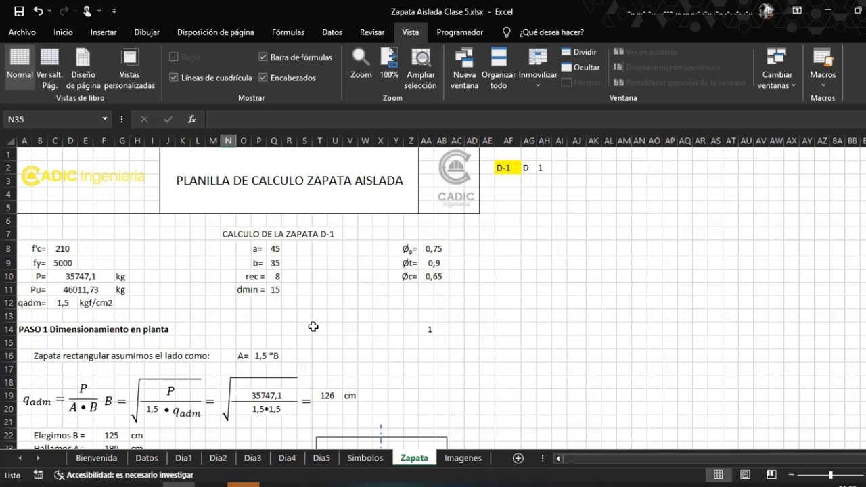
pyautogui.scroll(-6, 305, 332)
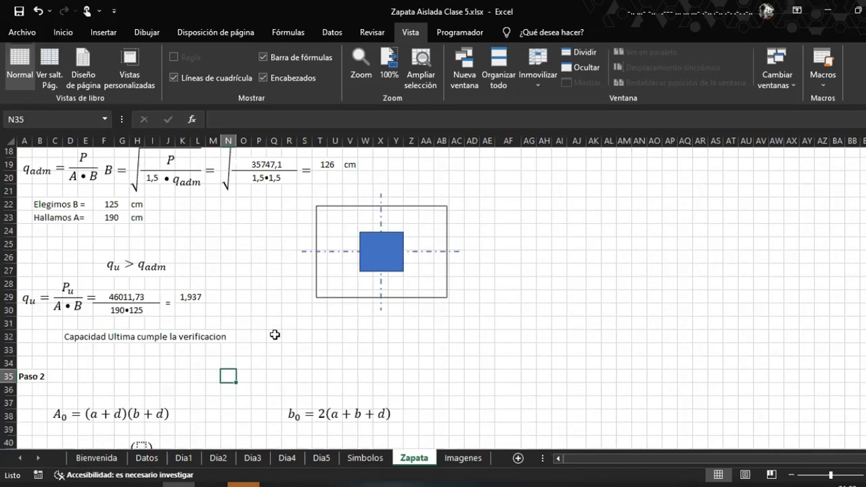
pyautogui.scroll(-3, 277, 333)
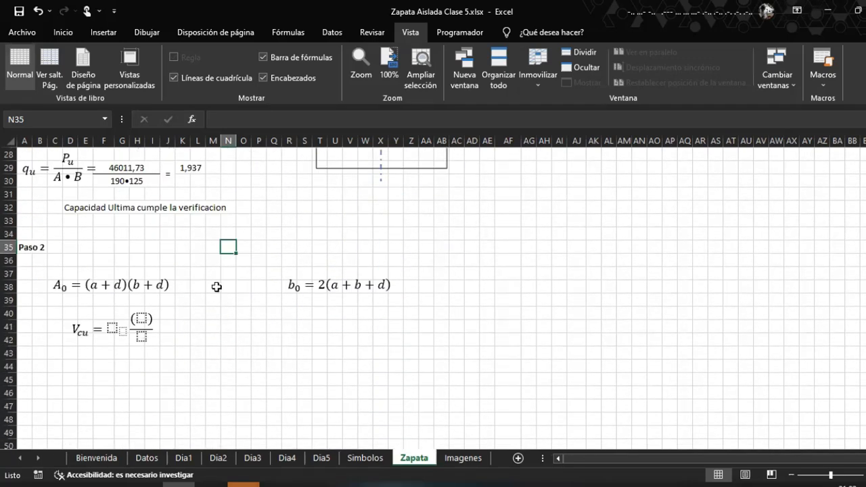
pyautogui.scroll(-2, 220, 342)
pyautogui.scroll(6, 255, 331)
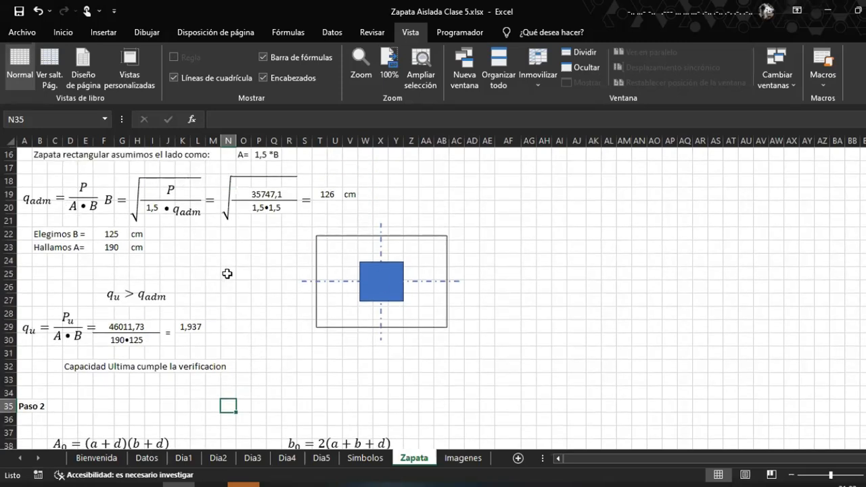
pyautogui.scroll(-1, 228, 273)
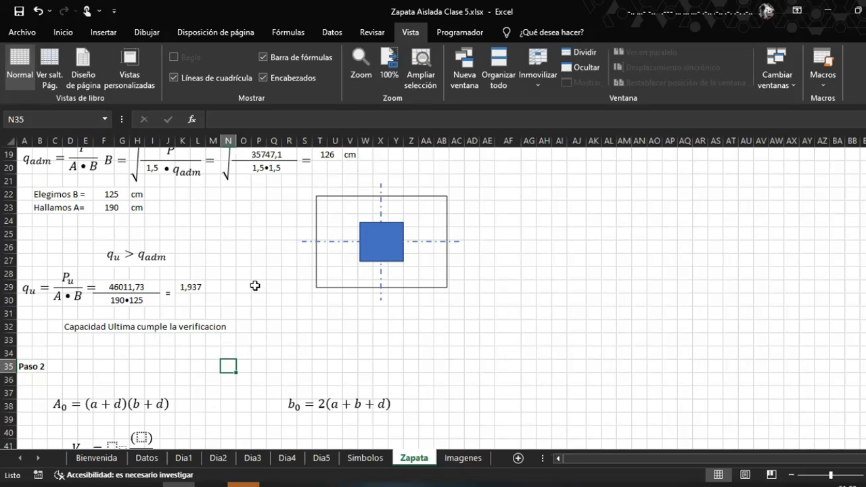
pyautogui.scroll(3, 255, 285)
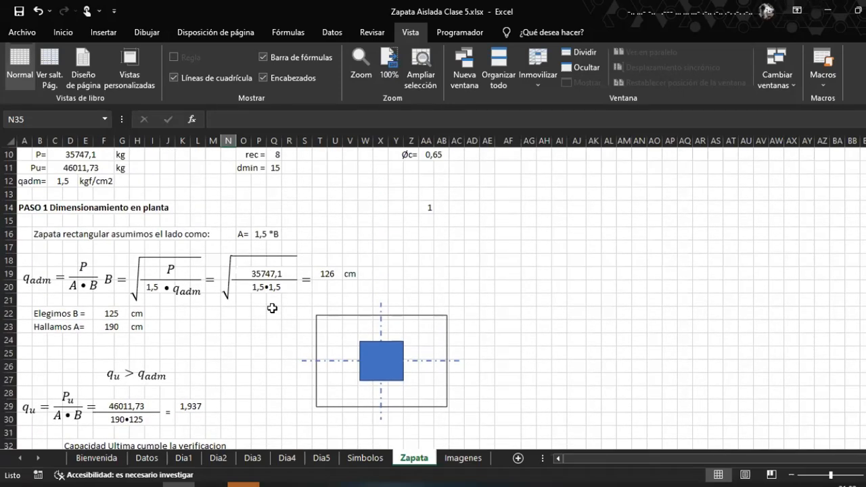
pyautogui.scroll(2, 272, 309)
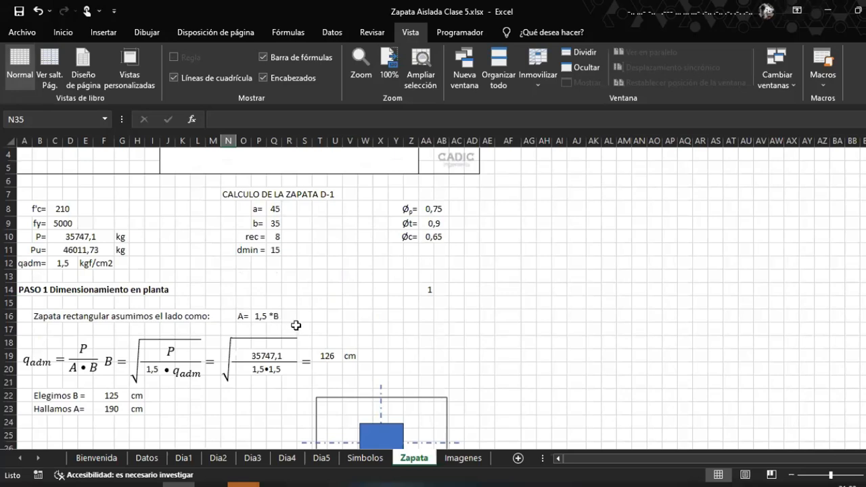
pyautogui.scroll(-1, 341, 317)
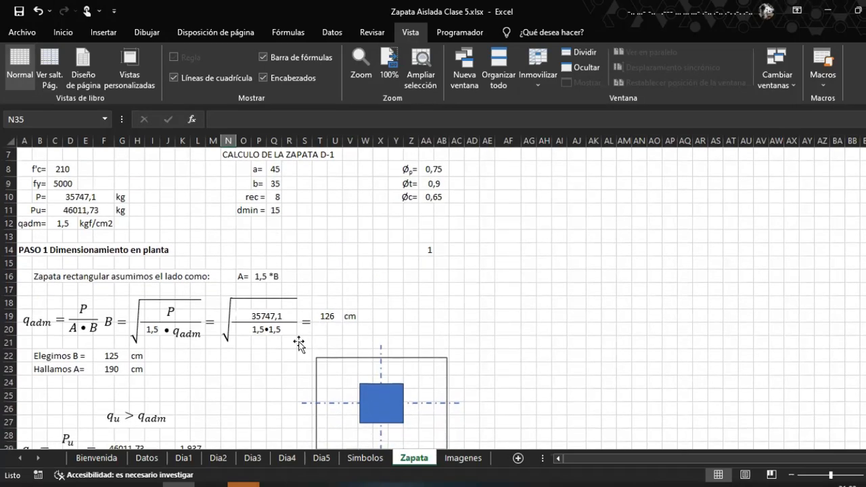
pyautogui.scroll(-1, 296, 348)
pyautogui.scroll(-3, 291, 350)
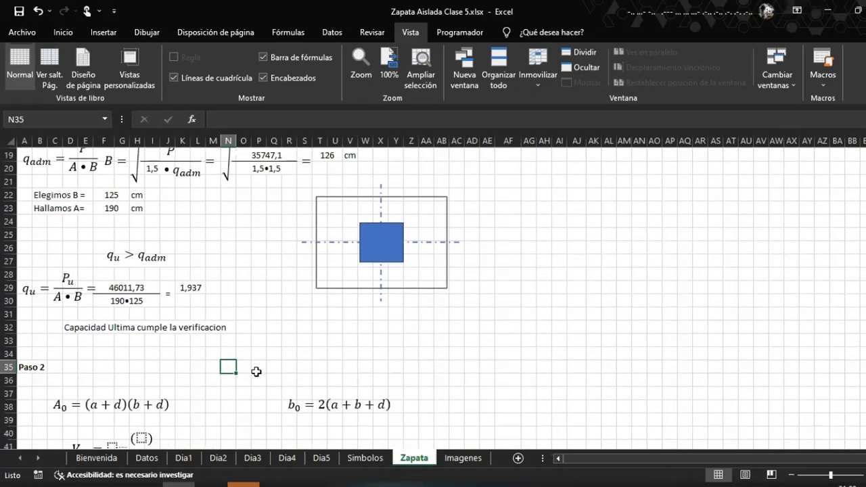
pyautogui.scroll(4, 278, 342)
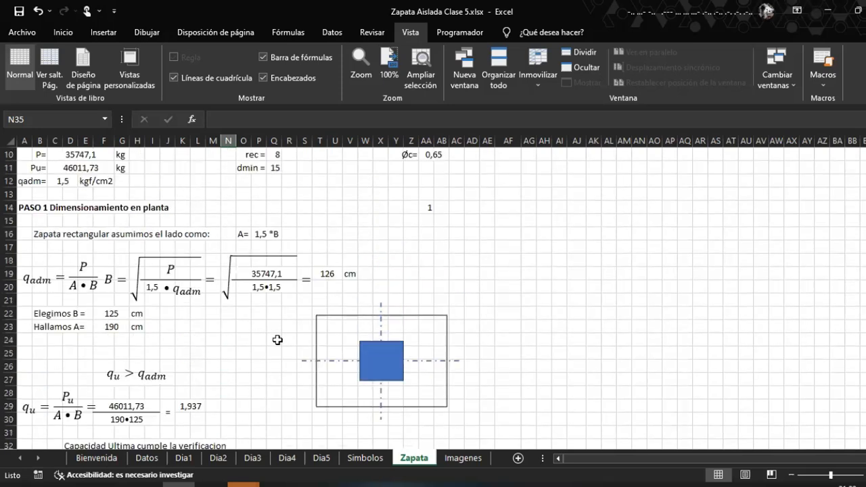
pyautogui.scroll(2, 287, 340)
pyautogui.scroll(-1, 401, 333)
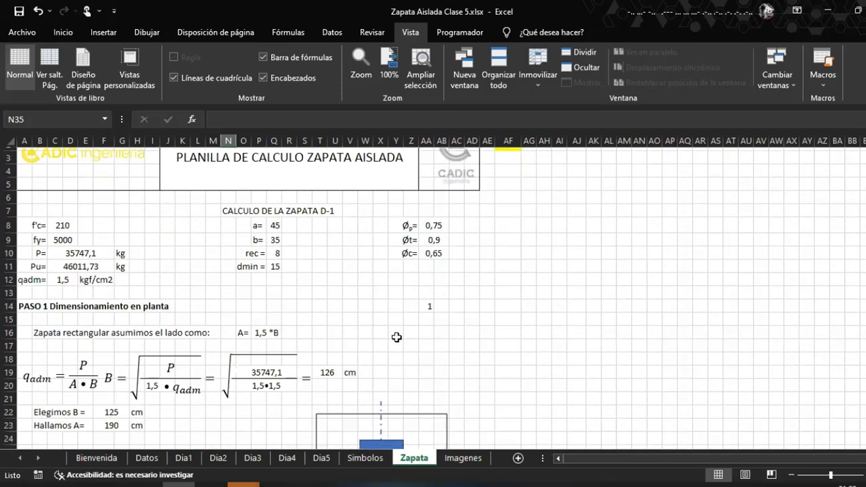
pyautogui.scroll(-1, 323, 355)
pyautogui.scroll(1, 328, 352)
pyautogui.scroll(-1, 328, 352)
pyautogui.scroll(-1, 328, 349)
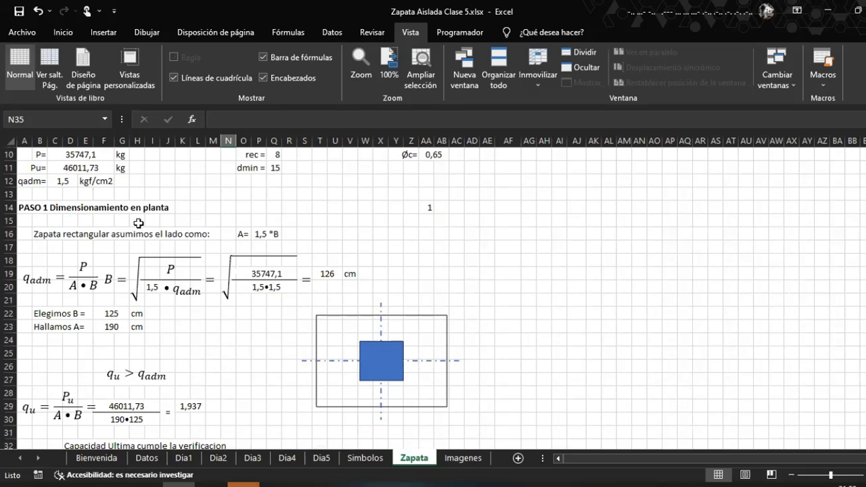
# Examine the square-root formula in T19 and the REDOND.MULT rounding formula for side B in F22
pyautogui.click(331, 275)
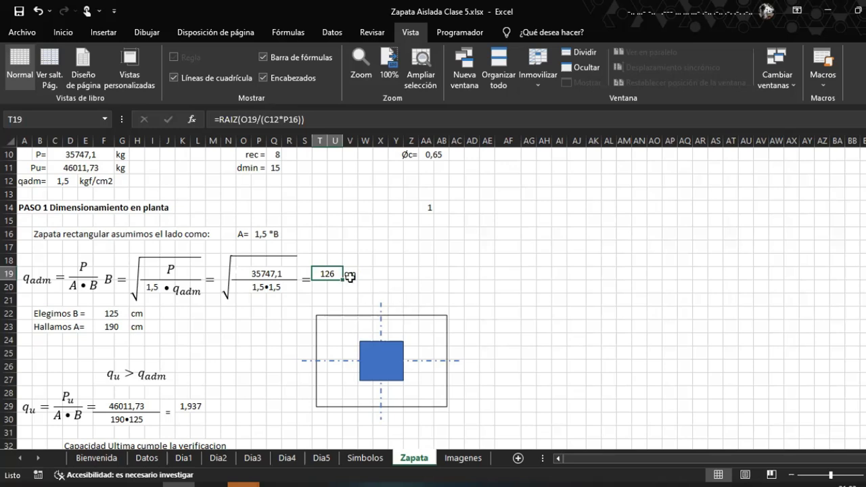
pyautogui.click(269, 327)
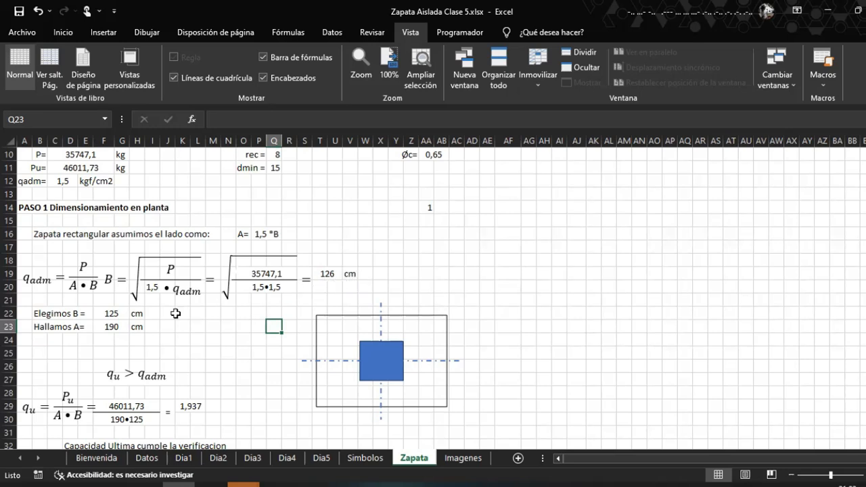
pyautogui.click(111, 314)
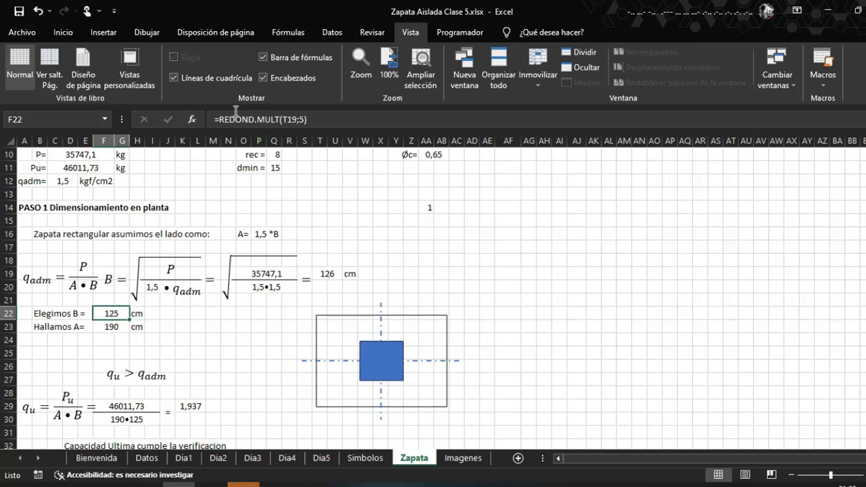
pyautogui.click(219, 119)
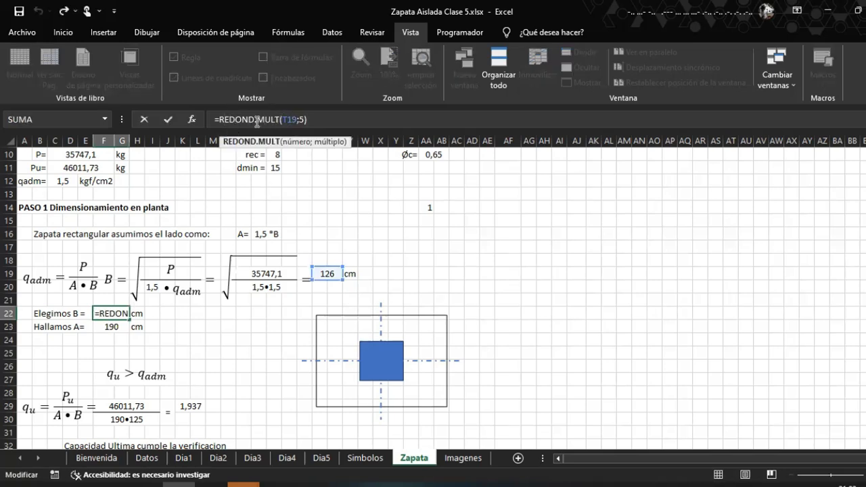
pyautogui.write(')')
pyautogui.press('Return')
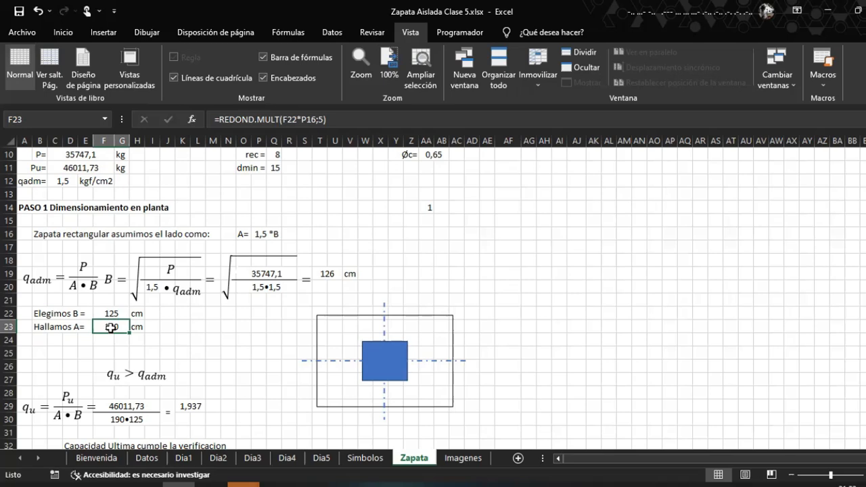
# Examine the REDOND.MULT formula for side A in F23 and its references to side B and the factor in P16
pyautogui.scroll(1, 280, 339)
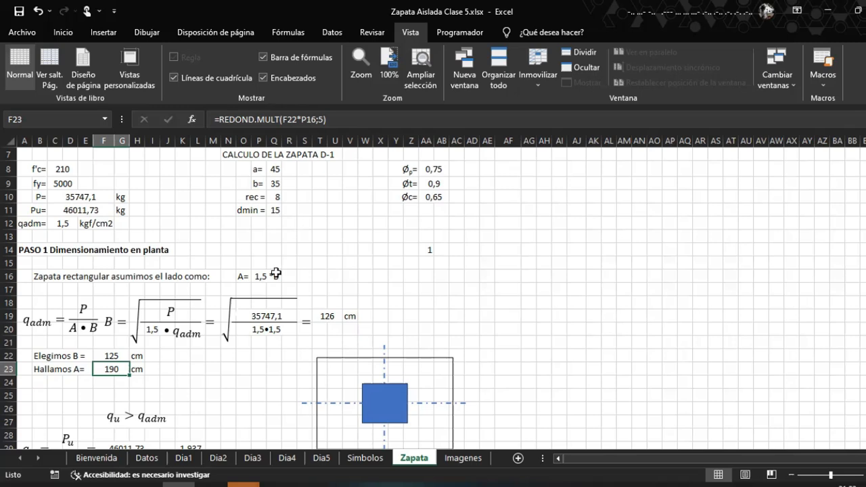
pyautogui.click(321, 120)
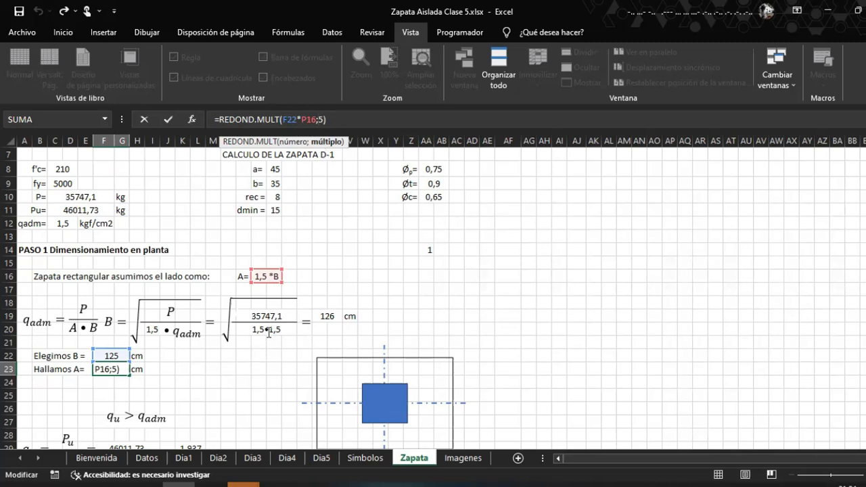
pyautogui.hotkey('alt', 'Tab')
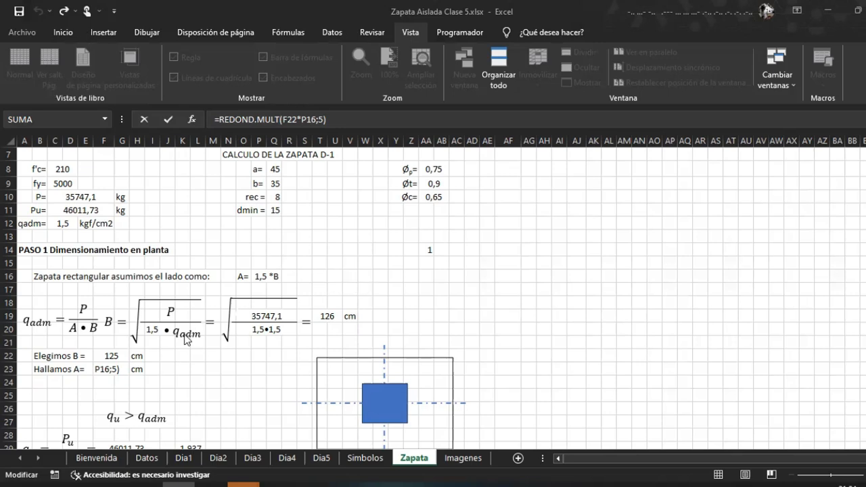
pyautogui.click(114, 369)
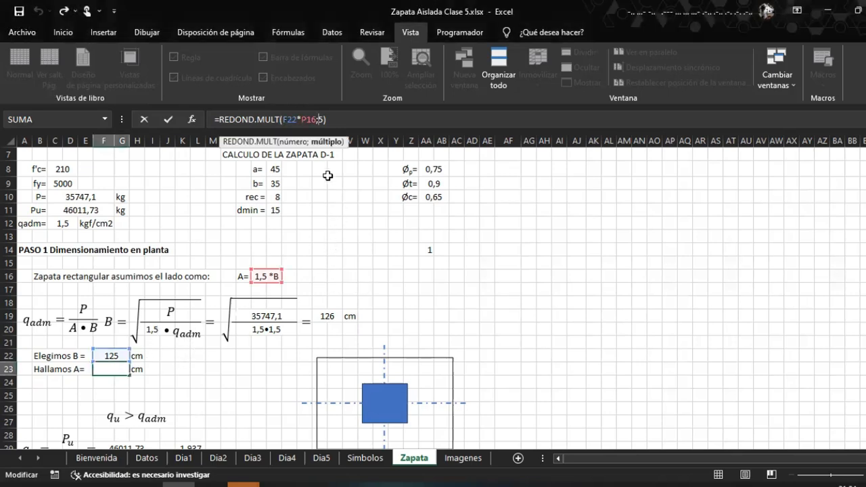
pyautogui.press('Return')
pyautogui.click(119, 367)
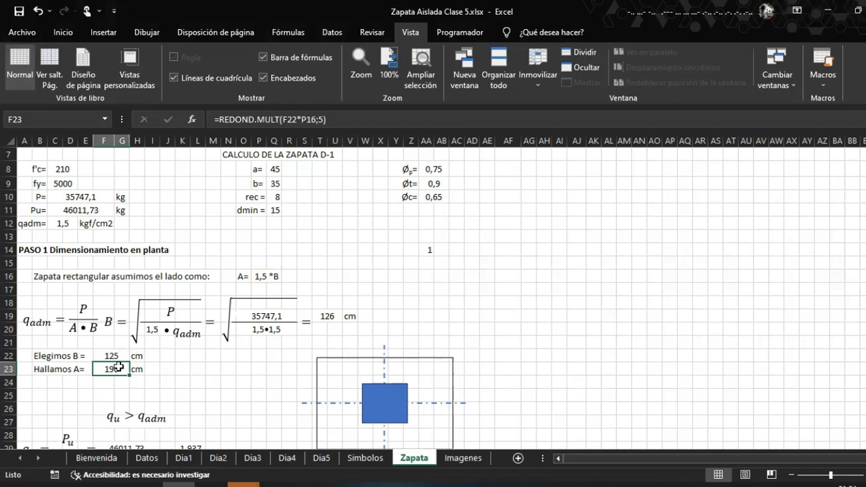
# Compare the rounding formulas for sides B and A in F22 and F23 with the square-root result in T19
pyautogui.click(117, 357)
pyautogui.click(121, 368)
pyautogui.click(329, 317)
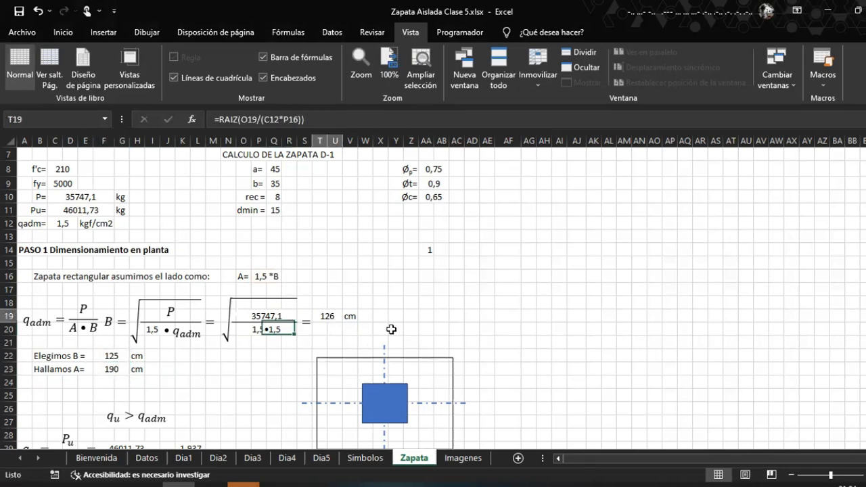
pyautogui.click(111, 357)
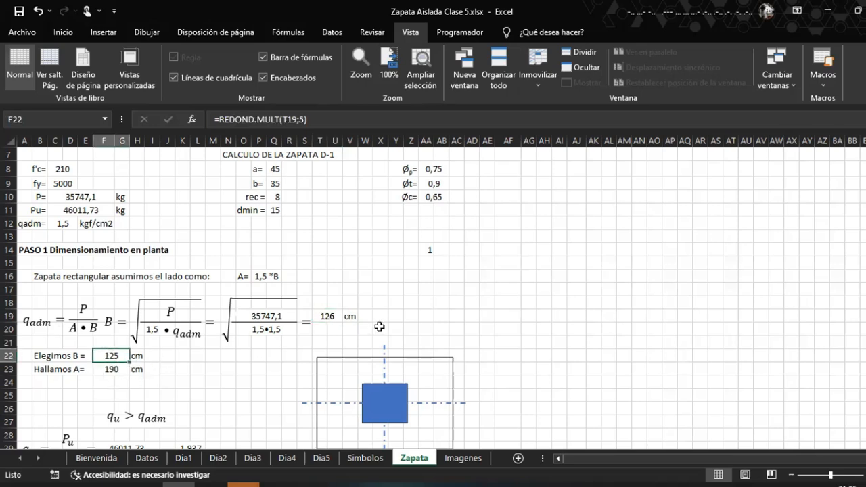
# Add 2 to the square-root formula in T19
pyautogui.click(330, 316)
pyautogui.click(345, 120)
pyautogui.write('+2')
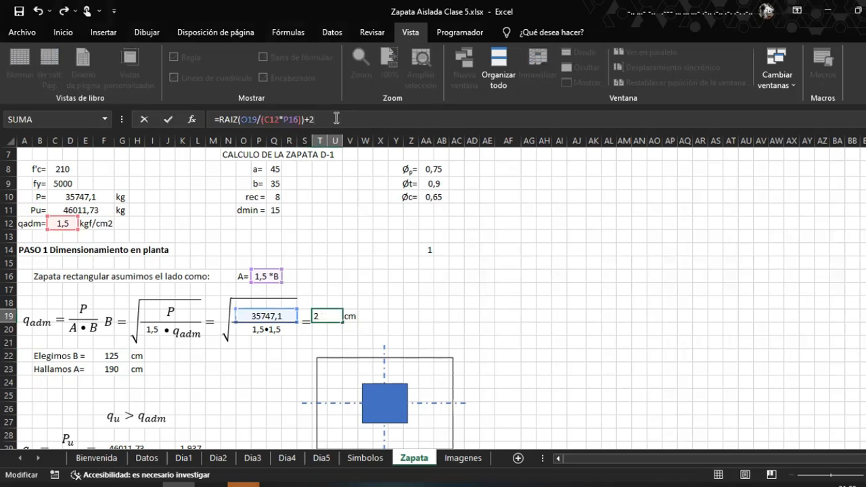
pyautogui.press('Return')
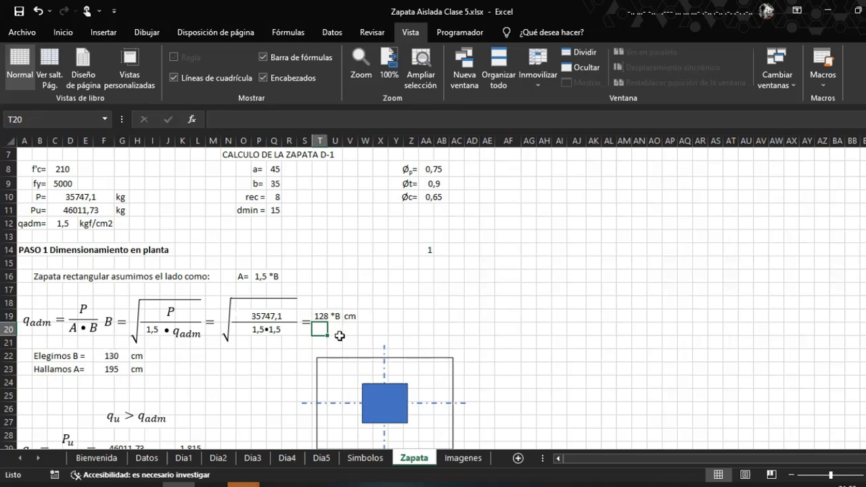
# Set the number format of the square-root result in T19 to General
pyautogui.click(329, 317)
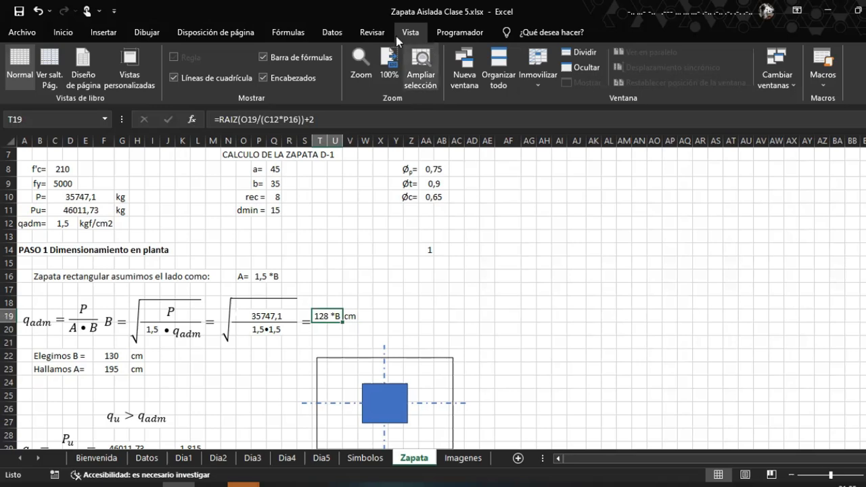
pyautogui.click(70, 32)
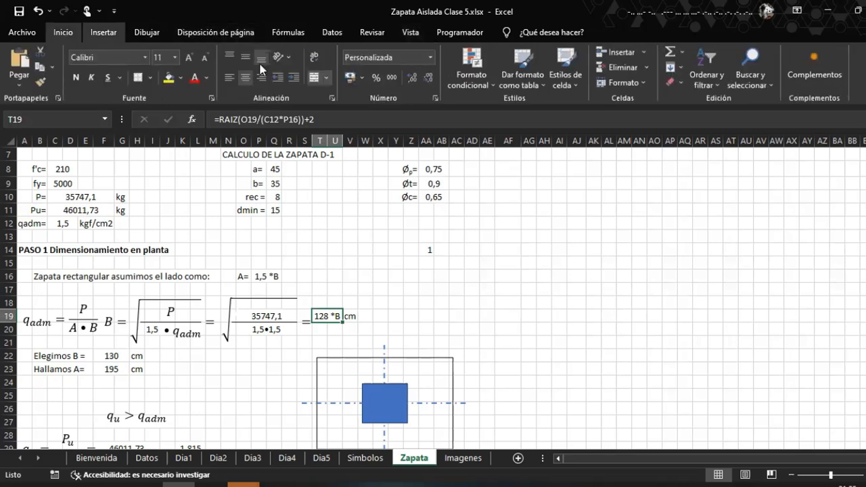
pyautogui.click(430, 58)
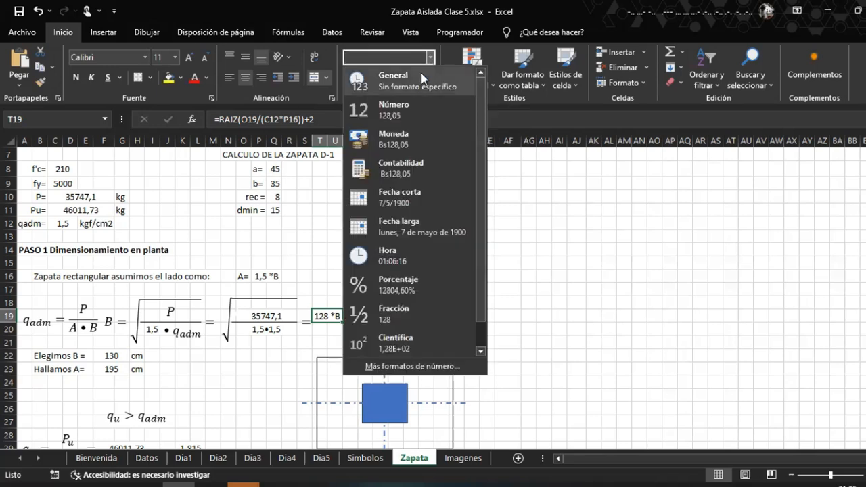
pyautogui.click(406, 80)
pyautogui.click(303, 379)
pyautogui.click(223, 361)
pyautogui.click(322, 316)
pyautogui.click(347, 330)
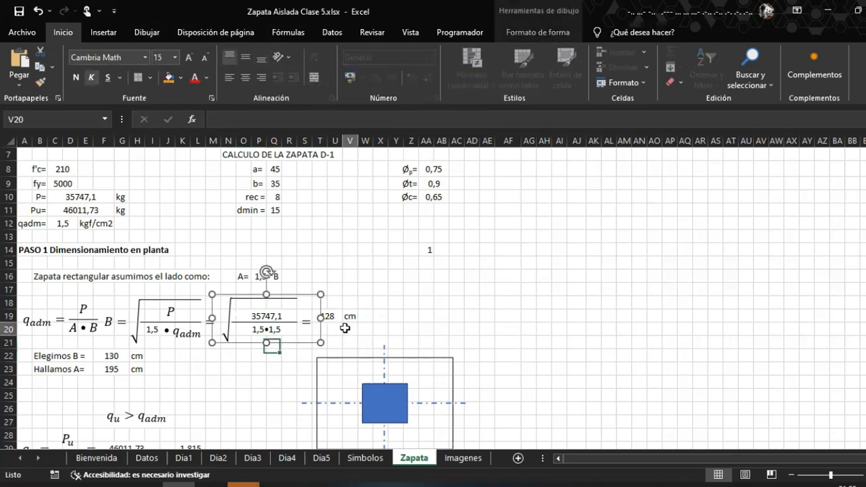
# Remove the added 2 from the formula in T19, restoring =RAIZ(O19/(C12*P16))
pyautogui.click(327, 316)
pyautogui.click(338, 119)
pyautogui.write('+2')
pyautogui.press('BackSpace')
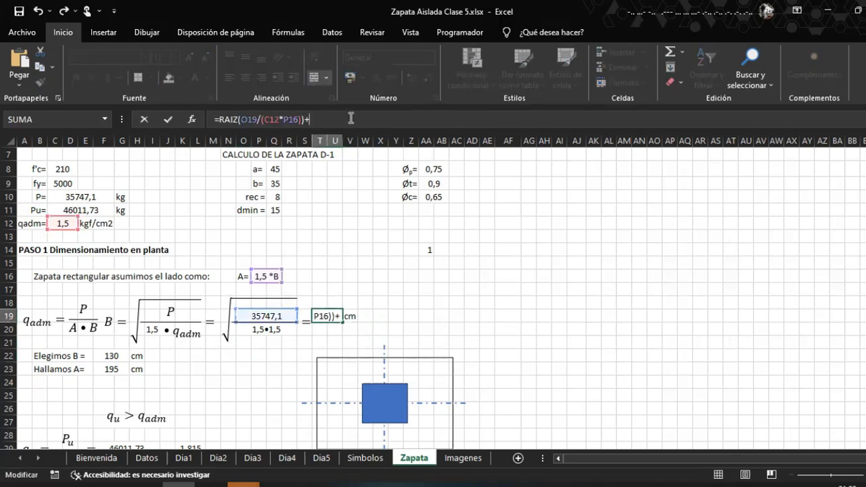
pyautogui.press('Return')
pyautogui.click(228, 369)
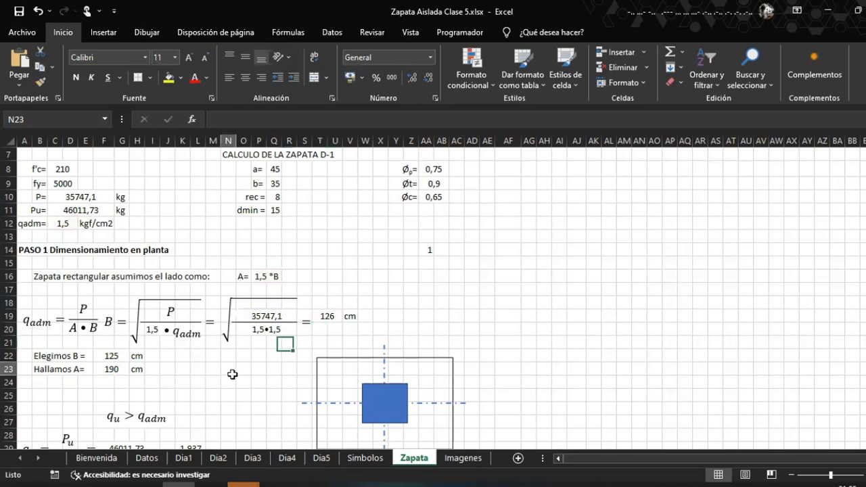
# Enter the label LADO B ELEGIDO in E25, below the calculated footing sides
pyautogui.click(197, 355)
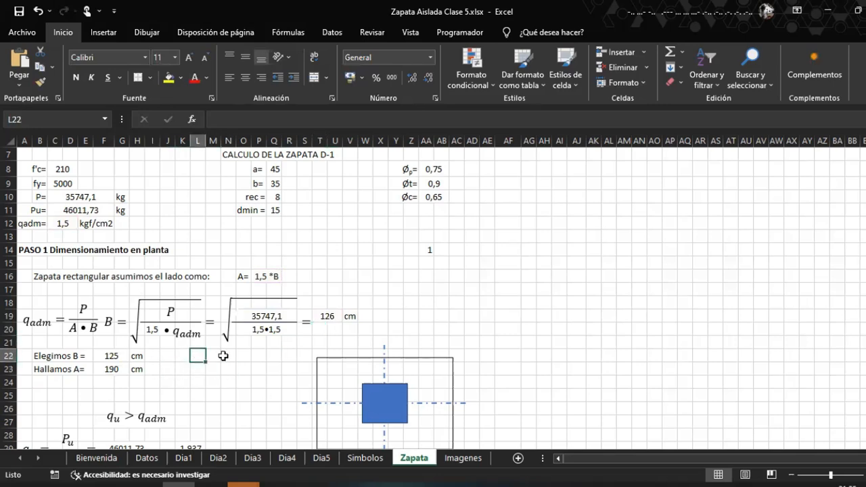
pyautogui.scroll(-1, 218, 325)
pyautogui.click(186, 352)
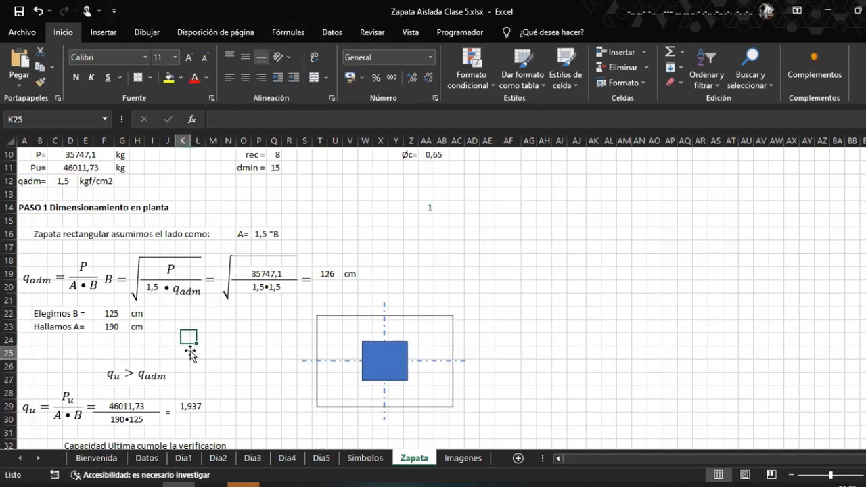
pyautogui.click(103, 352)
pyautogui.press('Left')
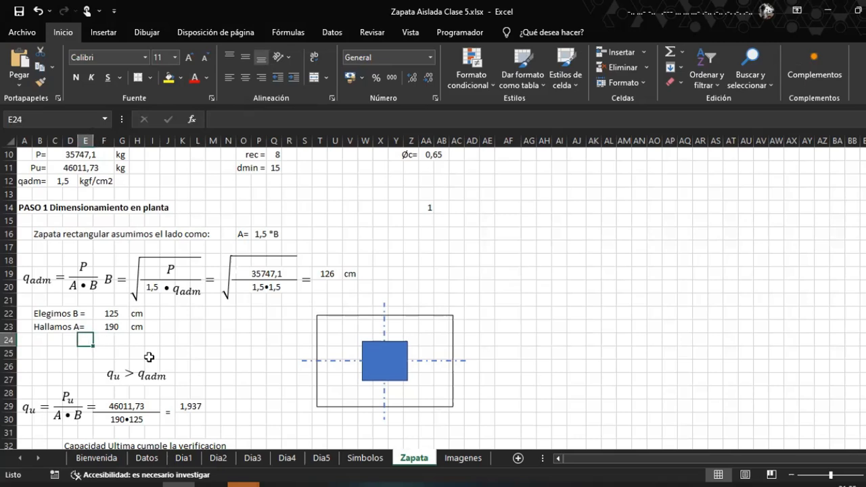
pyautogui.write('laDO')
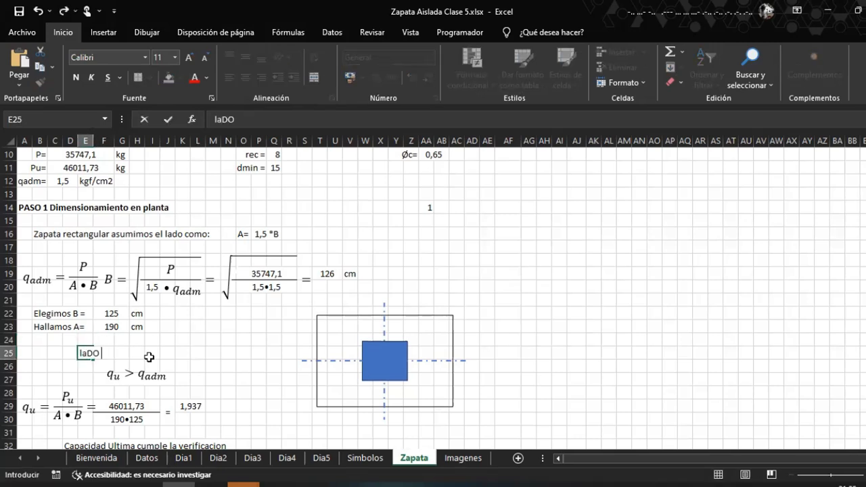
pyautogui.press('BackSpace')
pyautogui.press('BackSpace')
pyautogui.press('BackSpace')
pyautogui.press('BackSpace')
pyautogui.press('BackSpace')
pyautogui.press('BackSpace')
pyautogui.press('BackSpace')
pyautogui.write('LADO B ELEGIDO')
pyautogui.press('Tab')
# Merge and center J25:K25 and enter 130 as the chosen side B
pyautogui.moveTo(165, 353); pyautogui.dragTo(184, 353)
pyautogui.click(311, 78)
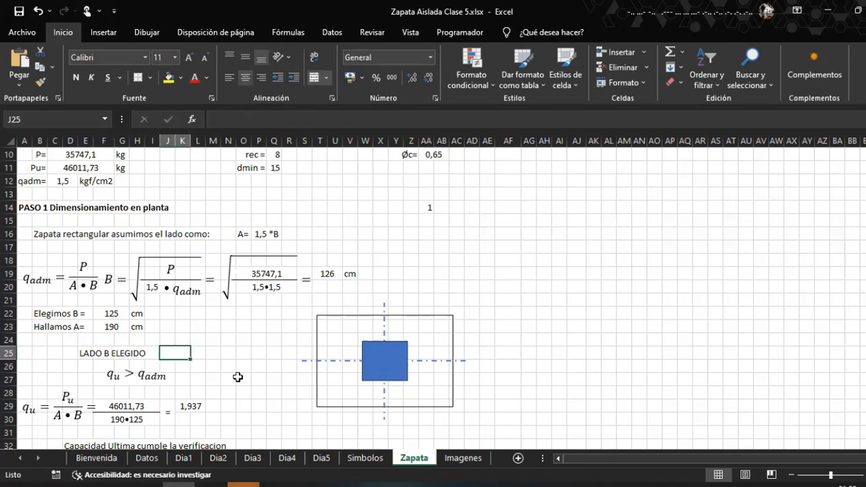
pyautogui.write('130')
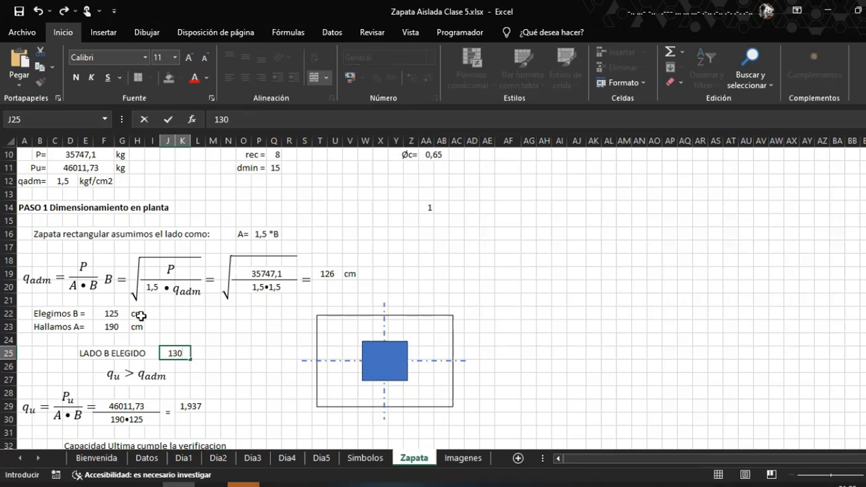
pyautogui.press('Return')
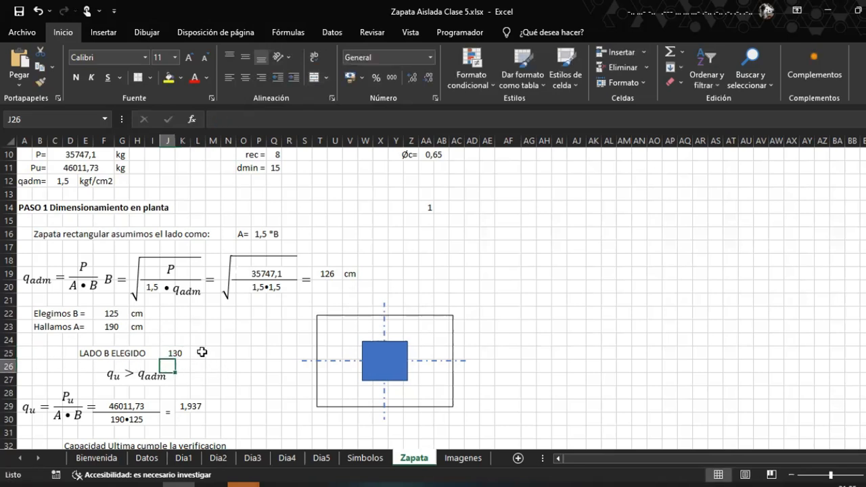
# Move the 130 value to G25:H25, right-align the LADO B ELEGIDO label and move it to F25
pyautogui.click(169, 353)
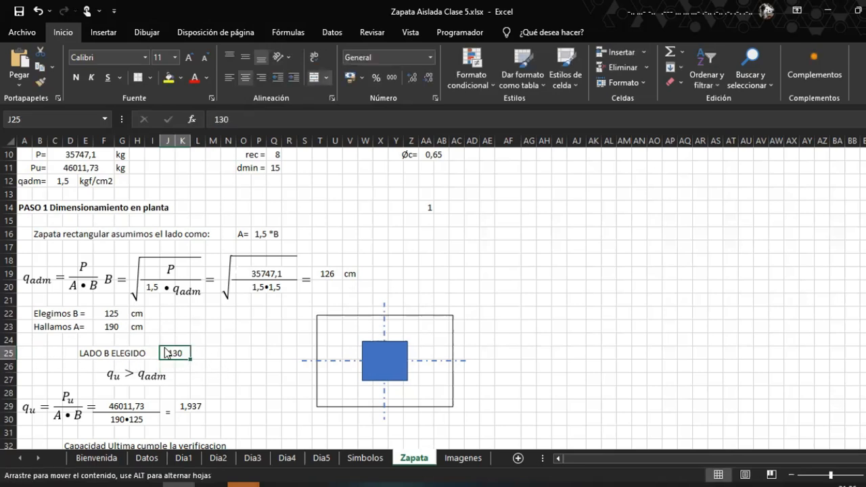
pyautogui.moveTo(174, 352); pyautogui.dragTo(84, 355)
pyautogui.click(85, 354)
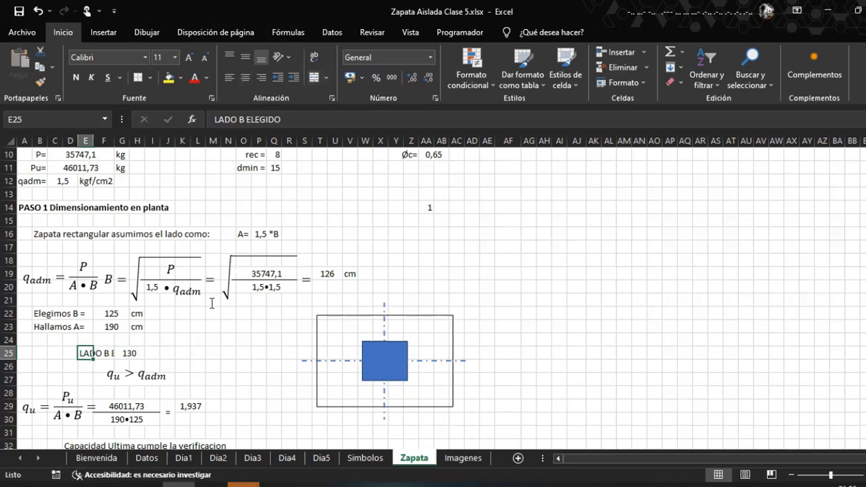
pyautogui.click(260, 77)
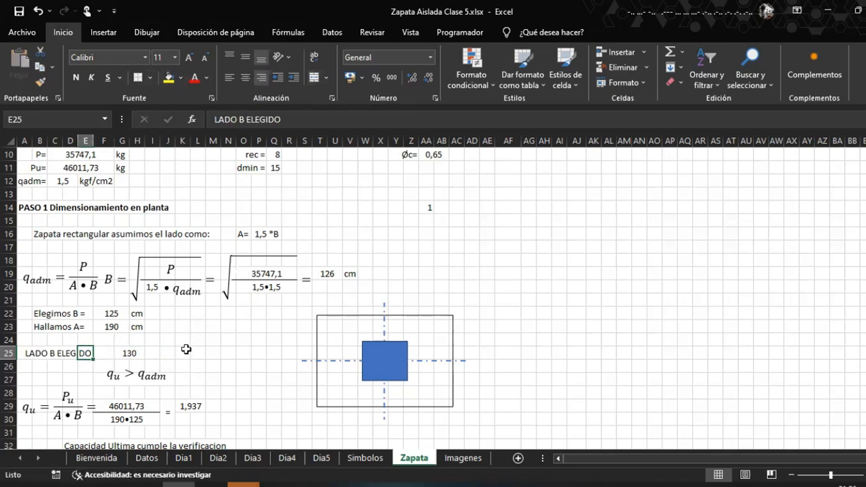
pyautogui.moveTo(85, 352); pyautogui.dragTo(170, 354)
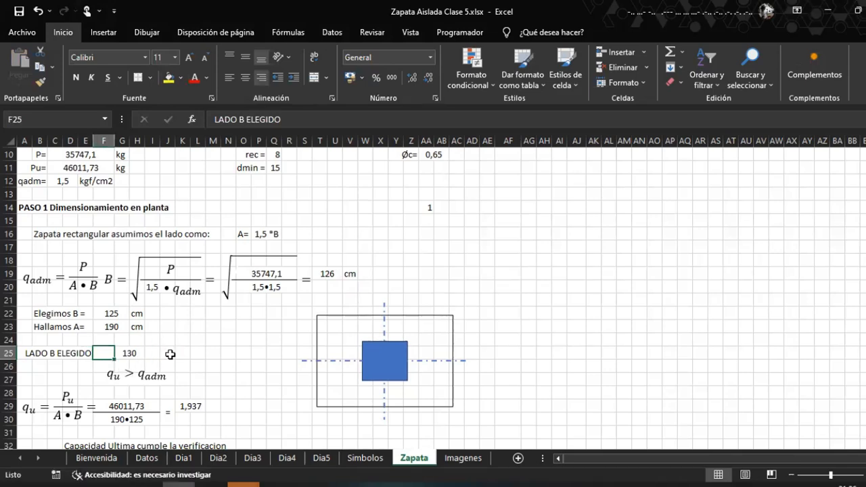
# Copy the LADO B ELEGIDO label to row 25, place it in M25 and change its text to LADO A ELEGIDO
pyautogui.hotkey('ctrl', 'c')
pyautogui.click(183, 353)
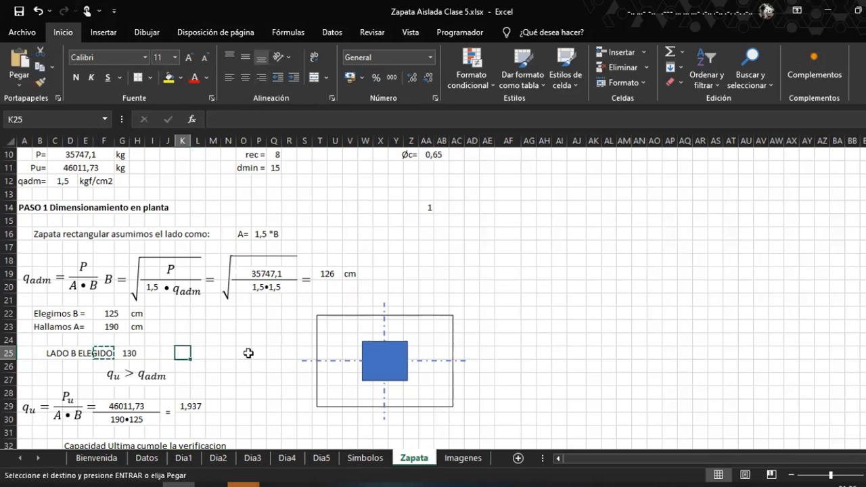
pyautogui.hotkey('ctrl', 'v')
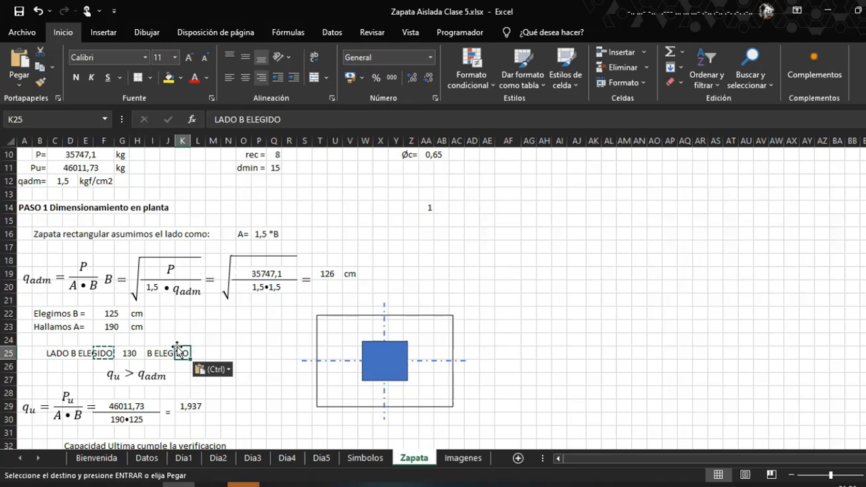
pyautogui.moveTo(192, 352); pyautogui.dragTo(217, 354)
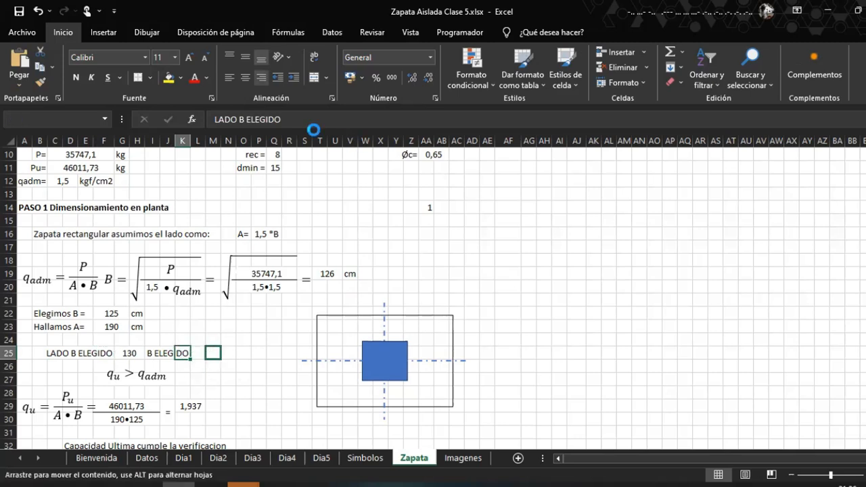
pyautogui.click(244, 120)
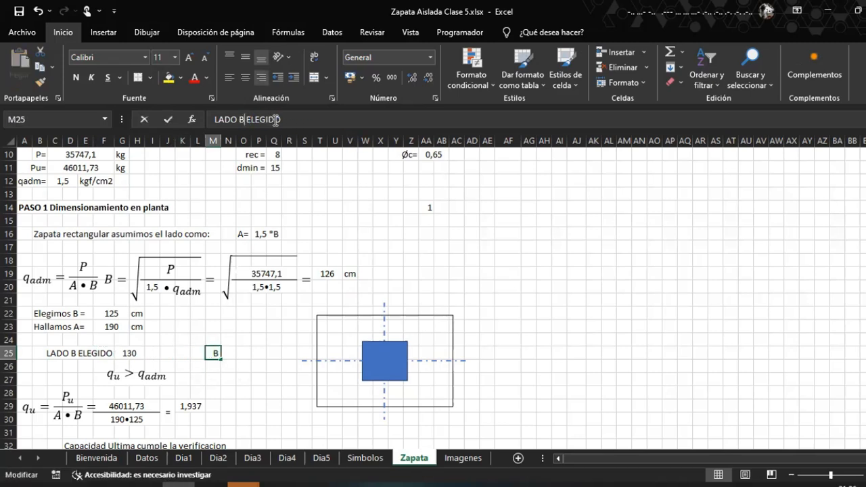
pyautogui.press('BackSpace')
pyautogui.write('a')
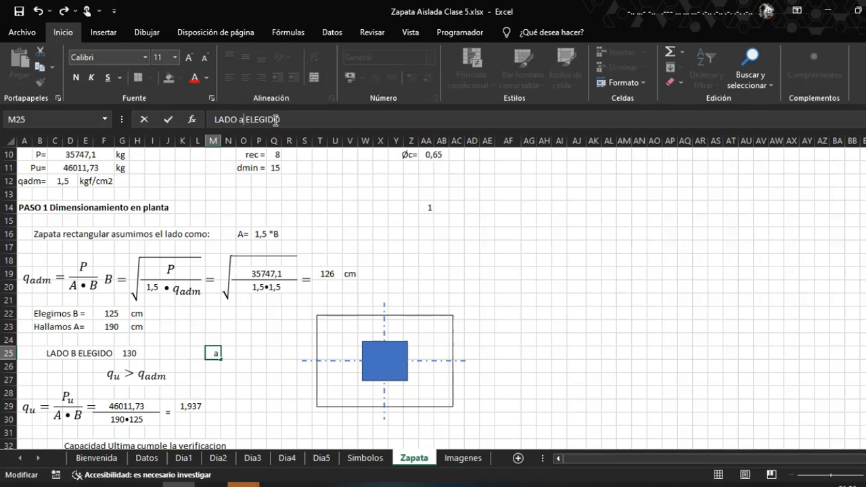
pyautogui.press('BackSpace')
pyautogui.write('A')
pyautogui.press('Tab')
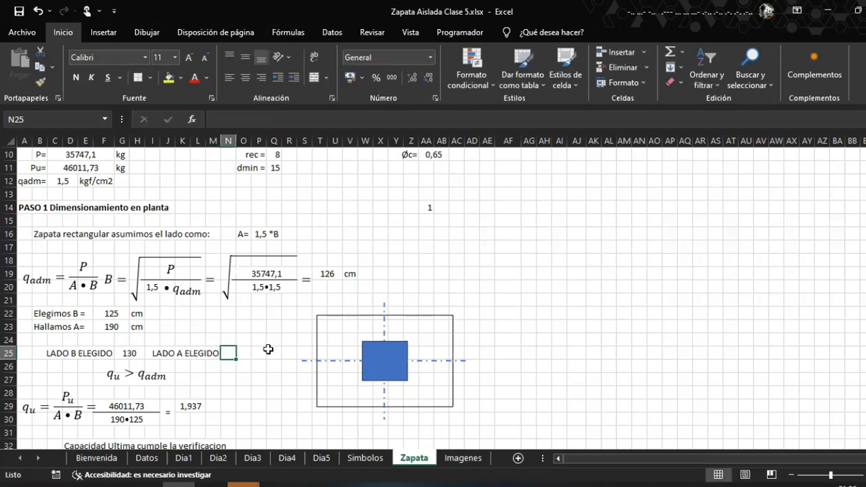
# Enter 200 as the chosen side A in N25 and save the workbook
pyautogui.write('00')
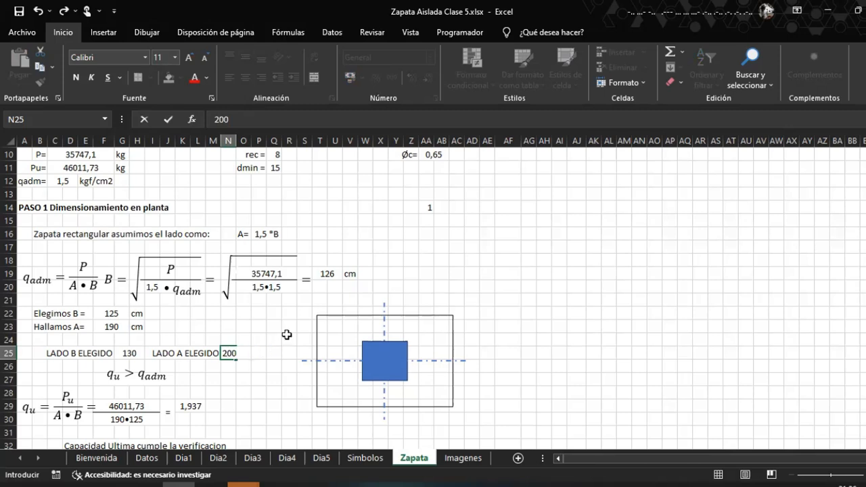
pyautogui.click(245, 339)
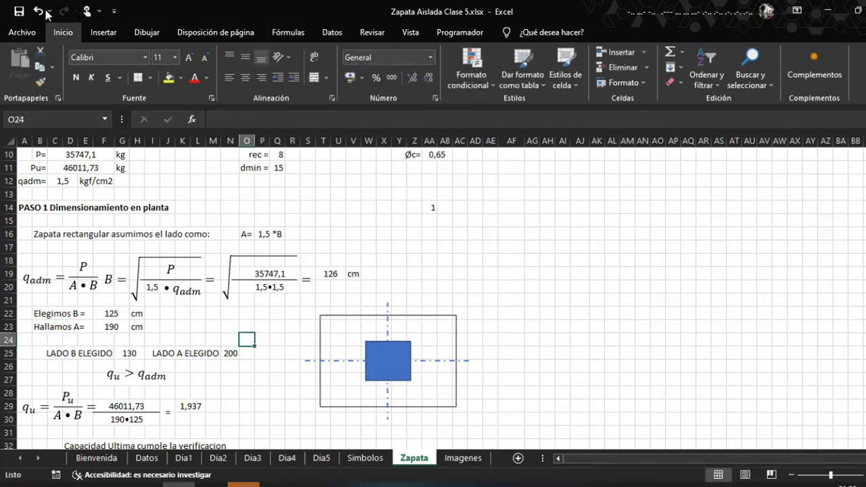
pyautogui.click(19, 11)
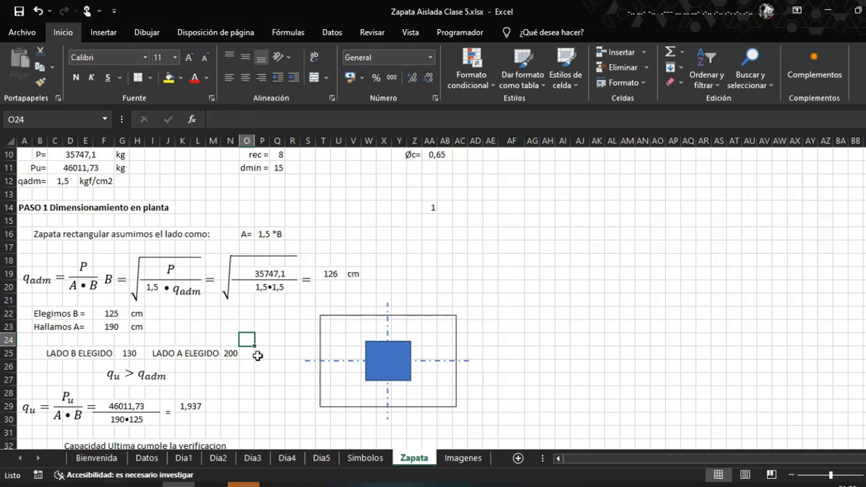
# Review the chosen sides in row 25, the footing selector in AF2, and the Paso 1 ultimate capacity check
pyautogui.click(230, 353)
pyautogui.click(135, 354)
pyautogui.click(237, 355)
pyautogui.click(128, 353)
pyautogui.click(226, 353)
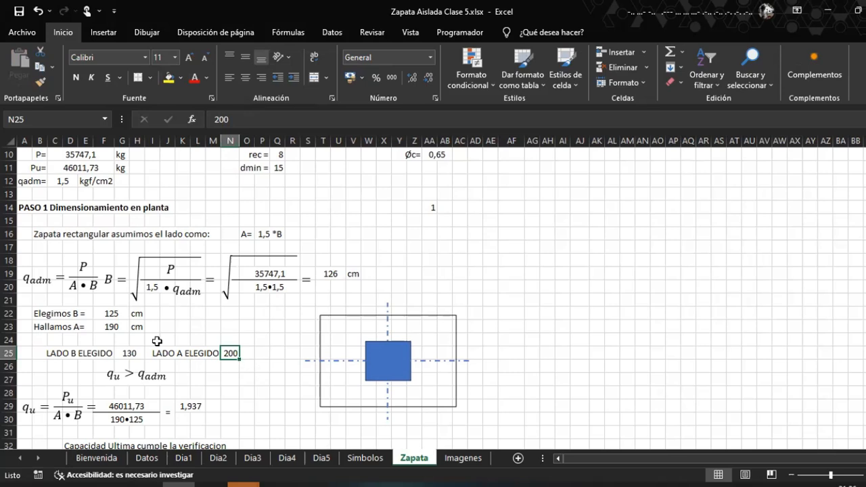
pyautogui.scroll(-1, 203, 356)
pyautogui.scroll(3, 287, 338)
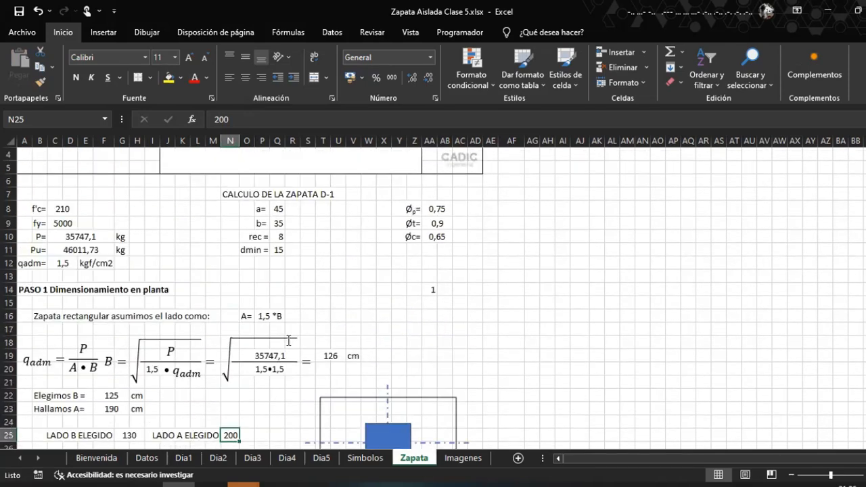
pyautogui.scroll(1, 289, 340)
pyautogui.click(520, 167)
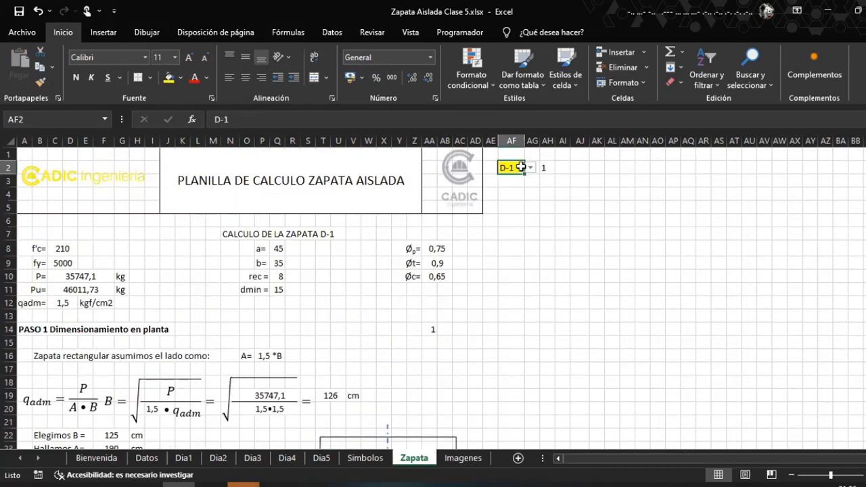
pyautogui.scroll(-3, 350, 392)
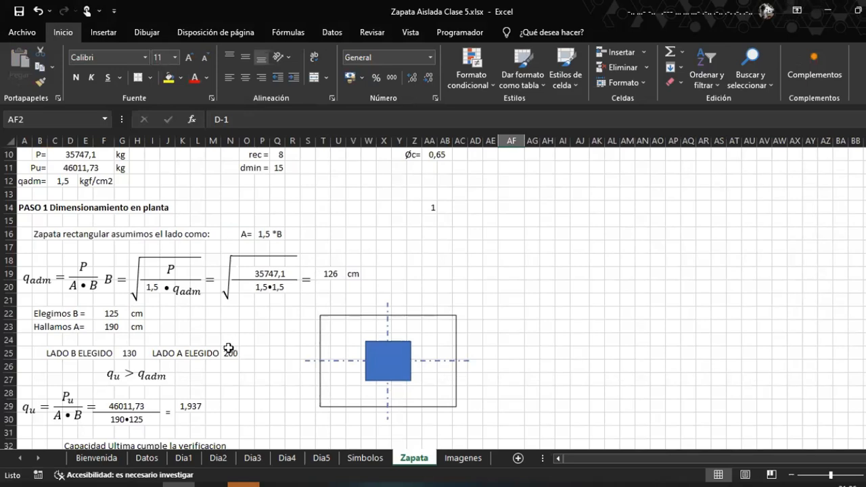
pyautogui.scroll(-1, 229, 349)
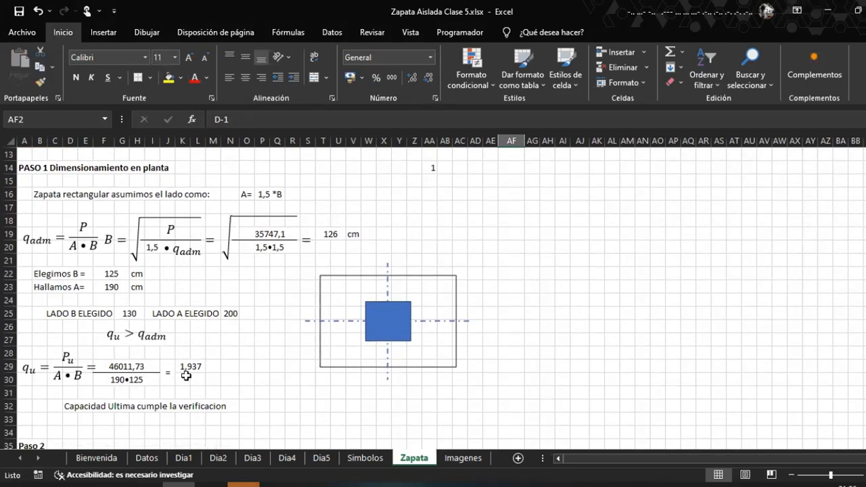
# Change the ultimate capacity formula in K29 to =C11/(N25*G25) so that it uses the chosen sides
pyautogui.click(190, 368)
pyautogui.press('F2')
pyautogui.moveTo(103, 268); pyautogui.dragTo(123, 308)
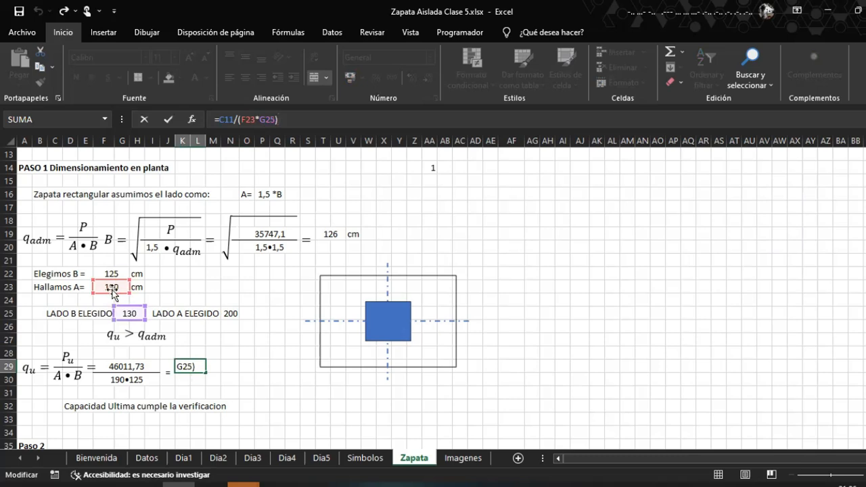
pyautogui.moveTo(220, 318); pyautogui.dragTo(228, 310)
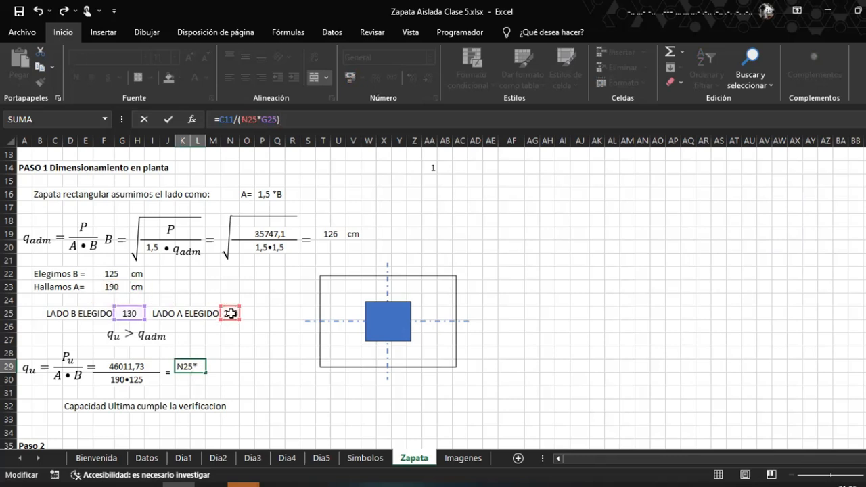
pyautogui.press('Return')
pyautogui.click(246, 351)
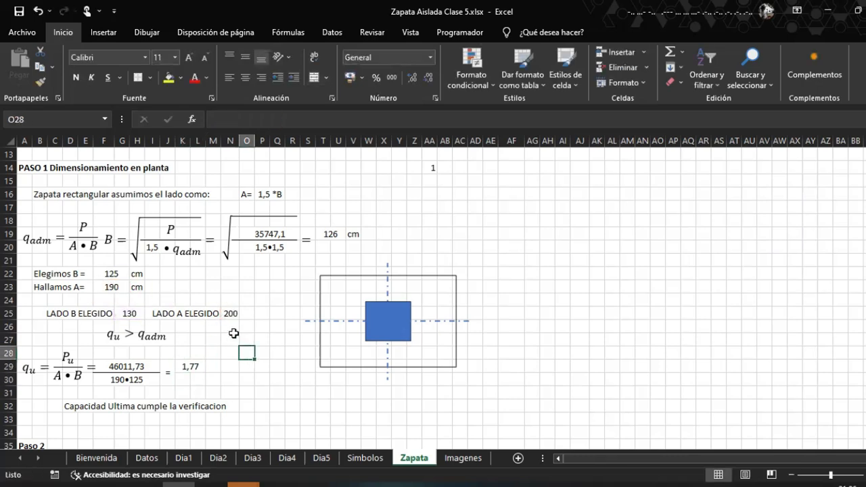
# Review the chosen sides in row 25 of Zapata and the Lado A and Lado B columns on the Datos sheet
pyautogui.click(229, 314)
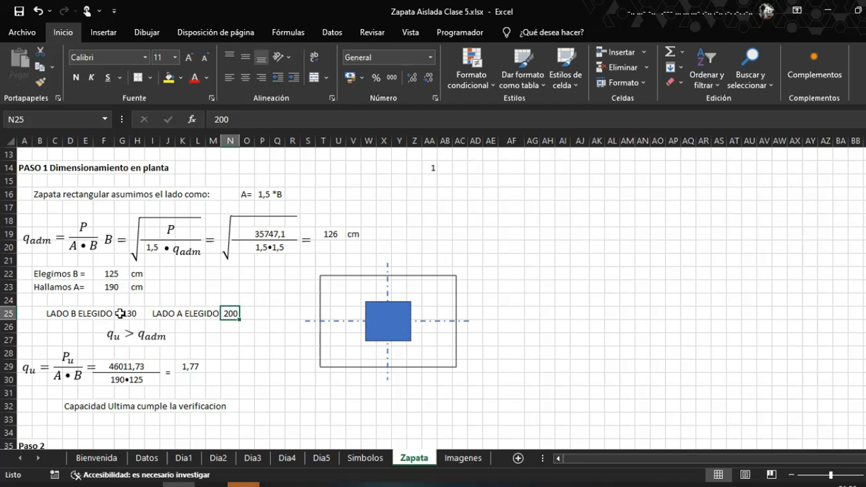
pyautogui.click(120, 314)
pyautogui.click(232, 314)
pyautogui.click(147, 458)
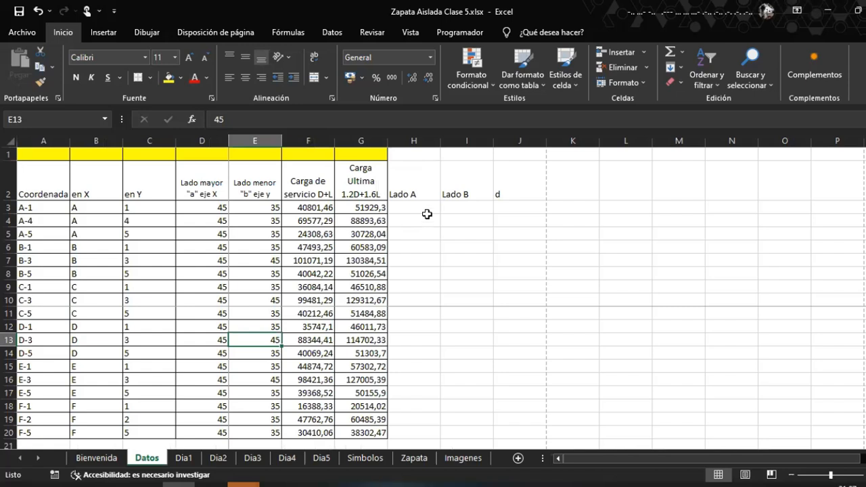
pyautogui.click(425, 204)
pyautogui.click(476, 205)
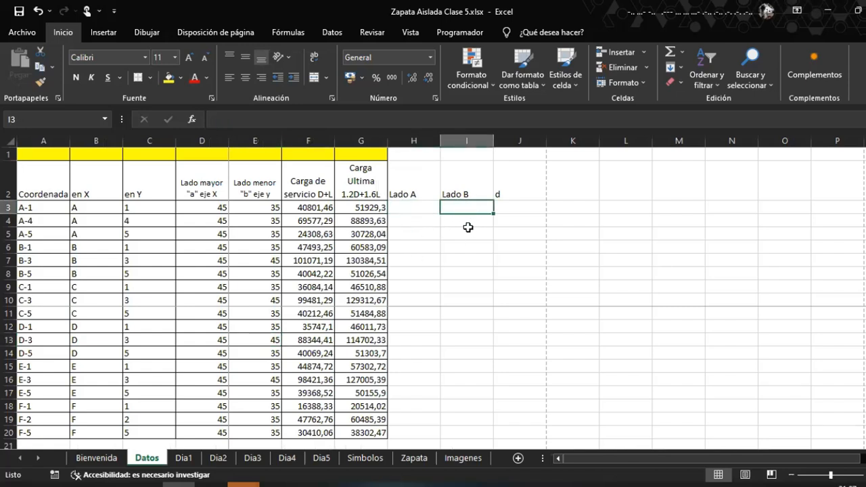
pyautogui.click(40, 305)
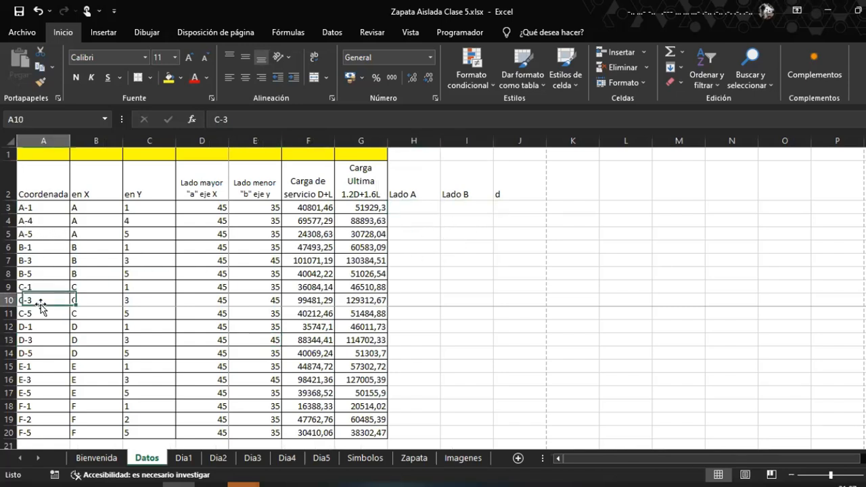
pyautogui.click(8, 287)
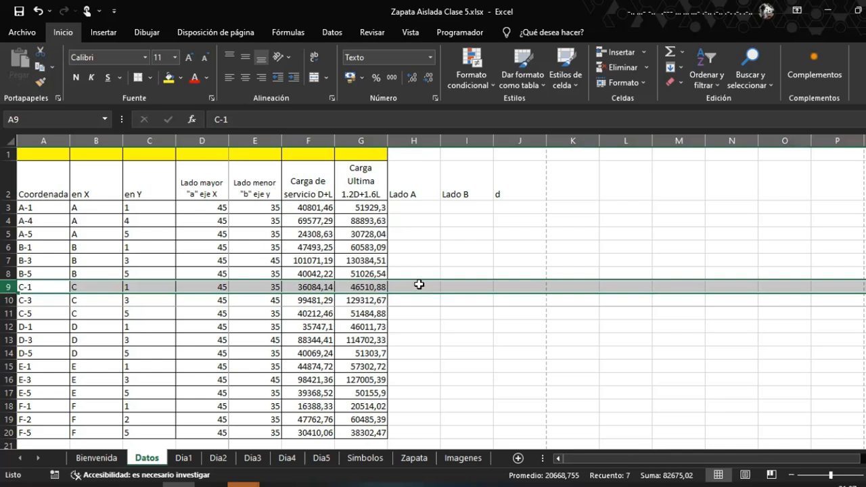
pyautogui.click(467, 287)
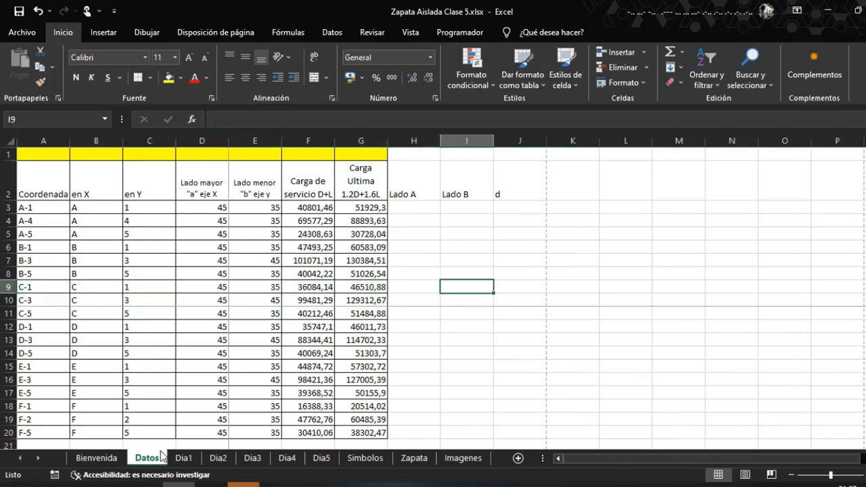
# Return to the Zapata sheet and examine the chosen side A in N25 and the footing selector in AF2
pyautogui.click(415, 458)
pyautogui.click(245, 351)
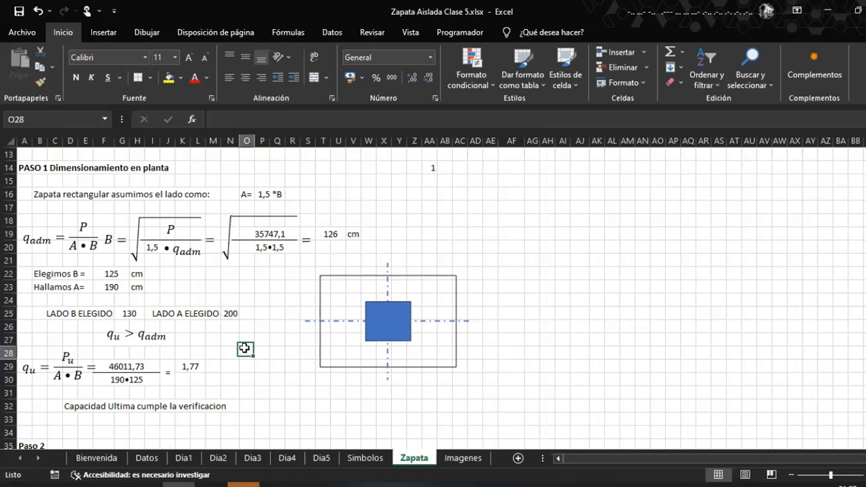
pyautogui.click(231, 326)
pyautogui.click(231, 313)
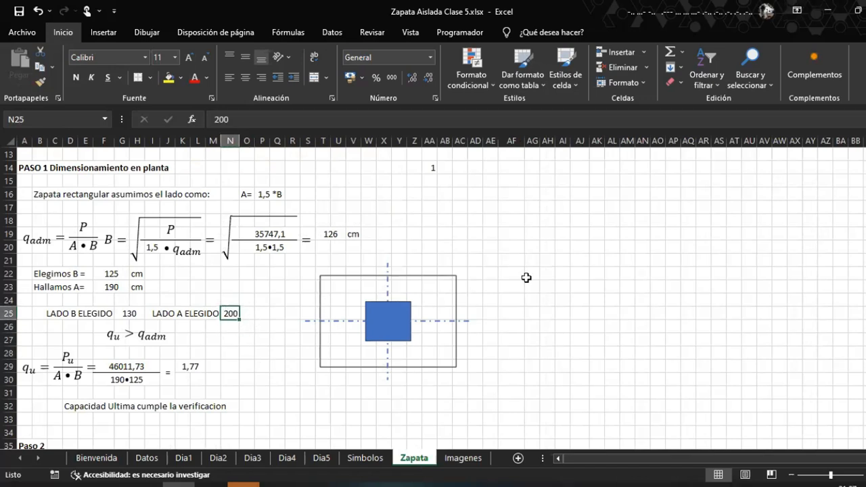
pyautogui.scroll(3, 532, 274)
pyautogui.scroll(-2, 521, 261)
pyautogui.scroll(3, 524, 253)
pyautogui.scroll(-4, 535, 261)
pyautogui.click(257, 341)
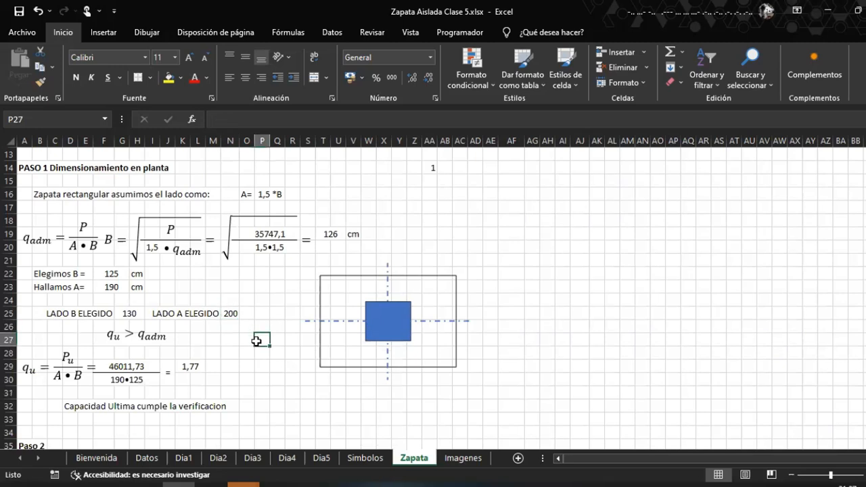
pyautogui.scroll(4, 513, 232)
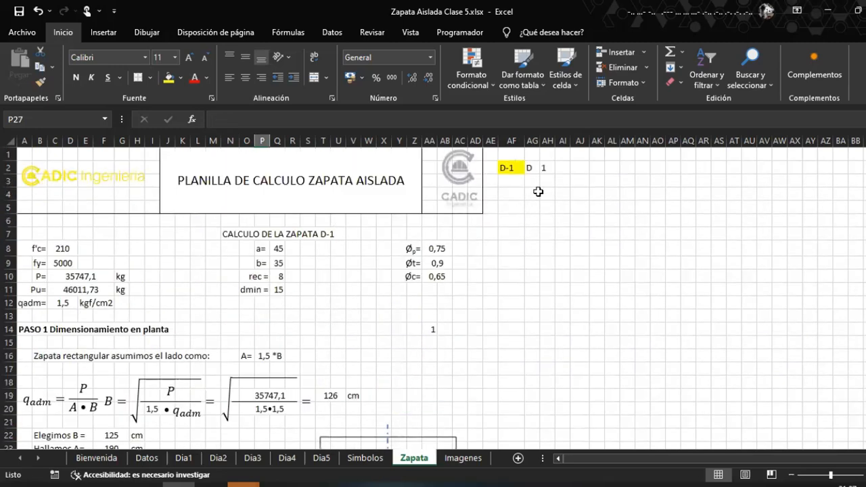
pyautogui.click(503, 171)
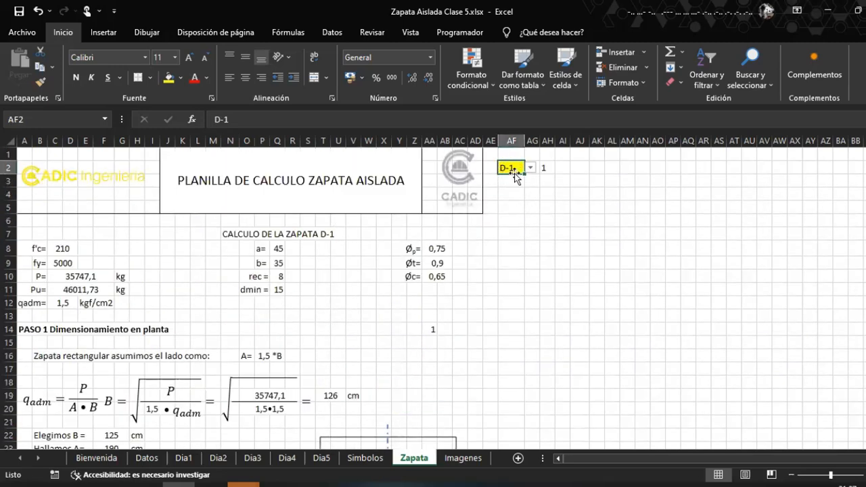
# Examine the footing coordinates in A3:A20 of Datos against the Lado A and Lado B cells in rows 8 and 9
pyautogui.click(145, 460)
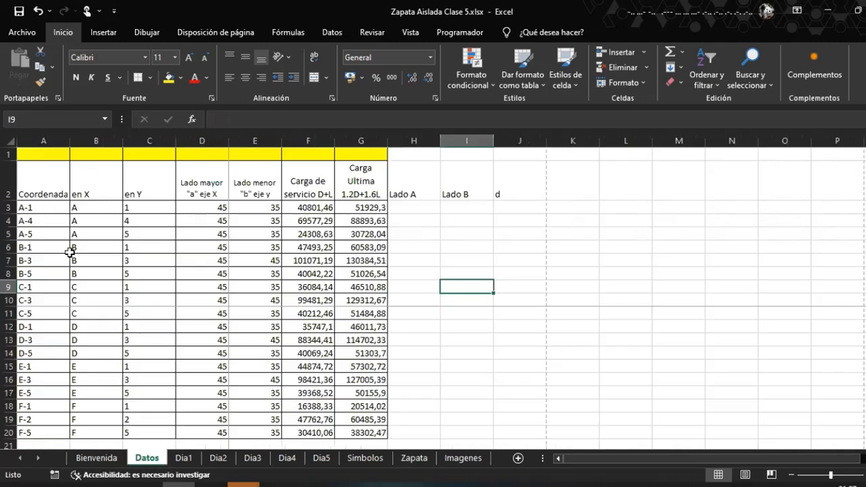
pyautogui.moveTo(36, 203); pyautogui.dragTo(36, 430)
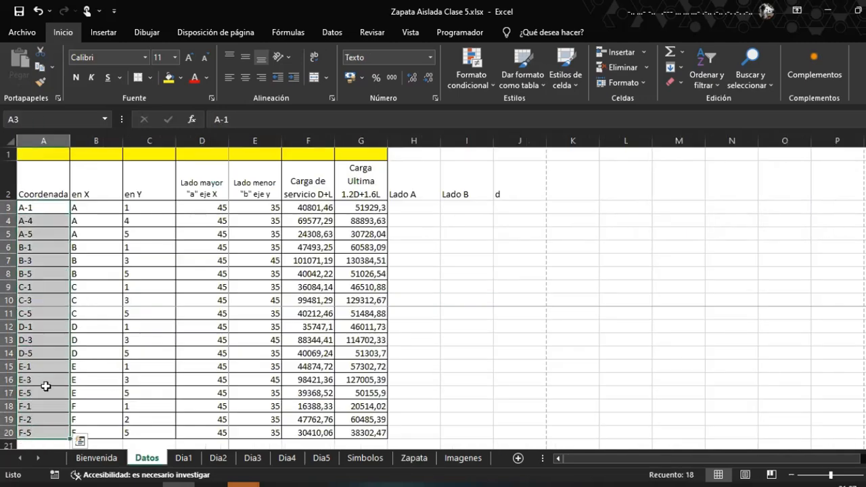
pyautogui.click(57, 286)
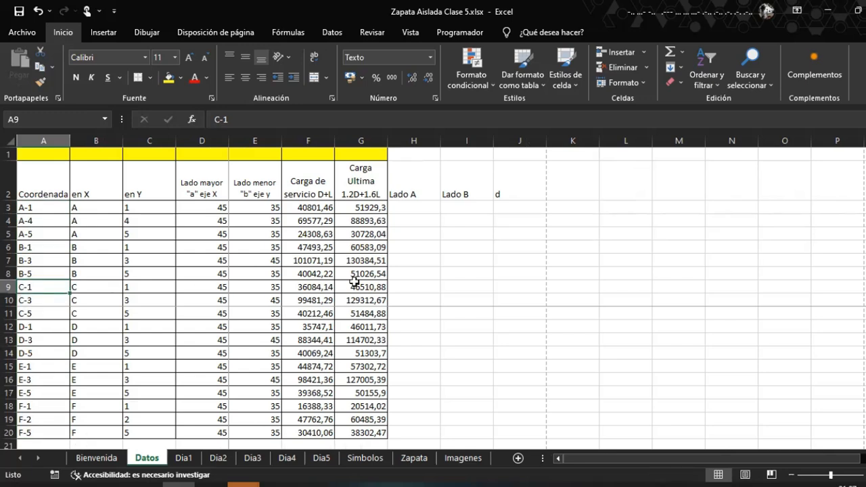
pyautogui.click(413, 274)
pyautogui.click(452, 273)
pyautogui.click(426, 274)
pyautogui.click(464, 273)
pyautogui.click(418, 269)
pyautogui.click(452, 274)
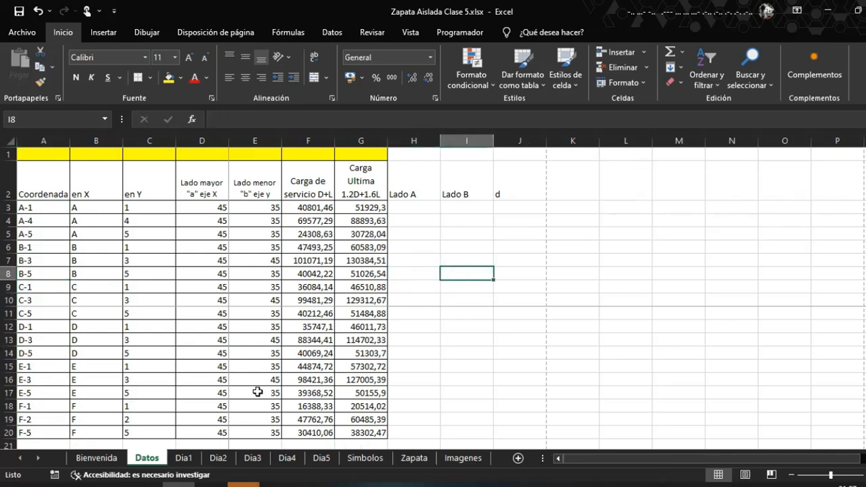
# Review the chosen sides in G25 and N25 on the Zapata sheet together with the footing data at the sheet's start
pyautogui.click(408, 461)
pyautogui.scroll(-3, 262, 376)
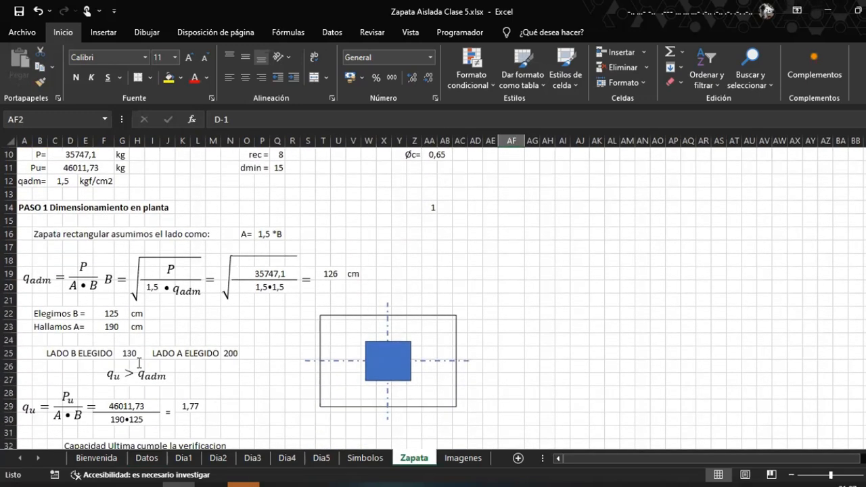
pyautogui.click(130, 353)
pyautogui.click(236, 355)
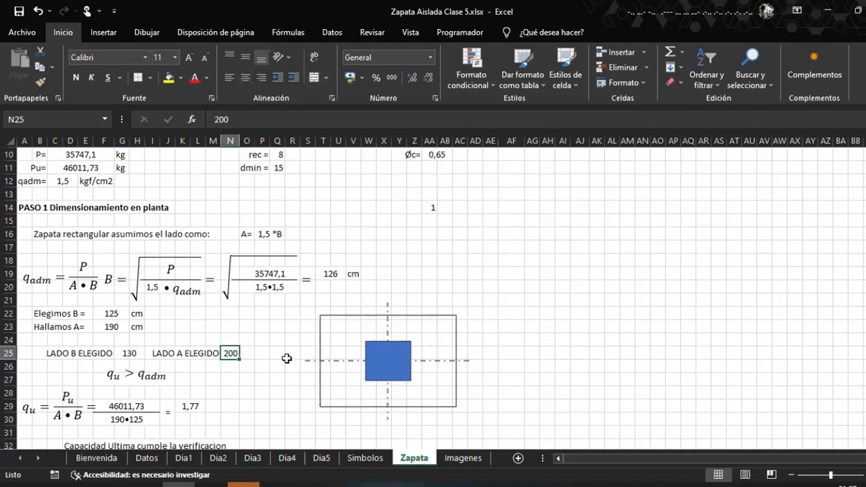
pyautogui.click(129, 353)
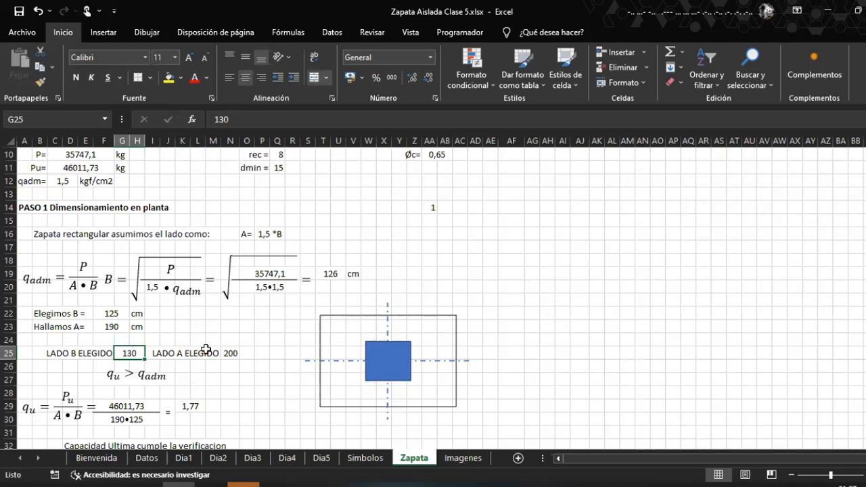
pyautogui.click(565, 209)
pyautogui.scroll(2, 555, 219)
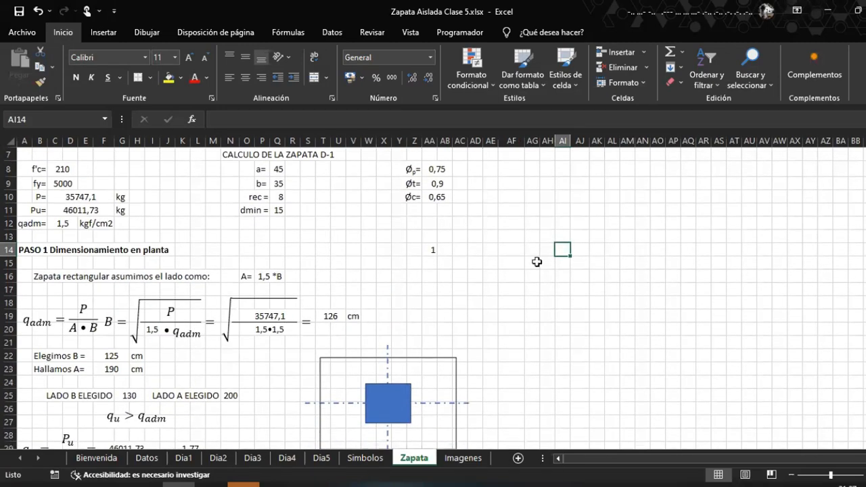
pyautogui.scroll(2, 538, 253)
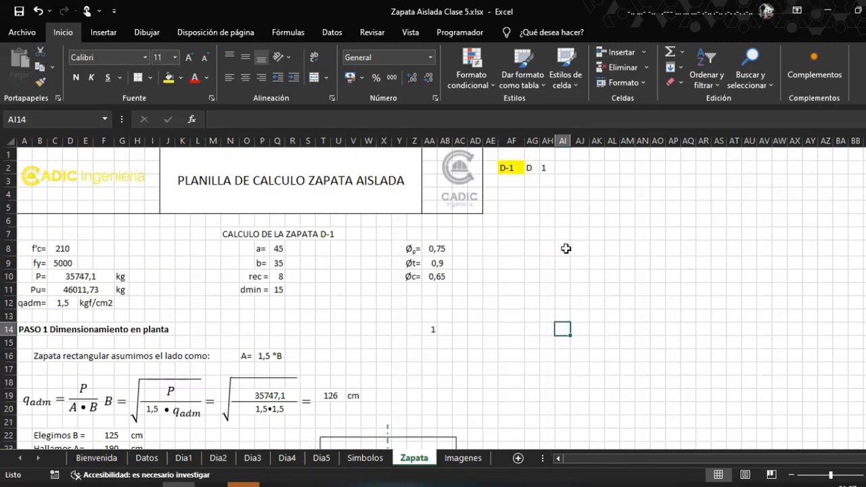
pyautogui.scroll(-1, 371, 301)
pyautogui.scroll(-1, 194, 413)
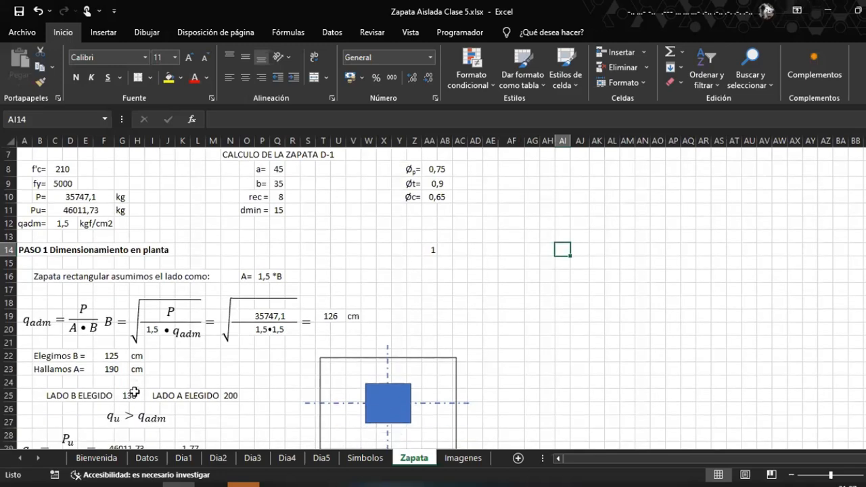
# Check in the ribbon customization options that Programador is enabled among the main tabs
pyautogui.click(451, 32)
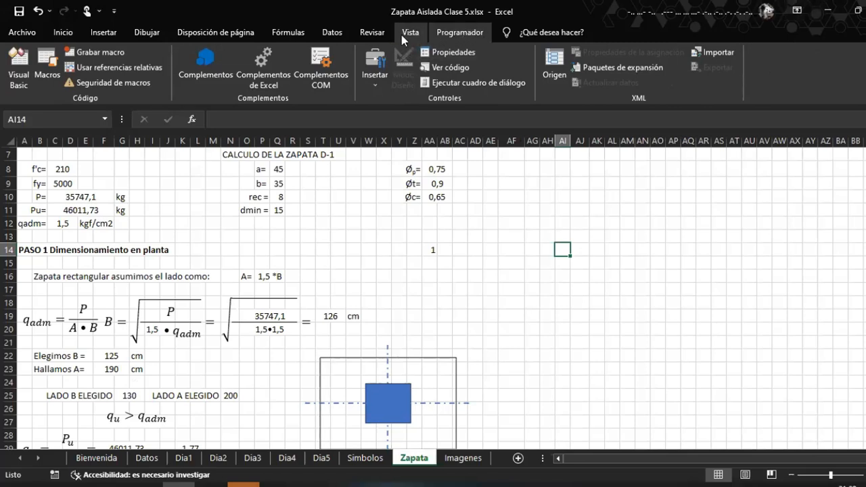
pyautogui.rightClick(364, 36)
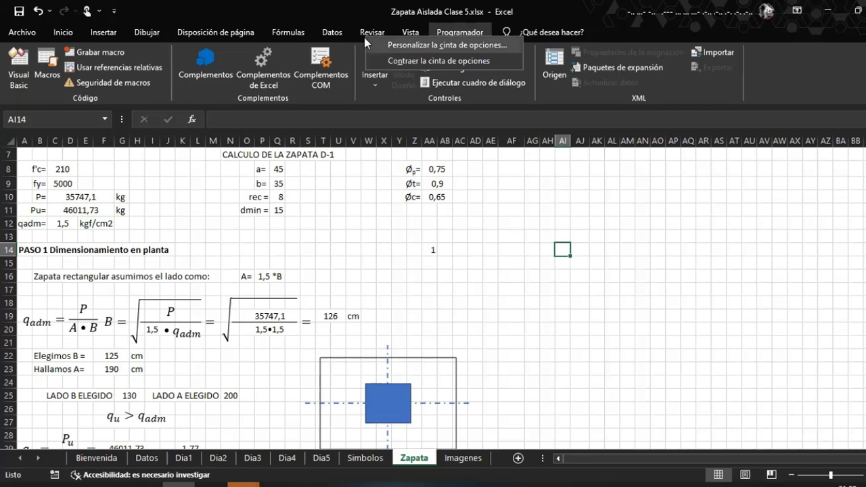
pyautogui.rightClick(141, 37)
pyautogui.rightClick(233, 28)
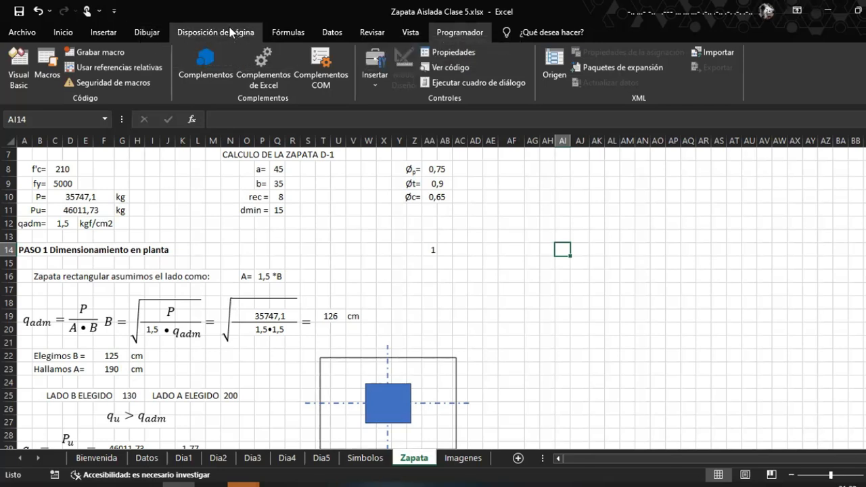
pyautogui.click(284, 36)
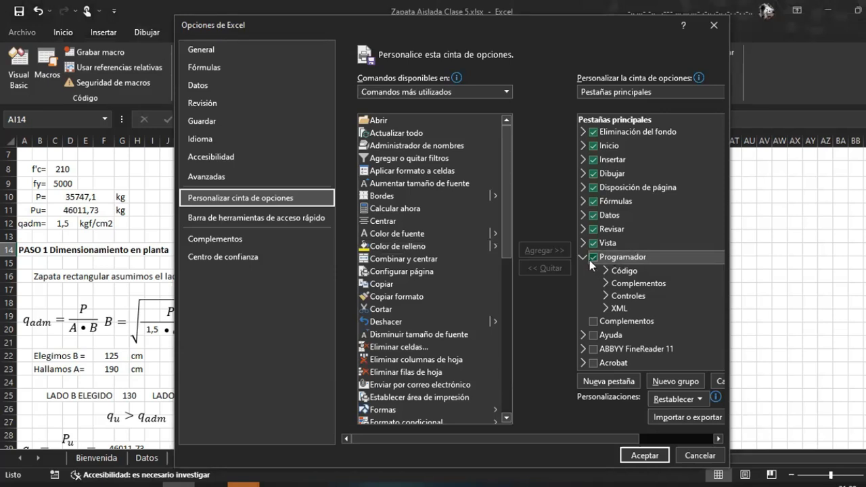
pyautogui.click(582, 258)
pyautogui.click(594, 258)
pyautogui.click(592, 260)
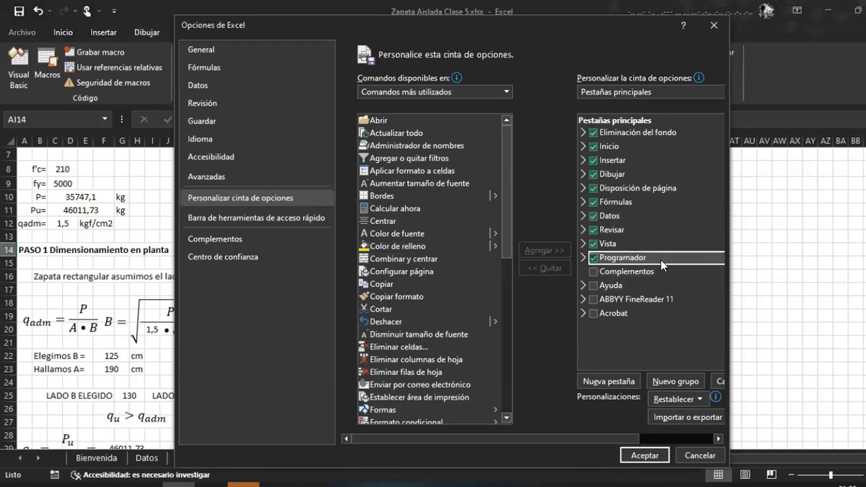
pyautogui.click(644, 455)
# Open the Visual Basic editor and insert a new code module into the workbook's VBA project
pyautogui.click(463, 35)
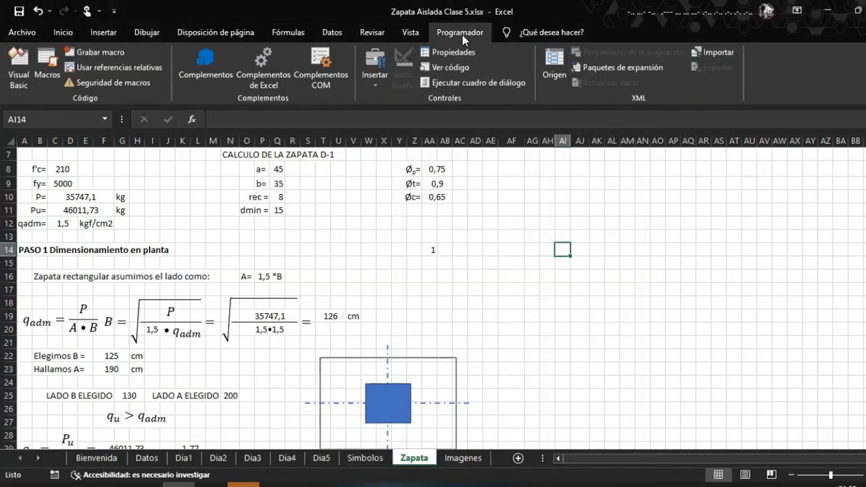
pyautogui.click(21, 73)
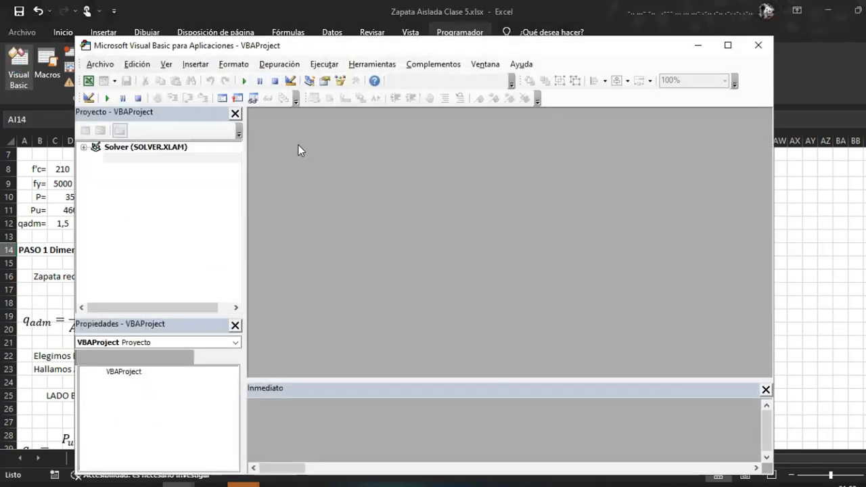
pyautogui.moveTo(270, 53); pyautogui.dragTo(322, 34)
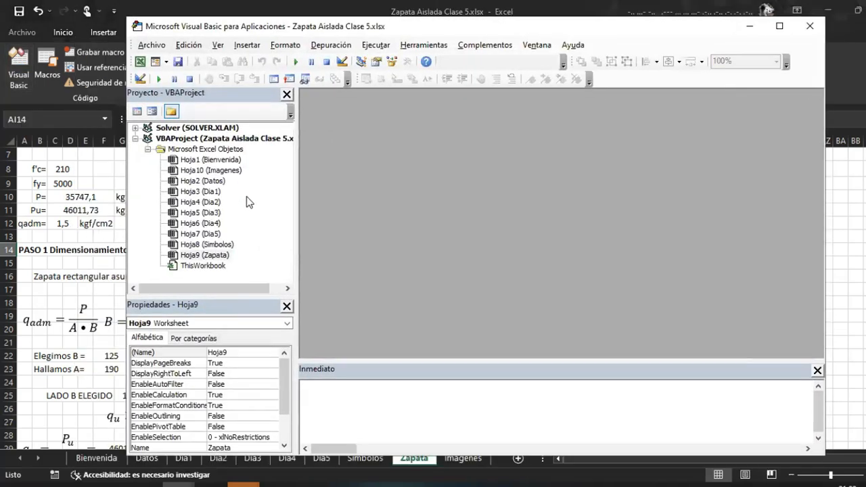
pyautogui.click(191, 276)
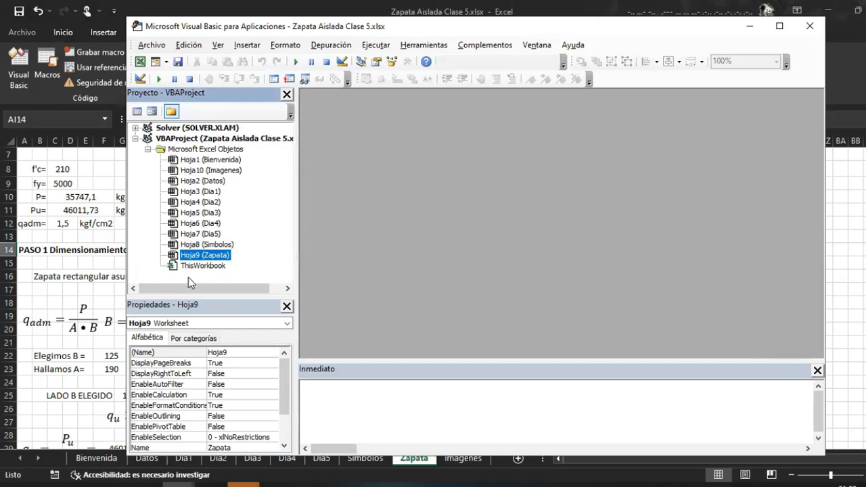
pyautogui.rightClick(189, 278)
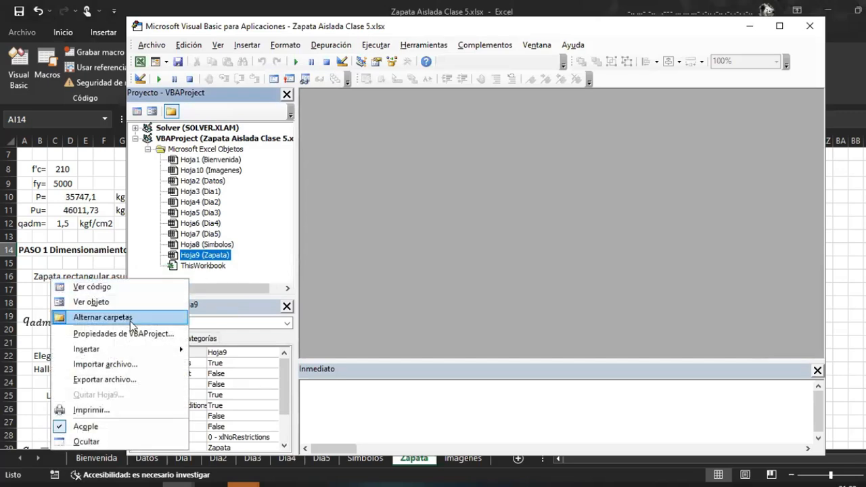
pyautogui.moveTo(169, 349)
pyautogui.click(233, 367)
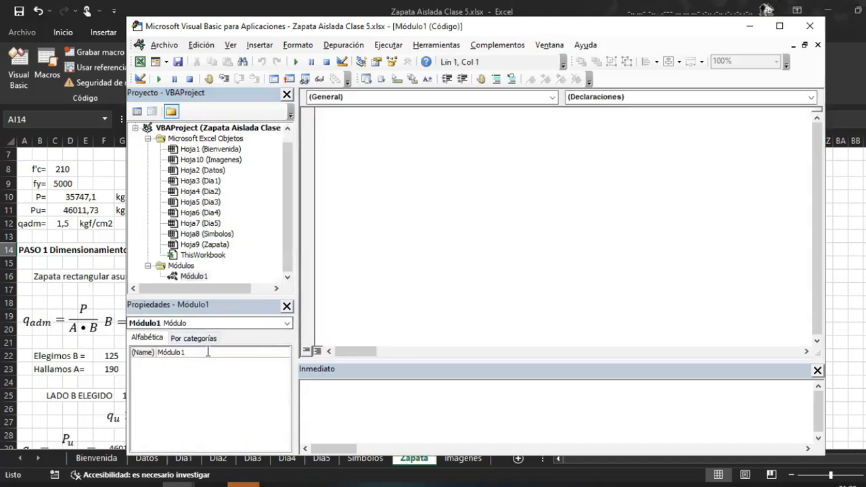
# Rename the new code module as GuardadoCalc
pyautogui.click(204, 352)
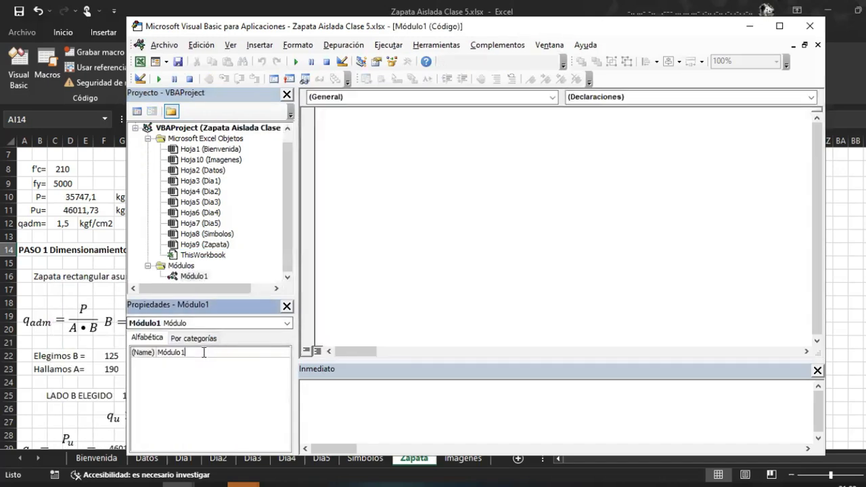
pyautogui.doubleClick(190, 353)
pyautogui.write('gUARDADO D')
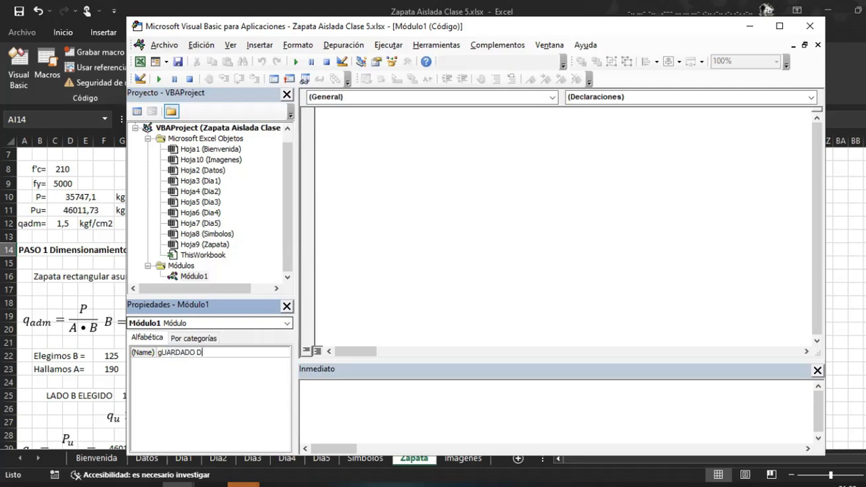
pyautogui.press('BackSpace')
pyautogui.press('BackSpace')
pyautogui.press('BackSpace')
pyautogui.press('BackSpace')
pyautogui.press('BackSpace')
pyautogui.press('BackSpace')
pyautogui.press('BackSpace')
pyautogui.press('BackSpace')
pyautogui.write('GuardadoCal')
pyautogui.press('Return')
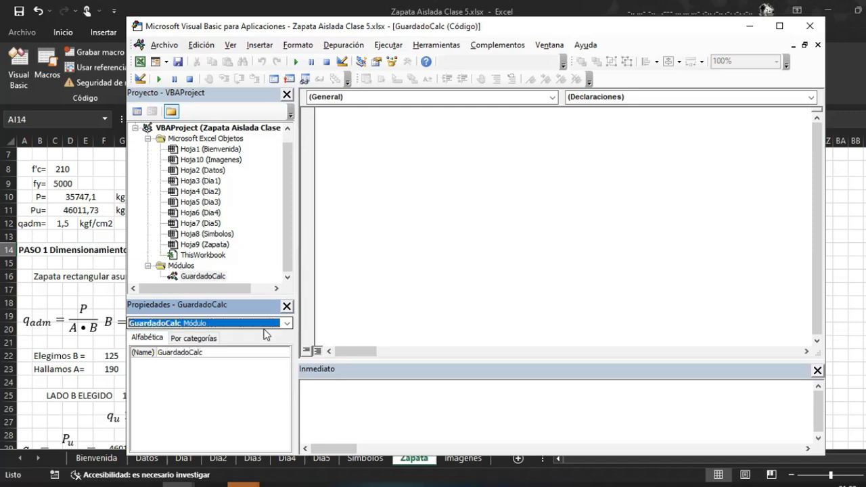
# Create the procedure GuardarDimension in the GuardadoCalc module, with an indented blank body for its code
pyautogui.click(429, 197)
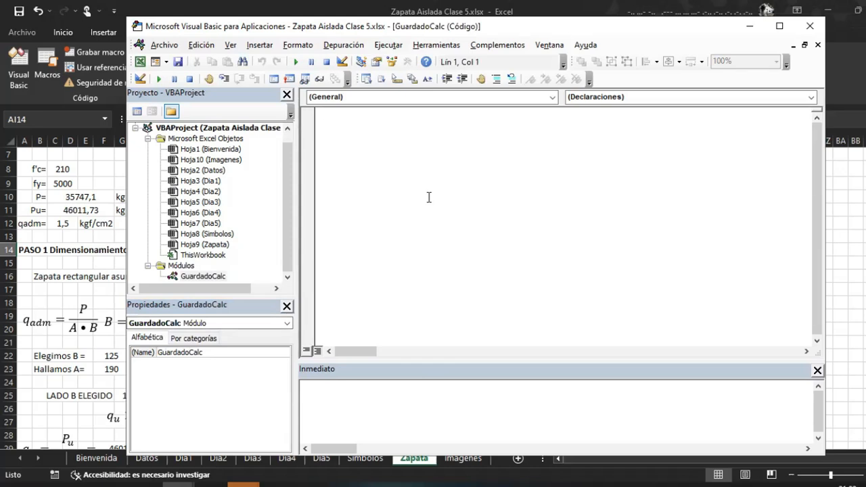
pyautogui.write('Sub')
pyautogui.write('Guarda')
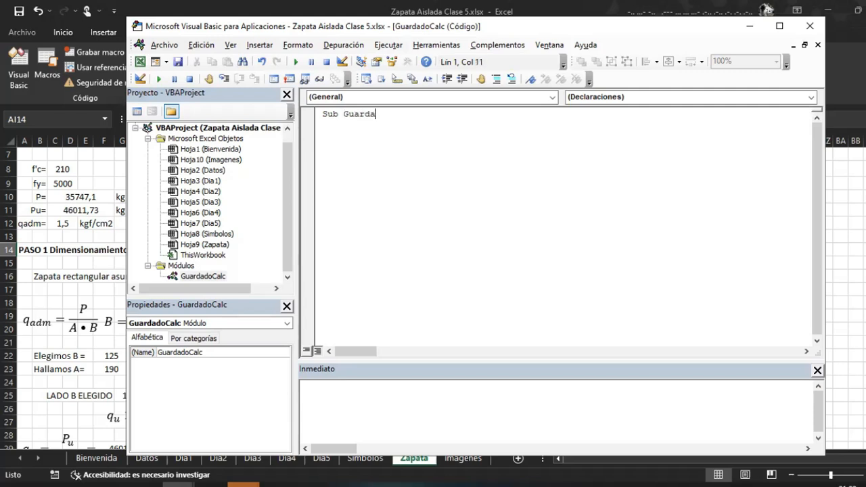
pyautogui.write('rDimension')
pyautogui.press('Return')
pyautogui.press('Tab')
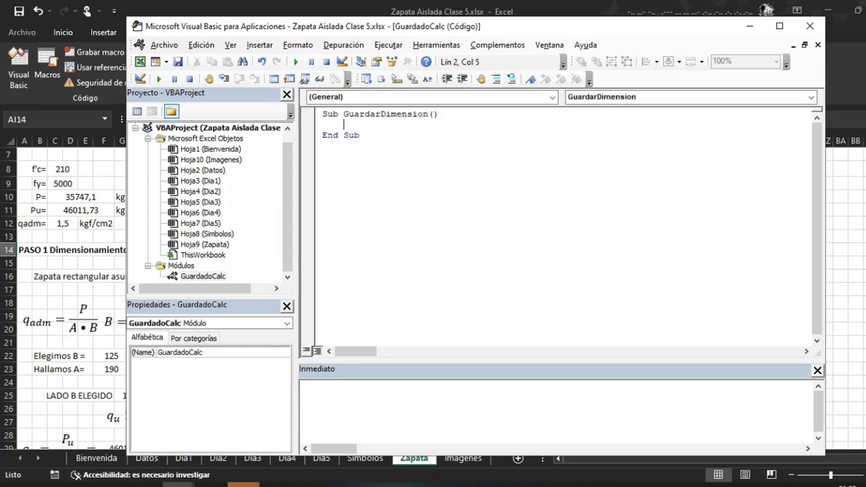
pyautogui.press('Return')
pyautogui.click(346, 126)
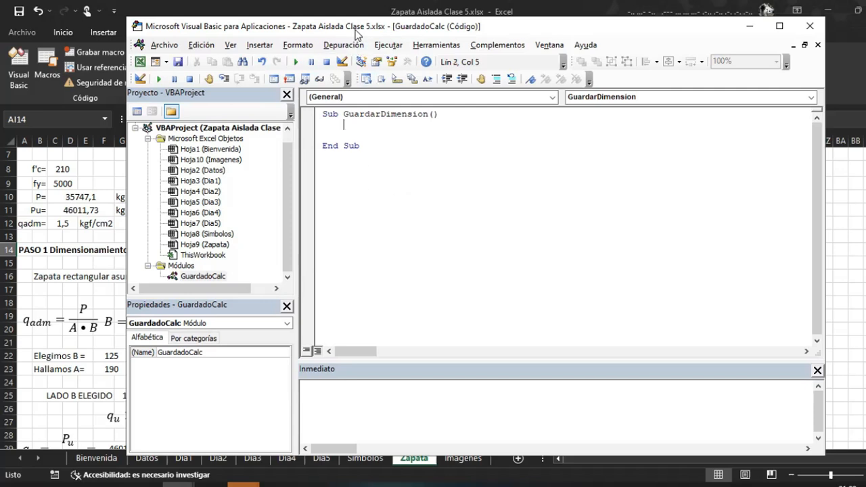
# Locate the footing selector cell AF2 on the Zapata sheet and return to the macro code
pyautogui.moveTo(357, 34); pyautogui.dragTo(394, 197)
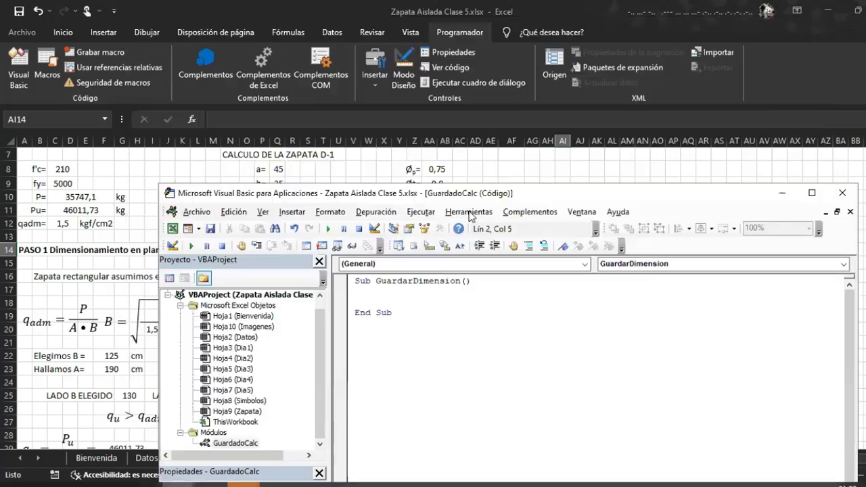
pyautogui.click(501, 169)
pyautogui.scroll(2, 566, 173)
pyautogui.click(507, 168)
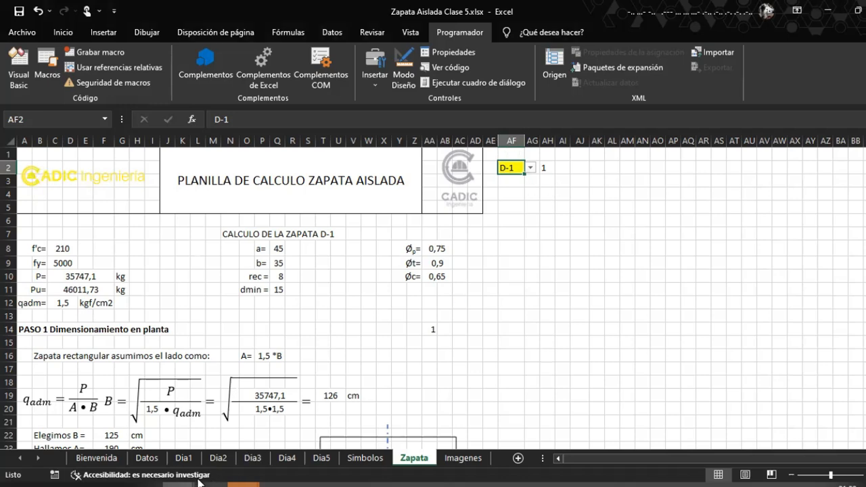
pyautogui.click(178, 485)
pyautogui.click(266, 440)
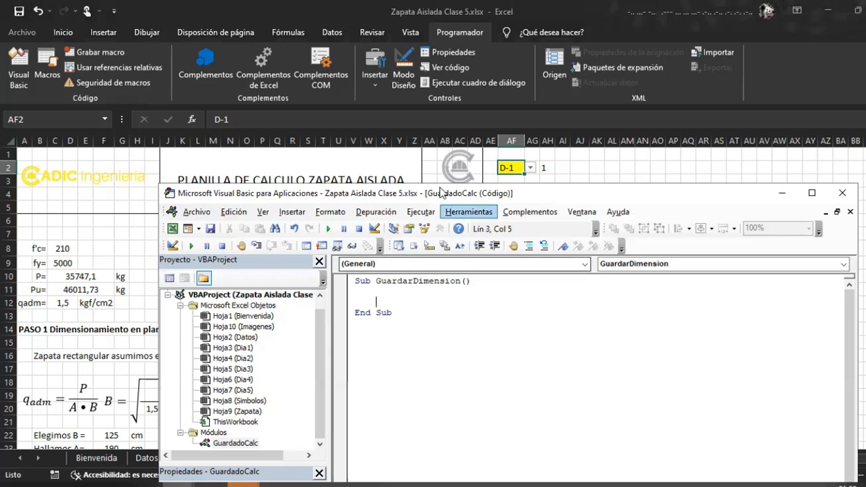
# In GuardarDimension, assign the variable Zapata with the line Zapata = Sheets("Zapata").Range("AF2")
pyautogui.moveTo(404, 196); pyautogui.dragTo(319, 81)
pyautogui.doubleClick(343, 185)
pyautogui.press('Down')
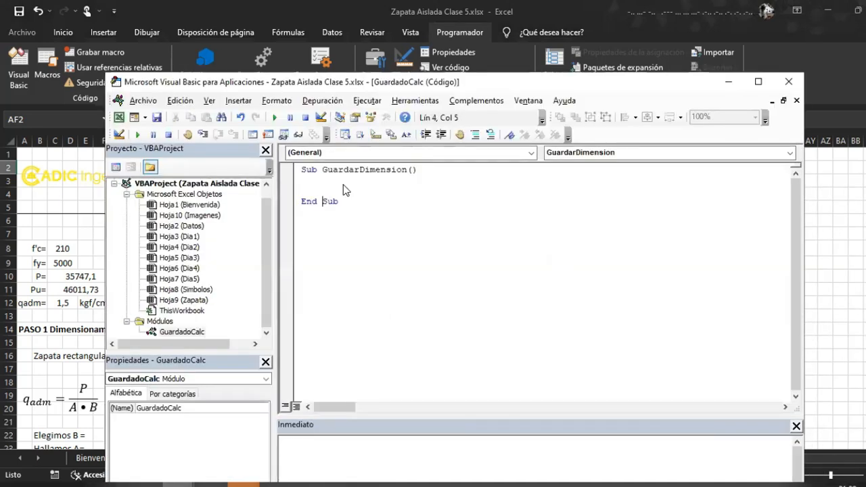
pyautogui.press('Return')
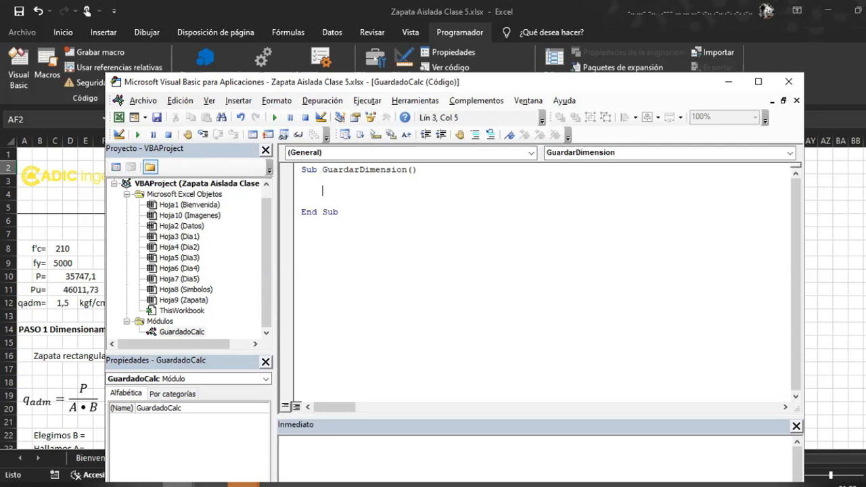
pyautogui.write('Zapata')
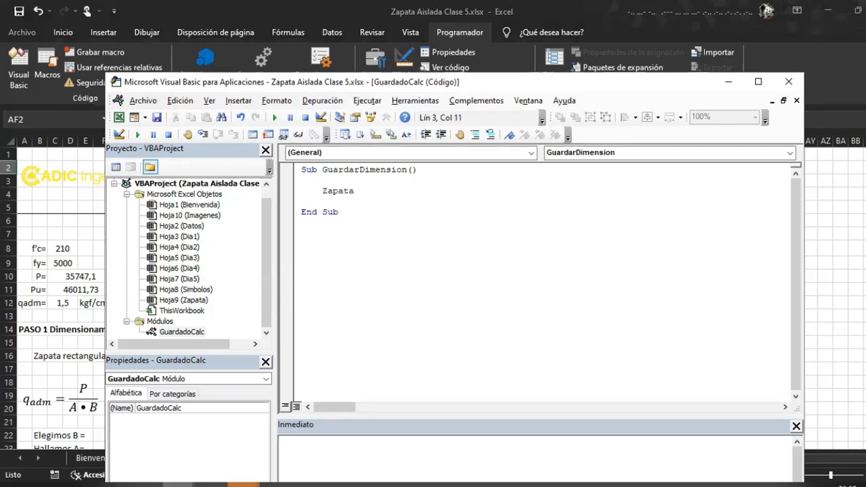
pyautogui.write('=')
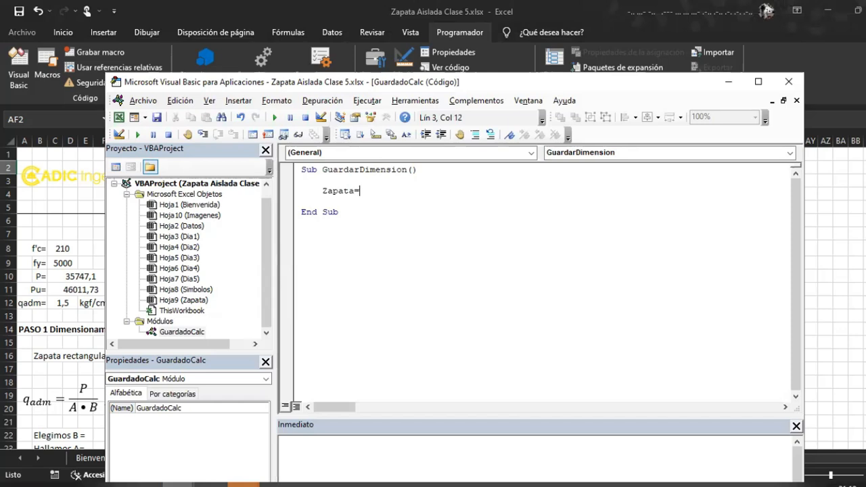
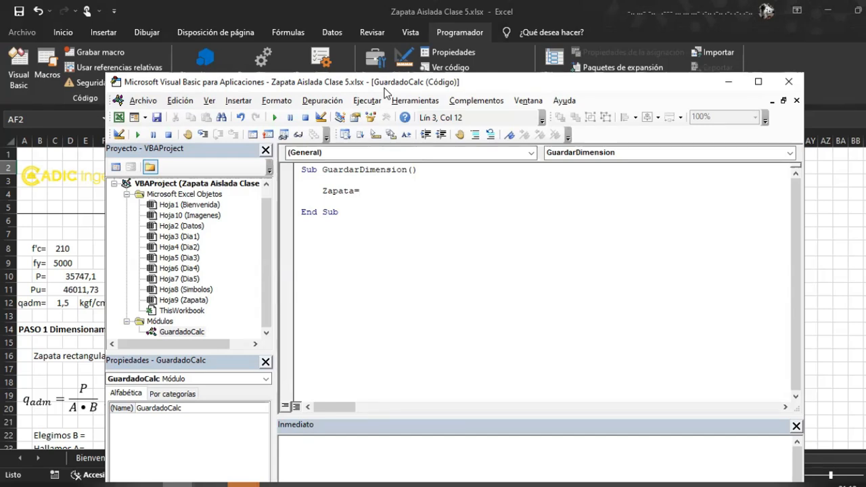
pyautogui.moveTo(383, 89); pyautogui.dragTo(338, 56)
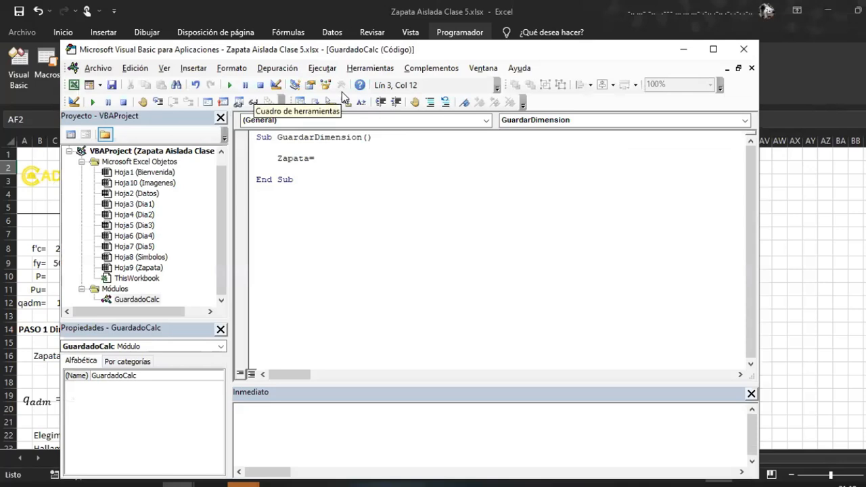
pyautogui.write('sheets(')
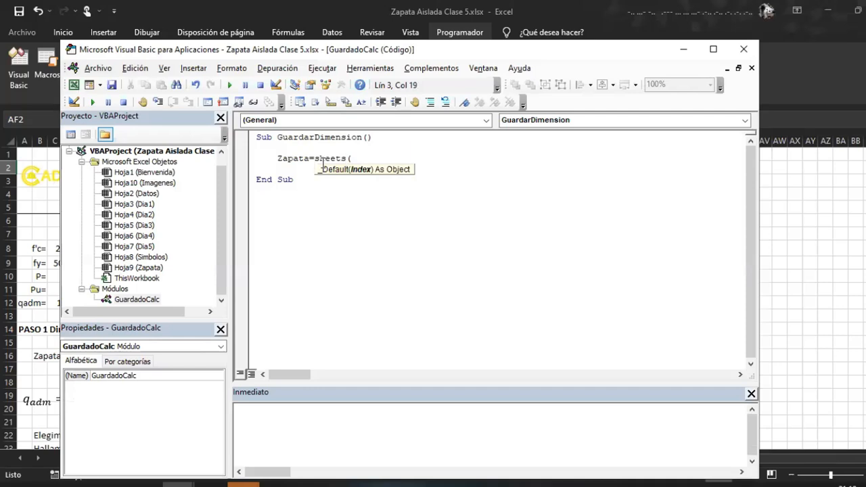
pyautogui.write('"Zapata")')
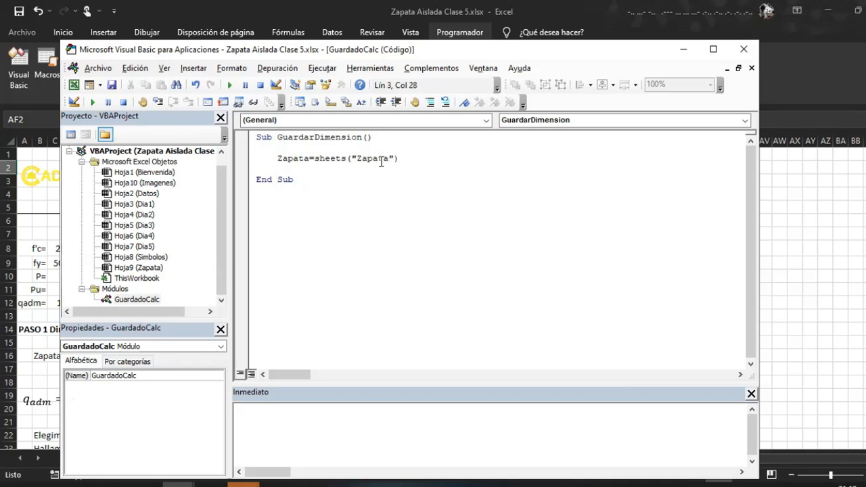
pyautogui.write('.range("A')
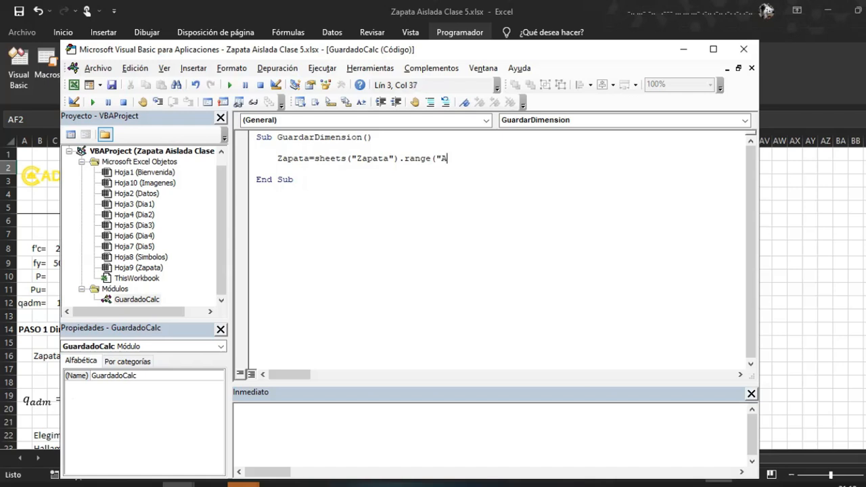
pyautogui.write('F')
pyautogui.write('2')
pyautogui.write('")')
pyautogui.press('BackSpace')
pyautogui.write(')')
pyautogui.press('Return')
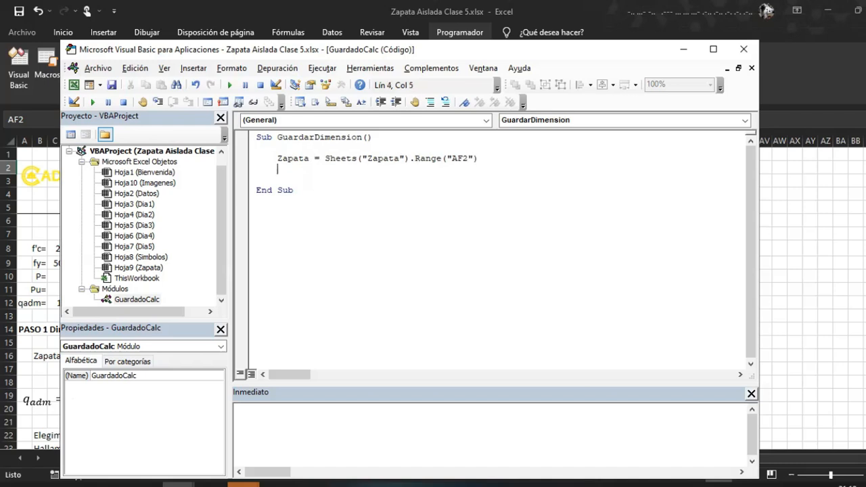
# Check the Zapata assignment against the footing selector cell on the sheet and add a blank line below it in the code
pyautogui.press('Down')
pyautogui.press('Up')
pyautogui.moveTo(483, 160)
pyautogui.mouseDown()
pyautogui.moveTo(323, 159)
pyautogui.moveTo(479, 160)
pyautogui.mouseUp()
pyautogui.moveTo(457, 50); pyautogui.dragTo(475, 225)
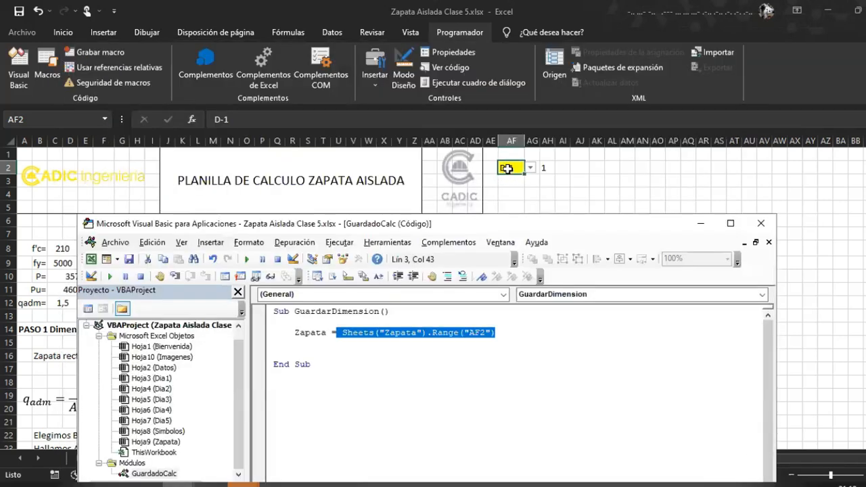
pyautogui.moveTo(421, 220); pyautogui.dragTo(421, 63)
pyautogui.moveTo(326, 174); pyautogui.dragTo(289, 173)
pyautogui.click(318, 184)
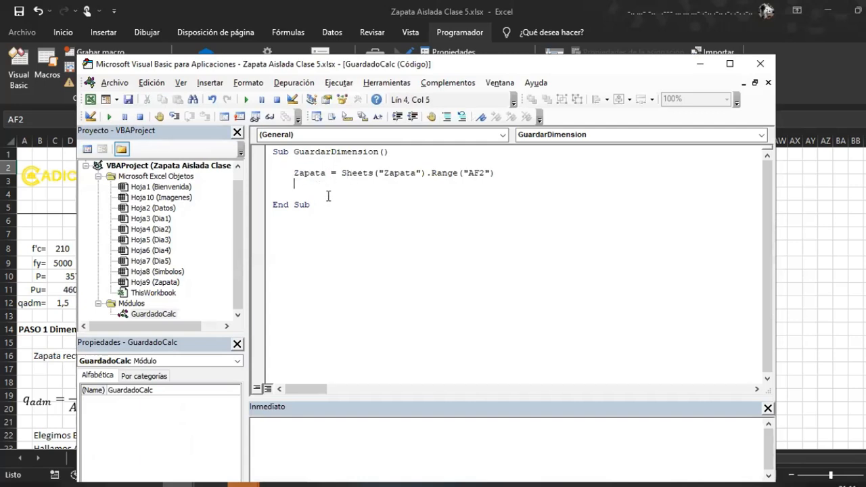
pyautogui.press('Return')
# Switch to the Datos sheet in Excel and examine the footing coordinates in column A row by row from A3
pyautogui.click(274, 9)
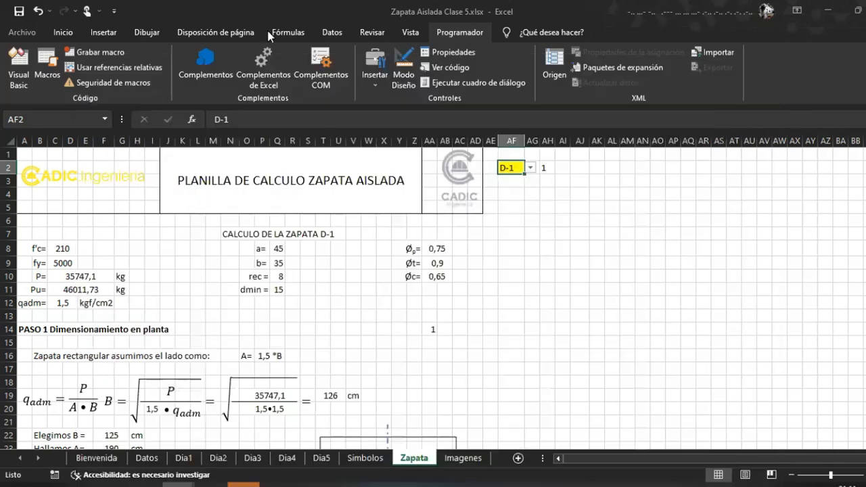
pyautogui.click(147, 458)
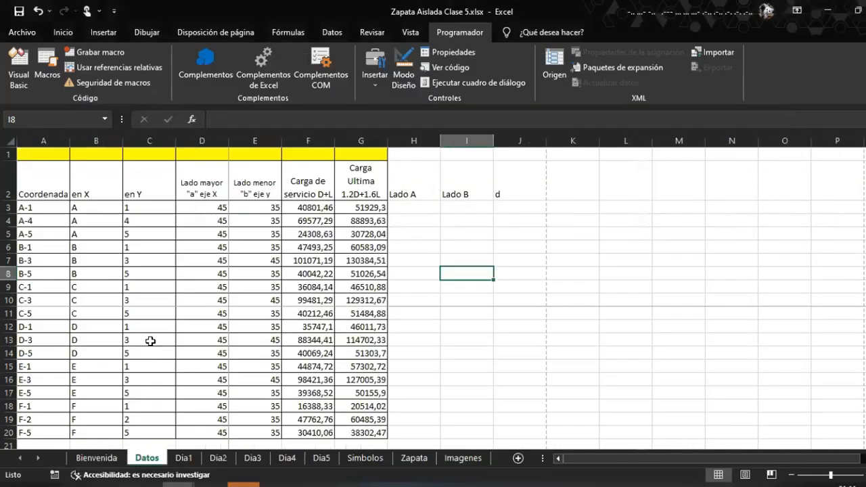
pyautogui.click(46, 209)
pyautogui.scroll(-2, 54, 271)
pyautogui.scroll(2, 59, 256)
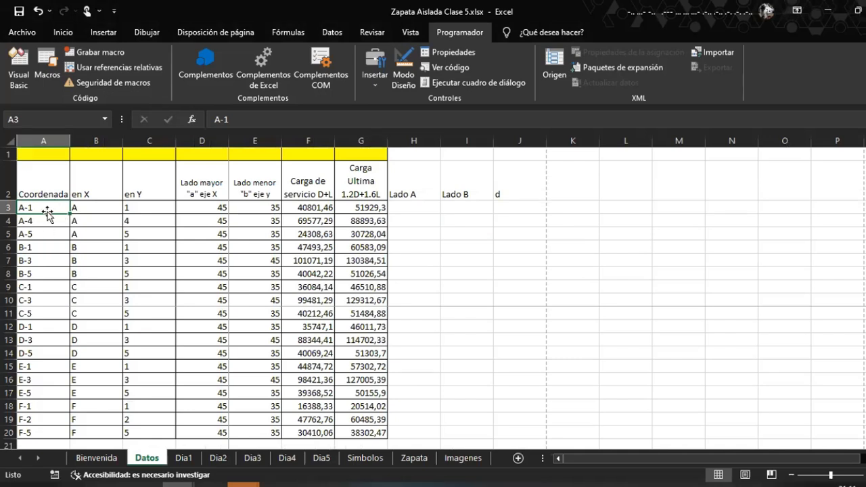
pyautogui.click(42, 264)
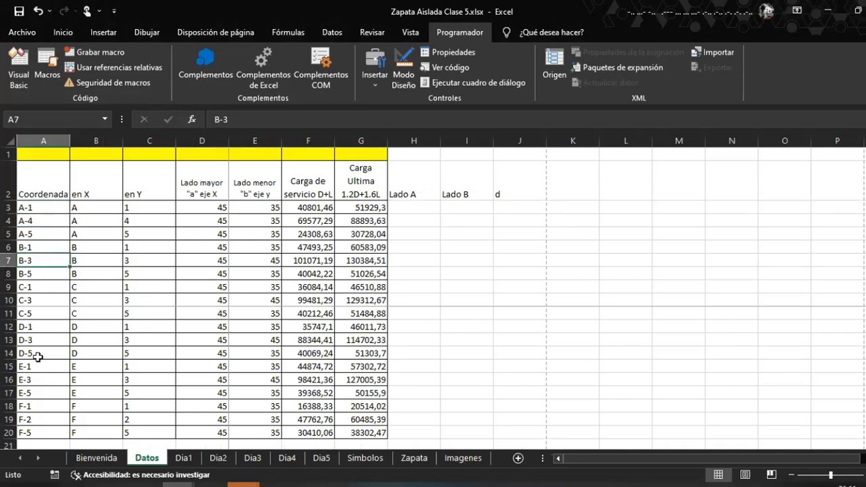
pyautogui.click(54, 212)
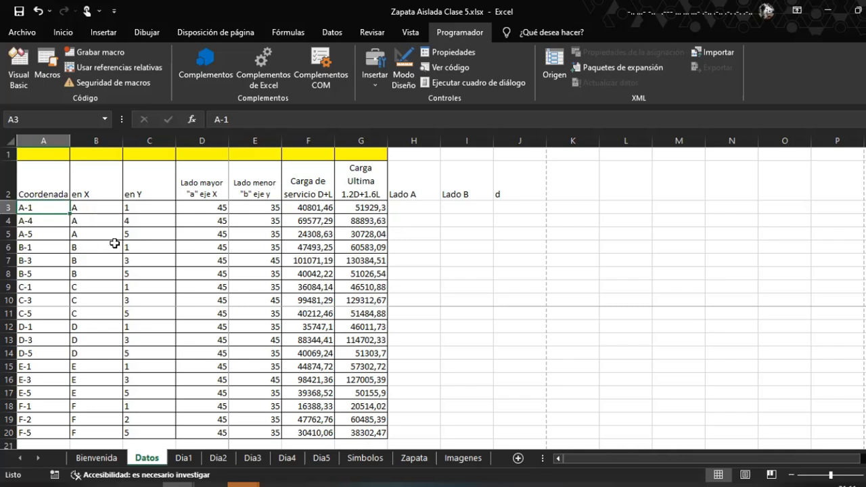
pyautogui.press('Down')
pyautogui.press('Down')
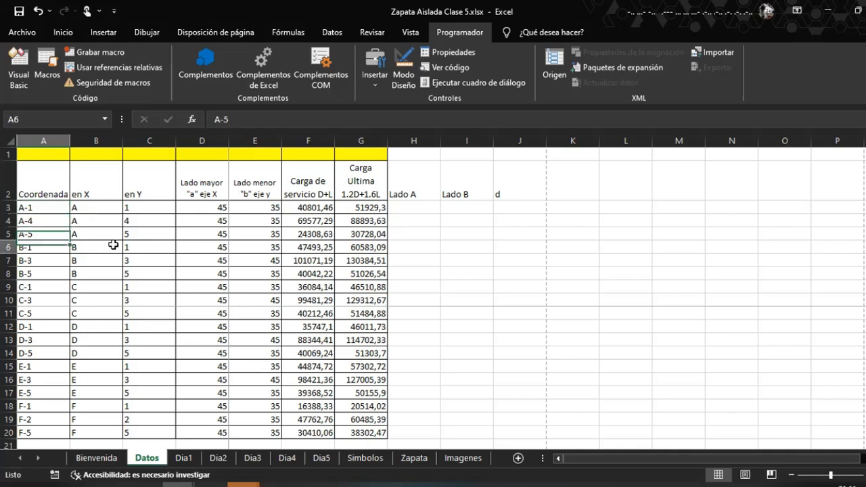
pyautogui.press('Up')
pyautogui.press('Up')
pyautogui.press('Up')
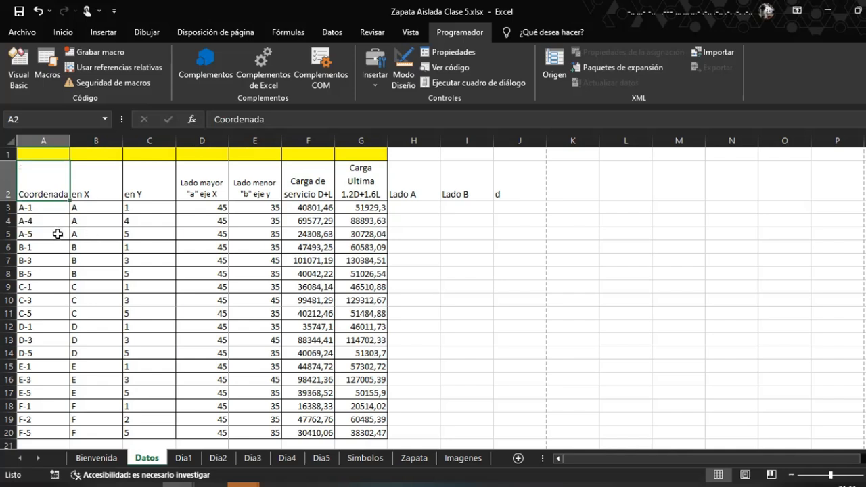
# Examine the extent of the Datos table, from the first to the last coordinate in column A and across the header row
pyautogui.scroll(-1, 58, 233)
pyautogui.scroll(1, 57, 233)
pyautogui.scroll(-2, 42, 310)
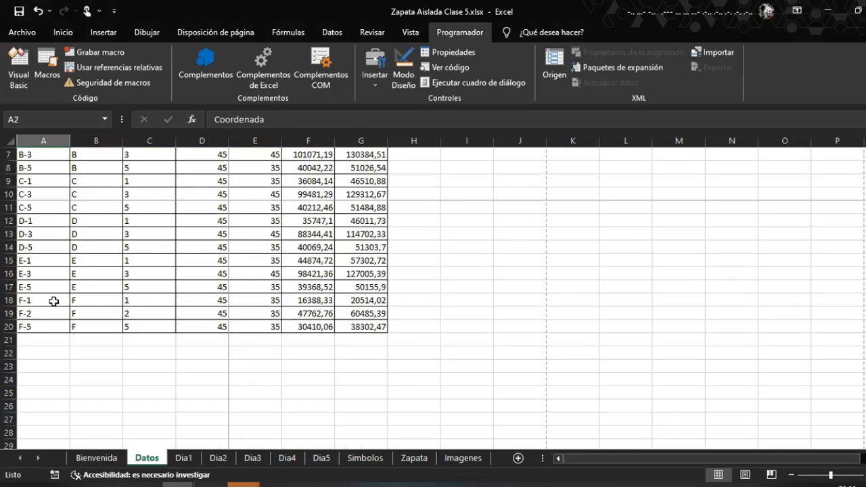
pyautogui.click(10, 326)
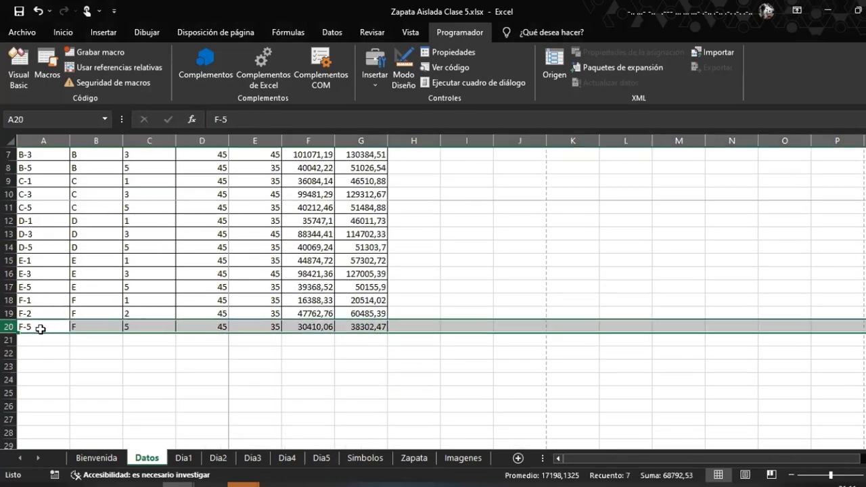
pyautogui.scroll(1, 46, 318)
pyautogui.scroll(1, 53, 252)
pyautogui.click(56, 209)
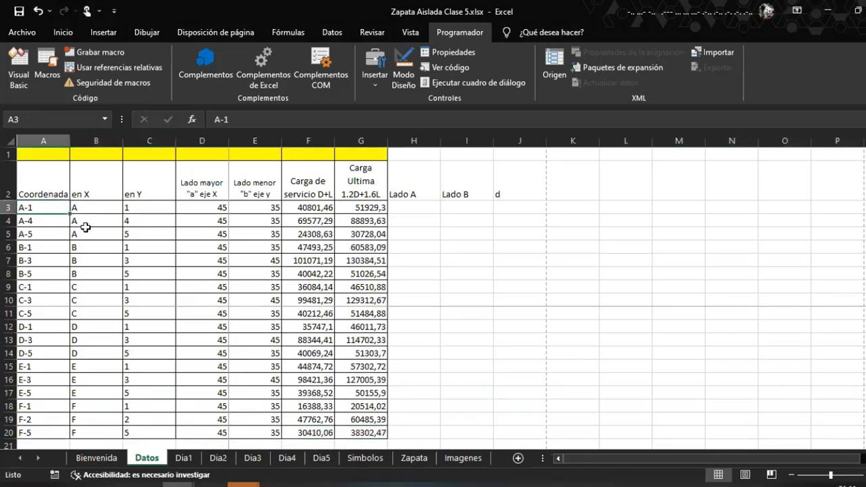
pyautogui.hotkey('ctrl', 'Down')
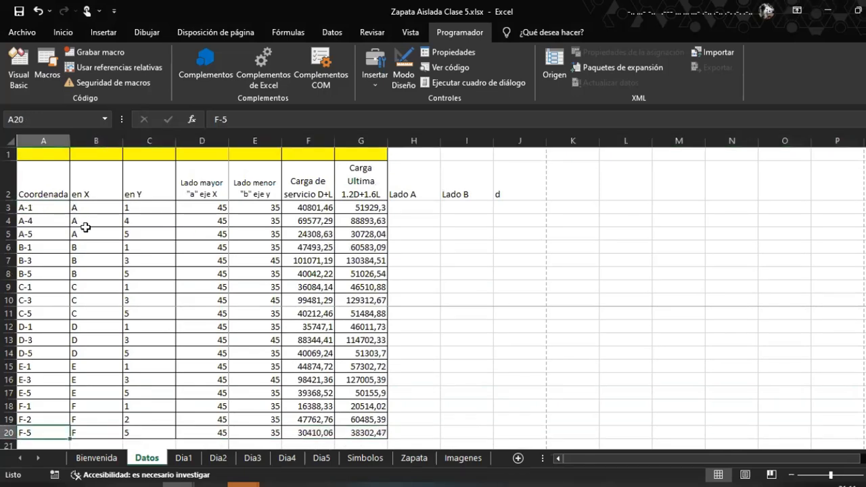
pyautogui.hotkey('ctrl', 'Up')
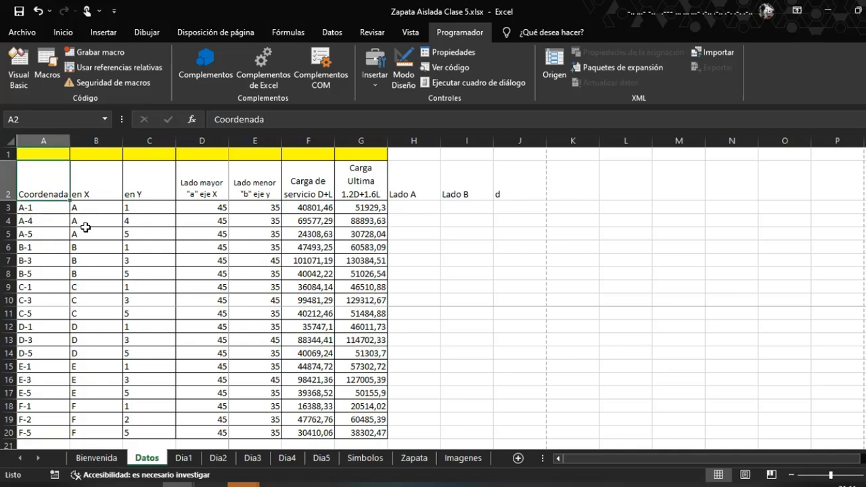
pyautogui.hotkey('ctrl', 'Right')
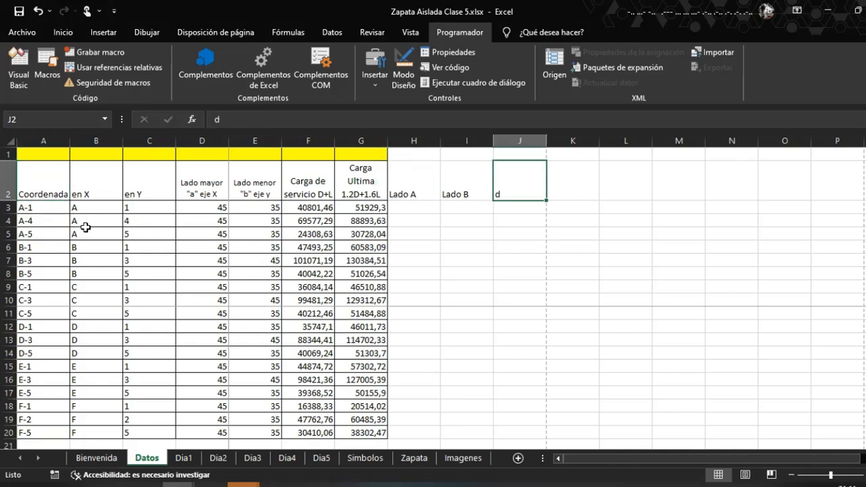
# From header cell A2 in Datos, check how far the data runs down column A and across the header row
pyautogui.hotkey('ctrl', 'Left')
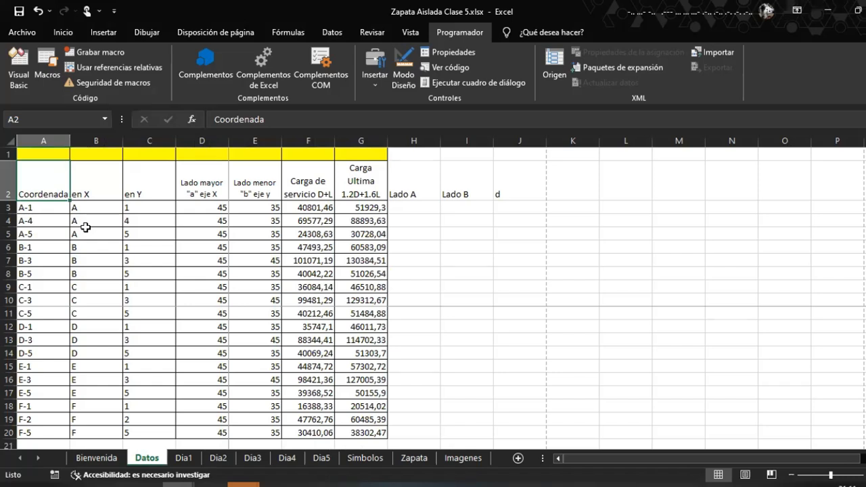
pyautogui.hotkey('ctrl', 'Down')
pyautogui.hotkey('ctrl', 'Up')
pyautogui.hotkey('ctrl', 'Right')
pyautogui.hotkey('ctrl', 'Left')
# Switch to the VBA editor and add the line UltimaFila = Sheets("Datos").Range("a2").End(xlDown).Row below the Zapata assignment in GuardarDimension
pyautogui.moveTo(177, 483)
pyautogui.click(236, 450)
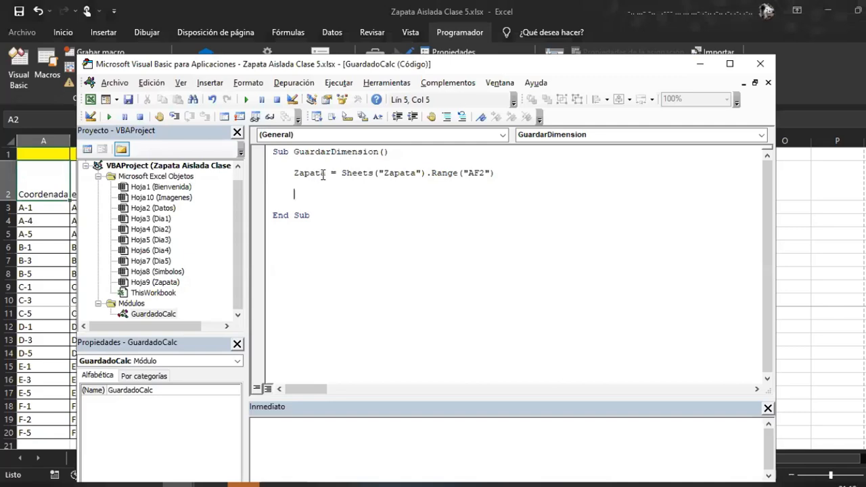
pyautogui.moveTo(295, 174); pyautogui.dragTo(331, 173)
pyautogui.click(339, 194)
pyautogui.write('UltimaFila=')
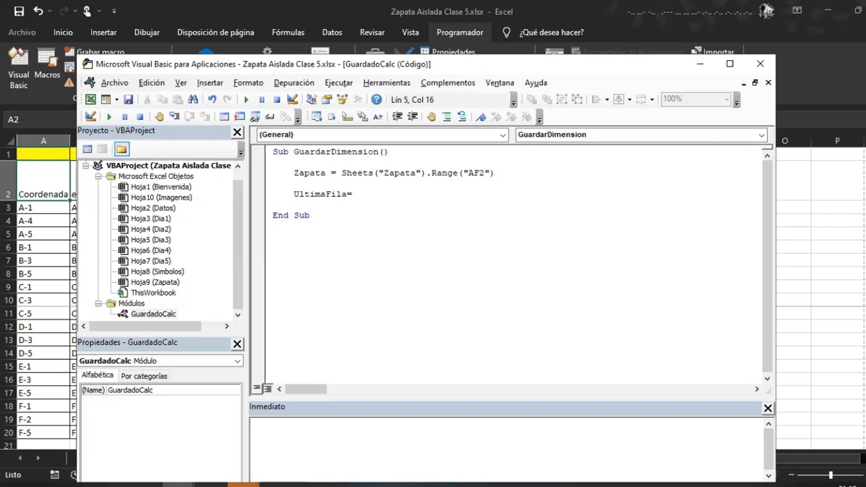
pyautogui.write('Sheets(')
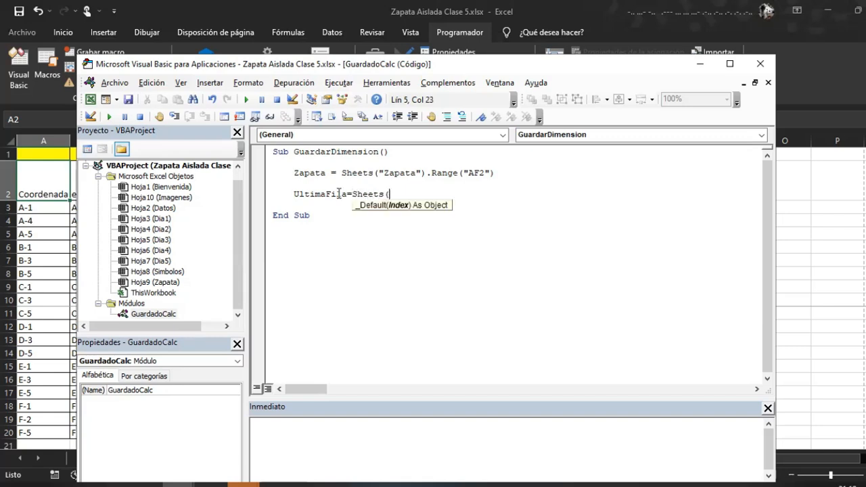
pyautogui.write('"')
pyautogui.moveTo(244, 66); pyautogui.dragTo(337, 51)
pyautogui.write('Datos")')
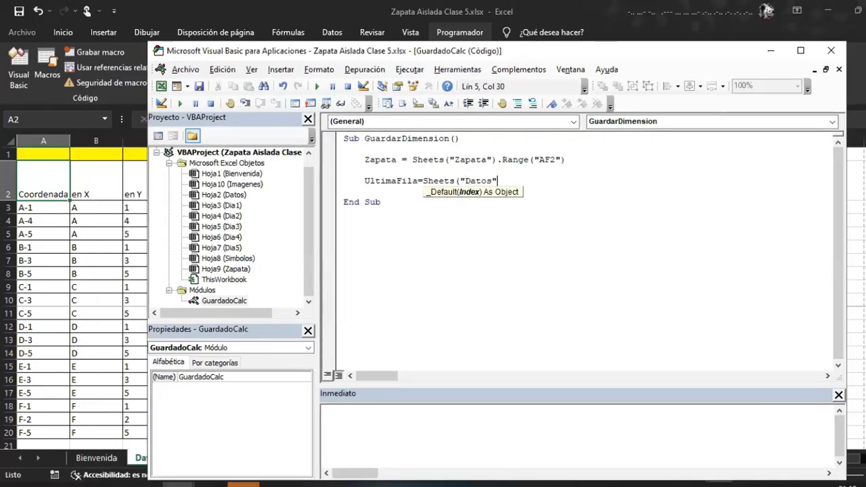
pyautogui.write('.ra')
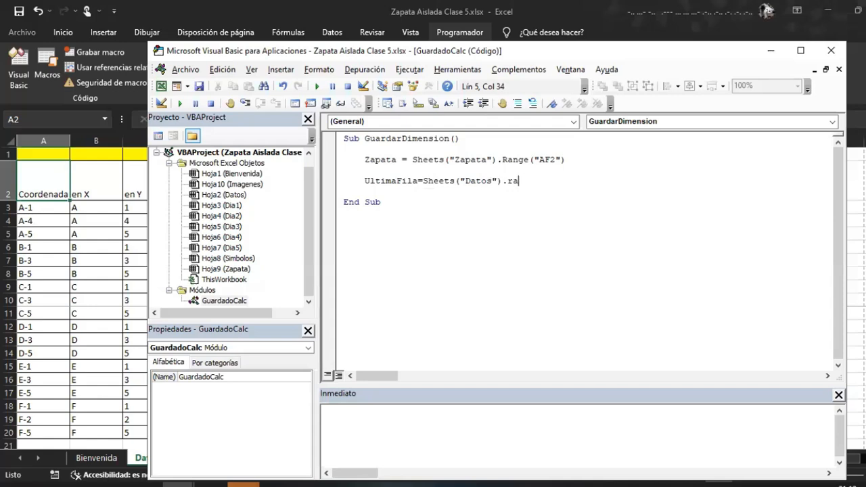
pyautogui.write('nge("a2").end(')
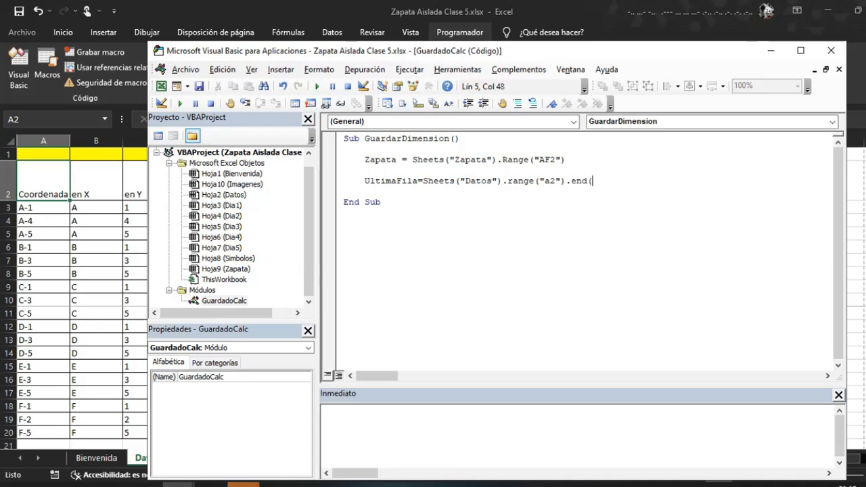
pyautogui.write('xldown).row')
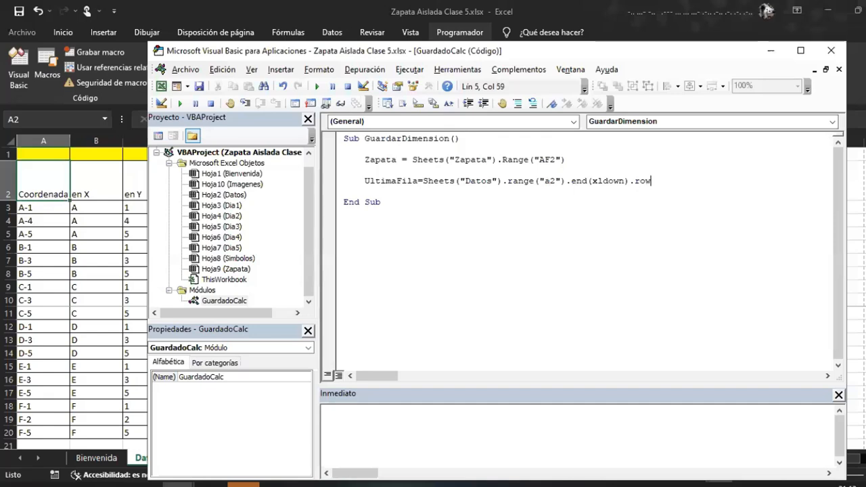
pyautogui.press('Return')
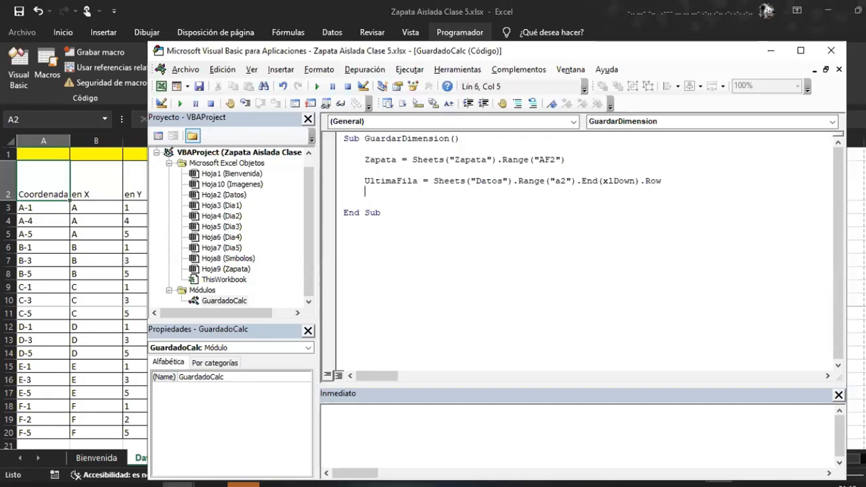
pyautogui.moveTo(670, 181); pyautogui.dragTo(433, 182)
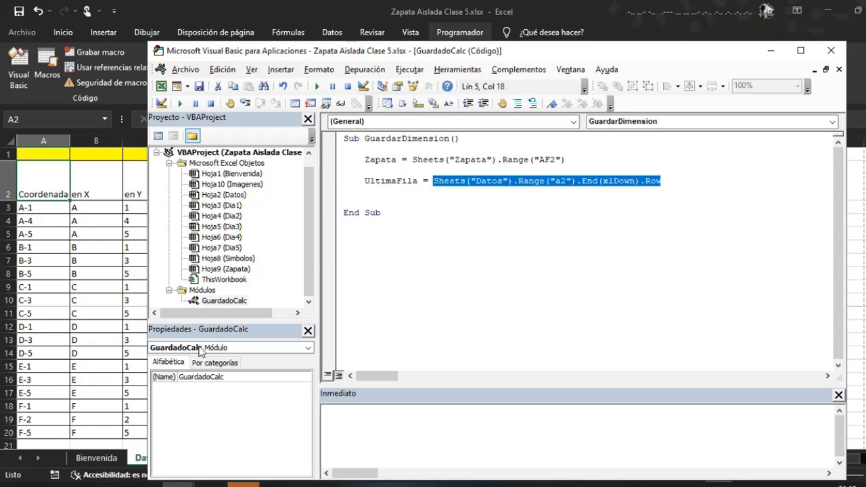
# Examine the last filled row of the Datos sheet and the Zapata and UltimaFila variables in the GuardarDimension macro
pyautogui.click(9, 433)
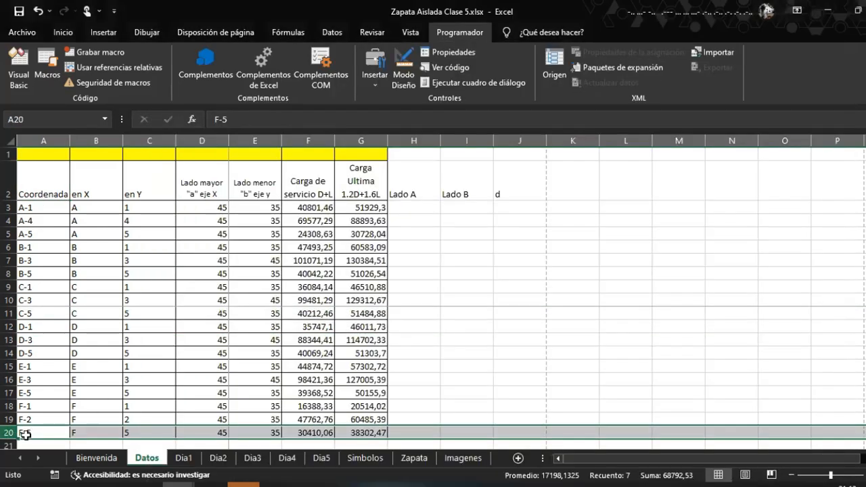
pyautogui.click(39, 432)
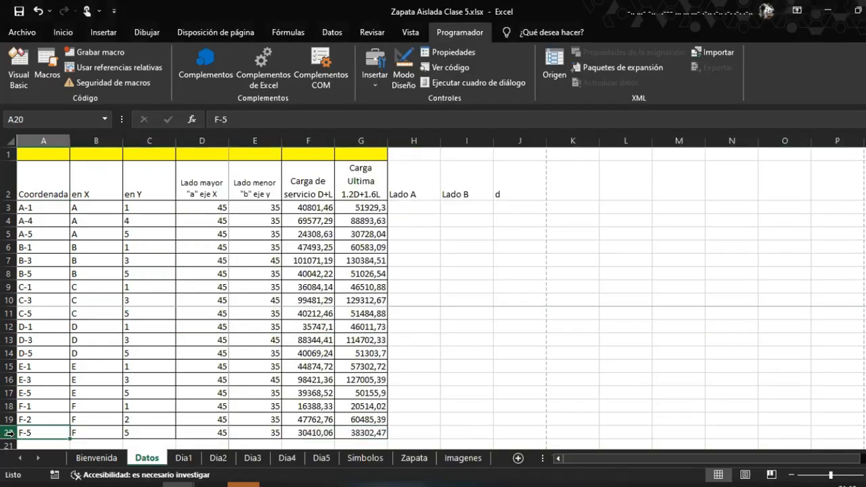
pyautogui.moveTo(178, 485)
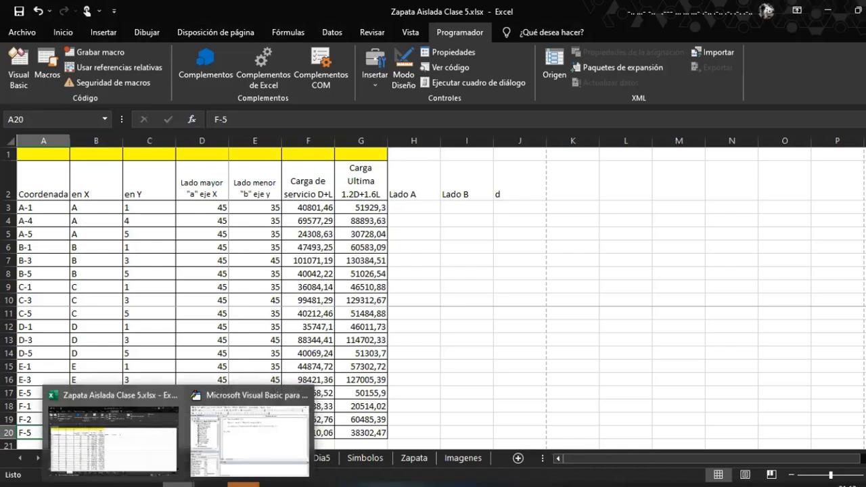
pyautogui.click(237, 450)
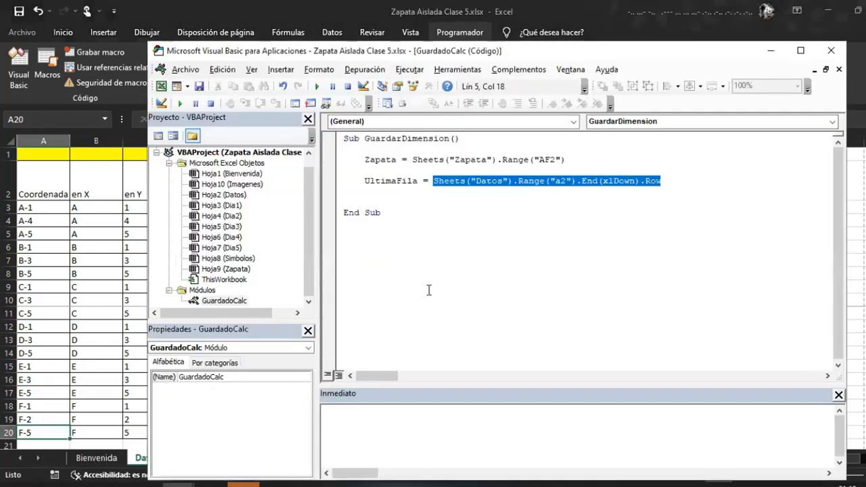
pyautogui.click(465, 181)
pyautogui.click(386, 159)
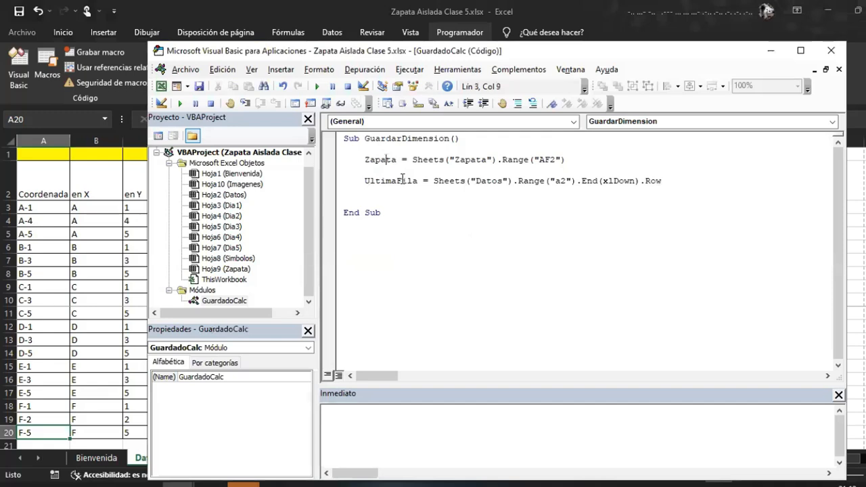
pyautogui.moveTo(401, 160); pyautogui.dragTo(365, 159)
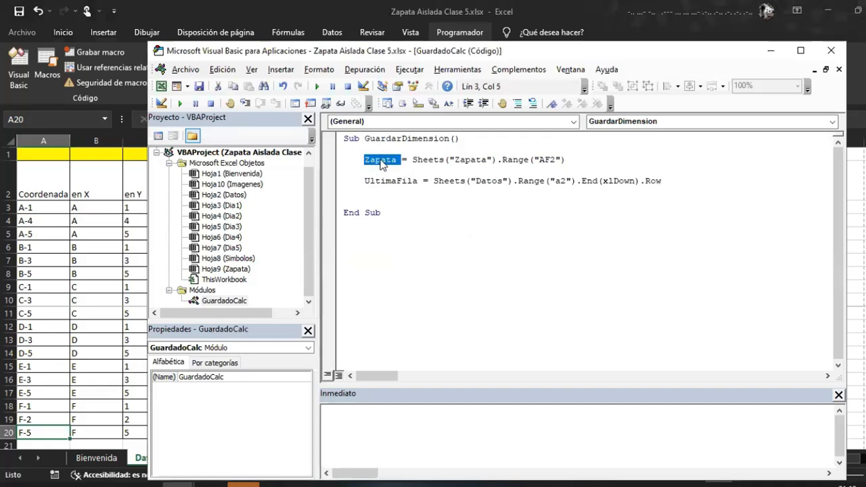
pyautogui.moveTo(411, 181); pyautogui.dragTo(364, 181)
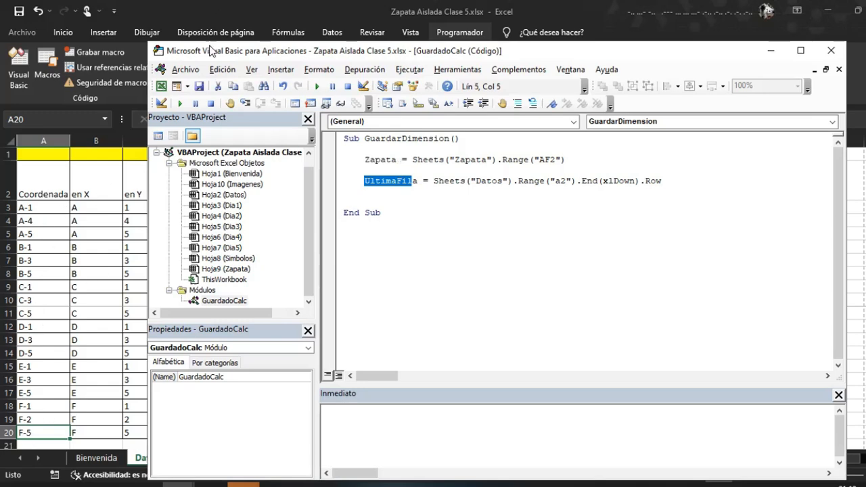
pyautogui.moveTo(226, 52); pyautogui.dragTo(237, 48)
# Add a loop line reading "For 1 to UltimaFila" below the UltimaFila assignment, separated by a blank line
pyautogui.click(417, 212)
pyautogui.click(422, 188)
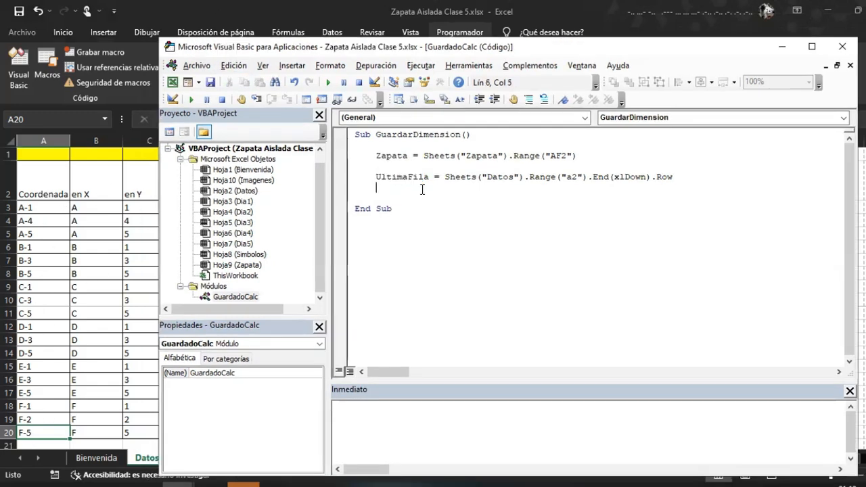
pyautogui.press('Return')
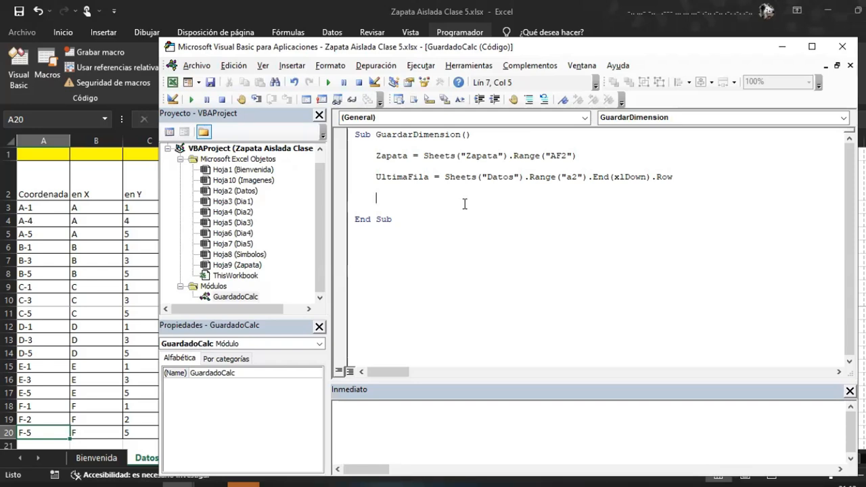
pyautogui.write('For')
pyautogui.press('BackSpace')
pyautogui.press('BackSpace')
pyautogui.write('or')
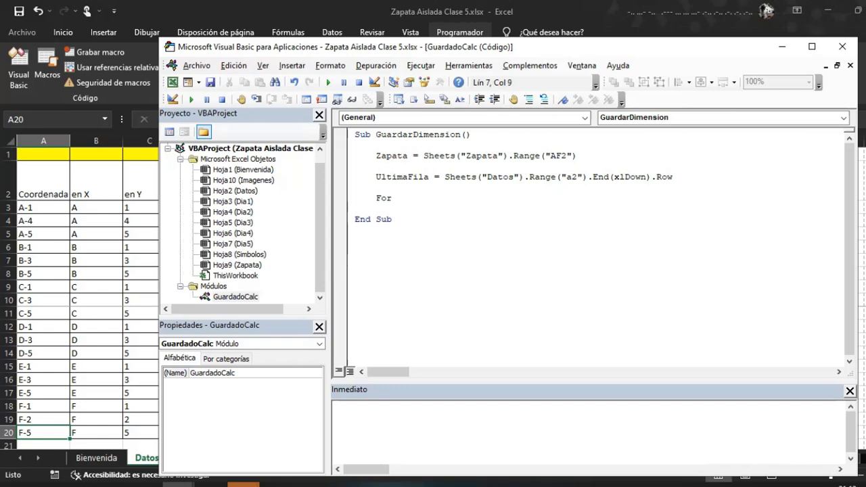
pyautogui.write('1 to UltimaFila')
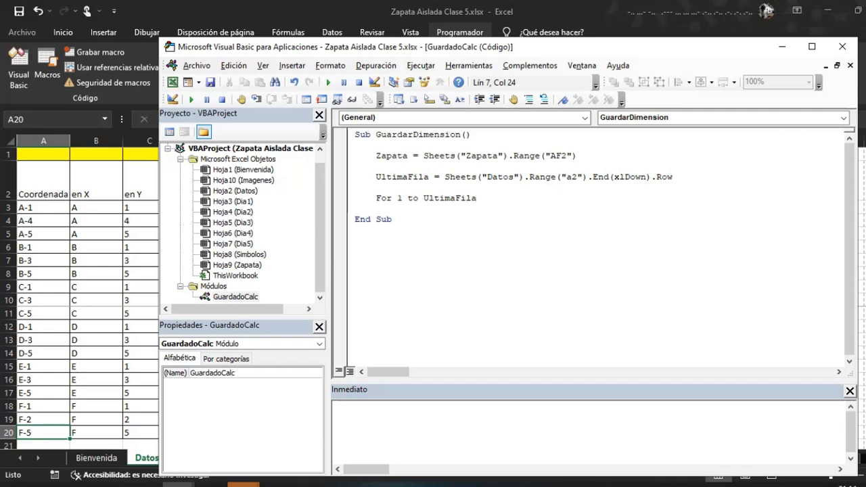
pyautogui.press('Return')
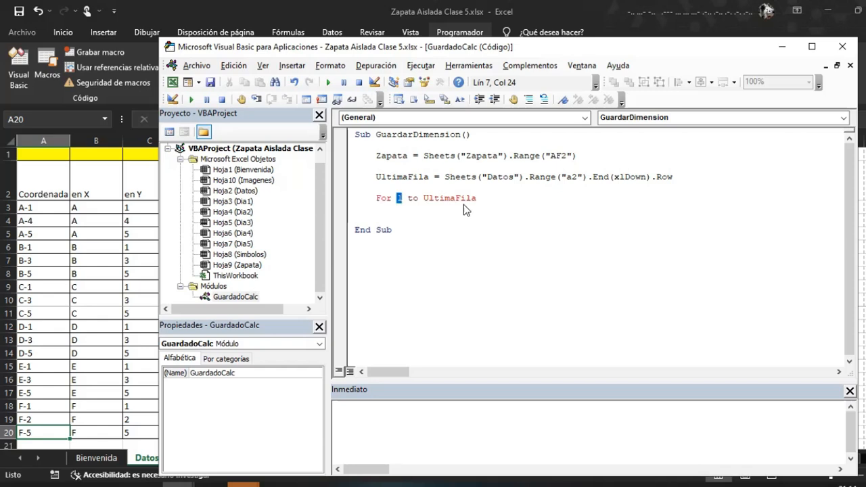
# Correct the loop line to read "For i = 1 To UltimaFila"
pyautogui.press('Return')
pyautogui.press('Delete')
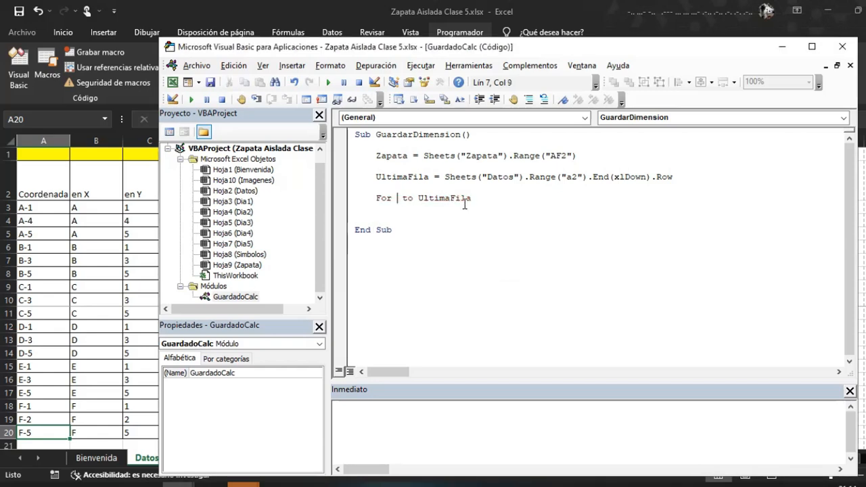
pyautogui.write('i')
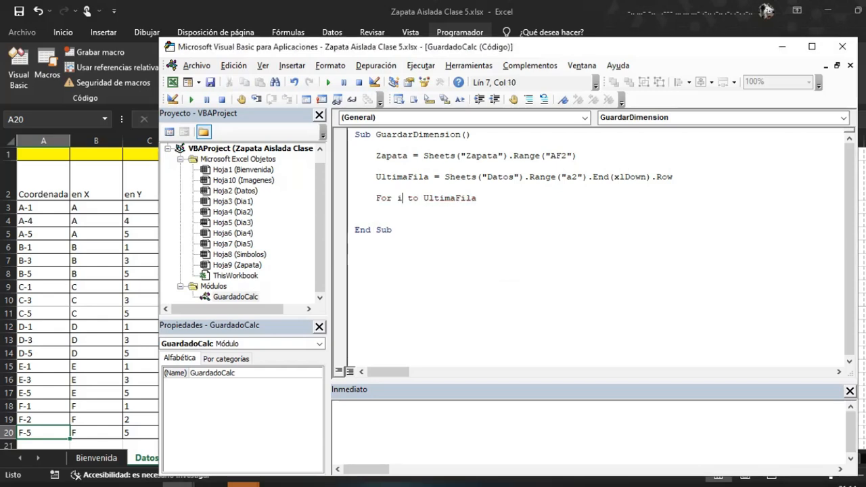
pyautogui.click(464, 205)
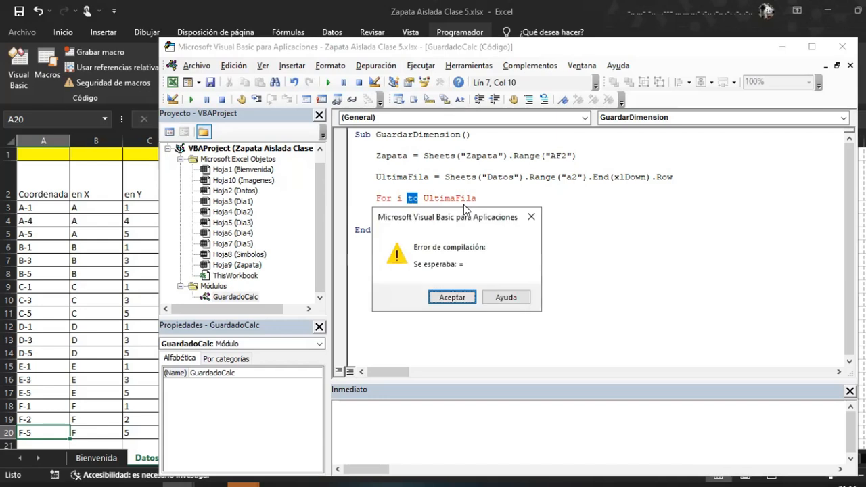
pyautogui.press('Return')
pyautogui.press('Left')
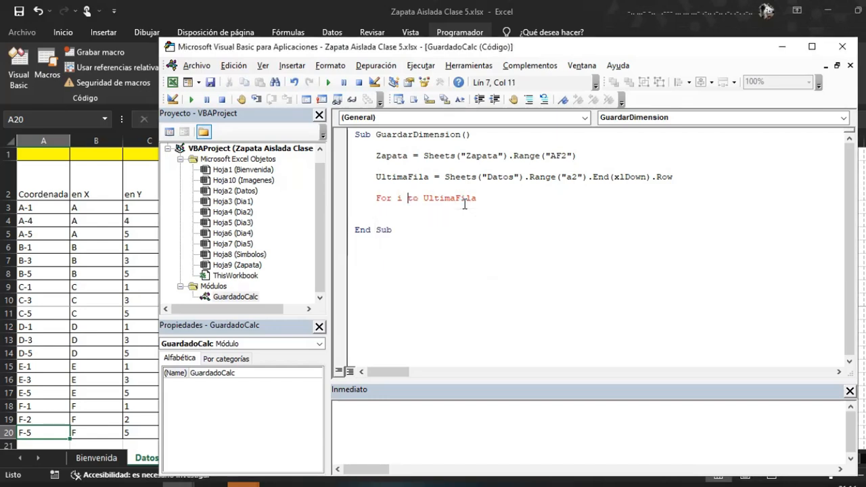
pyautogui.write('= 1')
pyautogui.press('Down')
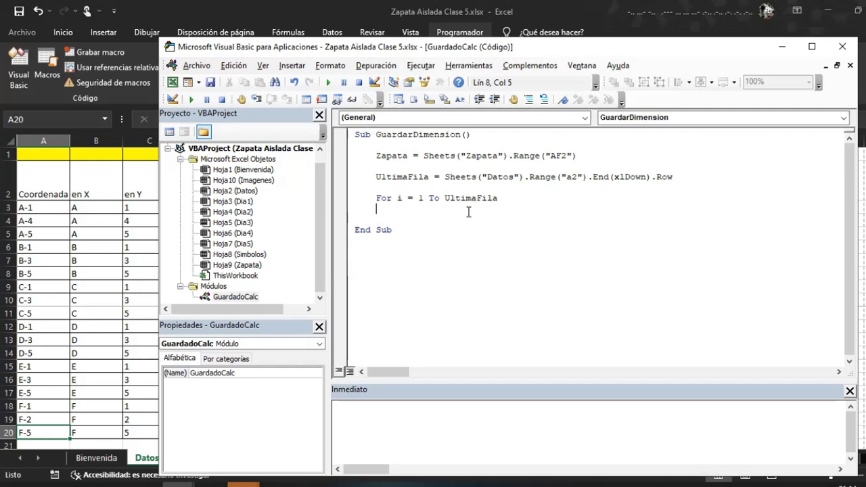
# Close the For loop with Next and indent the empty line inside it
pyautogui.press('Return')
pyautogui.write('next')
pyautogui.press('Up')
pyautogui.press('Tab')
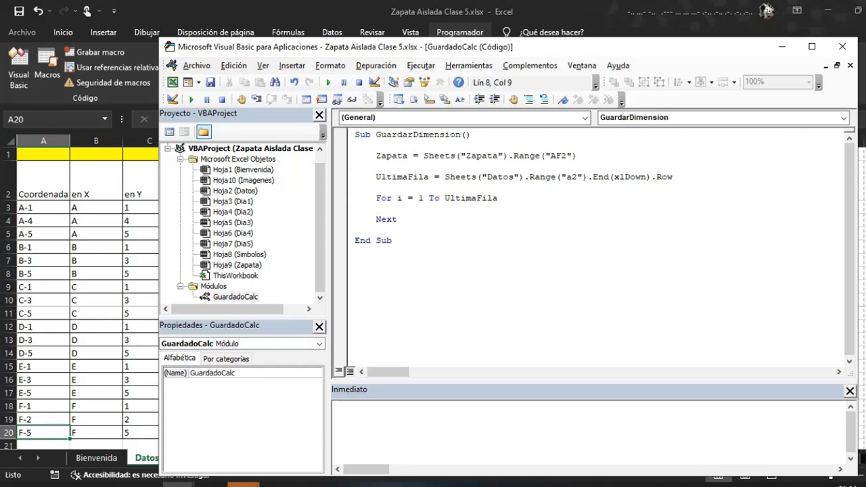
# Copy Sheets("Datos").Range("a2"). from the UltimaFila line into the body of the For loop
pyautogui.click(403, 160)
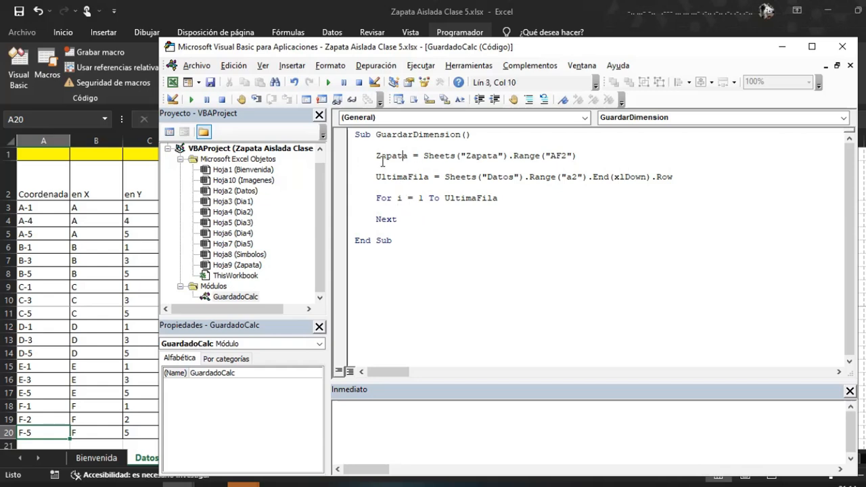
pyautogui.click(440, 209)
pyautogui.moveTo(446, 177); pyautogui.dragTo(587, 175)
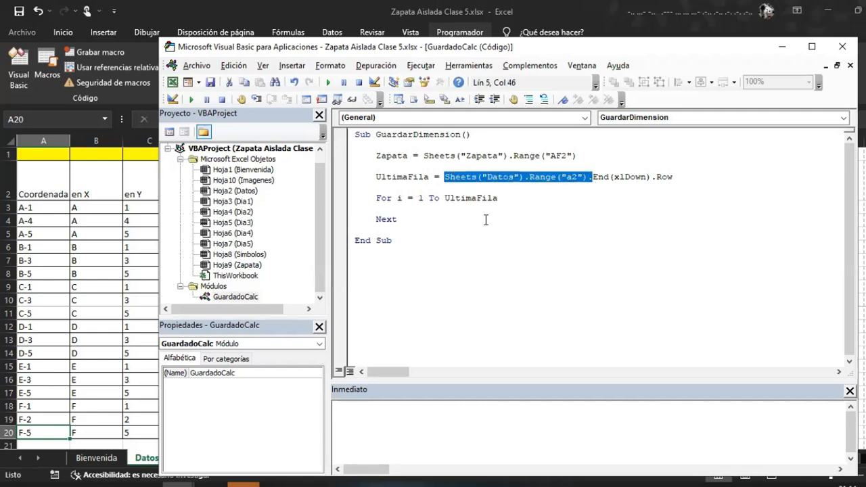
pyautogui.click(440, 212)
pyautogui.write('Sheets("Datos").Range("a2").')
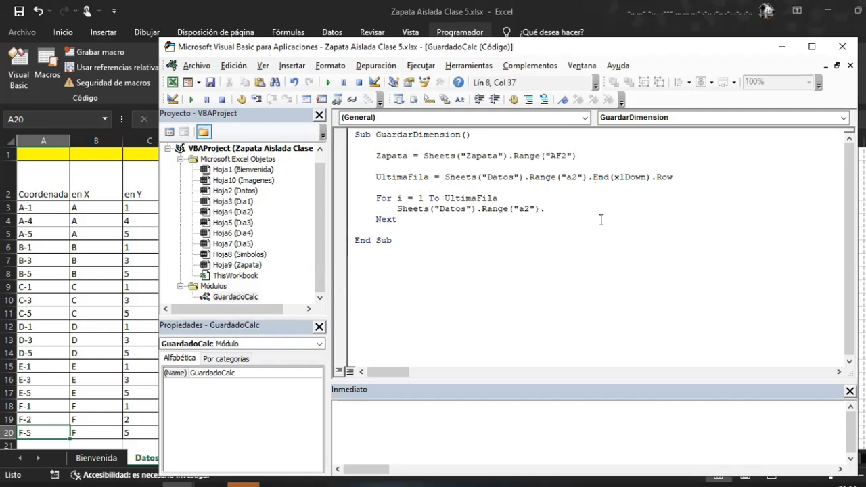
# Assign the copied range reference inside the loop to a variable named Dato
pyautogui.click(397, 213)
pyautogui.write('Dato')
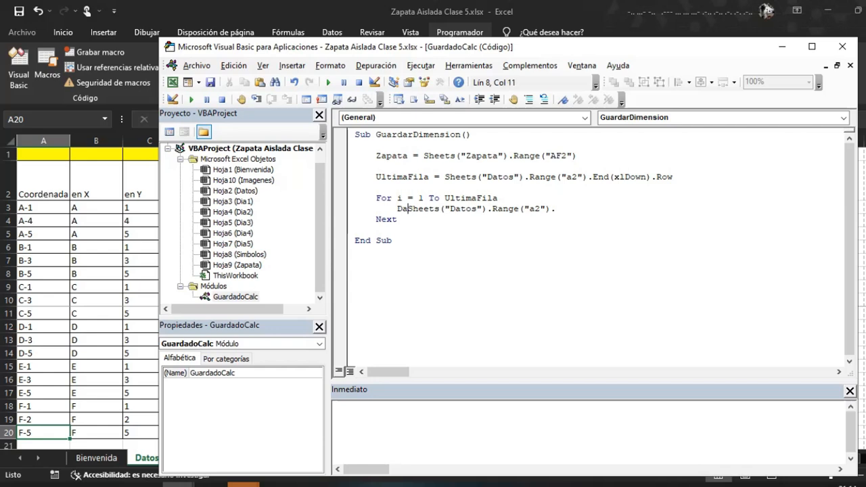
pyautogui.write('=')
pyautogui.press('End')
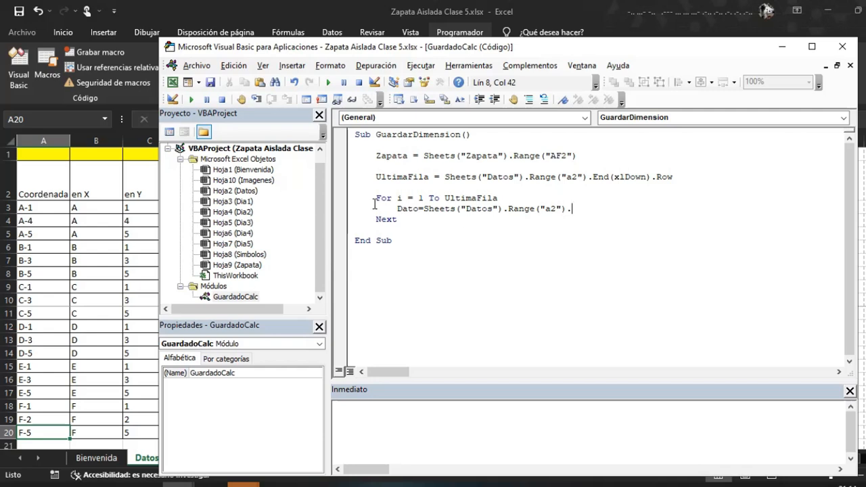
# Complete the Dato assignment by adding .Offset(i, 0) after Range("a2")
pyautogui.click(418, 209)
pyautogui.click(594, 210)
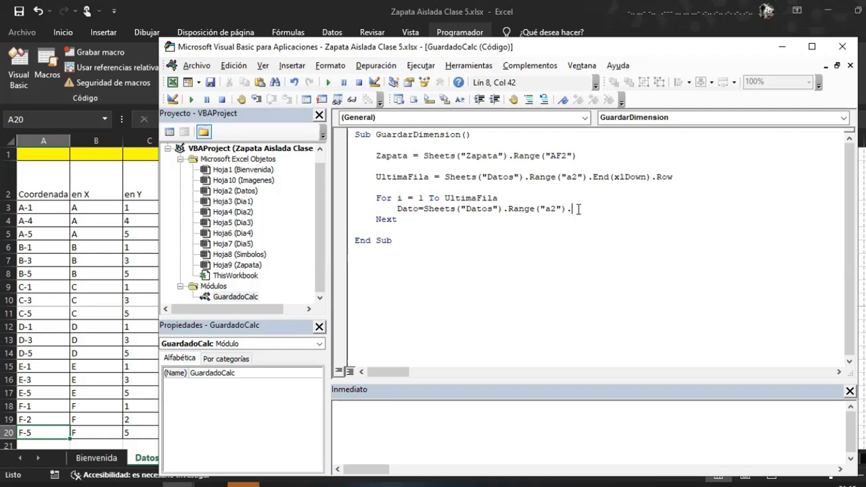
pyautogui.press('BackSpace')
pyautogui.write('.offset')
pyautogui.write('(i,0)')
# Review the loop counter i, the a2 reference and the row and column arguments of Offset in the Dato line
pyautogui.doubleClick(609, 208)
pyautogui.doubleClick(399, 198)
pyautogui.click(653, 210)
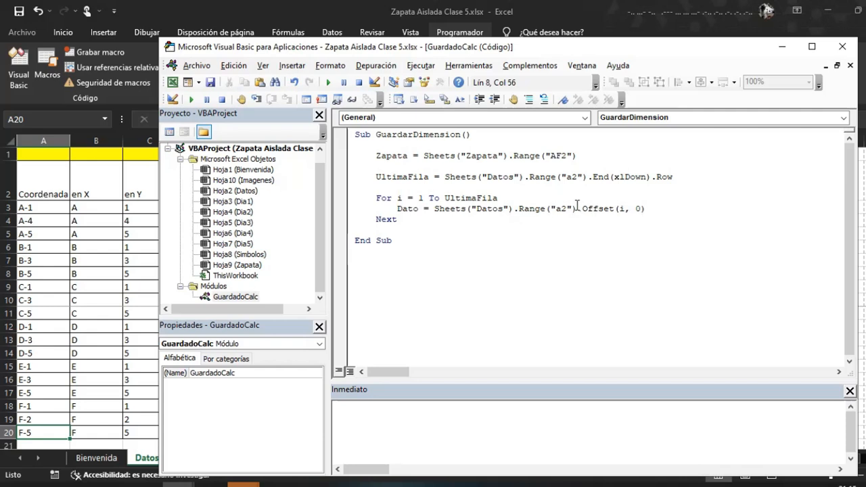
pyautogui.moveTo(551, 209); pyautogui.dragTo(571, 210)
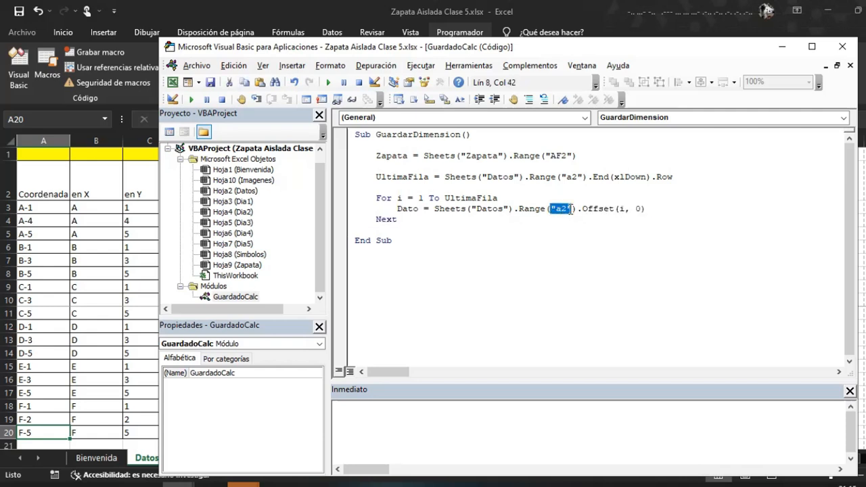
pyautogui.doubleClick(619, 210)
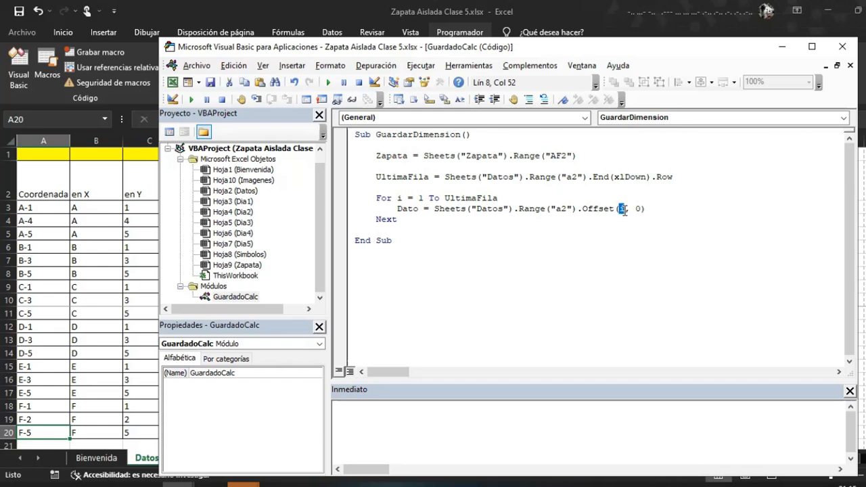
pyautogui.click(620, 209)
pyautogui.click(636, 209)
# Space out the loop body with a blank line above the Dato assignment and blank lines below it
pyautogui.press('Return')
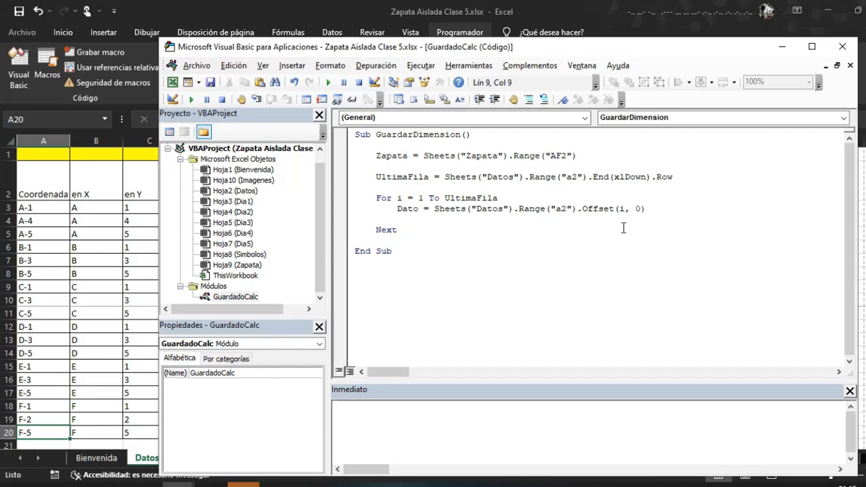
pyautogui.click(553, 199)
pyautogui.press('Return')
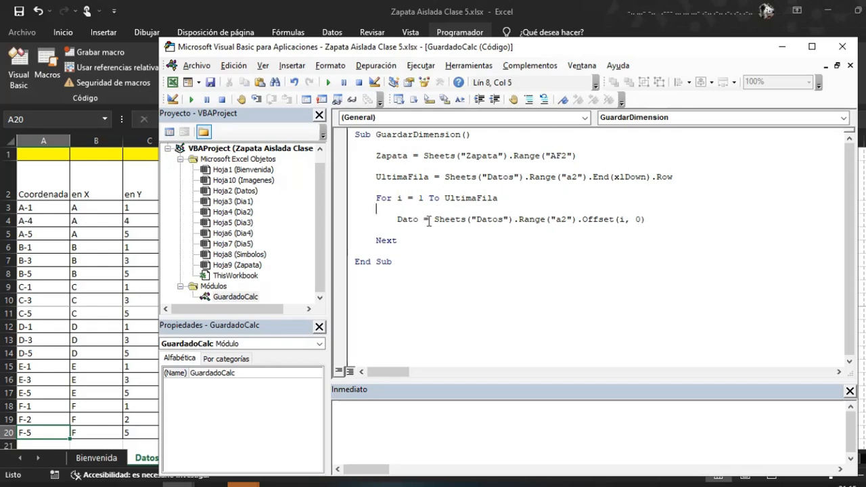
pyautogui.click(410, 188)
pyautogui.click(412, 229)
pyautogui.press('Return')
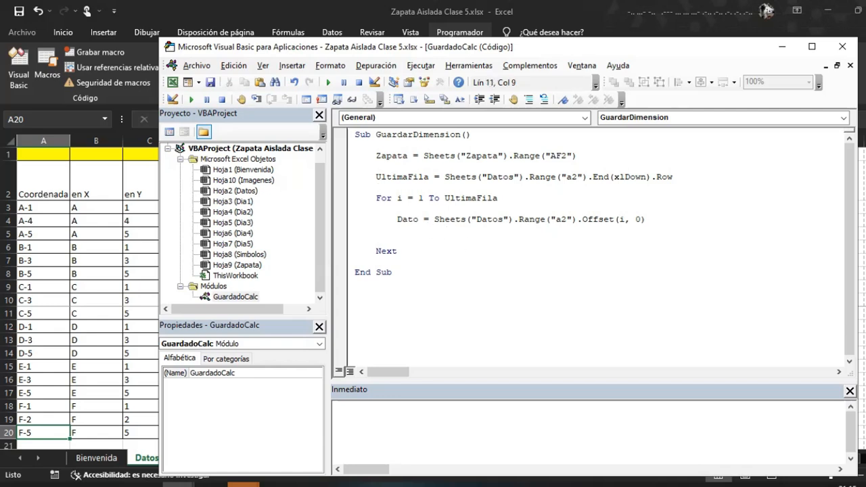
# Add an "If Dato = Zapata Then" block closed with End If inside the loop, and indent its empty inner line
pyautogui.write('if Dato = Zapata then')
pyautogui.press('Return')
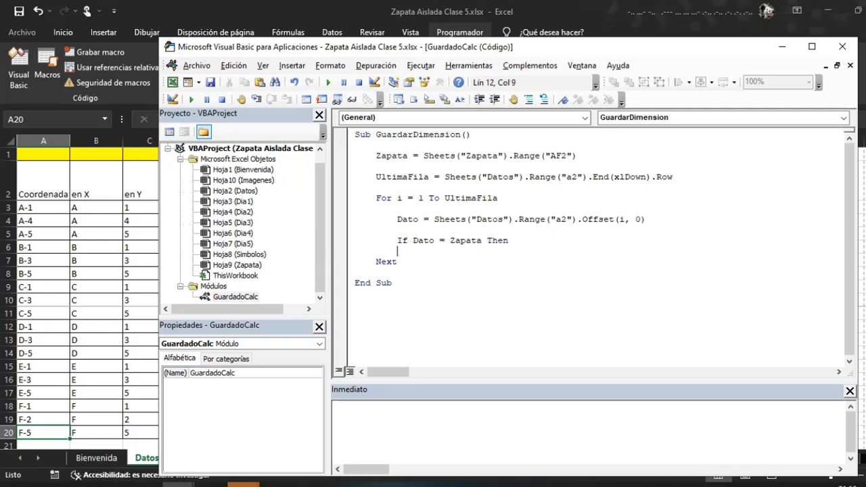
pyautogui.write('end if')
pyautogui.press('Up')
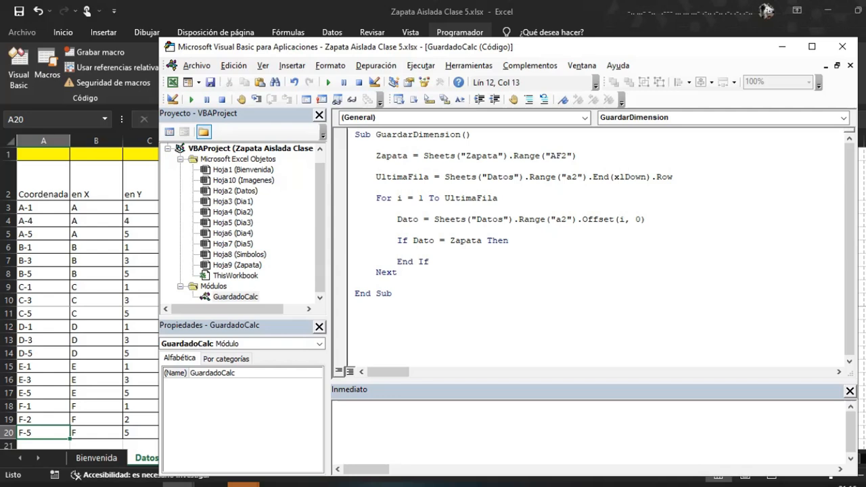
# Copy Sheets("Datos").Range("a2").Offset(i, 0) from the Dato line into the body of the If block
pyautogui.click(435, 219)
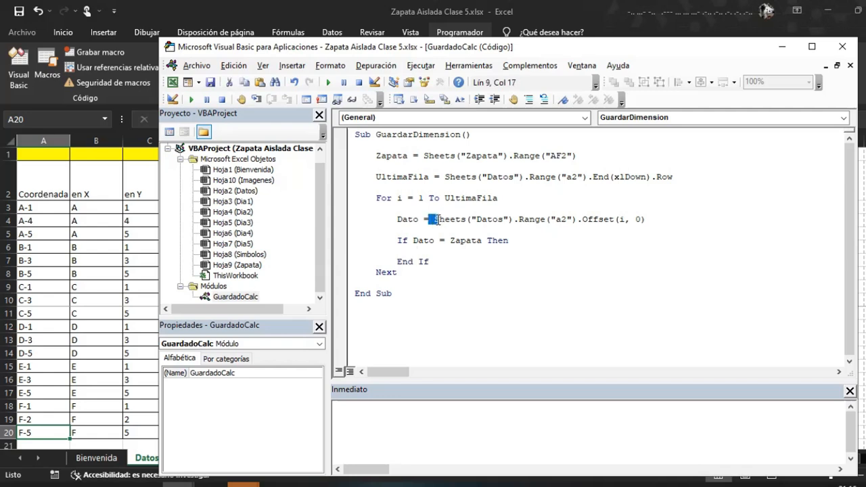
pyautogui.moveTo(437, 220); pyautogui.dragTo(646, 219)
pyautogui.hotkey('ctrl', 'c')
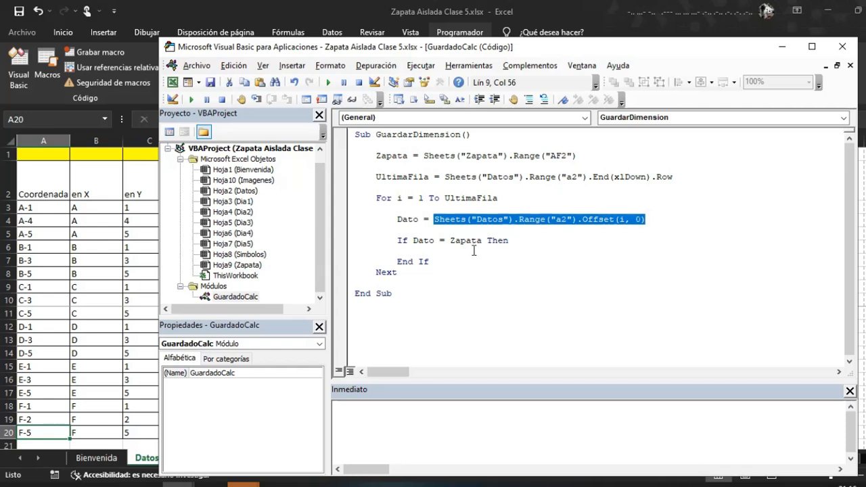
pyautogui.click(463, 253)
pyautogui.hotkey('ctrl', 'v')
pyautogui.click(477, 252)
pyautogui.click(463, 261)
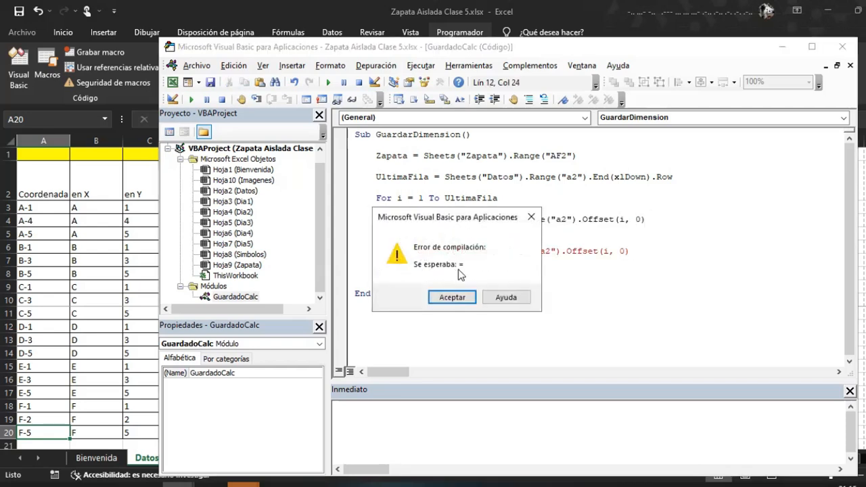
# Dismiss the compile error, assign 1 to the reference inside the If block and set its Offset column argument to 7
pyautogui.click(461, 299)
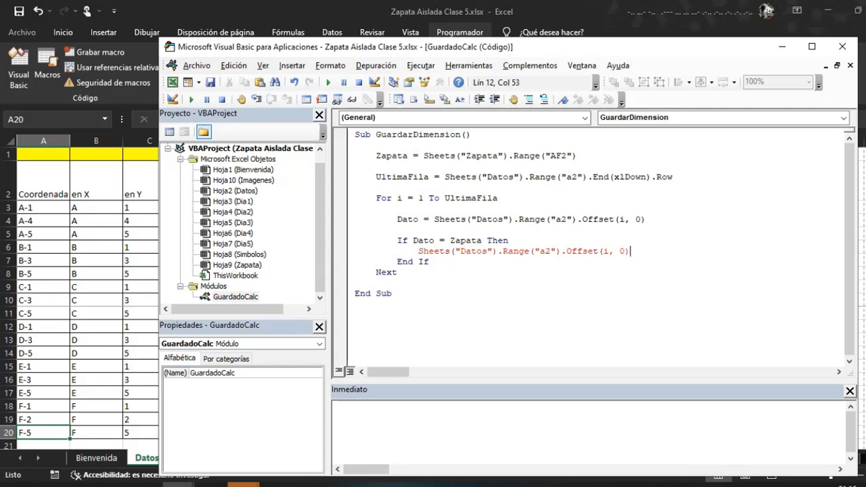
pyautogui.write('=1')
pyautogui.press('Left')
pyautogui.press('Left')
pyautogui.press('Left')
pyautogui.press('Left')
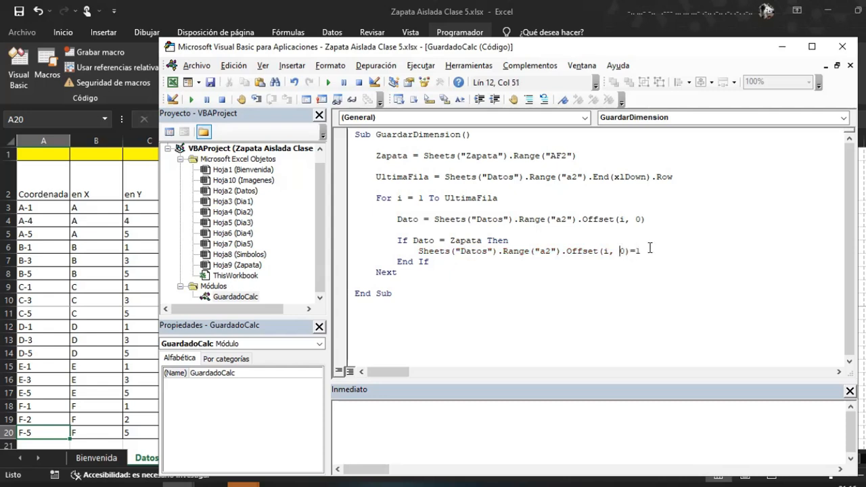
pyautogui.press('Delete')
pyautogui.moveTo(394, 49); pyautogui.dragTo(306, 289)
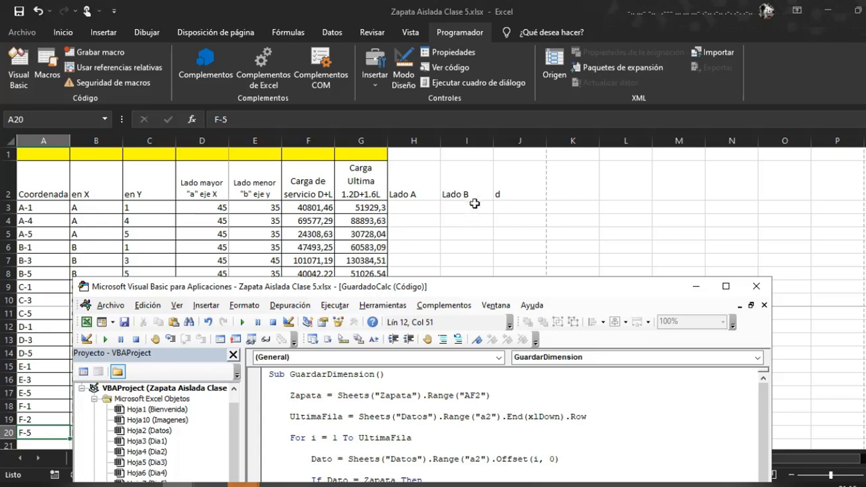
pyautogui.moveTo(451, 287); pyautogui.dragTo(495, 53)
pyautogui.write('7')
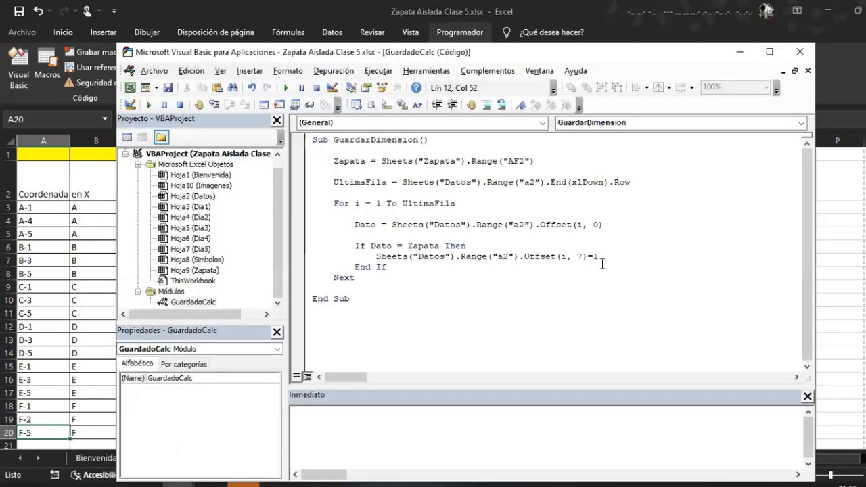
# Duplicate the Datos reference on a second line in the If block with Offset(i, 8) and assign it 1
pyautogui.moveTo(587, 256); pyautogui.dragTo(383, 259)
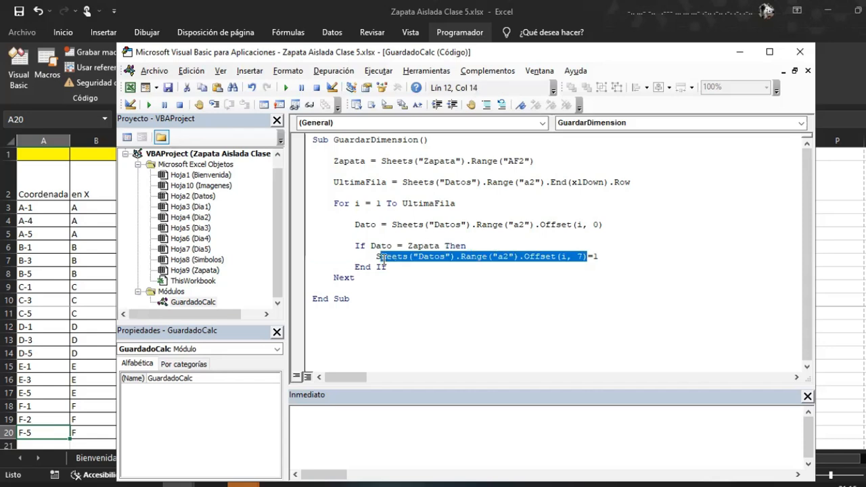
pyautogui.click(615, 257)
pyautogui.press('Return')
pyautogui.write('Sheets("Datos").Range("a2").Offset(i, 7)')
pyautogui.press('Left')
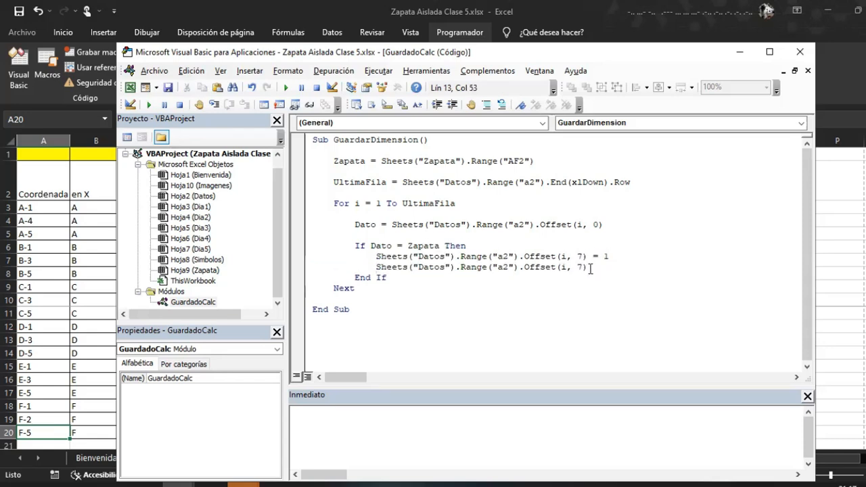
pyautogui.press('BackSpace')
pyautogui.write('8')
pyautogui.click(629, 268)
pyautogui.press('Return')
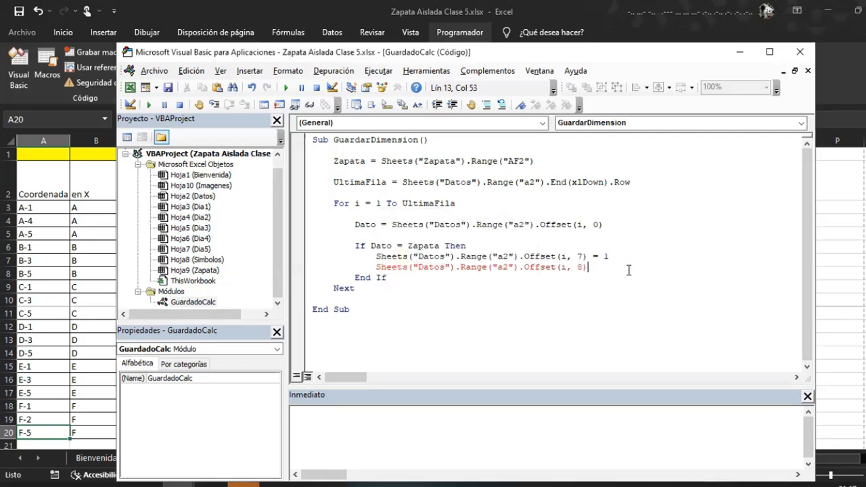
pyautogui.write('= 1')
# Append the comment 'Lado Mayor A to the Offset(i, 7) line and 'Lado Mayor B to the Offset(i, 8) line
pyautogui.click(596, 257)
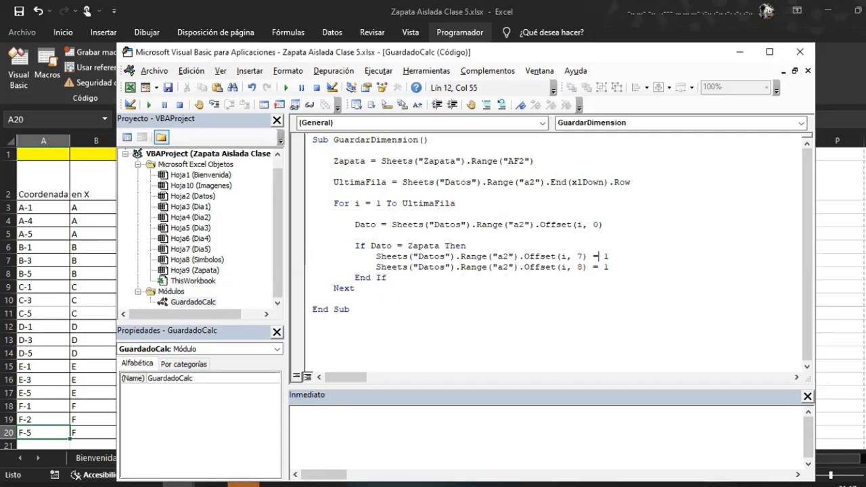
pyautogui.press('End')
pyautogui.write("'")
pyautogui.write('Za')
pyautogui.press('BackSpace')
pyautogui.press('BackSpace')
pyautogui.write('Lado Mayor')
pyautogui.press('BackSpace')
pyautogui.press('BackSpace')
pyautogui.write('or A')
pyautogui.press('Down')
pyautogui.press('BackSpace')
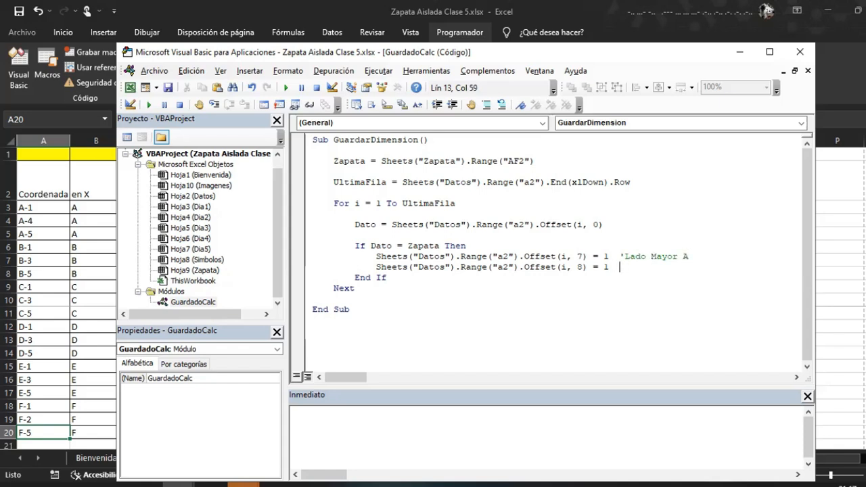
pyautogui.write("'Lado Mayor B")
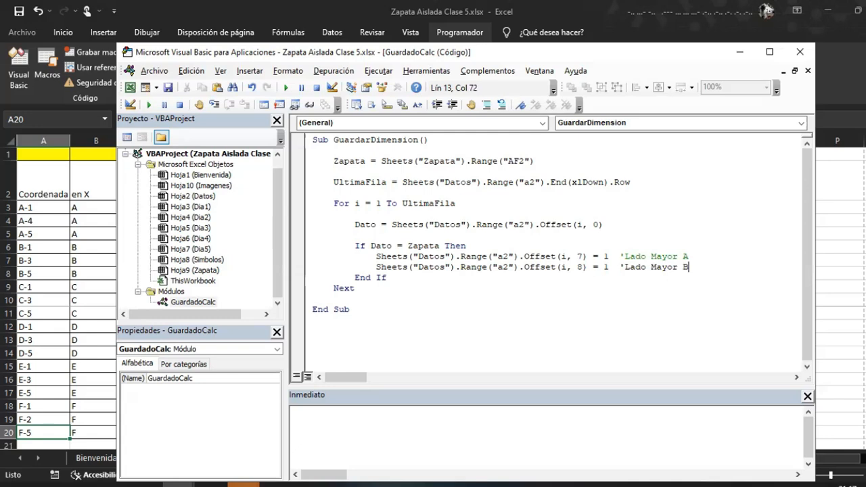
pyautogui.press('Down')
pyautogui.press('Up')
# Replace the 1 in the Offset(i, 7) line with Sheets("Zapata").Range("AF2") copied from the Zapata assignment
pyautogui.click(593, 257)
pyautogui.click(610, 257)
pyautogui.click(381, 161)
pyautogui.moveTo(381, 161)
pyautogui.mouseDown()
pyautogui.moveTo(532, 162)
pyautogui.moveTo(381, 163)
pyautogui.mouseUp()
pyautogui.click(381, 161)
pyautogui.click(540, 164)
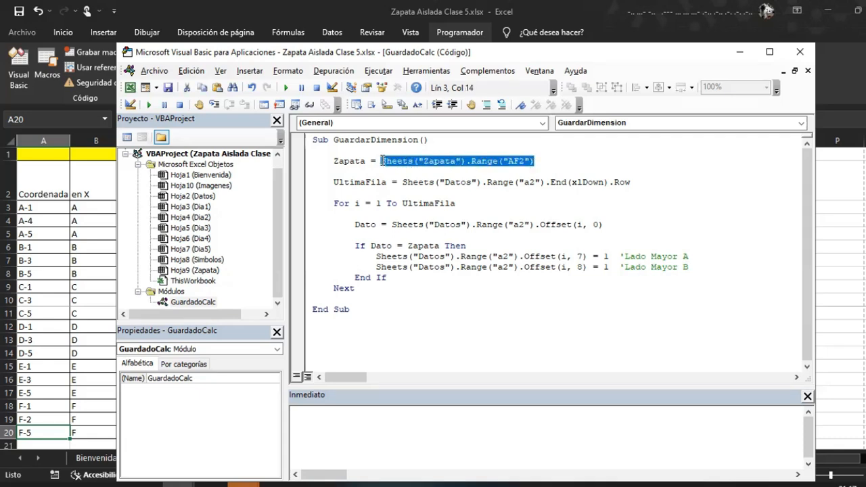
pyautogui.hotkey('ctrl', 'c')
pyautogui.doubleClick(607, 256)
pyautogui.hotkey('ctrl', 'v')
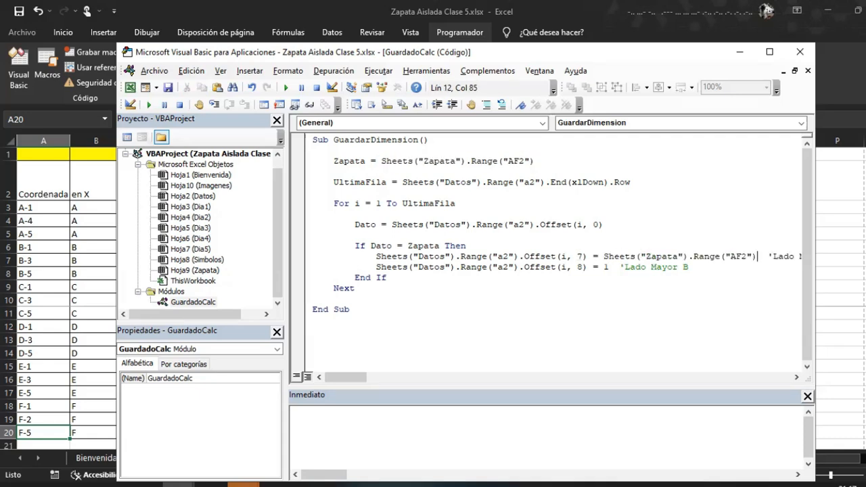
# Look up the LADO A and LADO B ELEGIDO cells on the Zapata sheet and change the Offset(i, 7) line's source range to N25
pyautogui.click(737, 258)
pyautogui.click(272, 9)
pyautogui.click(411, 458)
pyautogui.scroll(-5, 251, 304)
pyautogui.click(130, 274)
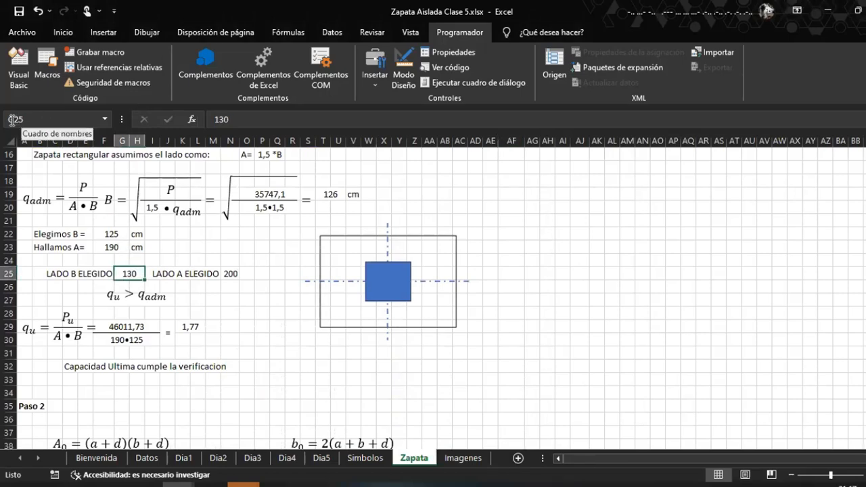
pyautogui.click(233, 272)
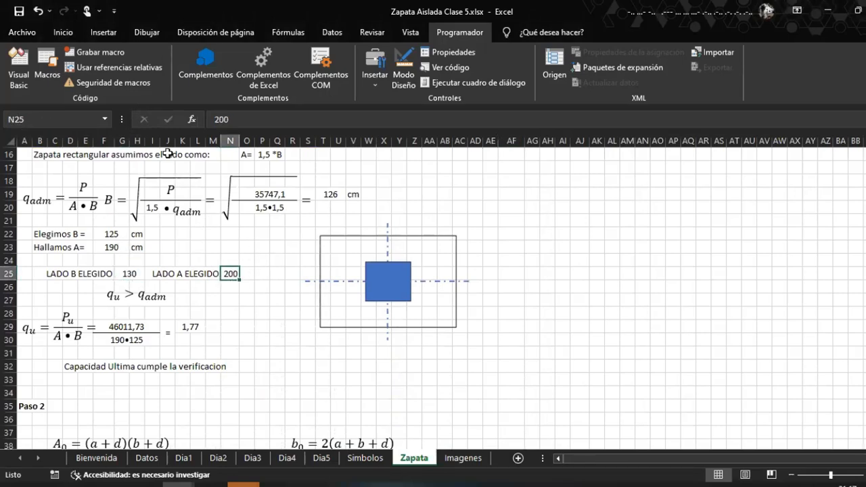
pyautogui.click(130, 274)
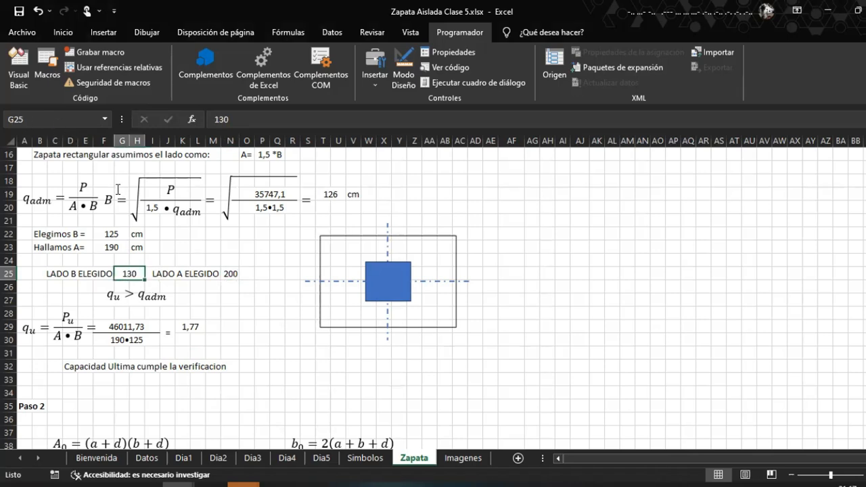
pyautogui.click(233, 274)
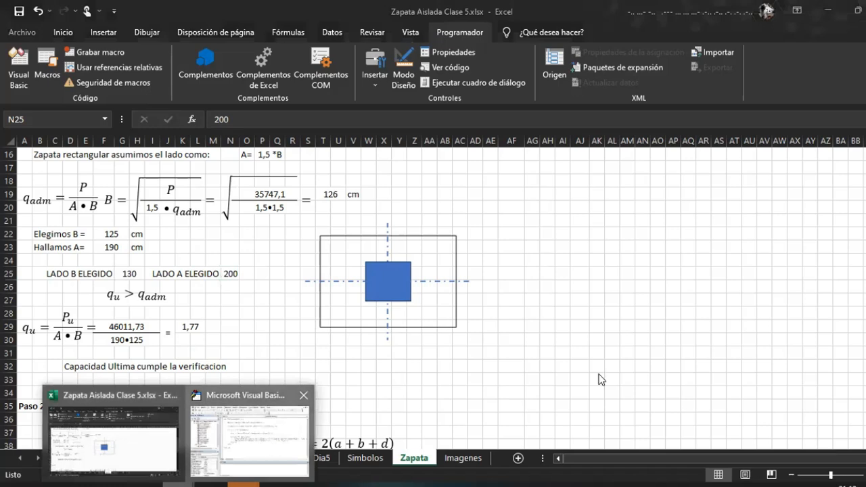
pyautogui.click(274, 429)
pyautogui.press('BackSpace')
pyautogui.press('BackSpace')
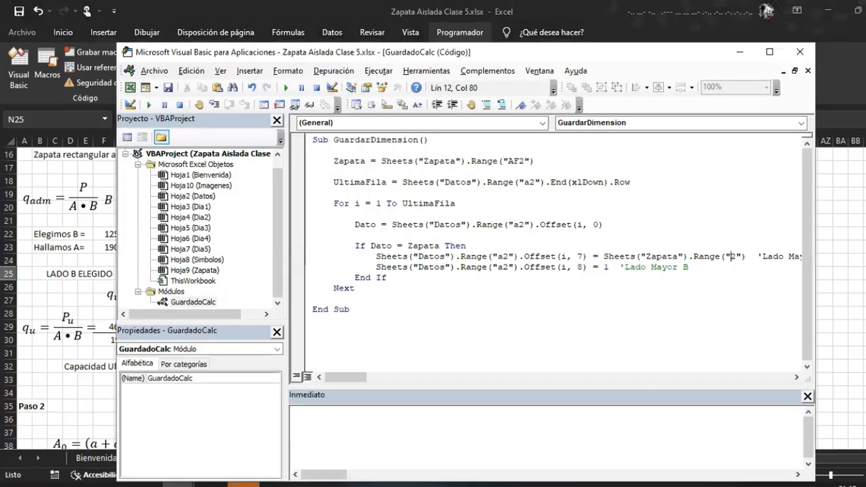
pyautogui.write('N25')
pyautogui.press('Delete')
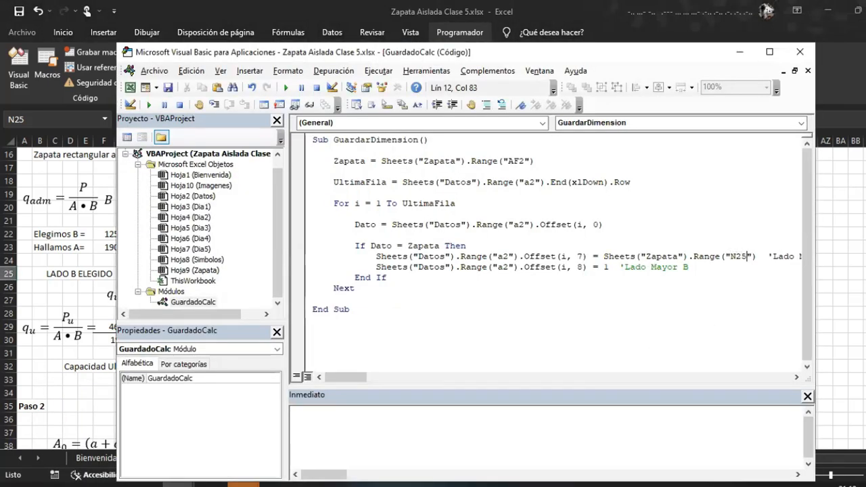
# Replace the 1 in the Offset(i, 8) line with a copy of the Zapata reference and set its range to G25
pyautogui.moveTo(752, 257); pyautogui.dragTo(683, 257)
pyautogui.click(767, 256)
pyautogui.moveTo(753, 256); pyautogui.dragTo(604, 258)
pyautogui.hotkey('ctrl', 'c')
pyautogui.doubleClick(606, 267)
pyautogui.hotkey('ctrl', 'v')
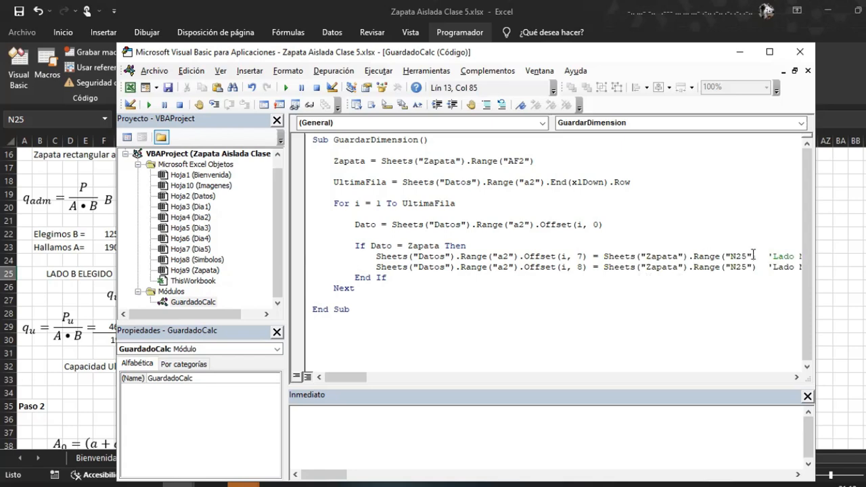
pyautogui.moveTo(731, 267); pyautogui.dragTo(737, 266)
pyautogui.press('BackSpace')
pyautogui.write('G')
pyautogui.click(751, 268)
pyautogui.click(498, 278)
pyautogui.moveTo(452, 55); pyautogui.dragTo(402, 34)
pyautogui.moveTo(302, 357); pyautogui.dragTo(283, 356)
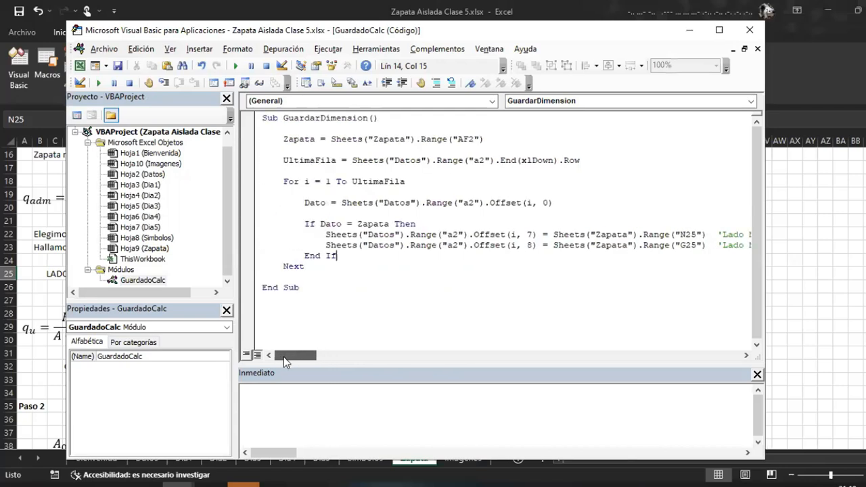
pyautogui.click(404, 236)
pyautogui.click(402, 247)
pyautogui.click(364, 255)
pyautogui.click(714, 245)
pyautogui.click(713, 245)
pyautogui.press('Return')
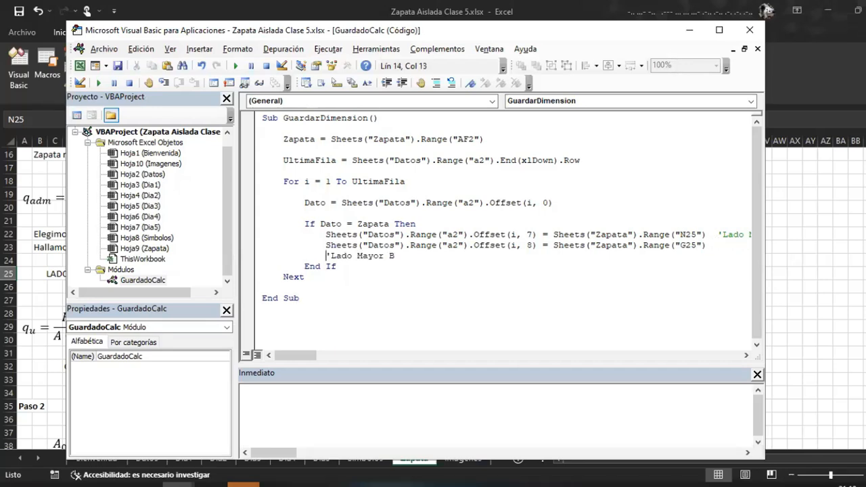
pyautogui.hotkey('ctrl', 'z')
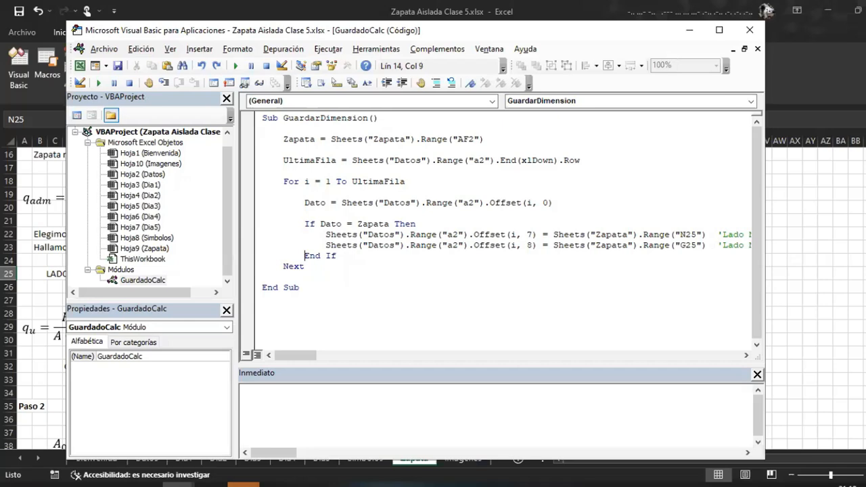
# Insert an indented Exit Sub line before End If, below the two dimension assignments
pyautogui.press('Return')
pyautogui.press('Up')
pyautogui.press('Tab')
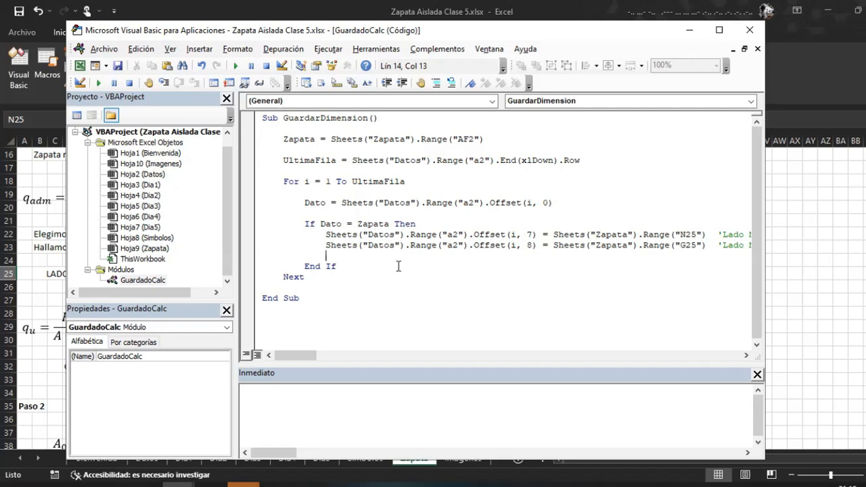
pyautogui.write('exit sub')
pyautogui.click(369, 245)
pyautogui.click(331, 295)
pyautogui.click(313, 130)
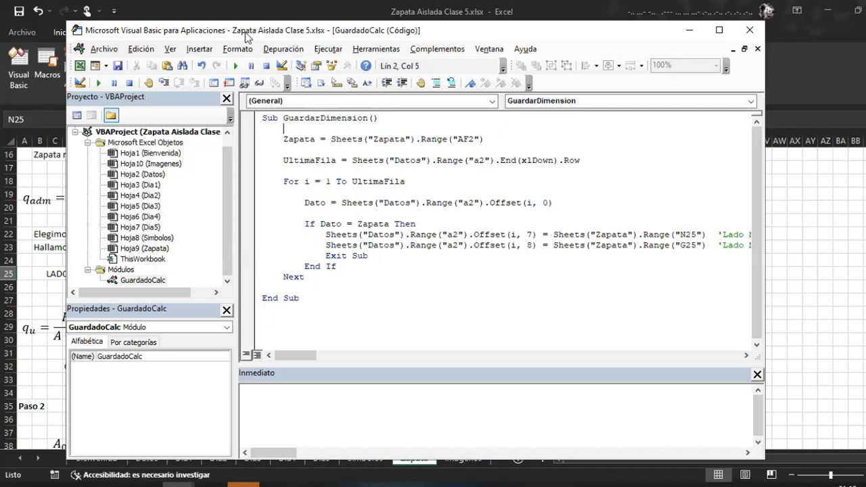
# Review the selected footing in AF2 and the LADO A and LADO B ELEGIDO cells on the Zapata sheet
pyautogui.moveTo(247, 30); pyautogui.dragTo(321, 28)
pyautogui.click(522, 186)
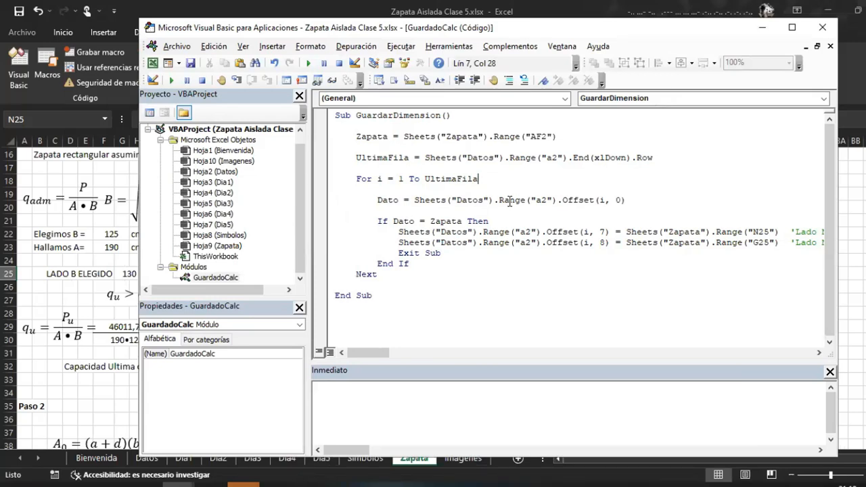
pyautogui.moveTo(262, 31); pyautogui.dragTo(268, 52)
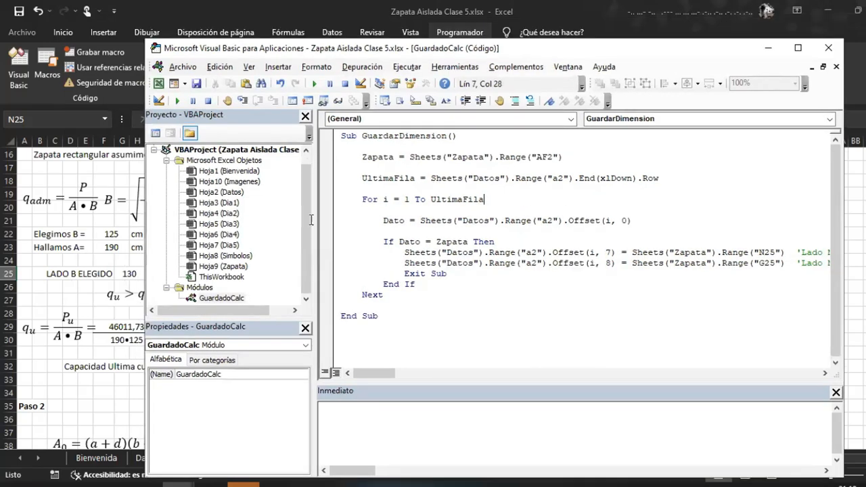
pyautogui.hotkey('alt', 'F11')
pyautogui.click(383, 179)
pyautogui.scroll(5, 520, 197)
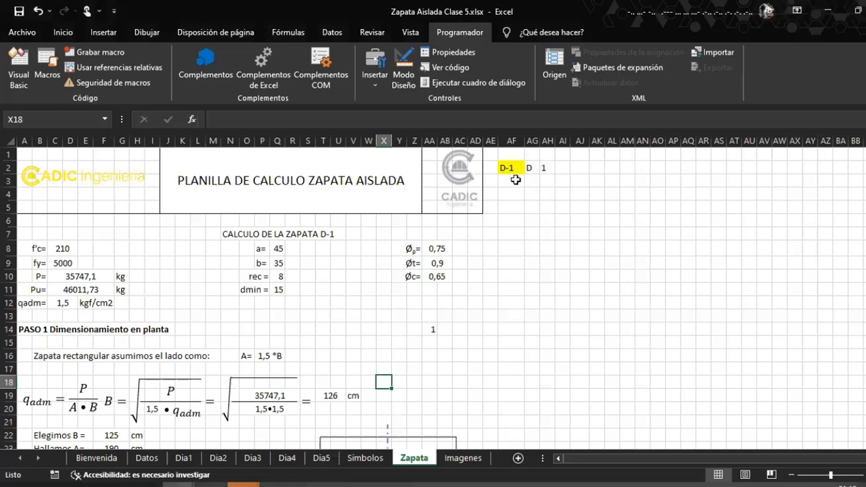
pyautogui.click(511, 169)
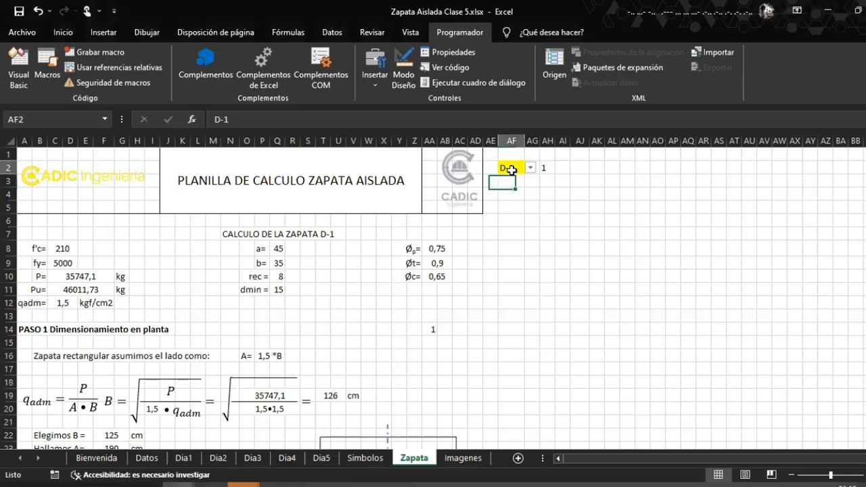
pyautogui.click(519, 245)
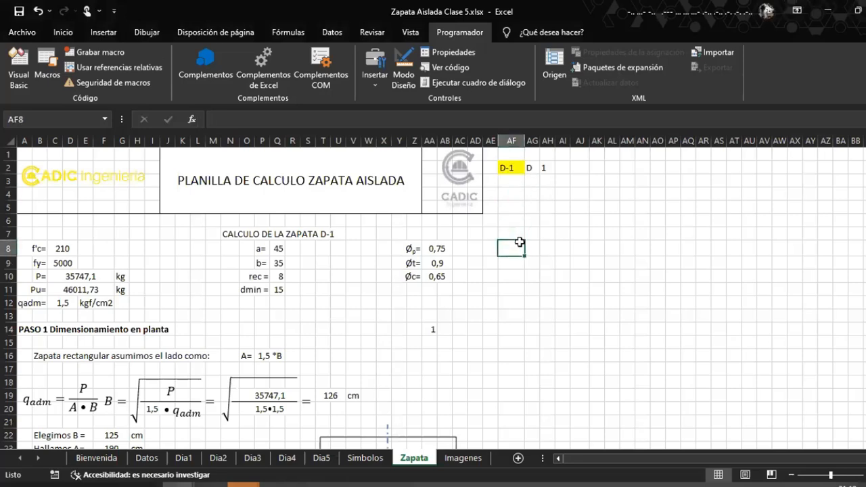
pyautogui.scroll(-4, 519, 243)
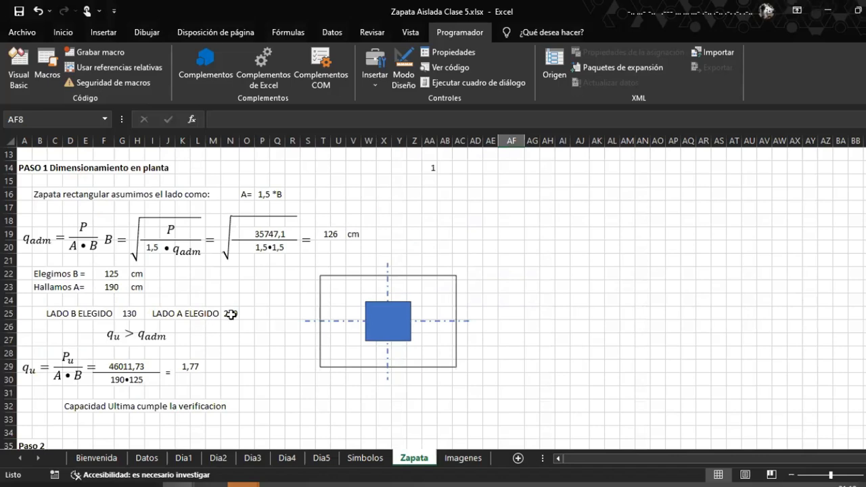
pyautogui.click(231, 315)
pyautogui.click(123, 315)
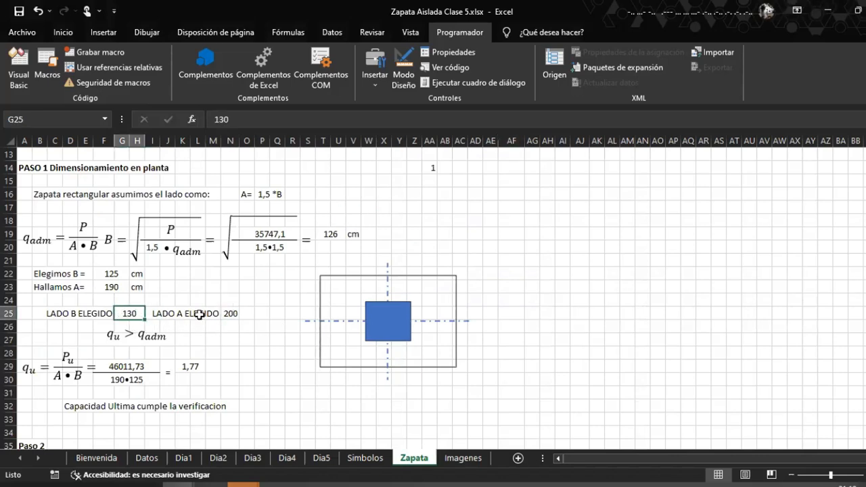
# Examine the D-1 row and its Lado A and Lado B cells on the Datos sheet, and return to the macro code
pyautogui.click(145, 458)
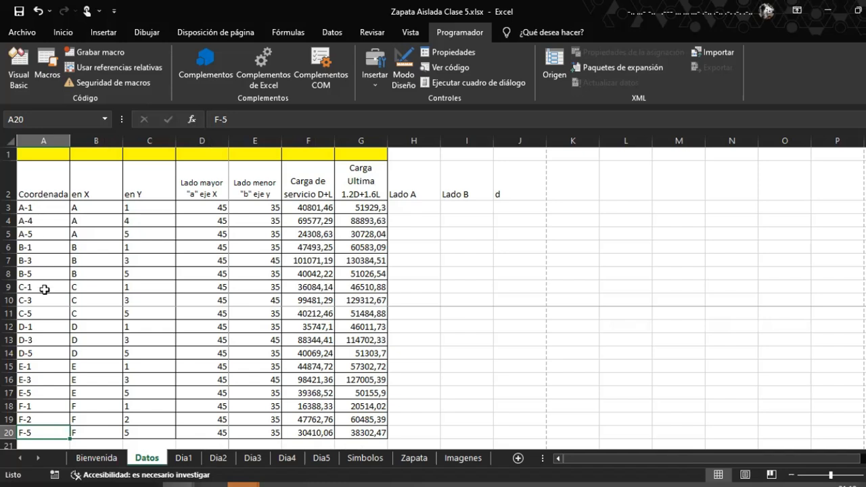
pyautogui.click(38, 327)
pyautogui.click(9, 326)
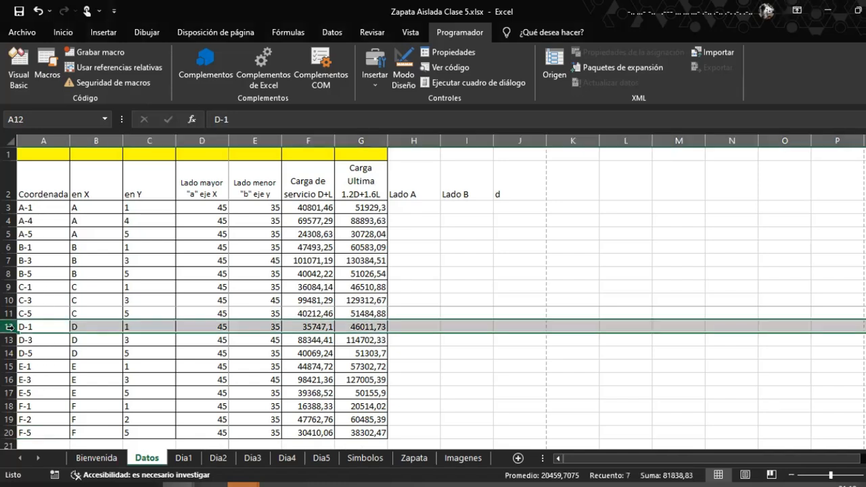
pyautogui.moveTo(422, 325); pyautogui.dragTo(456, 325)
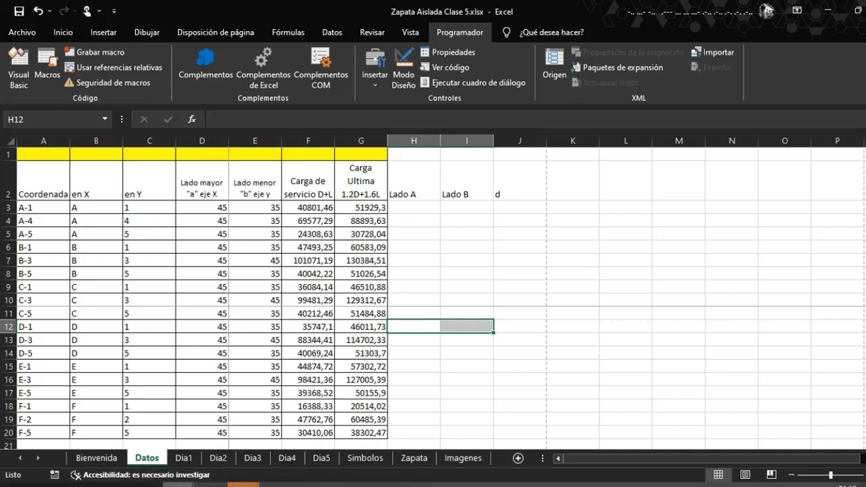
pyautogui.moveTo(244, 485)
pyautogui.click(251, 441)
pyautogui.moveTo(315, 234); pyautogui.dragTo(205, 64)
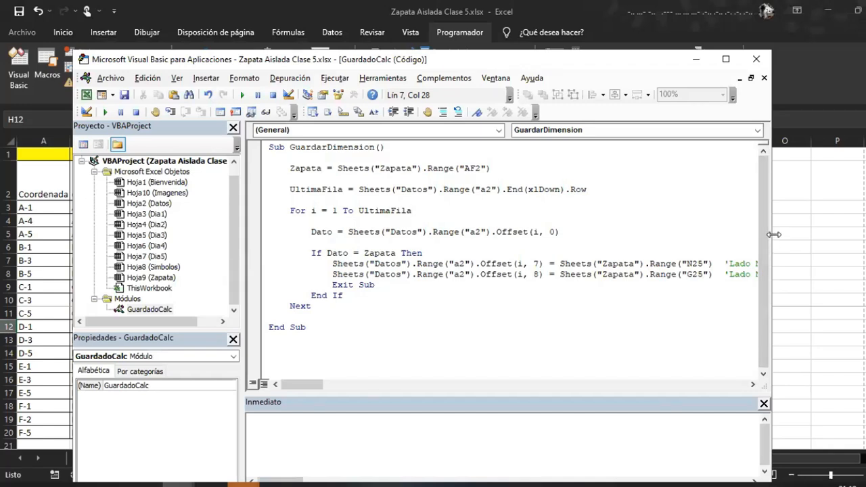
# Narrow the macro editor and its project pane, and place the window beside the Lado A and Lado B columns of Datos
pyautogui.moveTo(773, 234); pyautogui.dragTo(627, 234)
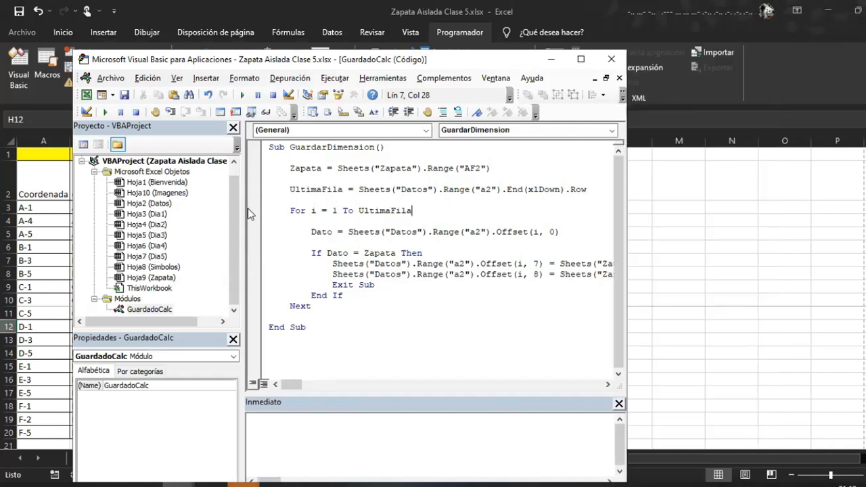
pyautogui.moveTo(241, 219); pyautogui.dragTo(178, 224)
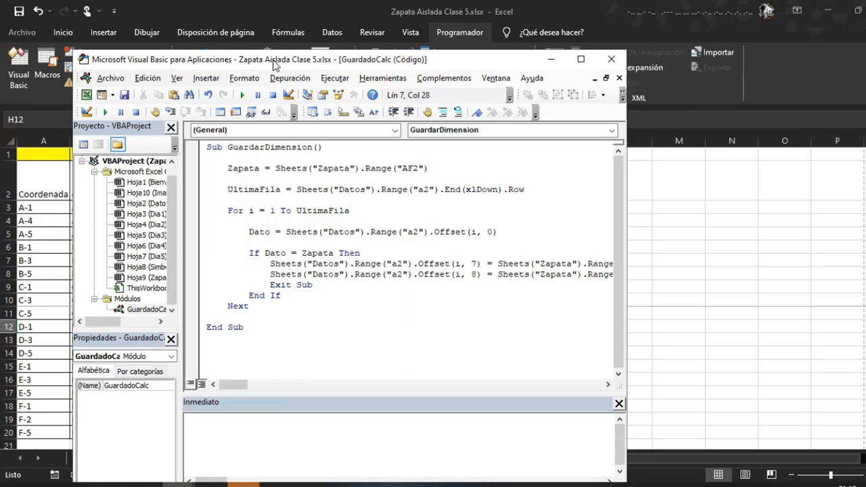
pyautogui.moveTo(274, 62); pyautogui.dragTo(518, 47)
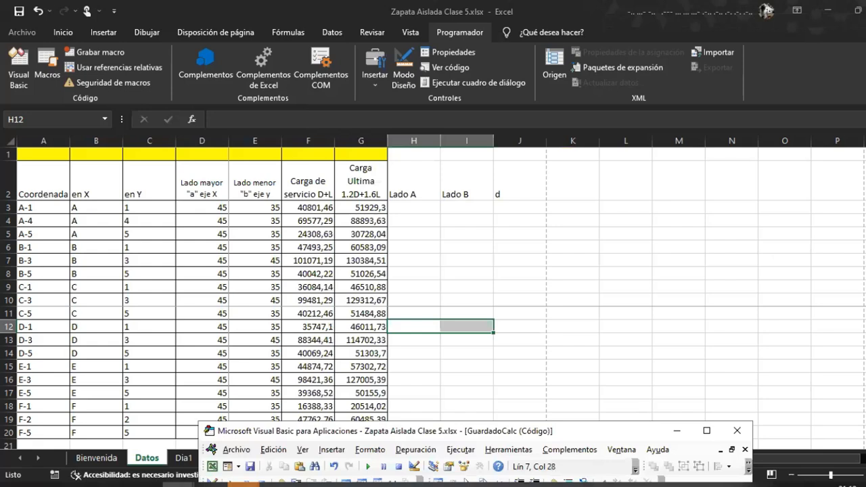
pyautogui.moveTo(785, 458); pyautogui.dragTo(848, 458)
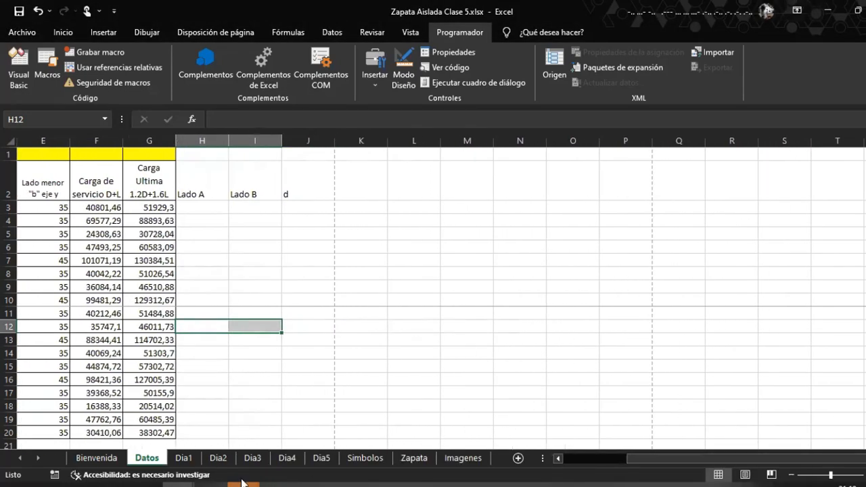
pyautogui.click(177, 485)
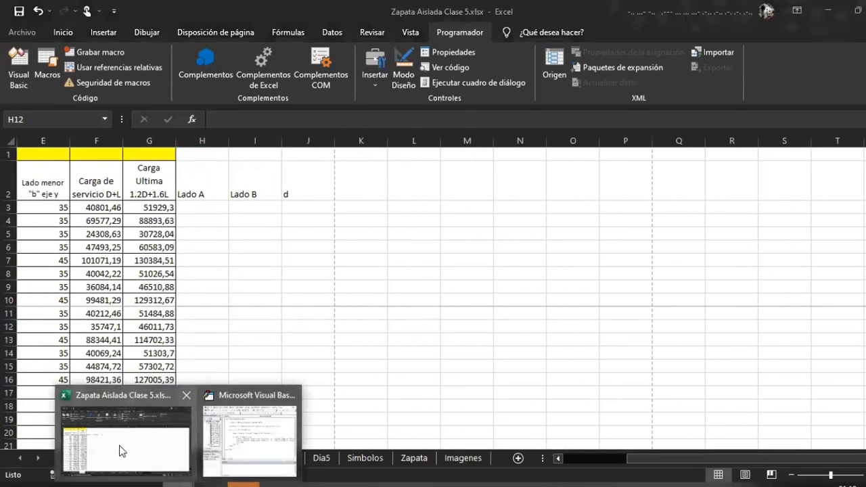
pyautogui.click(224, 448)
pyautogui.moveTo(335, 435); pyautogui.dragTo(441, 39)
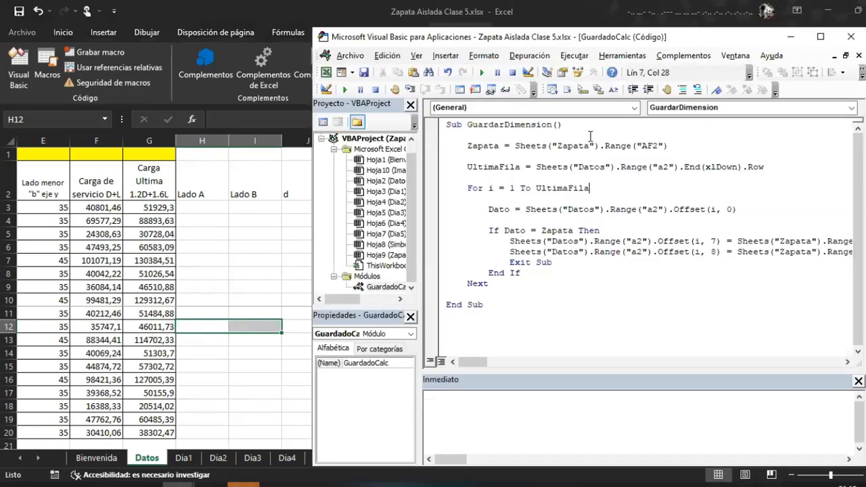
# Run GuardarDimension line by line up to the first If comparison, inspecting the values of Zapata and Dato
pyautogui.press('F8')
pyautogui.press('F8')
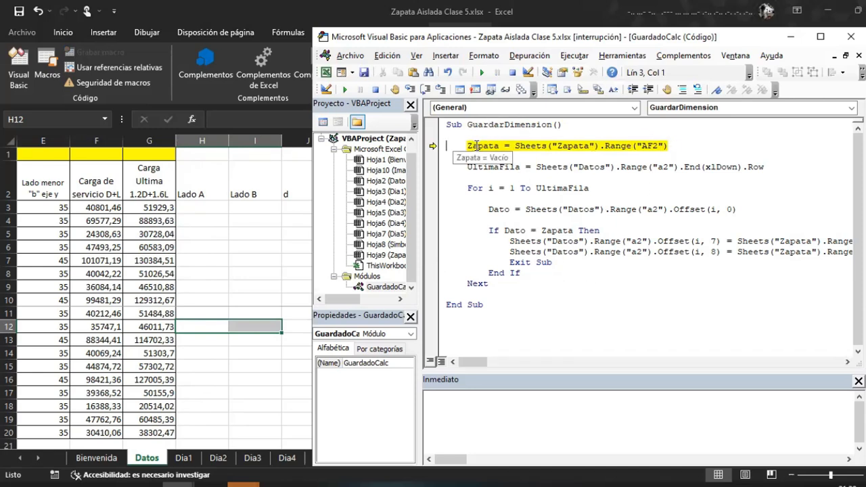
pyautogui.moveTo(484, 149)
pyautogui.press('F8')
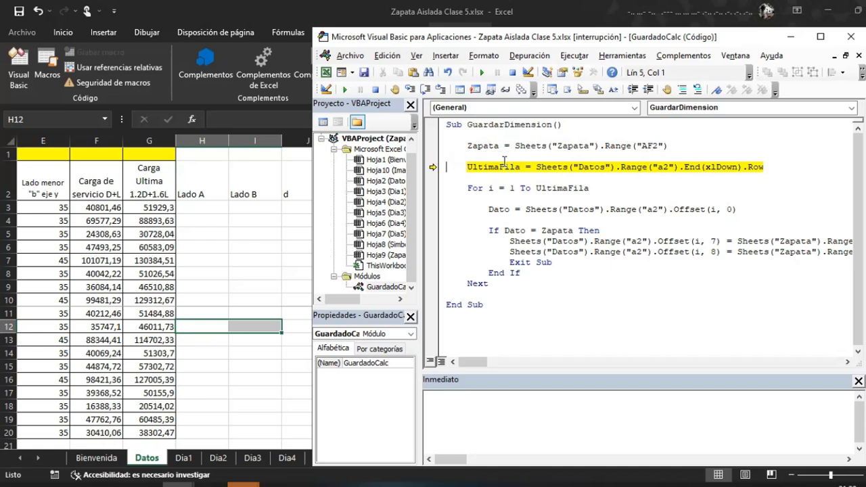
pyautogui.moveTo(502, 167)
pyautogui.press('F8')
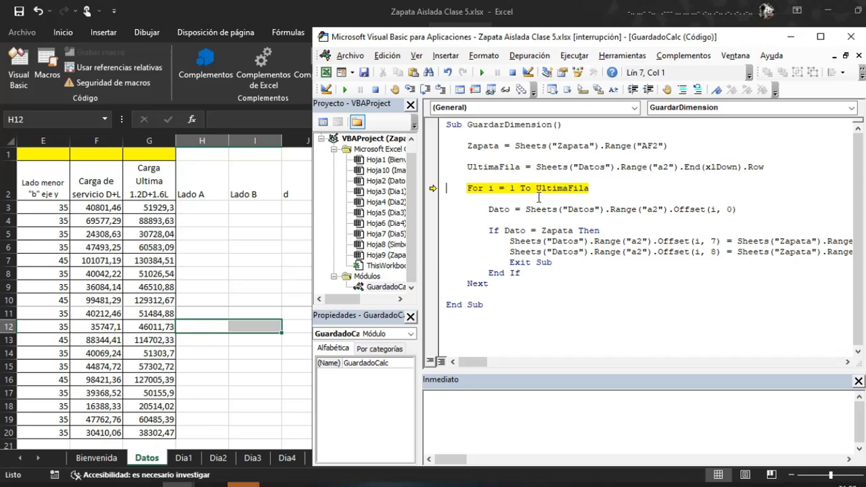
pyautogui.moveTo(494, 211)
pyautogui.press('F8')
pyautogui.press('F8')
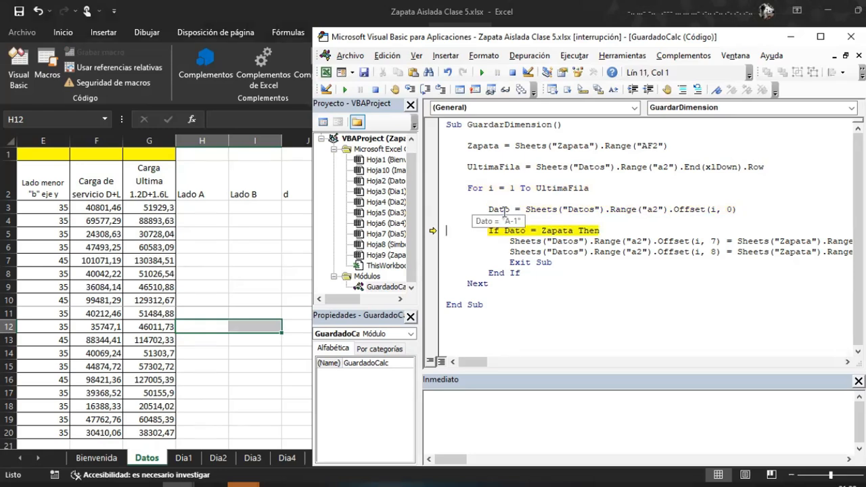
pyautogui.moveTo(555, 231)
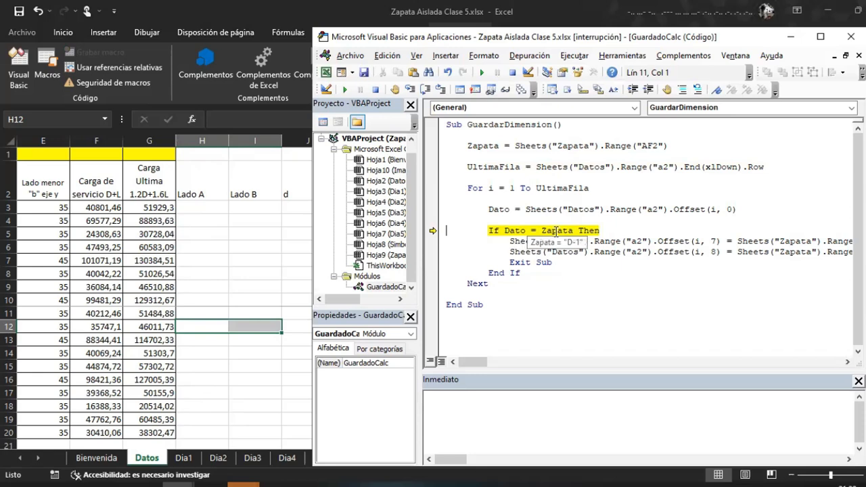
# Continue stepping through the For loop, checking i and Dato, until execution enters the If block for the D-1 row
pyautogui.press('F8')
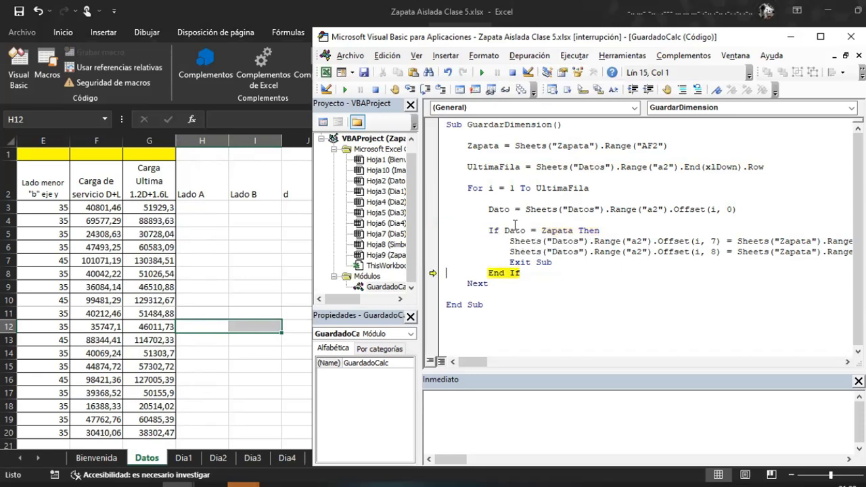
pyautogui.press('F8')
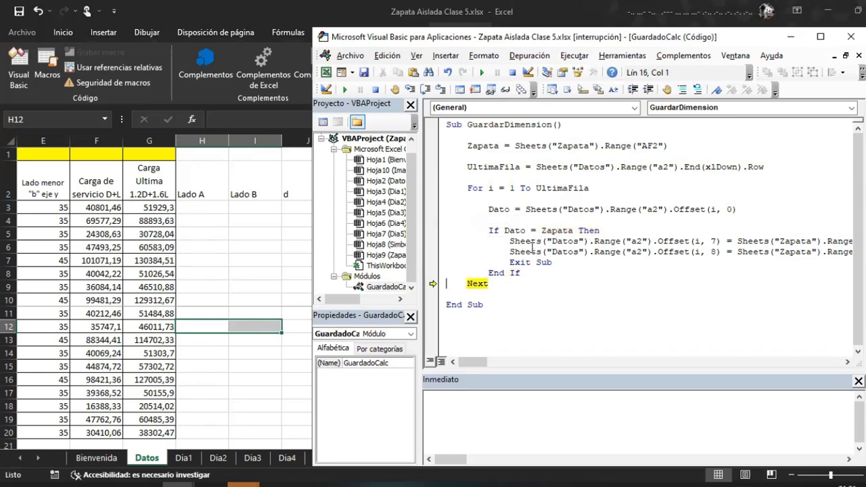
pyautogui.press('F8')
pyautogui.press('F8')
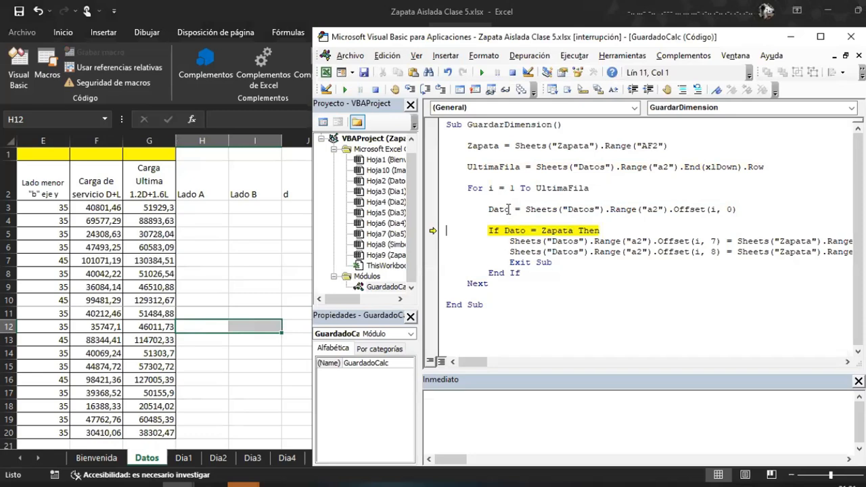
pyautogui.press('F8')
pyautogui.press('F8')
pyautogui.press('F8')
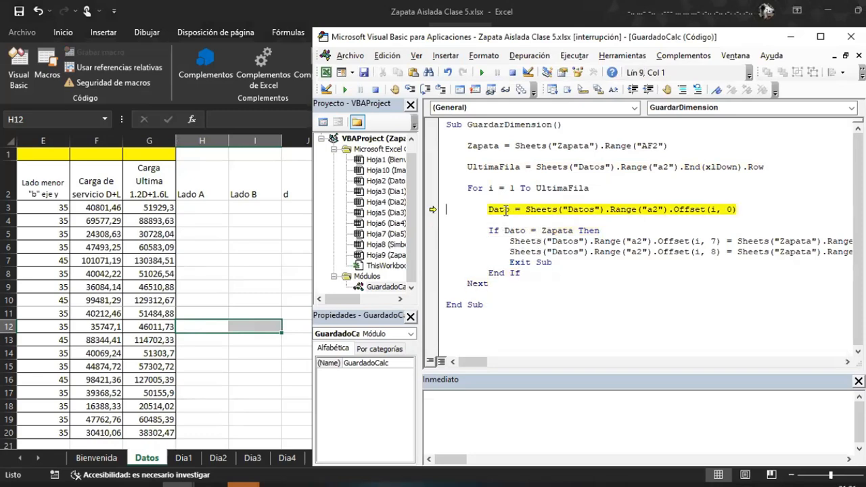
pyautogui.press('F8')
pyautogui.press('F8')
pyautogui.press('F8')
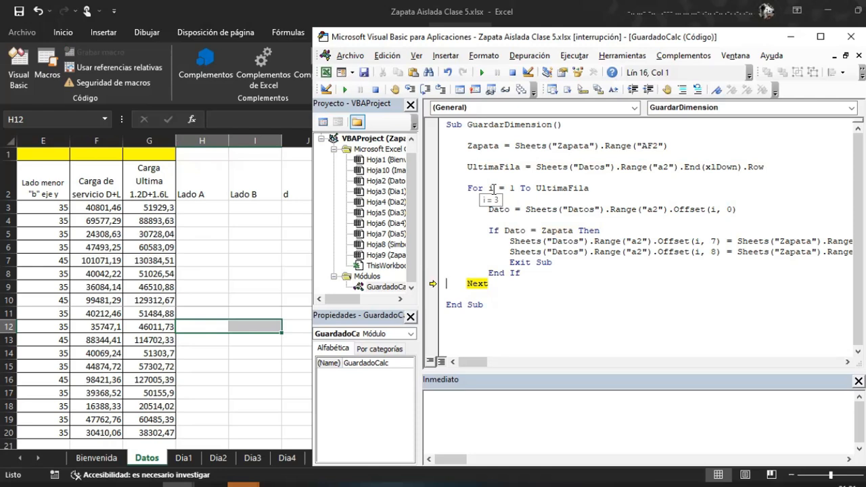
pyautogui.press('F8')
pyautogui.press('F8')
pyautogui.press('F8')
pyautogui.press('F8')
pyautogui.press('F8')
pyautogui.press('F8')
pyautogui.press('F8')
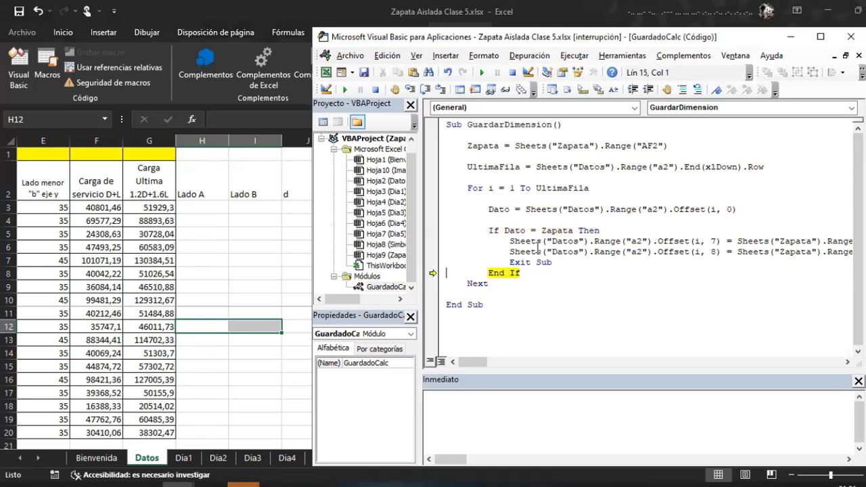
pyautogui.press('F8')
pyautogui.press('F8')
pyautogui.press('F8')
pyautogui.press('F8')
pyautogui.press('F8')
pyautogui.press('F8')
pyautogui.press('F8')
pyautogui.press('F8')
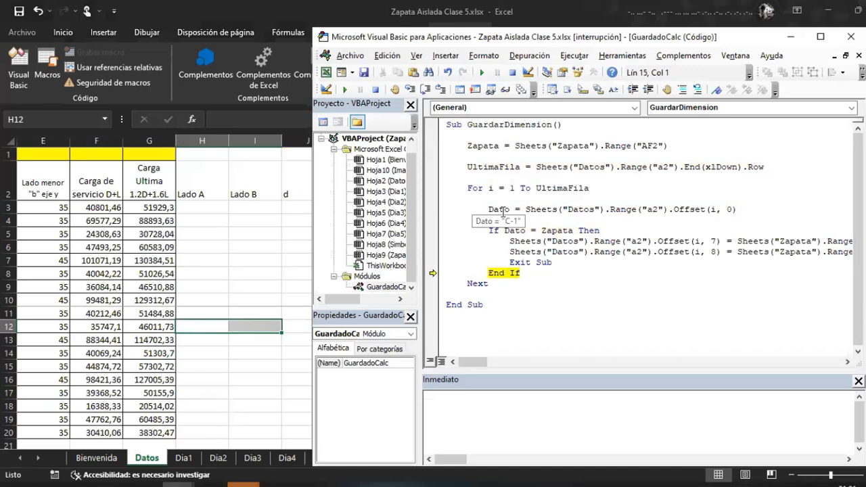
pyautogui.press('F8')
pyautogui.press('F8')
pyautogui.press('F8')
pyautogui.press('F8')
pyautogui.press('F8')
pyautogui.press('F8')
pyautogui.press('F8')
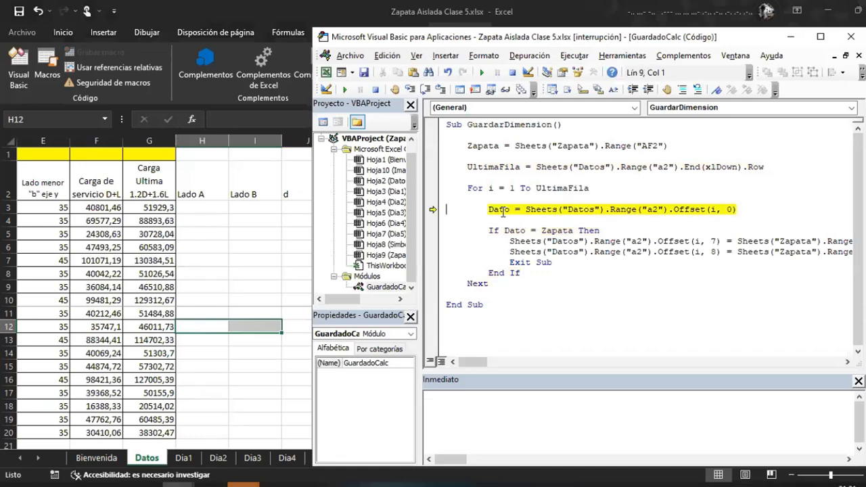
pyautogui.press('F8')
pyautogui.press('F8')
pyautogui.press('F8')
pyautogui.press('F8')
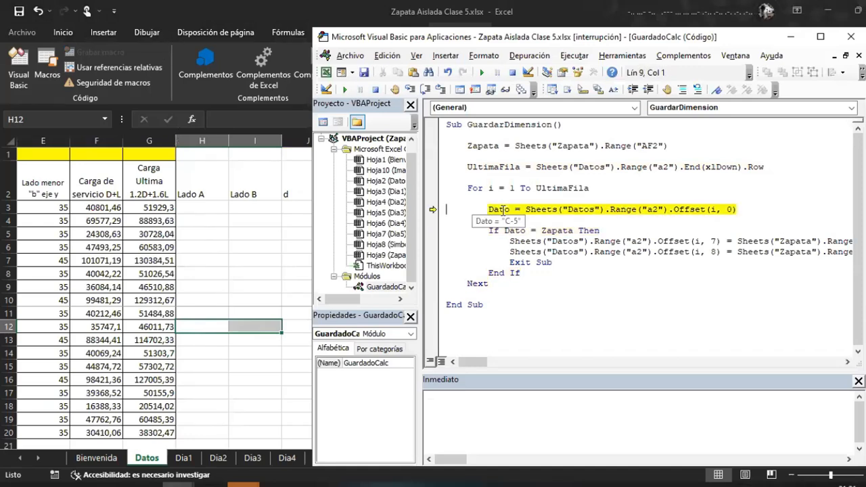
pyautogui.press('F8')
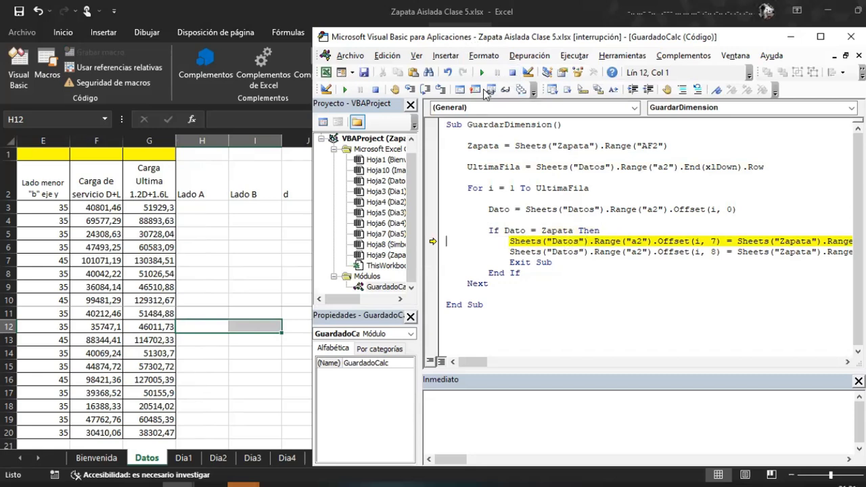
# Step through both dimension assignments and Exit Sub to write Lado A and Lado B into the D-1 row of Datos
pyautogui.moveTo(488, 38); pyautogui.dragTo(472, 36)
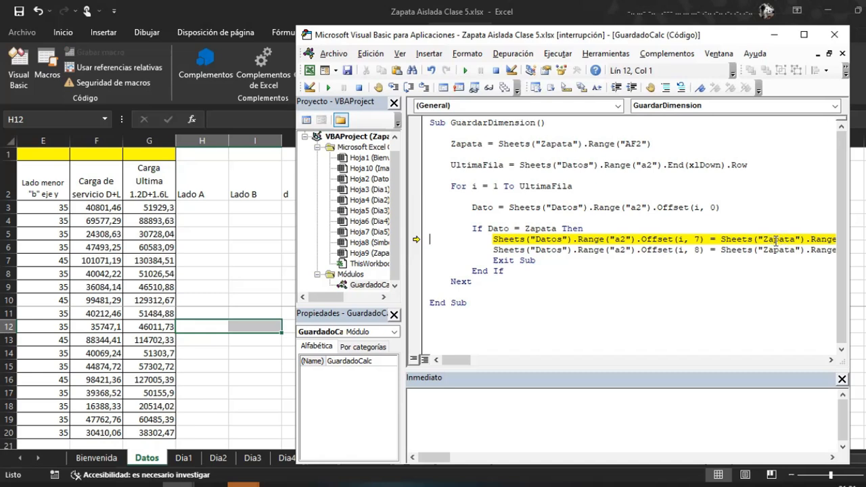
pyautogui.press('F8')
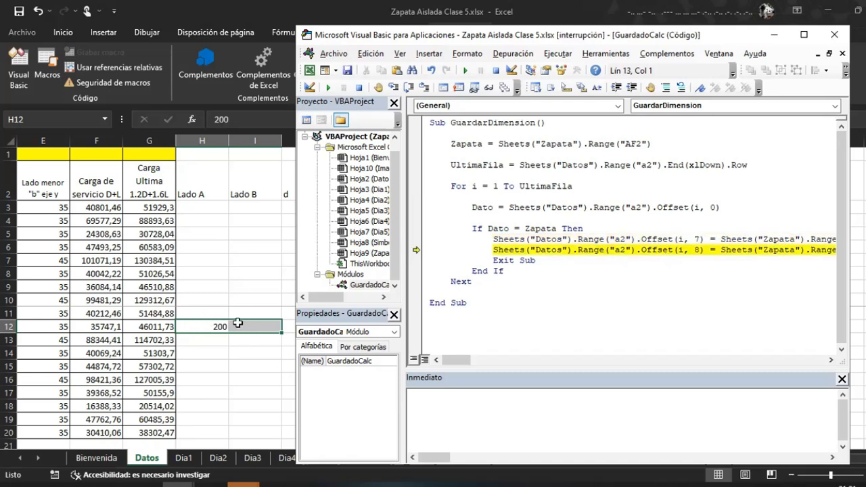
pyautogui.press('F8')
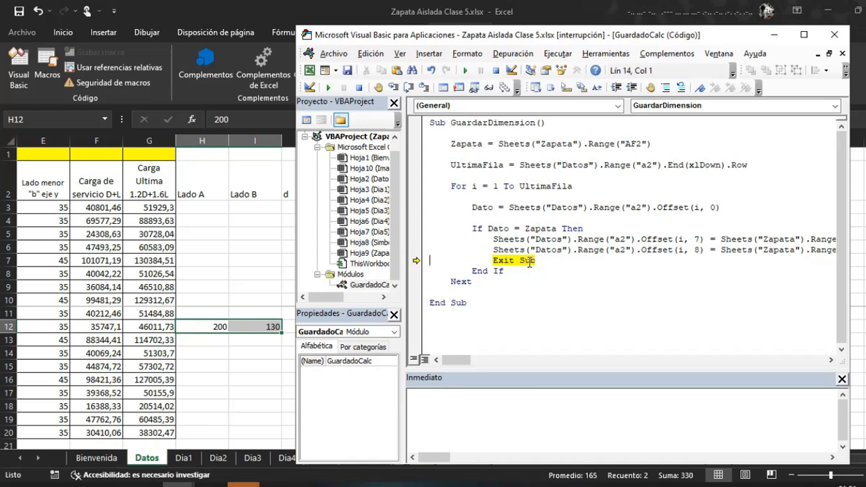
pyautogui.press('F8')
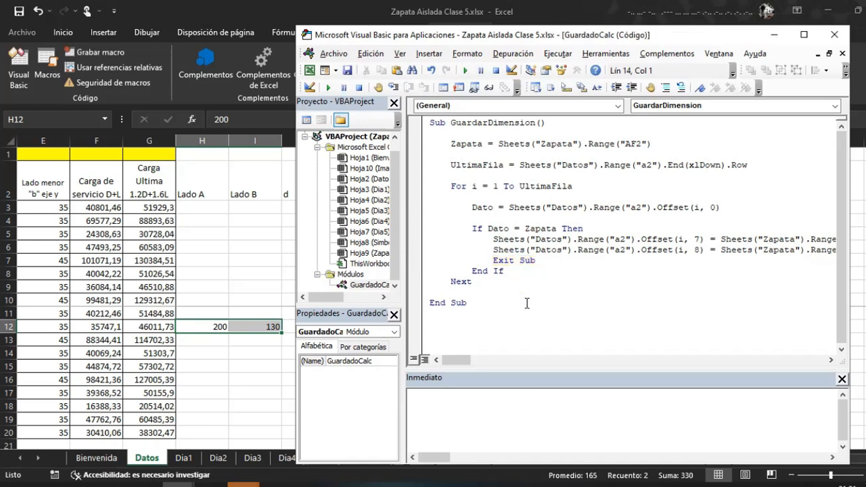
# Bring the Datos sheet forward and review the D-1 row from its coordinate to the saved Lado A and Lado B cells
pyautogui.click(484, 133)
pyautogui.click(265, 281)
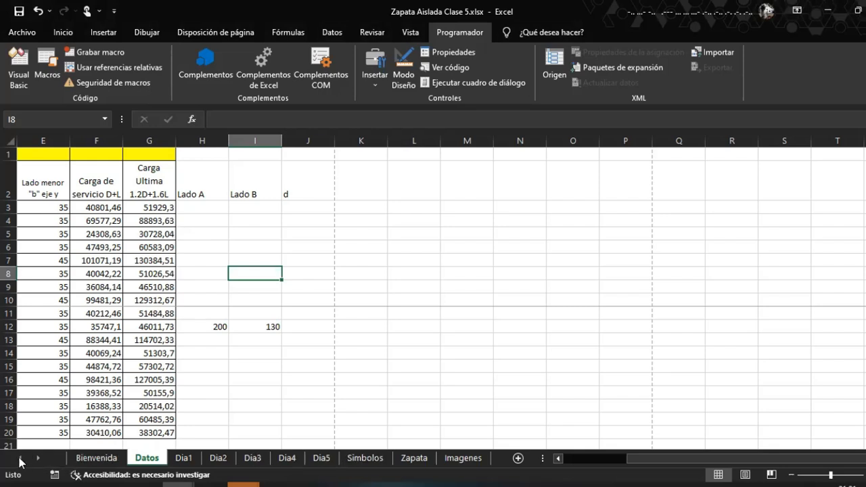
pyautogui.click(267, 353)
pyautogui.click(558, 459)
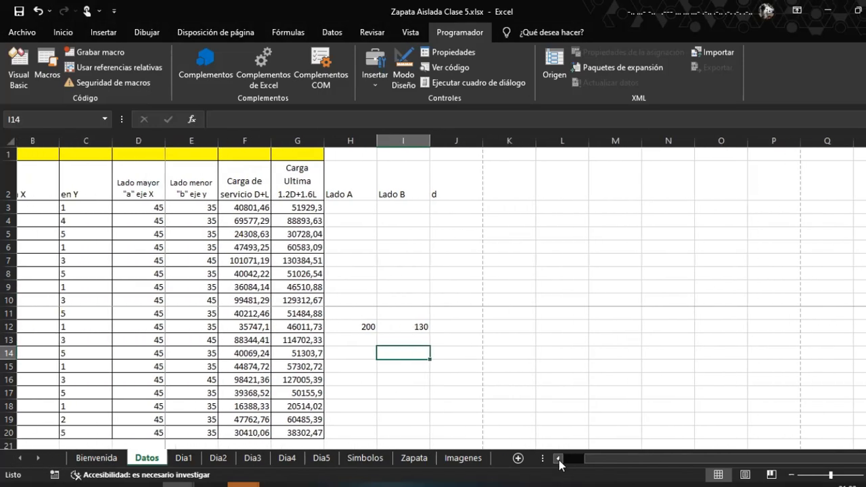
pyautogui.click(414, 391)
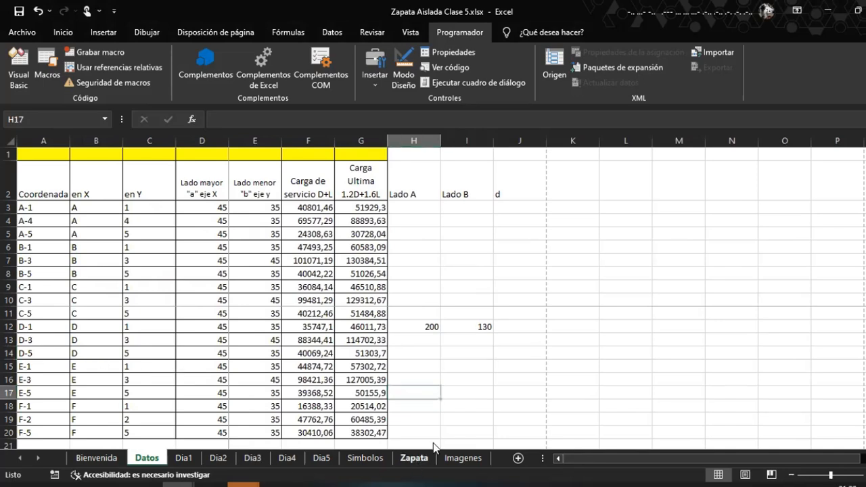
# Choose E-5 as the selected footing in cell AF2 of the Zapata sheet
pyautogui.click(414, 458)
pyautogui.click(501, 195)
pyautogui.scroll(4, 506, 172)
pyautogui.click(509, 168)
pyautogui.click(531, 168)
pyautogui.scroll(-2, 531, 224)
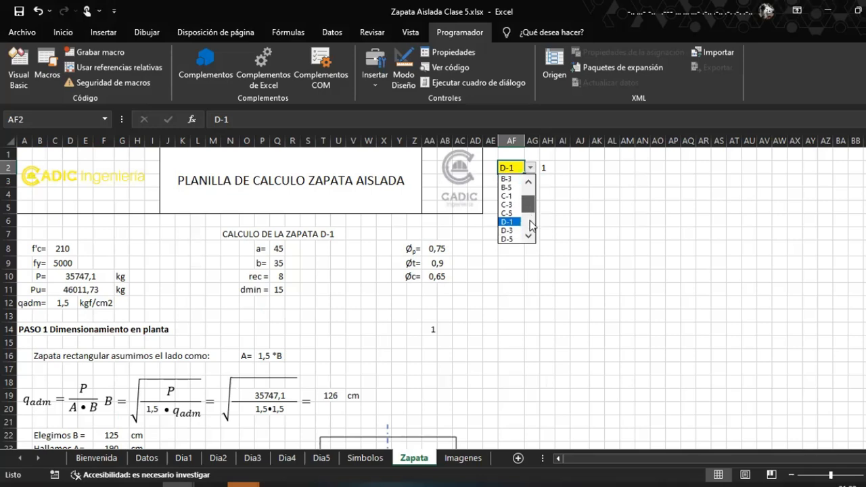
pyautogui.click(513, 213)
pyautogui.click(512, 283)
# Set the chosen side B of footing E-5 to 140 in cell G25, keeping side A in N25 as is
pyautogui.scroll(-4, 487, 298)
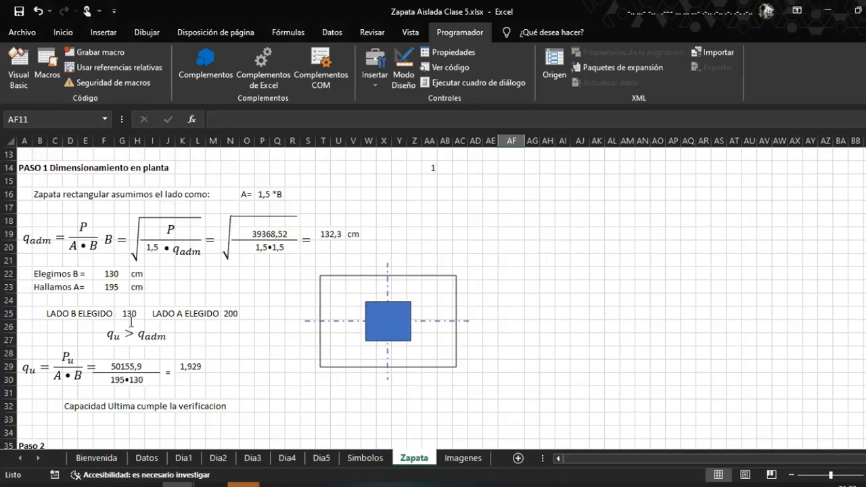
pyautogui.click(130, 314)
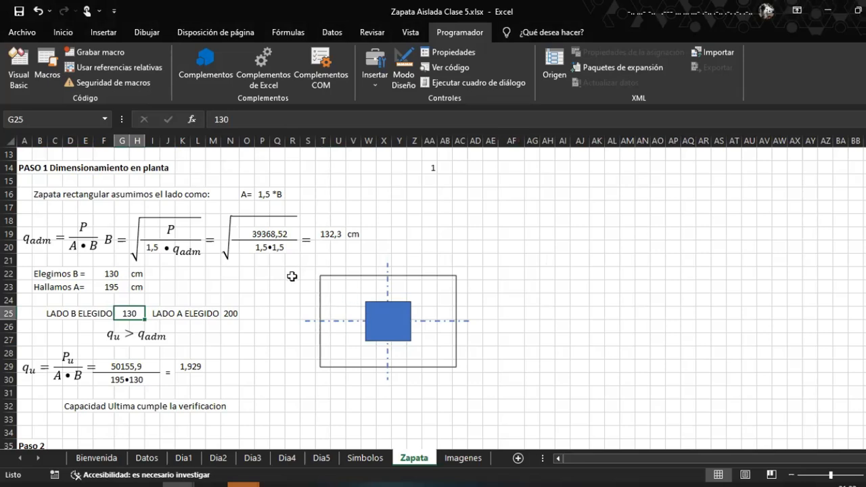
pyautogui.scroll(1, 318, 284)
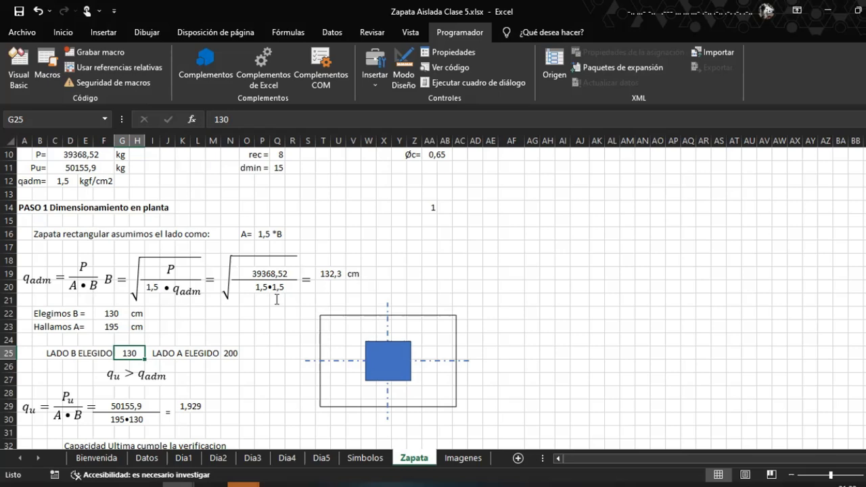
pyautogui.write('140')
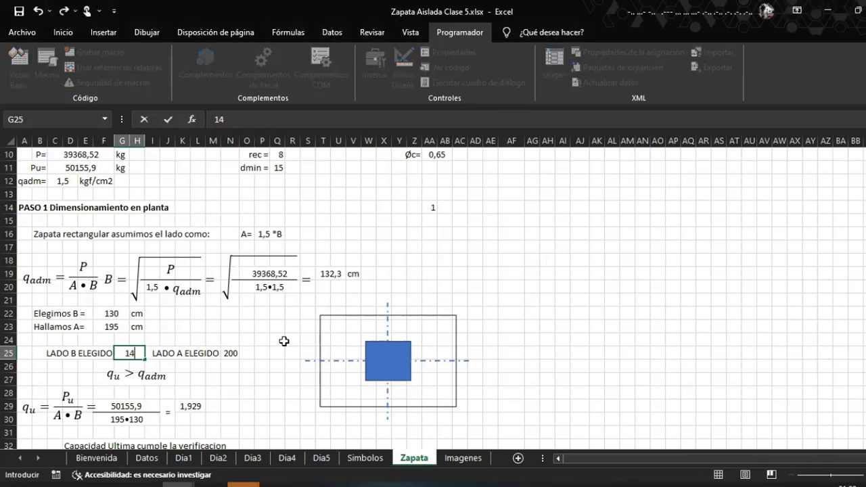
pyautogui.press('Return')
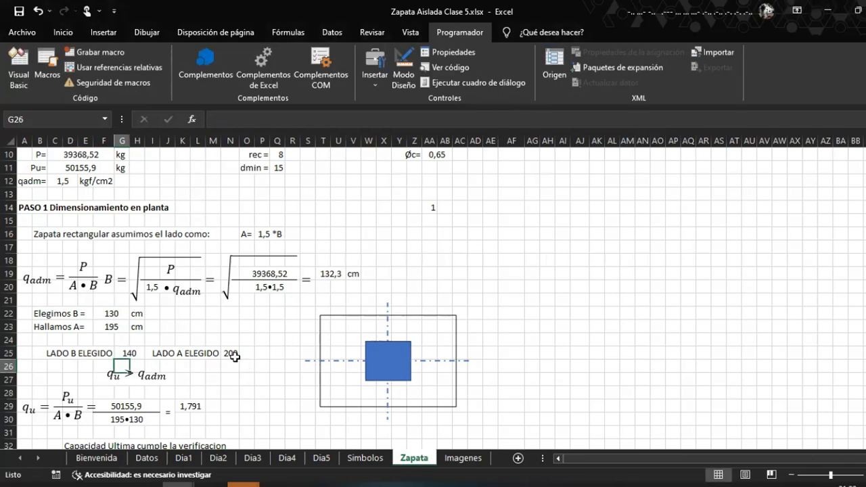
pyautogui.click(232, 354)
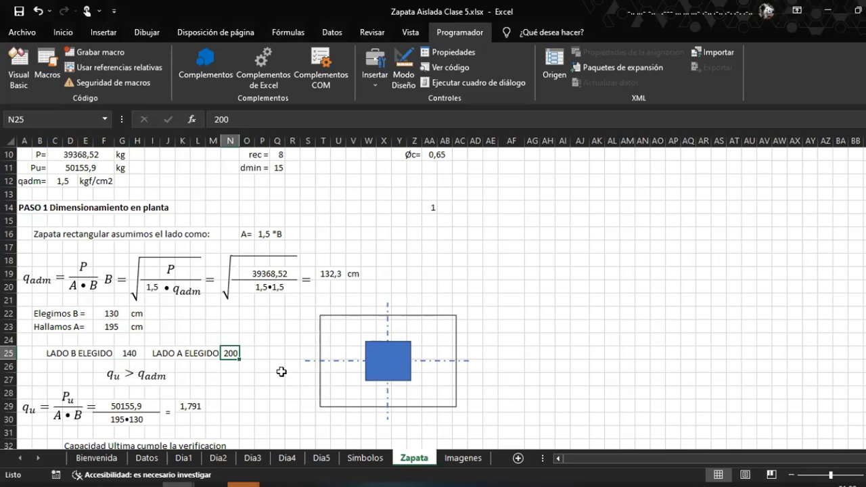
pyautogui.click(275, 330)
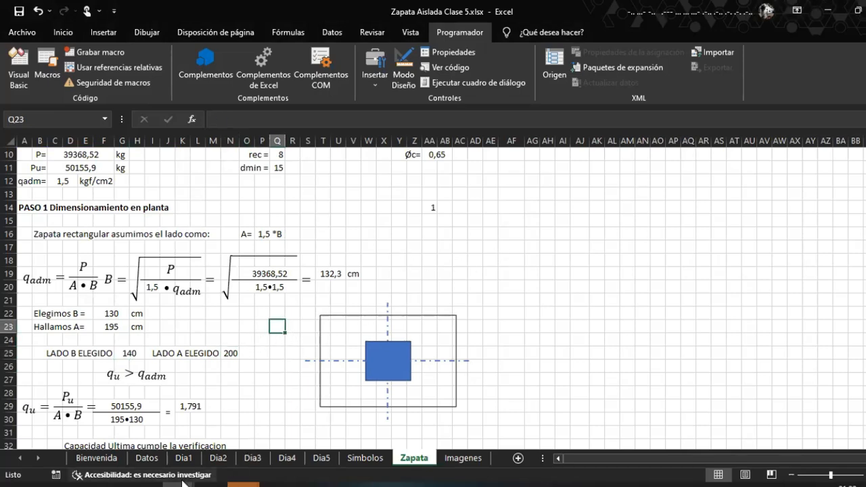
# Run the GuardarDimension macro with the Datos sheet in view, writing Lado A 200 and Lado B 140 into the E-5 row
pyautogui.moveTo(179, 484)
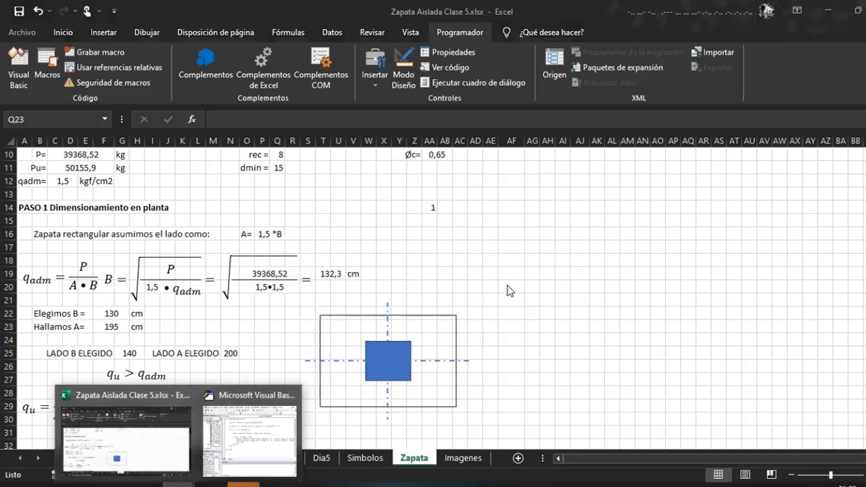
pyautogui.click(147, 458)
pyautogui.scroll(-1, 404, 349)
pyautogui.scroll(1, 411, 346)
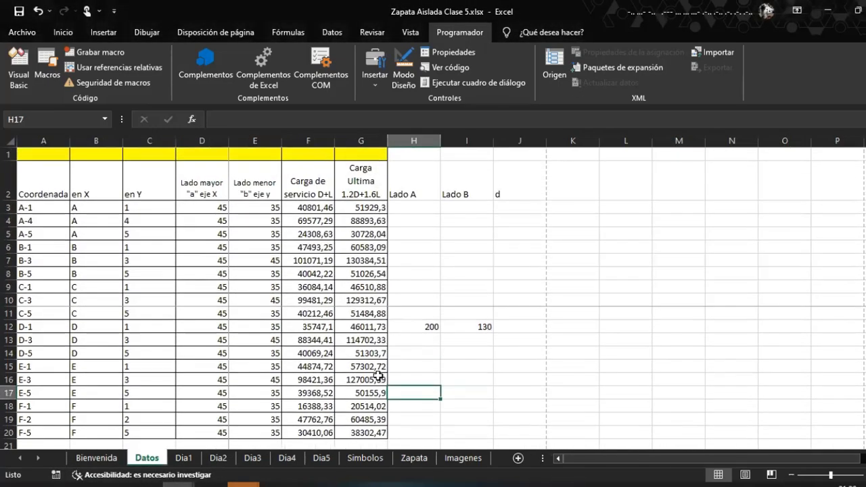
pyautogui.click(330, 377)
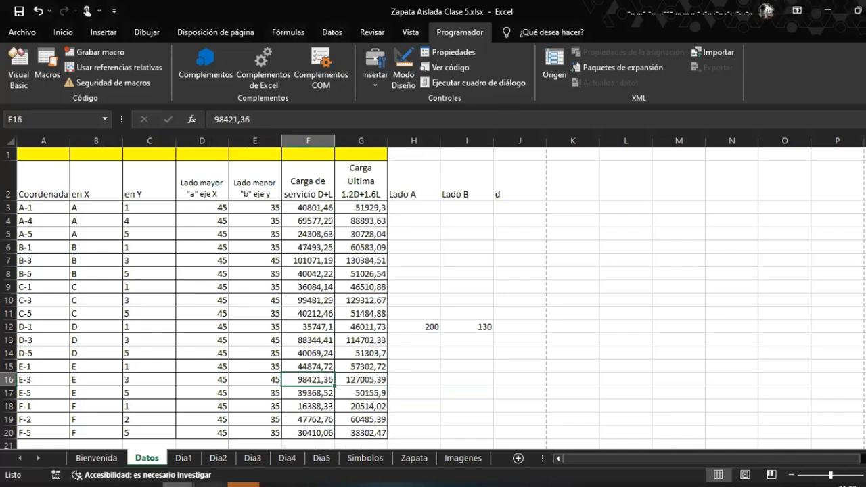
pyautogui.moveTo(210, 484)
pyautogui.click(264, 439)
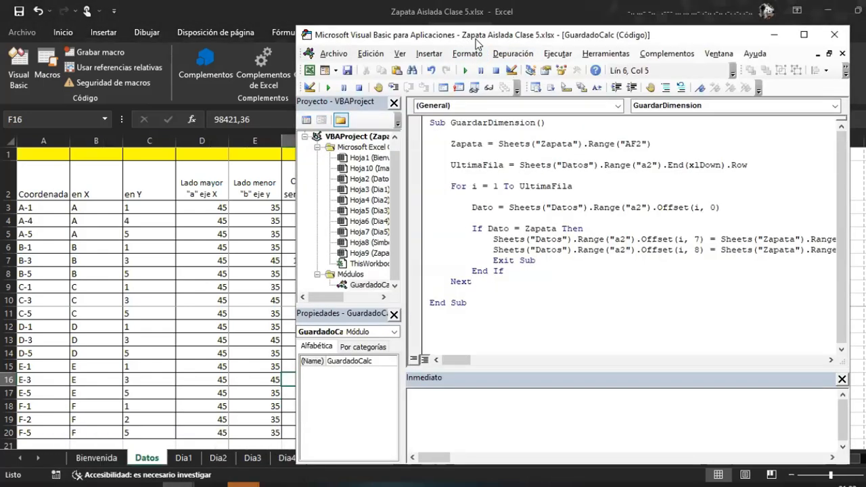
pyautogui.moveTo(476, 43); pyautogui.dragTo(777, 39)
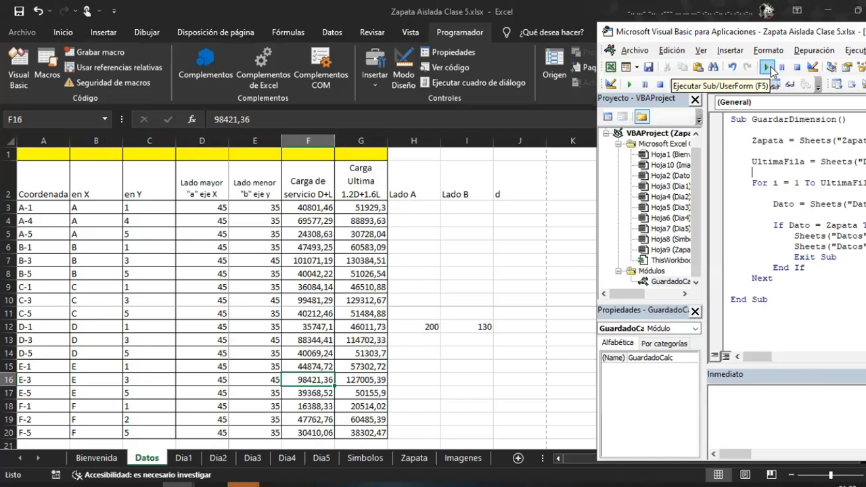
pyautogui.click(767, 67)
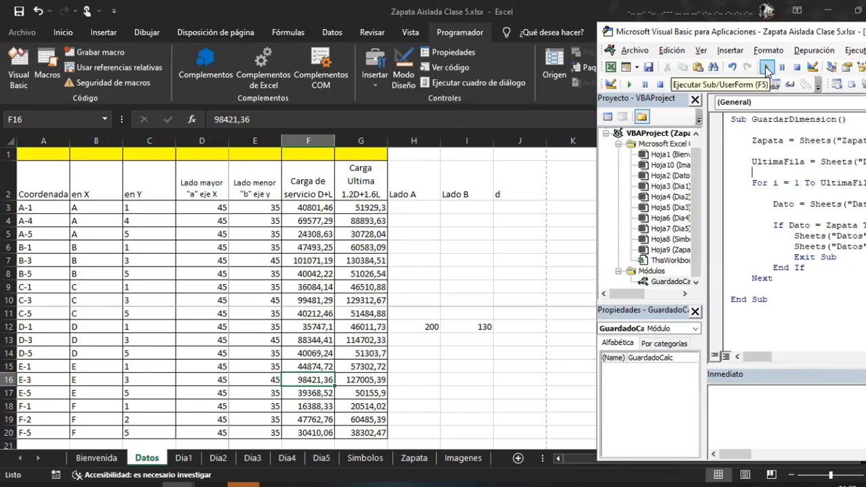
pyautogui.click(767, 68)
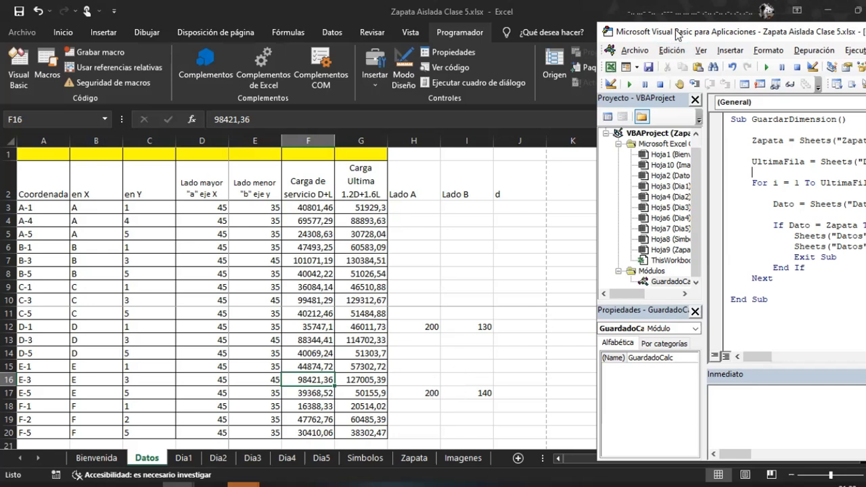
# Compare the E-5 dimensions saved in Datos with the chosen Lado B and Lado A cells of the Zapata sheet
pyautogui.moveTo(675, 29); pyautogui.dragTo(454, 29)
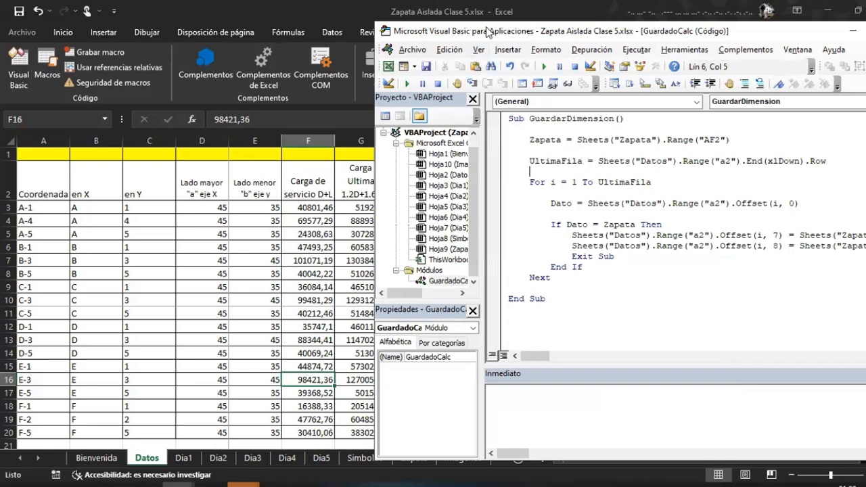
pyautogui.moveTo(489, 34); pyautogui.dragTo(687, 31)
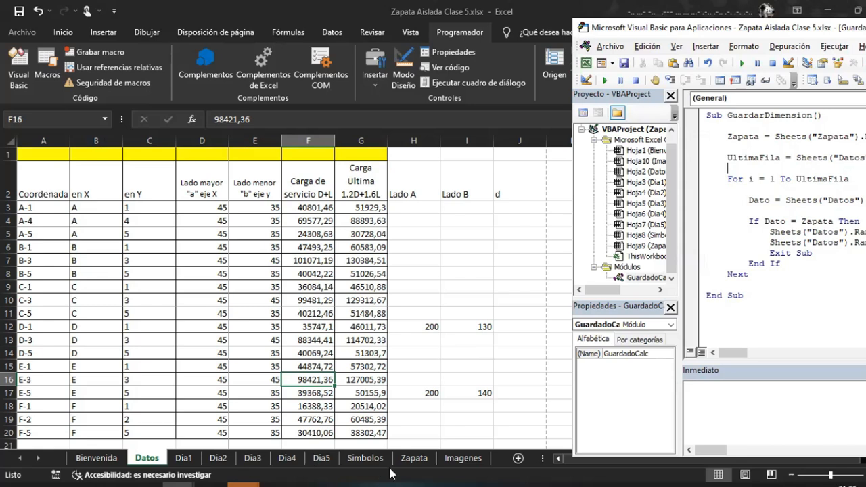
pyautogui.click(412, 460)
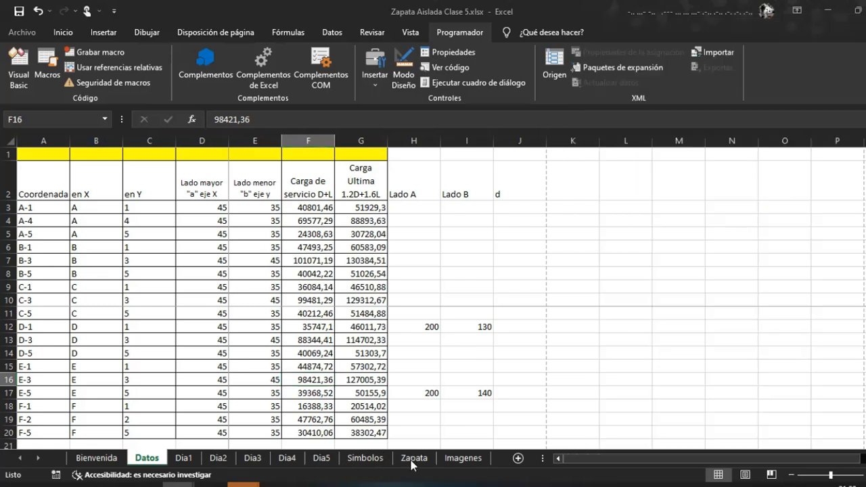
pyautogui.scroll(-1, 203, 284)
pyautogui.click(135, 315)
pyautogui.click(230, 313)
pyautogui.scroll(1, 441, 305)
pyautogui.scroll(3, 440, 305)
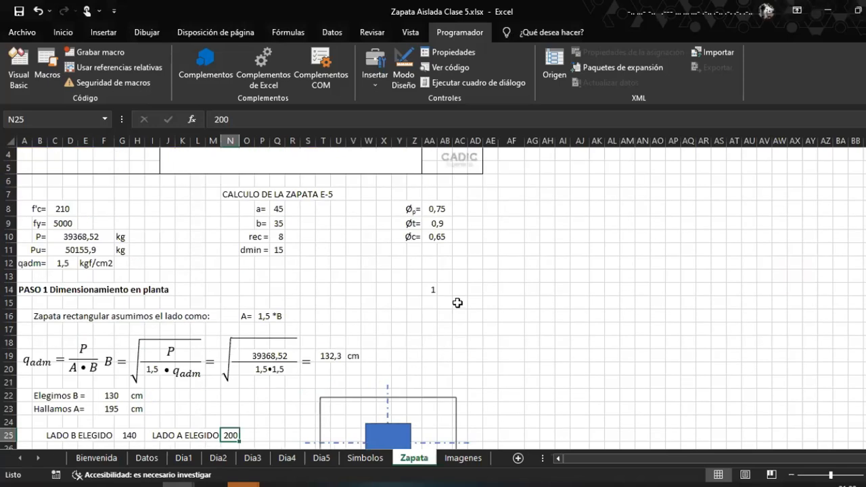
pyautogui.scroll(-1, 454, 306)
pyautogui.scroll(1, 491, 301)
pyautogui.click(595, 169)
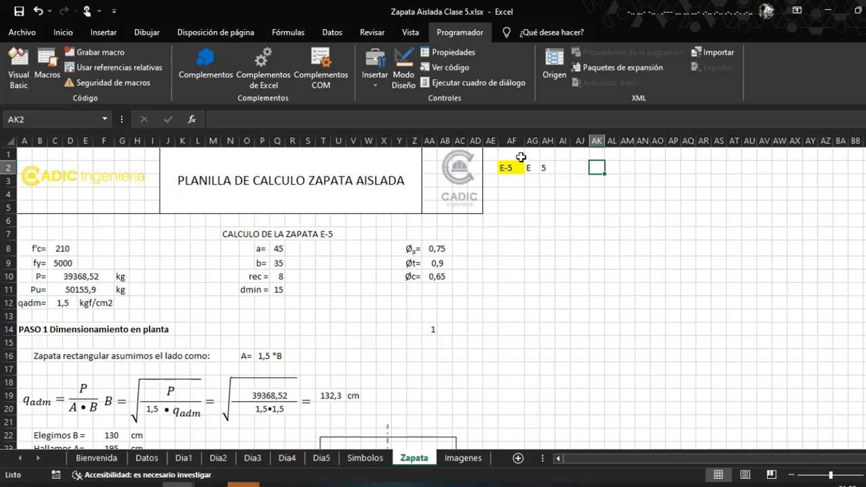
pyautogui.click(102, 33)
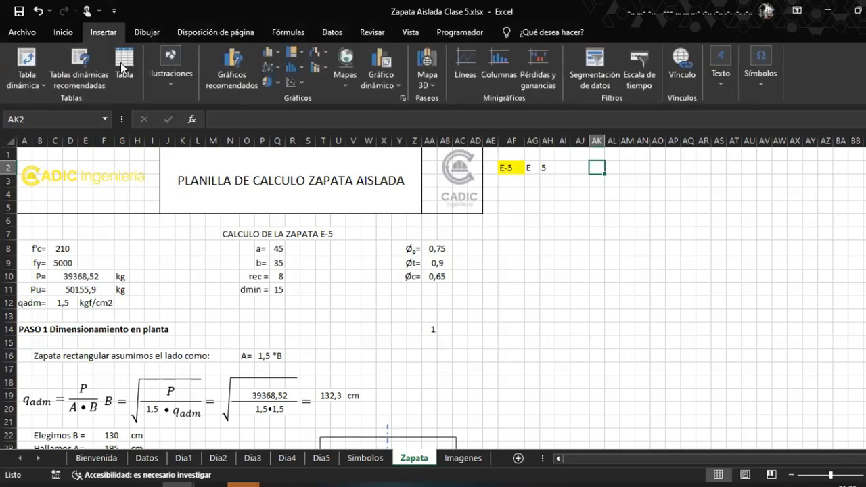
pyautogui.click(163, 85)
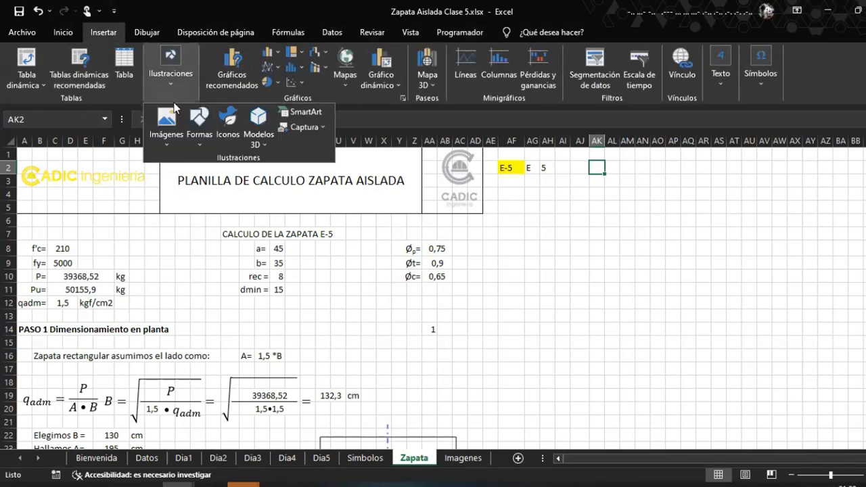
pyautogui.click(200, 129)
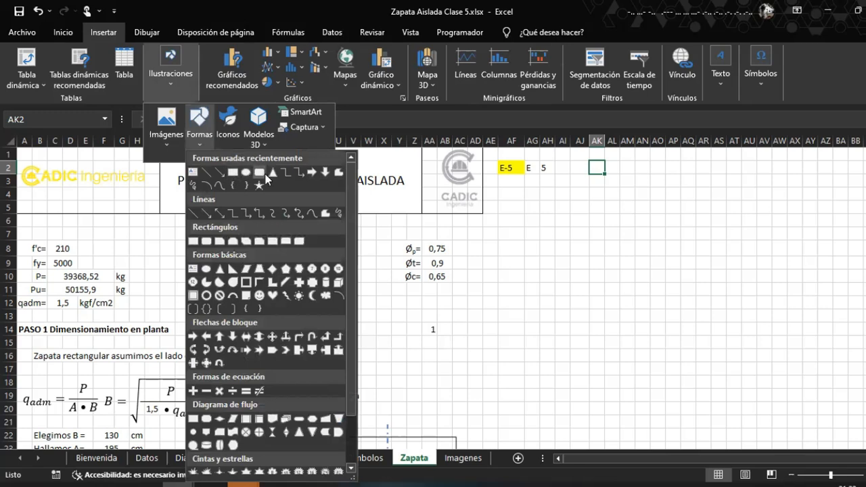
# Insert an ActiveX command button over about AJ1:AM3 of the Zapata sheet, to the right of the footing selector
pyautogui.click(455, 33)
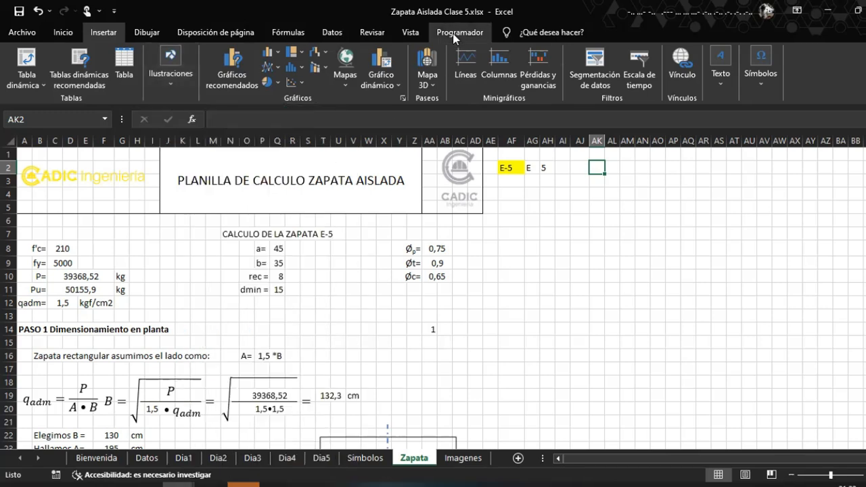
pyautogui.click(368, 80)
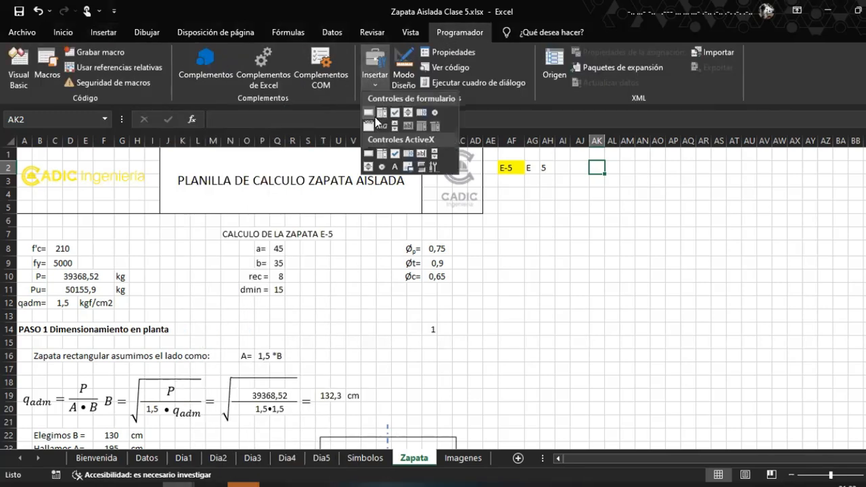
pyautogui.click(370, 156)
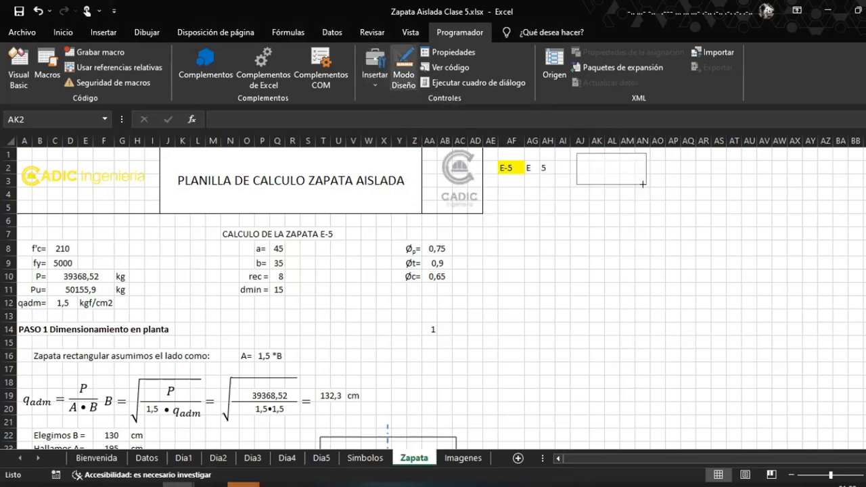
pyautogui.moveTo(634, 177); pyautogui.dragTo(576, 152)
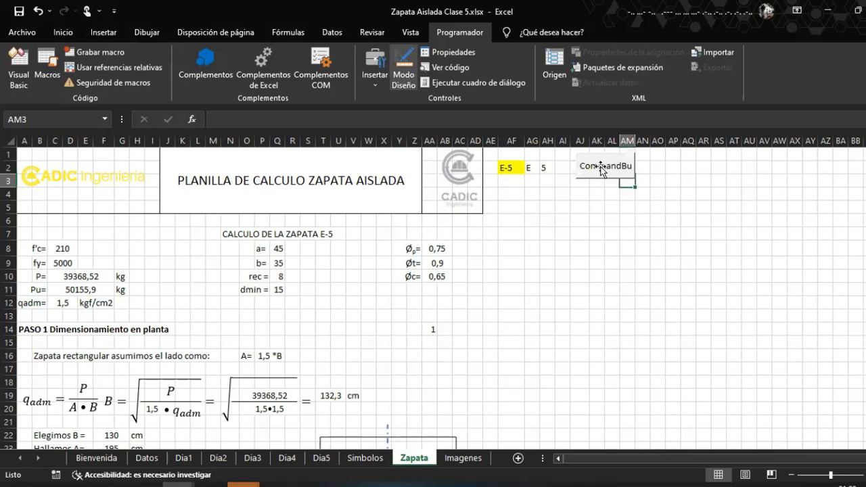
pyautogui.rightClick(601, 169)
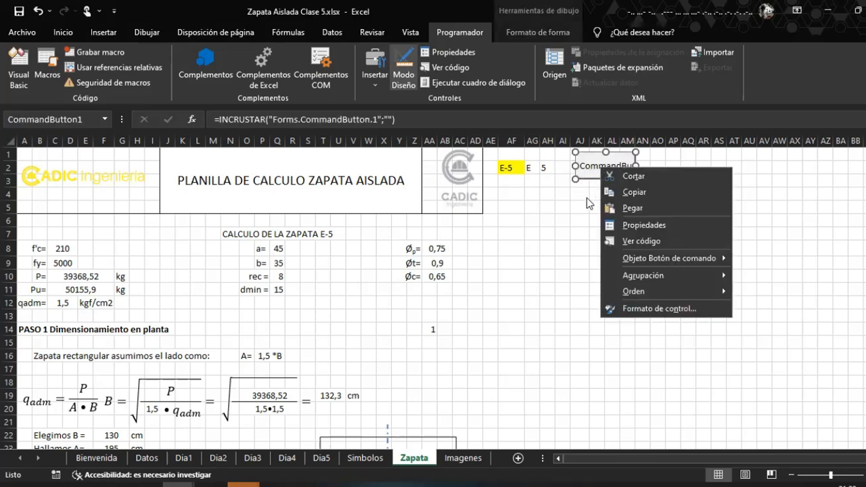
pyautogui.press('Escape')
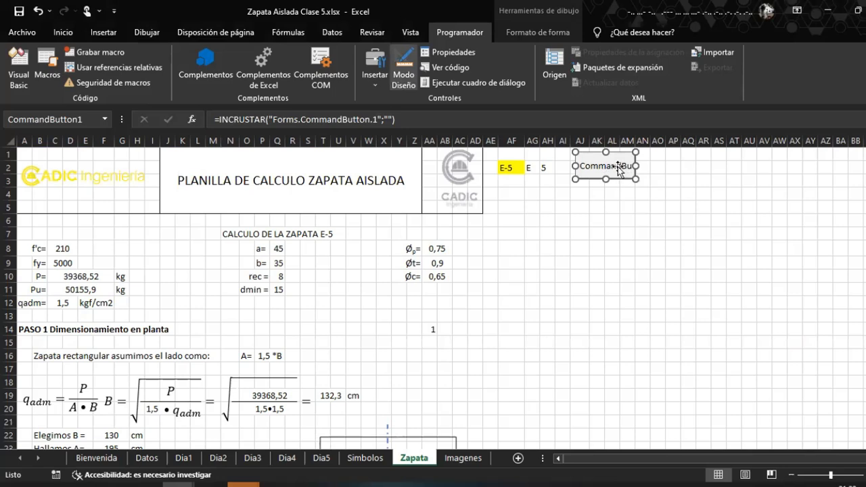
# Insert a form-control button over about AO1:AS3, beside the ActiveX command button, and assign it the GuardarDimension macro
pyautogui.click(372, 79)
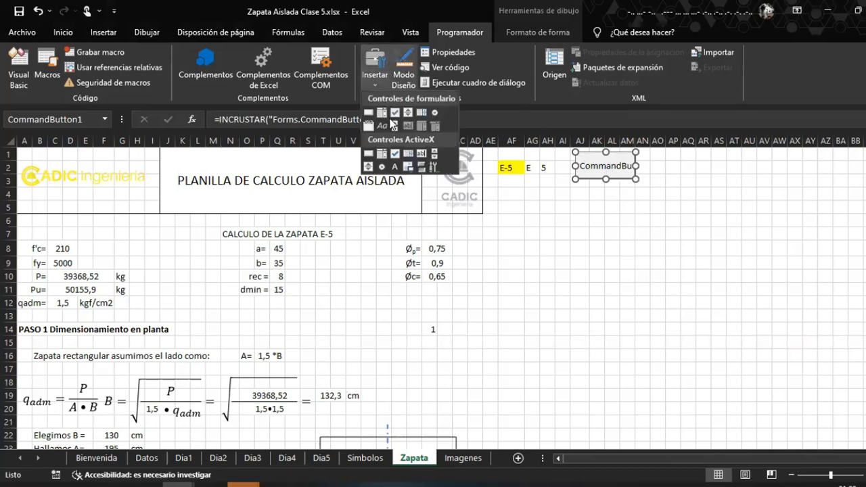
pyautogui.click(368, 113)
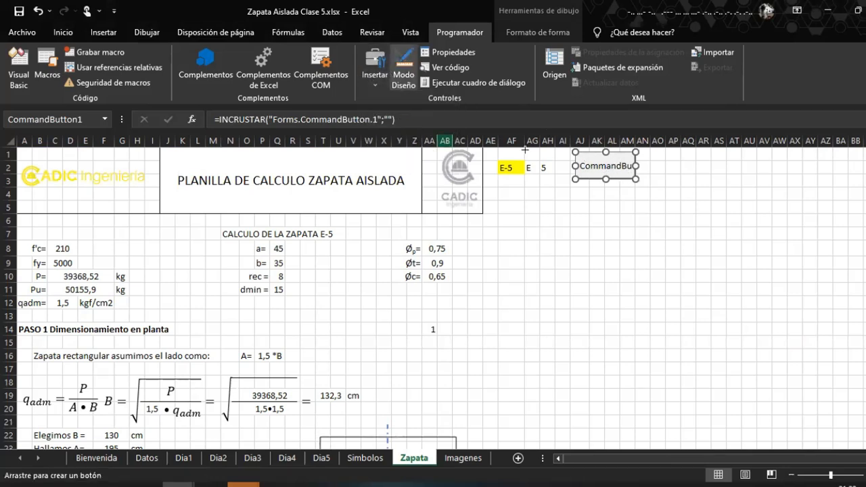
pyautogui.moveTo(658, 156); pyautogui.dragTo(724, 178)
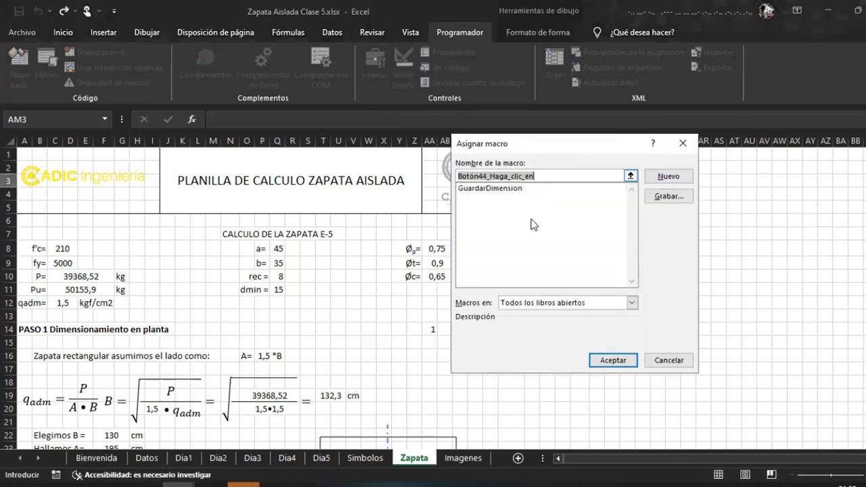
pyautogui.click(514, 190)
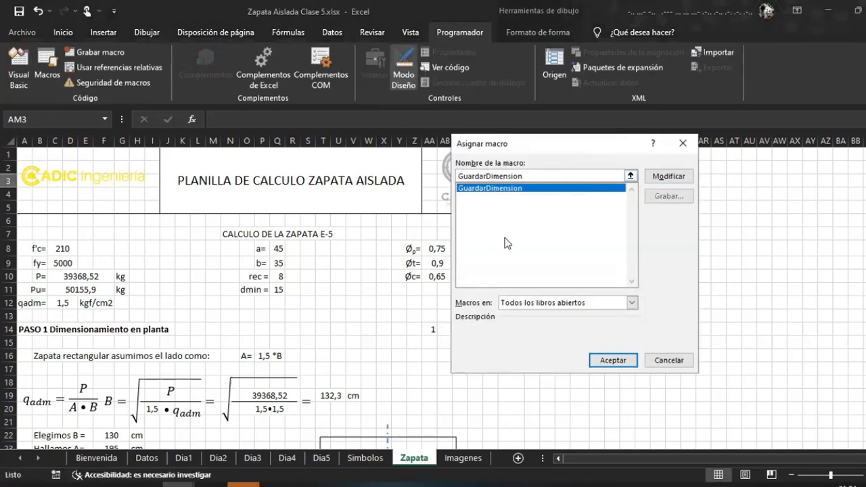
pyautogui.click(613, 360)
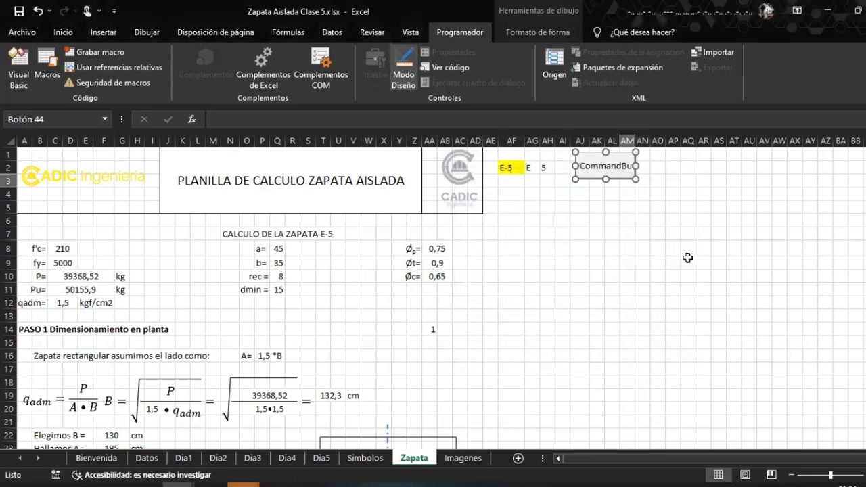
pyautogui.click(662, 207)
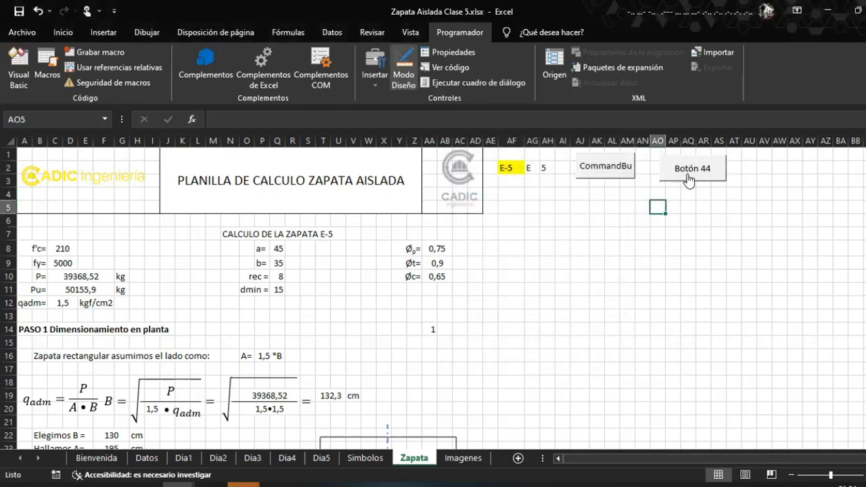
pyautogui.click(599, 172)
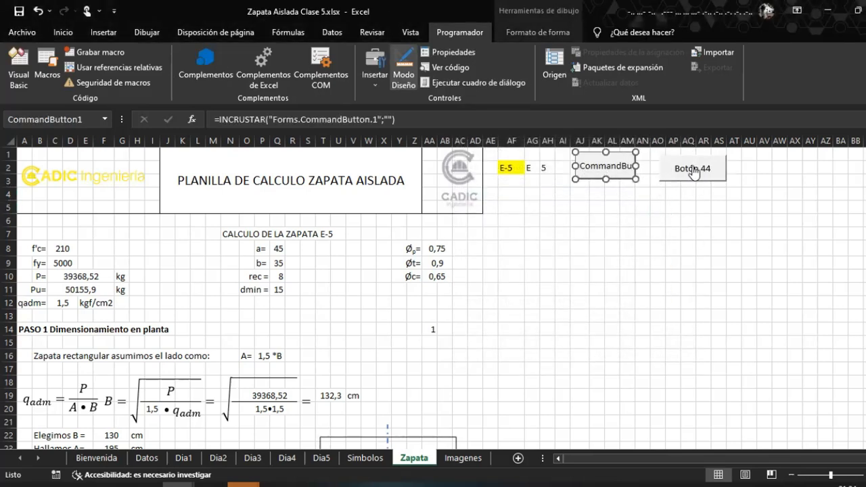
# Open the ActiveX command button's click procedure, and copy the name GuardarDimension from the GuardadoCalc module
pyautogui.click(597, 207)
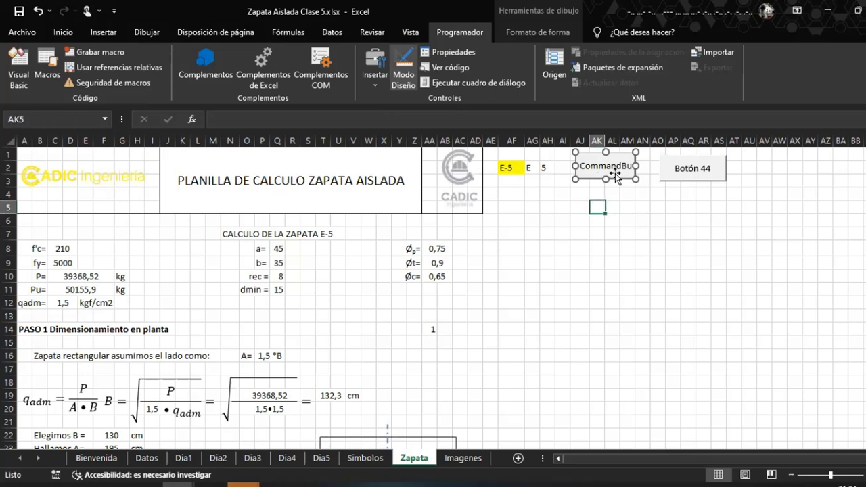
pyautogui.click(606, 169)
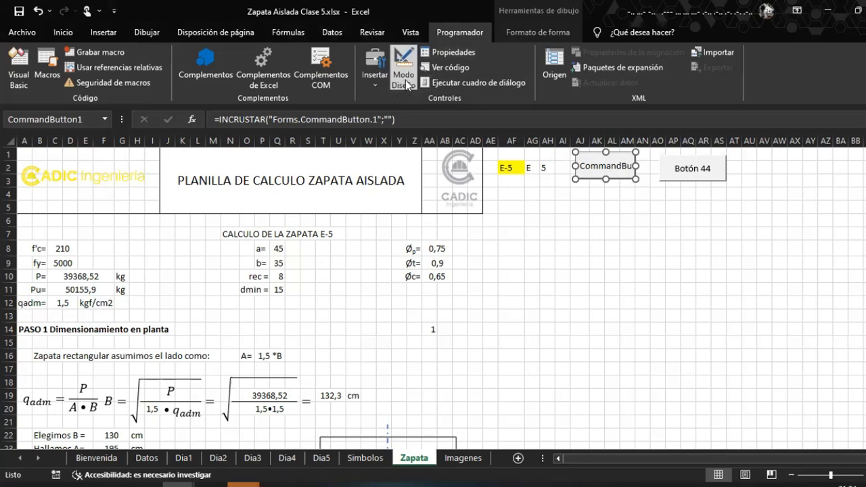
pyautogui.doubleClick(606, 172)
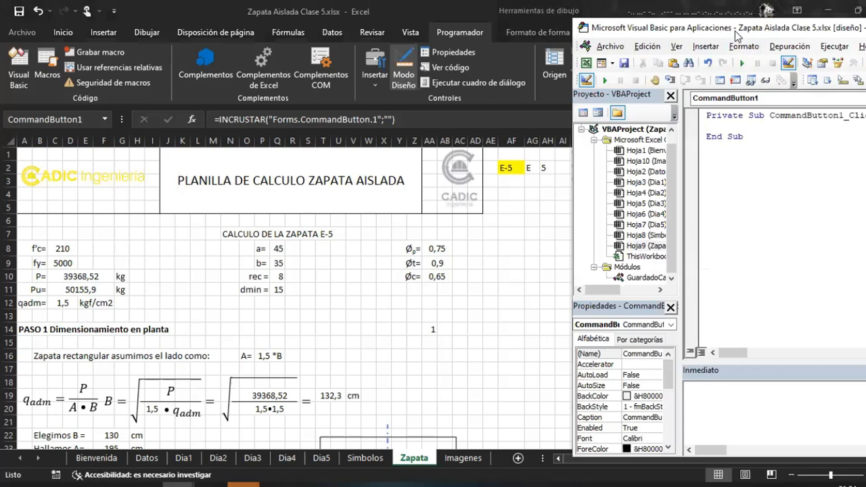
pyautogui.moveTo(722, 32); pyautogui.dragTo(377, 71)
pyautogui.doubleClick(281, 321)
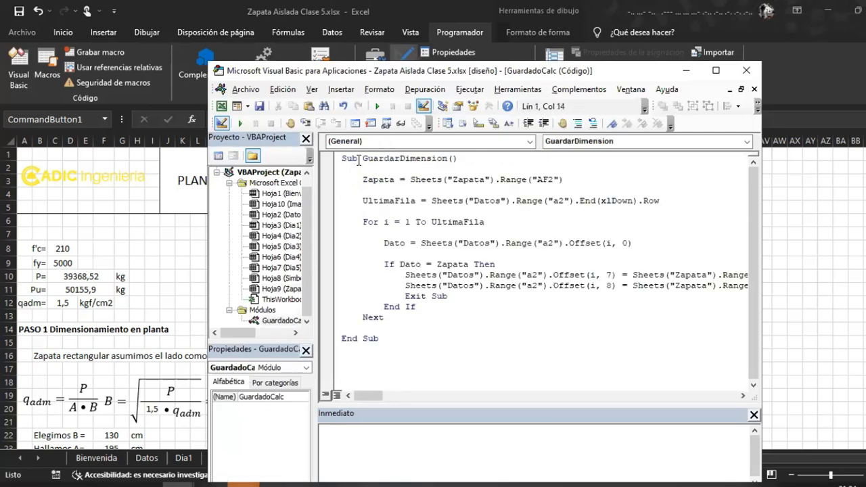
pyautogui.moveTo(363, 157); pyautogui.dragTo(449, 159)
pyautogui.hotkey('ctrl', 'c')
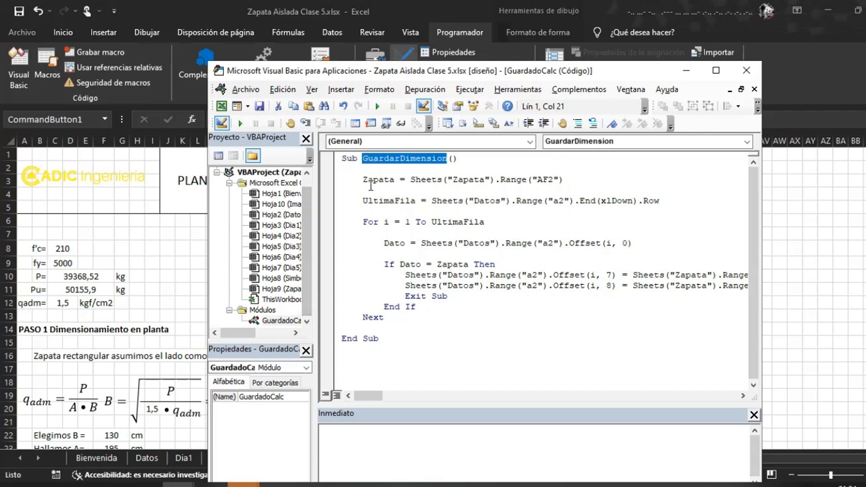
# Paste the GuardarDimension call into CommandButton1_Click in the Hoja9 (Zapata) code and return to the worksheet
pyautogui.doubleClick(281, 194)
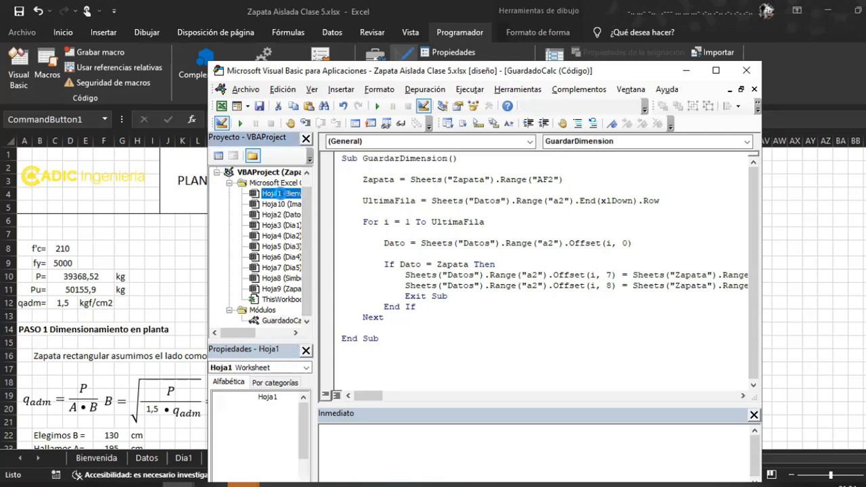
pyautogui.moveTo(315, 215); pyautogui.dragTo(326, 198)
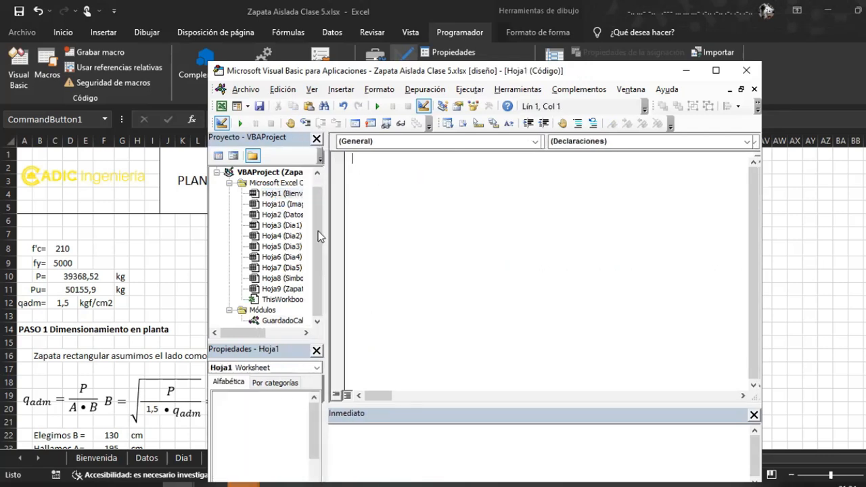
pyautogui.doubleClick(288, 301)
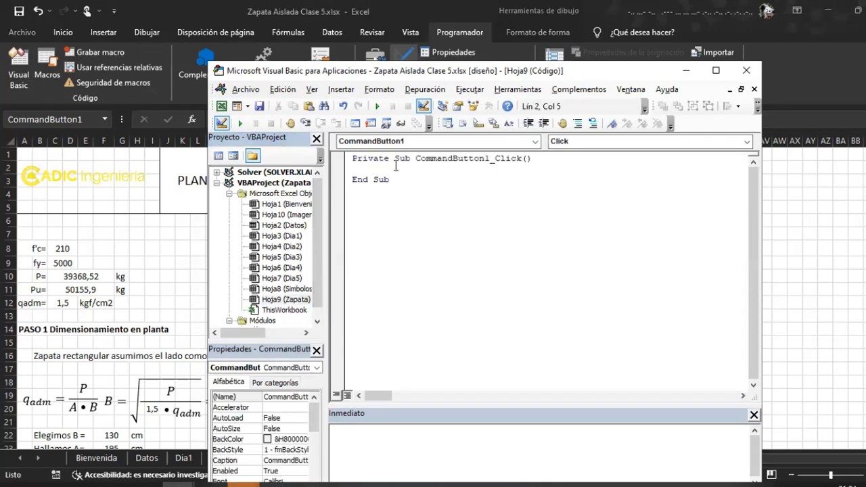
pyautogui.hotkey('ctrl', 'v')
pyautogui.click(426, 179)
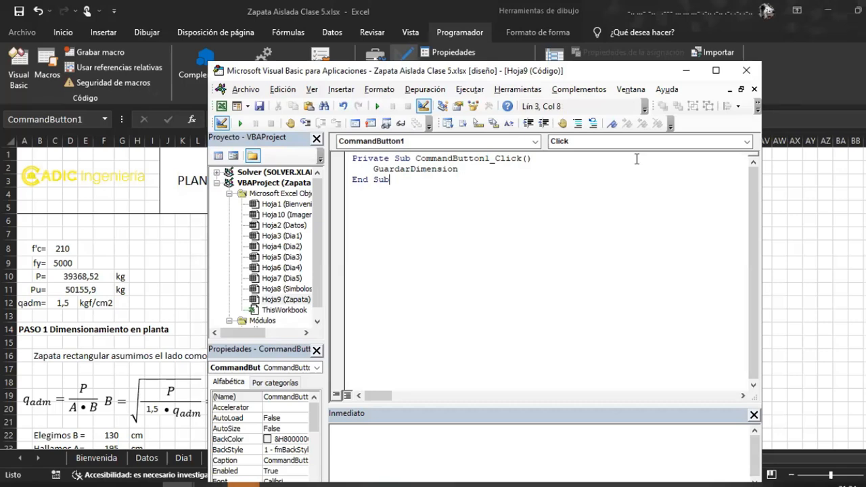
pyautogui.click(686, 70)
pyautogui.click(638, 204)
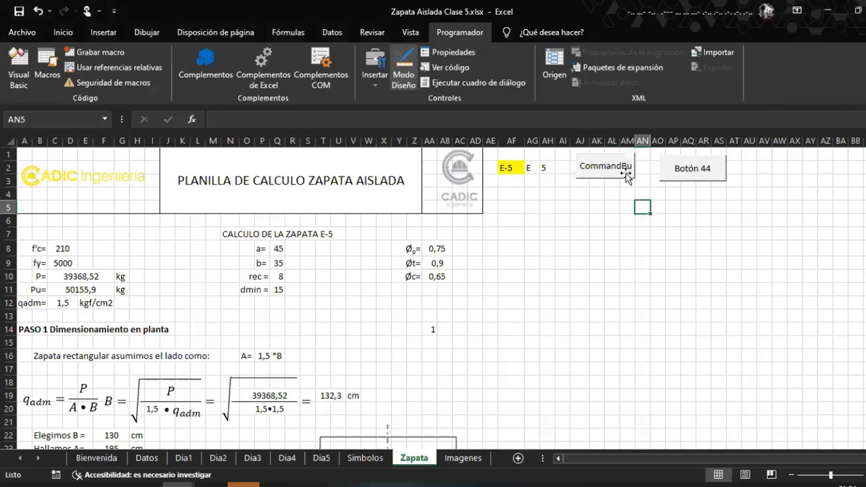
# Insert a rounded rectangle about 2.33 cm wide and 1.01 cm high over AU1:AY3, beside the form-control button
pyautogui.click(105, 32)
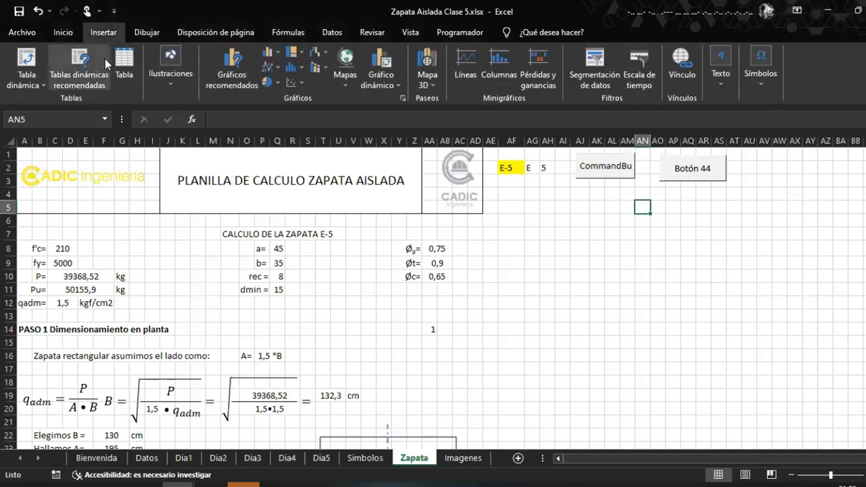
pyautogui.click(164, 74)
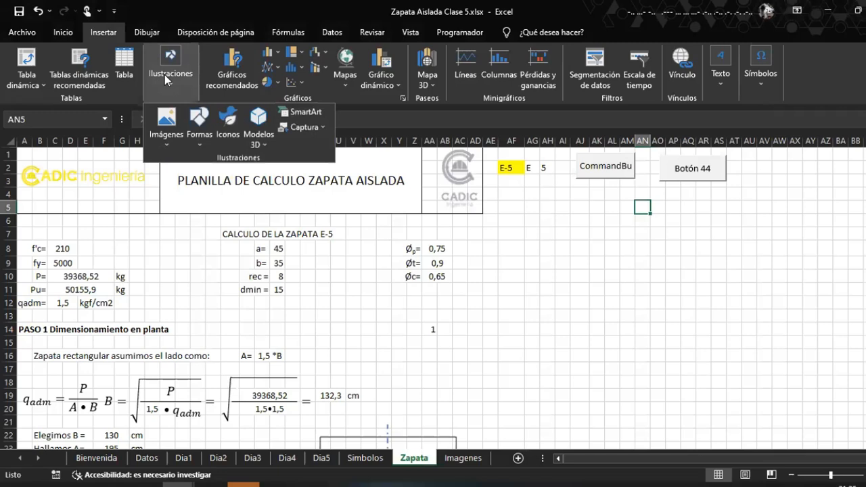
pyautogui.click(199, 127)
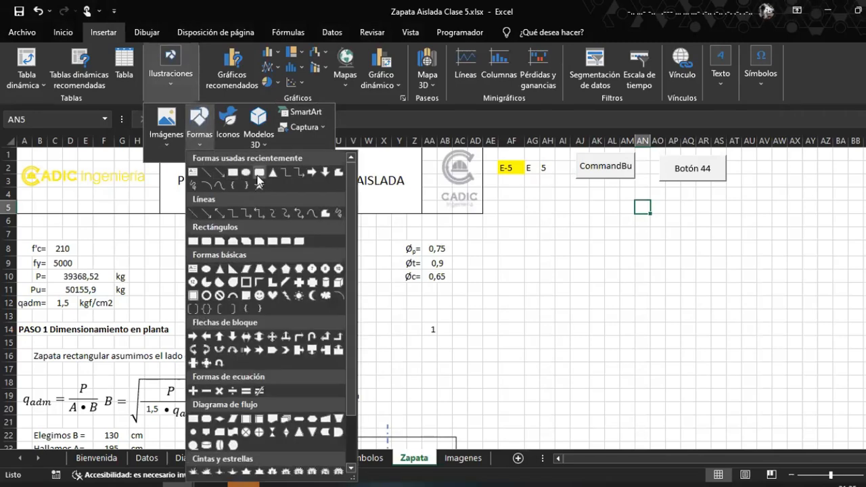
pyautogui.click(259, 173)
pyautogui.moveTo(750, 155); pyautogui.dragTo(810, 181)
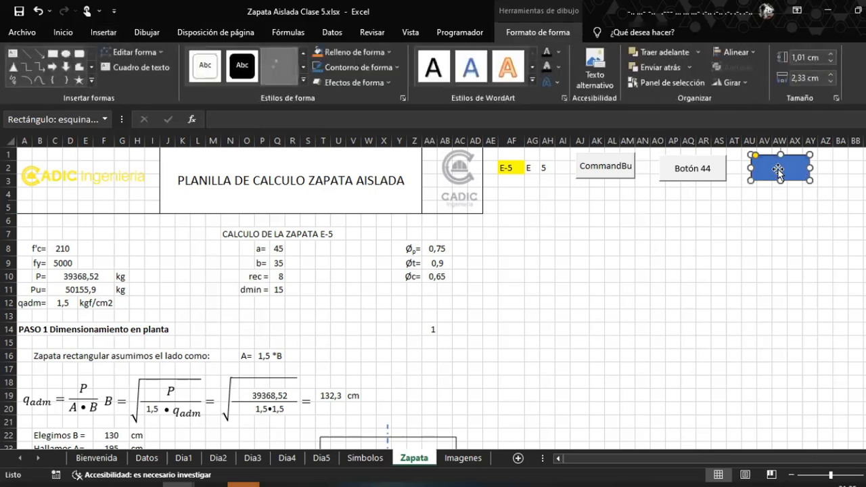
# Assign the GuardarDimension macro to the blue rounded rectangle
pyautogui.rightClick(778, 169)
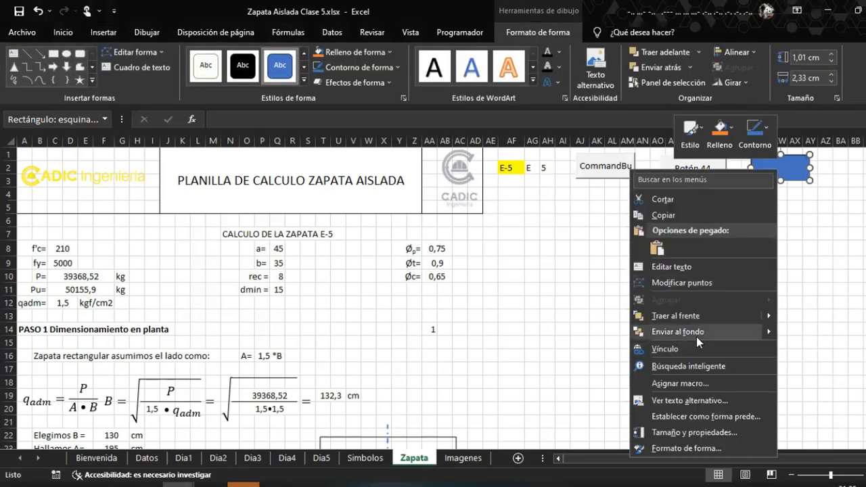
pyautogui.click(699, 384)
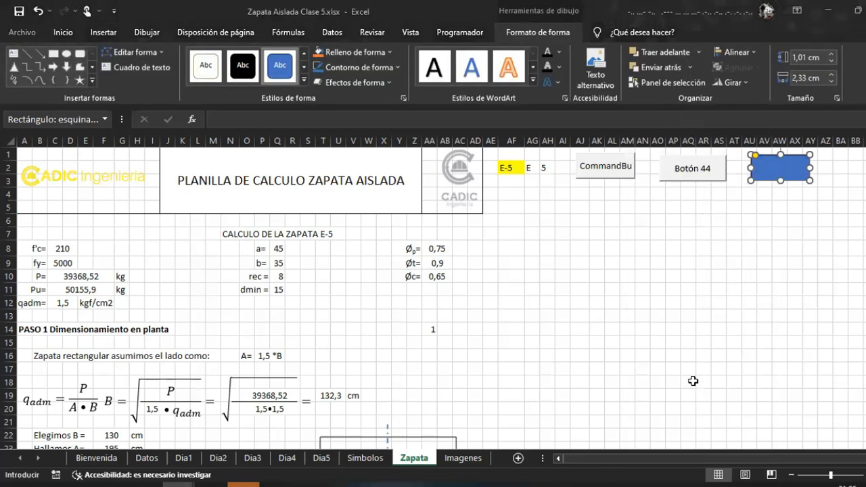
pyautogui.click(629, 293)
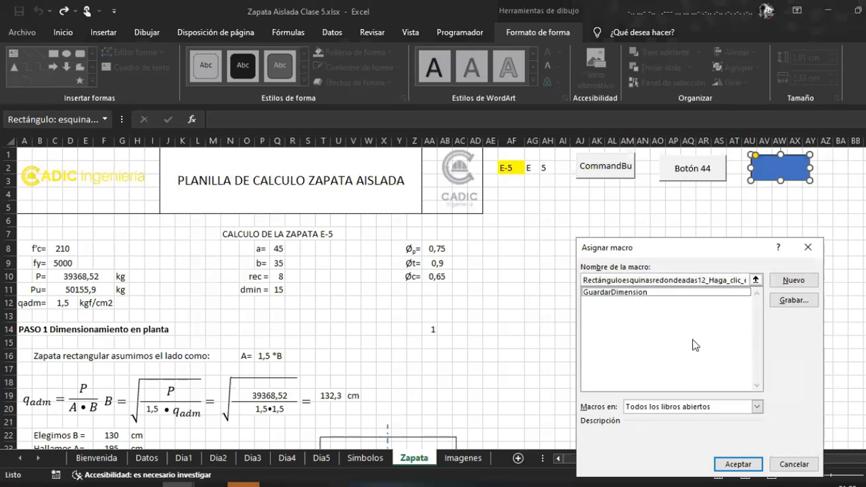
pyautogui.click(738, 463)
pyautogui.click(718, 221)
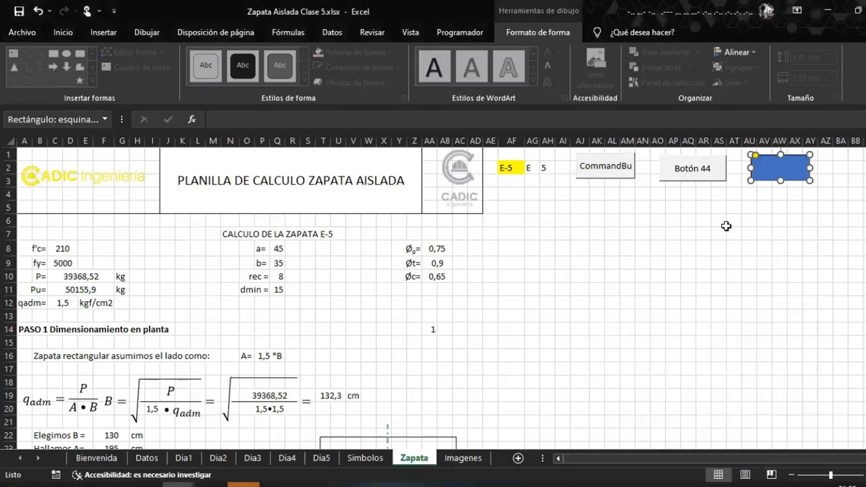
# Label the rounded rectangle "Guardar datos" and widen it to about column AZ so the text fits on one line
pyautogui.rightClick(781, 173)
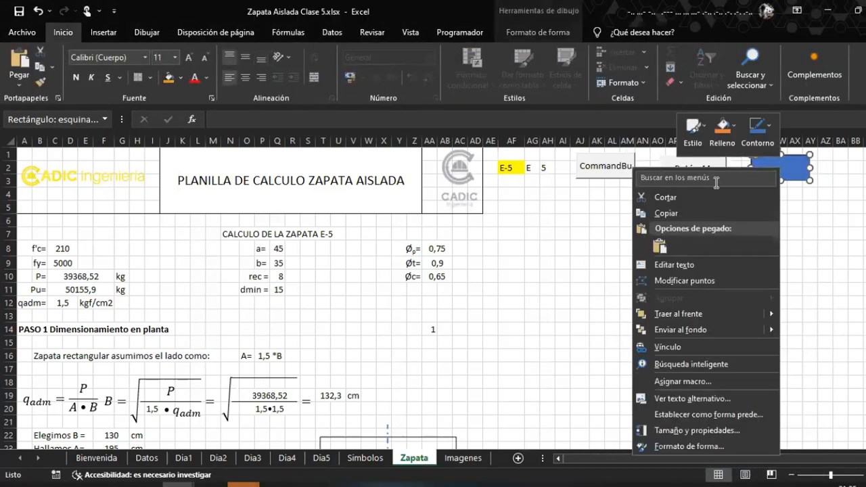
pyautogui.click(674, 265)
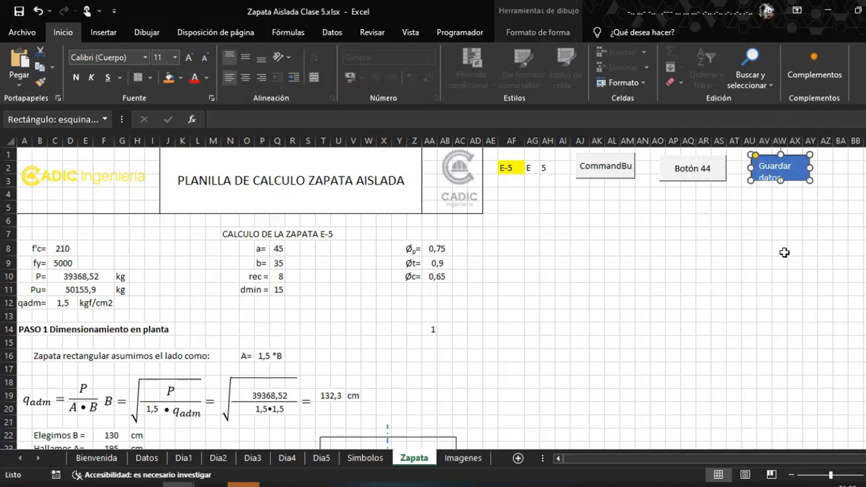
pyautogui.moveTo(810, 167)
pyautogui.mouseDown()
pyautogui.moveTo(830, 166)
pyautogui.moveTo(787, 179)
pyautogui.mouseUp()
pyautogui.click(749, 206)
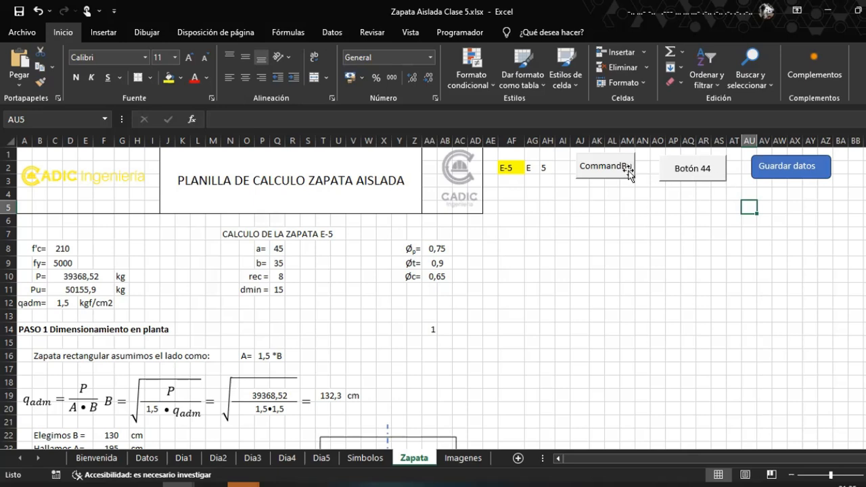
# Delete the ActiveX command button from the Zapata sheet
pyautogui.click(460, 32)
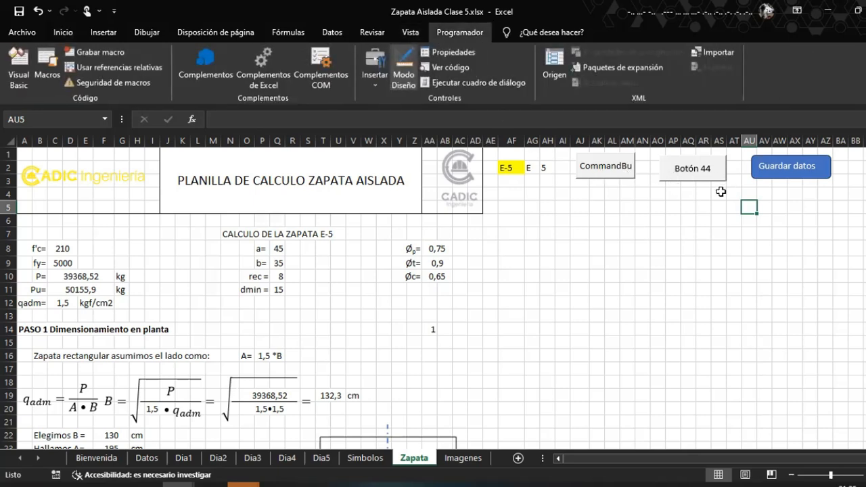
pyautogui.click(585, 219)
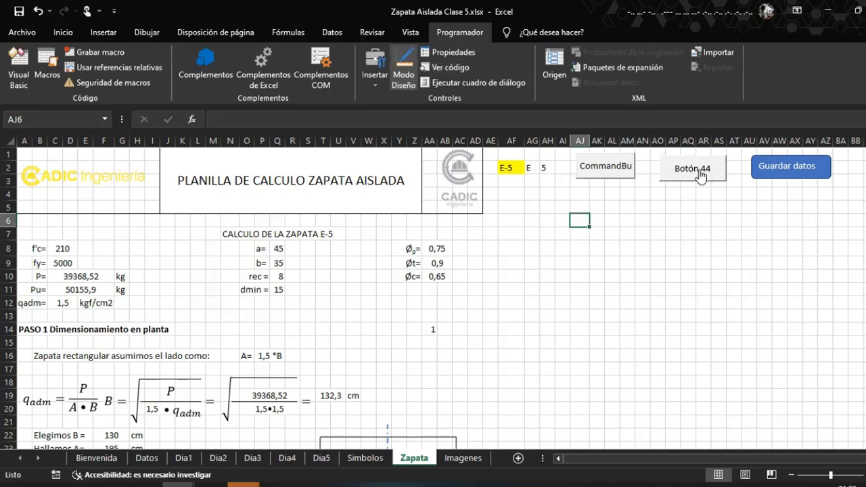
pyautogui.rightClick(609, 172)
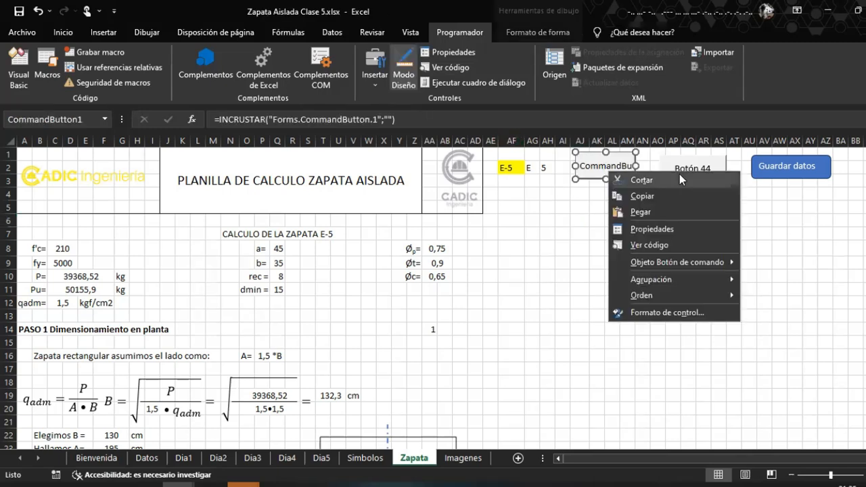
pyautogui.click(651, 160)
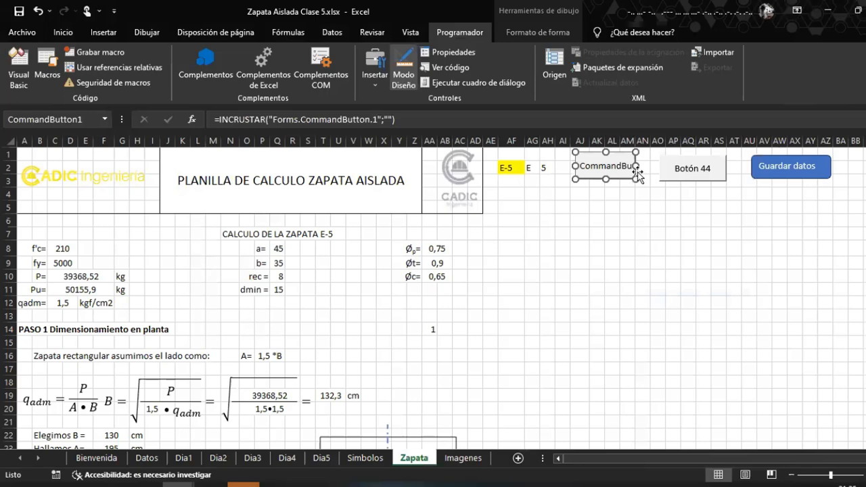
pyautogui.press('Delete')
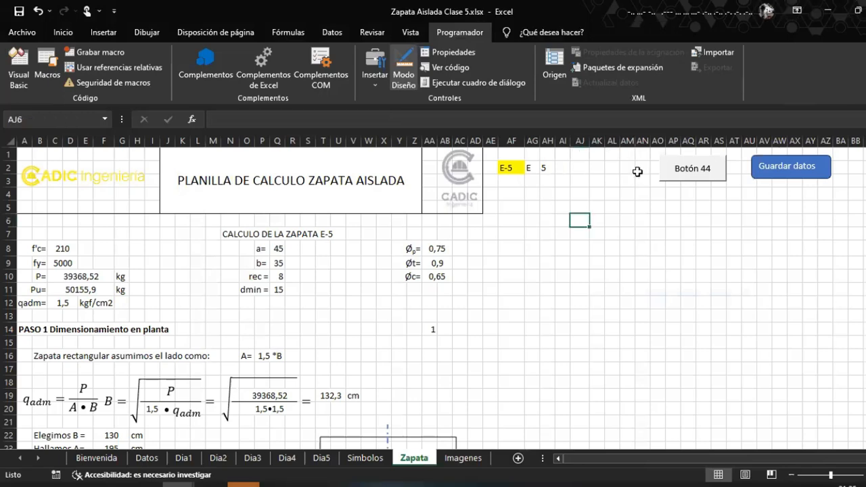
# Undo the deletion of the ActiveX command button
pyautogui.click(691, 167)
pyautogui.rightClick(691, 167)
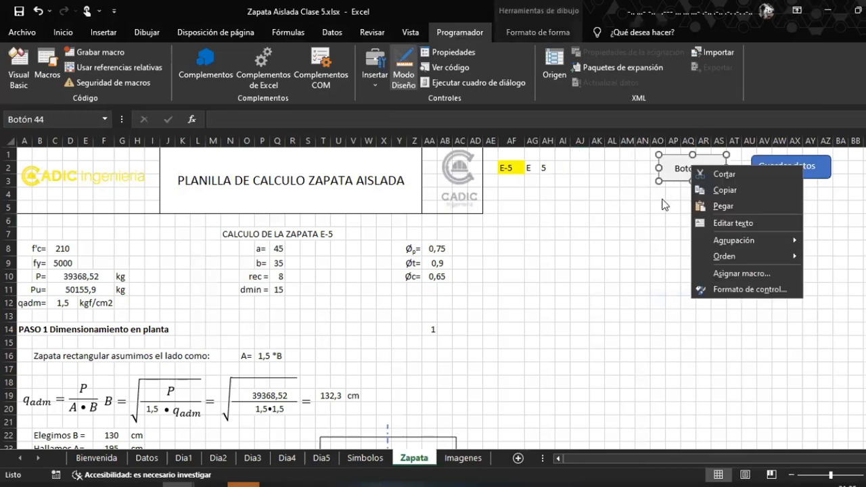
pyautogui.click(663, 204)
pyautogui.click(627, 204)
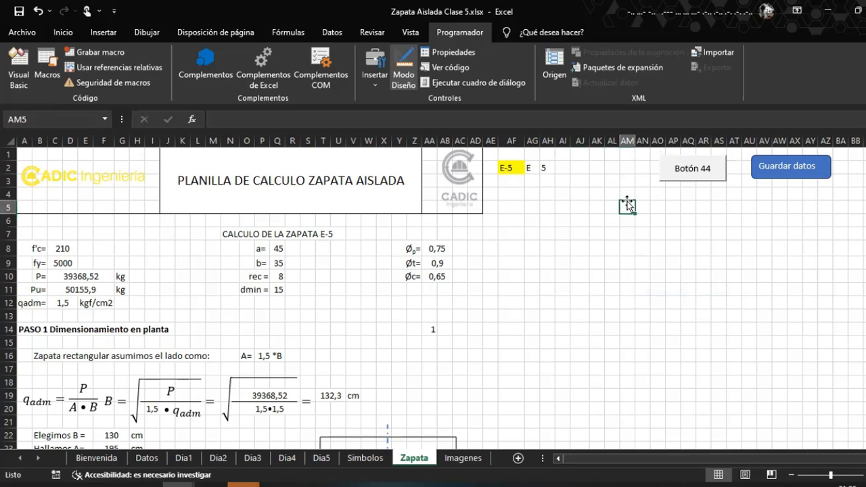
pyautogui.hotkey('ctrl', 'z')
pyautogui.click(613, 217)
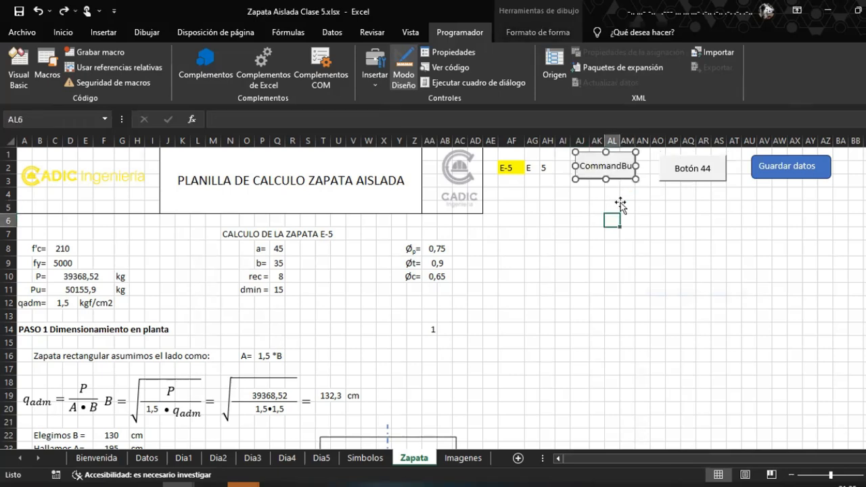
# Open the Properties window and display the properties of the ActiveX command button on the Zapata sheet
pyautogui.rightClick(687, 168)
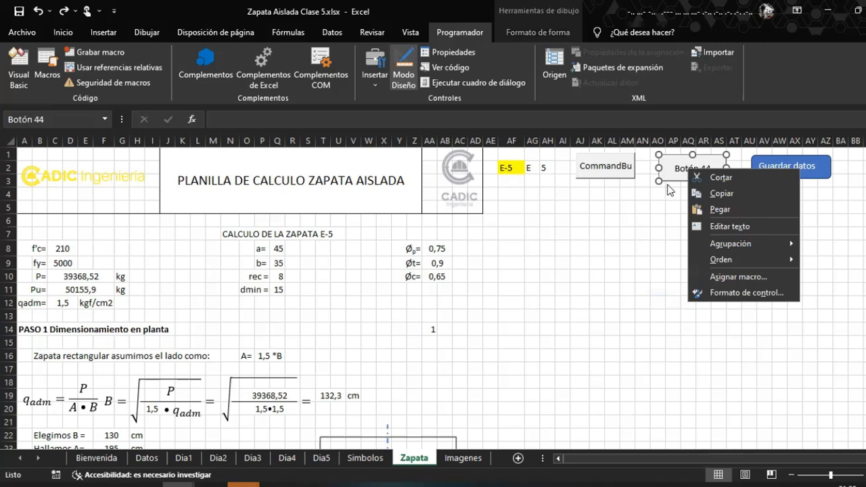
pyautogui.press('Escape')
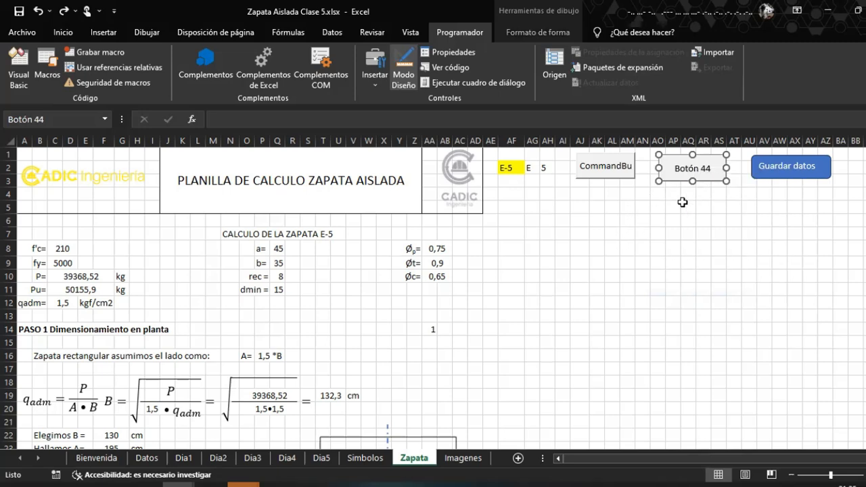
pyautogui.click(455, 56)
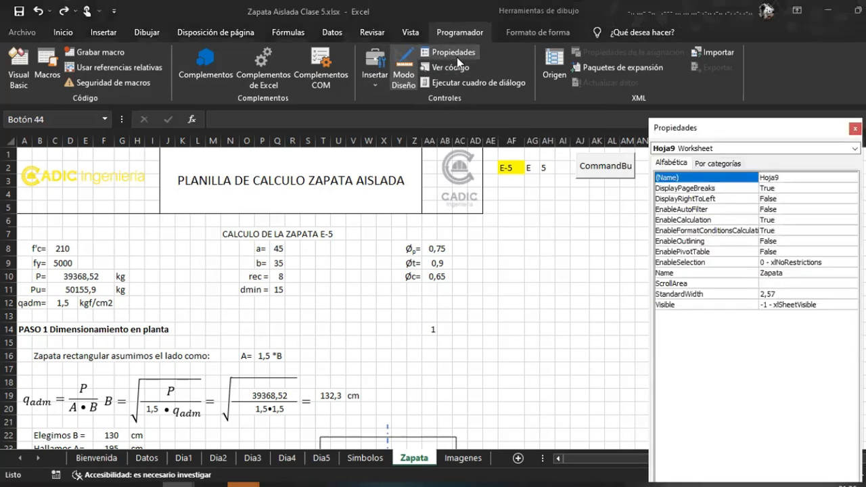
pyautogui.moveTo(708, 131); pyautogui.dragTo(346, 49)
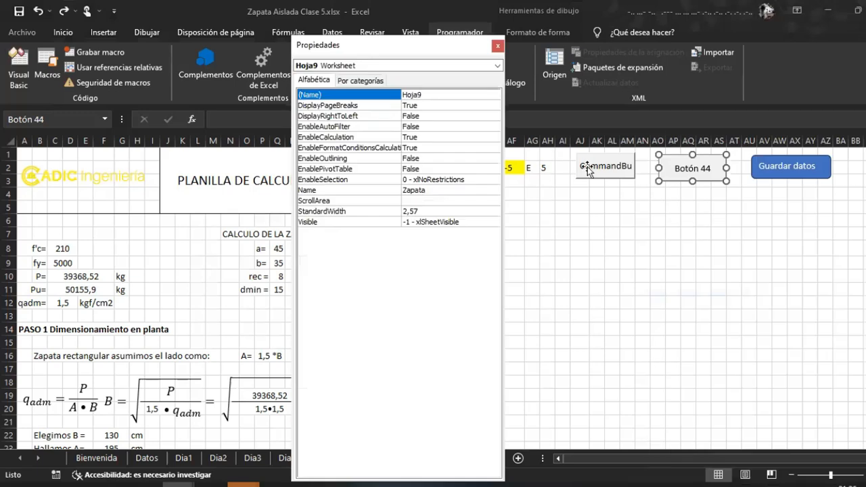
pyautogui.click(619, 167)
pyautogui.click(619, 167)
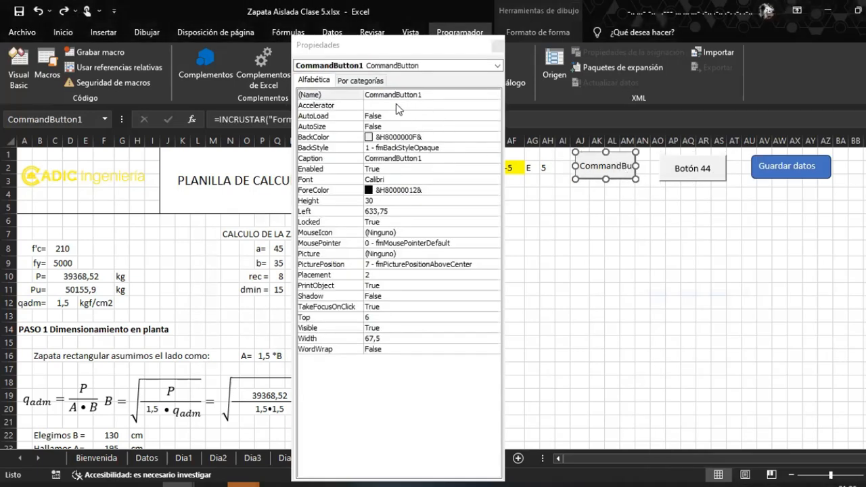
# Set the Caption property of the ActiveX command button to GUARDAR
pyautogui.click(437, 158)
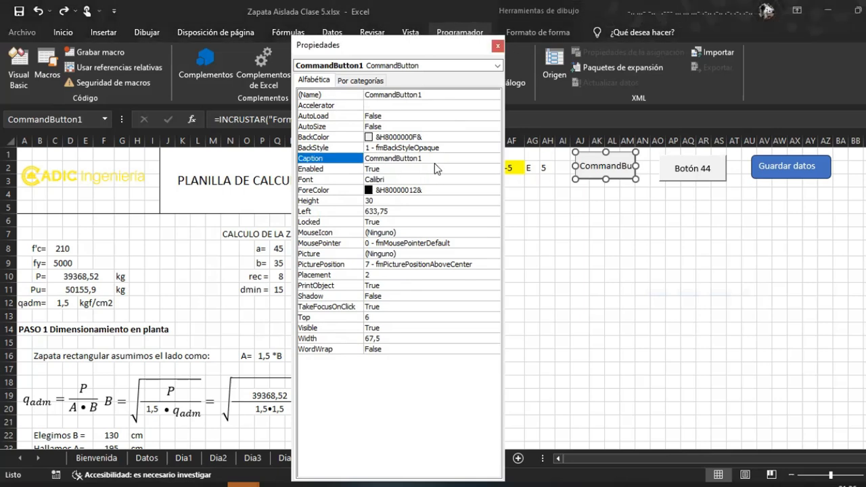
pyautogui.click(343, 160)
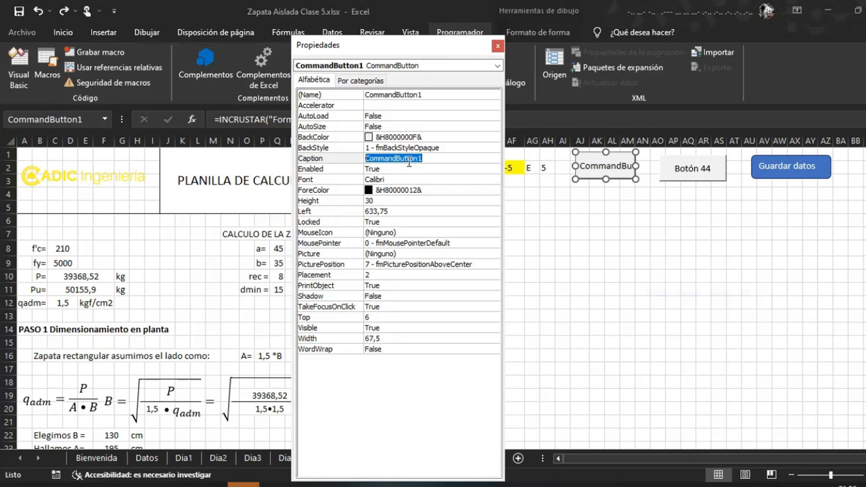
pyautogui.write('c')
pyautogui.write('UARDAR')
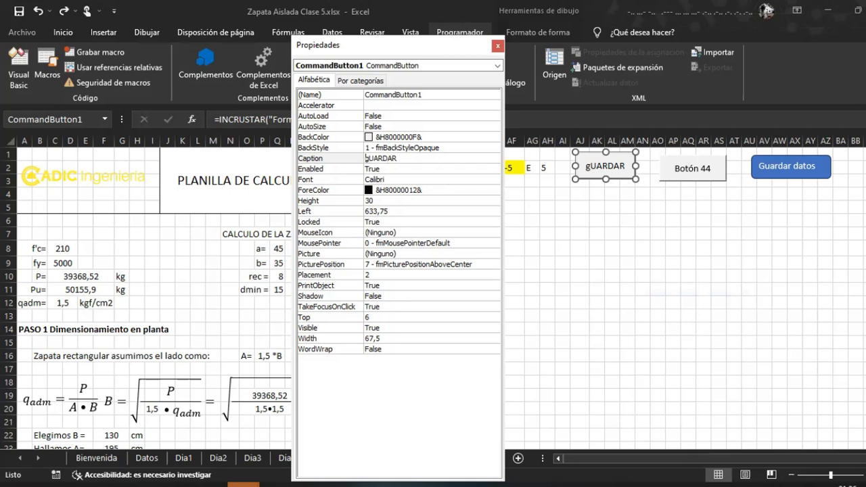
pyautogui.press('BackSpace')
pyautogui.write('G')
pyautogui.press('Return')
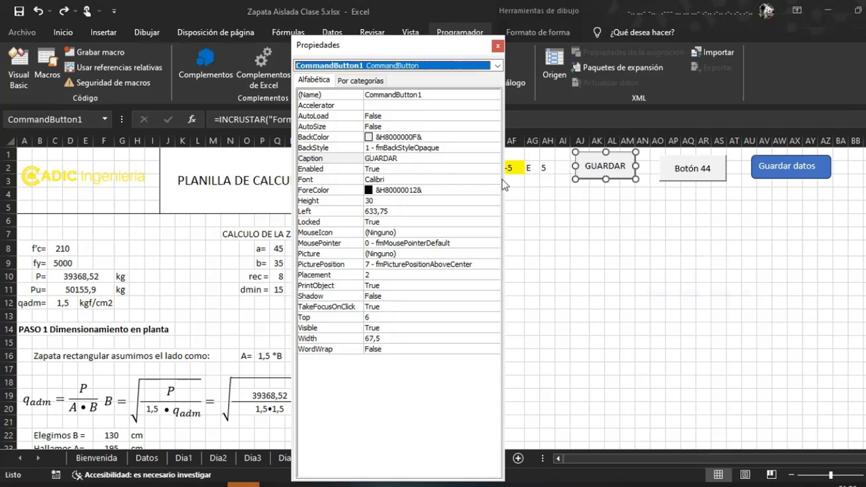
# Change the label of the form control button "Botón 44" to GUARDAR
pyautogui.click(611, 201)
pyautogui.rightClick(694, 176)
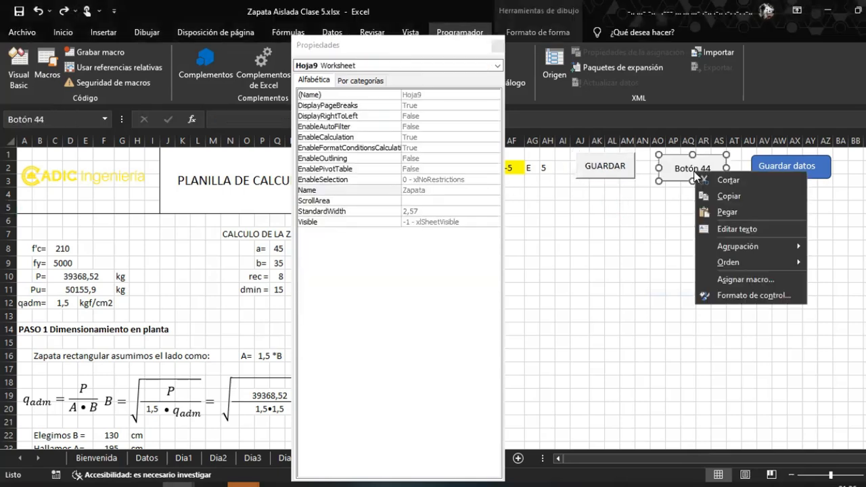
pyautogui.click(731, 230)
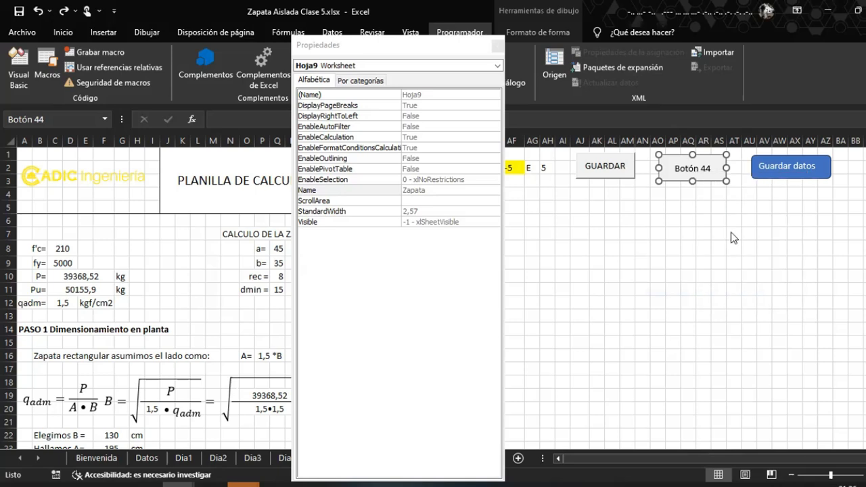
pyautogui.hotkey('ctrl', 'a')
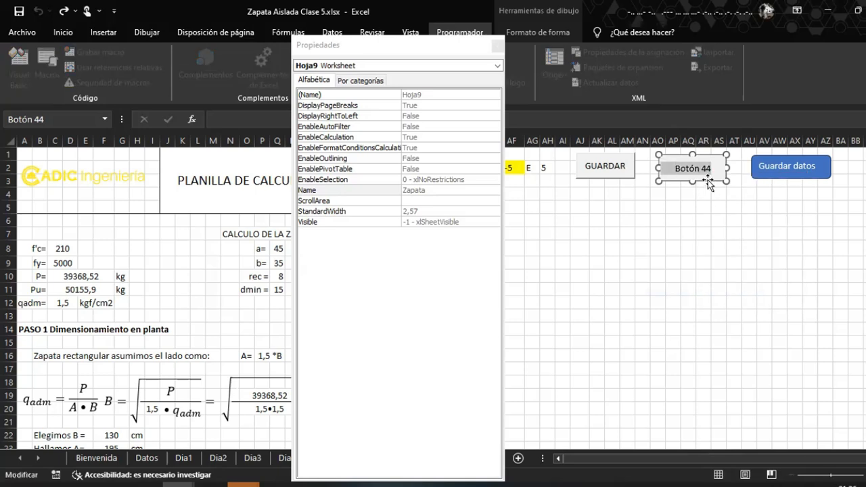
pyautogui.write('GUARDAR')
pyautogui.click(707, 221)
# Switch to the Visual Basic editor and close the worksheet's floating Properties window
pyautogui.click(489, 43)
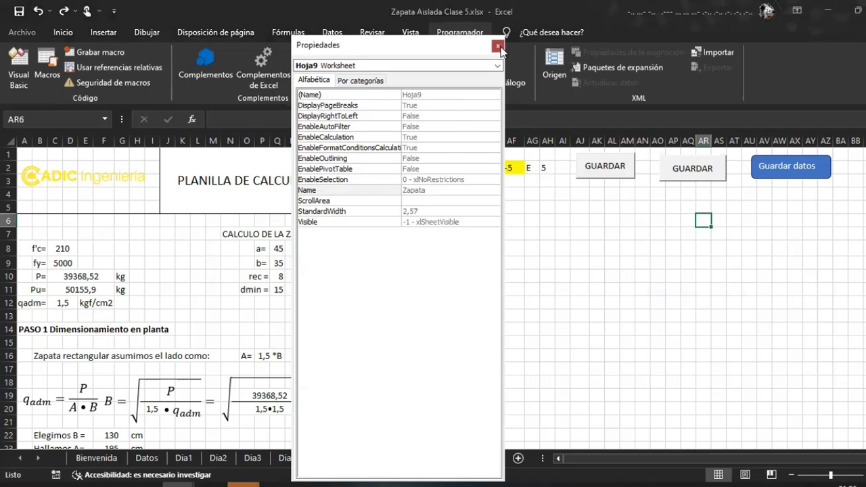
pyautogui.moveTo(453, 51); pyautogui.dragTo(268, 51)
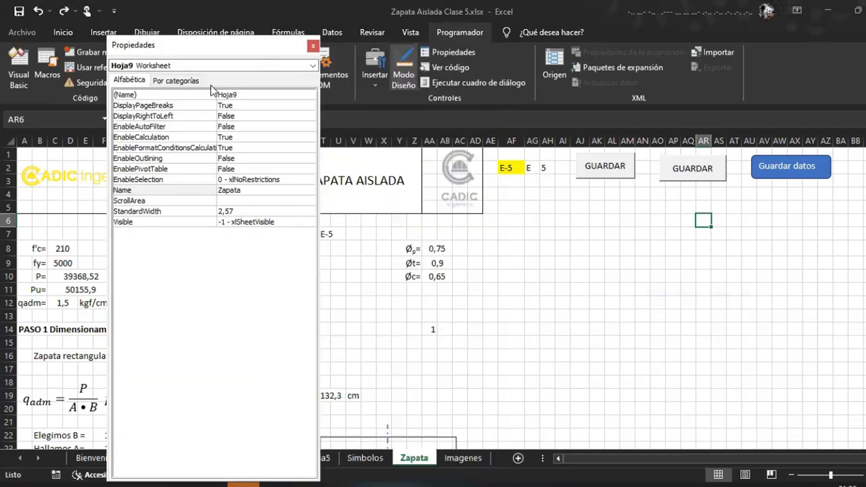
pyautogui.click(178, 485)
pyautogui.click(243, 441)
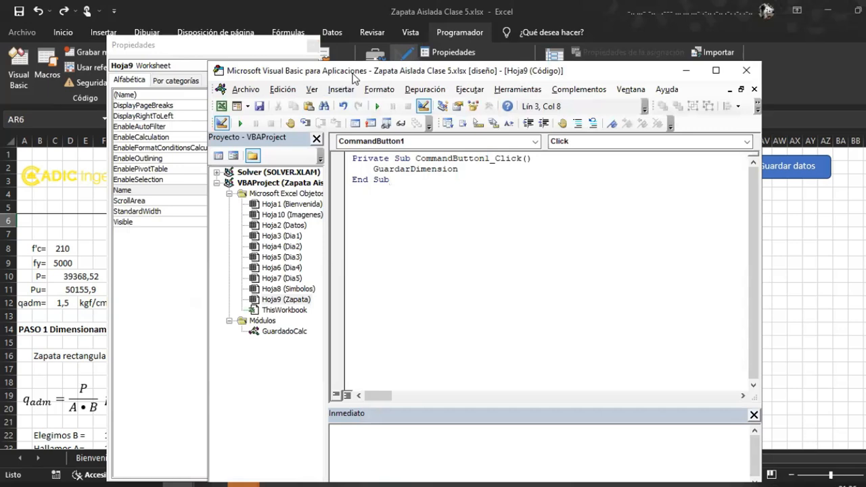
pyautogui.moveTo(450, 70); pyautogui.dragTo(550, 32)
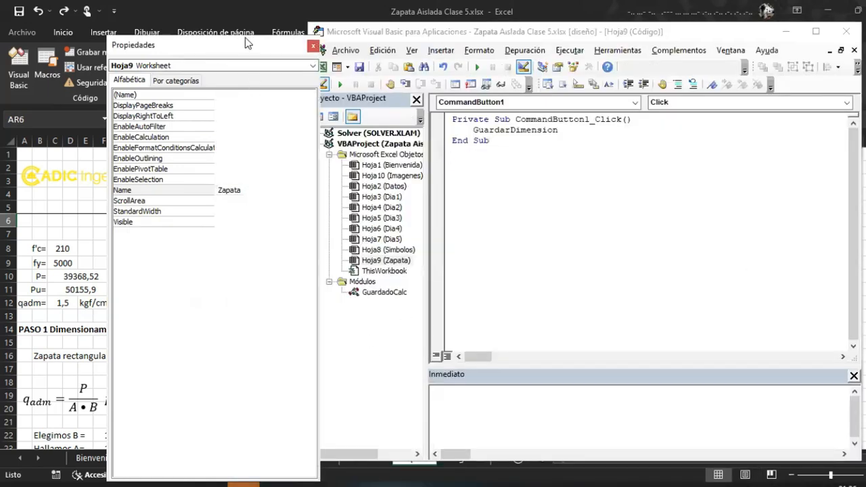
pyautogui.click(280, 37)
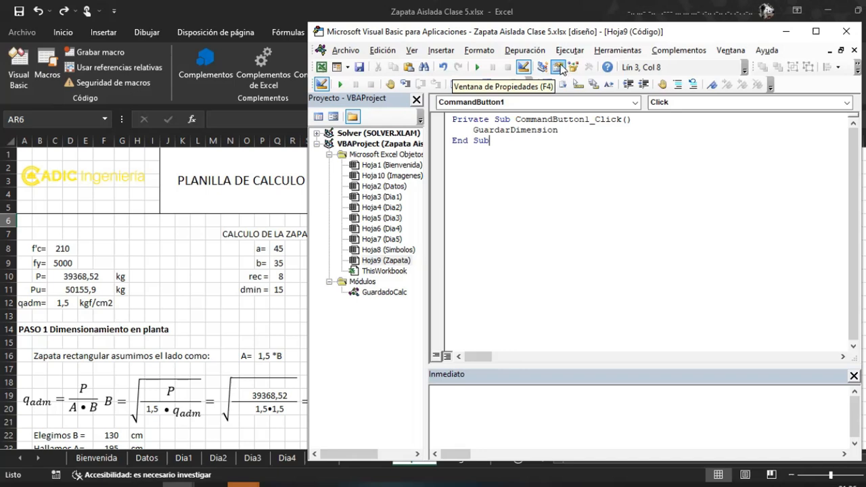
# Show the properties pane inside the Visual Basic editor, view the ActiveX GUARDAR button's properties there and widen the pane
pyautogui.click(557, 68)
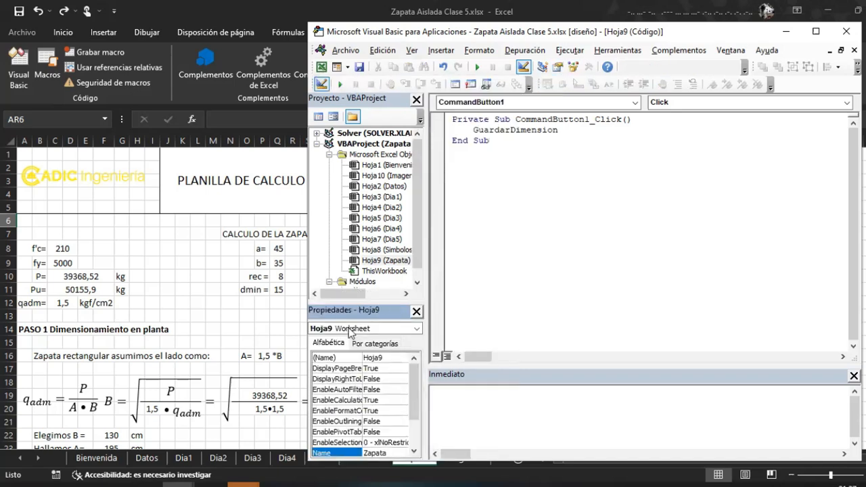
pyautogui.moveTo(388, 301); pyautogui.dragTo(389, 284)
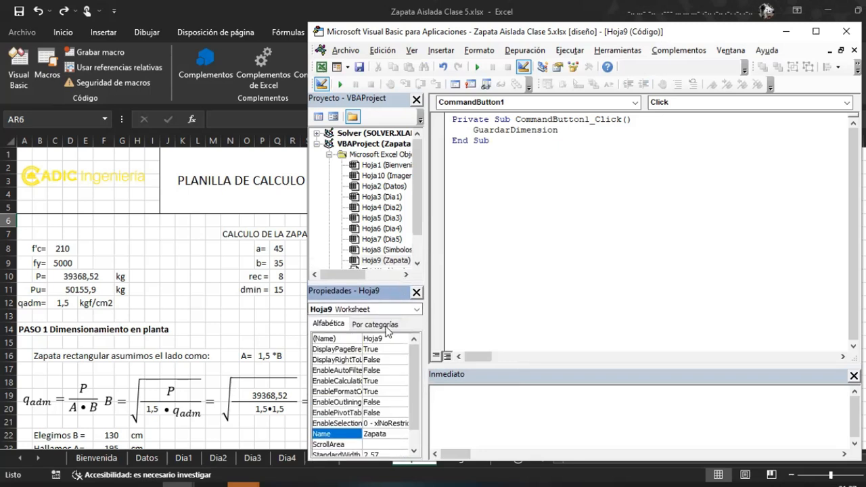
pyautogui.moveTo(501, 36); pyautogui.dragTo(223, 30)
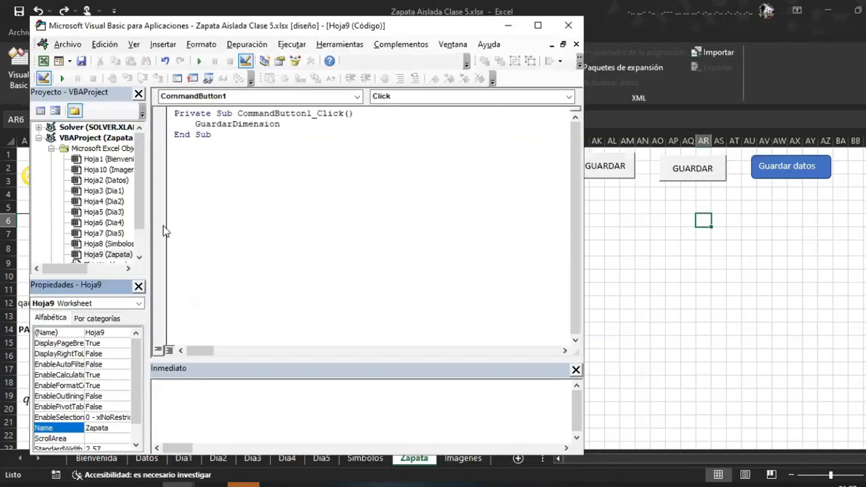
pyautogui.click(621, 173)
pyautogui.rightClick(620, 168)
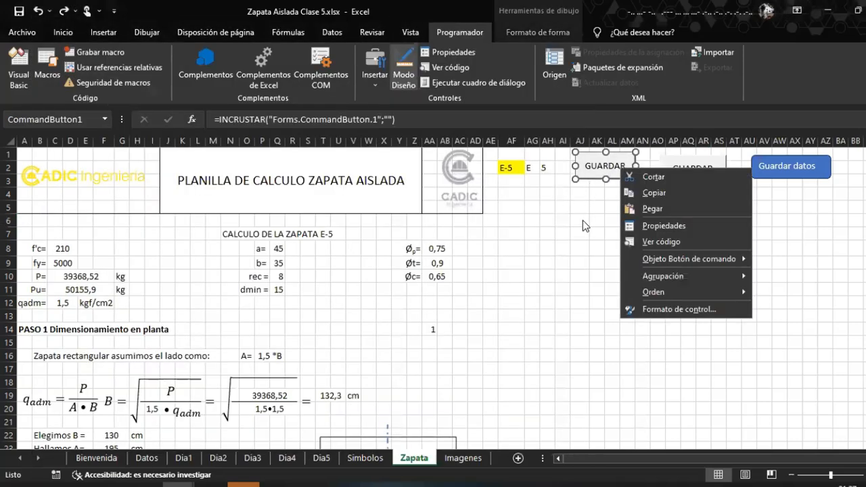
pyautogui.click(620, 161)
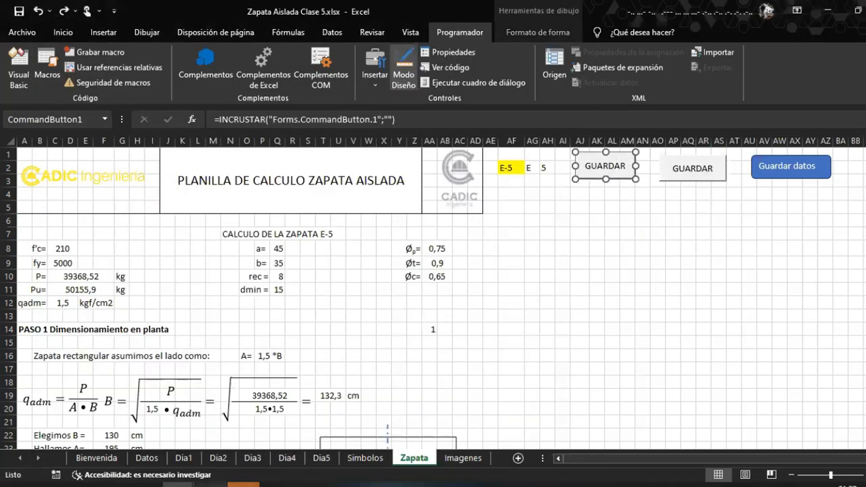
pyautogui.moveTo(178, 485)
pyautogui.click(245, 434)
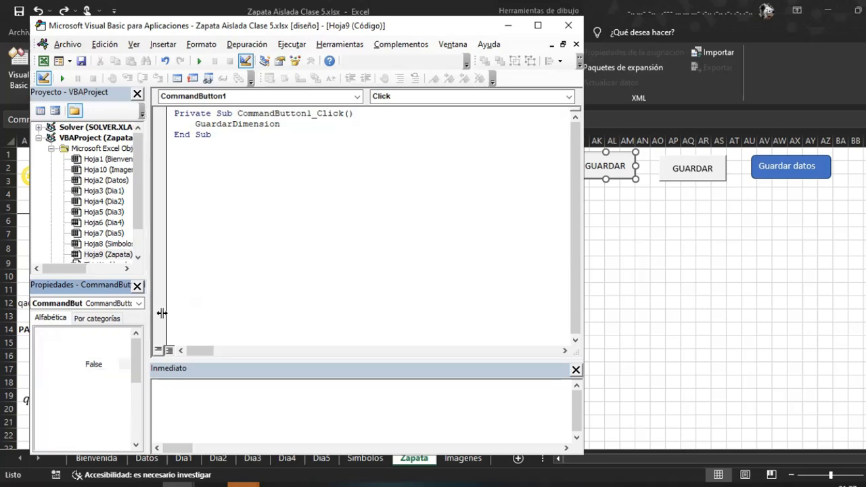
pyautogui.moveTo(147, 317); pyautogui.dragTo(196, 317)
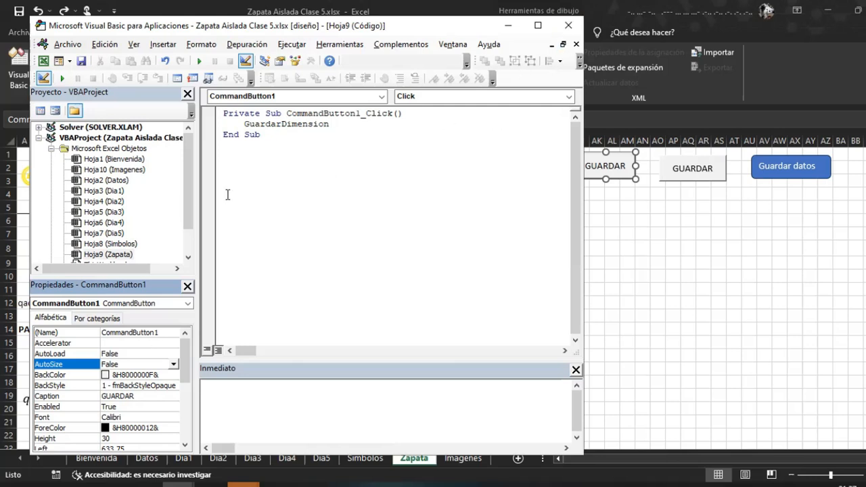
# Open the code of the GuardadoCalc module and widen the editor window to show more of the GuardarDimension procedure
pyautogui.click(135, 256)
pyautogui.doubleClick(111, 254)
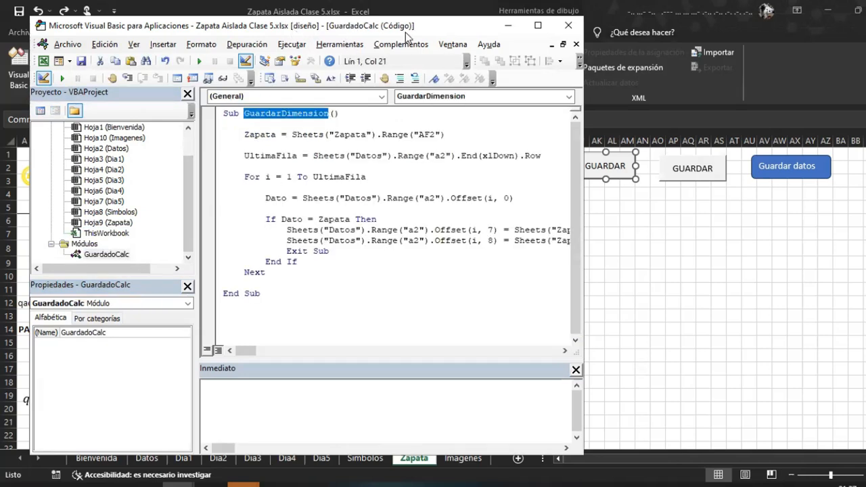
pyautogui.moveTo(406, 32); pyautogui.dragTo(567, 24)
pyautogui.click(474, 147)
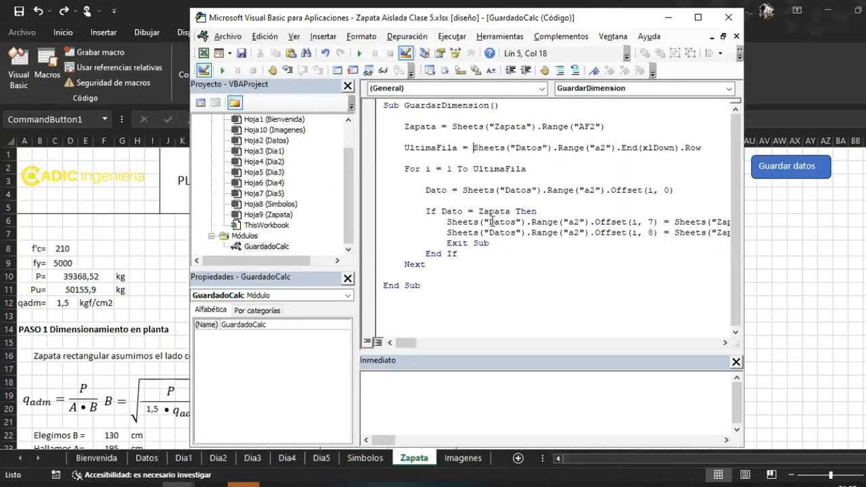
pyautogui.click(562, 211)
pyautogui.moveTo(744, 192); pyautogui.dragTo(791, 189)
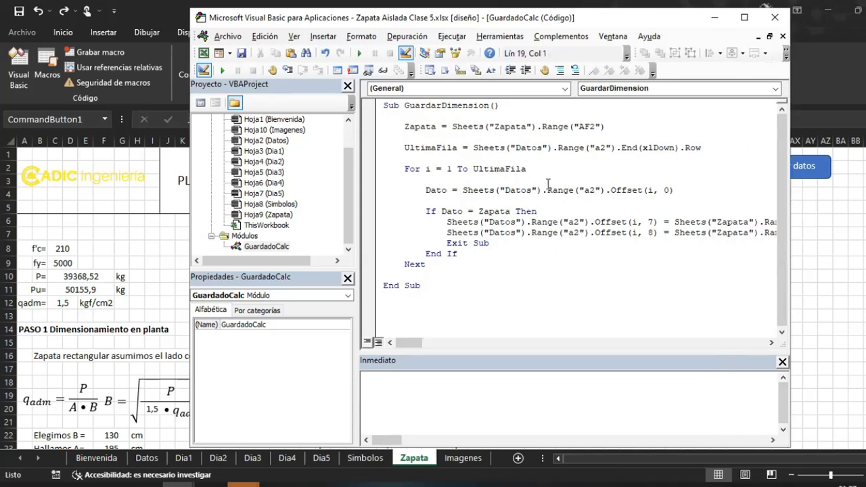
# Add an empty procedure named CargarDimensiones below GuardarDimension in the GuardadoCalc module
pyautogui.moveTo(437, 29); pyautogui.dragTo(386, 40)
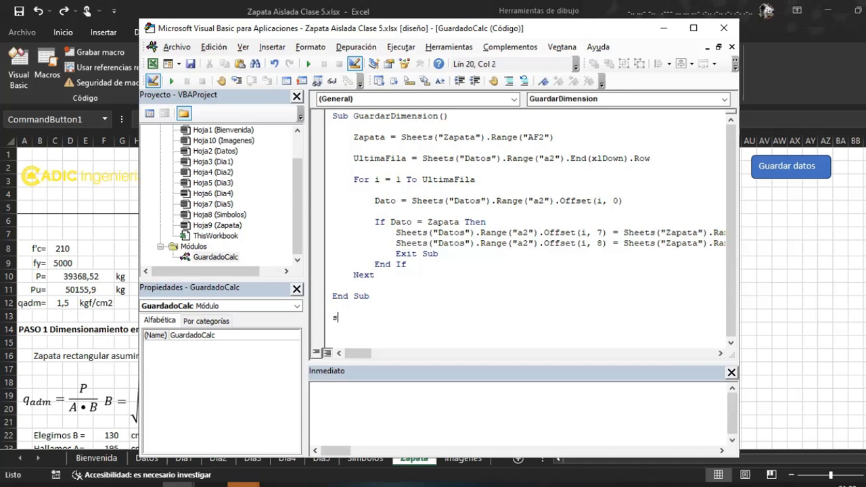
pyautogui.write('UB cargar')
pyautogui.press('BackSpace')
pyautogui.write('dimensiones')
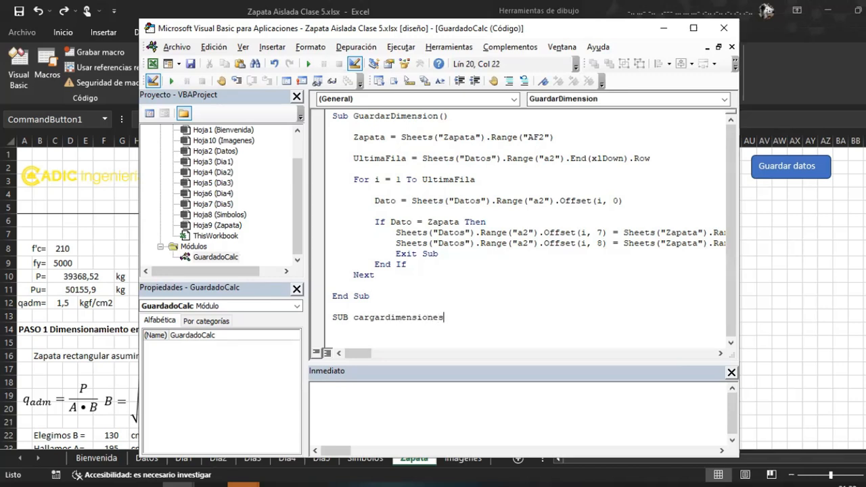
pyautogui.press('Return')
pyautogui.scroll(-1, 393, 344)
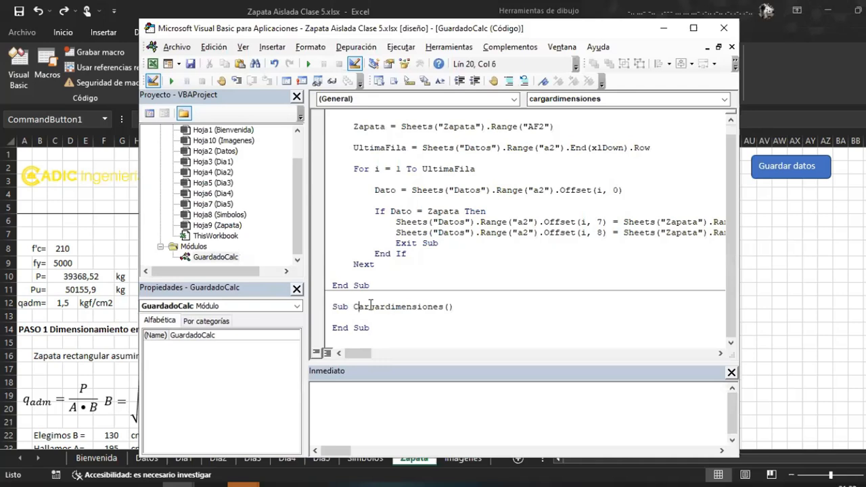
pyautogui.click(392, 306)
pyautogui.press('BackSpace')
pyautogui.write('D')
pyautogui.click(450, 312)
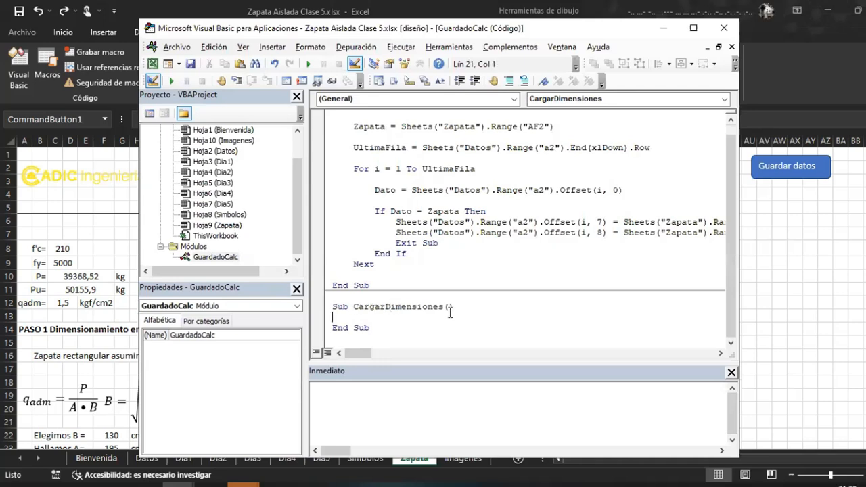
# Copy the whole body of GuardarDimension into CargarDimensiones and correct the indentation of its first line
pyautogui.press('Tab')
pyautogui.scroll(1, 433, 171)
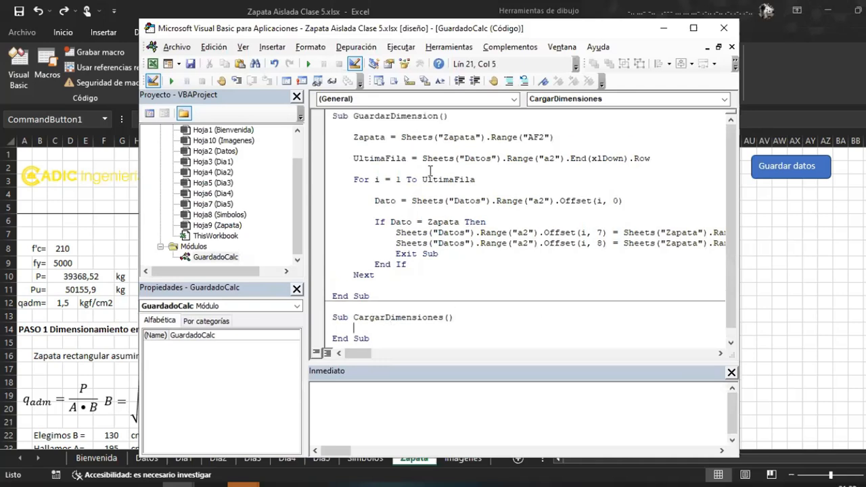
pyautogui.moveTo(325, 138); pyautogui.dragTo(324, 280)
pyautogui.hotkey('ctrl', 'c')
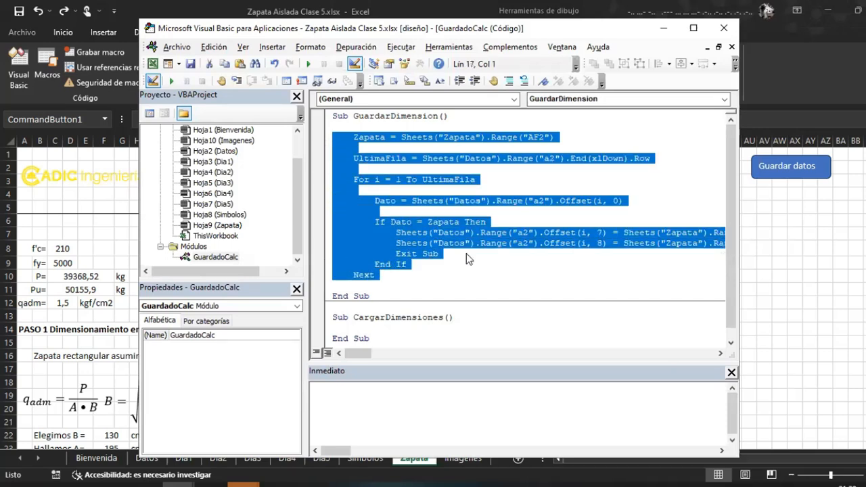
pyautogui.scroll(-1, 466, 253)
pyautogui.click(425, 318)
pyautogui.hotkey('ctrl', 'v')
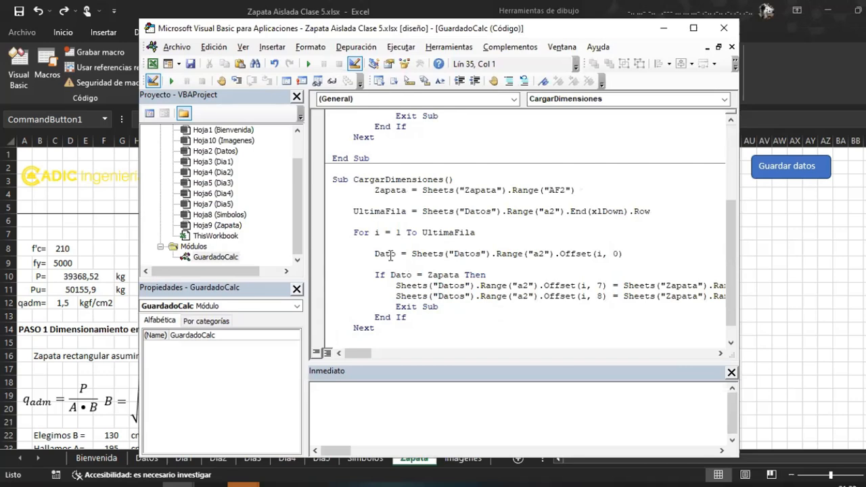
pyautogui.hotkey('shift', 'Tab')
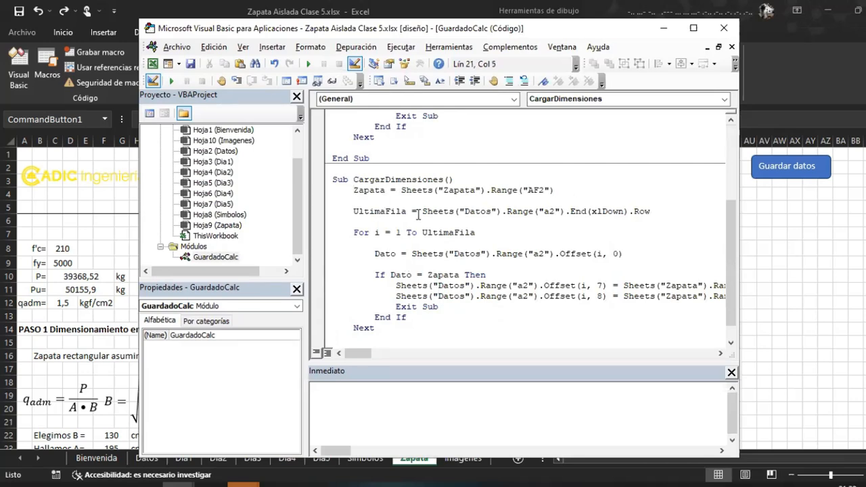
# Insert a blank line below the CargarDimensiones procedure header and maximize the Visual Basic editor window
pyautogui.press('Return')
pyautogui.scroll(-1, 483, 244)
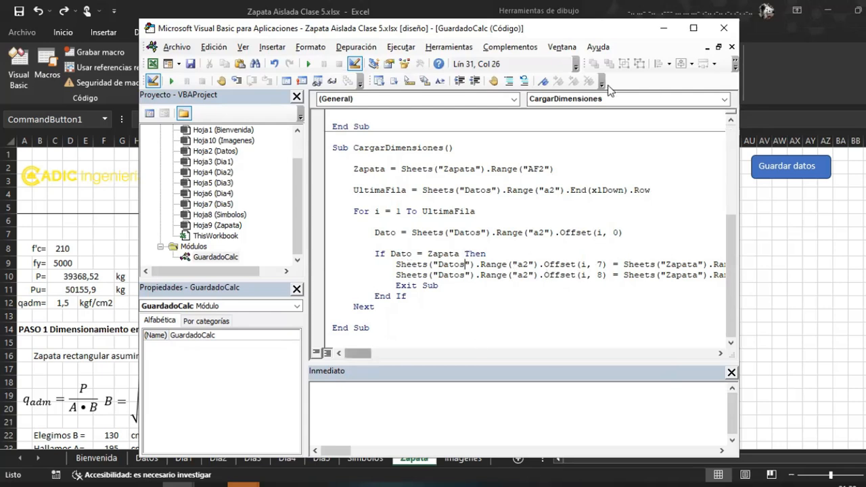
pyautogui.click(693, 28)
pyautogui.click(570, 284)
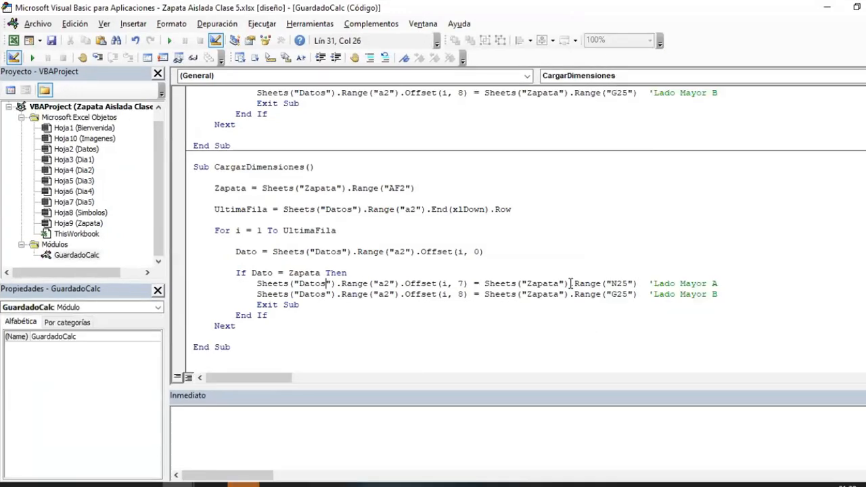
# Make Zapata N25 take Datos Offset(i, 7) in CargarDimensiones' Lado Mayor A line, and cut the Zapata G25 reference from the Lado Mayor B line
pyautogui.moveTo(633, 283); pyautogui.dragTo(486, 279)
pyautogui.hotkey('ctrl', 'c')
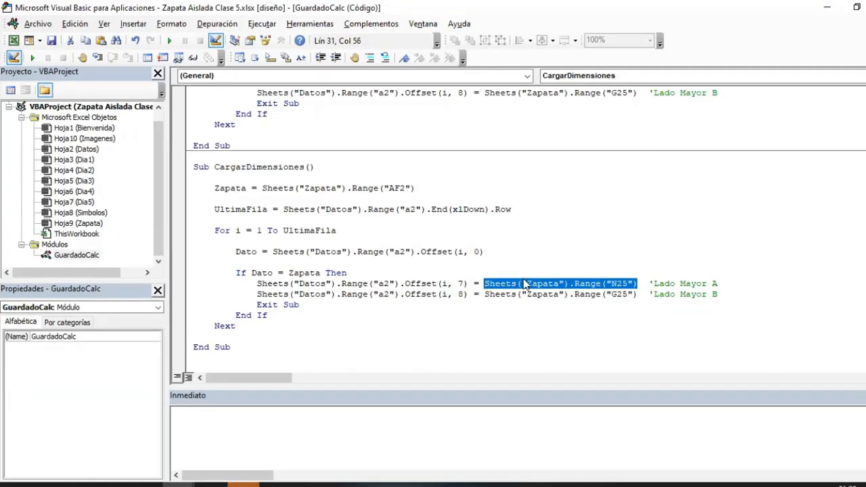
pyautogui.click(261, 284)
pyautogui.hotkey('ctrl', 'v')
pyautogui.write('=')
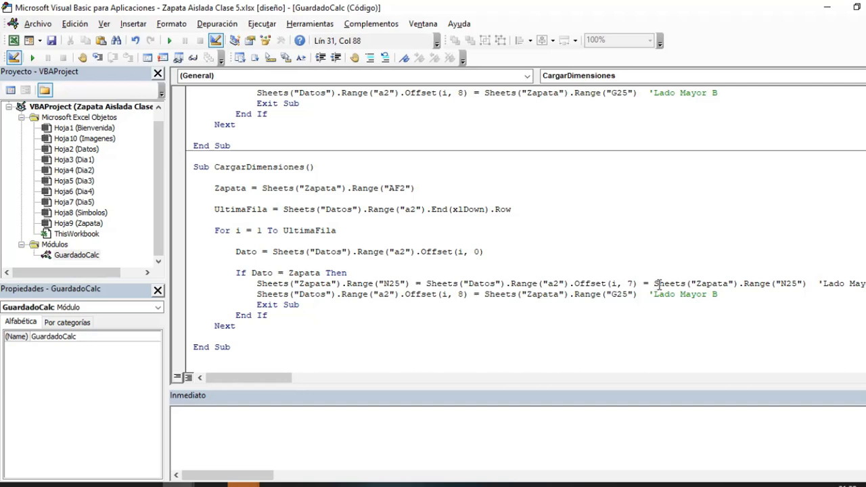
pyautogui.moveTo(806, 283); pyautogui.dragTo(488, 305)
pyautogui.hotkey('ctrl', 'c')
pyautogui.press('Delete')
pyautogui.press('Delete')
pyautogui.press('BackSpace')
pyautogui.press('BackSpace')
pyautogui.press('BackSpace')
pyautogui.press('BackSpace')
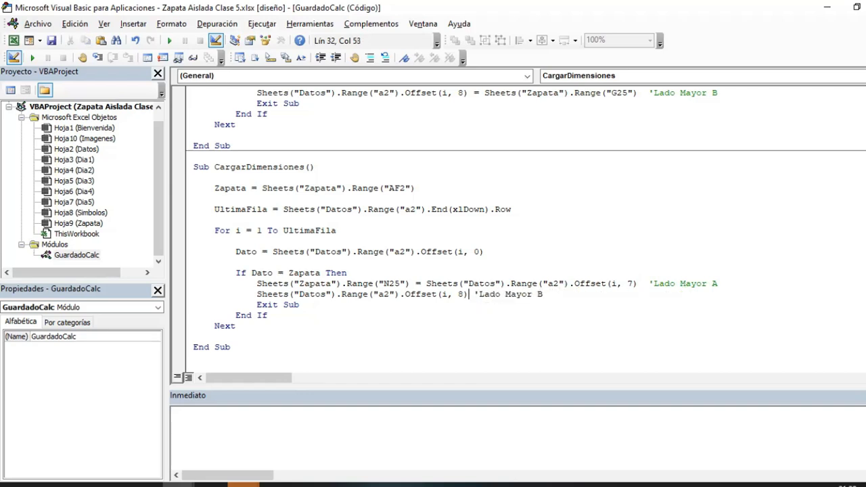
# Complete the Lado Mayor B line so Sheets("Zapata").Range("G25") equals the Datos a2 cell with Offset(i, 8)
pyautogui.write(')')
pyautogui.press('Home')
pyautogui.hotkey('ctrl', 'v')
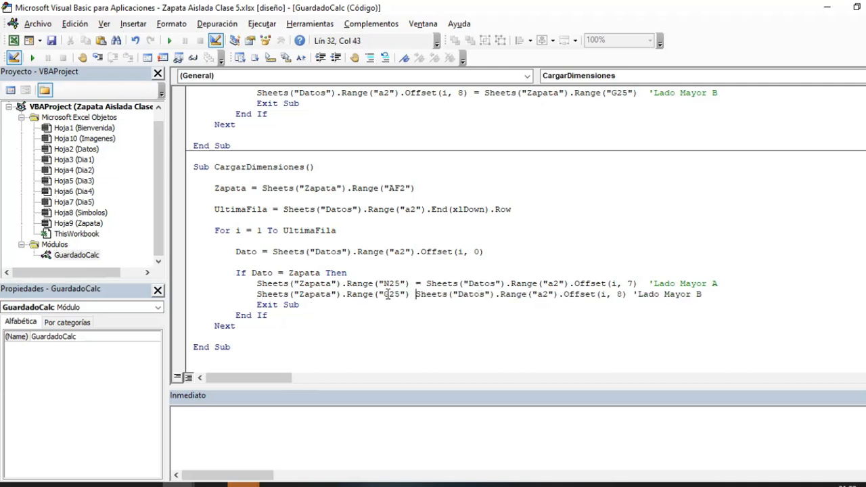
pyautogui.write('=')
pyautogui.press('Up')
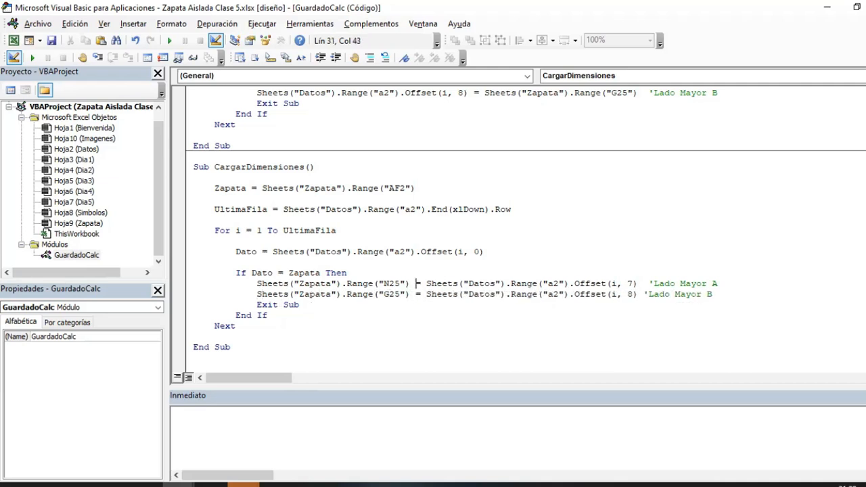
pyautogui.click(520, 230)
pyautogui.click(537, 264)
# Return to the Zapata sheet and assign the CargarDimensiones macro to the second GUARDAR button, the form control
pyautogui.doubleClick(267, 168)
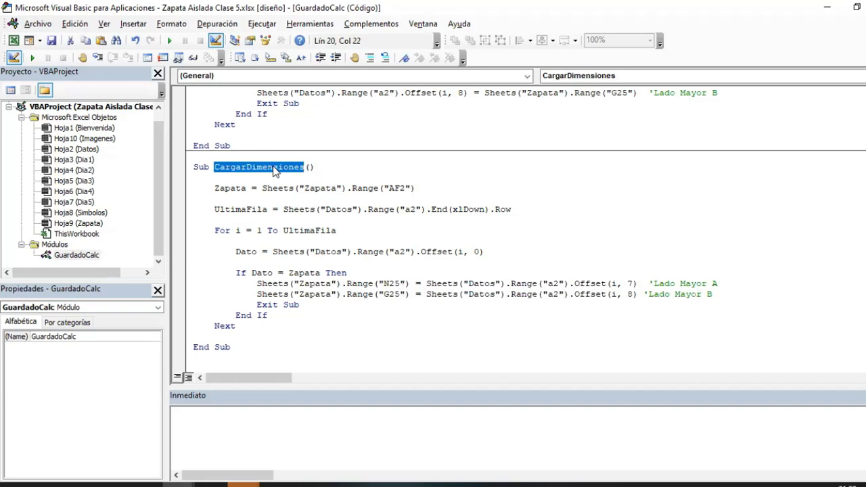
pyautogui.click(827, 7)
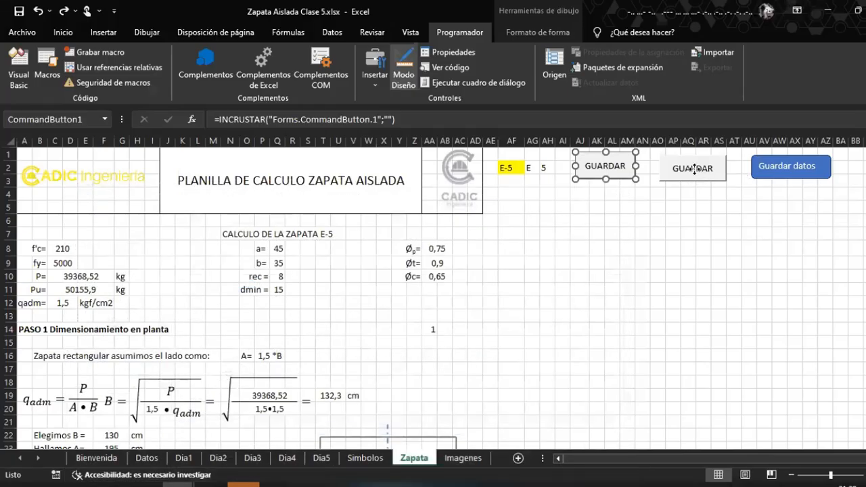
pyautogui.rightClick(696, 172)
pyautogui.click(735, 281)
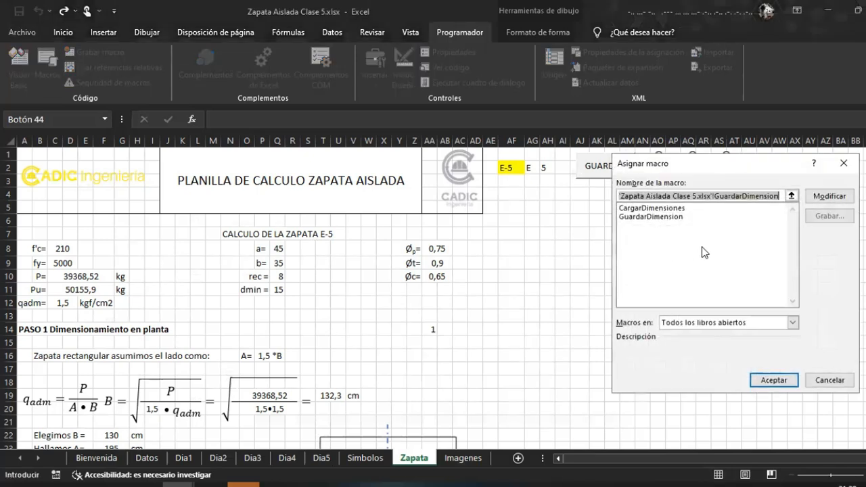
pyautogui.click(669, 208)
pyautogui.click(772, 379)
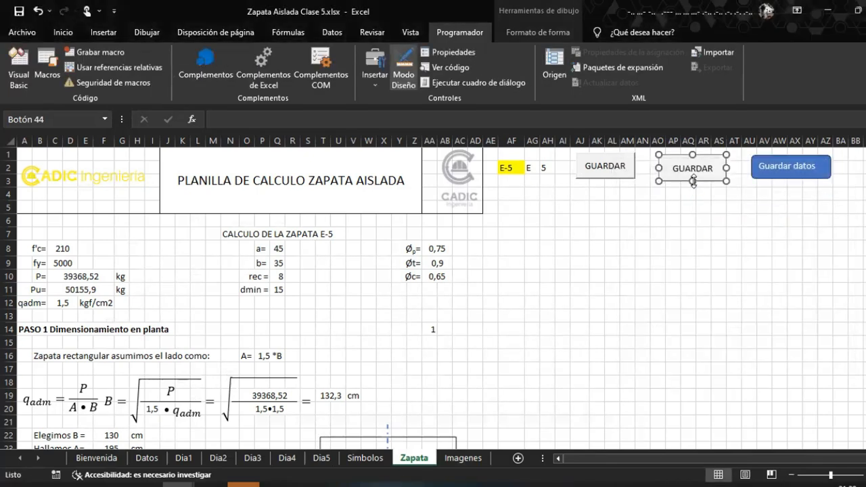
# Change the caption of the form button that runs CargarDimensiones to CARGAR
pyautogui.click(681, 168)
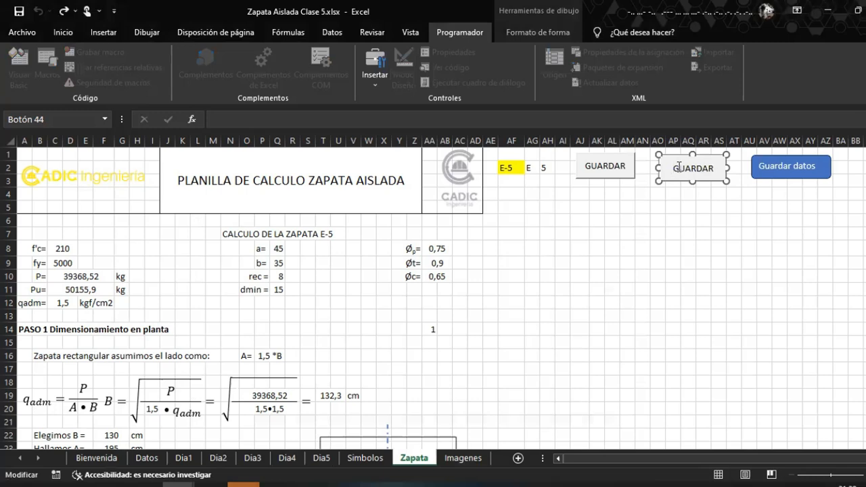
pyautogui.moveTo(679, 167); pyautogui.dragTo(711, 173)
pyautogui.press('BackSpace')
pyautogui.write('cargar')
pyautogui.press('BackSpace')
pyautogui.press('BackSpace')
pyautogui.press('BackSpace')
pyautogui.press('BackSpace')
pyautogui.press('BackSpace')
pyautogui.write('A')
pyautogui.press('BackSpace')
pyautogui.press('BackSpace')
pyautogui.write('CARGA')
pyautogui.click(706, 273)
pyautogui.click(628, 220)
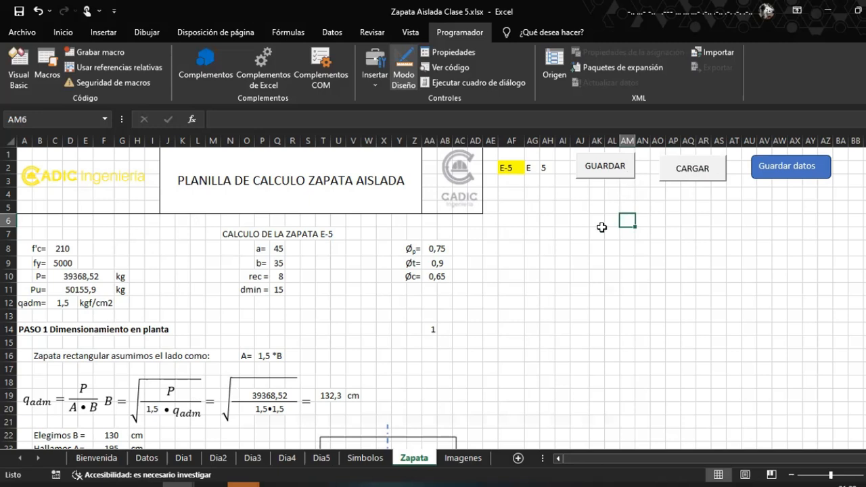
# Clear the LADO A ELEGIDO value in N25 and the LADO B ELEGIDO value in G25 on the Zapata sheet
pyautogui.scroll(-2, 601, 227)
pyautogui.scroll(2, 598, 226)
pyautogui.click(592, 278)
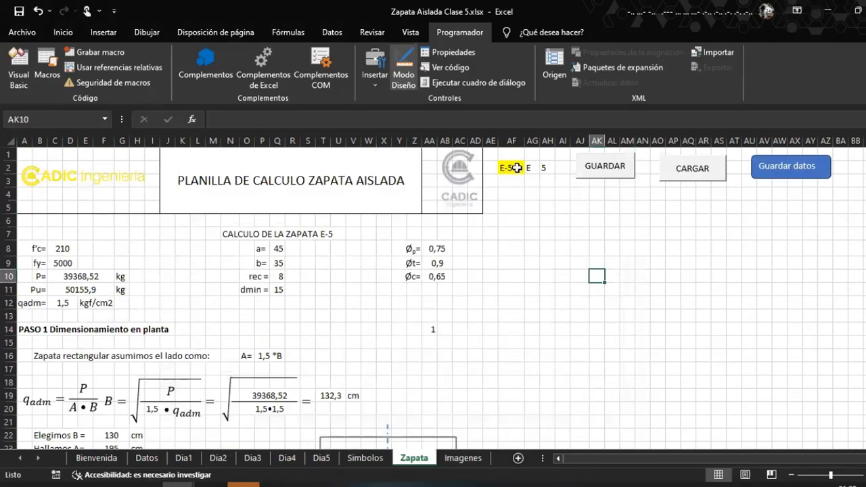
pyautogui.scroll(-3, 504, 228)
pyautogui.click(242, 351)
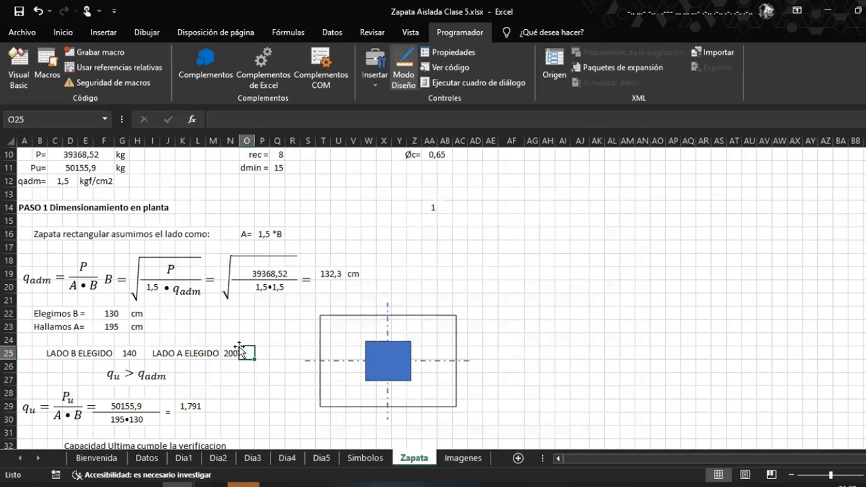
pyautogui.click(231, 353)
pyautogui.press('Delete')
pyautogui.click(121, 350)
pyautogui.press('Delete')
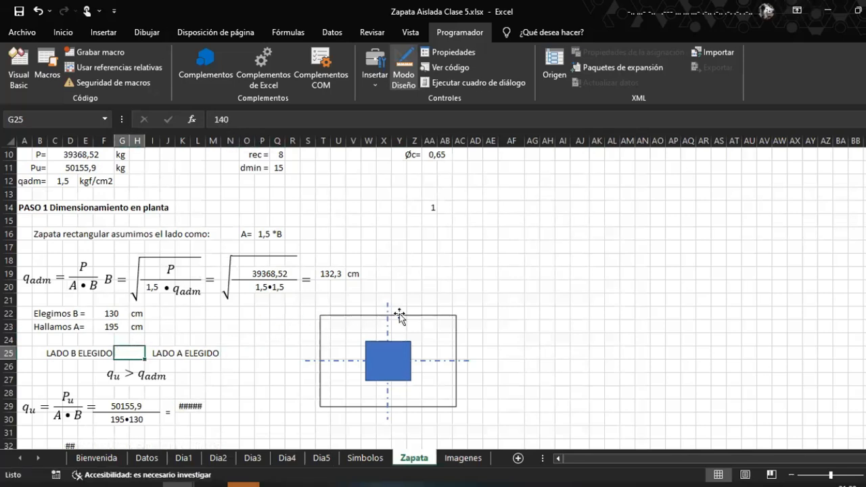
pyautogui.click(547, 299)
pyautogui.scroll(3, 546, 298)
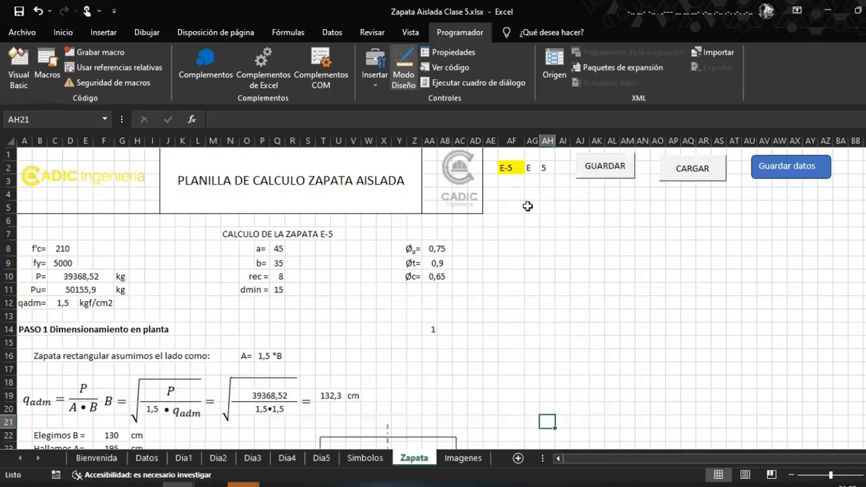
# Check the saved dimensions of footing E-5 in row 17 of the Datos sheet and return to the Zapata sheet
pyautogui.click(147, 458)
pyautogui.scroll(-1, 311, 355)
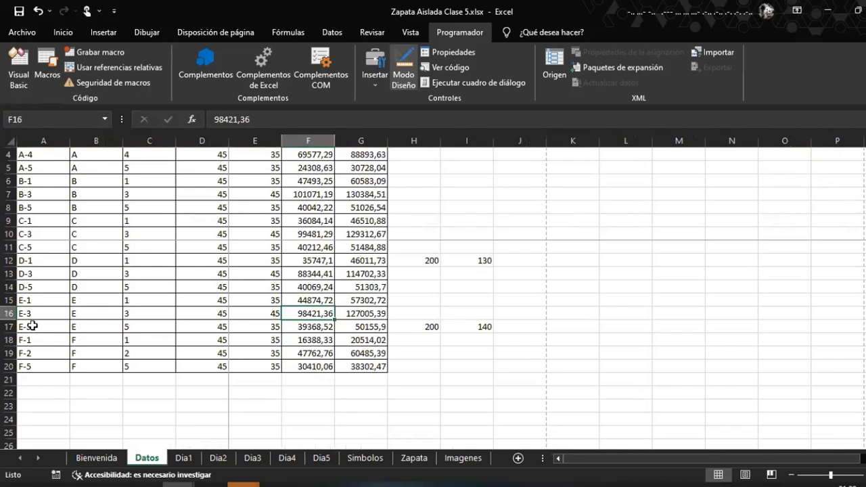
pyautogui.click(9, 326)
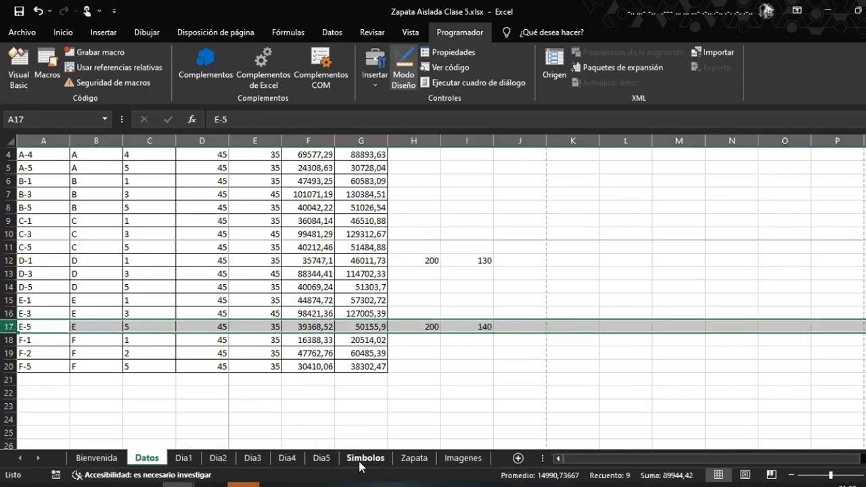
pyautogui.click(406, 462)
pyautogui.click(624, 192)
pyautogui.scroll(-1, 666, 199)
pyautogui.scroll(1, 699, 192)
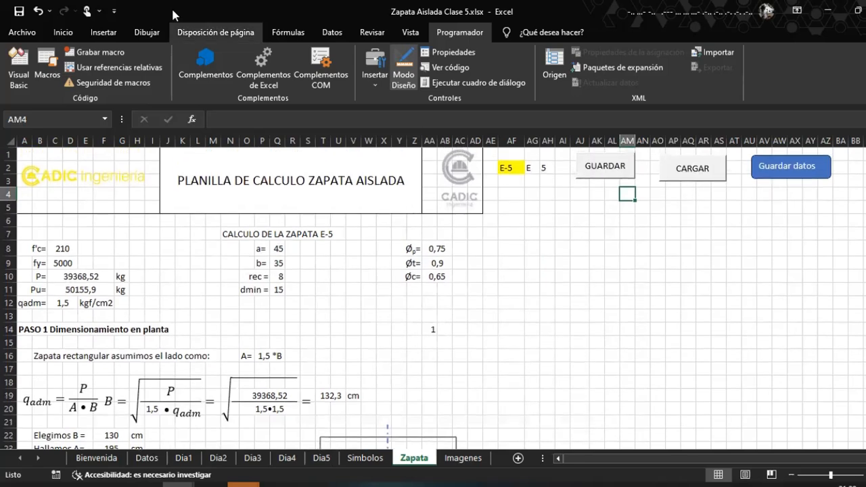
# Save the workbook Zapata Aislada Clase 5 as a macro-enabled Excel workbook (.xlsm)
pyautogui.click(19, 10)
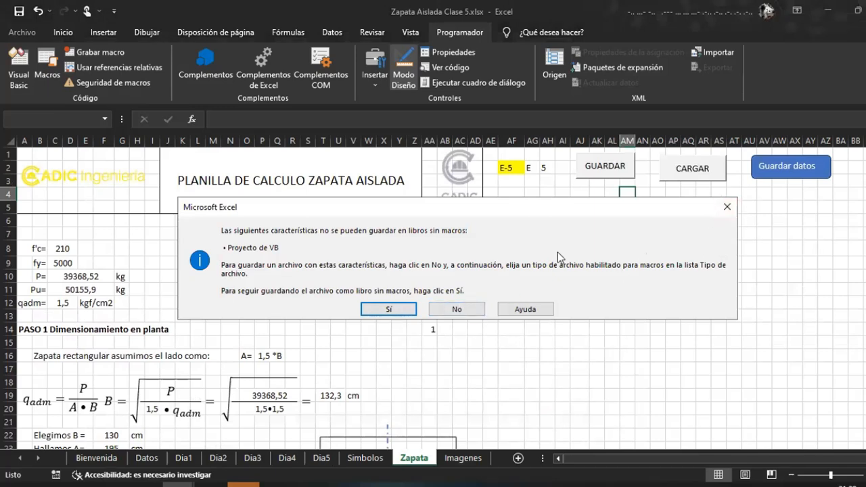
pyautogui.click(457, 310)
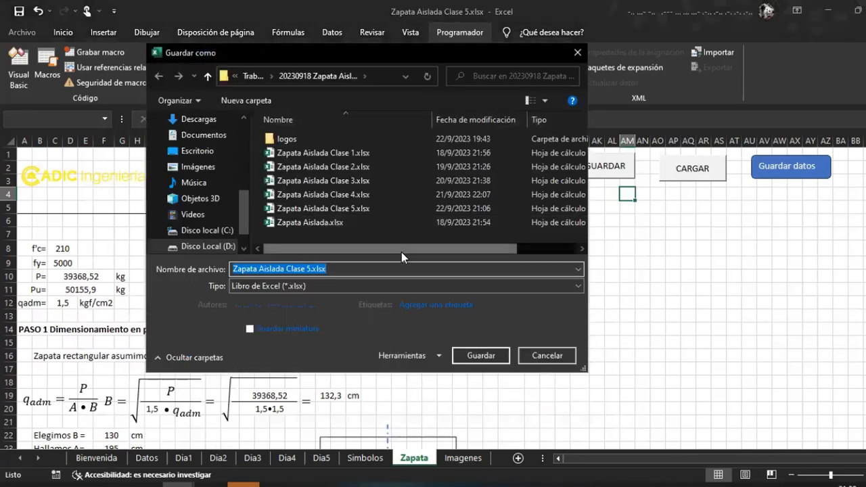
pyautogui.click(332, 286)
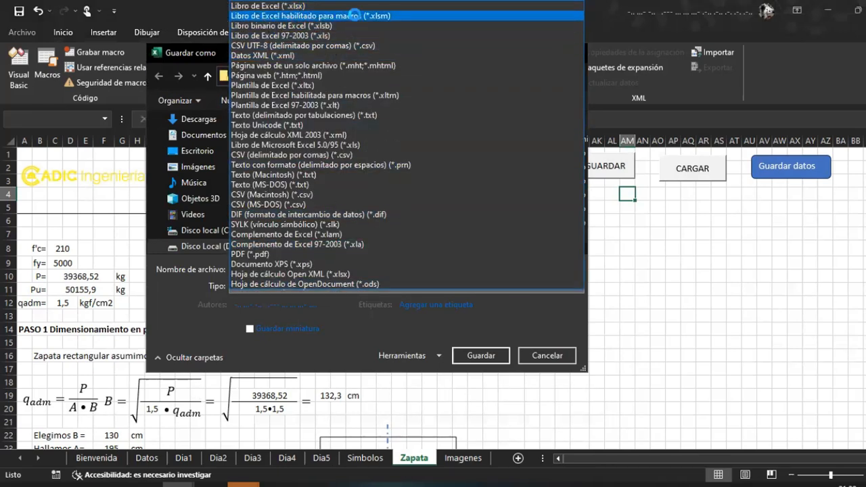
pyautogui.click(354, 15)
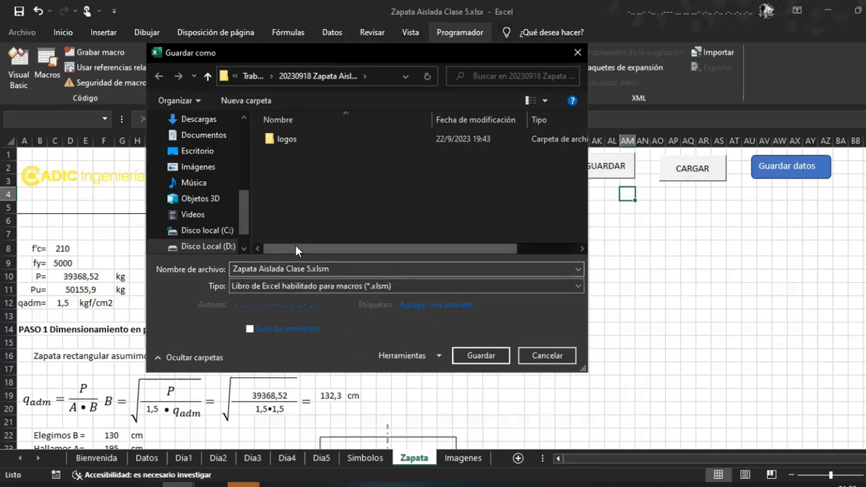
pyautogui.click(480, 358)
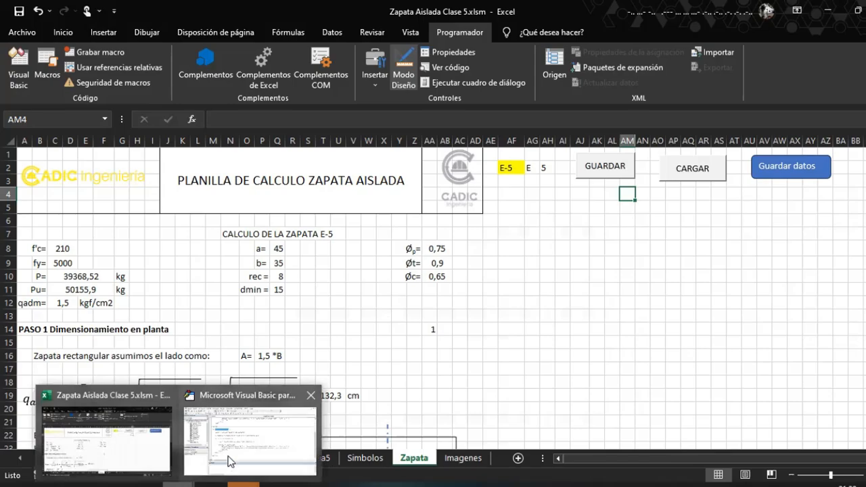
# Review the CargarDimensiones code in the Visual Basic editor and return to the Zapata sheet
pyautogui.click(232, 461)
pyautogui.click(375, 176)
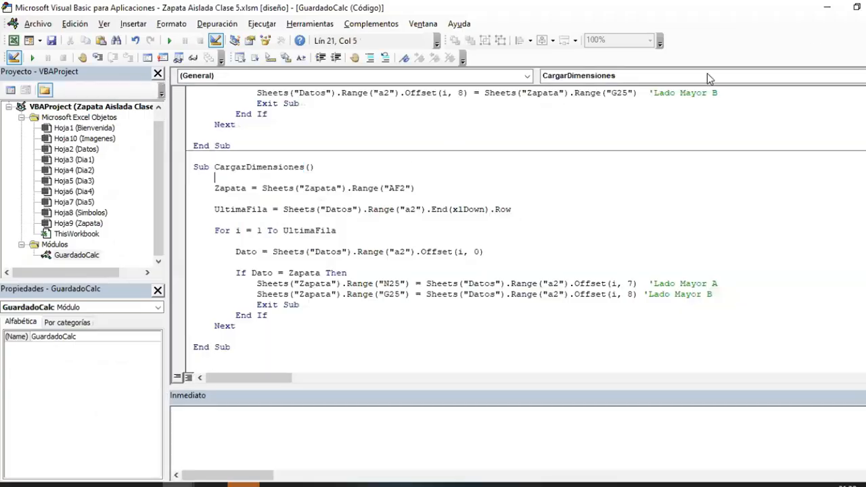
pyautogui.click(831, 15)
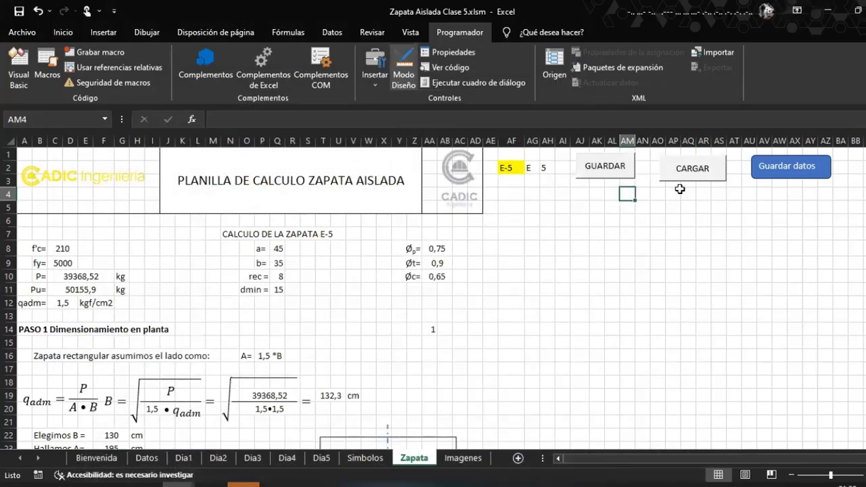
# Move the CARGAR button down to around row 14, level with the PASO 1 heading
pyautogui.scroll(-4, 609, 219)
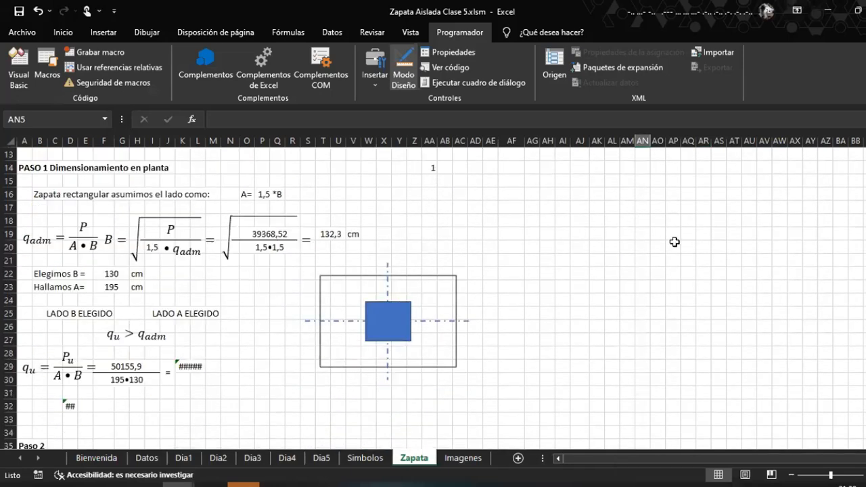
pyautogui.scroll(4, 675, 242)
pyautogui.rightClick(677, 166)
pyautogui.press('Escape')
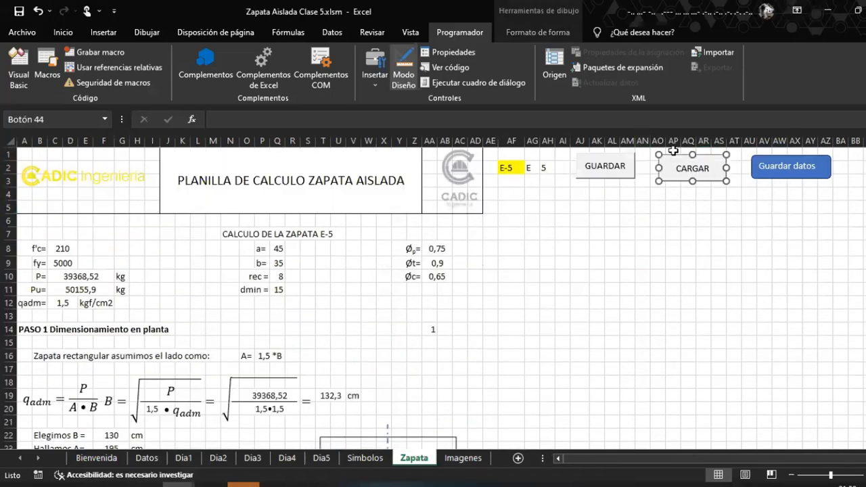
pyautogui.moveTo(670, 163); pyautogui.dragTo(643, 336)
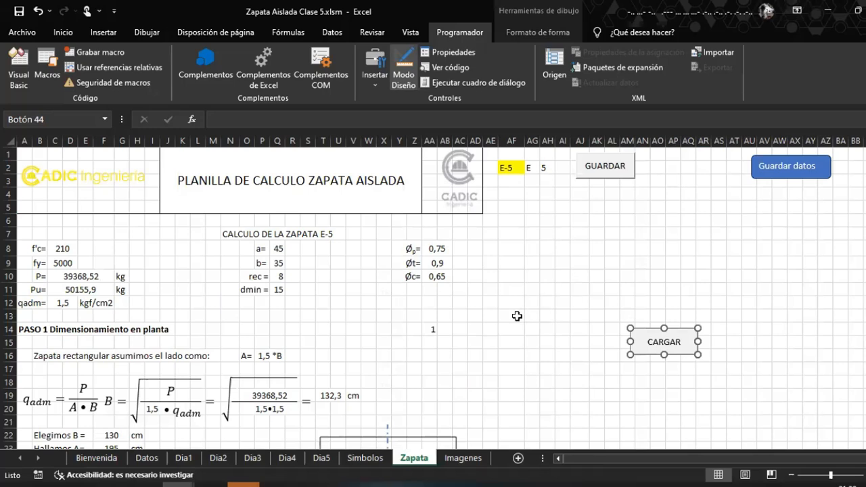
pyautogui.scroll(-4, 517, 316)
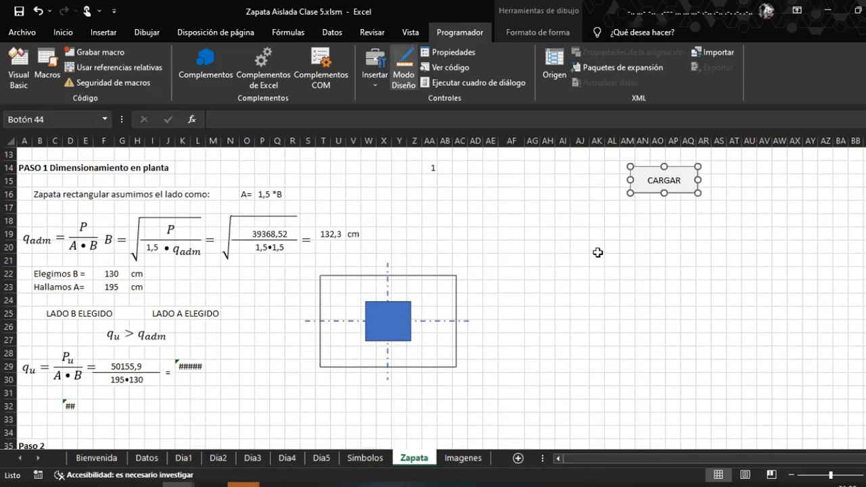
# Run the CARGAR button twice to load the E-5 dimensions, clearing LADO A and LADO B ELEGIDO in N25 and G25 between runs
pyautogui.click(598, 251)
pyautogui.click(654, 185)
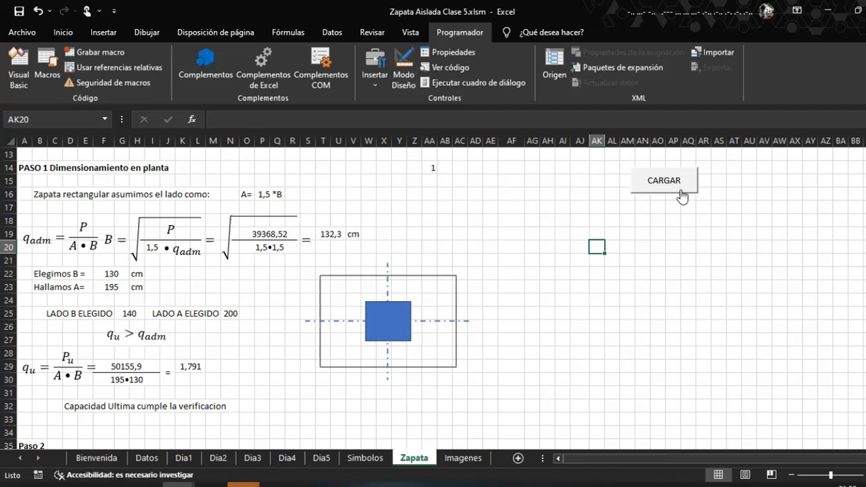
pyautogui.click(228, 314)
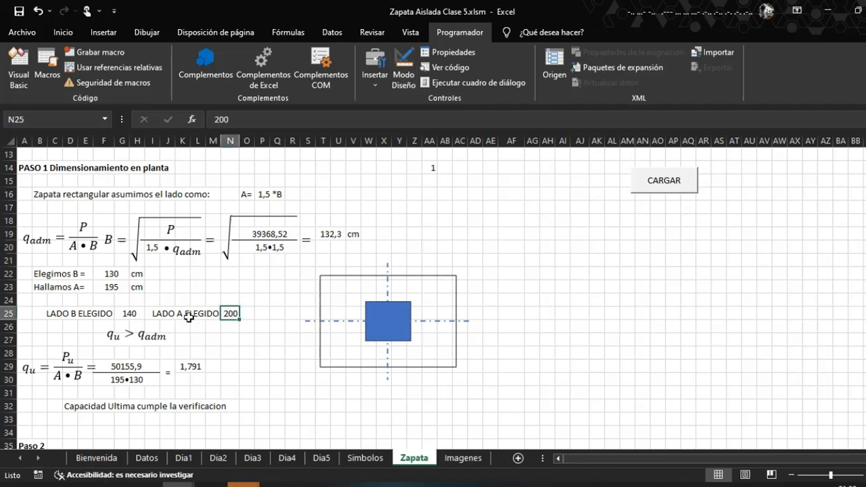
pyautogui.press('Delete')
pyautogui.click(128, 314)
pyautogui.press('Delete')
pyautogui.click(722, 274)
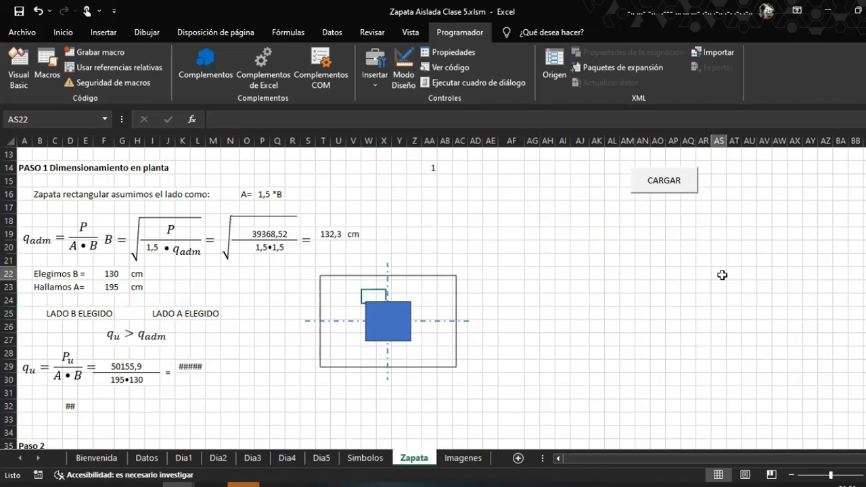
pyautogui.click(659, 187)
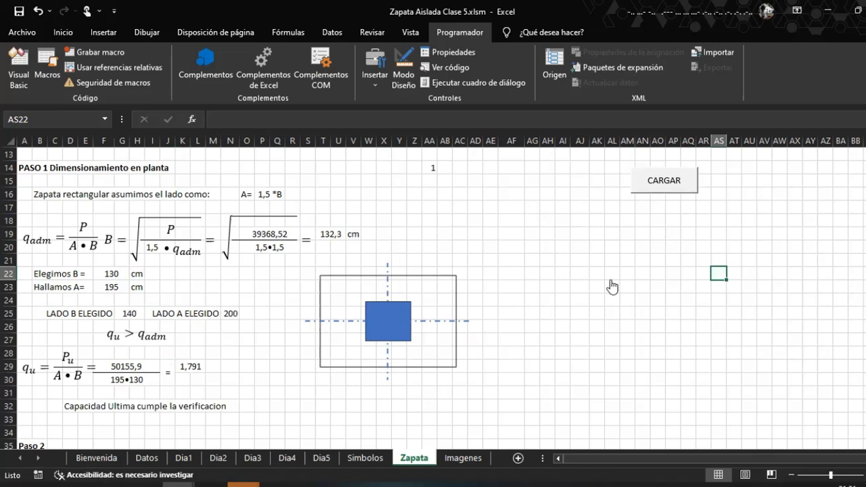
# Clear the LADO A ELEGIDO and LADO B ELEGIDO values in N25 and G25 on the Zapata sheet
pyautogui.click(227, 314)
pyautogui.press('Delete')
pyautogui.click(128, 313)
pyautogui.press('Delete')
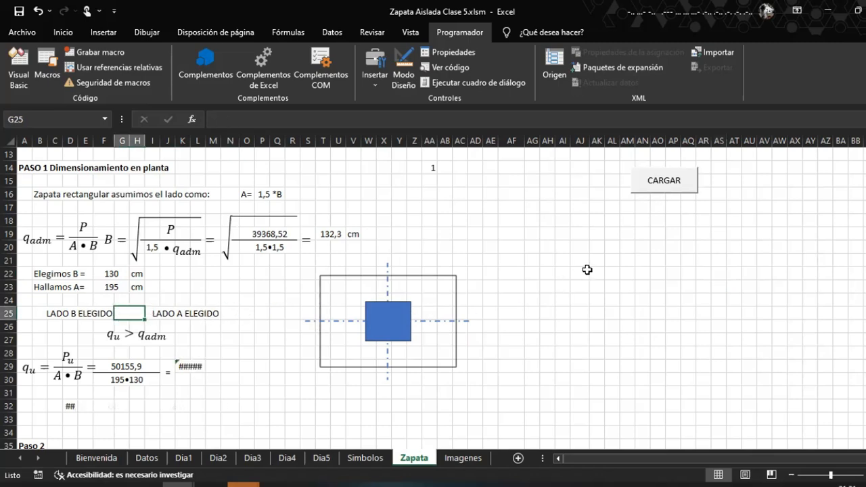
pyautogui.click(587, 270)
pyautogui.scroll(1, 262, 399)
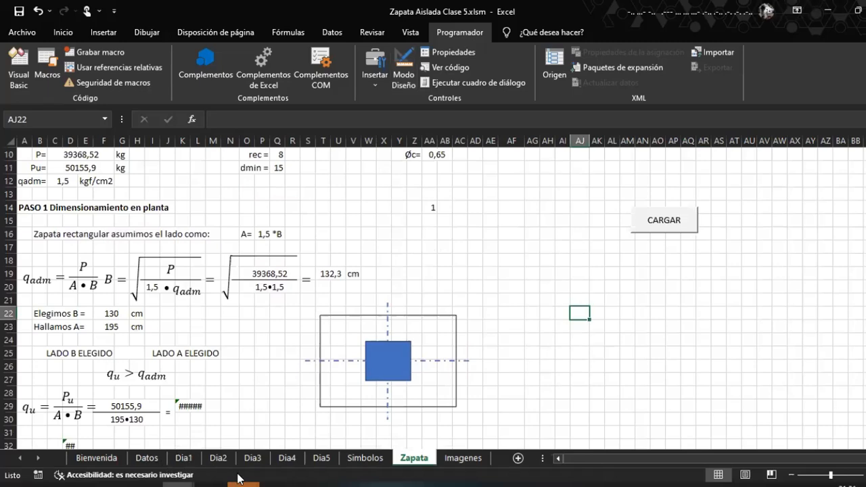
# Check the CargarDimensiones code, and examine the Datos sheet's dimension columns and the free columns K to M beside them
pyautogui.click(178, 485)
pyautogui.click(230, 467)
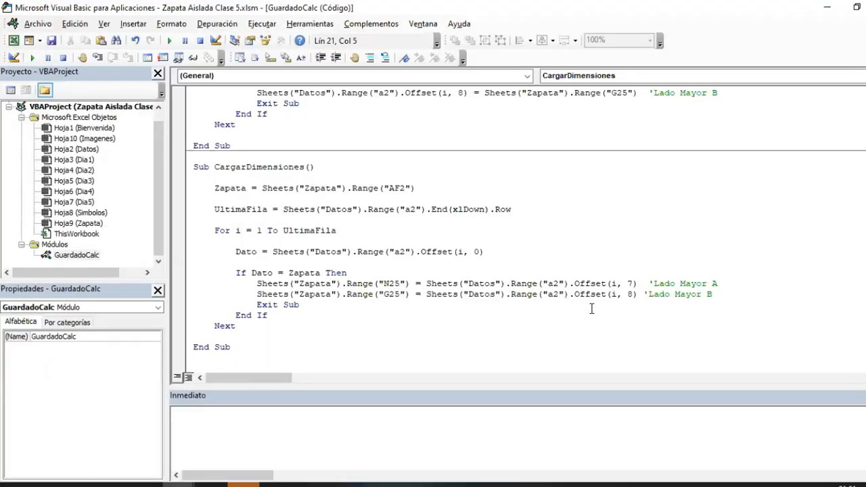
pyautogui.click(180, 485)
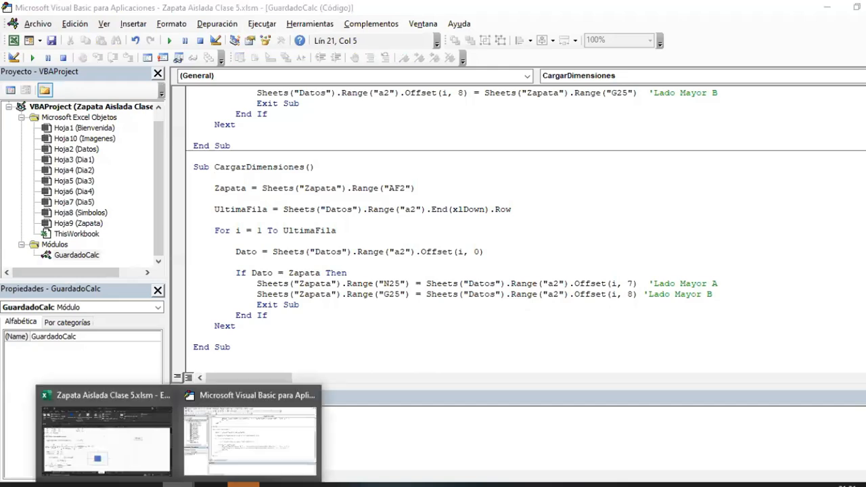
pyautogui.click(112, 459)
pyautogui.click(147, 458)
pyautogui.scroll(2, 427, 299)
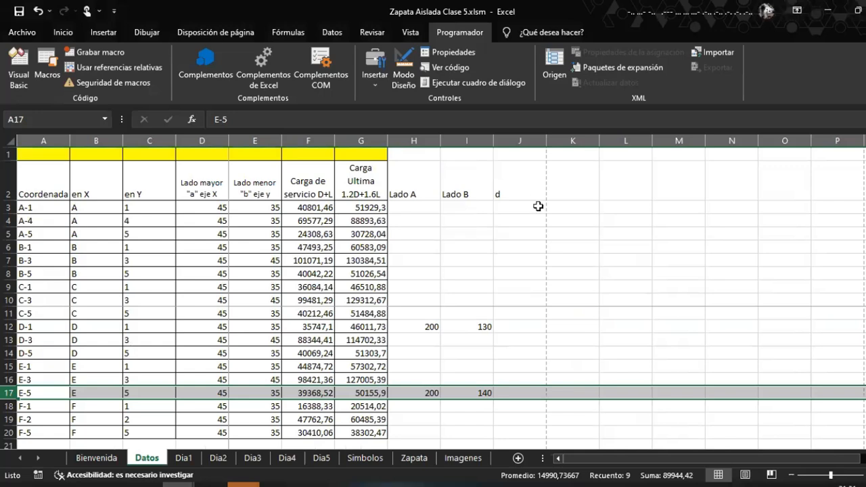
pyautogui.click(568, 191)
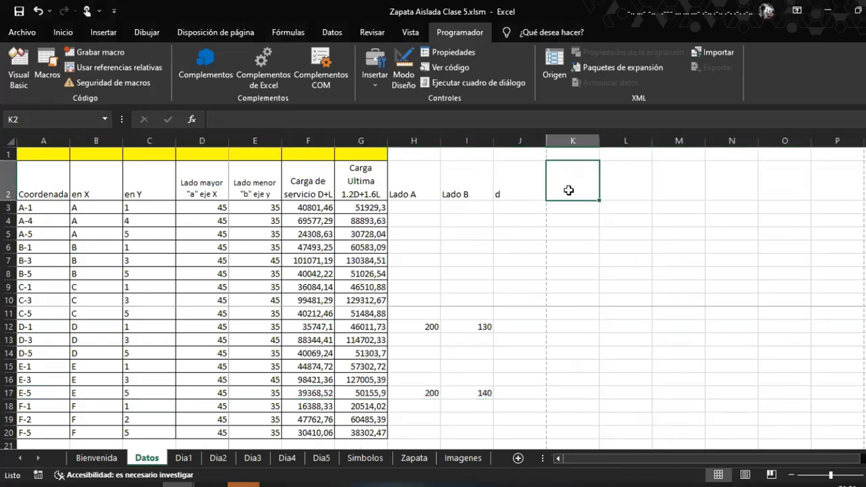
pyautogui.click(632, 190)
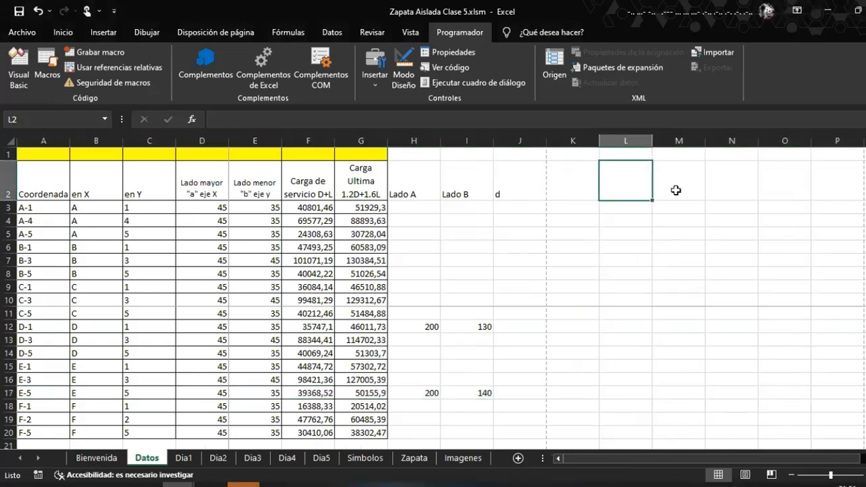
pyautogui.click(676, 190)
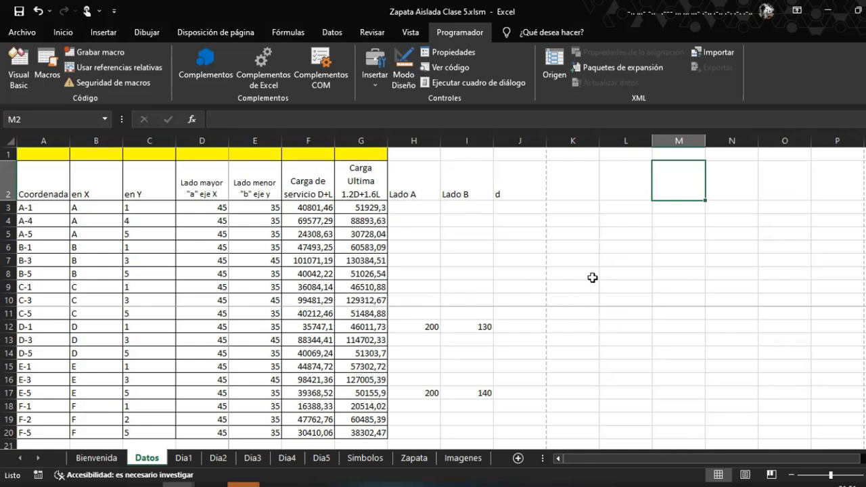
pyautogui.click(668, 299)
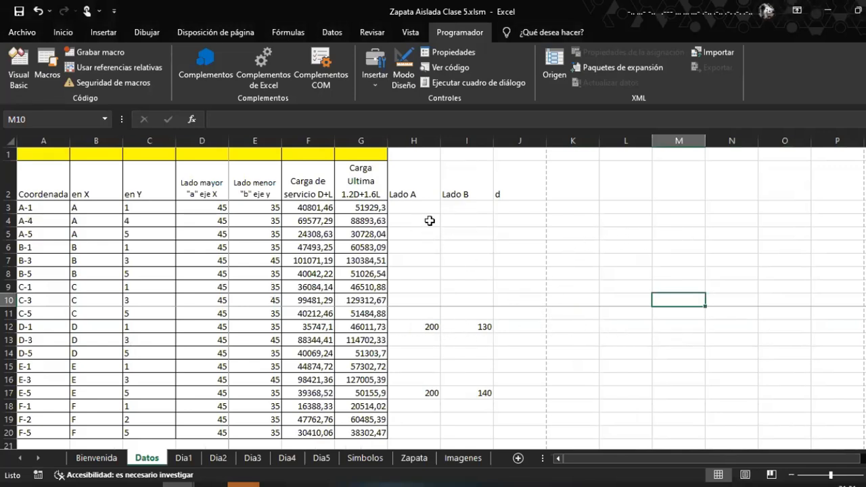
# Review the CargarDimensiones line in the Visual Basic editor that loads Lado B from Datos into Zapata cell G25
pyautogui.click(177, 481)
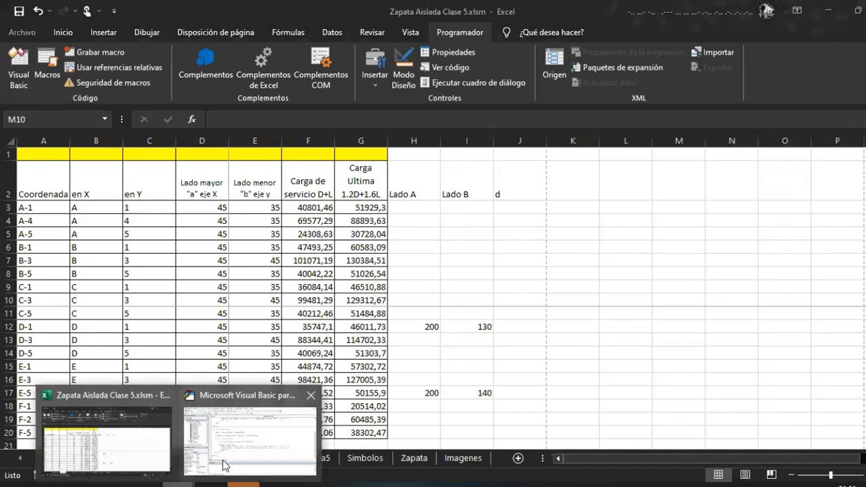
pyautogui.click(223, 465)
pyautogui.moveTo(638, 296); pyautogui.dragTo(264, 299)
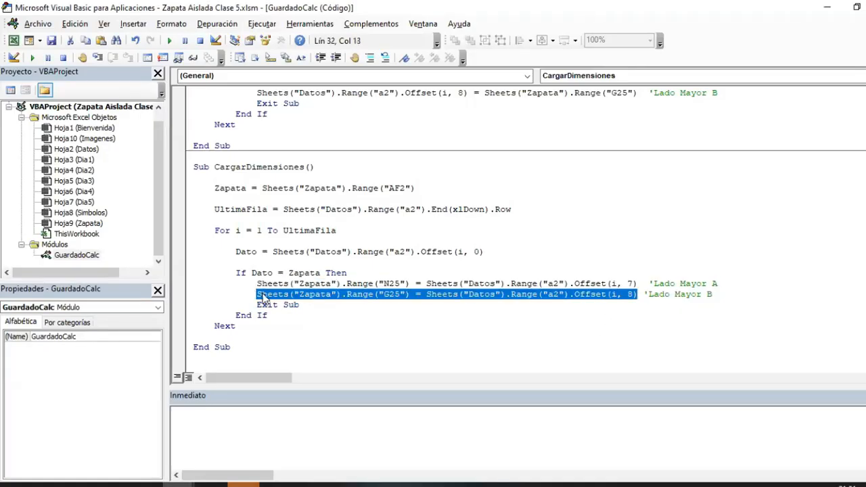
pyautogui.click(628, 294)
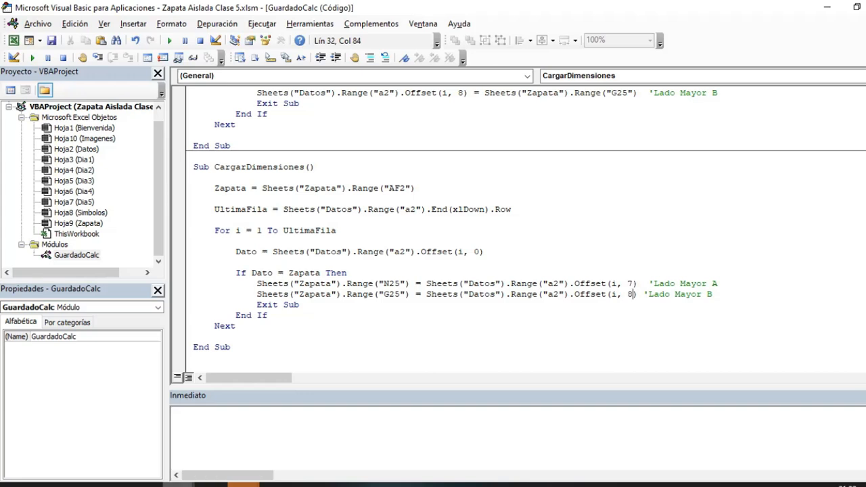
# Examine the Lado B, d and free K to N columns on the Datos sheet, and recheck the CargarDimensiones code
pyautogui.click(177, 482)
pyautogui.click(150, 448)
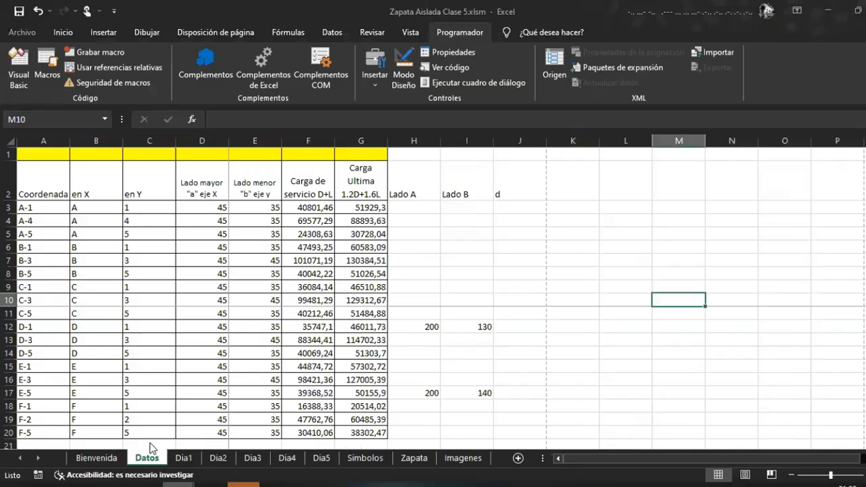
pyautogui.click(452, 208)
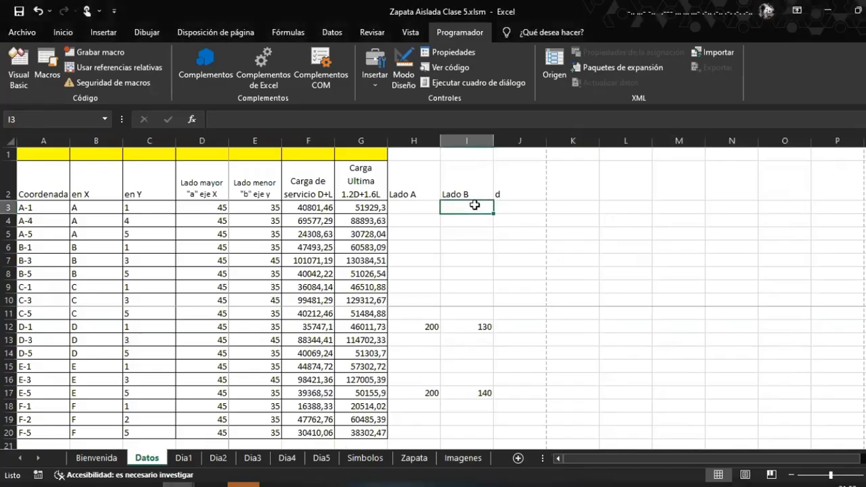
pyautogui.click(524, 204)
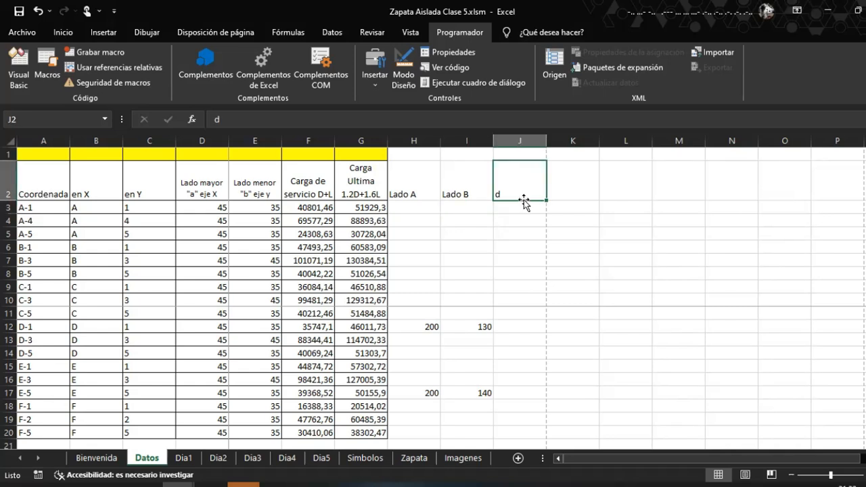
pyautogui.moveTo(527, 212); pyautogui.dragTo(517, 340)
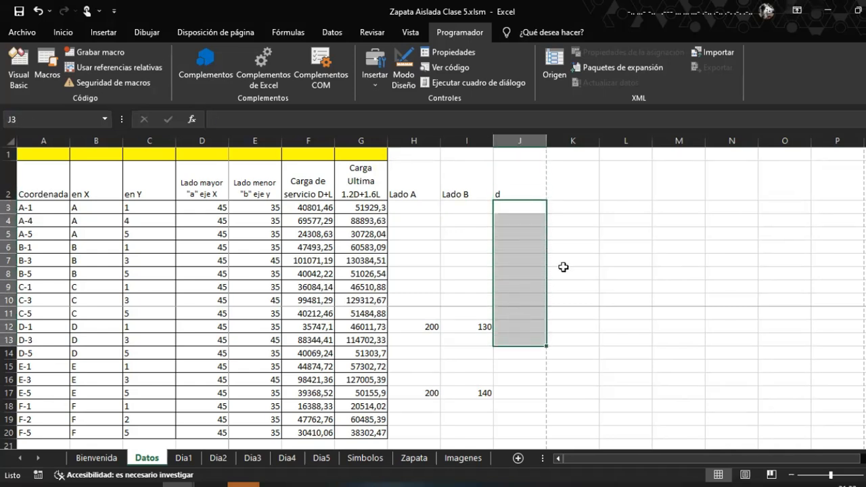
pyautogui.click(570, 206)
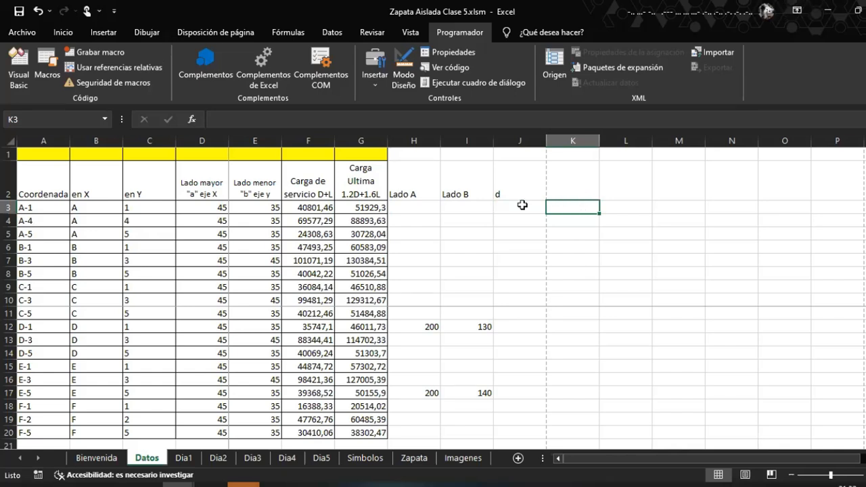
pyautogui.moveTo(574, 203); pyautogui.dragTo(566, 372)
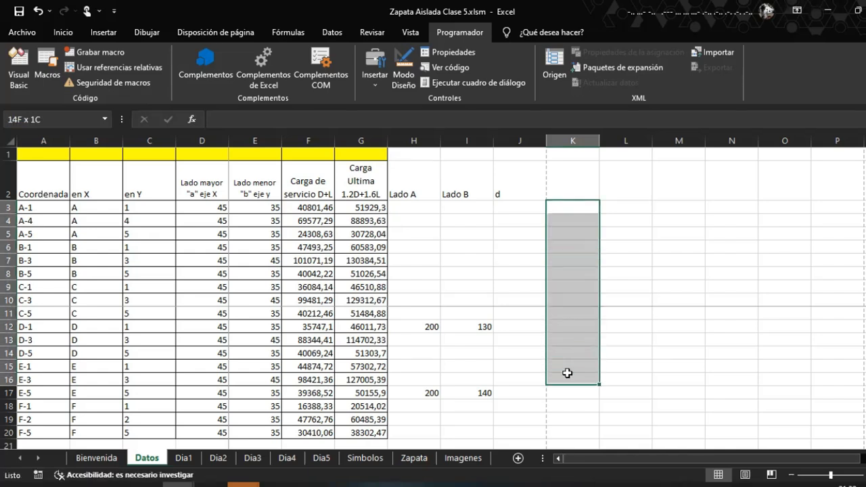
pyautogui.click(620, 223)
pyautogui.click(680, 221)
pyautogui.click(743, 223)
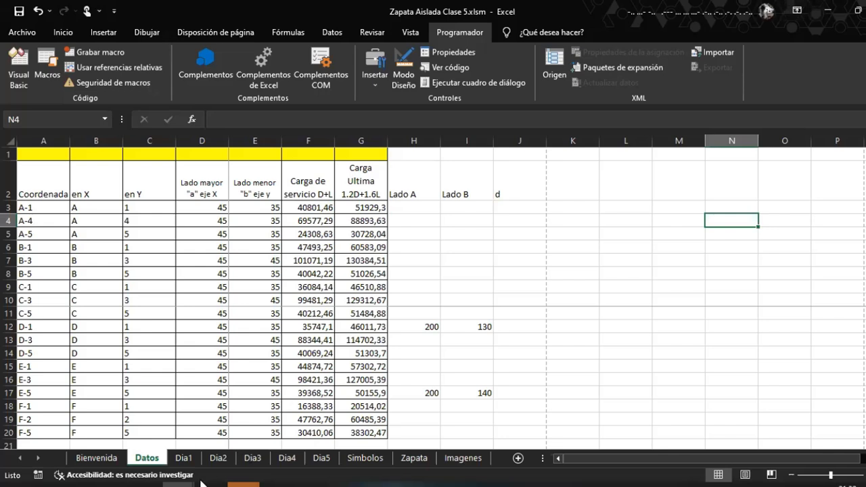
pyautogui.moveTo(180, 484)
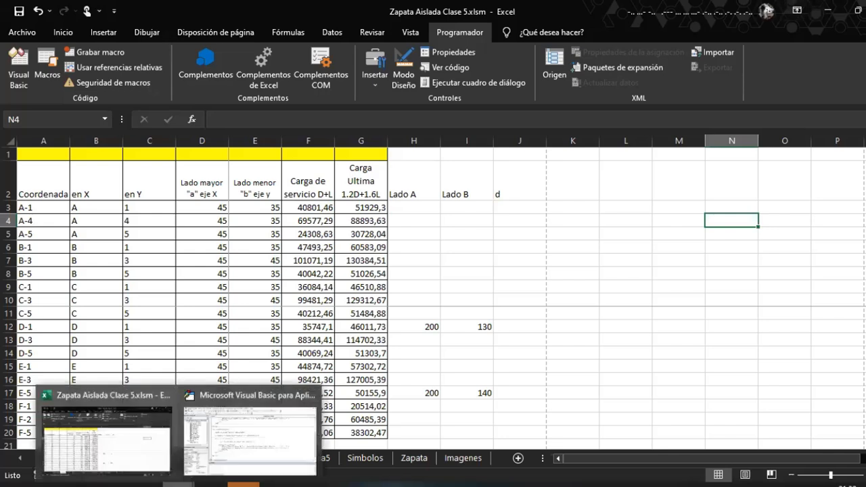
pyautogui.click(226, 457)
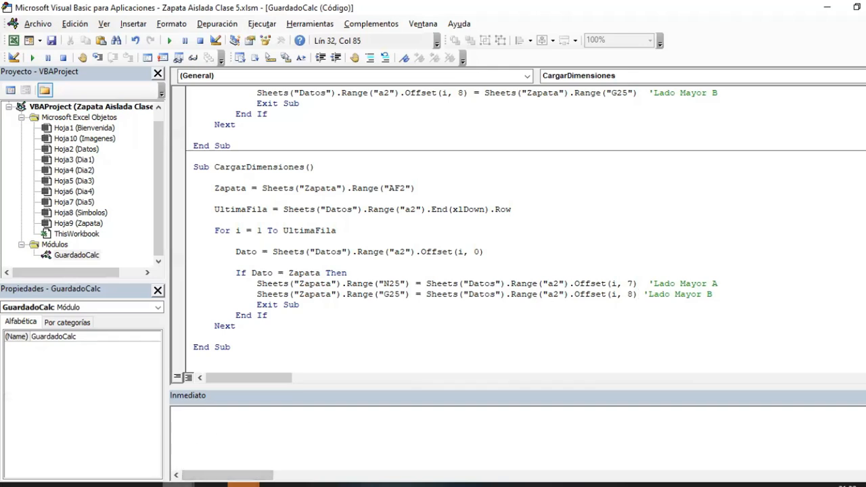
pyautogui.moveTo(178, 484)
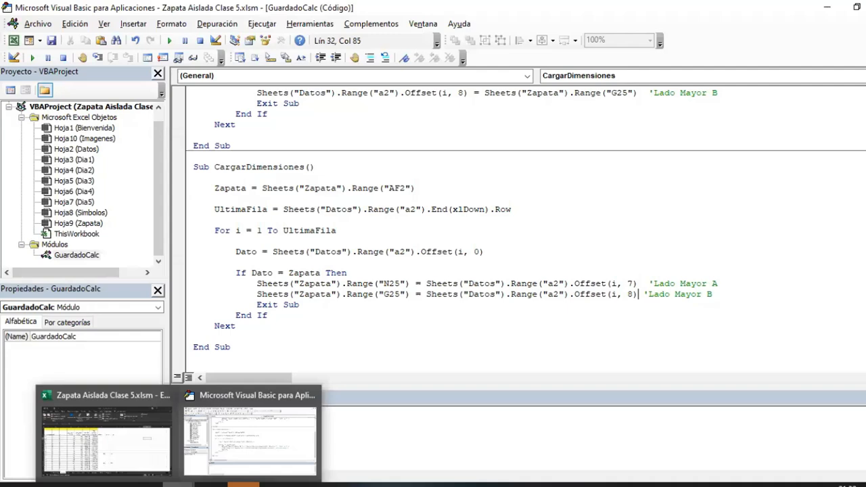
# Return to the Datos sheet and add the column header h in K2, beside the d header
pyautogui.click(147, 461)
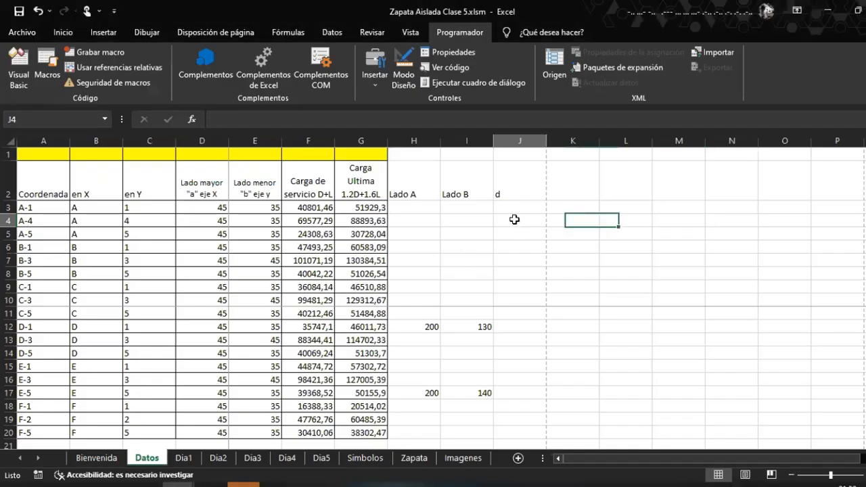
pyautogui.click(521, 207)
pyautogui.click(527, 189)
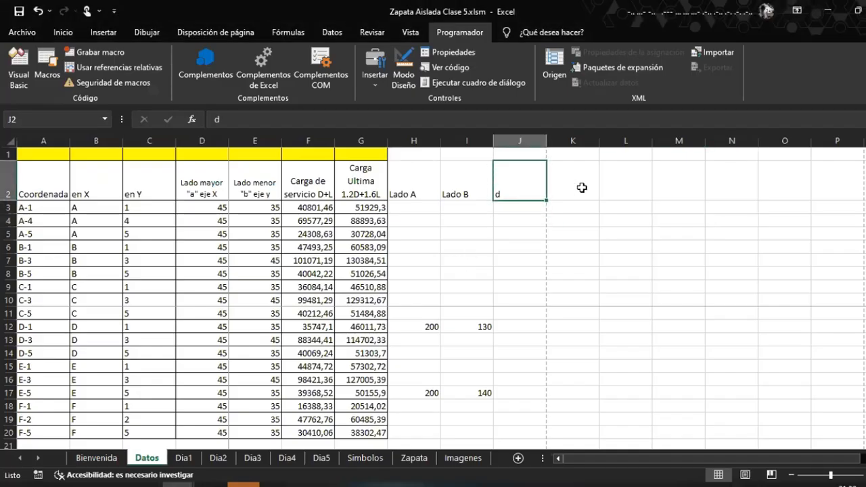
pyautogui.click(582, 188)
pyautogui.write('H')
pyautogui.click(576, 256)
pyautogui.click(580, 189)
pyautogui.write('h')
pyautogui.click(578, 243)
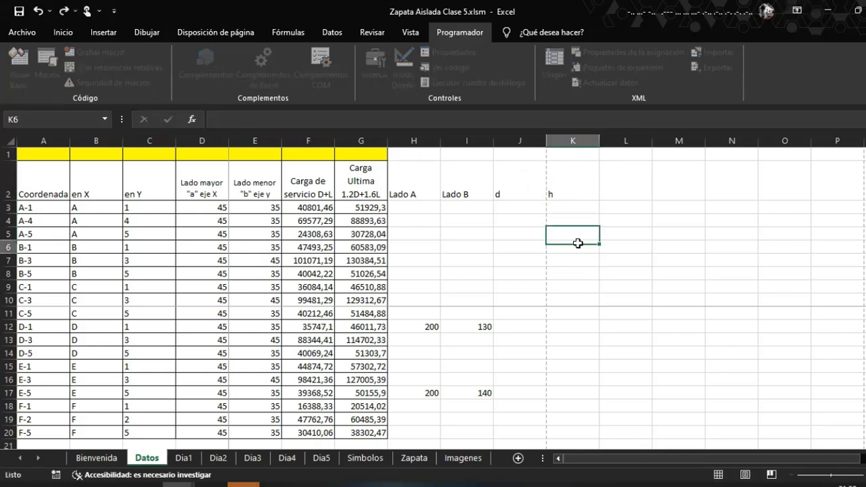
pyautogui.click(528, 228)
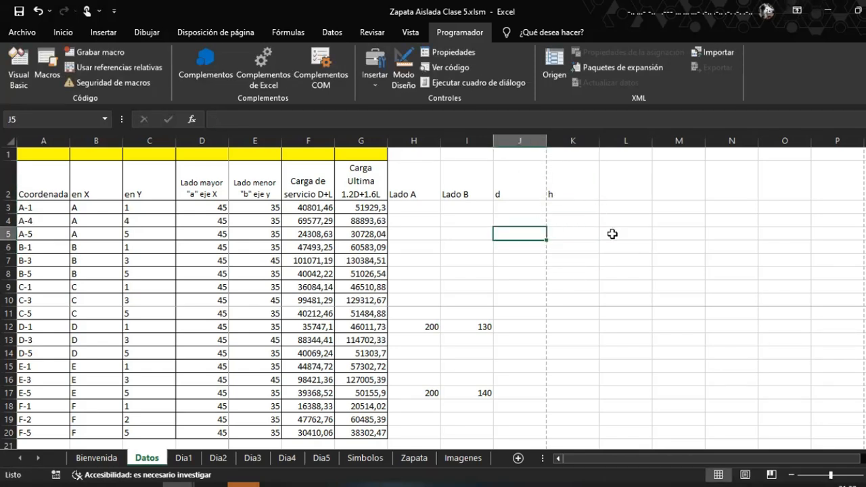
pyautogui.click(506, 270)
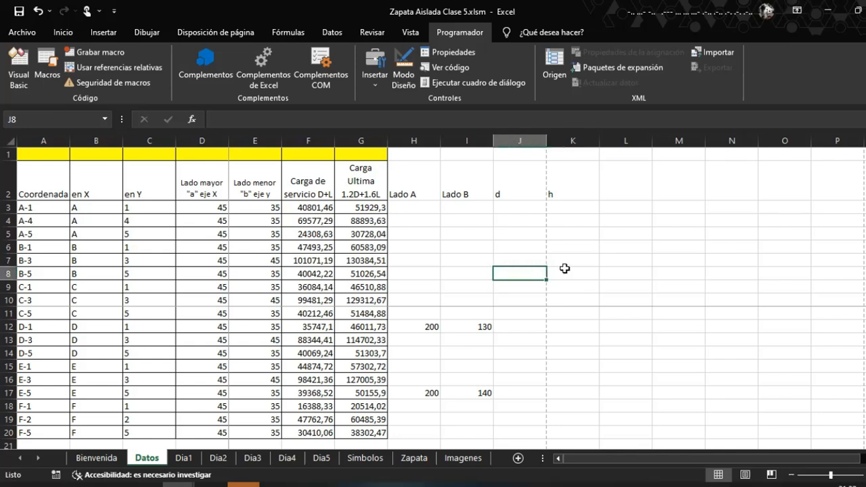
pyautogui.click(564, 269)
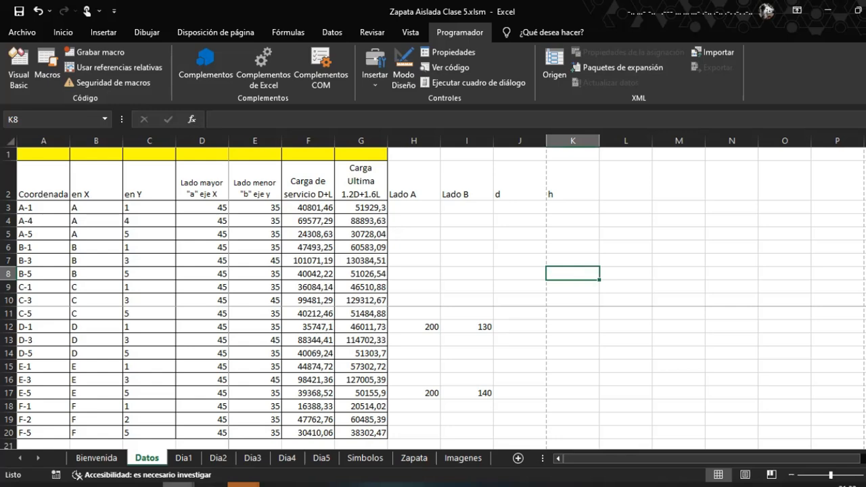
# Review CargarDimensiones in the Visual Basic editor: the Zapata variable, the UltimaFila line and the For...Next loop
pyautogui.moveTo(179, 485)
pyautogui.click(251, 429)
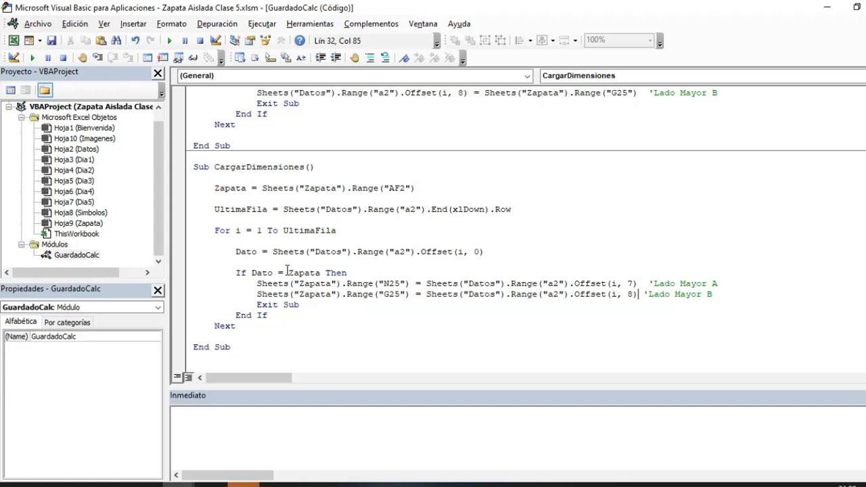
pyautogui.scroll(1, 279, 200)
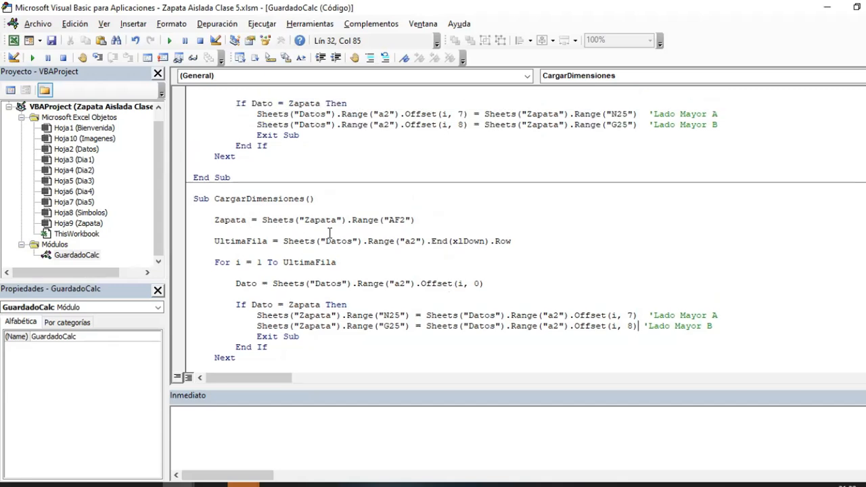
pyautogui.scroll(-1, 359, 226)
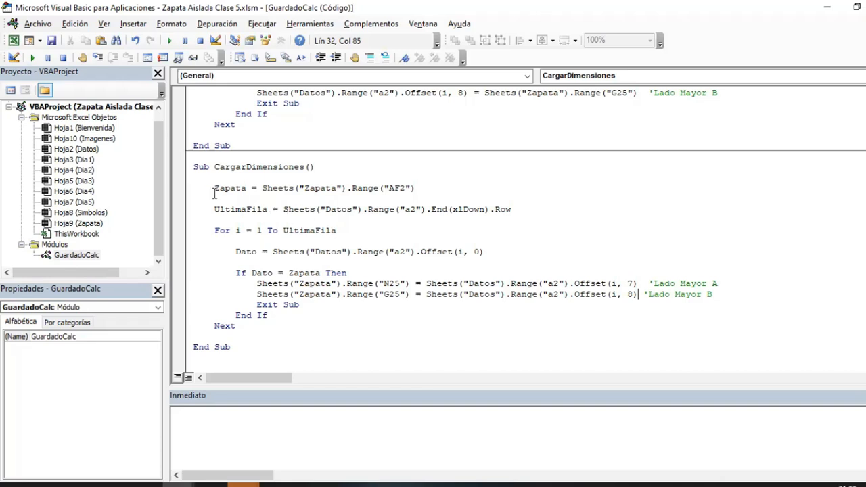
pyautogui.moveTo(251, 188); pyautogui.dragTo(216, 189)
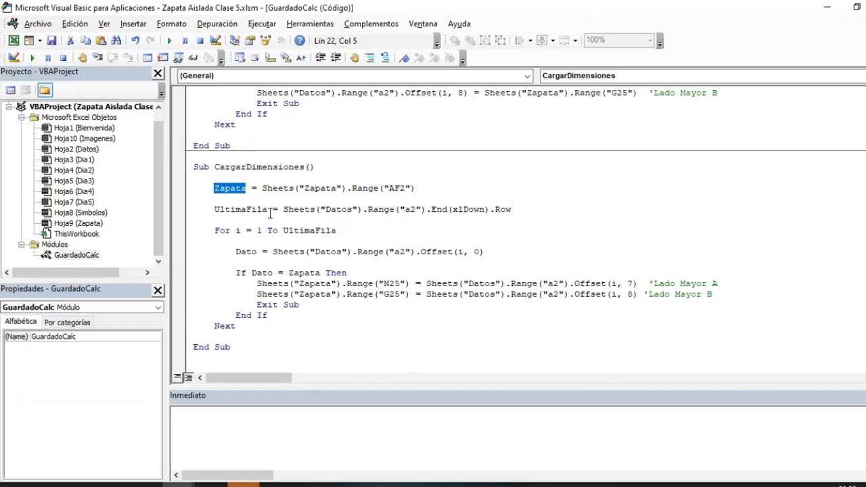
pyautogui.click(267, 210)
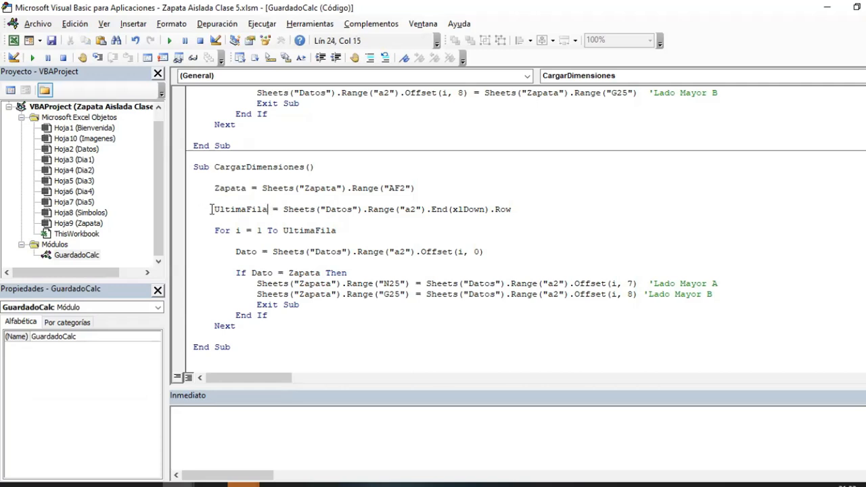
pyautogui.click(184, 210)
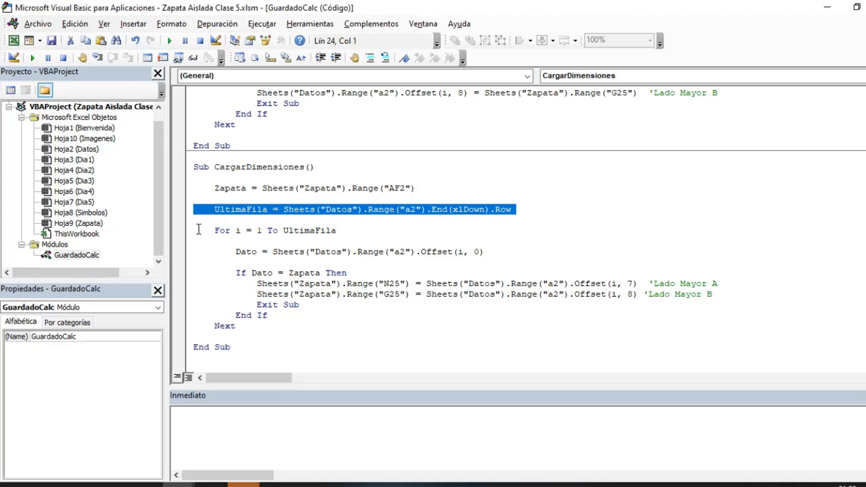
pyautogui.moveTo(186, 230); pyautogui.dragTo(183, 332)
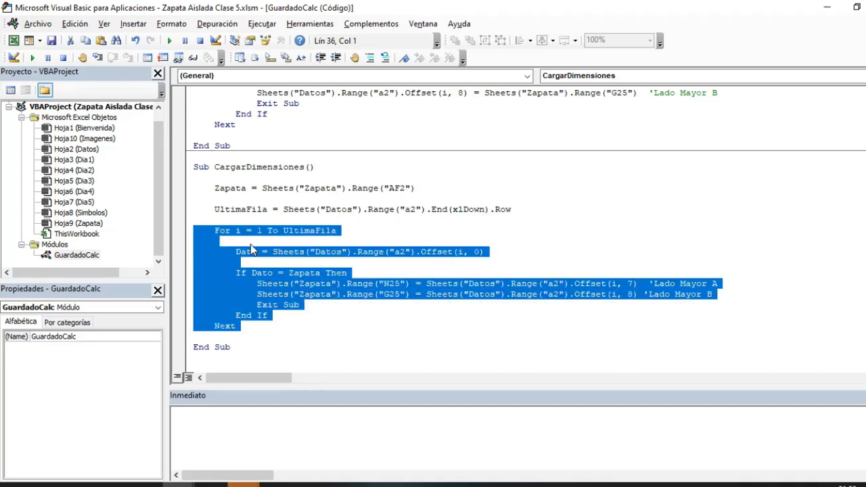
# Review the CargarDimensiones loop: the range up to UltimaFila, the Dato assignment and the If Dato = Zapata block
pyautogui.click(273, 230)
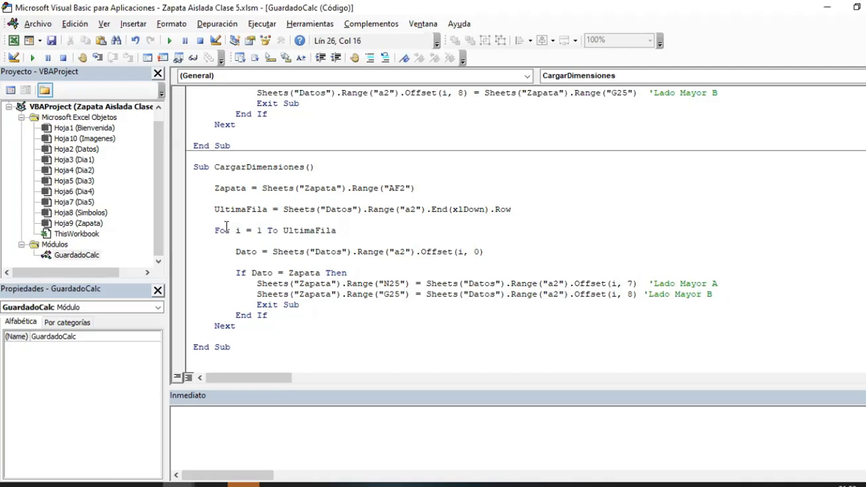
pyautogui.moveTo(236, 231); pyautogui.dragTo(330, 231)
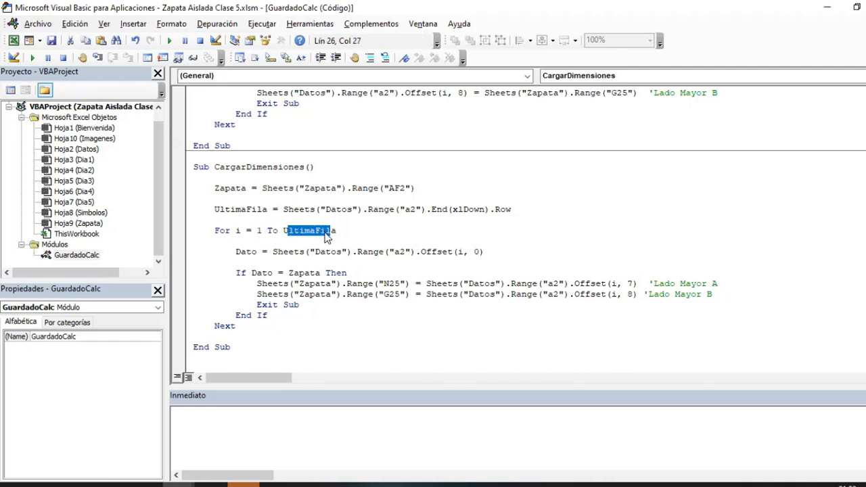
pyautogui.click(325, 230)
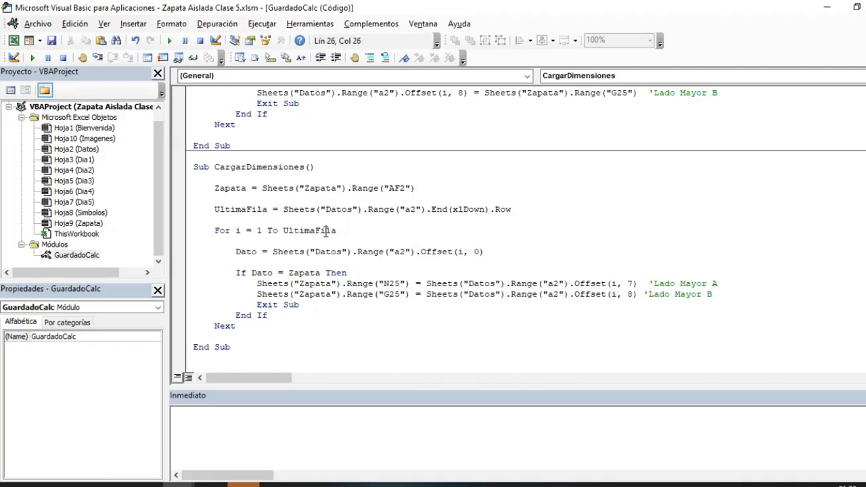
pyautogui.click(252, 252)
pyautogui.moveTo(258, 252); pyautogui.dragTo(235, 252)
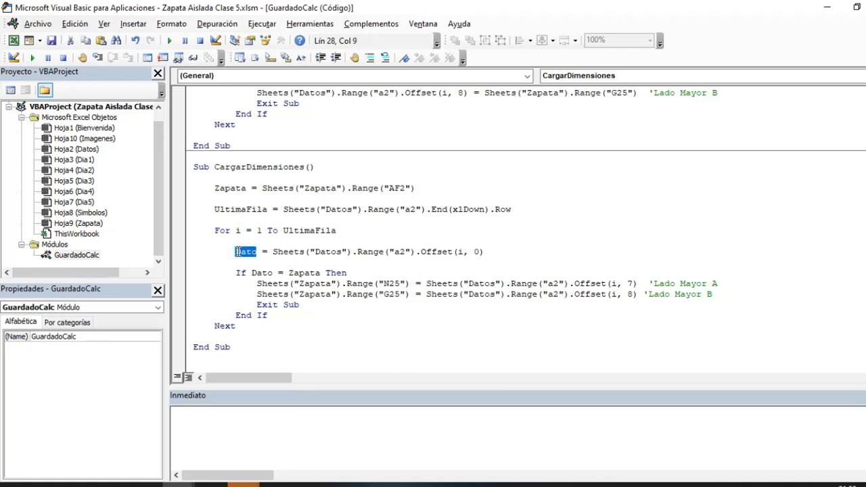
pyautogui.click(421, 252)
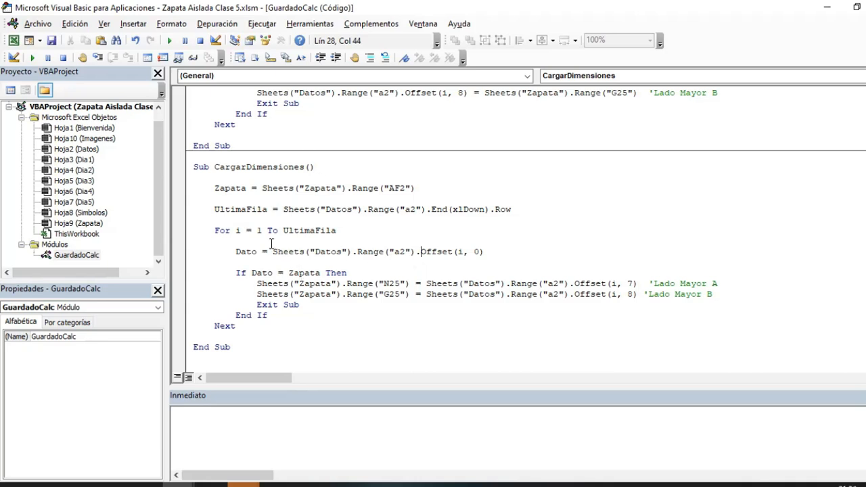
pyautogui.moveTo(259, 252); pyautogui.dragTo(237, 254)
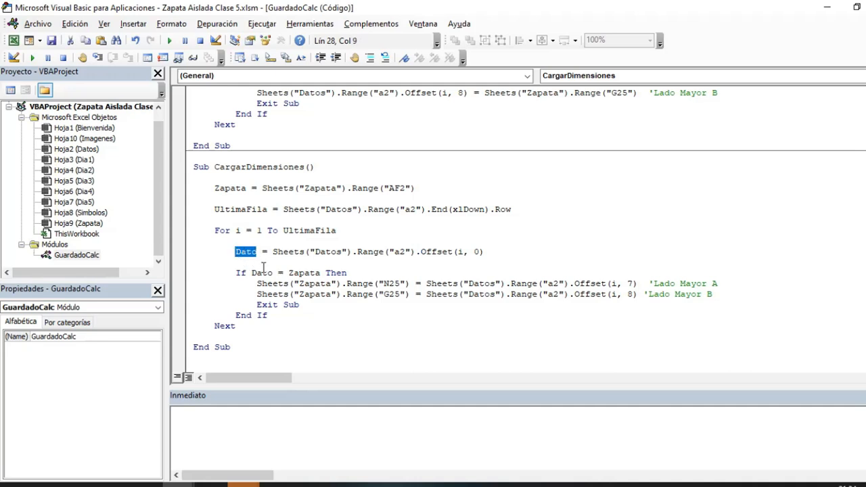
pyautogui.click(262, 273)
pyautogui.click(298, 273)
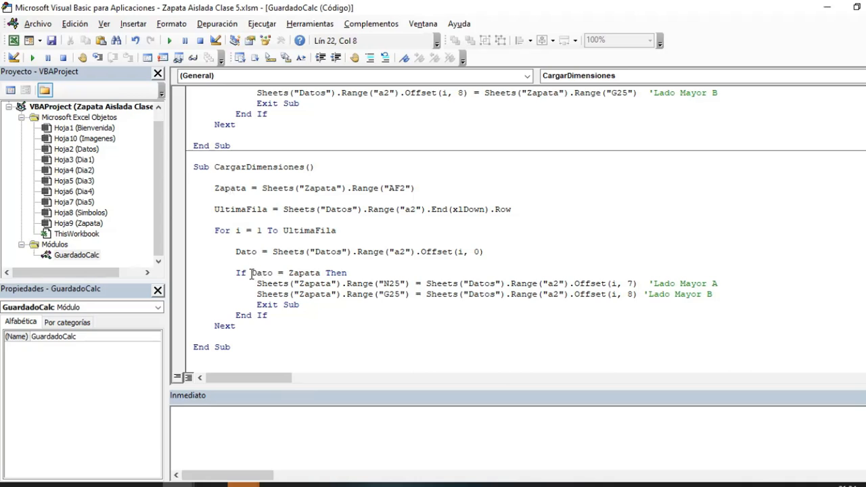
pyautogui.moveTo(237, 273); pyautogui.dragTo(383, 296)
pyautogui.click(520, 294)
pyautogui.click(316, 260)
# Examine the GuardarDimension macro's overall structure, its Zapata variable and its UltimaFila line
pyautogui.scroll(4, 337, 254)
pyautogui.click(325, 146)
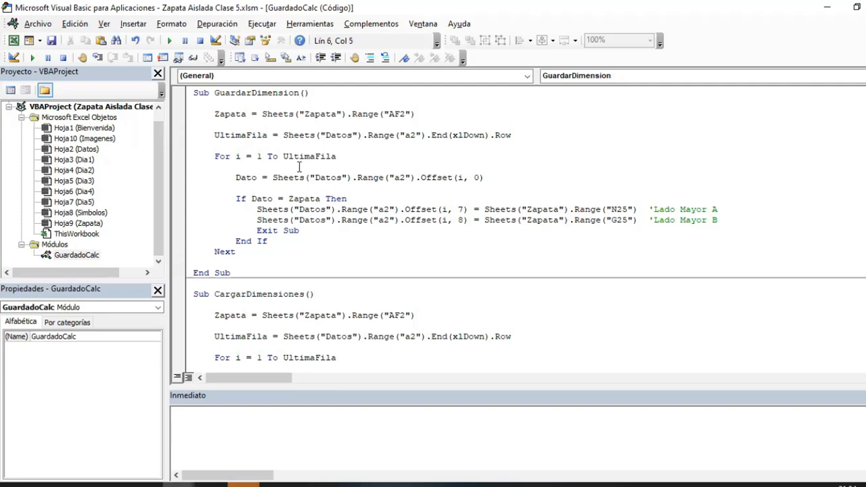
pyautogui.click(302, 188)
pyautogui.scroll(-1, 360, 195)
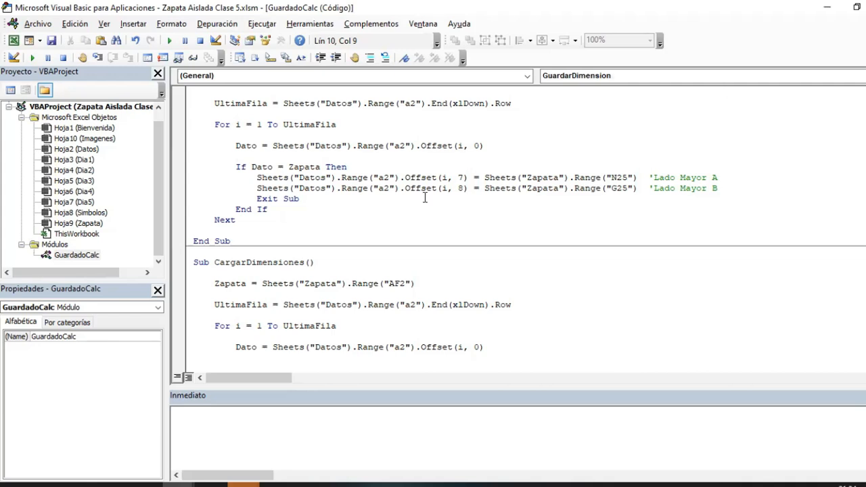
pyautogui.scroll(1, 406, 197)
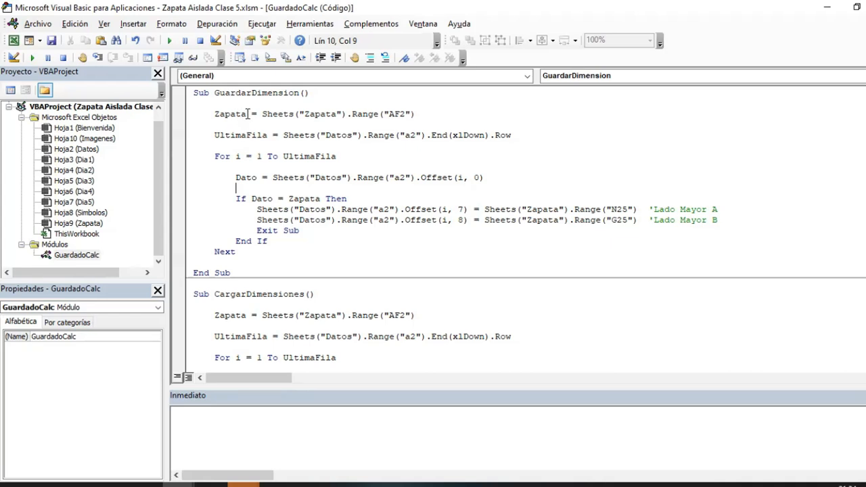
pyautogui.moveTo(247, 114); pyautogui.dragTo(215, 115)
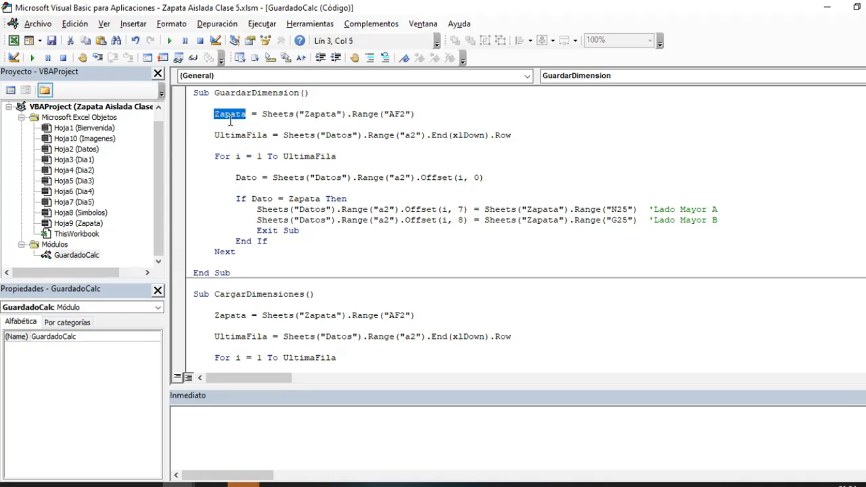
pyautogui.click(185, 139)
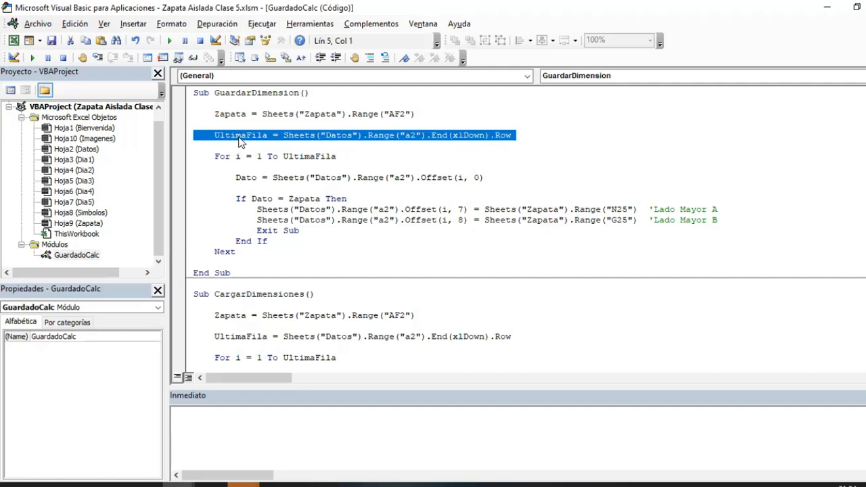
# Examine how GuardarDimension reads Dato inside the loop and compares it with Zapata in the If condition
pyautogui.click(247, 178)
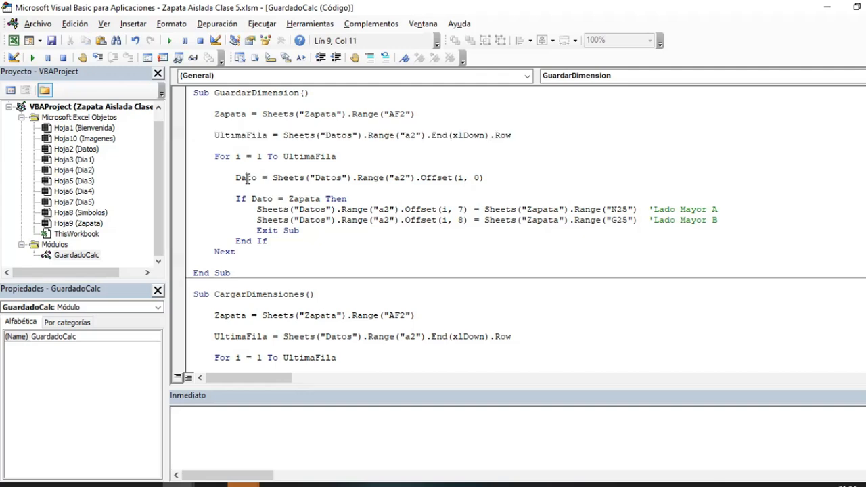
pyautogui.moveTo(259, 178); pyautogui.dragTo(236, 179)
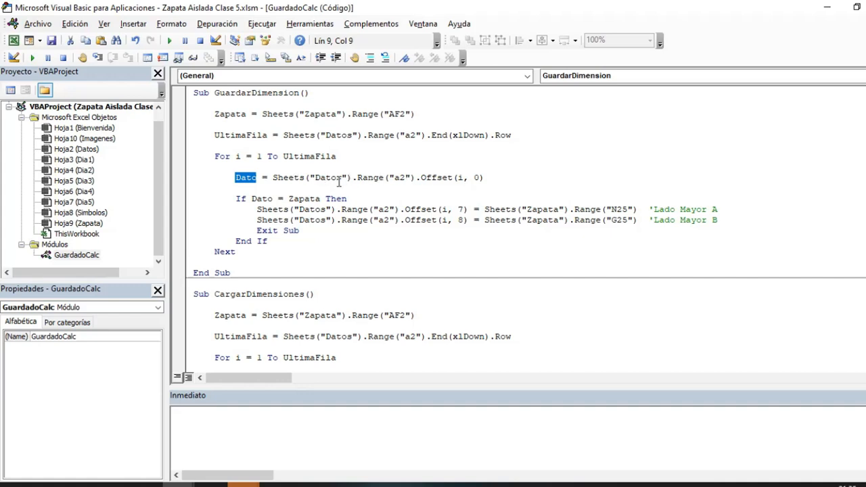
pyautogui.click(252, 199)
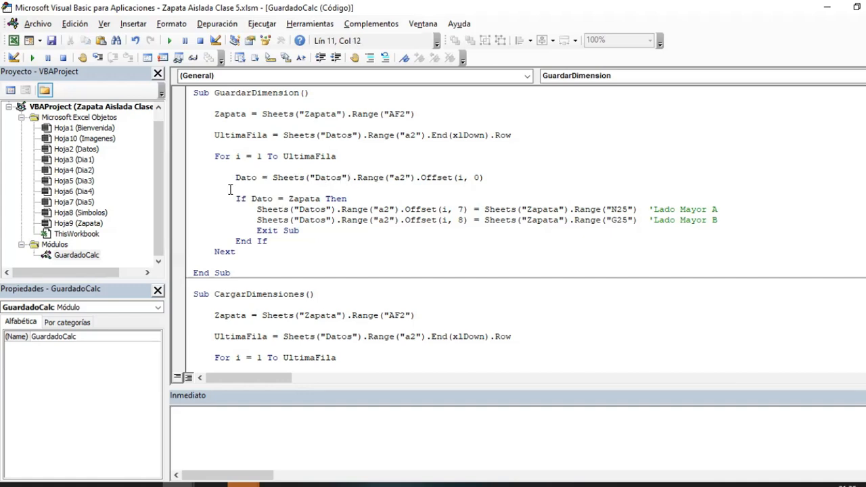
pyautogui.click(261, 199)
pyautogui.moveTo(246, 114); pyautogui.dragTo(215, 115)
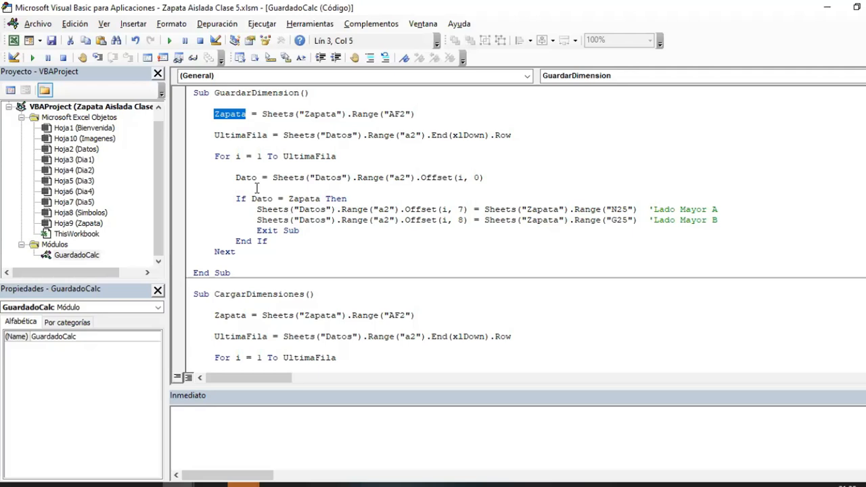
pyautogui.moveTo(257, 178); pyautogui.dragTo(235, 178)
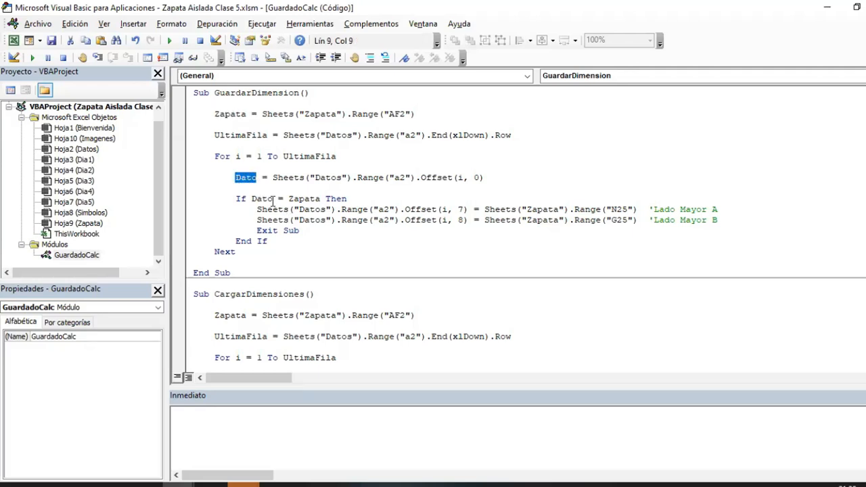
pyautogui.click(269, 199)
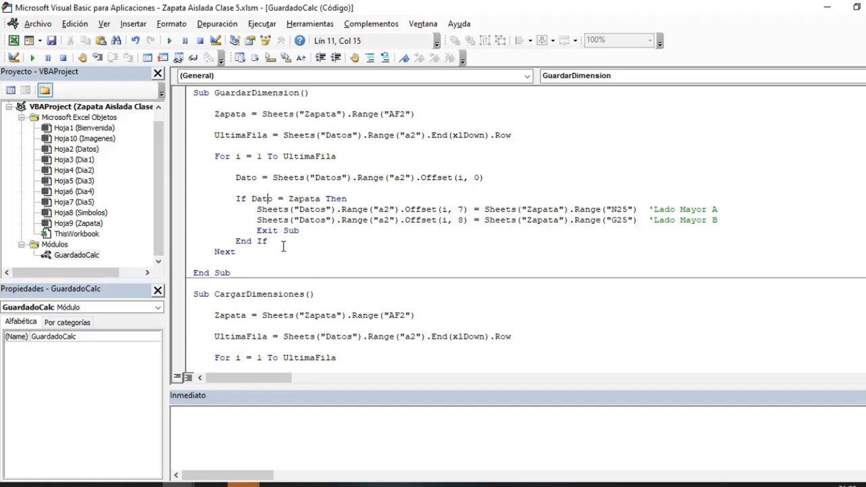
pyautogui.click(410, 245)
# Switch to the Datos sheet in Excel and examine the D-1 row across columns H to O and the free header cells L2 to O2
pyautogui.click(182, 482)
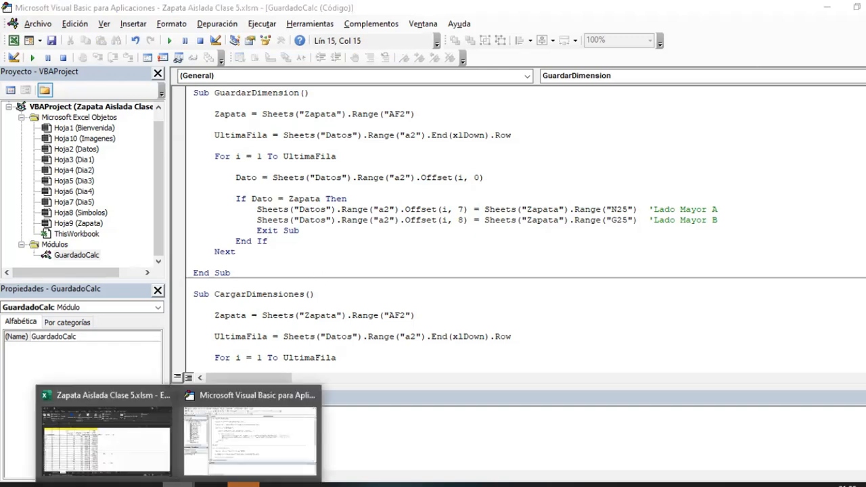
pyautogui.click(165, 429)
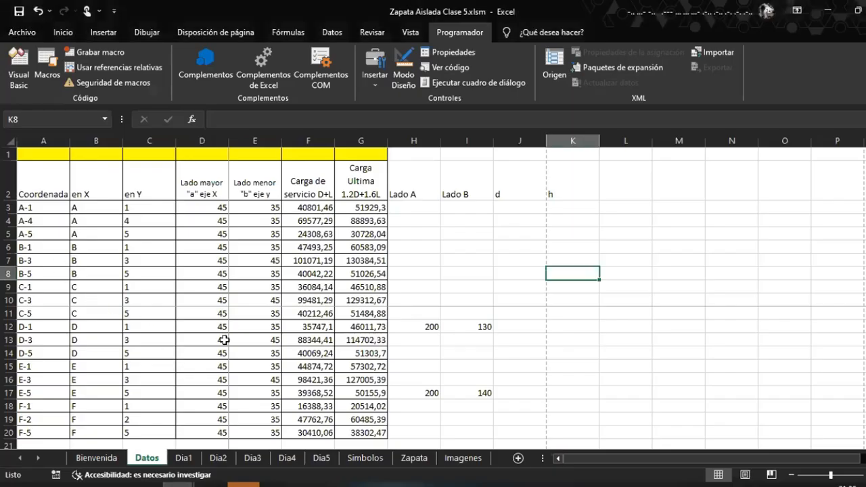
pyautogui.scroll(-1, 68, 325)
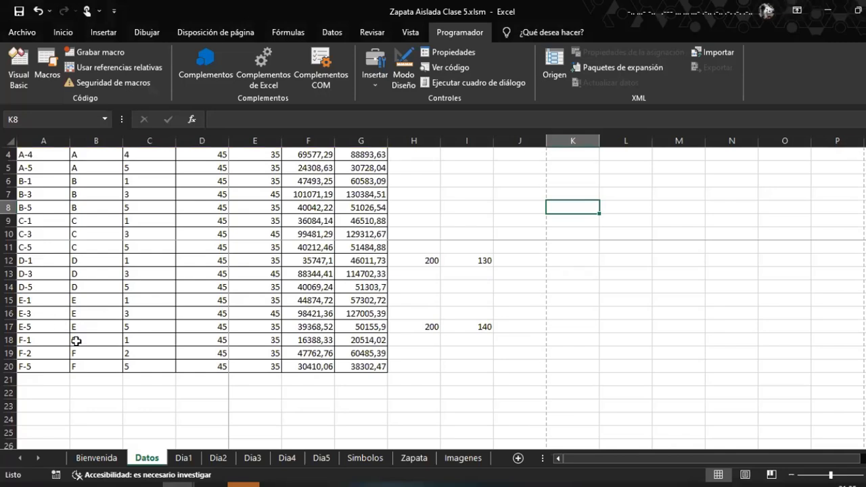
pyautogui.scroll(1, 76, 341)
pyautogui.click(422, 327)
pyautogui.click(509, 330)
pyautogui.click(583, 331)
pyautogui.click(636, 330)
pyautogui.click(667, 332)
pyautogui.click(714, 325)
pyautogui.click(773, 332)
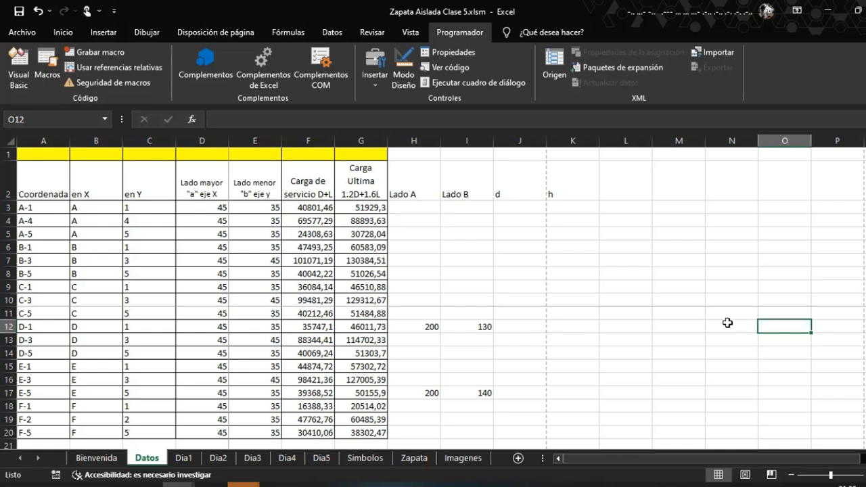
pyautogui.click(617, 191)
pyautogui.click(673, 193)
pyautogui.click(763, 189)
pyautogui.click(721, 183)
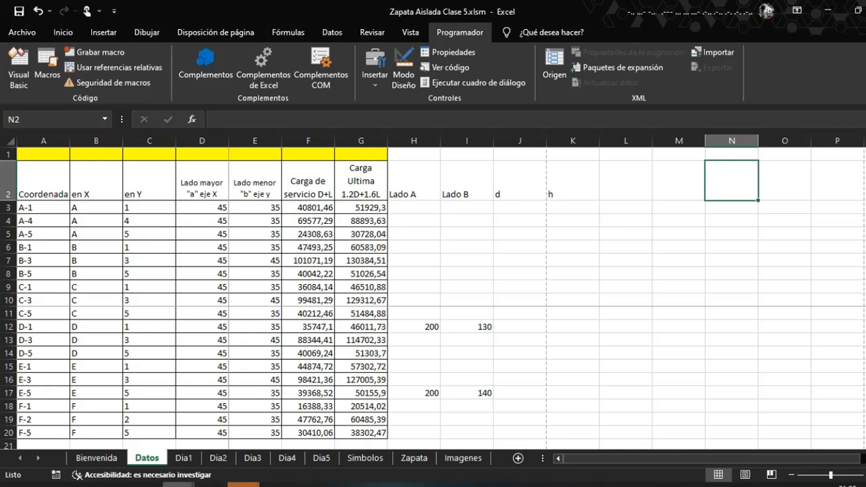
# Recheck the GuardarDimension code in the Visual Basic editor and return to the Datos sheet
pyautogui.moveTo(195, 484)
pyautogui.click(238, 452)
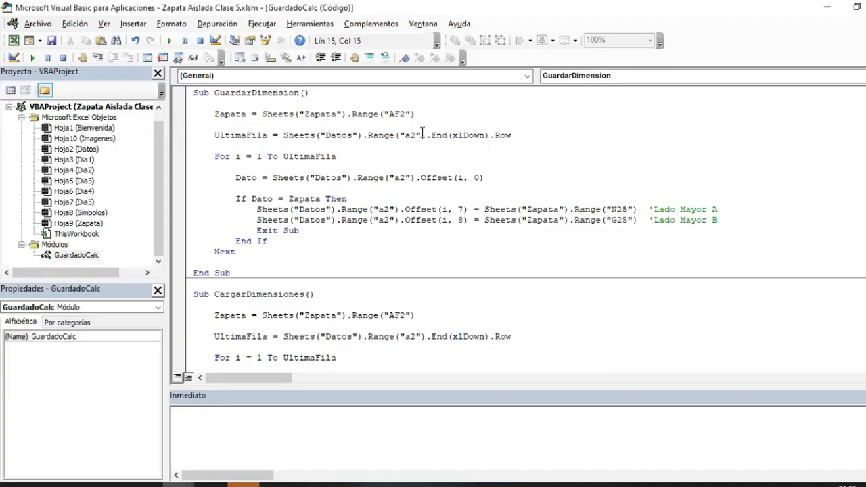
pyautogui.scroll(-1, 403, 156)
pyautogui.scroll(1, 396, 165)
pyautogui.click(829, 15)
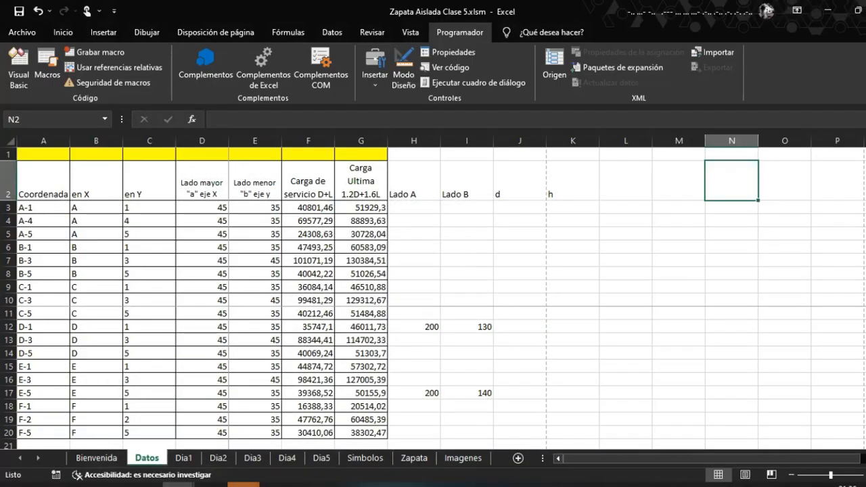
pyautogui.hotkey('alt', 'Tab')
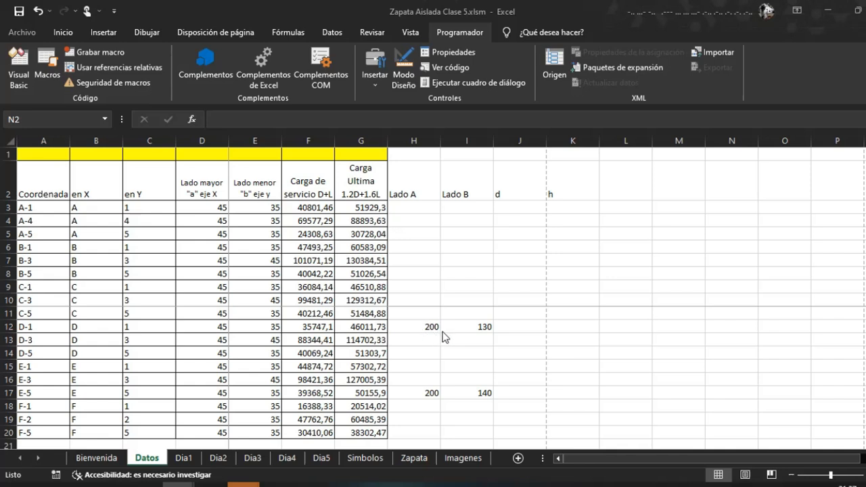
pyautogui.click(455, 352)
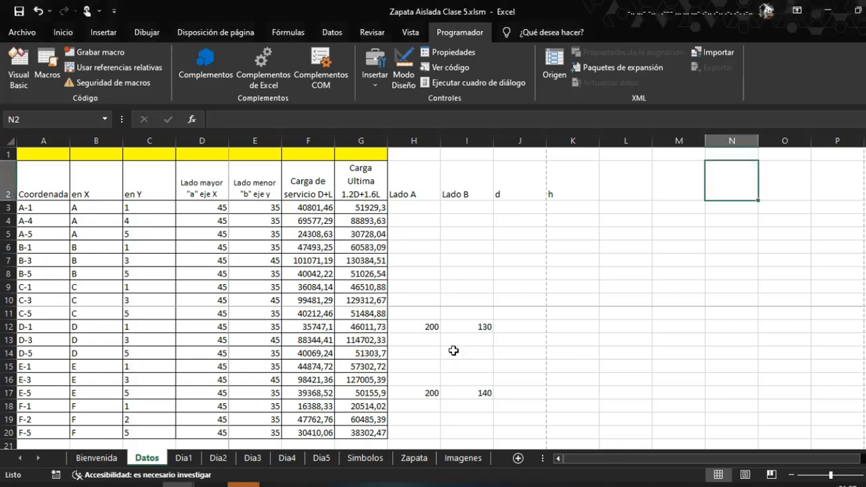
pyautogui.click(465, 274)
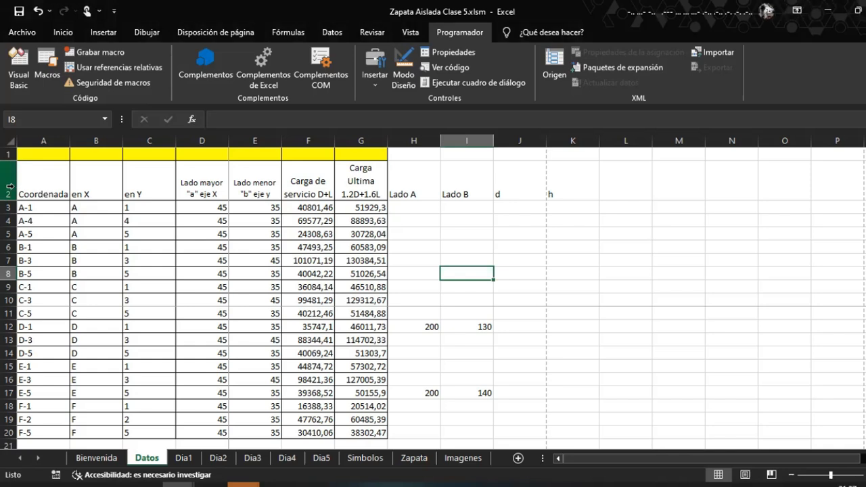
pyautogui.click(368, 275)
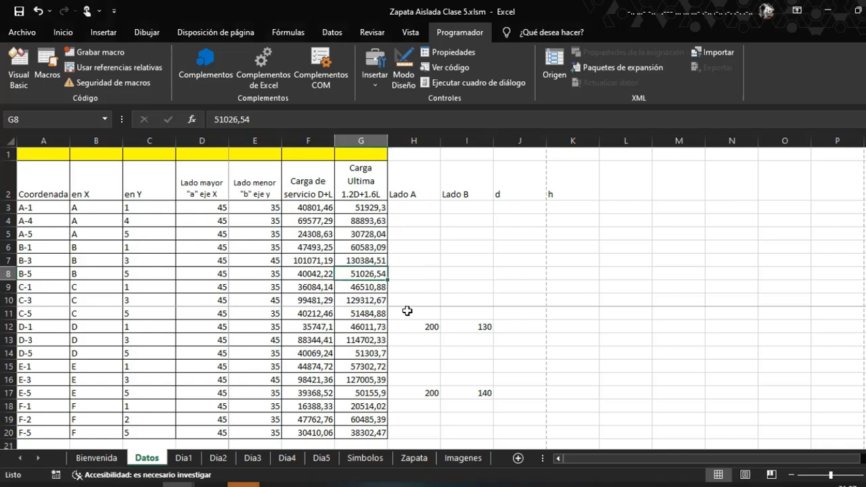
pyautogui.click(425, 271)
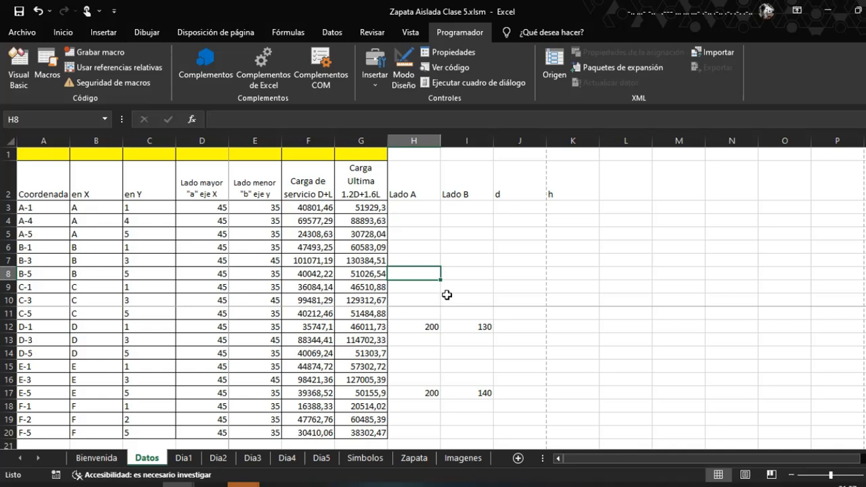
# Open the Zapata sheet and examine the calculation form from its title block through PASO 1 Dimensionamiento en planta
pyautogui.click(408, 465)
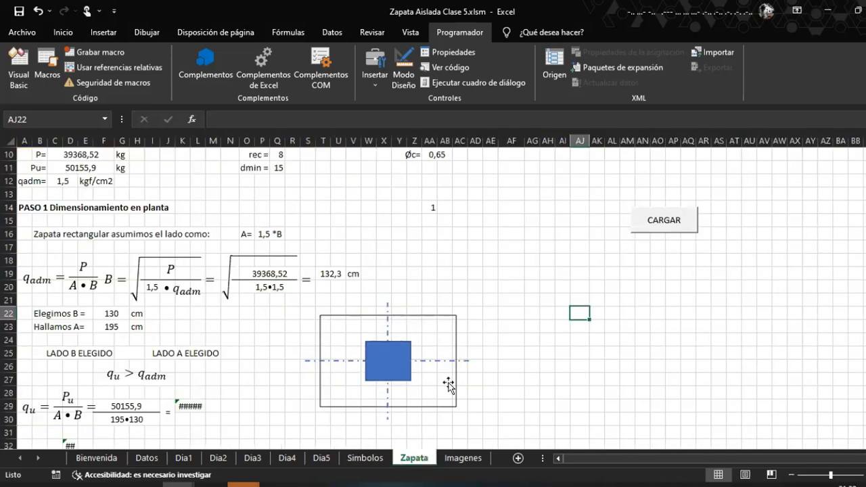
pyautogui.scroll(3, 419, 254)
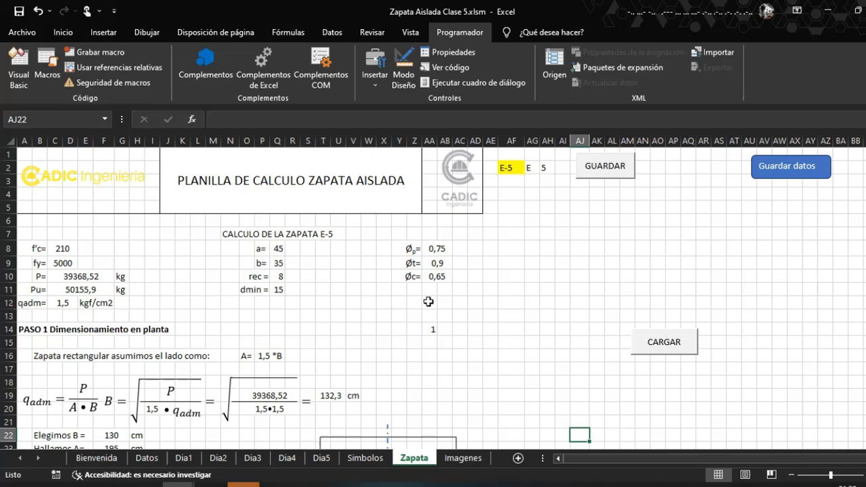
pyautogui.scroll(-1, 427, 302)
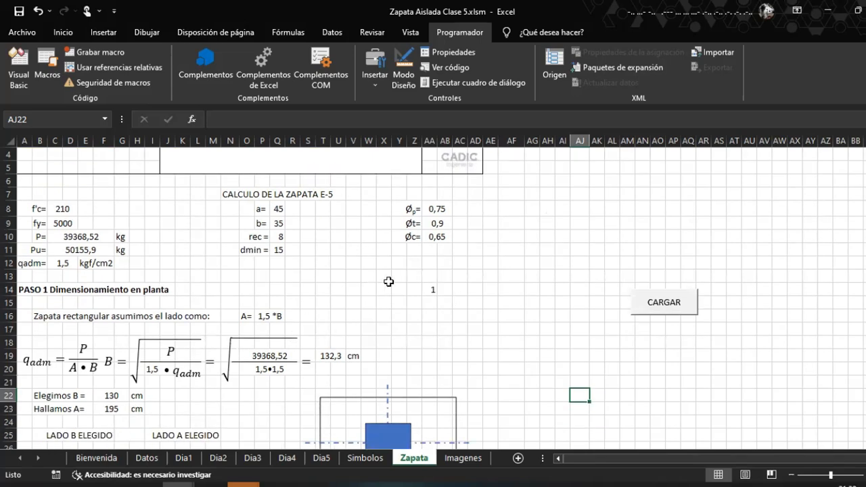
pyautogui.scroll(1, 412, 291)
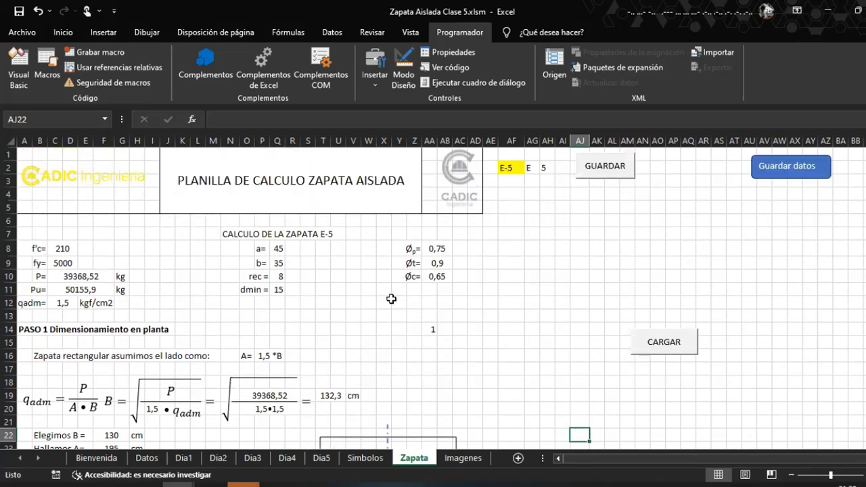
pyautogui.scroll(-2, 318, 317)
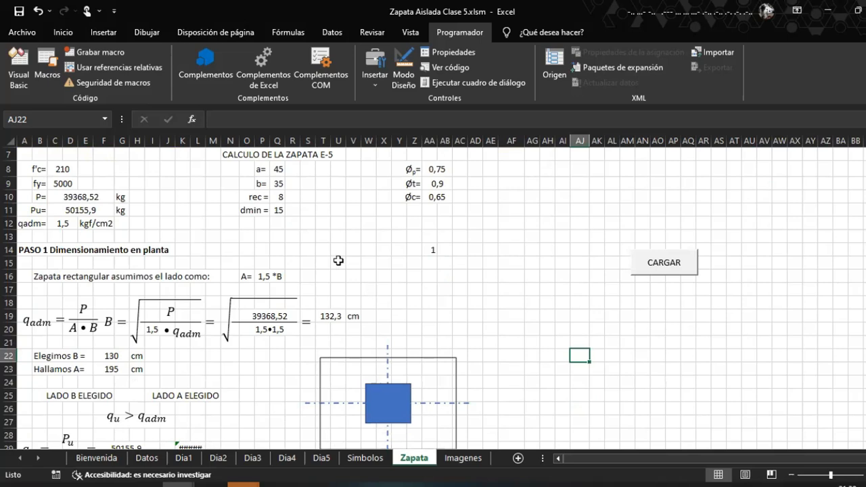
# Examine the lookup formulas behind P, Pu and b in the Zapata sheet's input data and the sizing section below
pyautogui.scroll(2, 471, 215)
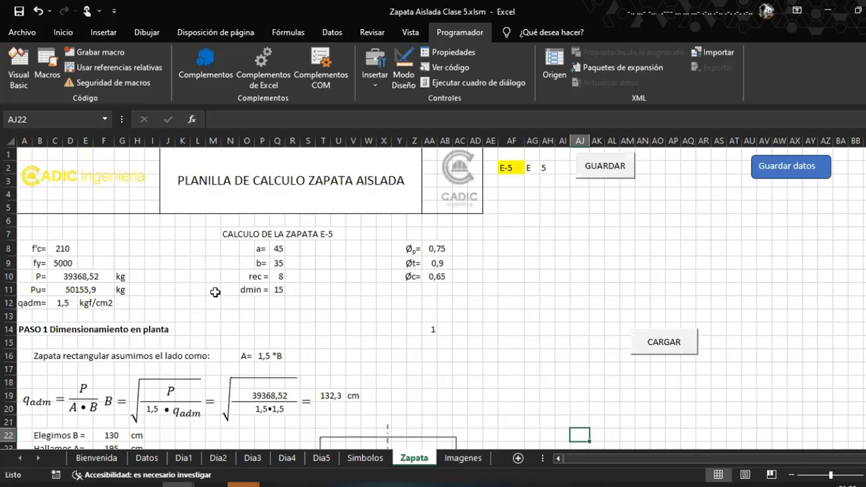
pyautogui.click(84, 278)
pyautogui.click(81, 290)
pyautogui.scroll(-2, 311, 348)
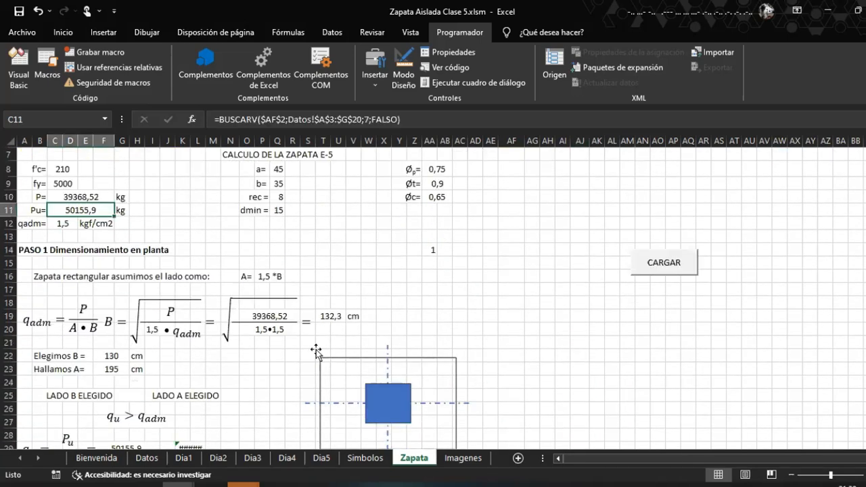
pyautogui.scroll(-1, 257, 364)
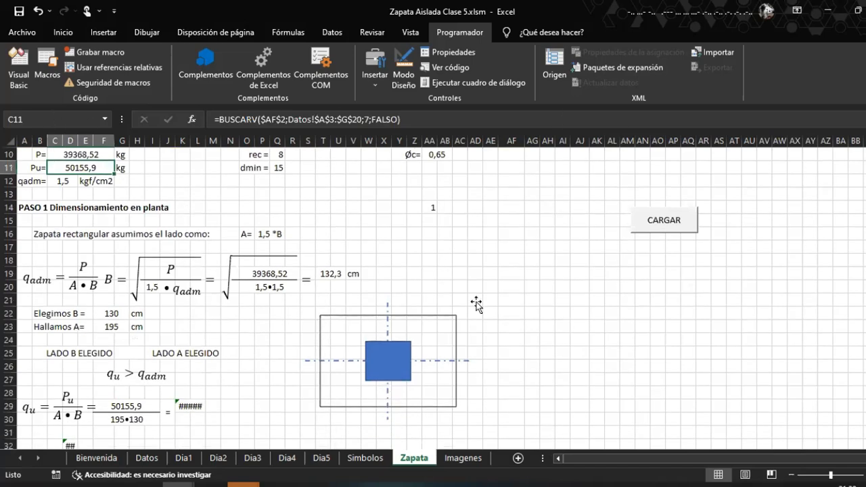
pyautogui.scroll(2, 196, 341)
pyautogui.click(80, 237)
pyautogui.click(82, 250)
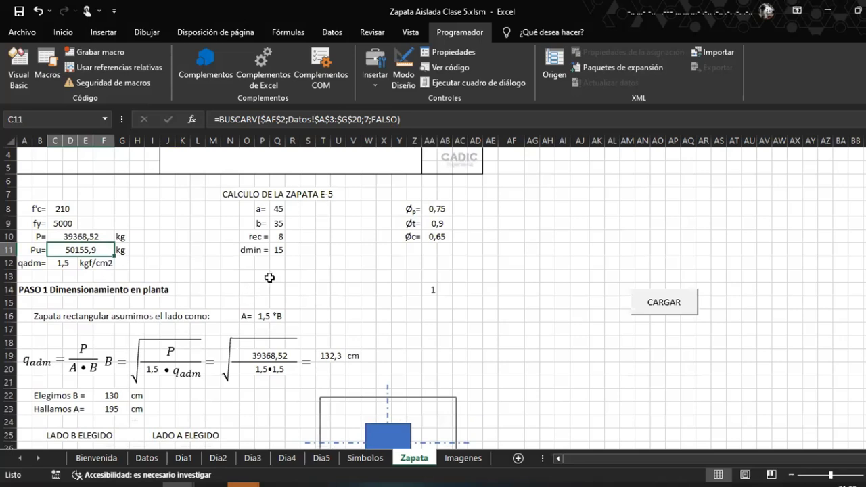
pyautogui.click(279, 219)
pyautogui.scroll(-2, 300, 259)
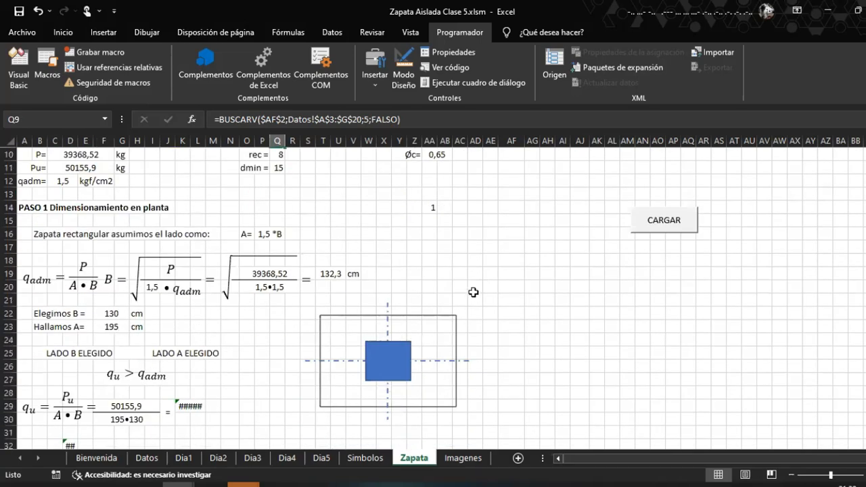
pyautogui.scroll(3, 412, 292)
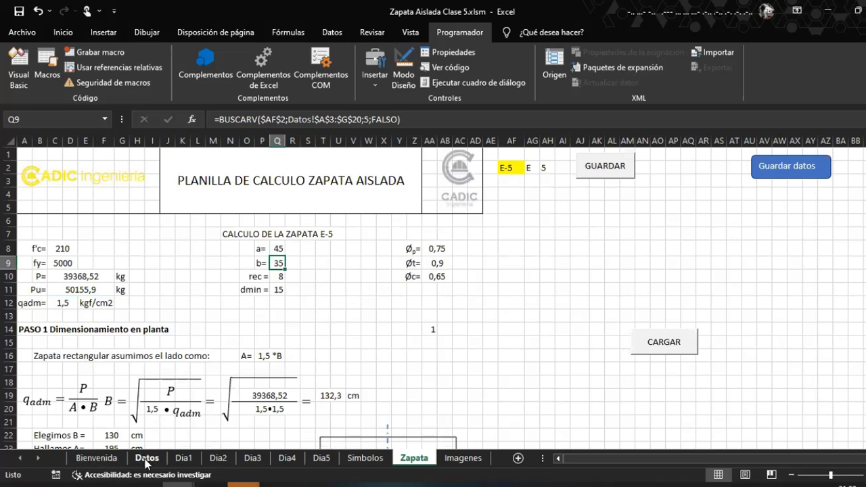
# Inspect the formula in cell AA14 on the PASO 1 row, comparing it with the Ø factors above
pyautogui.click(335, 329)
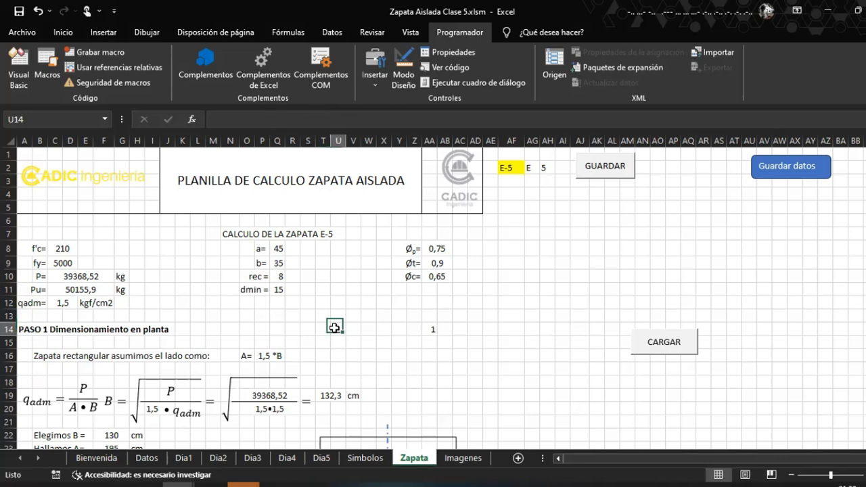
pyautogui.click(433, 331)
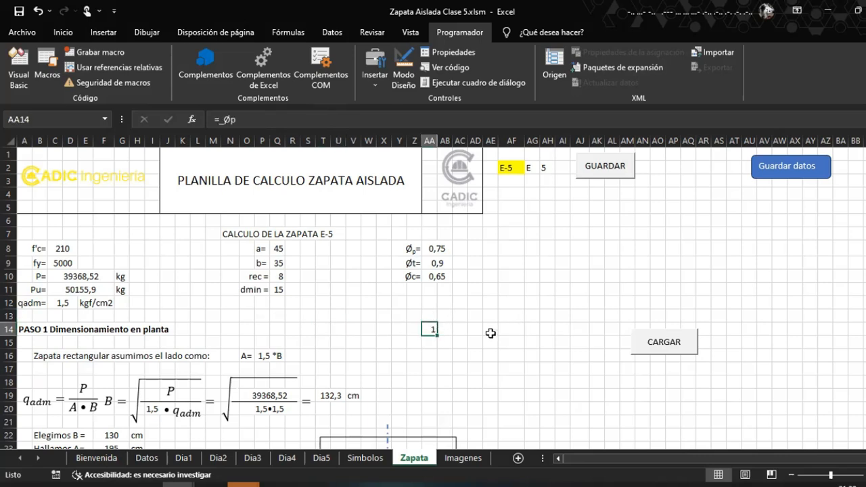
pyautogui.click(446, 353)
pyautogui.click(433, 338)
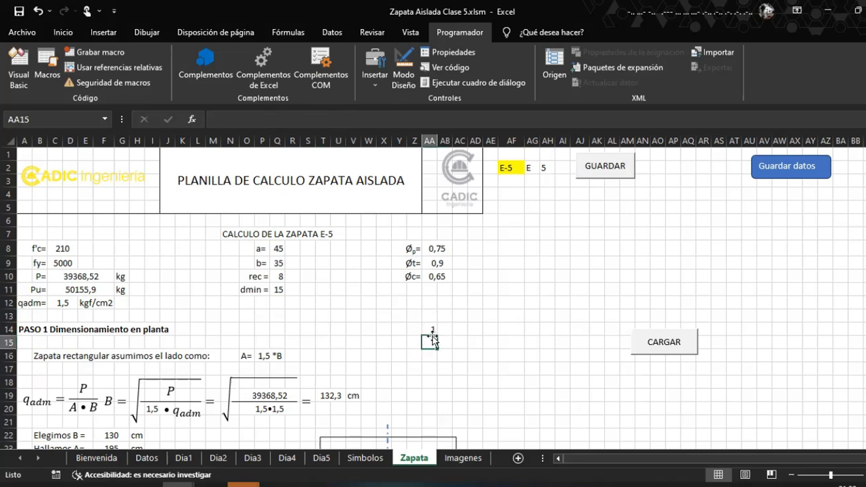
pyautogui.click(433, 331)
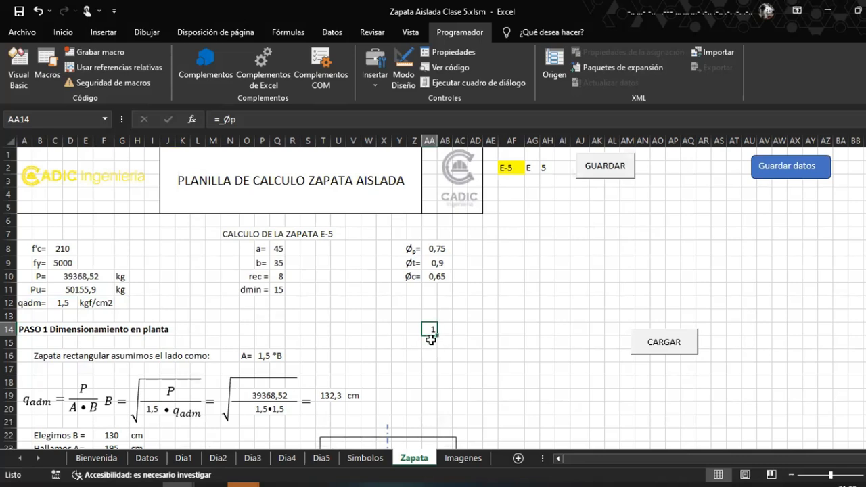
pyautogui.press('Down')
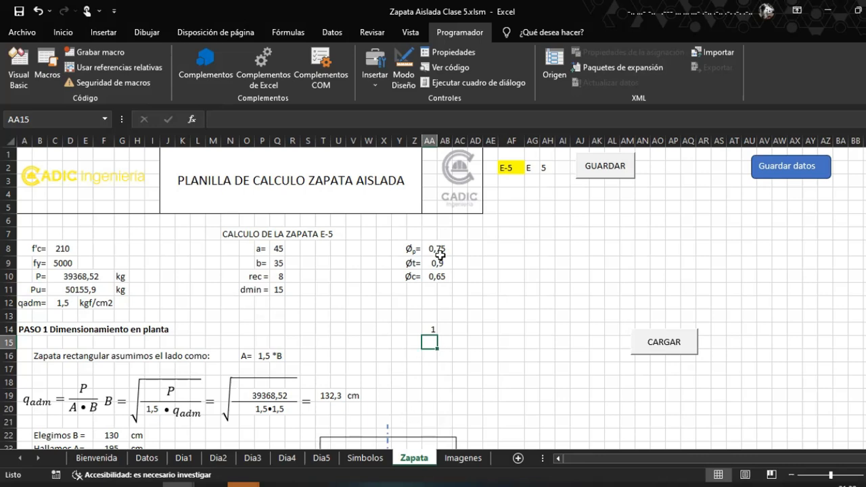
pyautogui.click(384, 329)
pyautogui.scroll(-1, 384, 324)
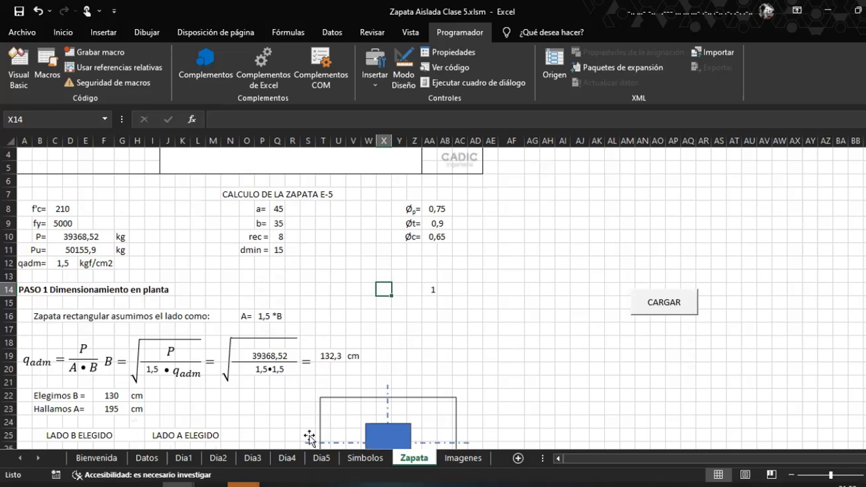
# Open the Dia5 sheet and review its notes on conditional formatting, Imprimir titulos and Saltos de pagina
pyautogui.click(331, 462)
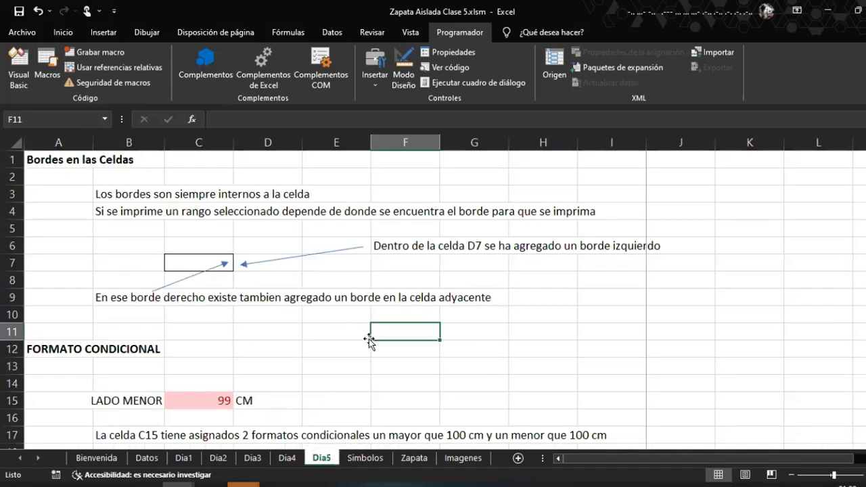
pyautogui.scroll(-6, 372, 339)
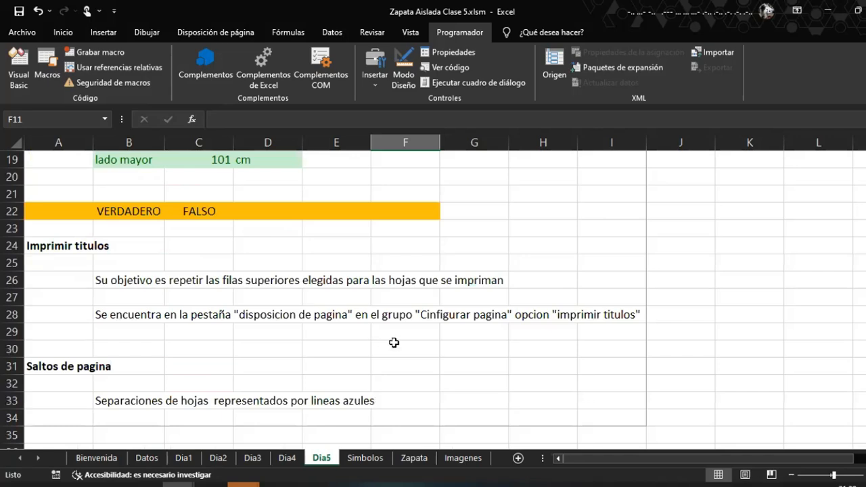
pyautogui.scroll(-1, 376, 338)
pyautogui.scroll(3, 369, 347)
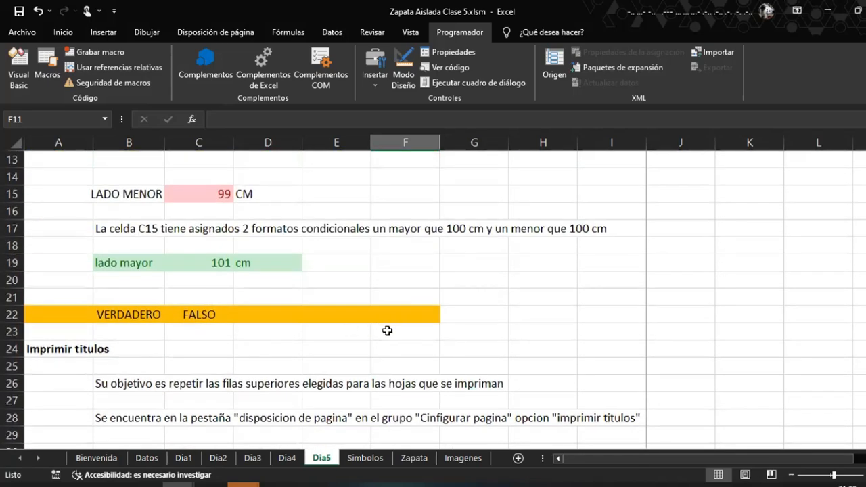
pyautogui.scroll(-1, 319, 346)
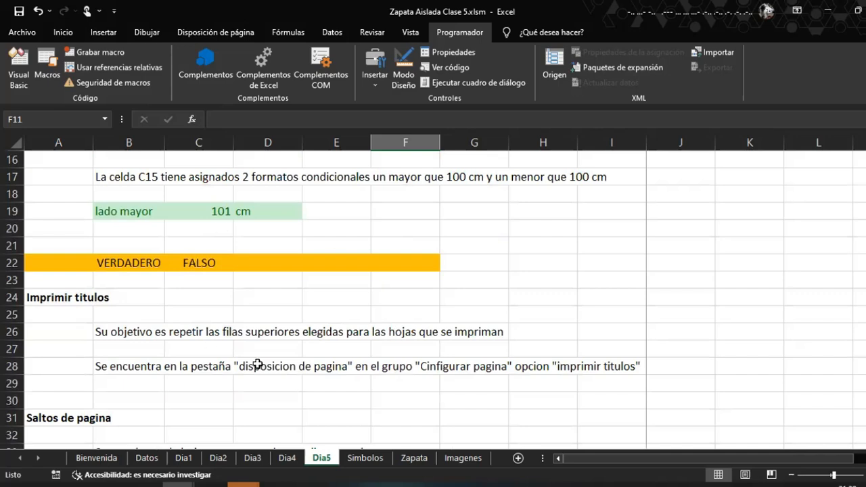
pyautogui.scroll(-1, 345, 369)
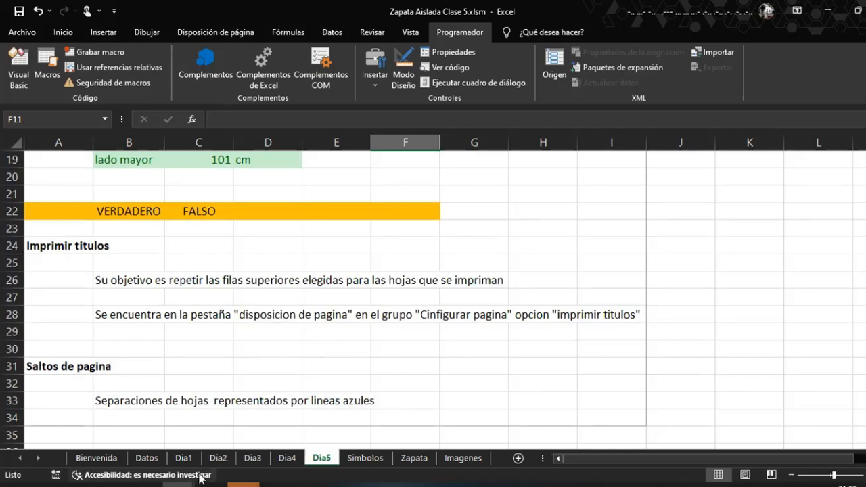
pyautogui.moveTo(177, 485)
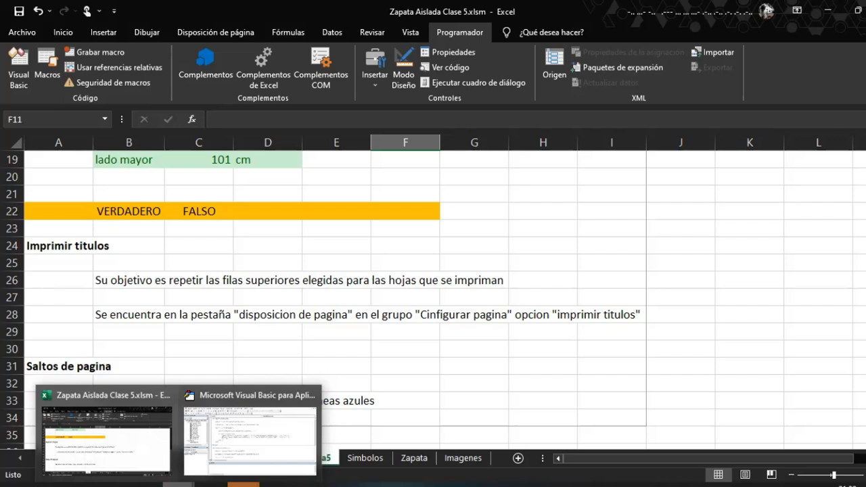
pyautogui.click(416, 348)
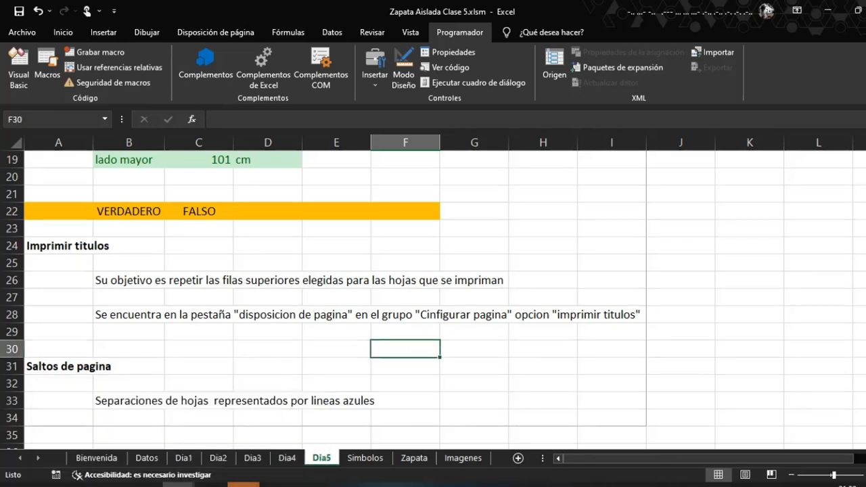
pyautogui.hotkey('alt', 'Tab')
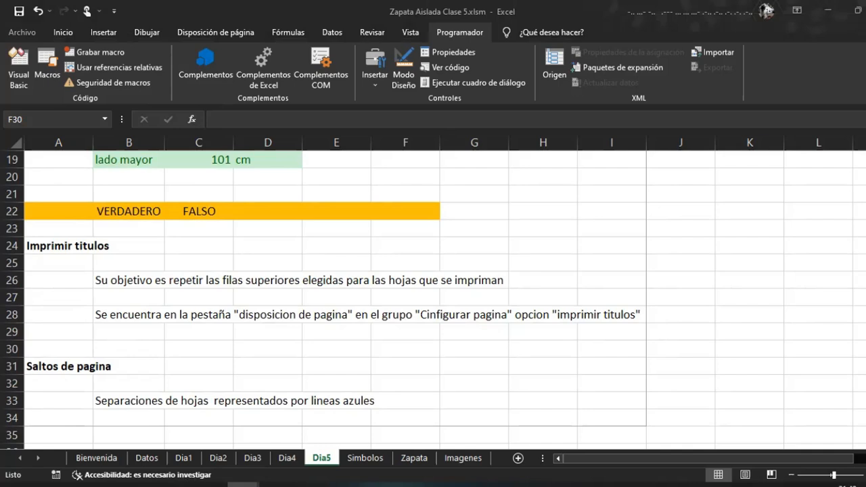
pyautogui.hotkey('alt', 'Tab')
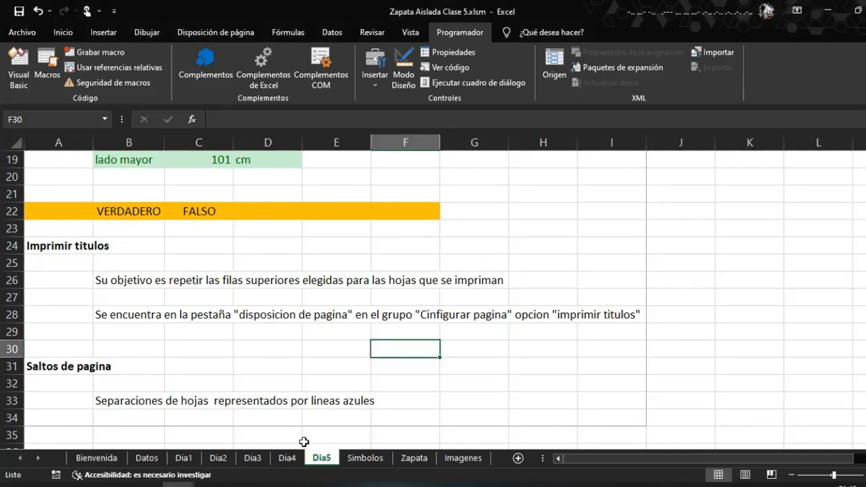
# Set the Zapata sheet's print scaling to Sin escalado, check the print preview and return to the sheet
pyautogui.click(410, 459)
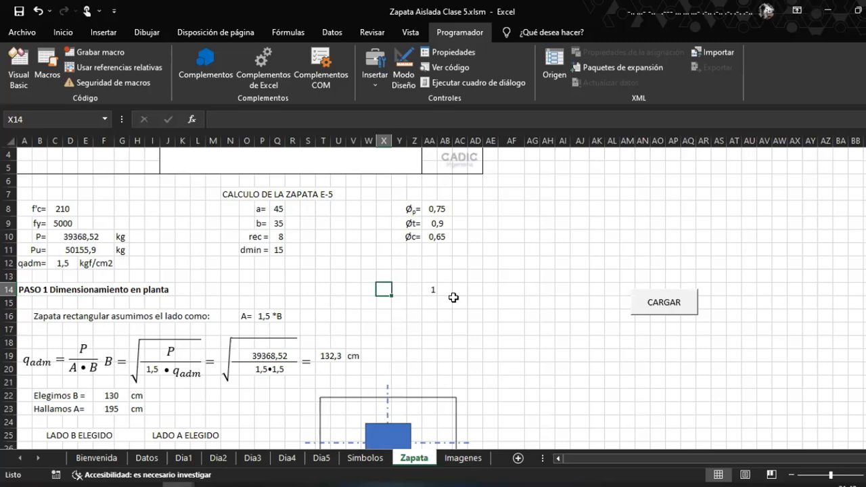
pyautogui.hotkey('ctrl', 'p')
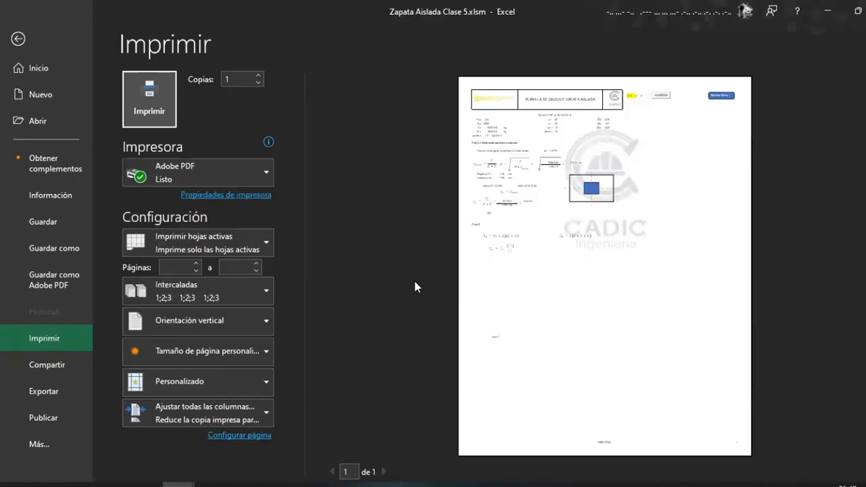
pyautogui.click(212, 413)
pyautogui.click(196, 256)
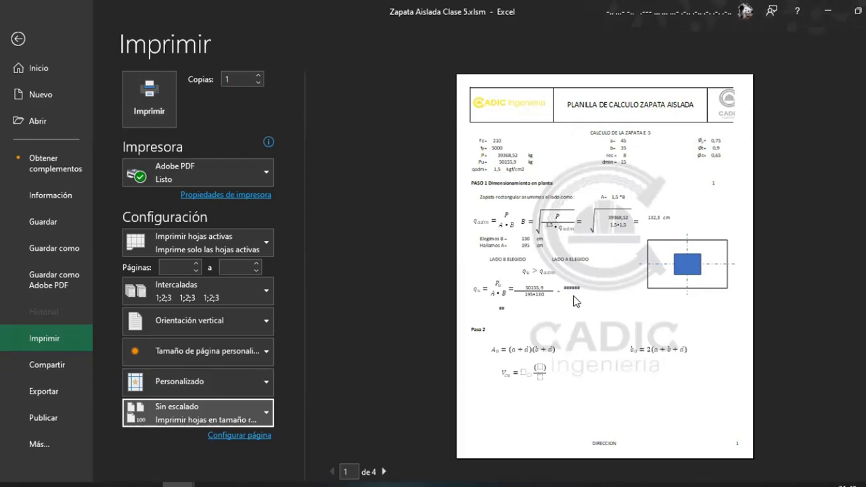
pyautogui.click(36, 38)
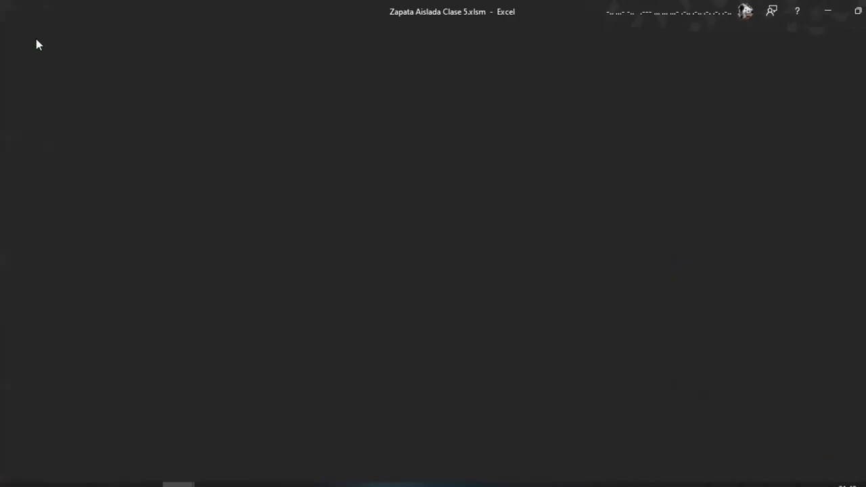
# Examine the qu verification on the Zapata sheet, inspecting the formulas in F30, the Pu numerator above it and K29
pyautogui.click(338, 313)
pyautogui.scroll(-7, 277, 313)
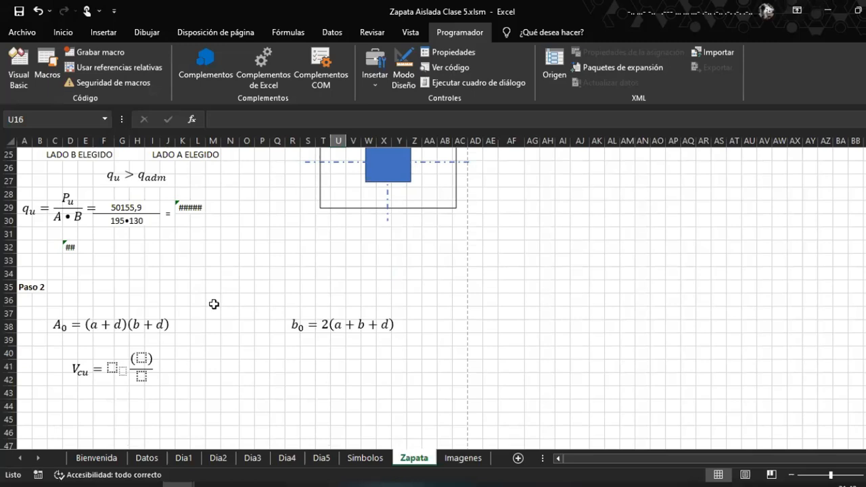
pyautogui.scroll(2, 214, 304)
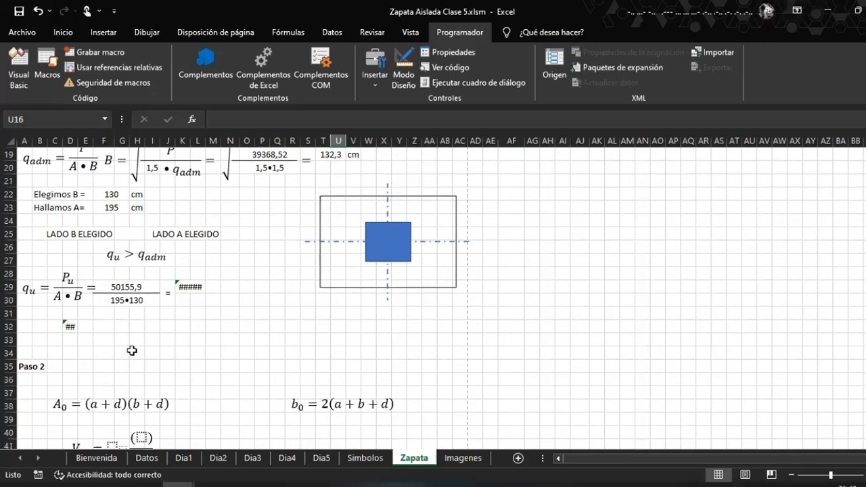
pyautogui.scroll(1, 132, 348)
pyautogui.scroll(-1, 130, 343)
pyautogui.click(136, 326)
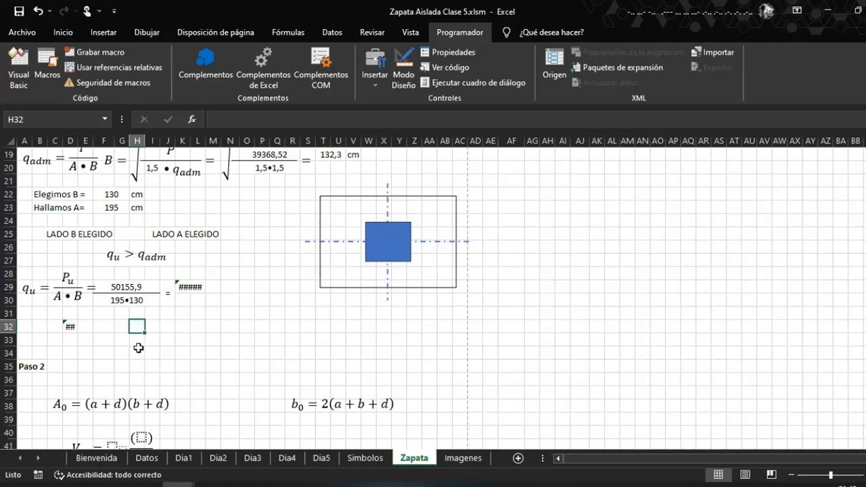
pyautogui.scroll(1, 142, 330)
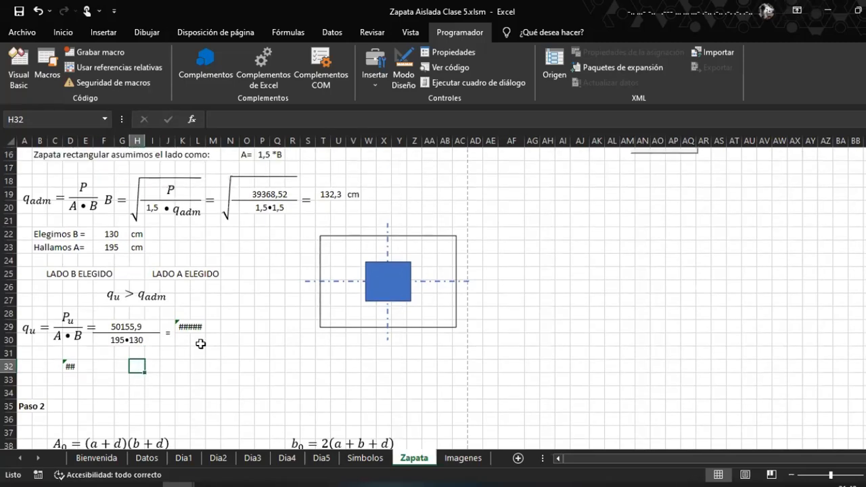
pyautogui.click(118, 352)
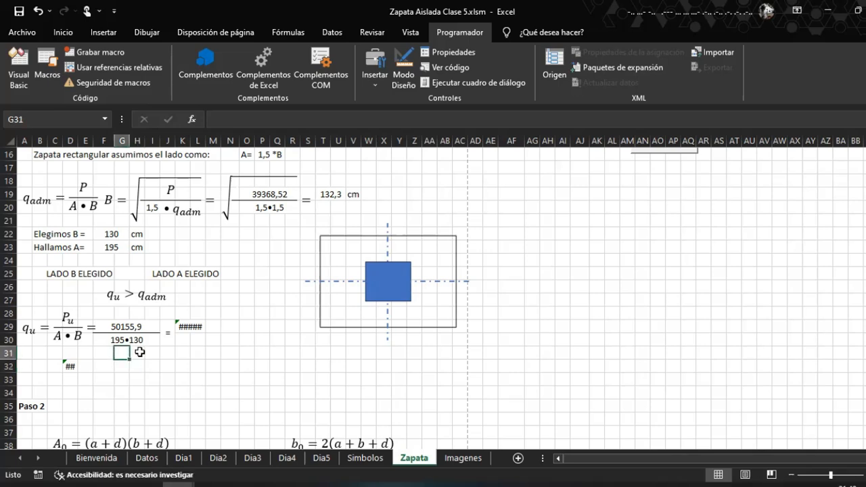
pyautogui.press('Up')
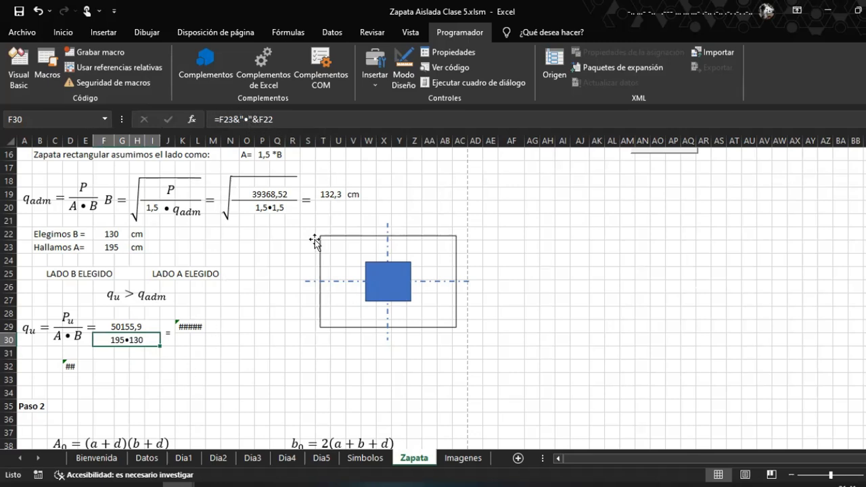
pyautogui.click(139, 328)
pyautogui.click(192, 326)
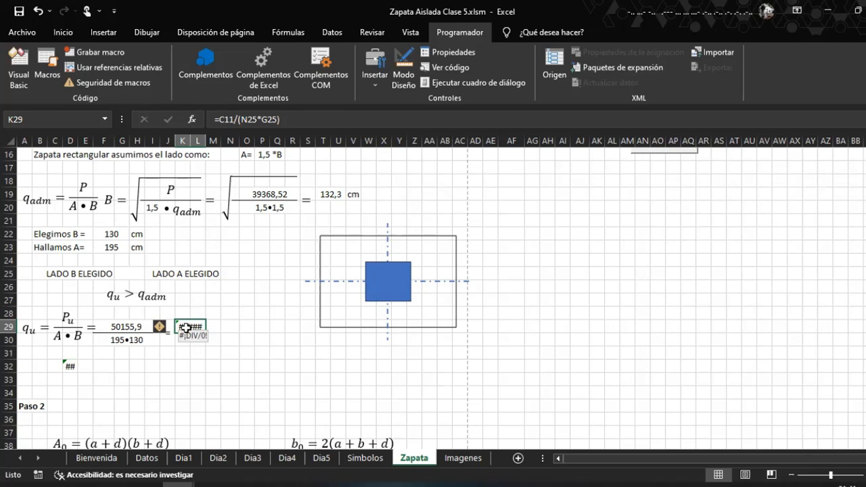
# Run the CARGAR macro to load the chosen side dimensions into PASO 1 and check the qu verification
pyautogui.click(560, 193)
pyautogui.scroll(1, 567, 191)
pyautogui.click(665, 190)
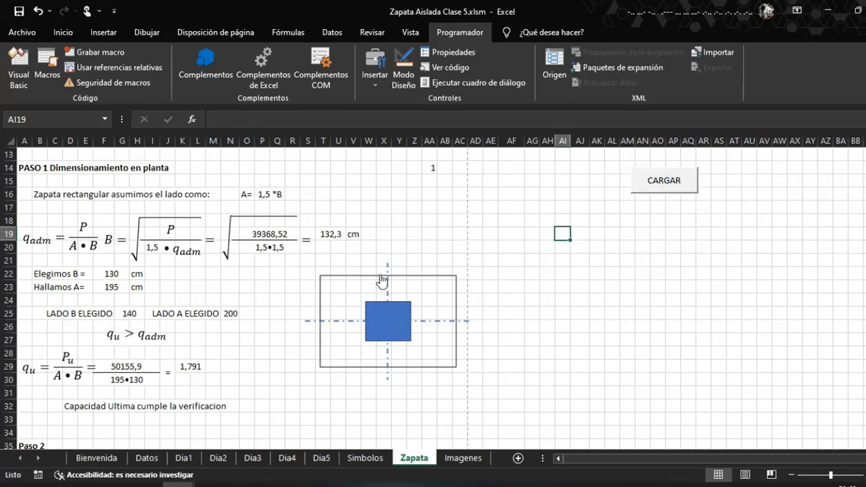
pyautogui.scroll(-1, 607, 236)
pyautogui.scroll(1, 561, 271)
# Move the CARGAR macro button up to row 2, between GUARDAR and Guardar datos
pyautogui.scroll(4, 696, 193)
pyautogui.rightClick(669, 260)
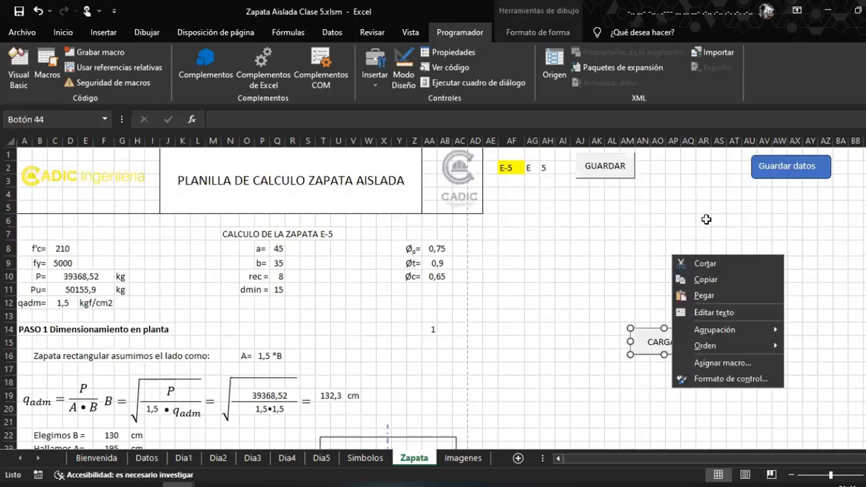
pyautogui.click(648, 326)
pyautogui.moveTo(648, 326); pyautogui.dragTo(682, 151)
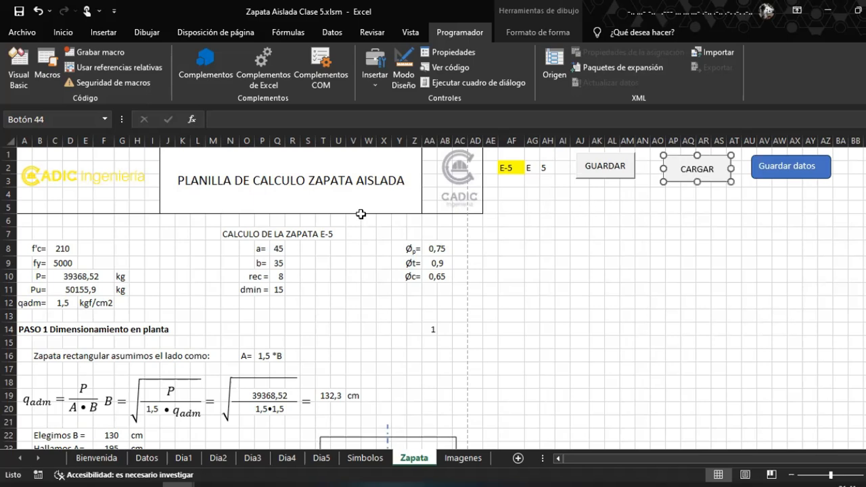
# Freeze the Zapata sheet's header rows 1 to 5, above row 6, and check that they stay fixed down to Paso 2
pyautogui.click(22, 217)
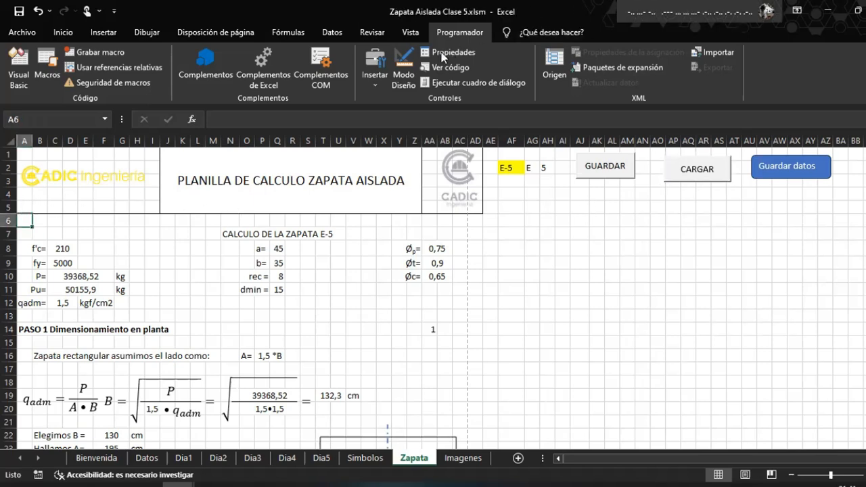
pyautogui.click(410, 32)
pyautogui.click(538, 71)
pyautogui.click(575, 105)
pyautogui.click(547, 291)
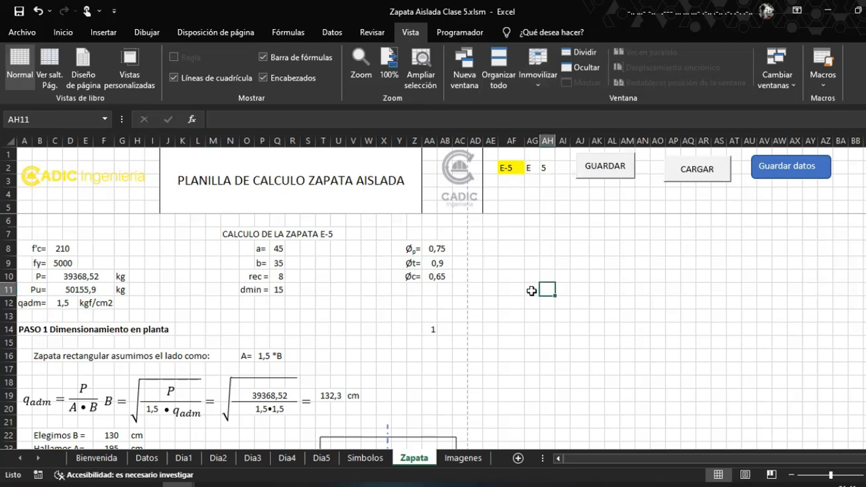
pyautogui.scroll(-5, 266, 314)
pyautogui.scroll(-1, 172, 321)
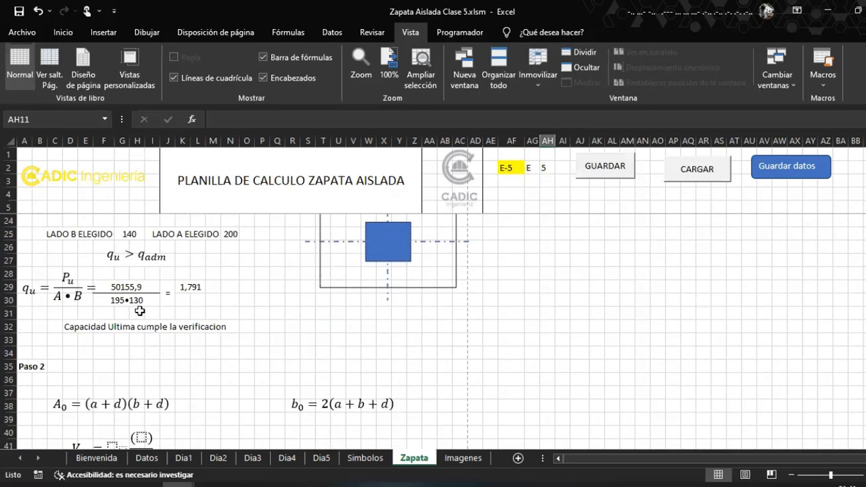
# Inspect F30's formula and the Pu numerator above it, consult Modelo Calculo Zapata Aislada.pdf in Acrobat, and return to Excel
pyautogui.click(126, 302)
pyautogui.click(125, 285)
pyautogui.click(127, 300)
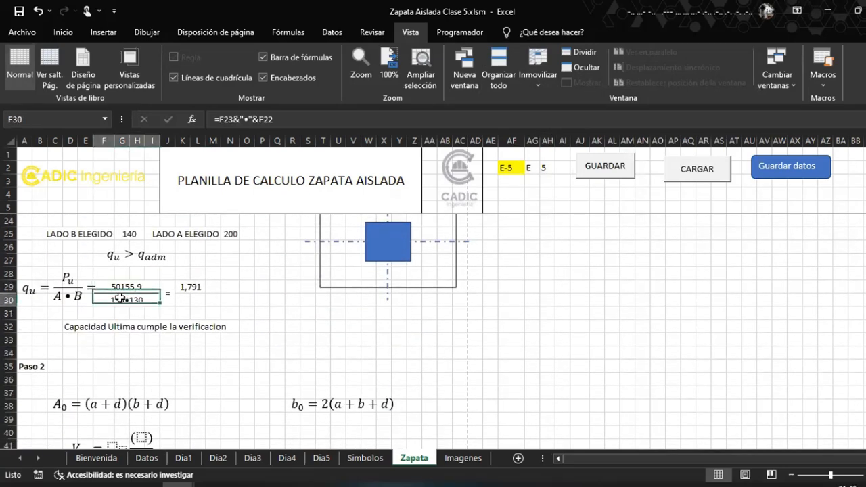
pyautogui.click(212, 485)
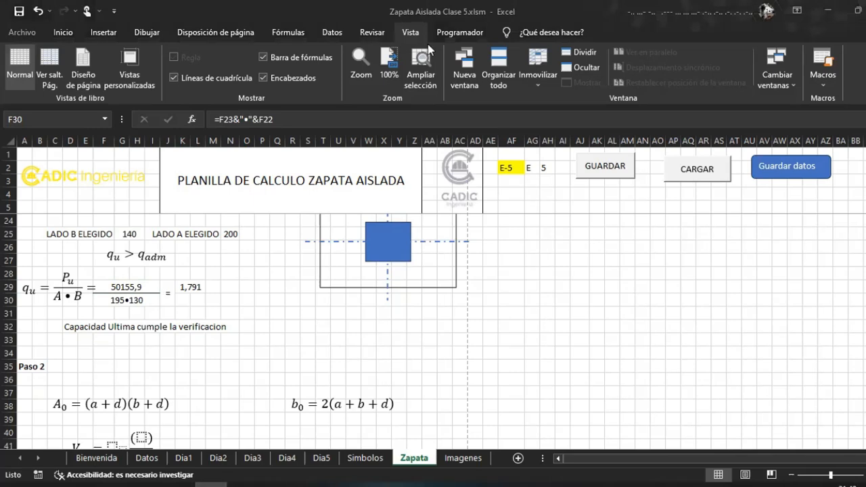
pyautogui.scroll(1, 477, 244)
pyautogui.scroll(-1, 407, 284)
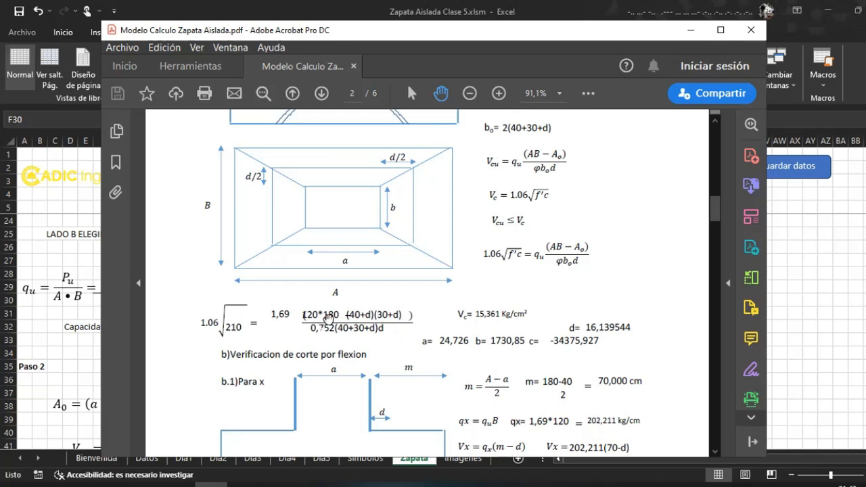
pyautogui.click(72, 343)
# Nudge the square-root equation box around 39368,52 and 1,5•1,5 slightly to the right, then deselect it
pyautogui.scroll(2, 205, 269)
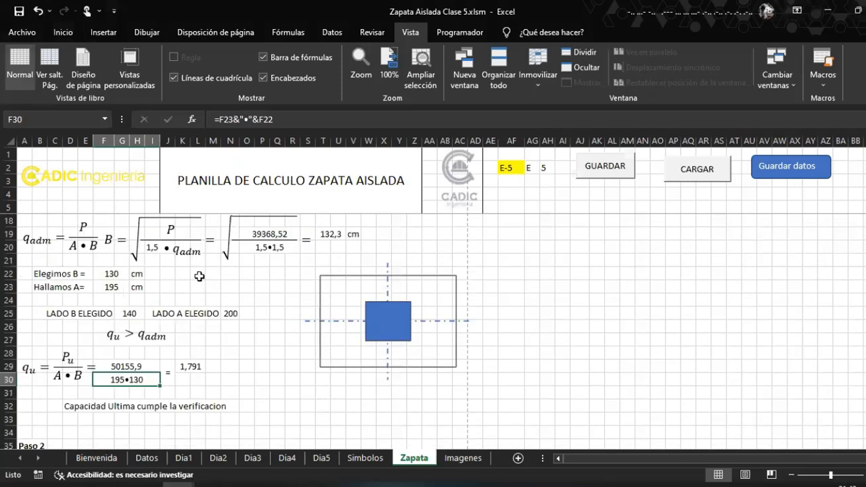
pyautogui.click(234, 240)
pyautogui.scroll(1, 237, 247)
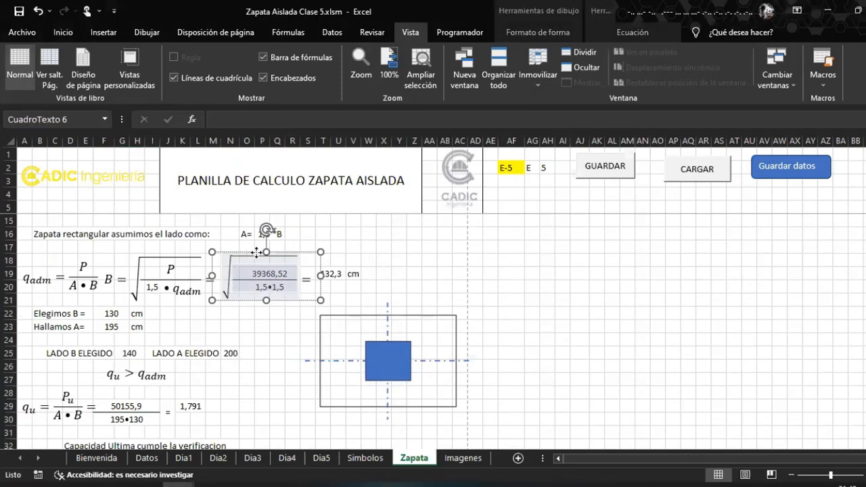
pyautogui.click(256, 252)
pyautogui.moveTo(239, 252)
pyautogui.mouseDown()
pyautogui.moveTo(248, 253)
pyautogui.moveTo(234, 271)
pyautogui.moveTo(244, 242)
pyautogui.moveTo(234, 257)
pyautogui.moveTo(241, 253)
pyautogui.mouseUp()
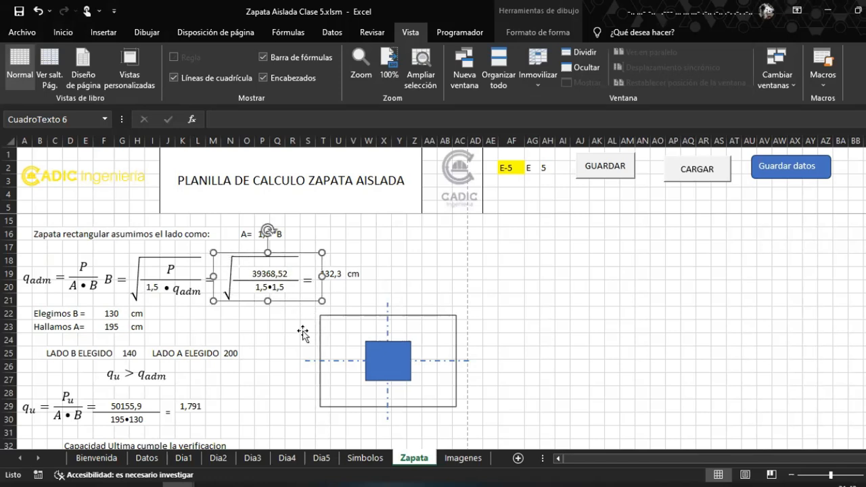
pyautogui.click(274, 352)
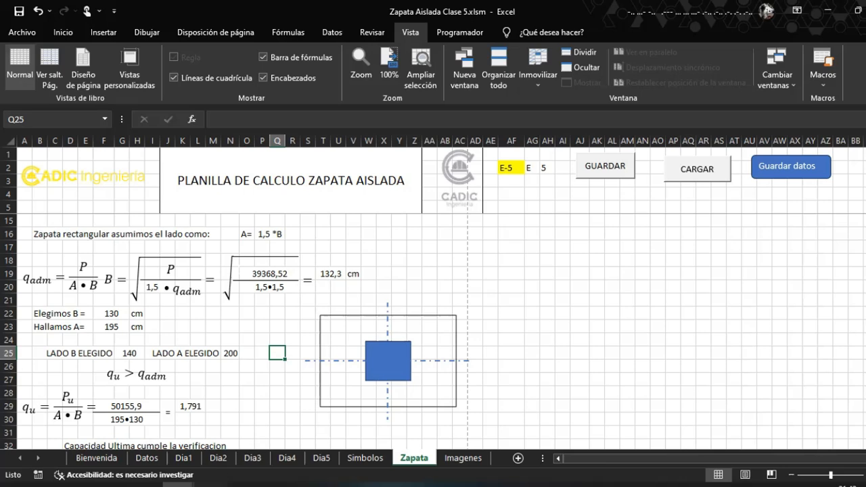
# Switch to Modelo Calculo Zapata Aislada.pdf in Acrobat and review Paso II's punching shear verification with its A0, b0 and Vcu formulas
pyautogui.click(211, 484)
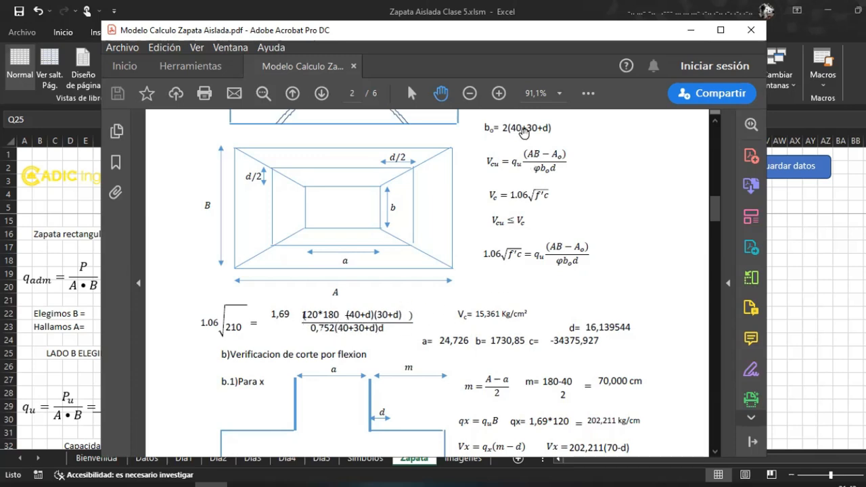
pyautogui.scroll(2, 341, 267)
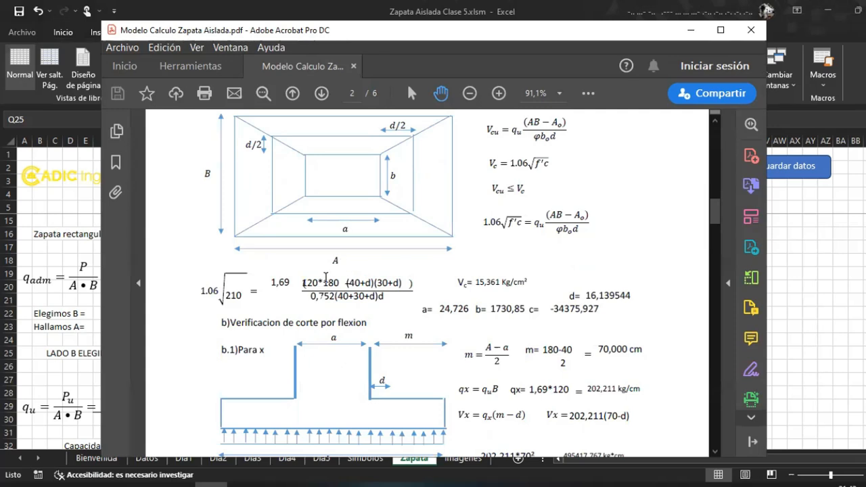
pyautogui.scroll(5, 338, 287)
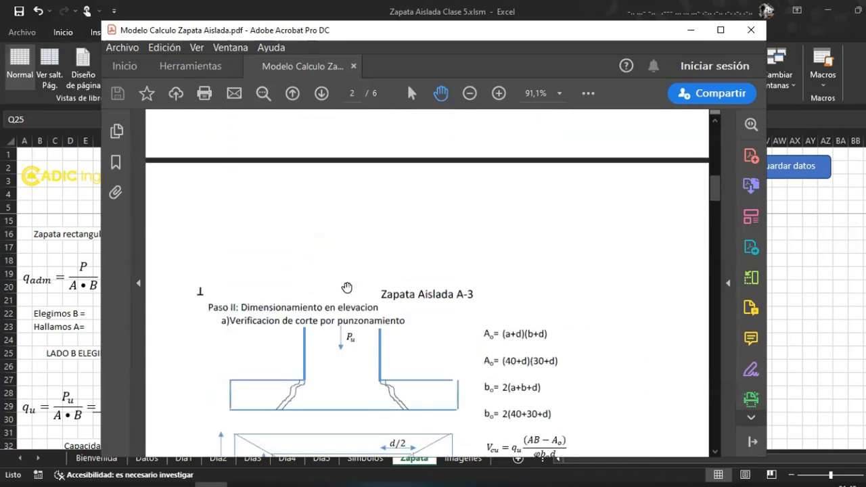
pyautogui.scroll(2, 412, 284)
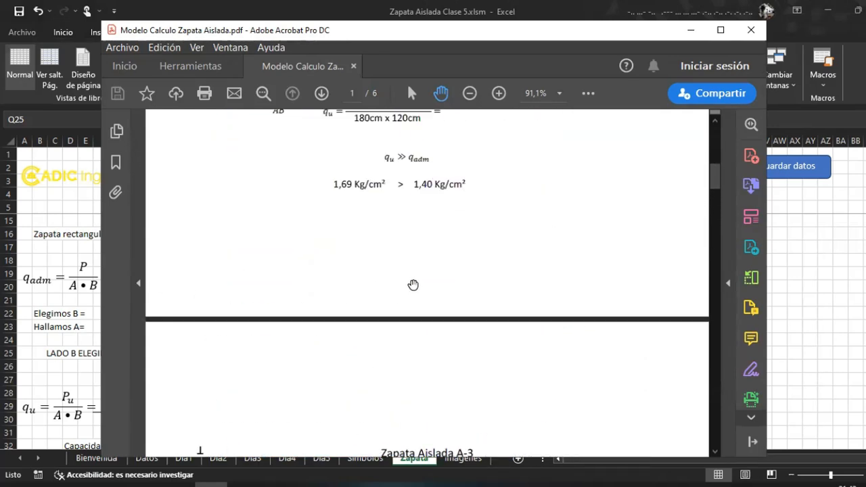
pyautogui.scroll(-5, 413, 285)
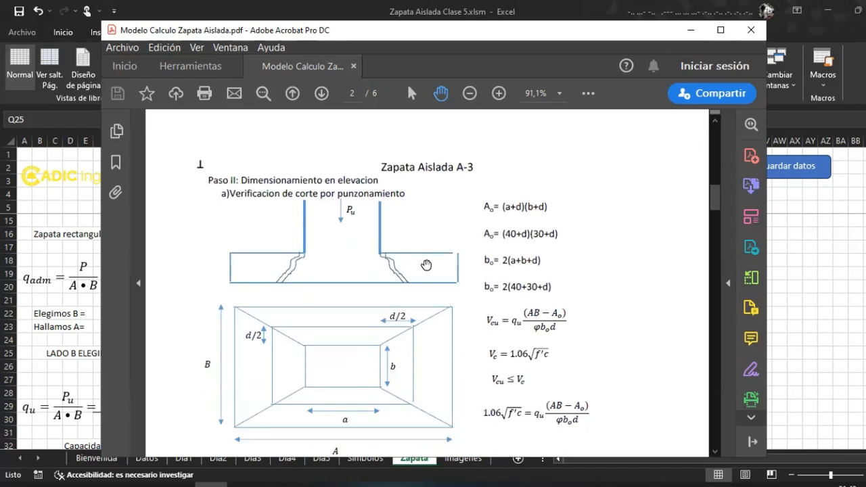
pyautogui.scroll(-2, 426, 265)
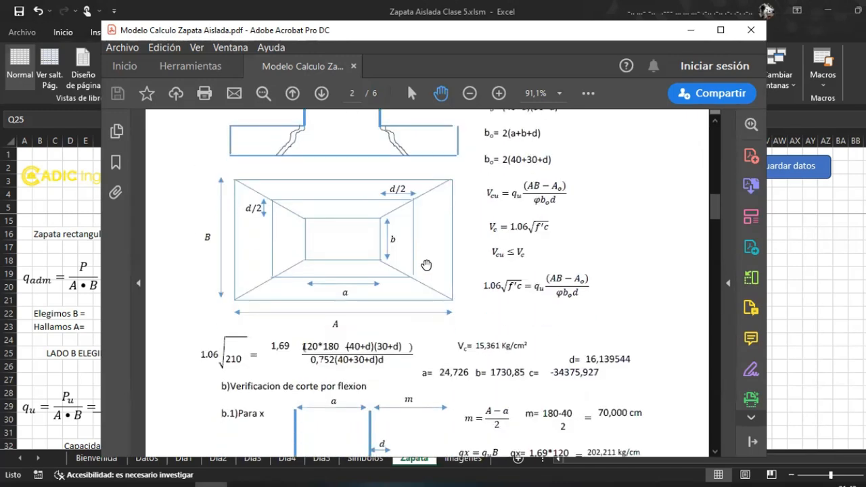
# Examine the PDF's flexural shear verification for x on page 2, including the m, qx, Vx and My formulas
pyautogui.scroll(-4, 427, 265)
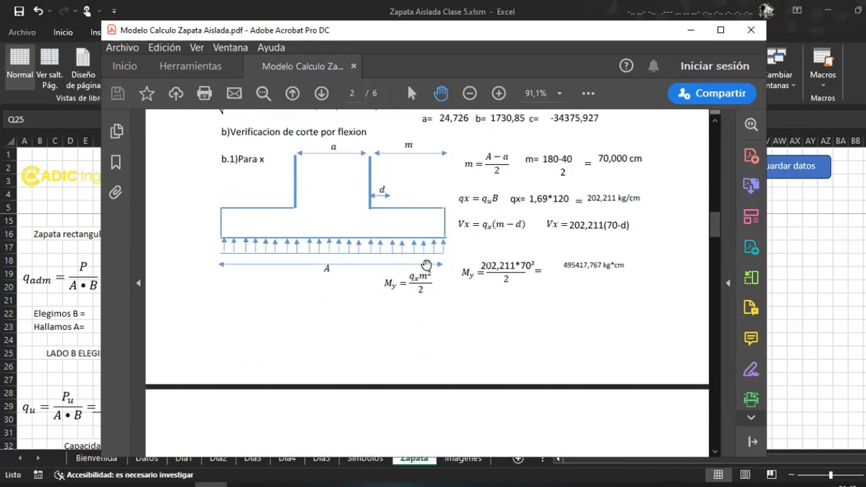
pyautogui.scroll(3, 426, 265)
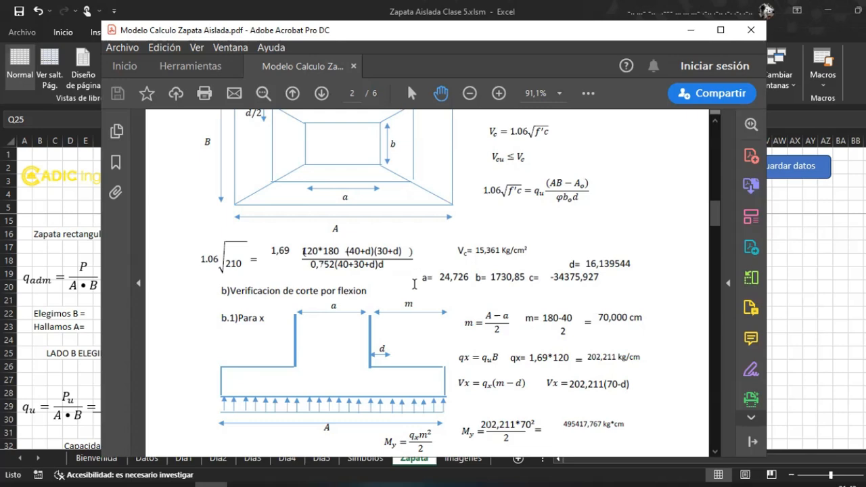
pyautogui.scroll(2, 414, 324)
pyautogui.scroll(-2, 414, 325)
pyautogui.scroll(-1, 414, 325)
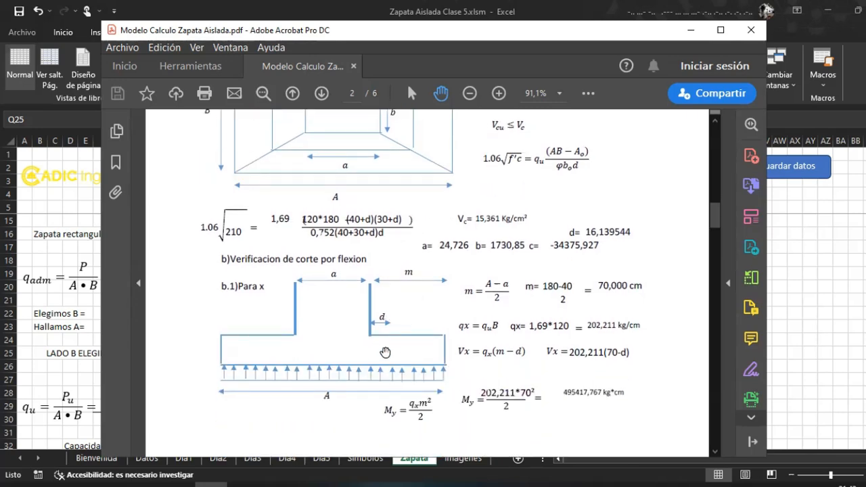
pyautogui.scroll(-1, 391, 353)
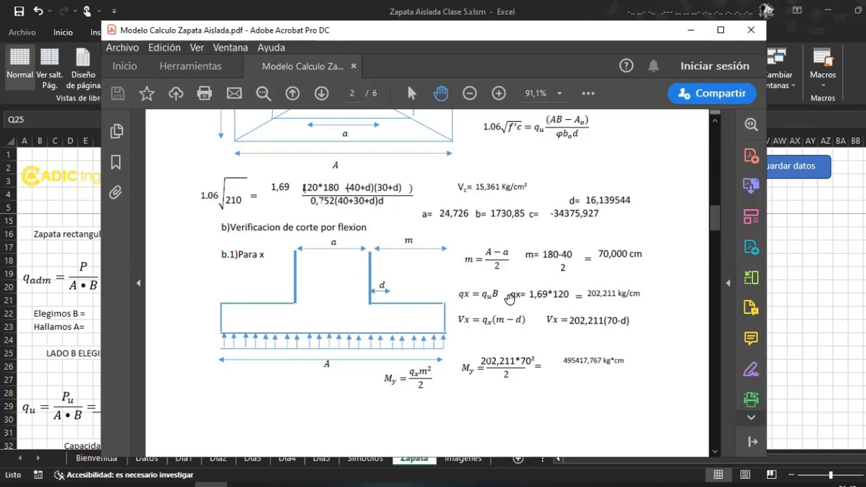
pyautogui.scroll(-1, 572, 285)
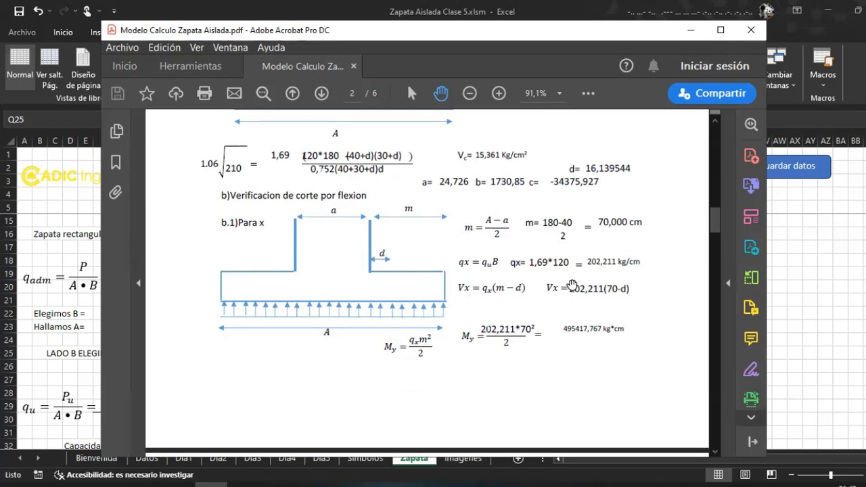
pyautogui.scroll(-2, 568, 264)
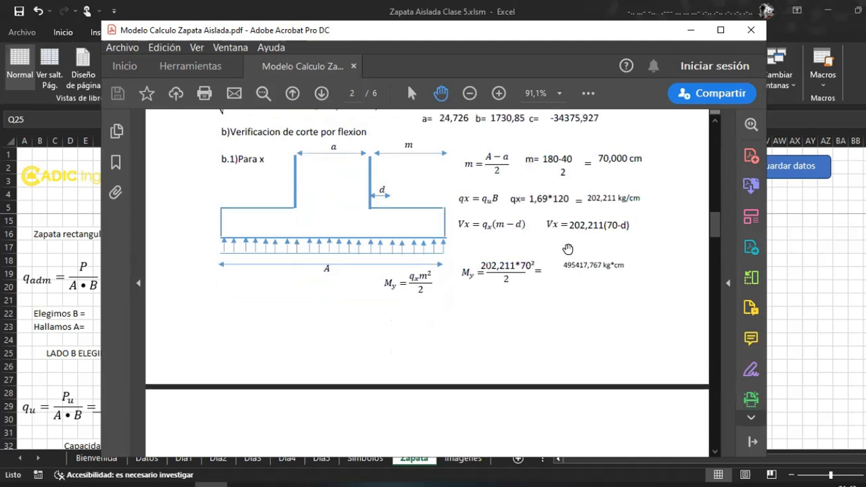
pyautogui.scroll(1, 557, 222)
# Examine page 3's verification for y and the derivation of dmin, hmin and h, then minimize the PDF to return to Excel
pyautogui.scroll(-8, 547, 291)
pyautogui.scroll(-4, 560, 293)
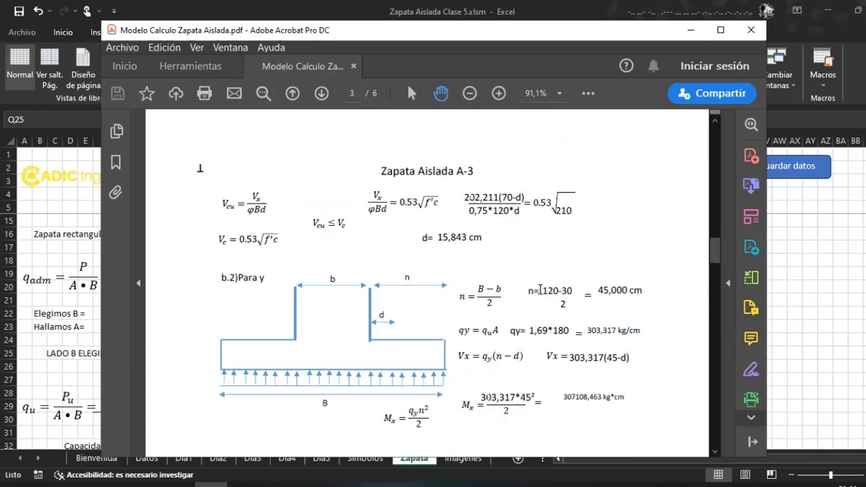
pyautogui.scroll(-9, 559, 295)
pyautogui.scroll(2, 534, 285)
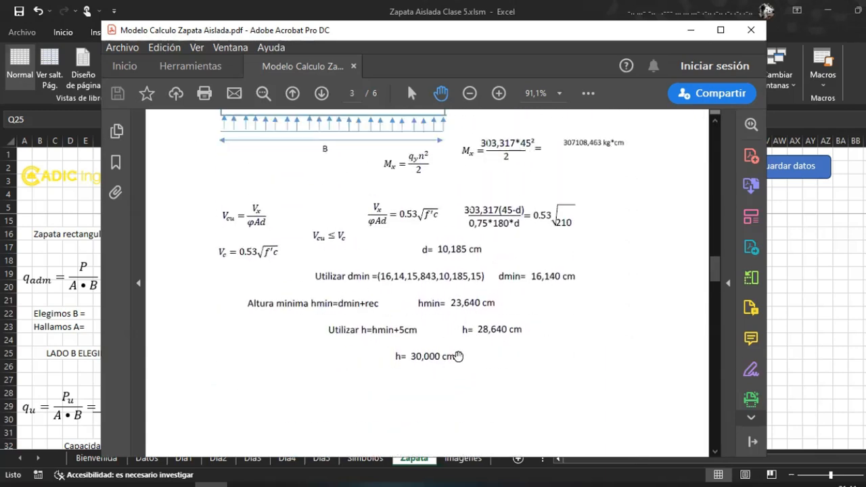
pyautogui.scroll(1, 486, 331)
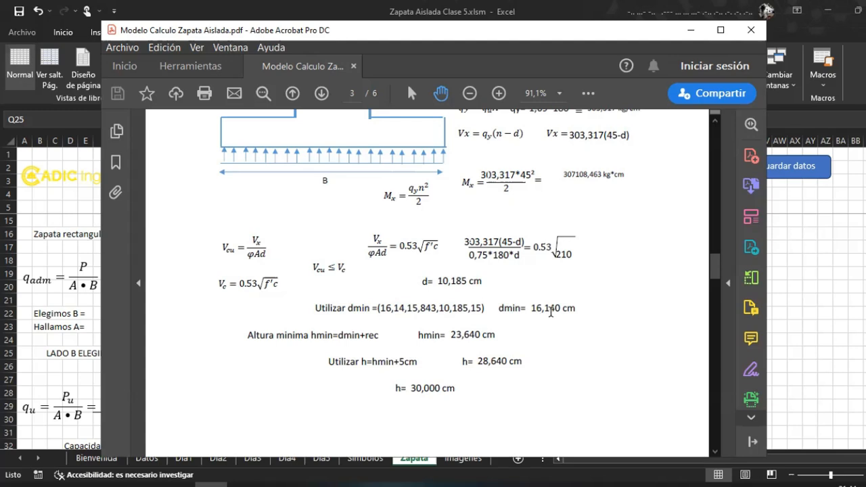
pyautogui.scroll(-1, 551, 312)
pyautogui.scroll(1, 429, 318)
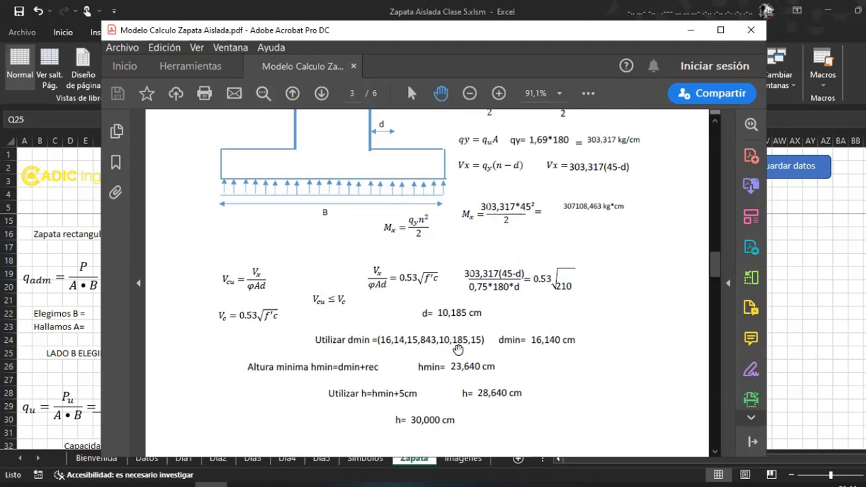
pyautogui.scroll(1, 459, 349)
pyautogui.scroll(-1, 463, 352)
pyautogui.scroll(2, 460, 346)
pyautogui.scroll(-2, 459, 343)
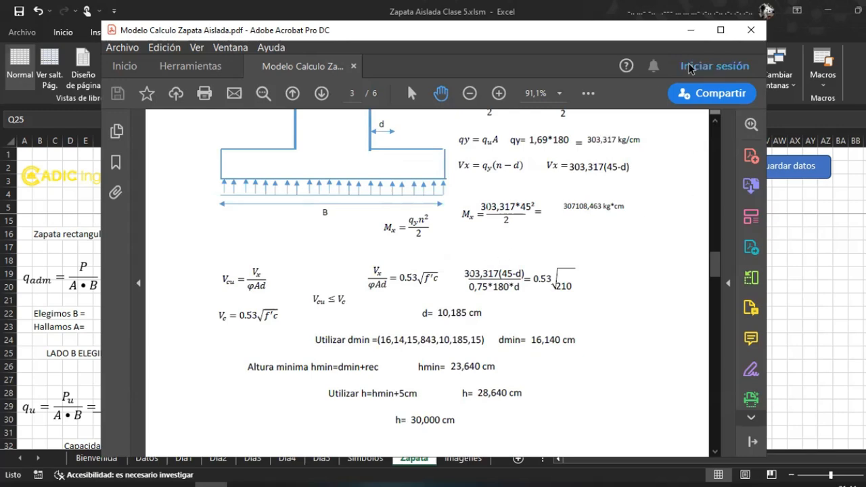
pyautogui.moveTo(645, 35); pyautogui.dragTo(647, 33)
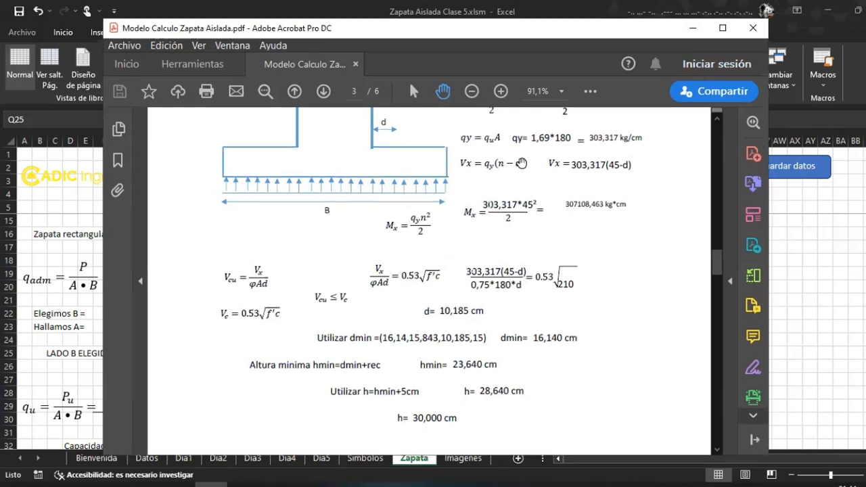
pyautogui.click(694, 29)
# Review PASO 1 on the Zapata sheet, including the side dimensions, footing drawing and empty cells beside the qu > qadm condition
pyautogui.scroll(1, 276, 321)
pyautogui.scroll(-1, 276, 321)
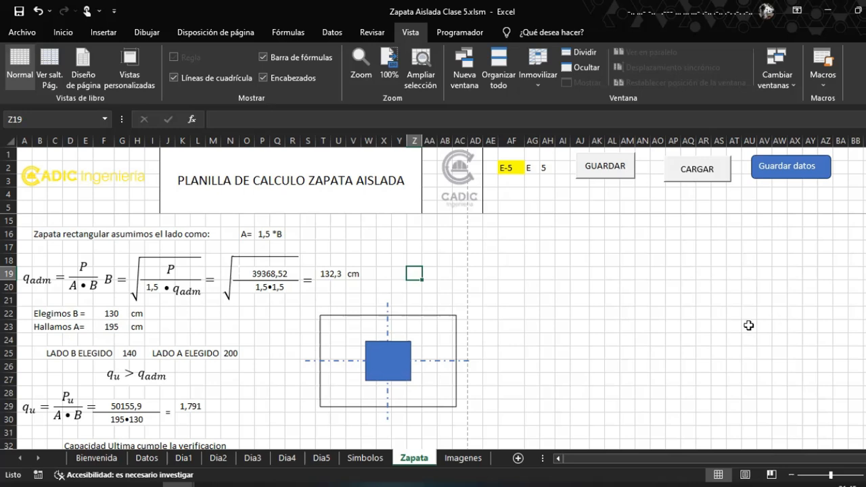
pyautogui.scroll(-1, 384, 322)
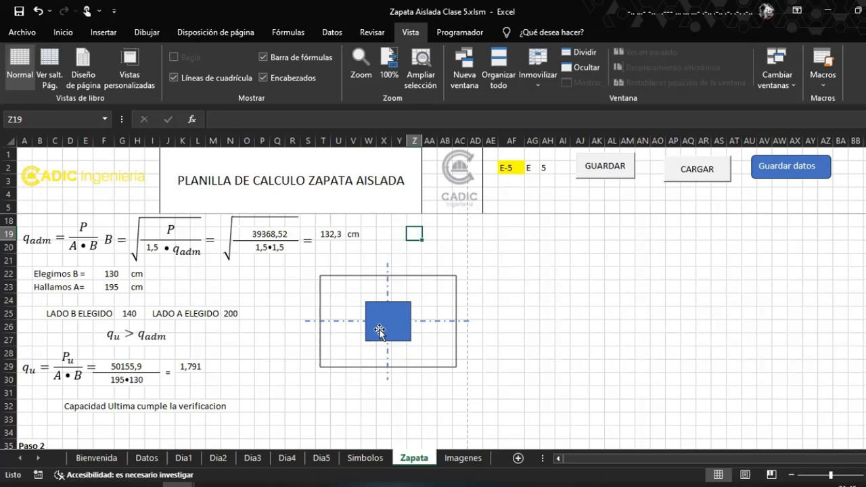
pyautogui.scroll(2, 379, 331)
pyautogui.scroll(-1, 404, 336)
pyautogui.scroll(-1, 404, 336)
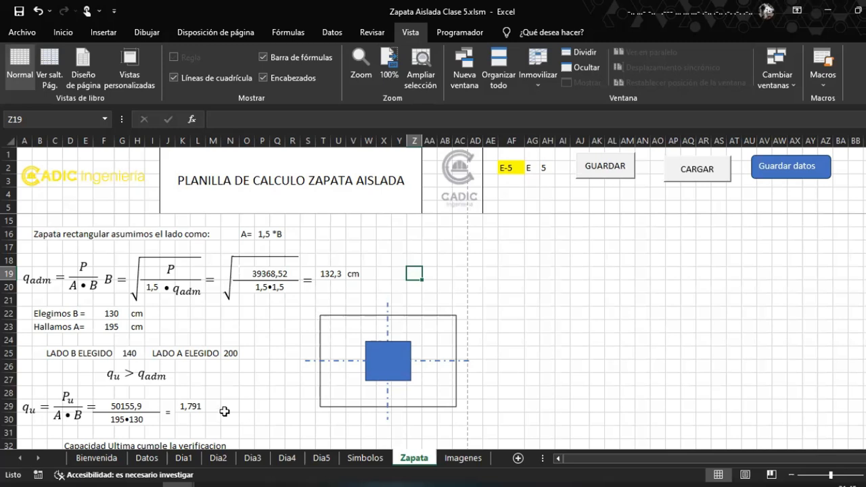
pyautogui.click(258, 382)
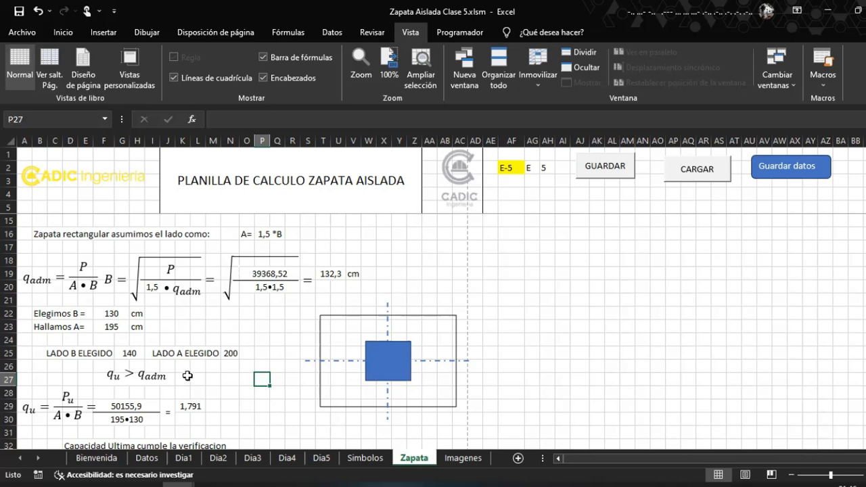
pyautogui.moveTo(294, 379); pyautogui.dragTo(183, 379)
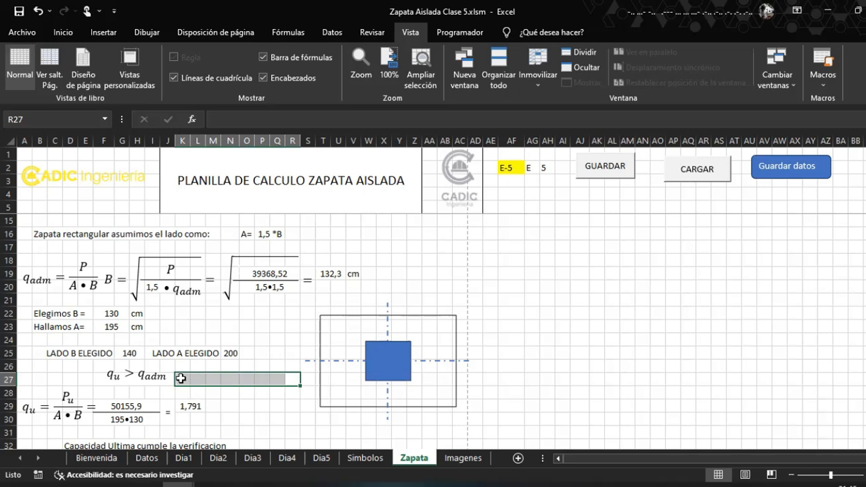
pyautogui.click(181, 379)
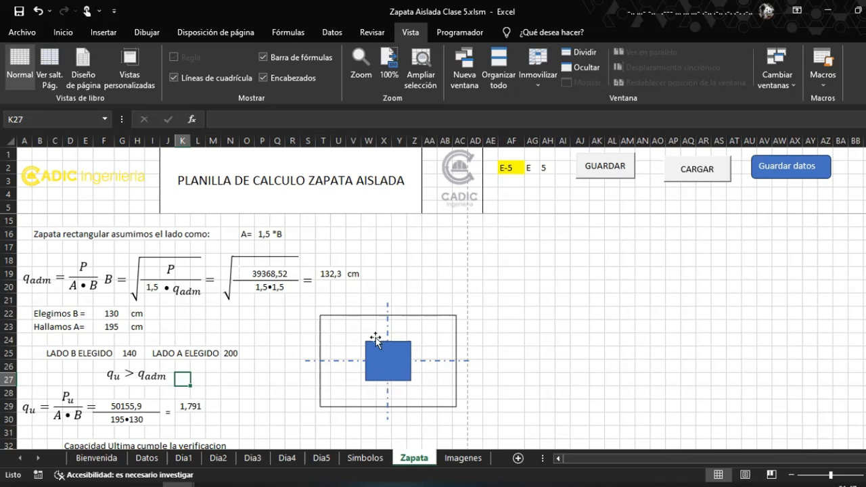
pyautogui.scroll(3, 404, 321)
pyautogui.scroll(-2, 302, 342)
pyautogui.scroll(2, 291, 344)
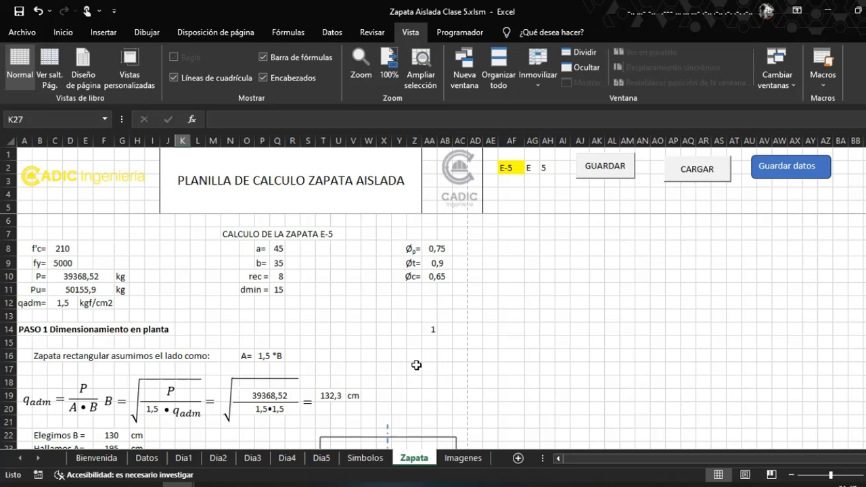
# Inspect the PASO 1 formulas for the computed side B, the rounded Elegimos B value and the Hallamos A value
pyautogui.scroll(-1, 416, 366)
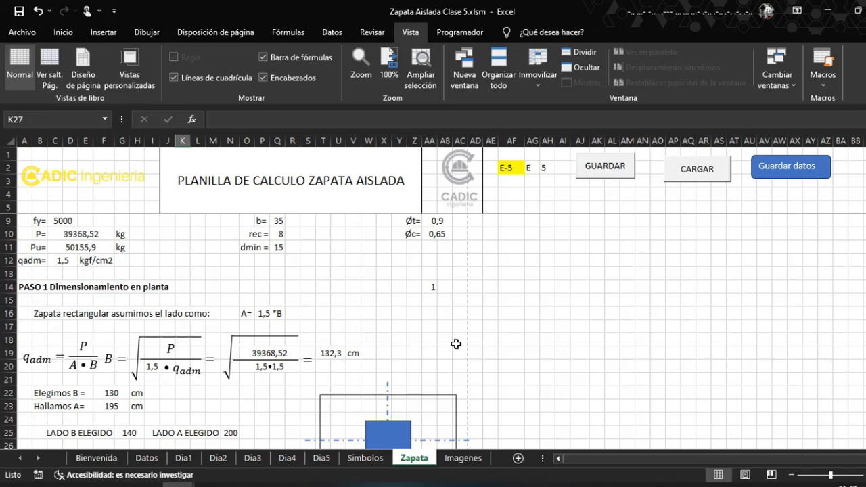
pyautogui.scroll(-1, 453, 343)
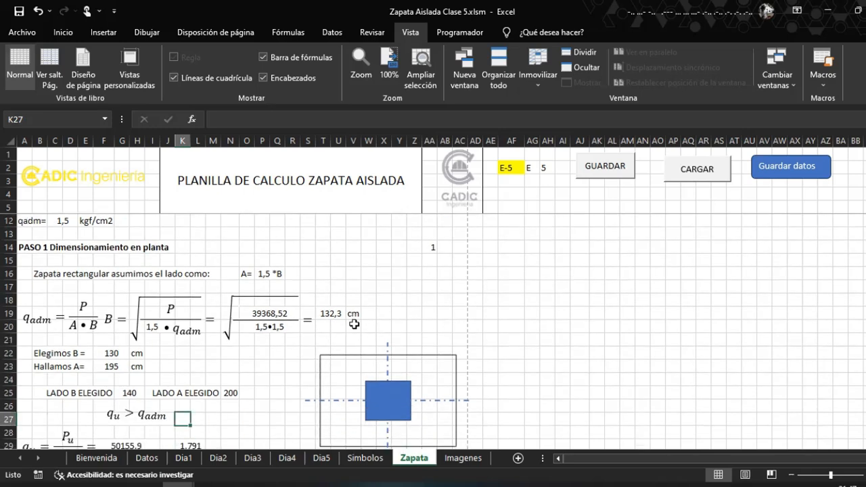
pyautogui.click(334, 314)
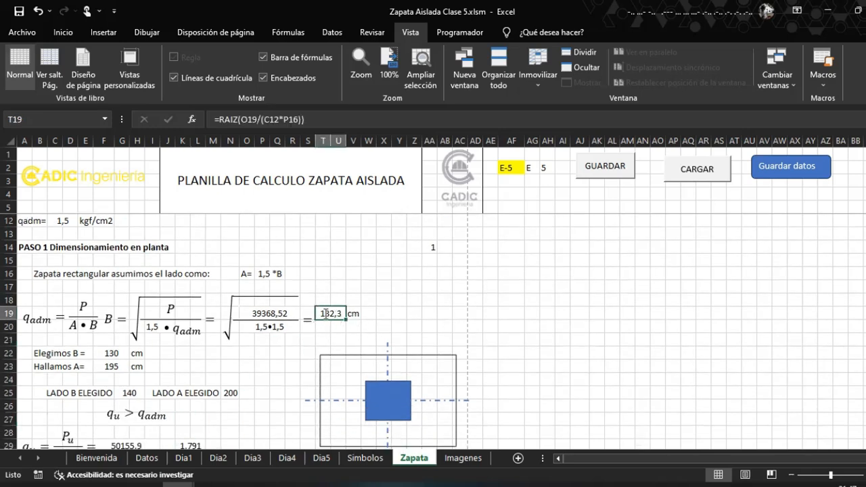
pyautogui.click(402, 312)
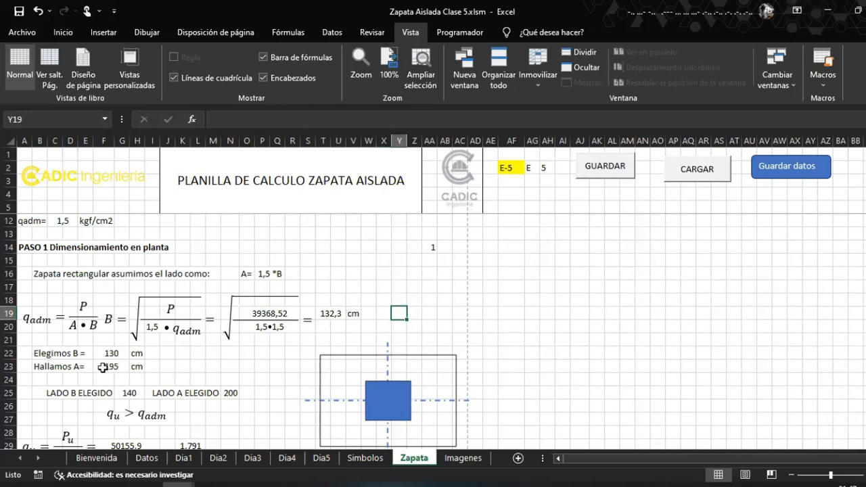
pyautogui.click(334, 313)
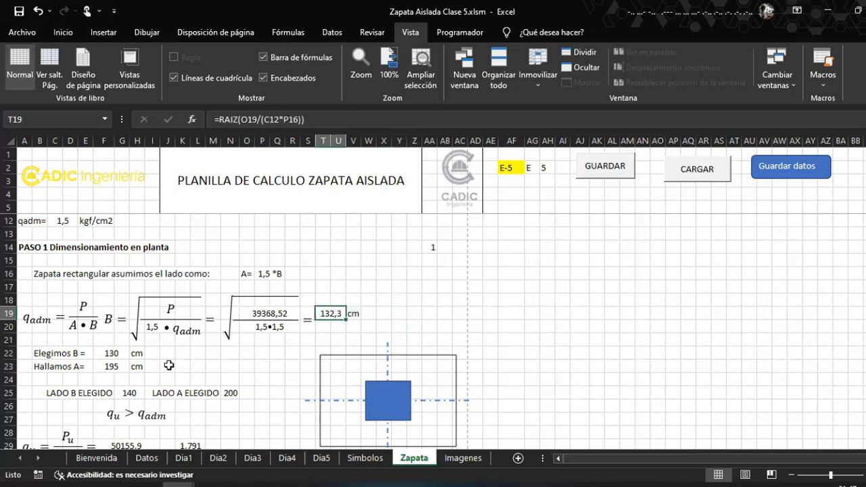
pyautogui.click(118, 353)
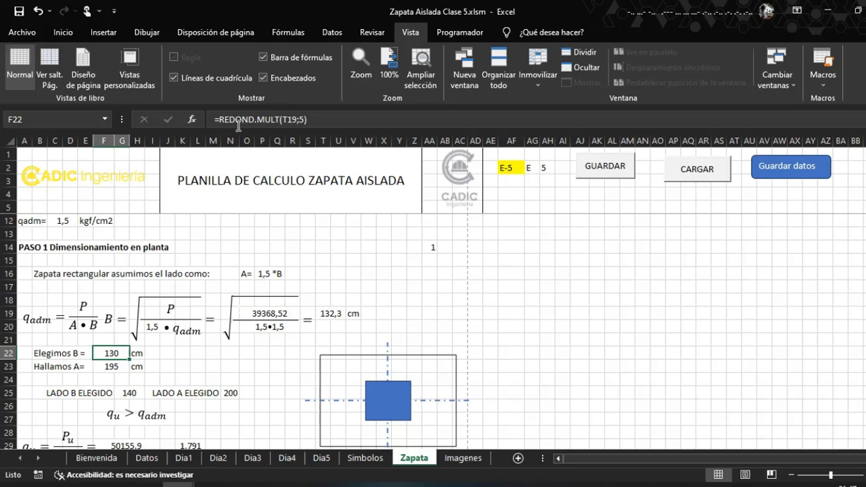
pyautogui.click(308, 119)
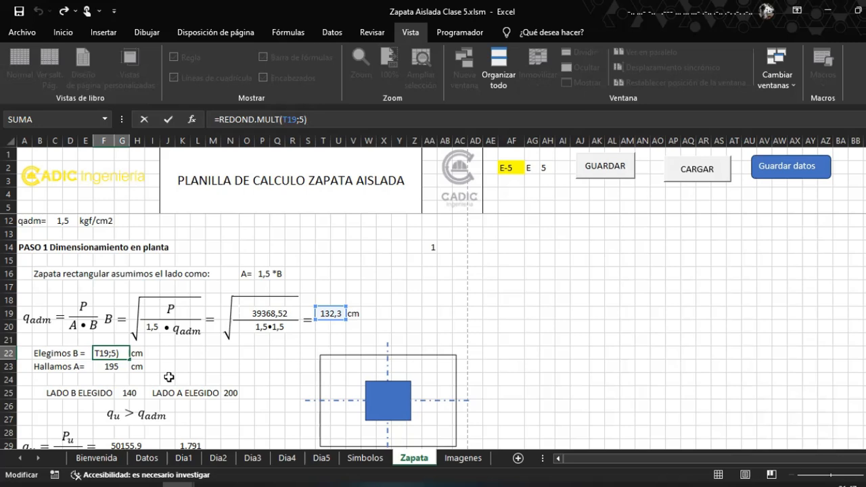
pyautogui.press('Return')
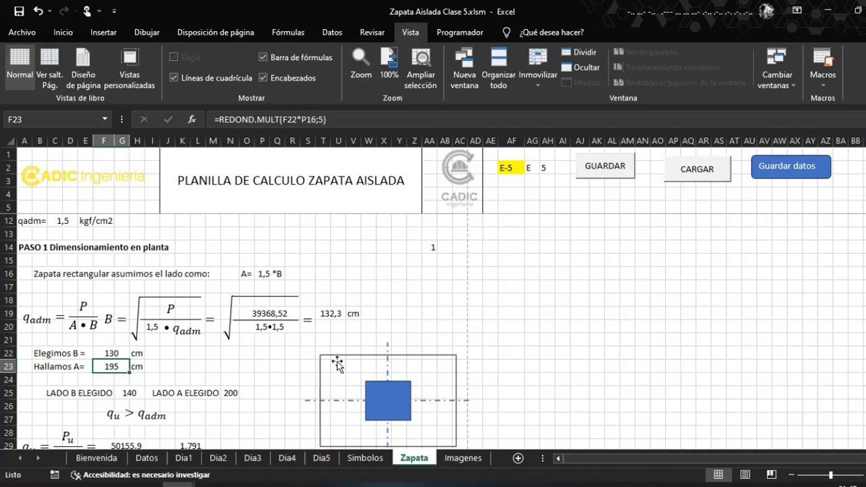
# Examine the space in J23:R23 beside the Hallamos A row, between the side dimensions and the footing drawing
pyautogui.click(292, 335)
pyautogui.click(246, 365)
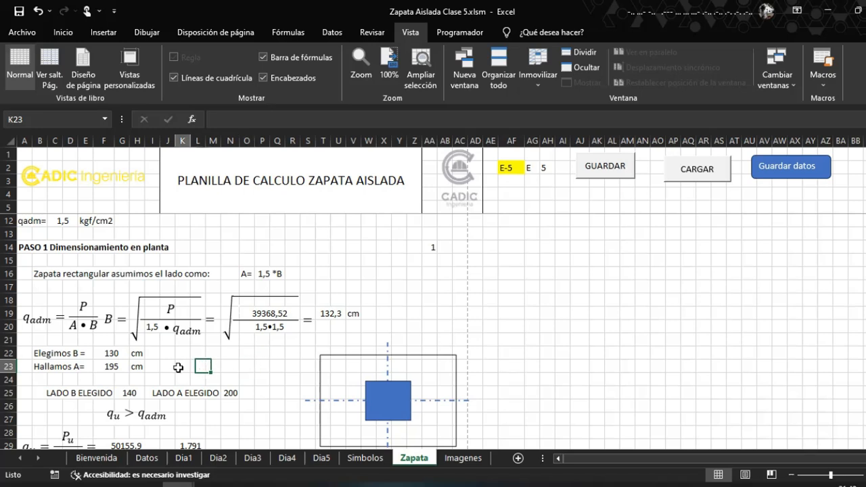
pyautogui.moveTo(167, 366); pyautogui.dragTo(295, 367)
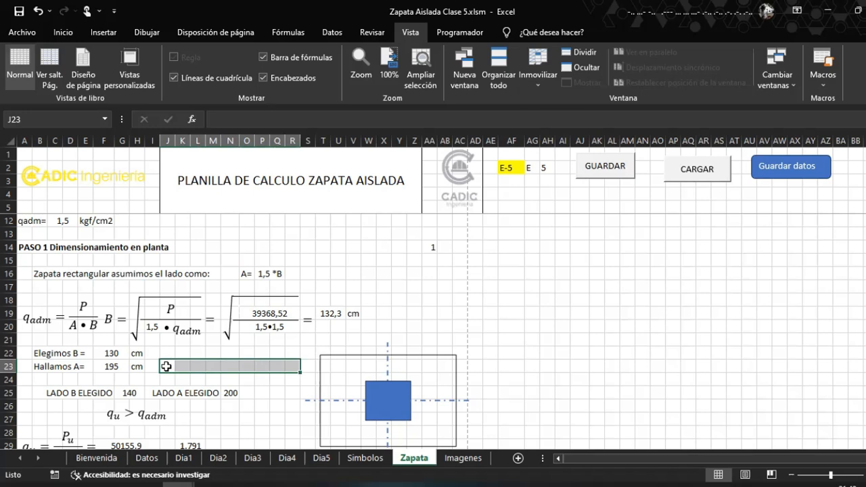
pyautogui.click(291, 366)
pyautogui.moveTo(291, 367); pyautogui.dragTo(162, 366)
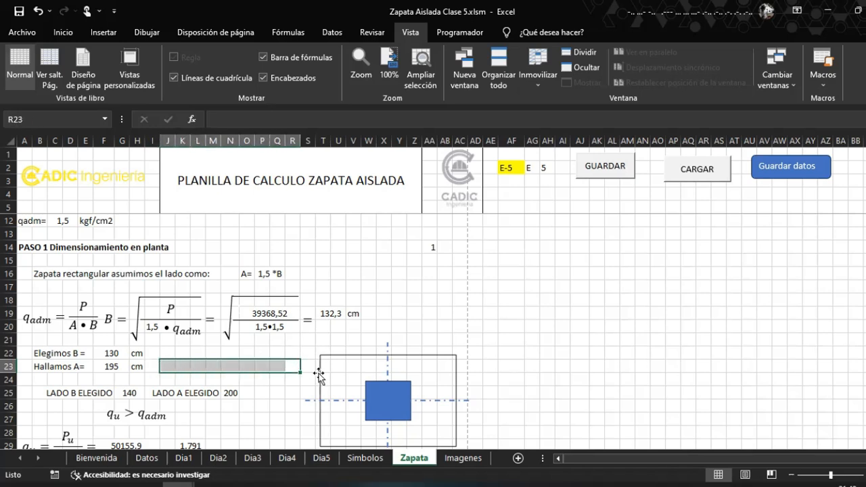
pyautogui.scroll(1, 322, 378)
pyautogui.scroll(-1, 369, 302)
pyautogui.scroll(-2, 370, 316)
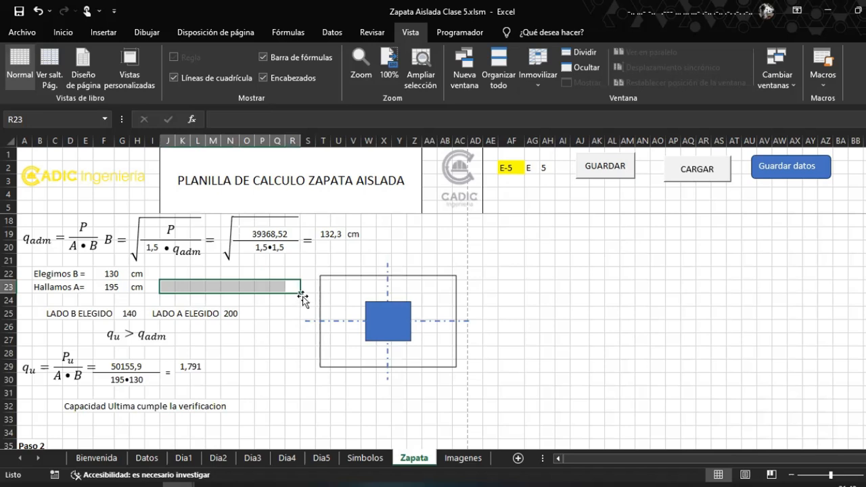
pyautogui.click(276, 288)
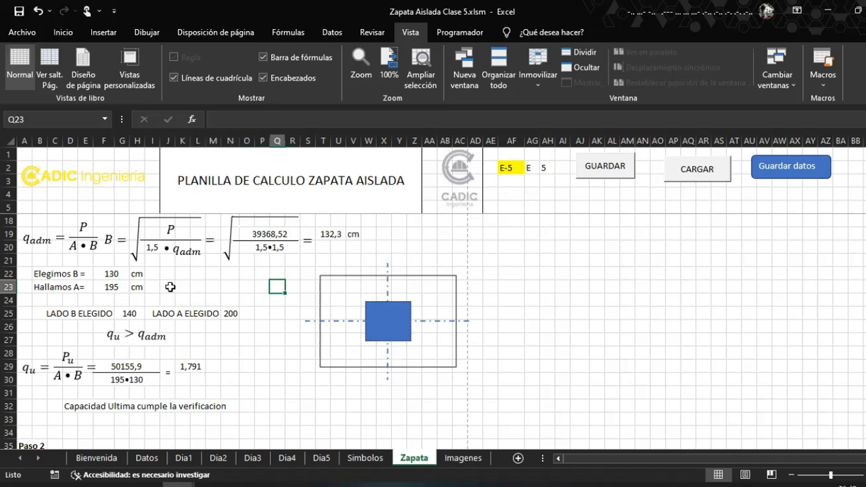
pyautogui.moveTo(169, 287); pyautogui.dragTo(297, 284)
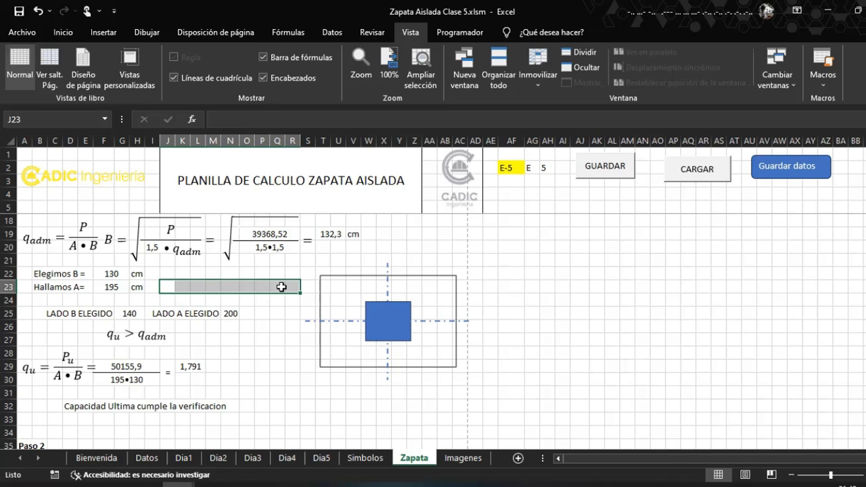
# Return to the footing's input data and examine the space in row 14 beside the PASO 1 Dimensionamiento en planta heading
pyautogui.scroll(4, 281, 286)
pyautogui.click(328, 316)
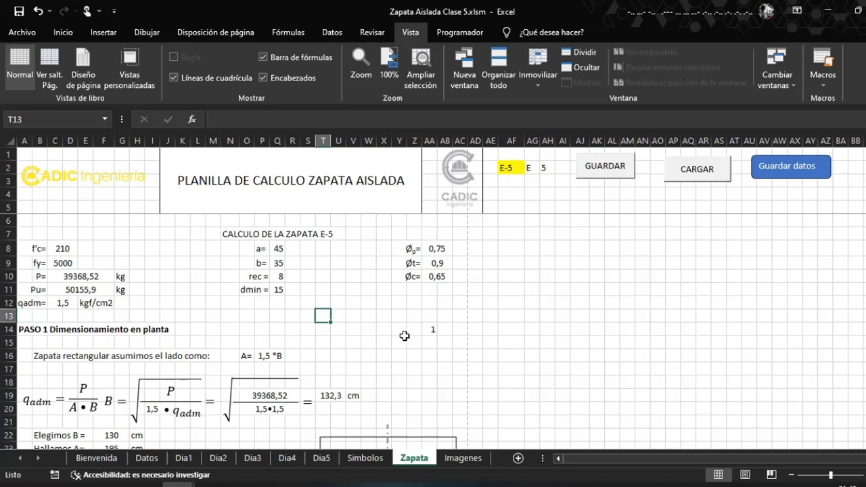
pyautogui.click(223, 328)
pyautogui.click(323, 328)
pyautogui.click(262, 328)
pyautogui.click(213, 328)
pyautogui.moveTo(184, 329); pyautogui.dragTo(398, 326)
pyautogui.click(337, 329)
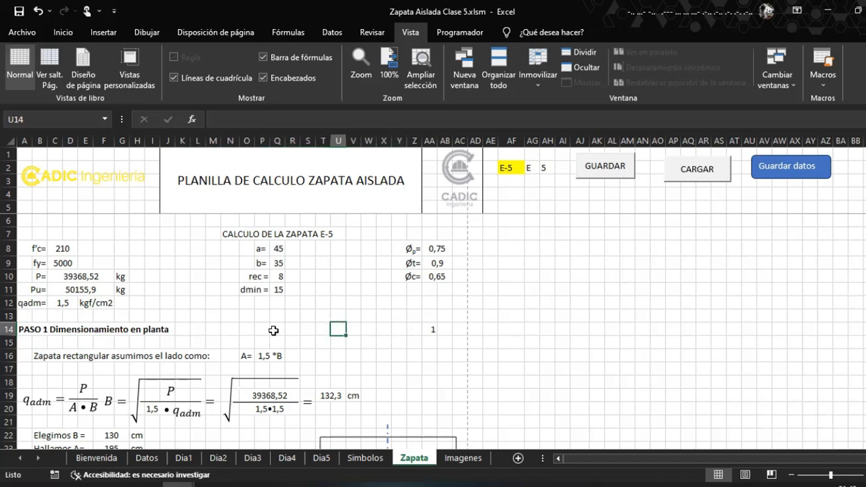